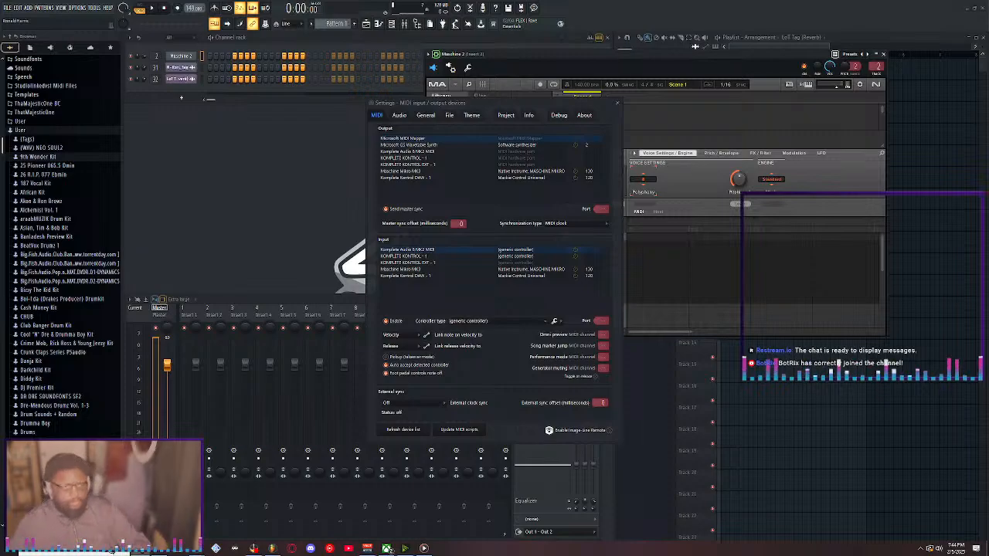
Add a Pianoteq 6 instrument channel, and close the MIDI settings and the Maschine 2 window
click(23, 7)
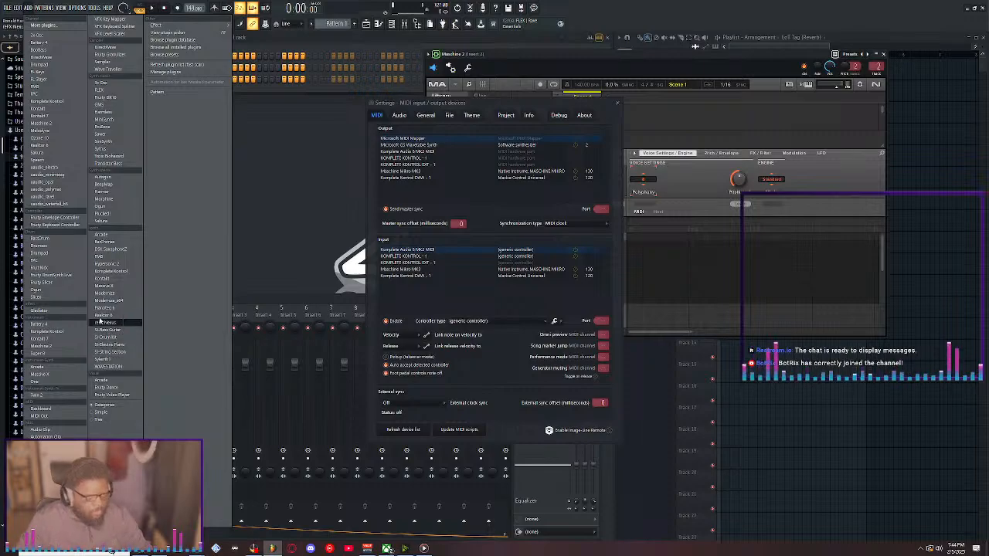
click(101, 308)
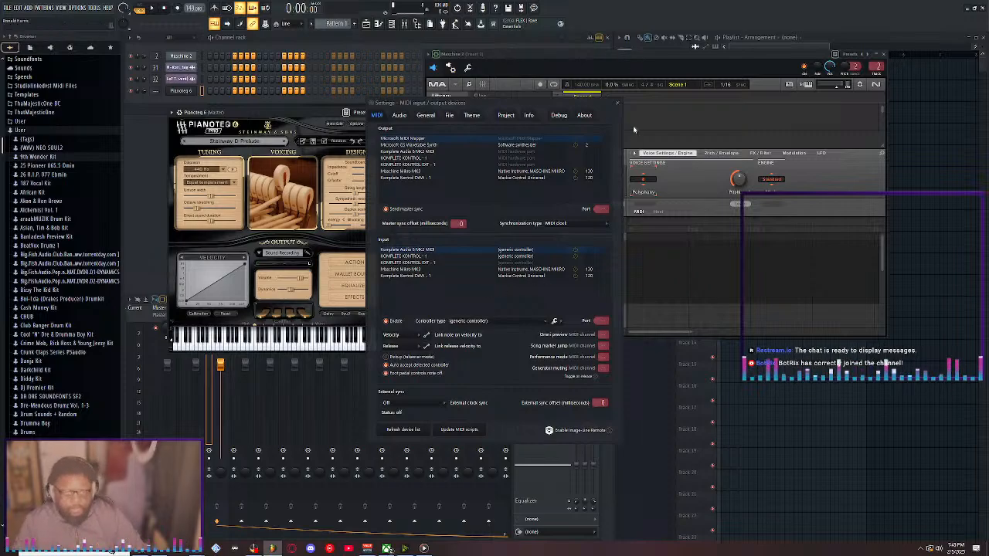
click(617, 102)
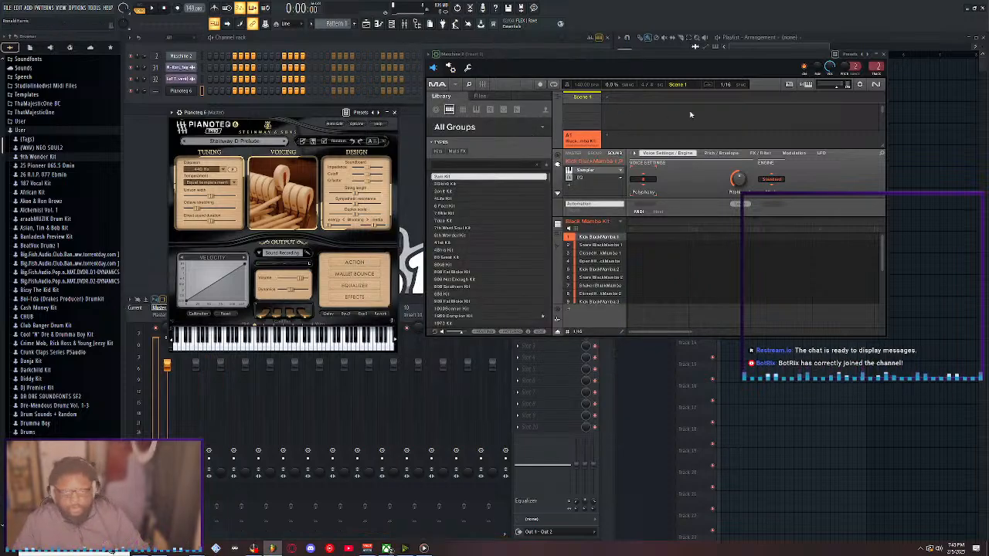
click(885, 54)
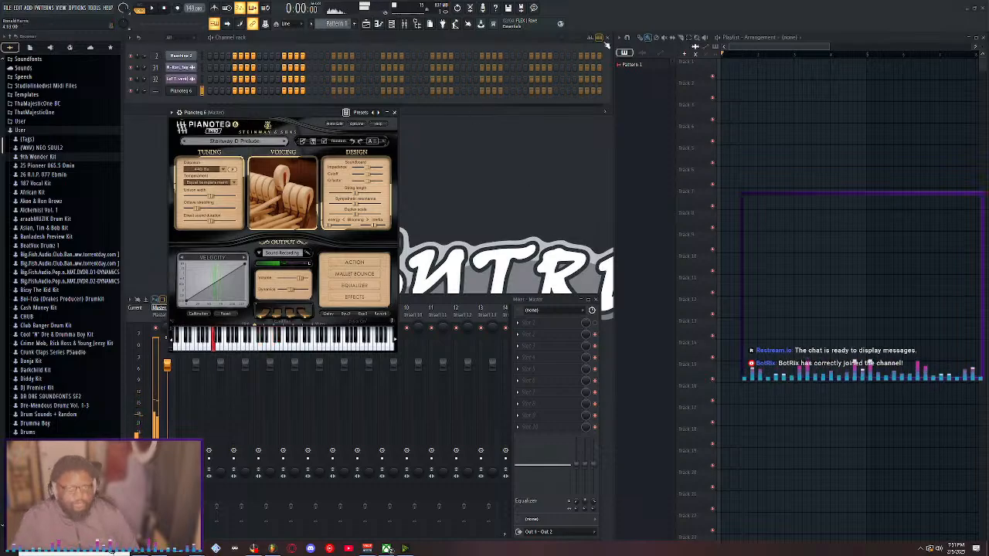
Place Pattern 1 clips on playlist Track 1 at the start of the arrangement and around bar 13
click(748, 66)
drag(765, 69, 741, 69)
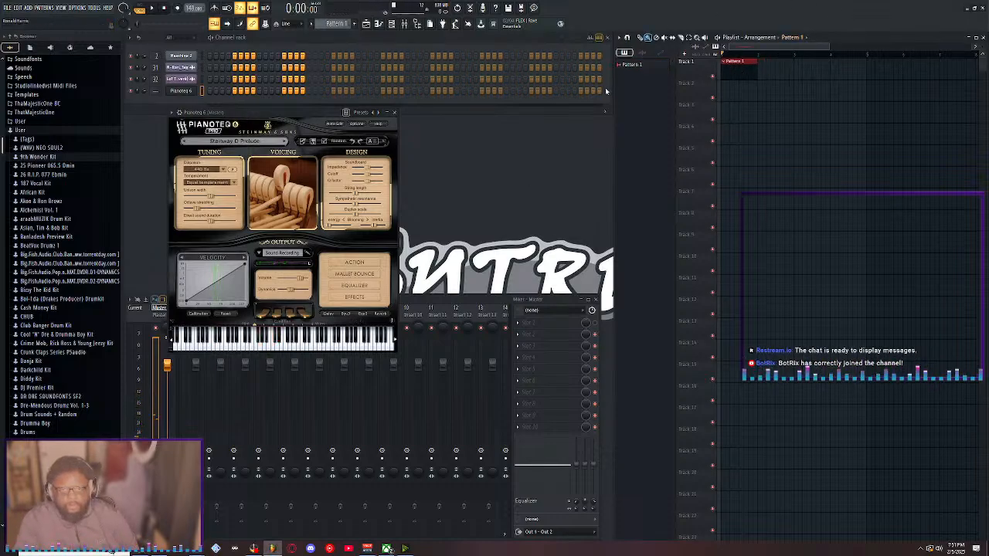
scroll(801, 54, down, 5)
click(937, 75)
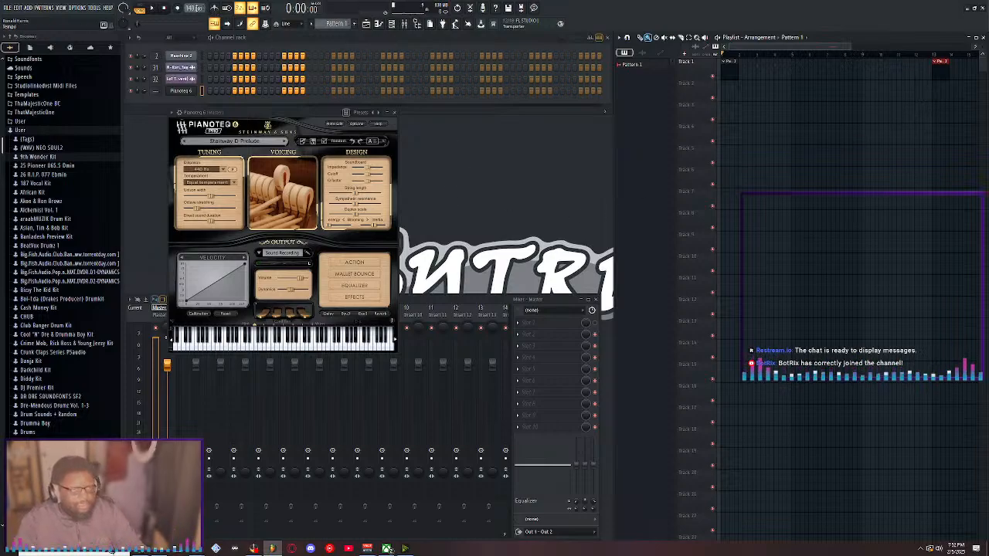
Set the project tempo to 85 BPM by tapping the beat in the Tempo tapper, and close it
right_click(192, 8)
click(273, 12)
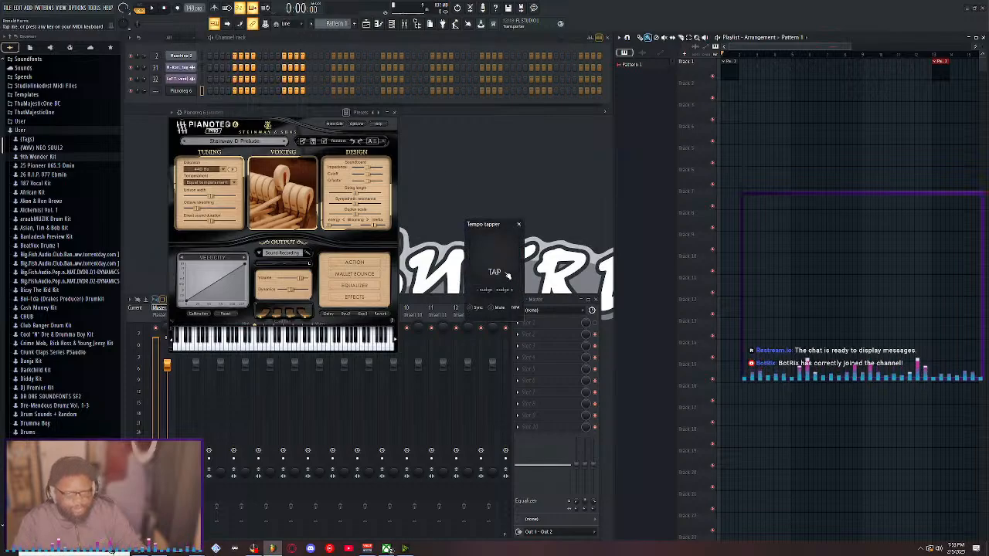
click(496, 265)
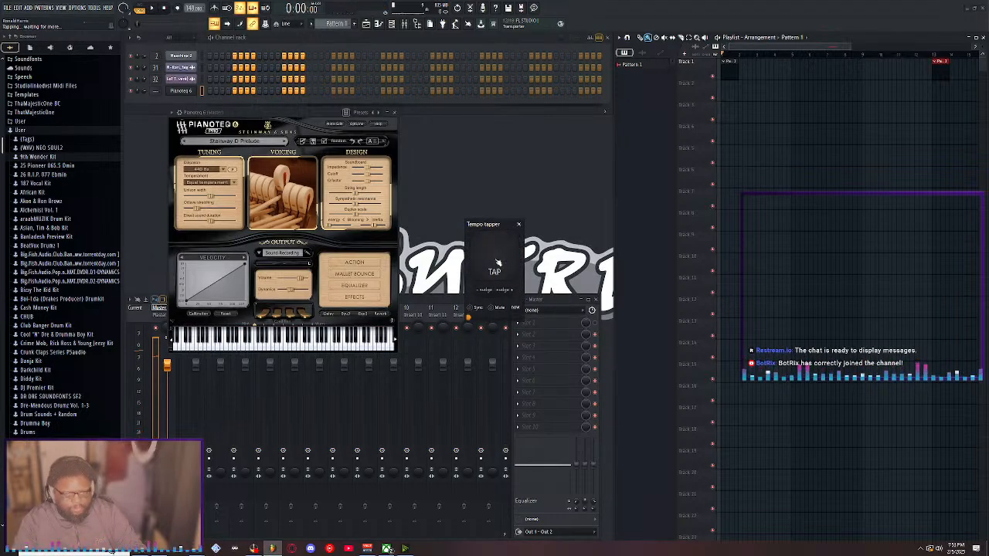
click(496, 265)
click(497, 264)
click(498, 263)
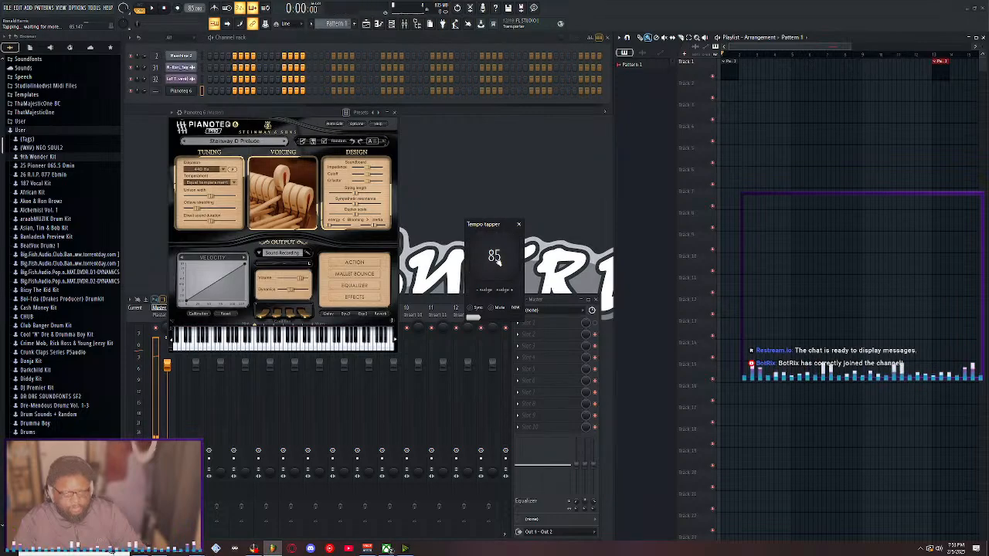
click(497, 264)
click(498, 264)
click(498, 263)
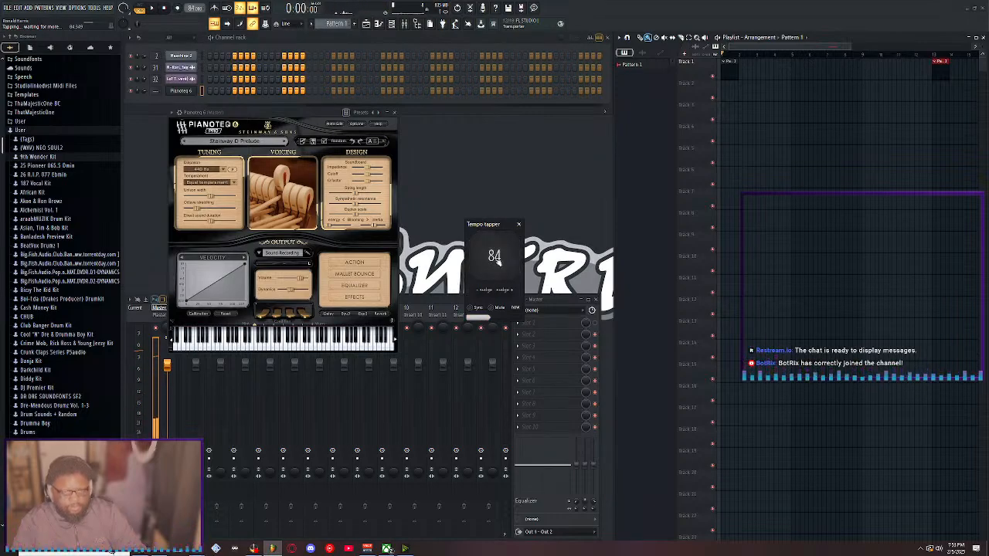
click(498, 263)
click(498, 263)
click(498, 263)
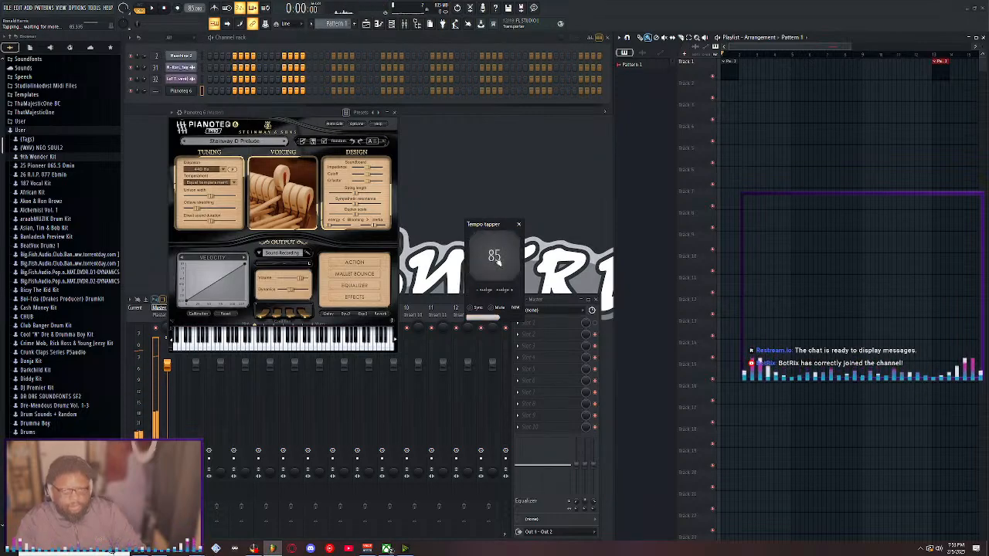
click(497, 263)
click(518, 224)
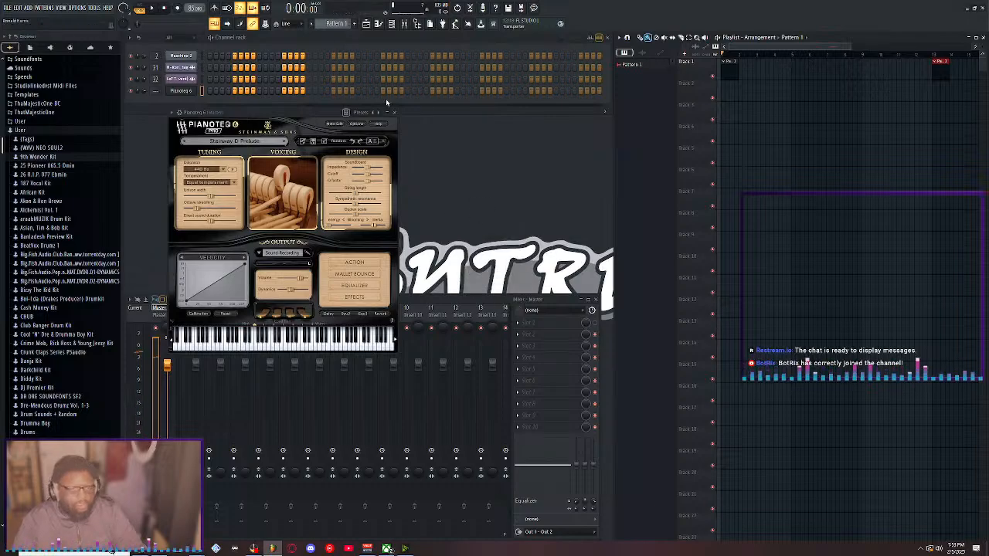
Close the Pianoteq 6 window, try to add a Komplete Kontrol channel, and dismiss the error dialog
click(394, 112)
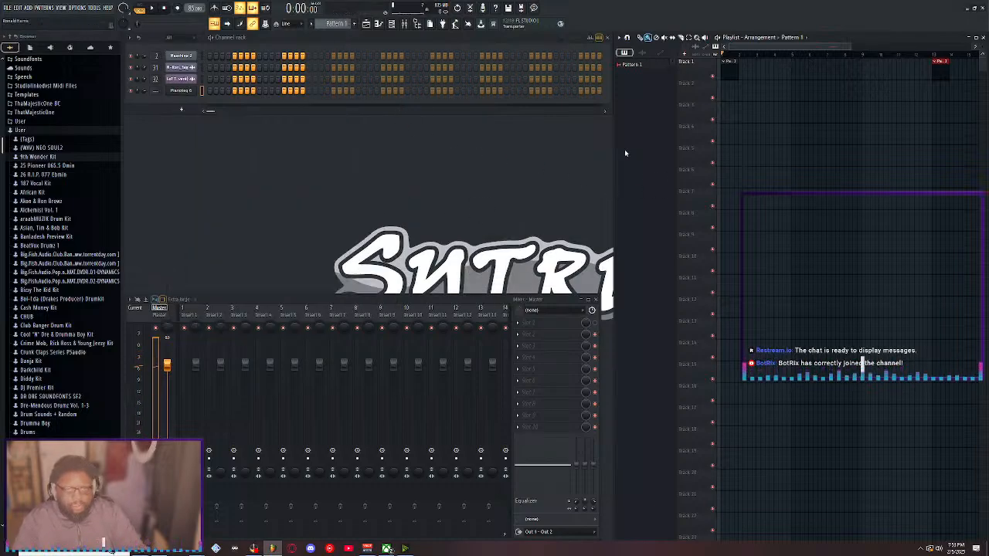
click(25, 8)
click(78, 100)
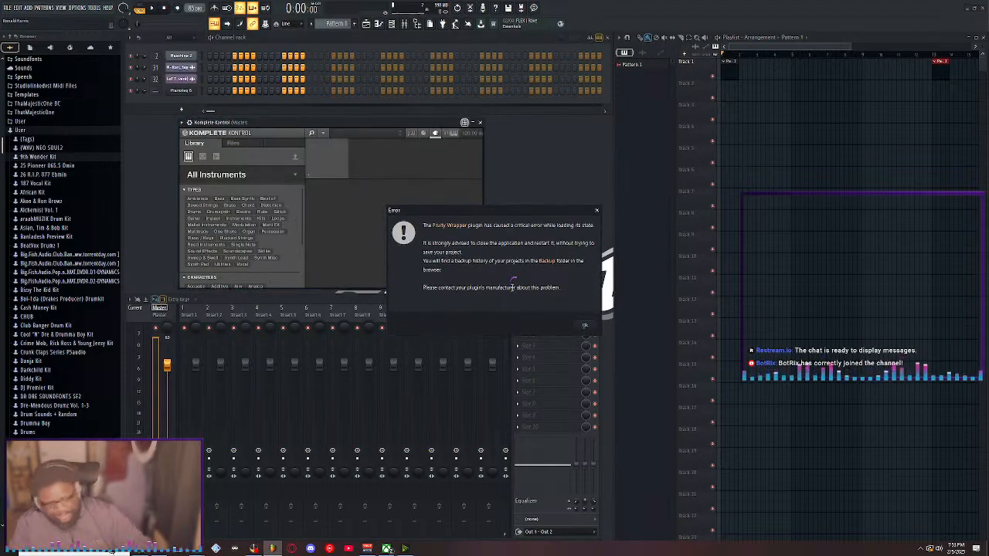
click(585, 325)
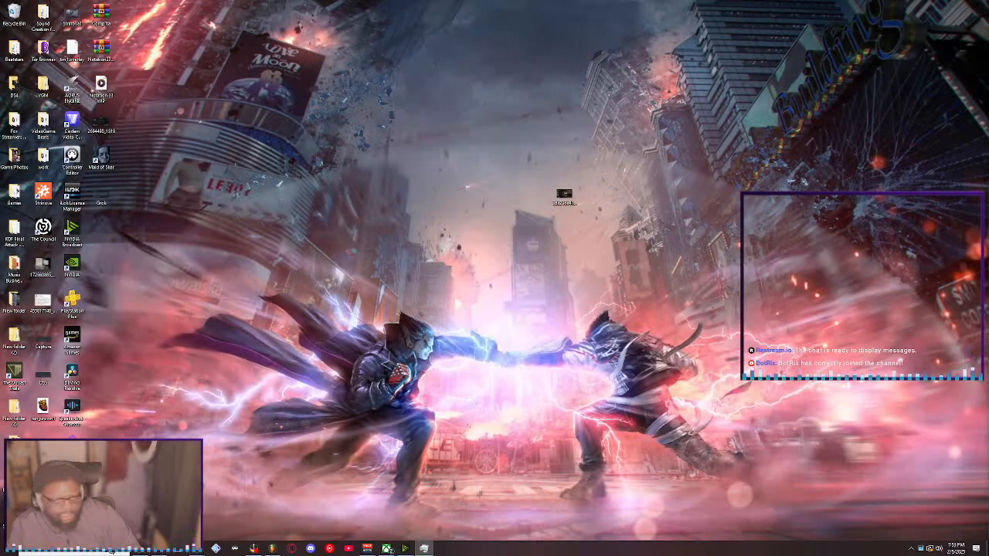
Relaunch FL Studio, close the MIDI settings, and try again to add a Komplete Kontrol channel, dismissing the error dialog
click(273, 549)
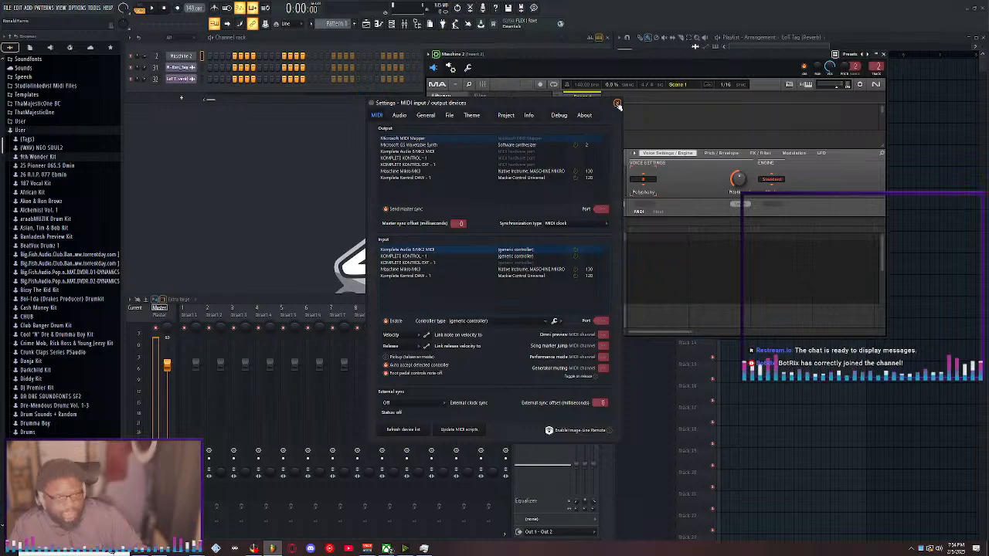
click(618, 105)
click(31, 7)
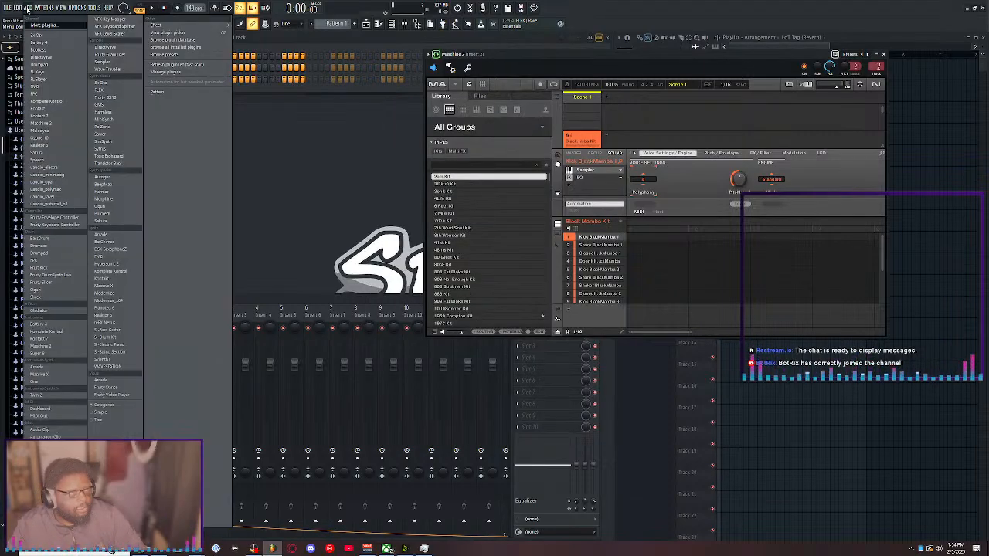
click(68, 102)
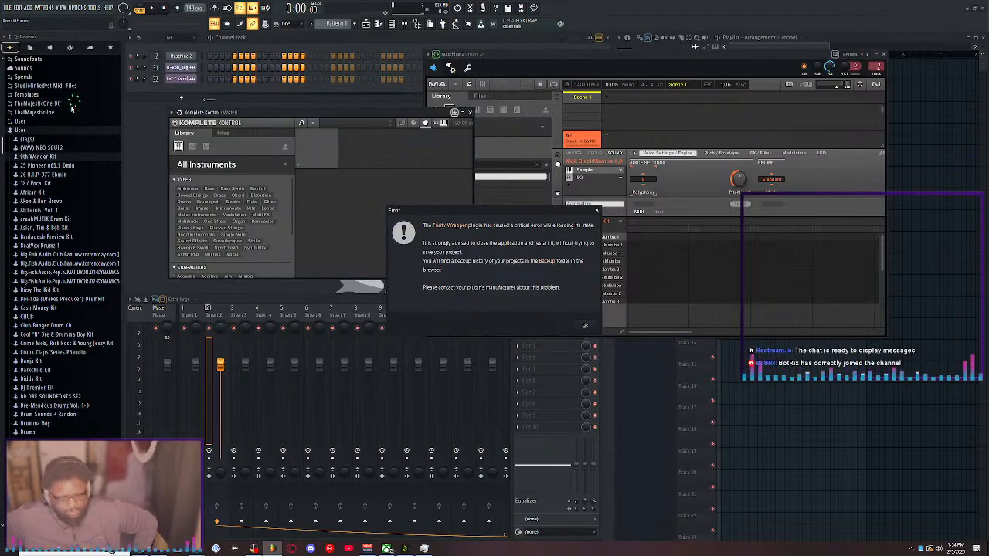
click(587, 327)
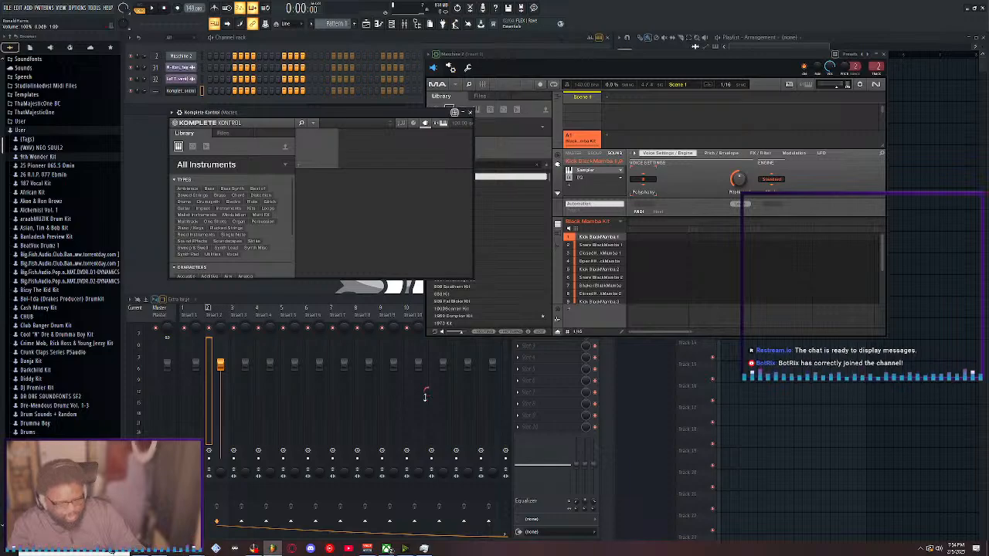
Close FL Studio without saving the changes to untitled.flp
key(ctrl+alt+Delete)
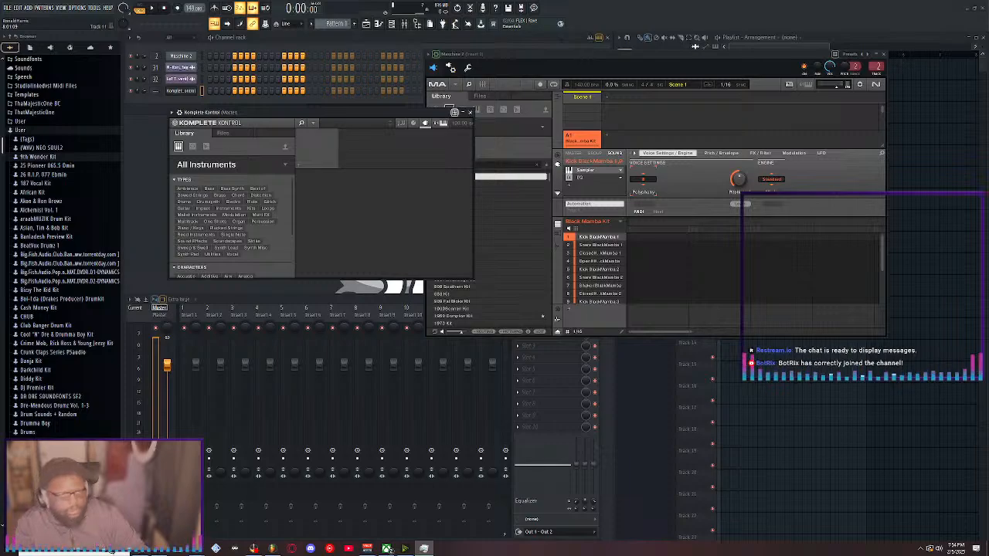
key(alt+F4)
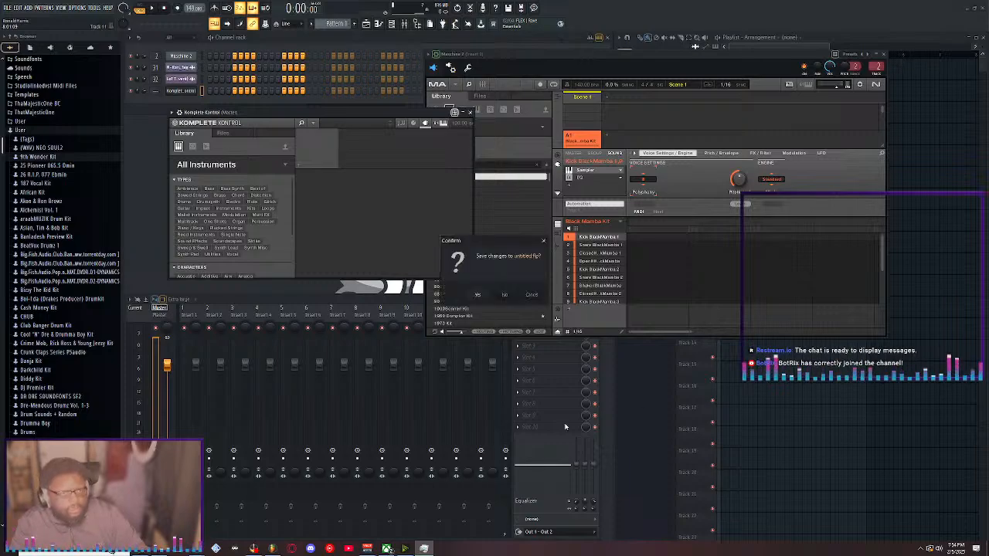
key(n)
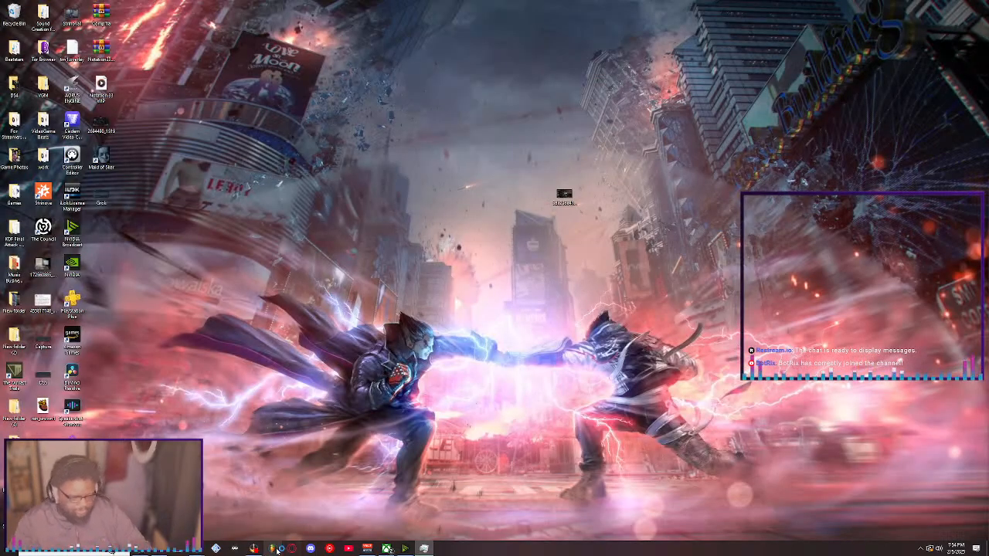
Relaunch FL Studio, close the MIDI settings, and delete the Maschine 2 channel from the channel rack
click(277, 550)
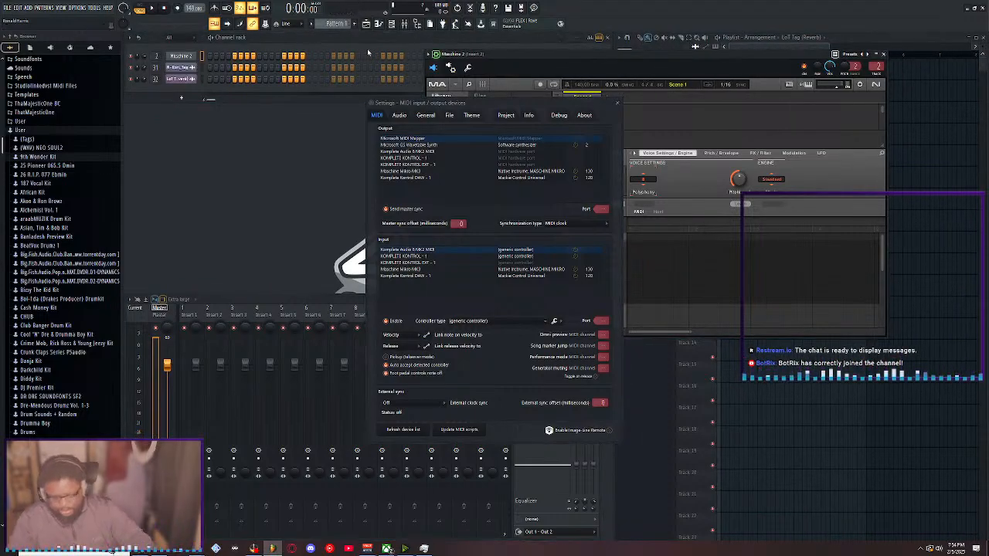
click(619, 103)
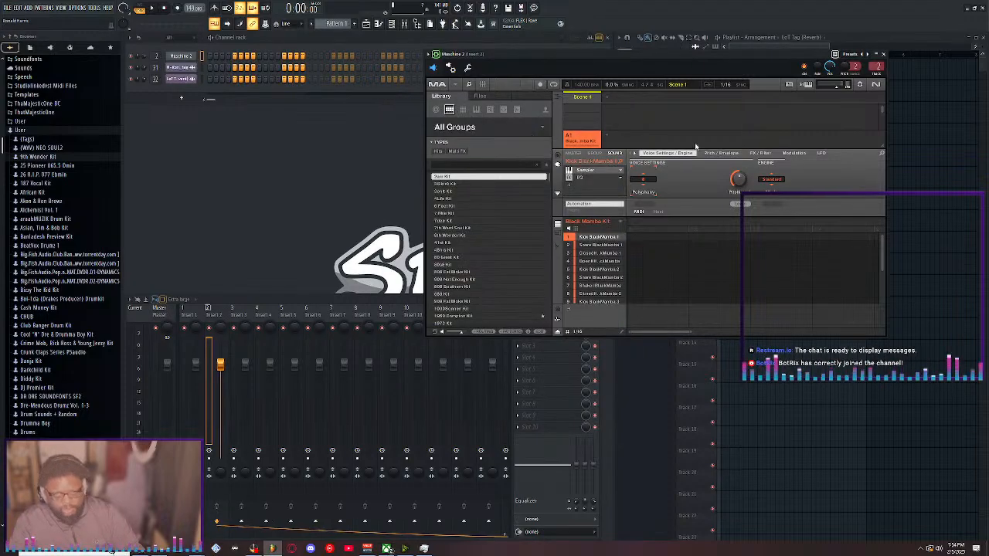
right_click(184, 56)
click(210, 138)
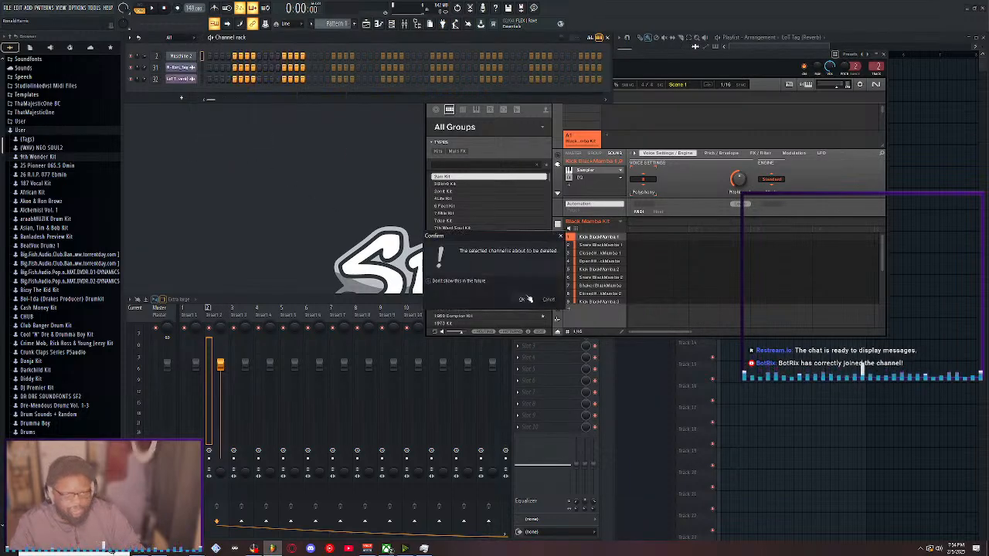
key(Return)
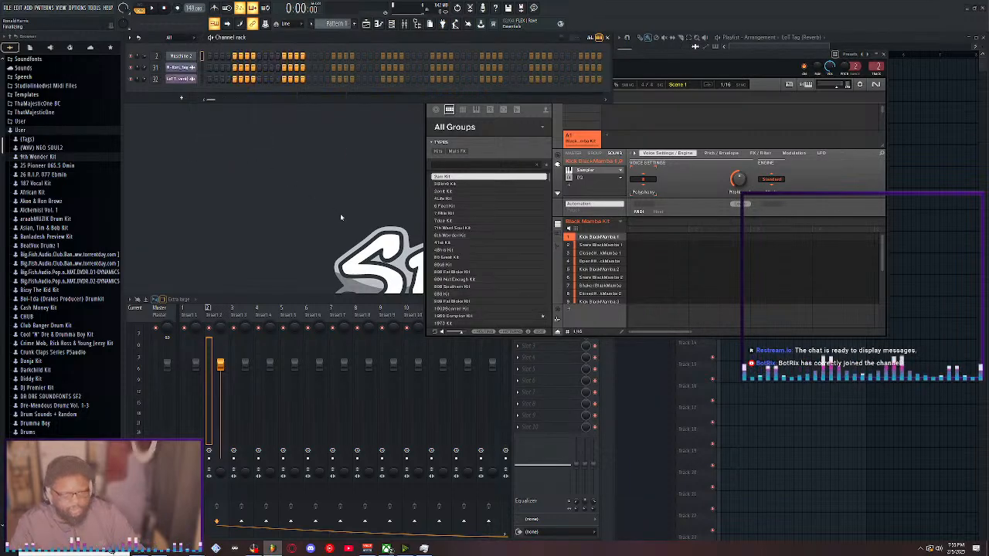
Add a Komplete Kontrol channel and load the Basic Pure preset from the Noire piano library
click(30, 8)
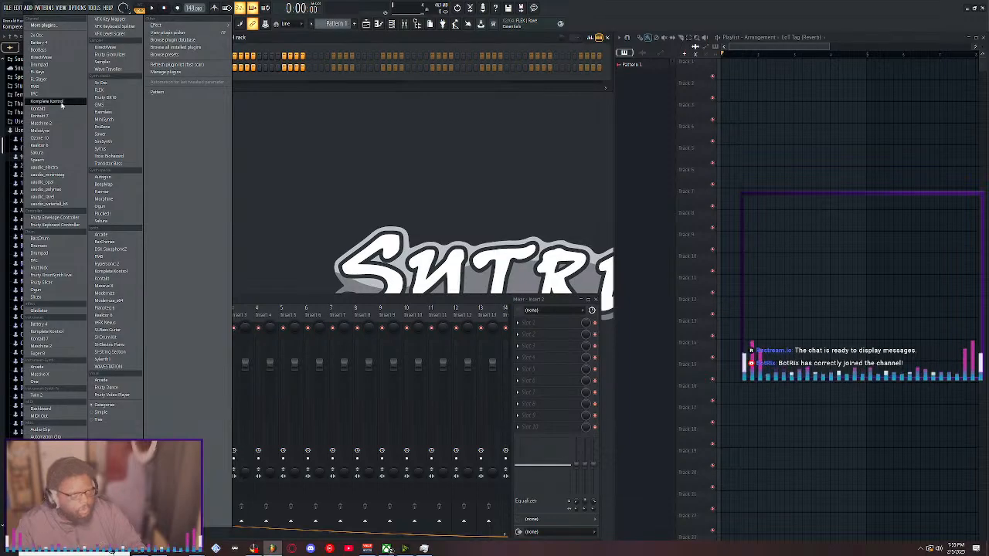
click(62, 102)
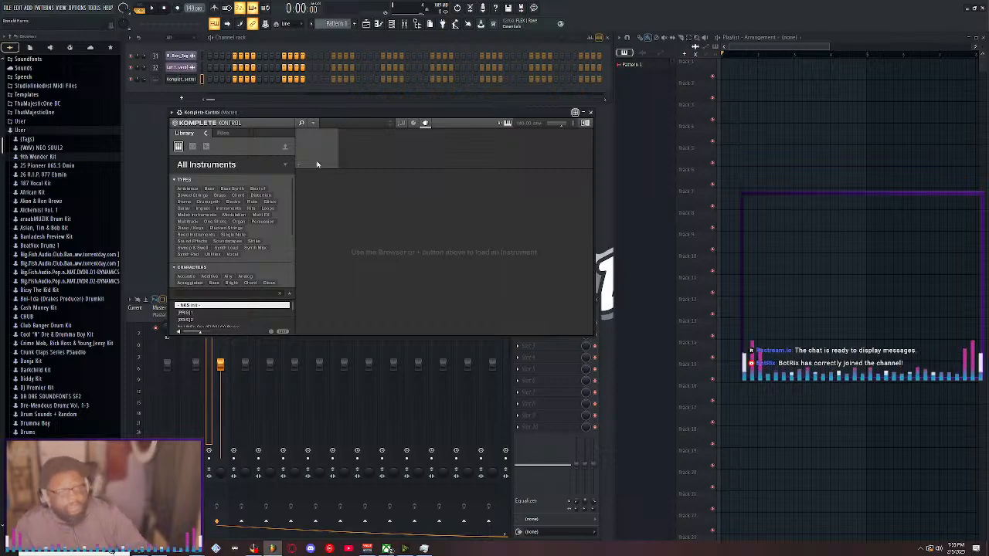
click(284, 168)
scroll(252, 246, down, 5)
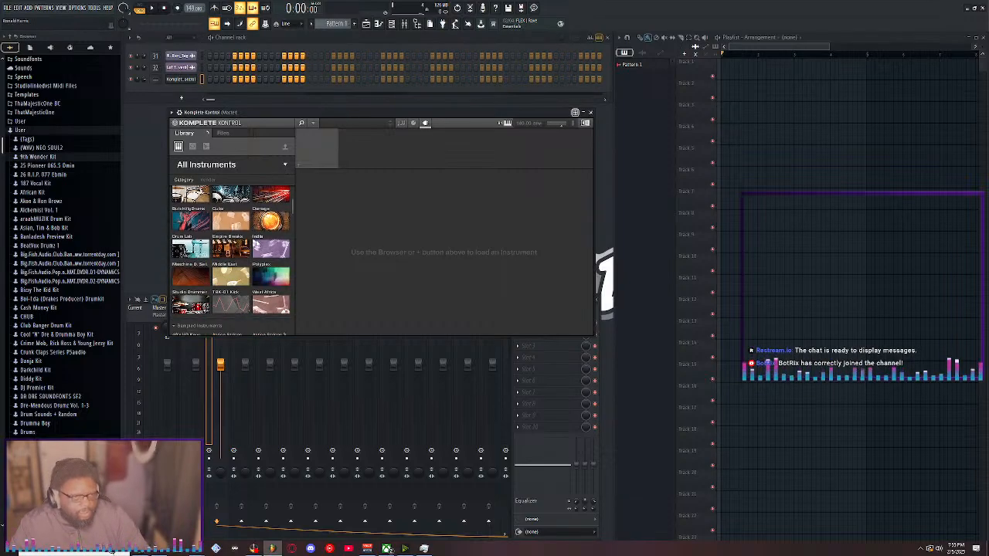
scroll(252, 245, down, 2)
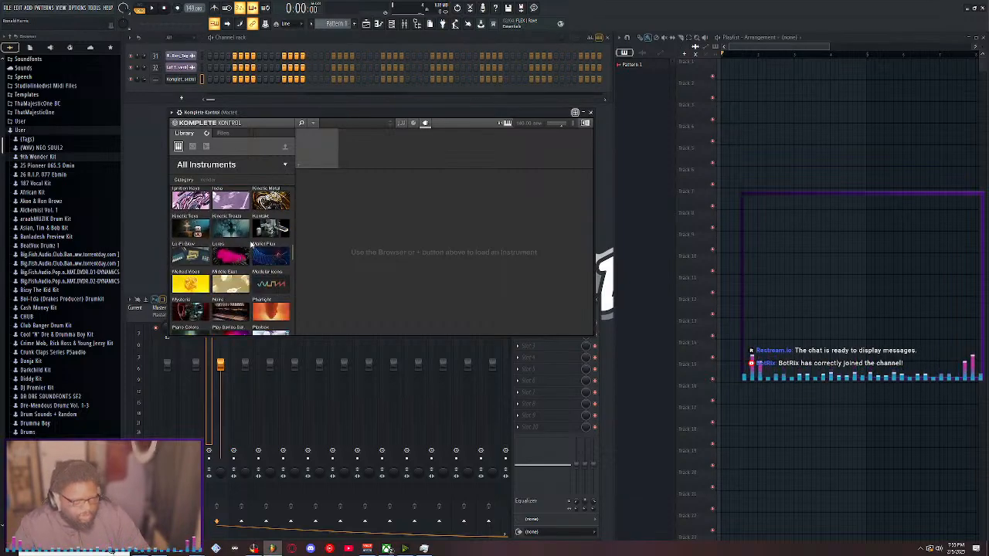
click(243, 306)
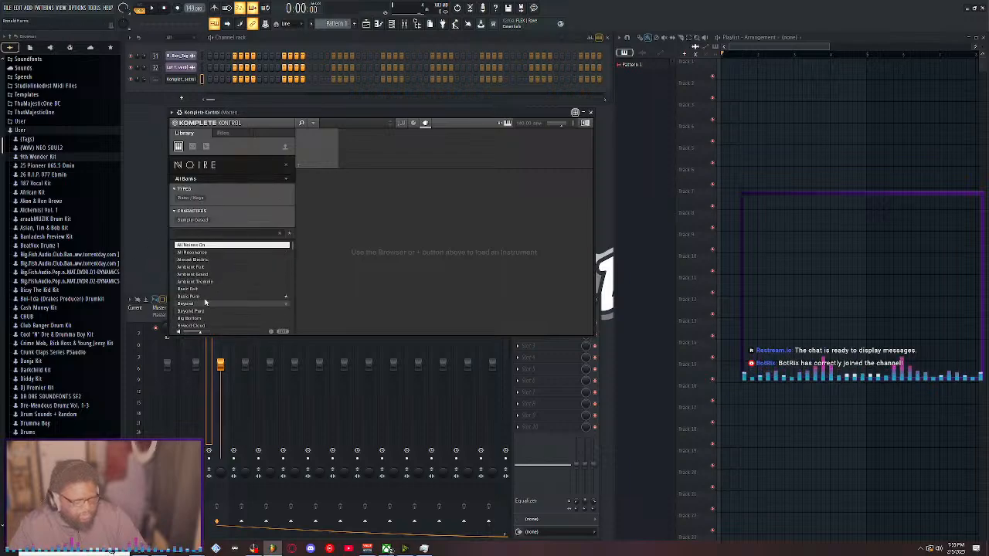
click(208, 297)
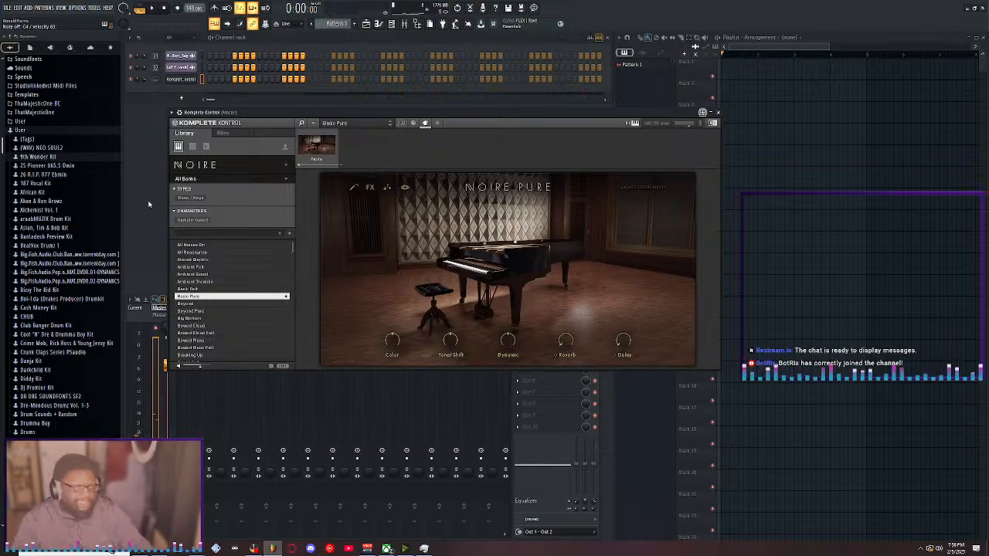
Insert Fruity Limiter into the first effect slot of the mixer's Master track
click(158, 352)
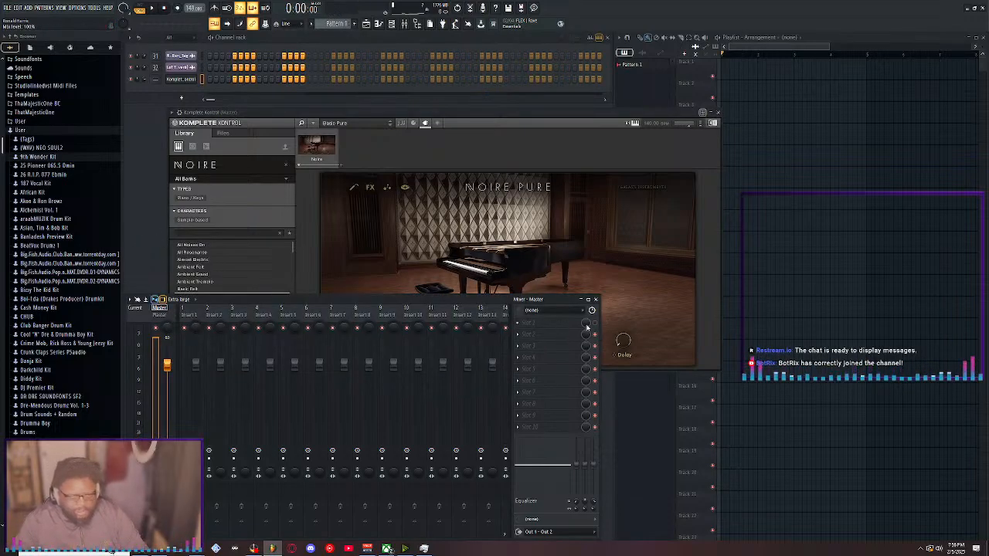
click(569, 325)
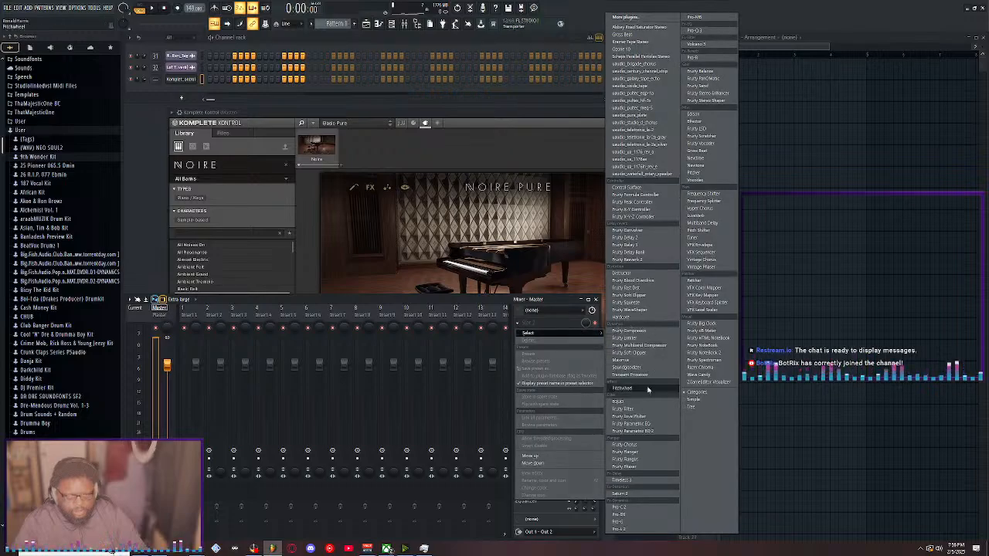
click(649, 338)
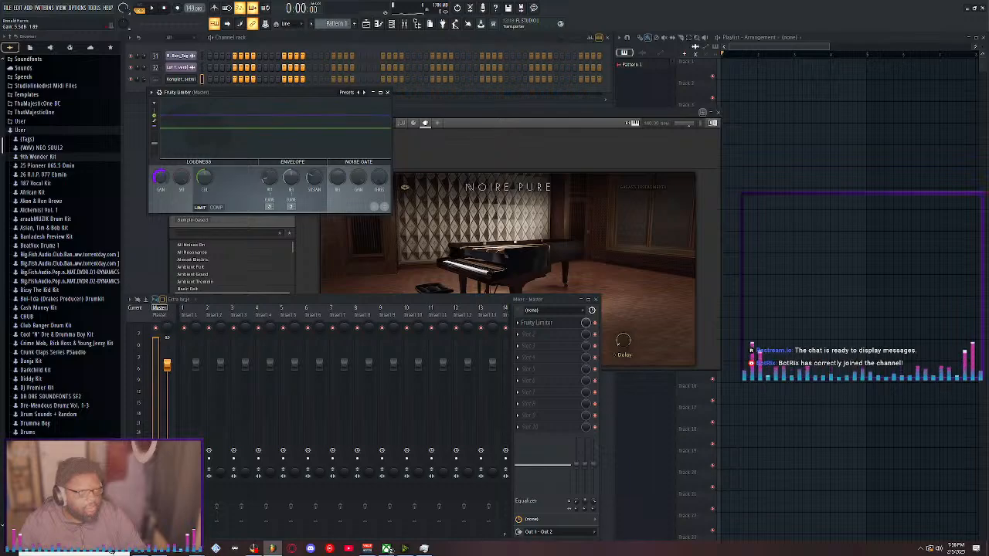
Close the Fruity Limiter window, bring the Komplete Kontrol window clear of the mixer, and set the project tempo to 85 BPM
click(389, 93)
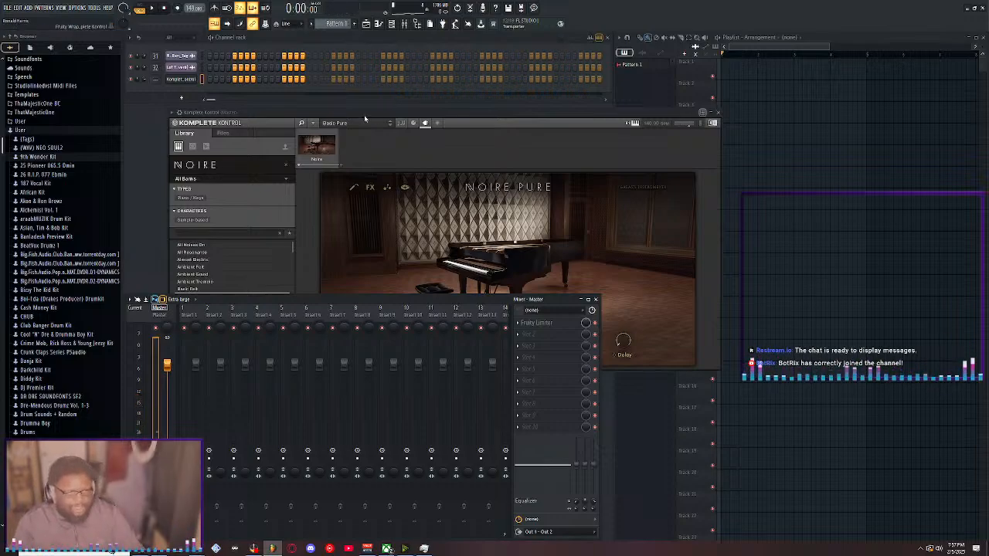
drag(364, 114, 346, 99)
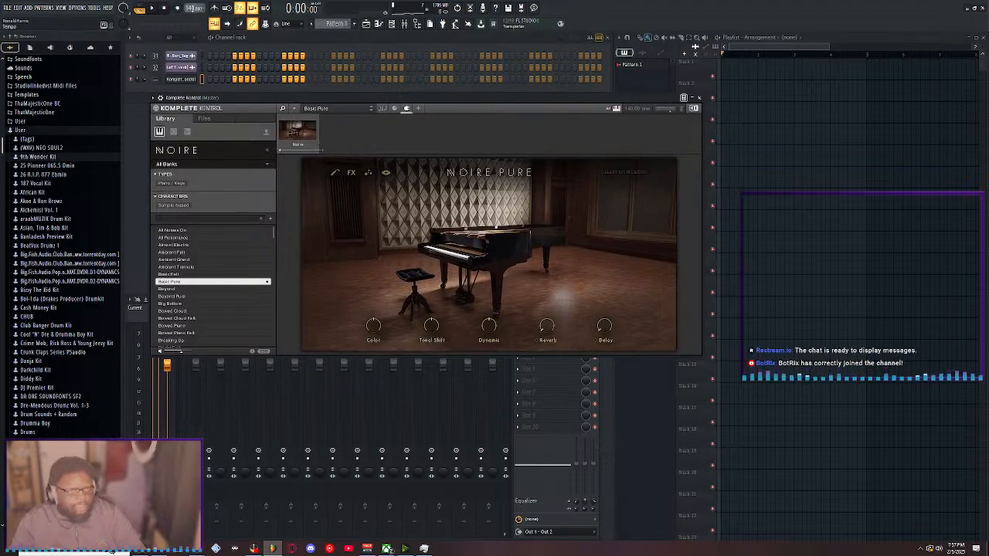
right_click(192, 9)
click(191, 6)
drag(191, 6, 191, 13)
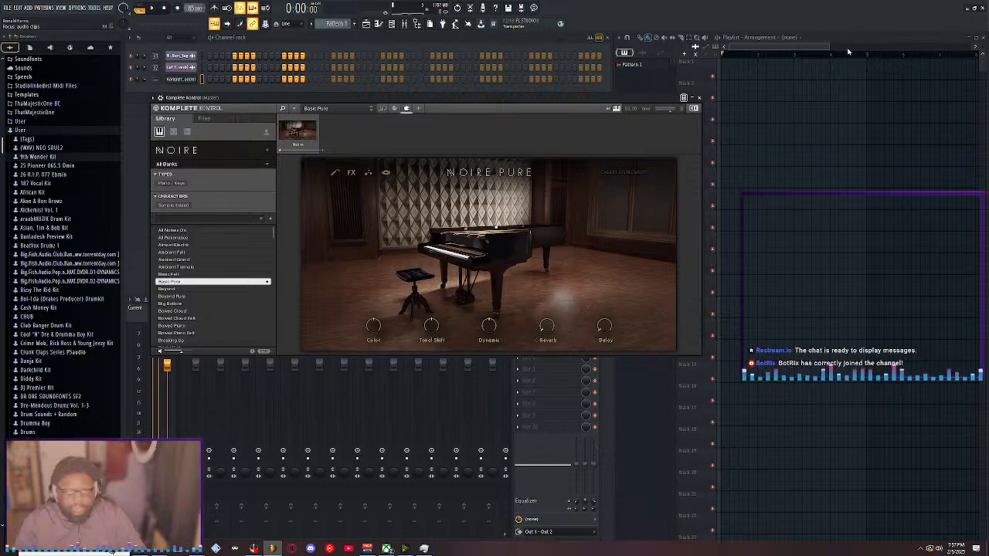
Place Pattern 1 clips on playlist Track 1 at bar 1 and bar 9
drag(768, 65, 684, 70)
scroll(764, 60, down, 3)
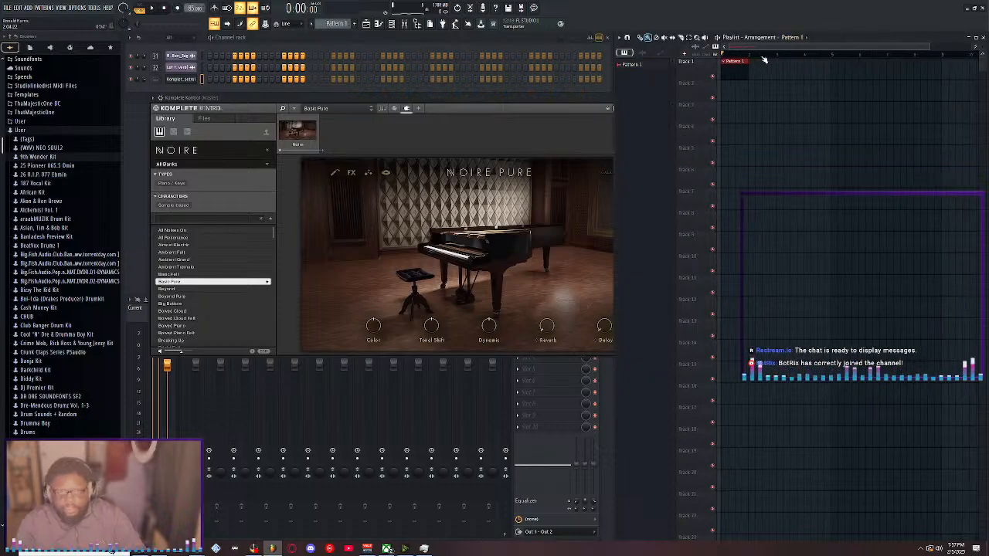
click(847, 77)
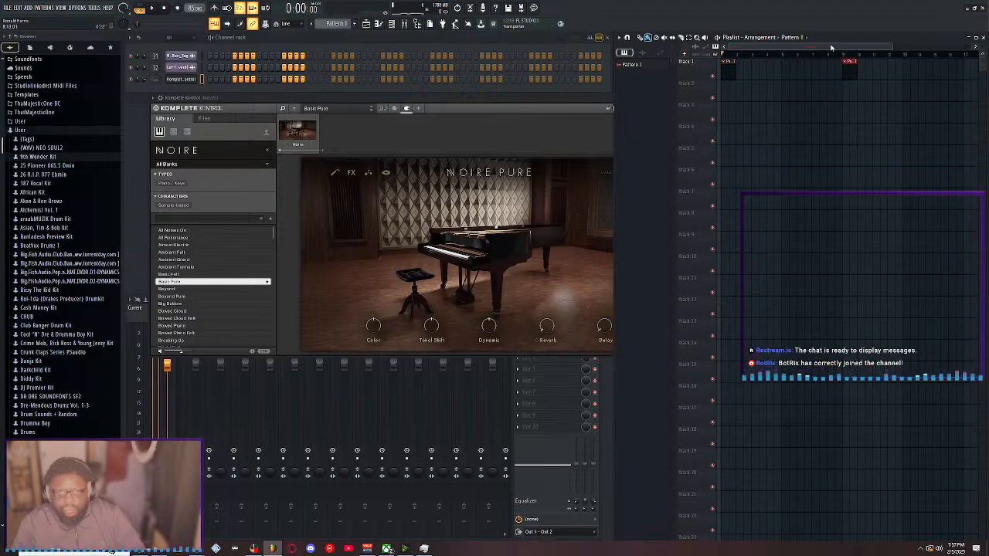
Record an eight-bar Noire piano part into Pattern 1, capturing notes and automation, and stop playback at bar 9
click(178, 8)
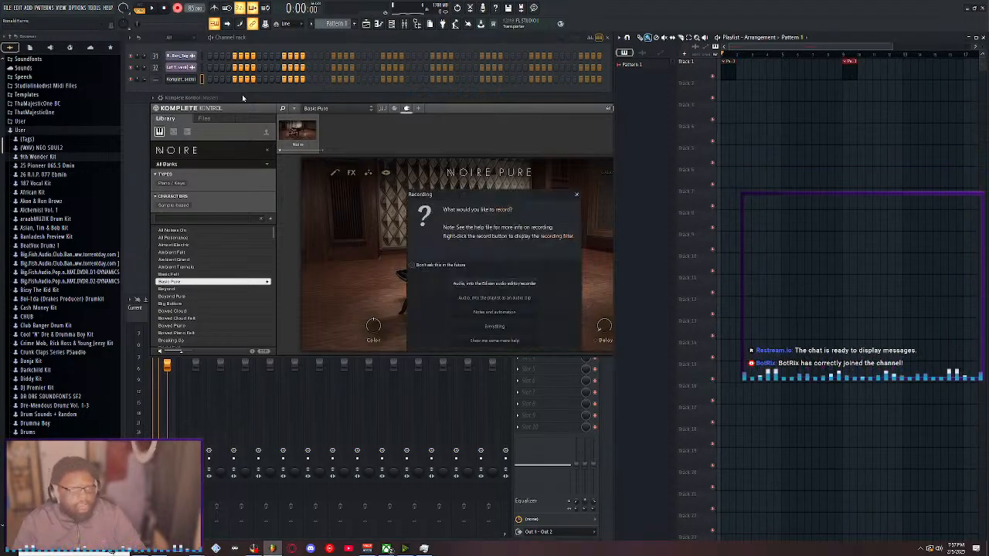
click(488, 312)
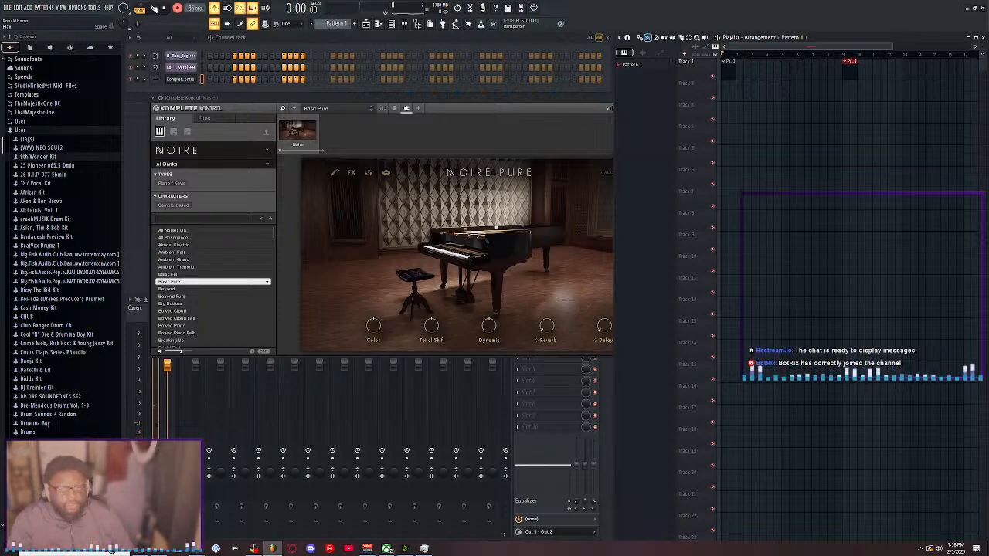
click(155, 8)
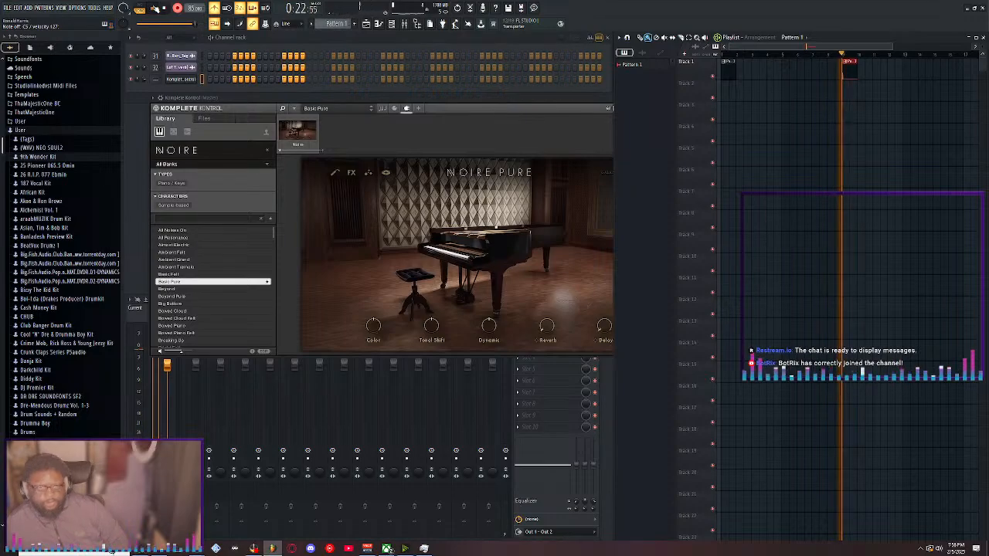
key(space)
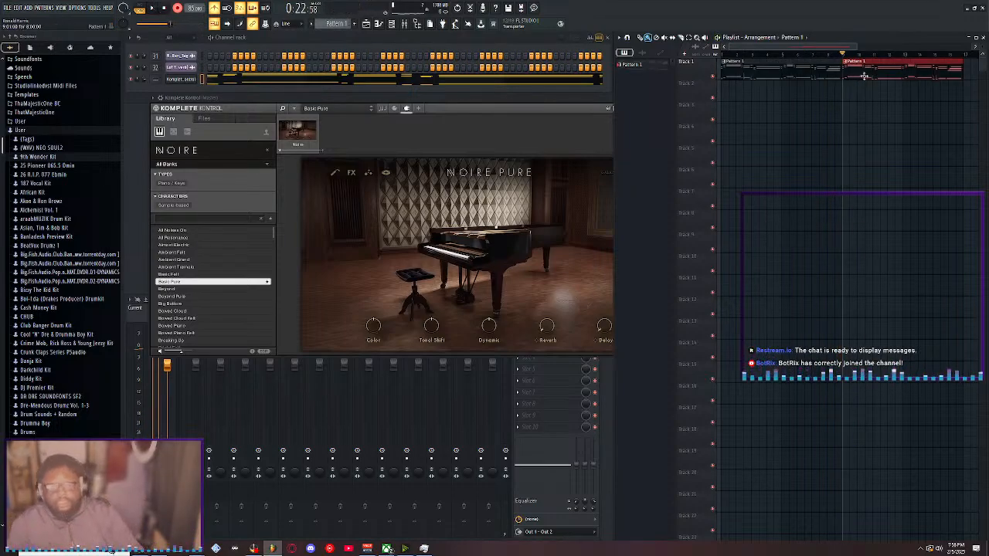
Delete the second Pattern 1 clip from Track 1 and quantize all the recorded piano notes in the piano roll
right_click(864, 76)
double_click(831, 77)
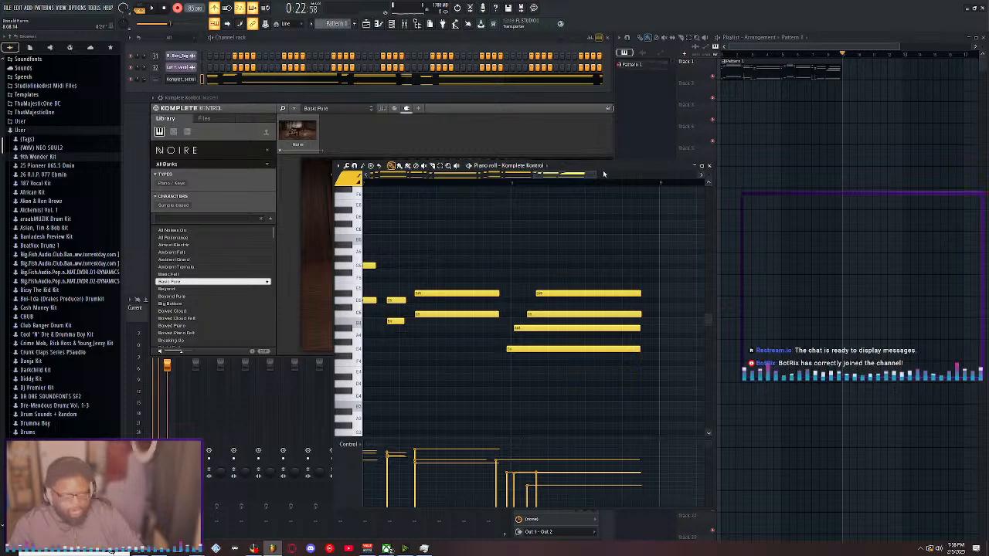
scroll(602, 186, up, 2)
key(ctrl+a)
key(ctrl+q)
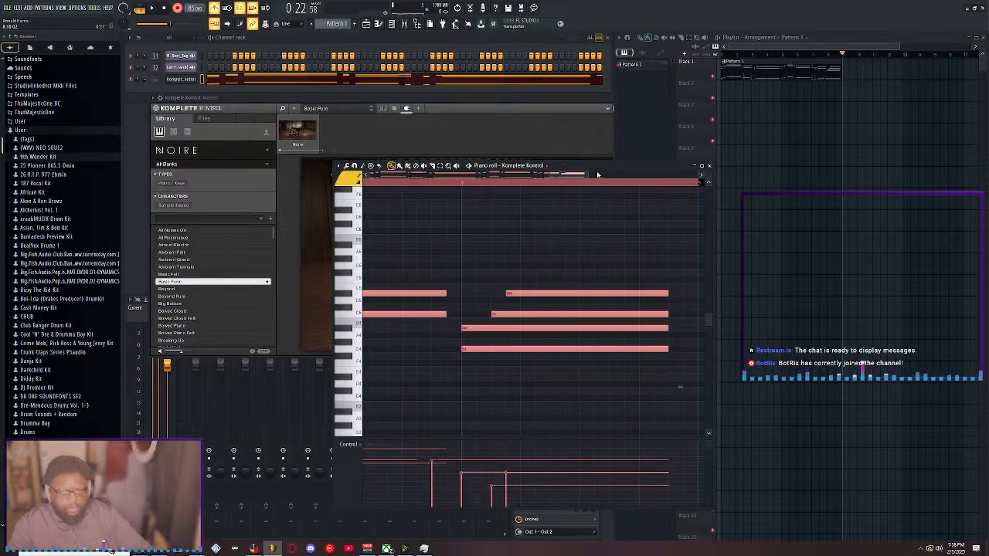
click(479, 307)
right_click(479, 307)
click(476, 322)
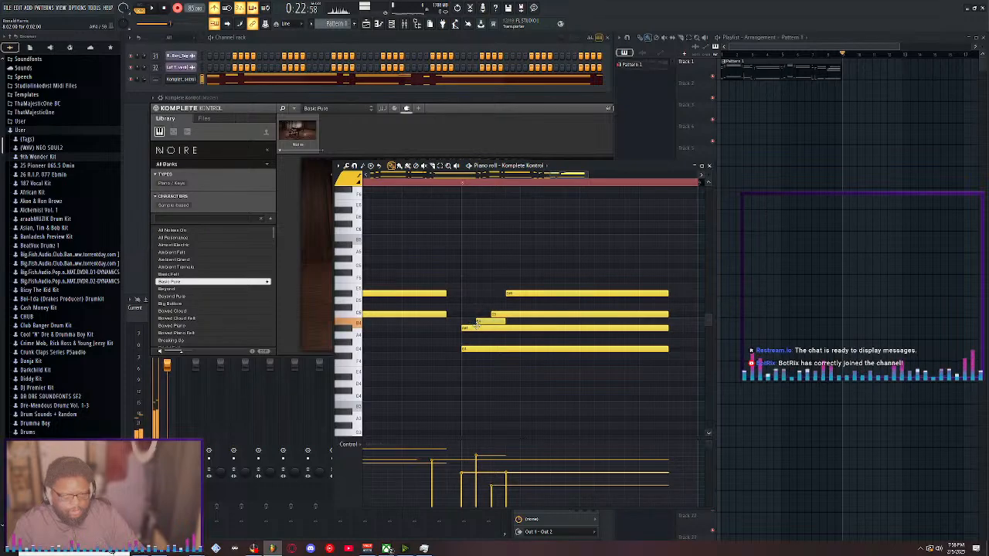
right_click(480, 327)
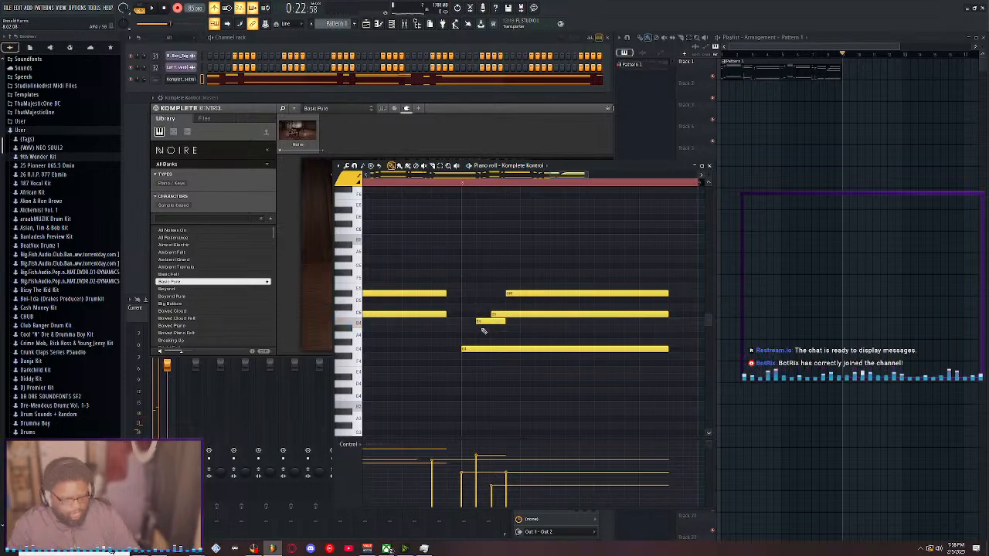
key(ctrl+z)
key(ctrl+z)
Shift the second-lowest note of the final bar 8 chord one step later
drag(485, 328, 500, 328)
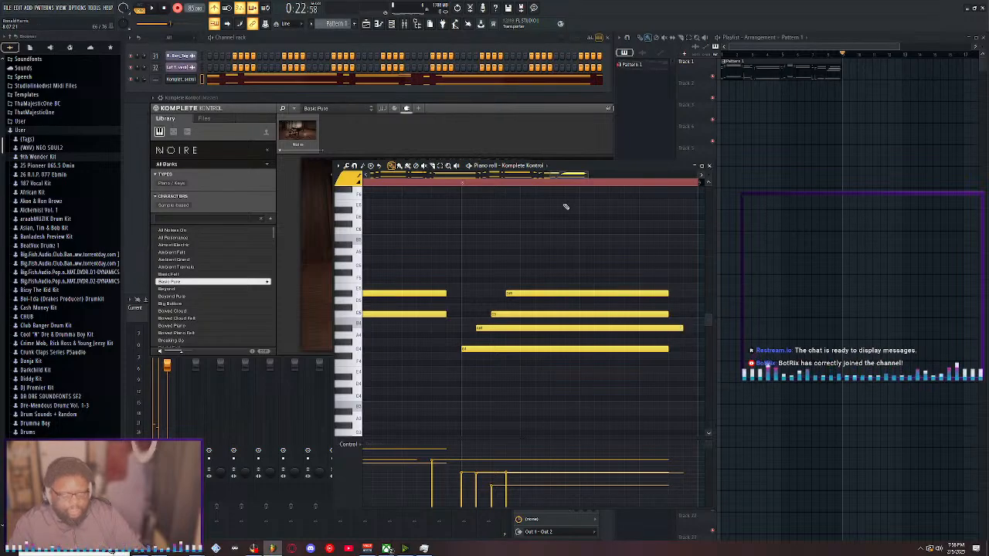
scroll(555, 184, down, 2)
drag(555, 177, 321, 183)
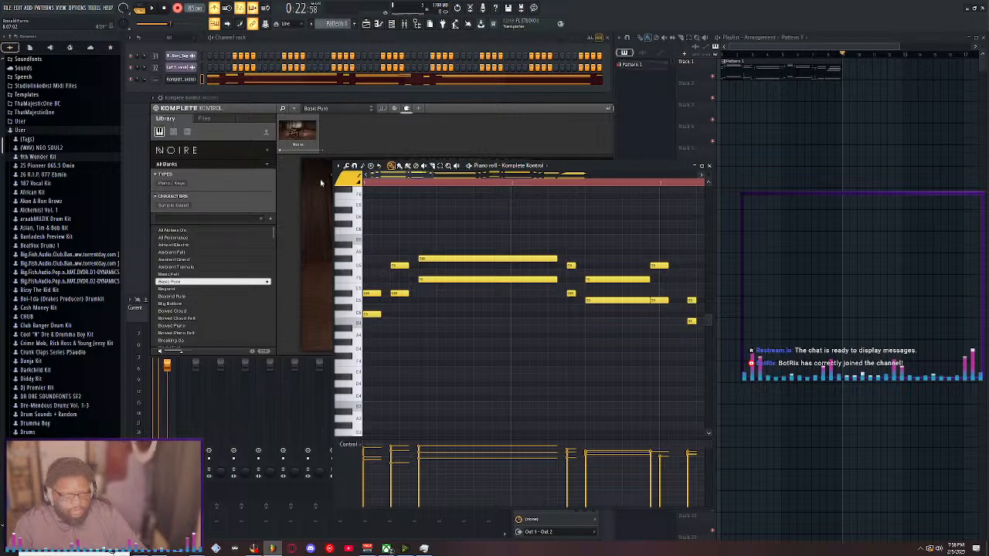
Maximize the piano roll, turn off recording, and play the piano pattern from the start
double_click(587, 168)
click(165, 9)
click(177, 9)
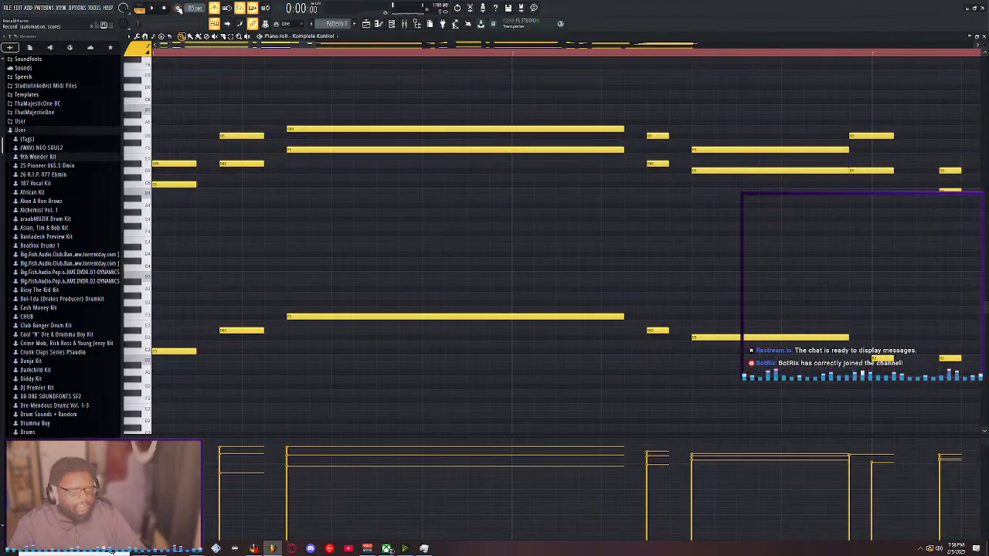
key(space)
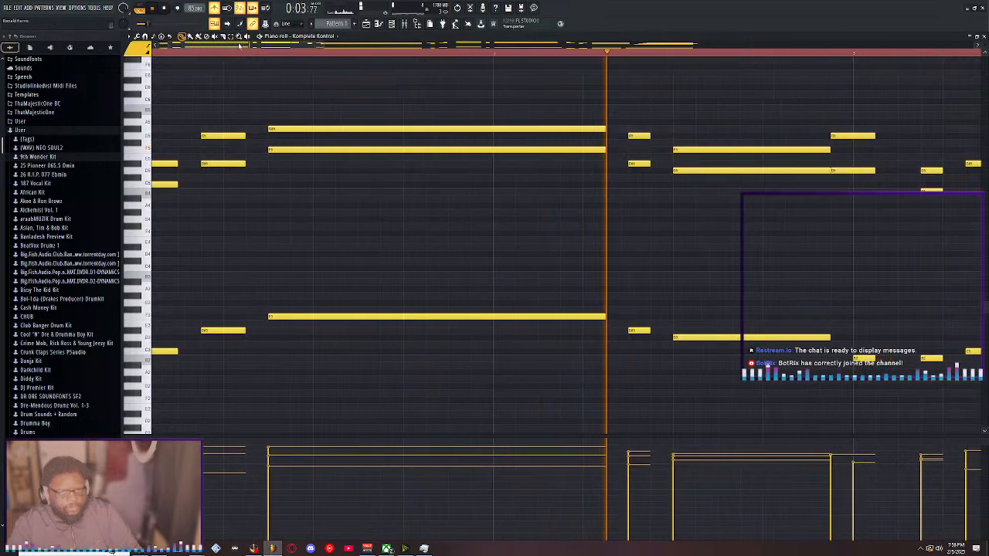
drag(295, 48, 307, 47)
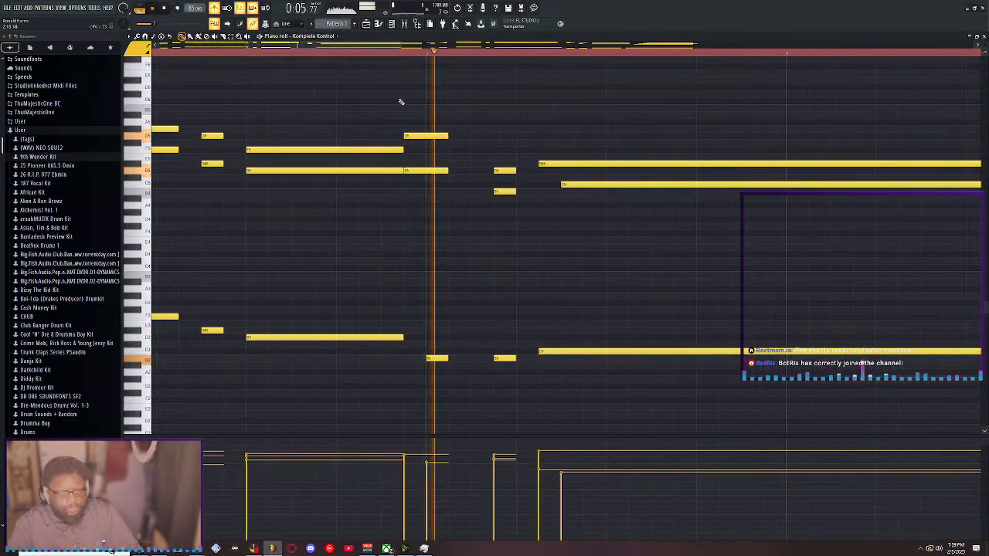
Move the two upper notes just before bar 3 onto the bar line above the bass note, and replay the passage
drag(419, 121, 446, 170)
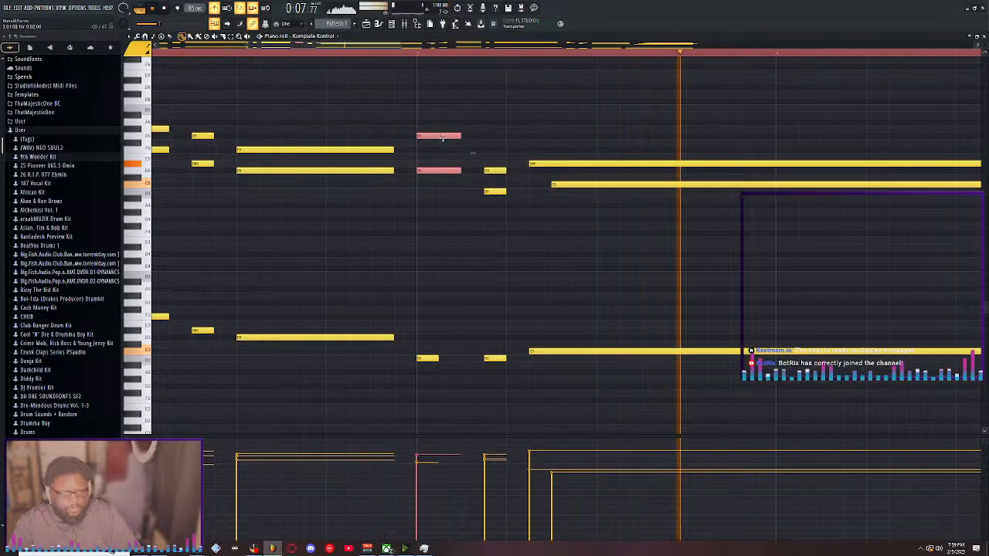
drag(488, 140, 511, 371)
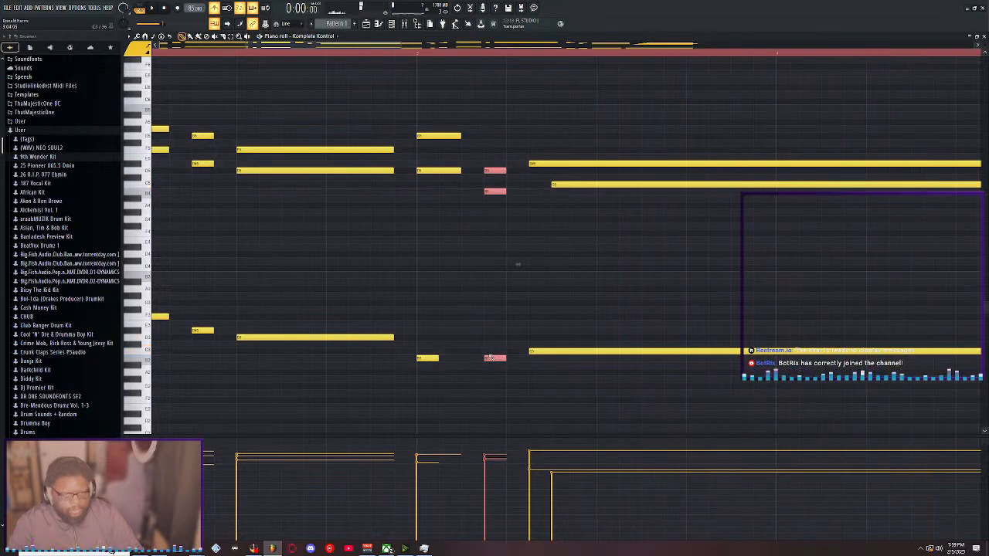
key(space)
key(space)
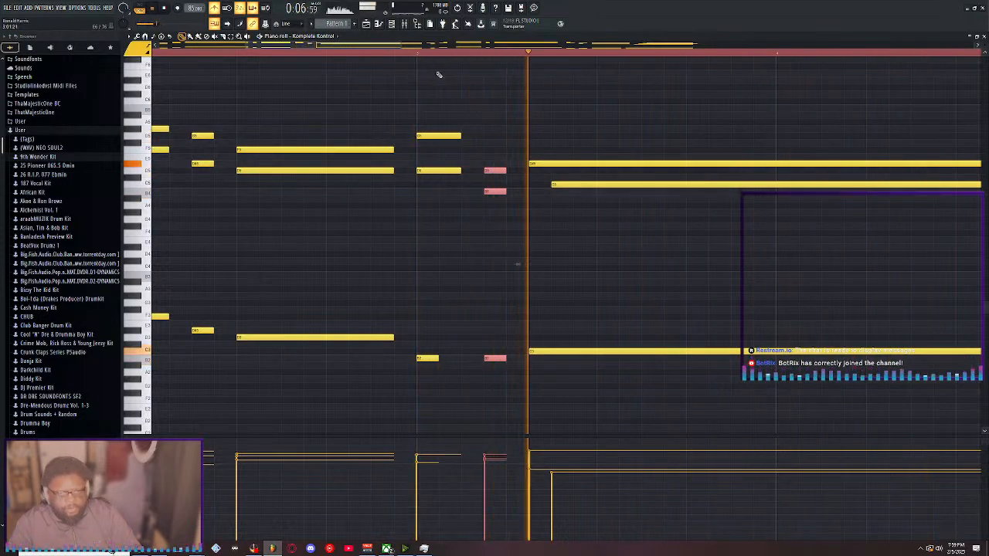
Align the top and bass notes of bar 3's long chord with its middle note, and lengthen the bar's first bass note to match its chord
key(space)
drag(546, 166, 561, 166)
drag(534, 353, 556, 353)
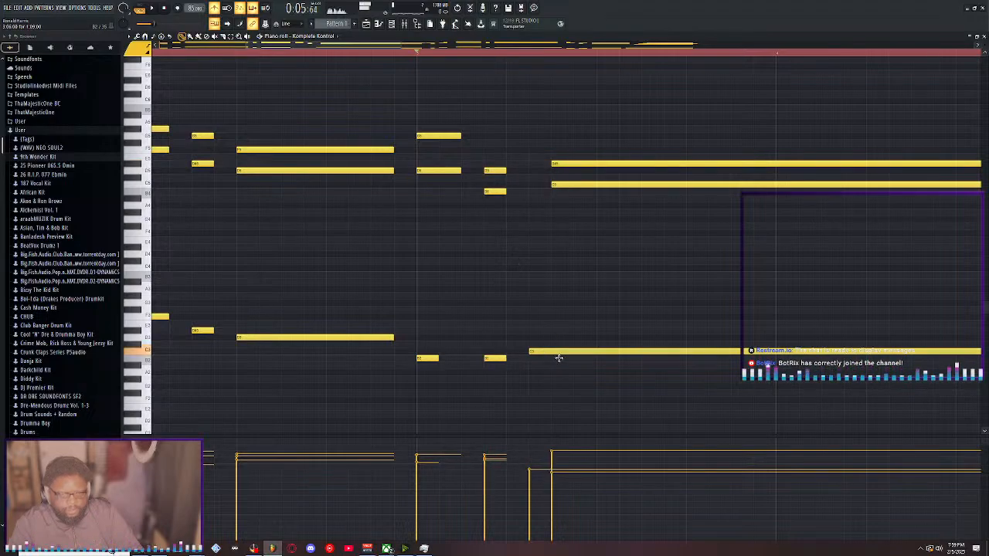
key(space)
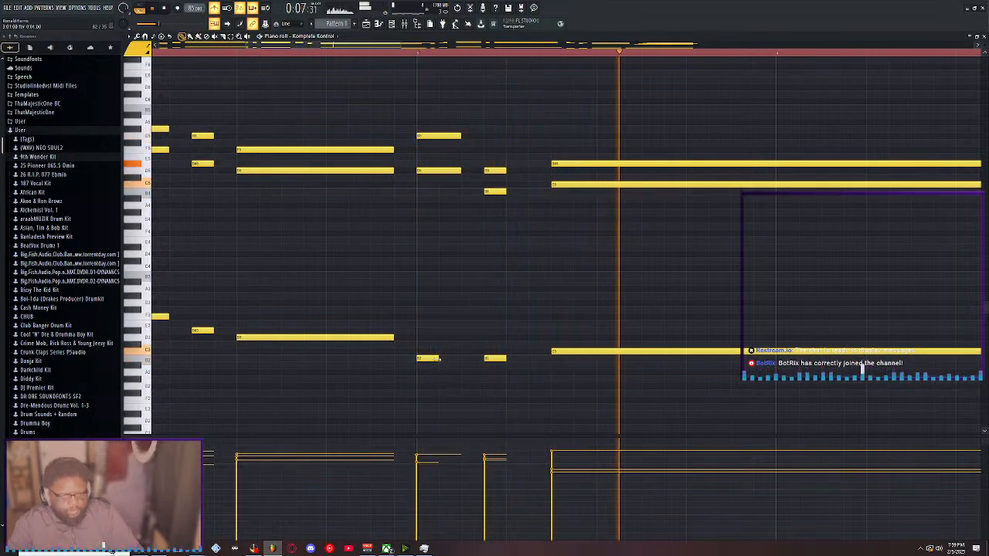
drag(438, 358, 452, 360)
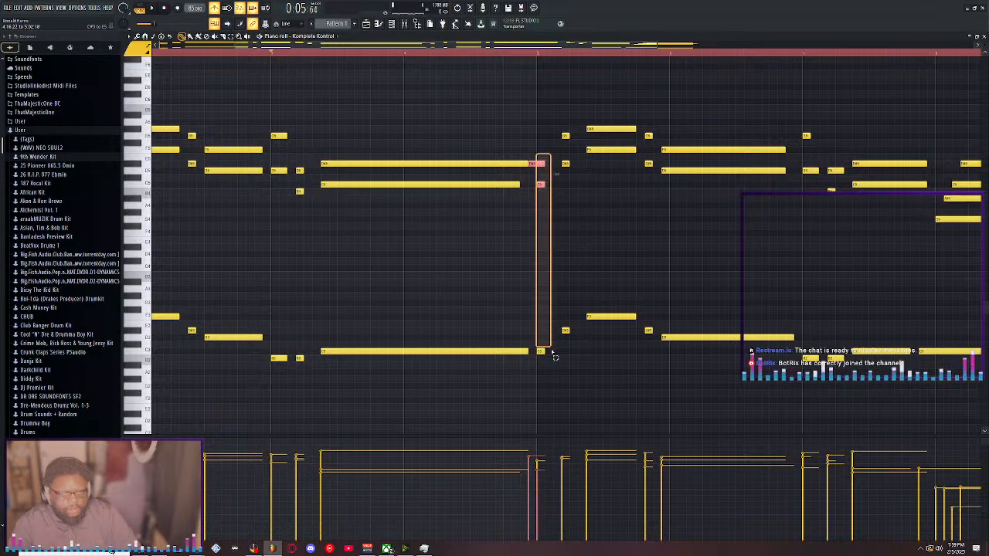
Align and lengthen the short chord at the start of bar 5, and lengthen the second short chord in bar 3
drag(555, 357, 554, 359)
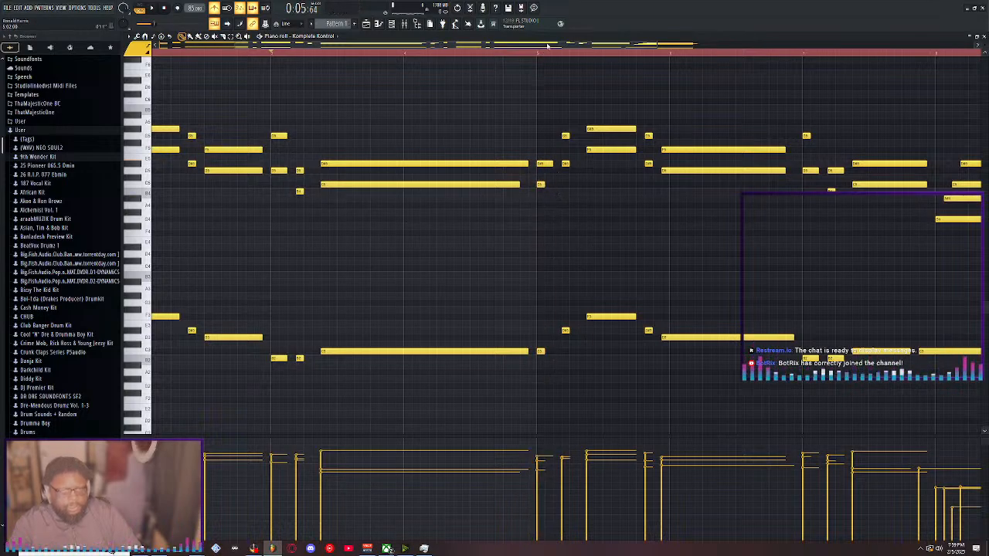
drag(548, 46, 181, 71)
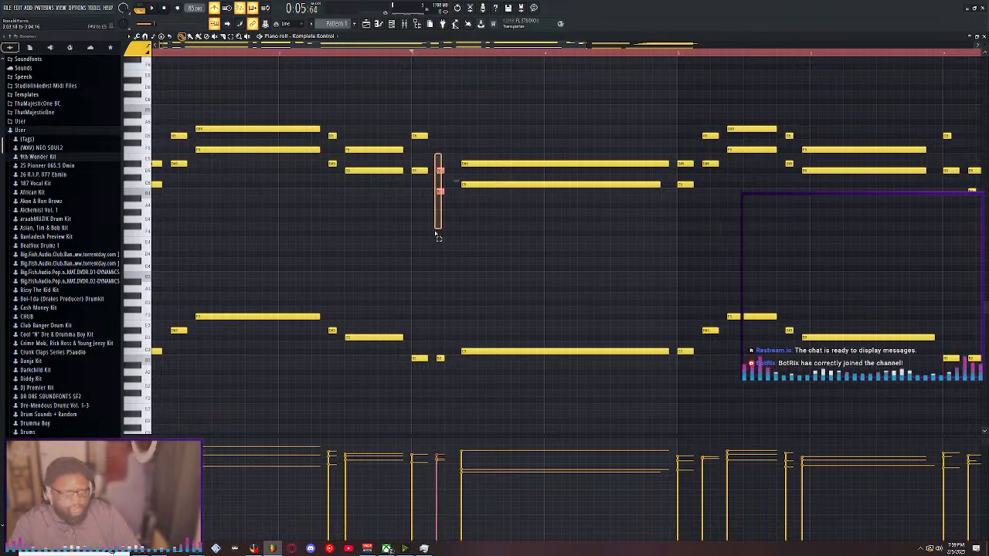
drag(436, 233, 456, 377)
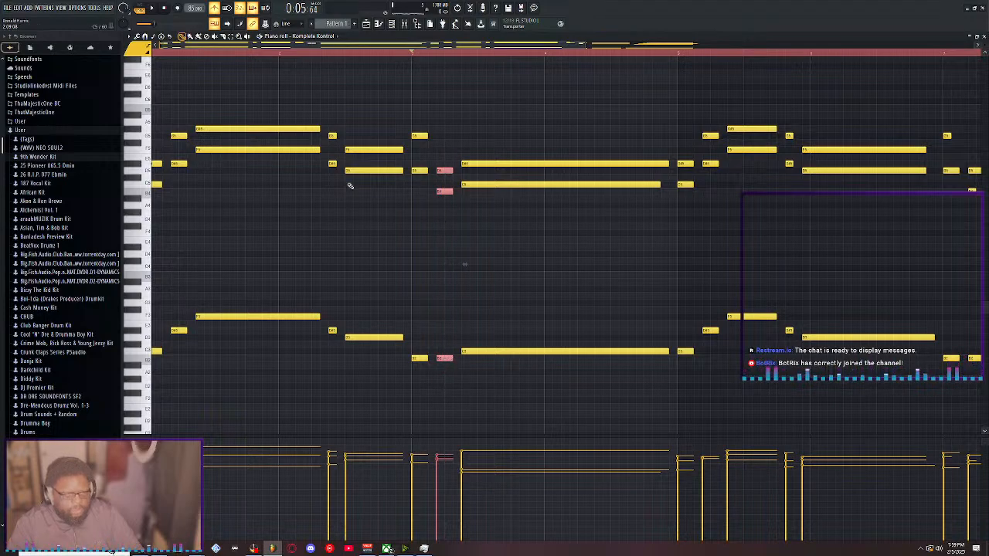
Play the pattern and shift the short chord before bar 6 and the long chord after it one step later
key(space)
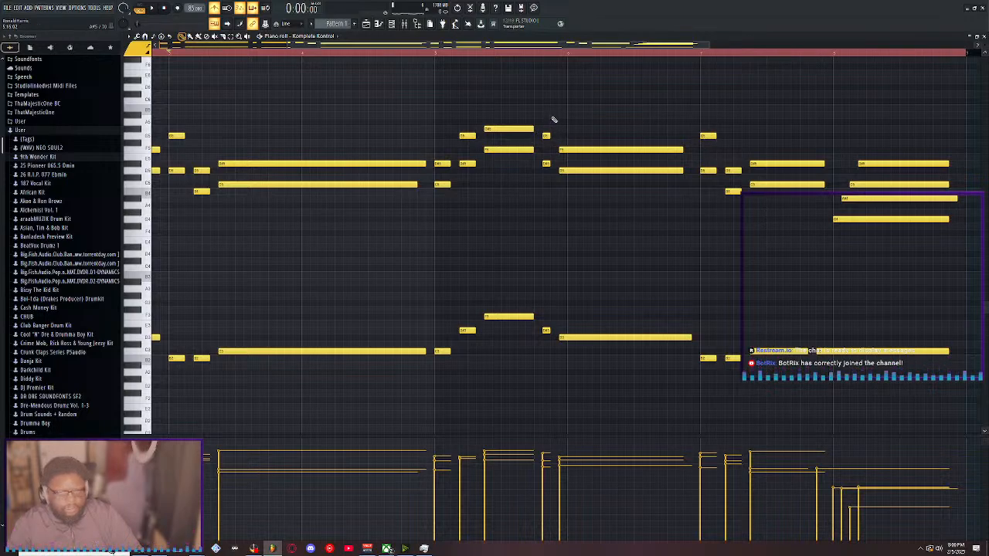
drag(561, 182, 593, 340)
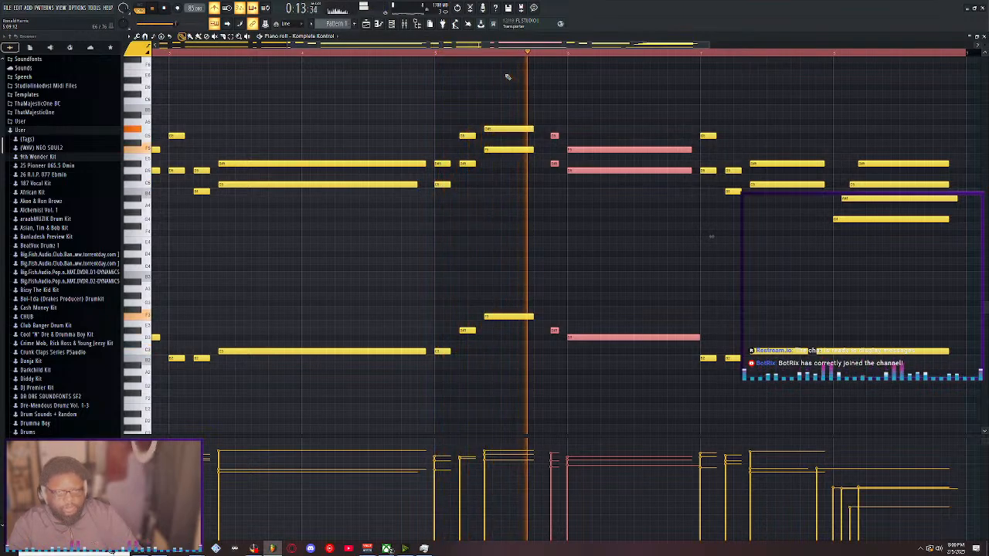
Extend the long chord in bar 5 by one step and trim the long bar 6 bass note to match its chord
drag(526, 107, 538, 361)
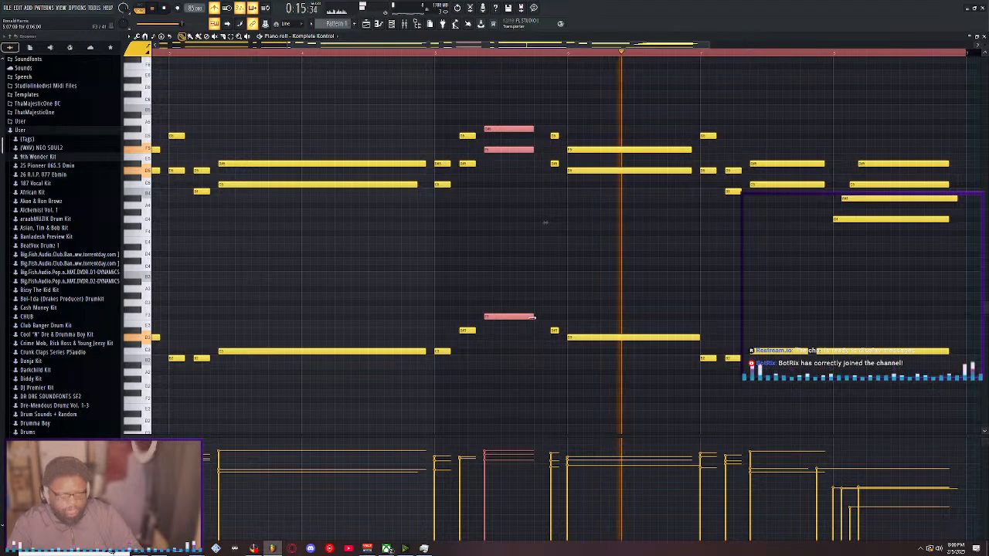
drag(532, 316, 542, 317)
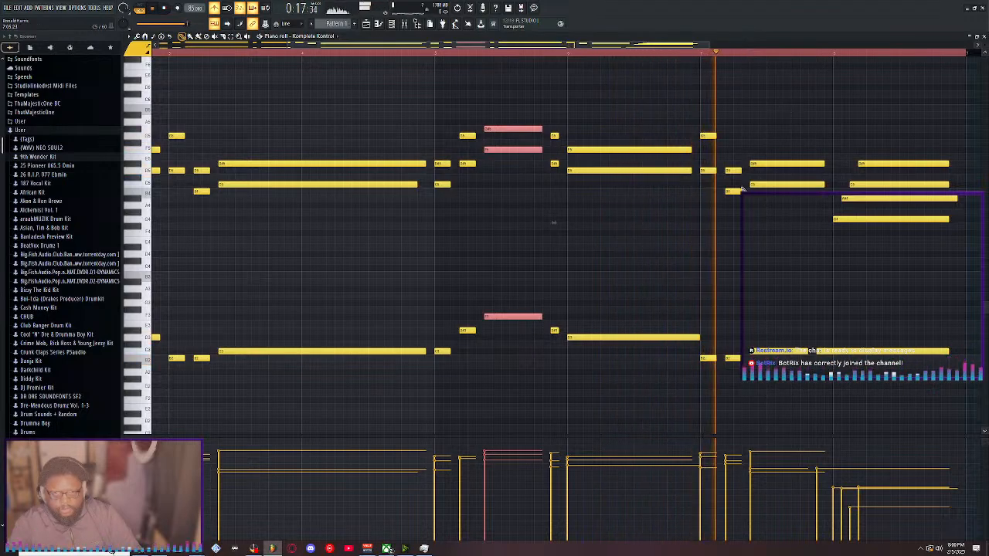
drag(699, 338, 692, 339)
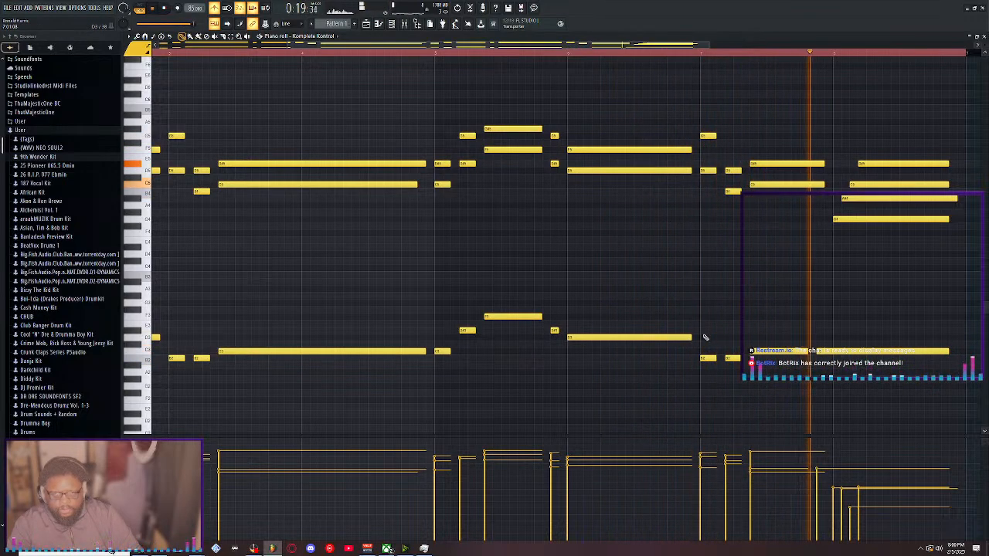
Replay the ending from bar 7's last chord, even out the note ends of the final bar 8 chord, and play the pattern again
key(space)
drag(626, 44, 731, 41)
click(545, 55)
key(space)
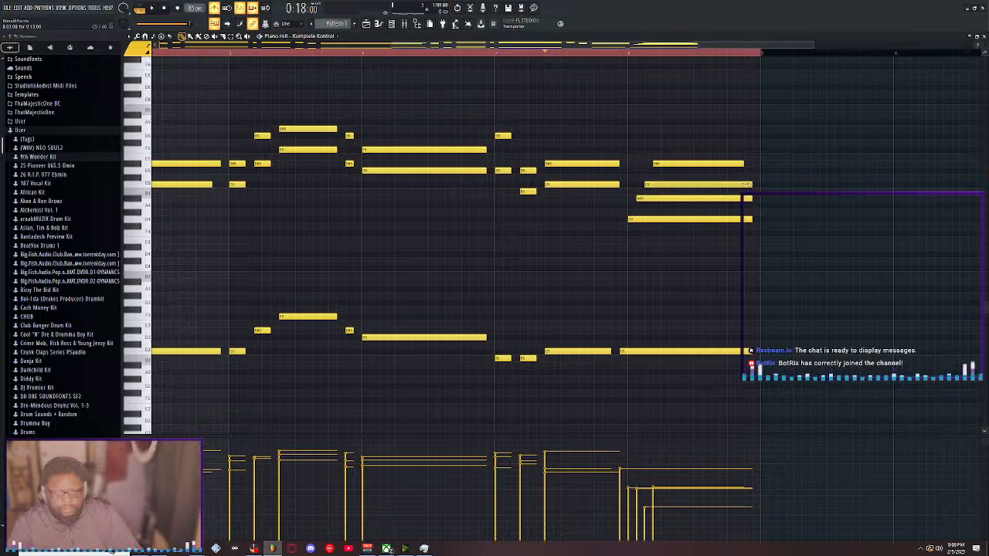
key(space)
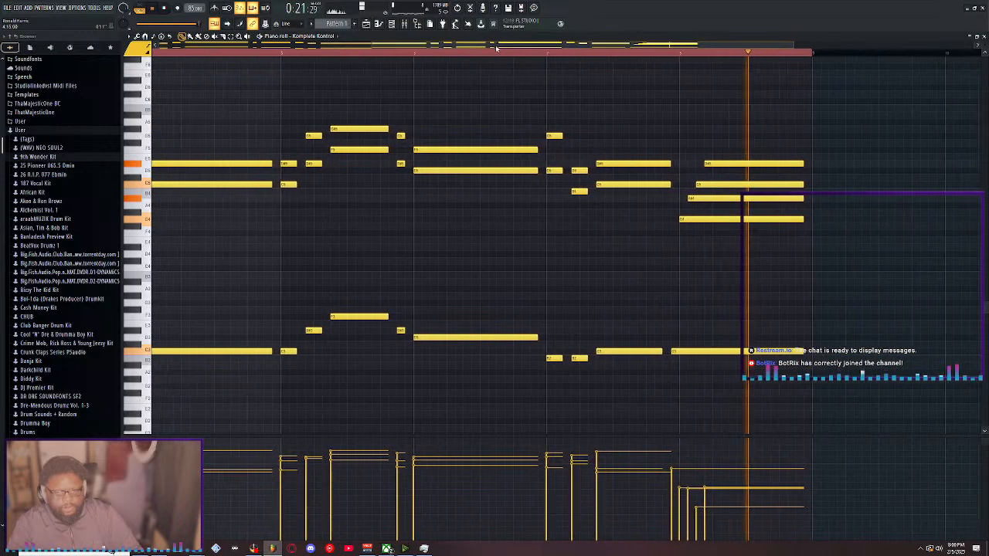
key(space)
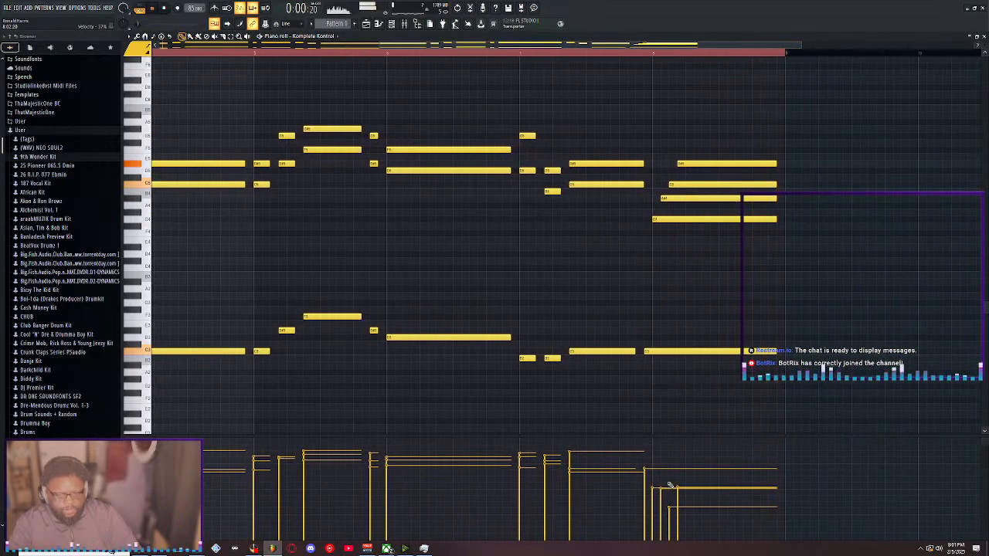
Return to the Noire instrument during playback, lower its Dynamic to about -48% and raise its Color to 51%
double_click(718, 39)
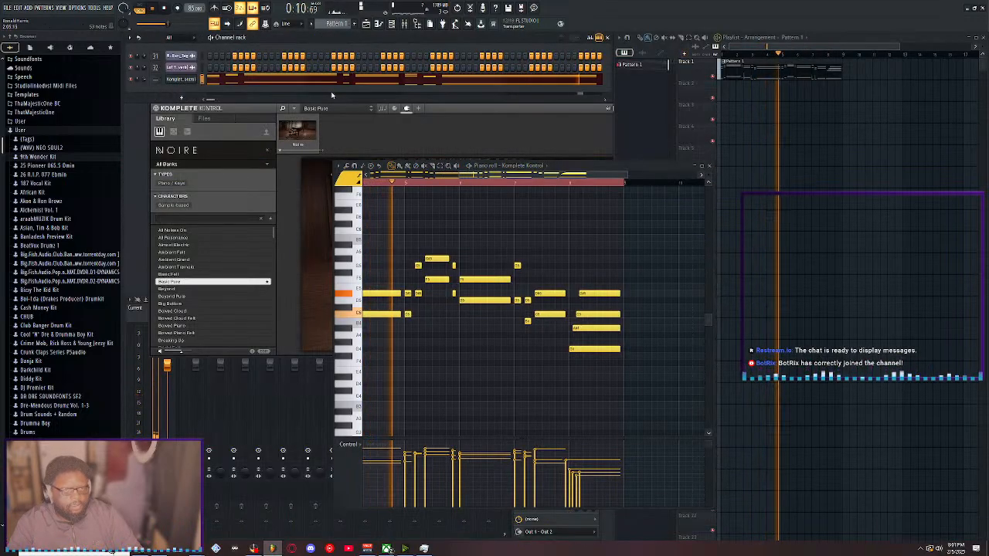
click(398, 137)
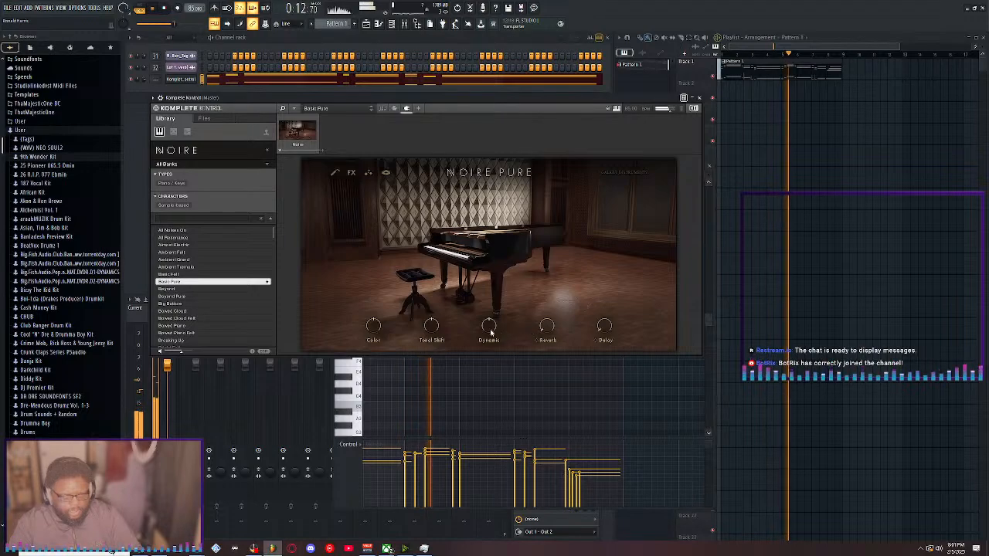
mouse_move(487, 328)
mouse_down()
mouse_move(494, 322)
mouse_move(495, 344)
mouse_up()
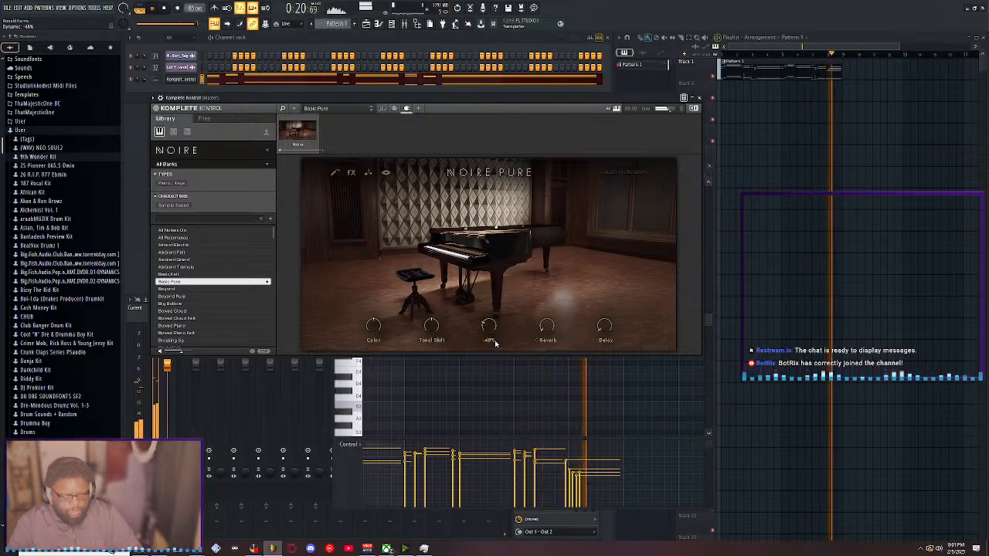
drag(498, 341, 499, 341)
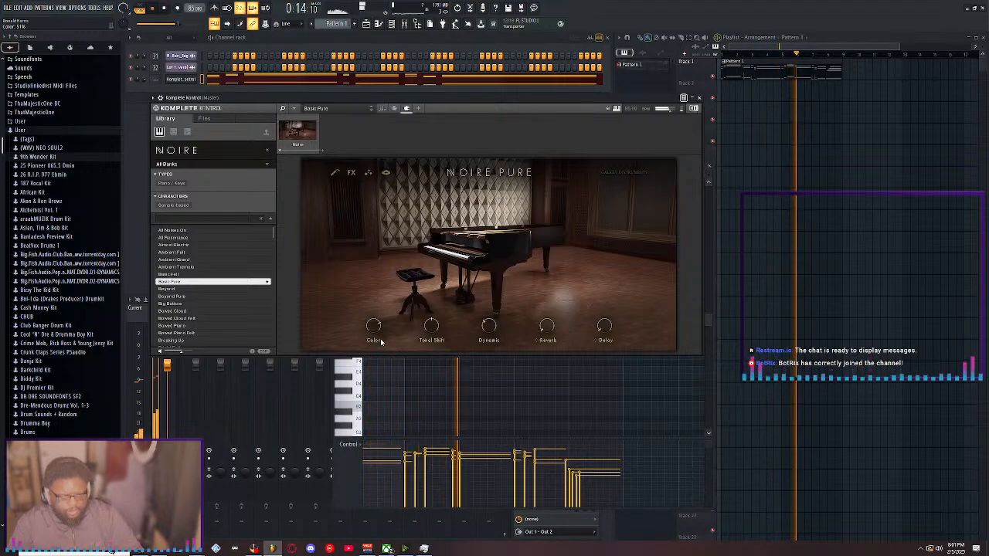
Reopen the piano part at its beginning with snap set to none and nudge single notes of the first two short chords slightly later
key(F7)
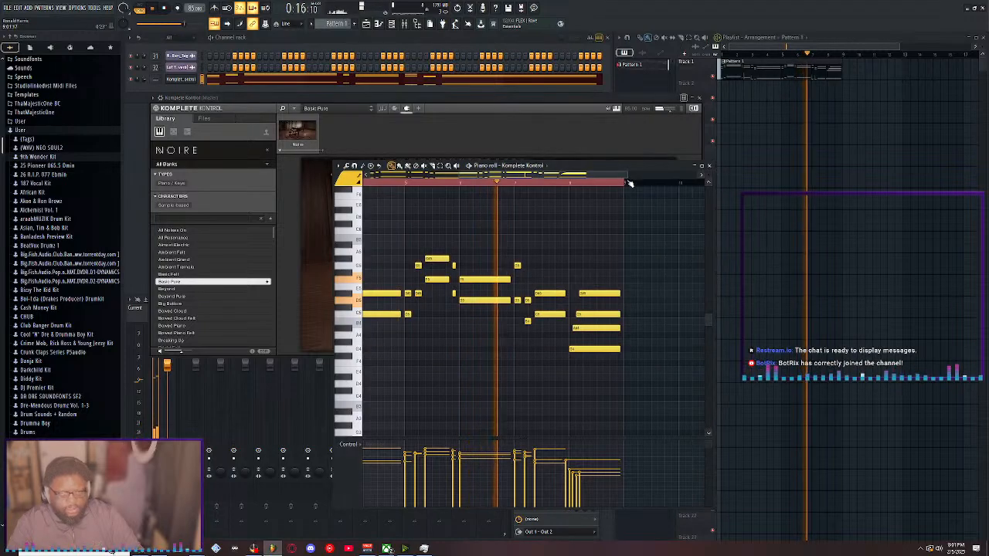
drag(617, 177, 527, 177)
double_click(570, 167)
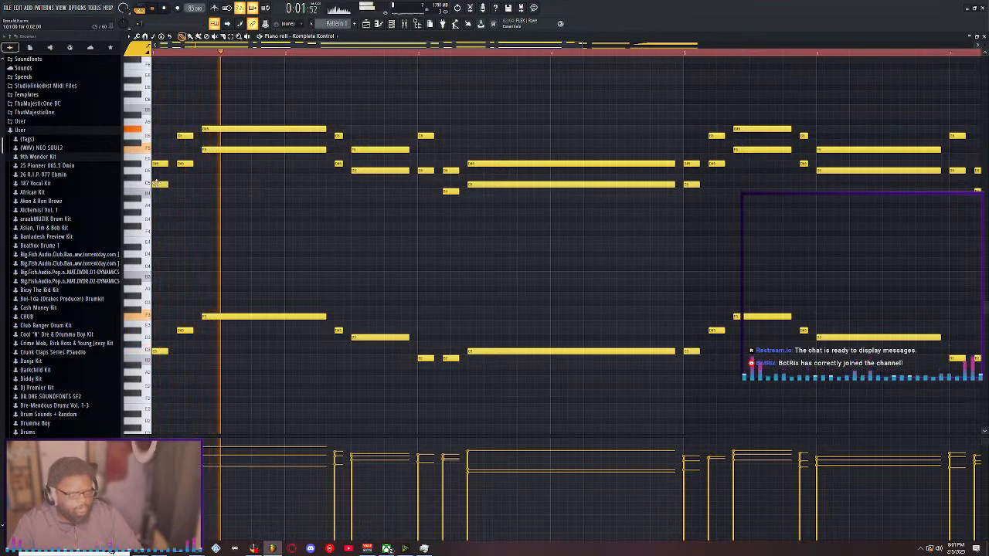
scroll(177, 54, up, 3)
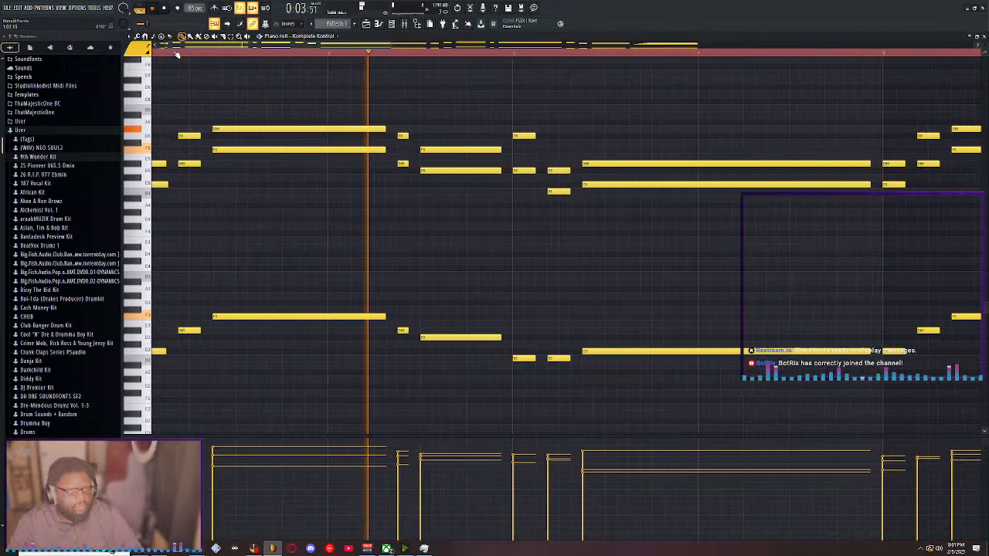
key(space)
key(space)
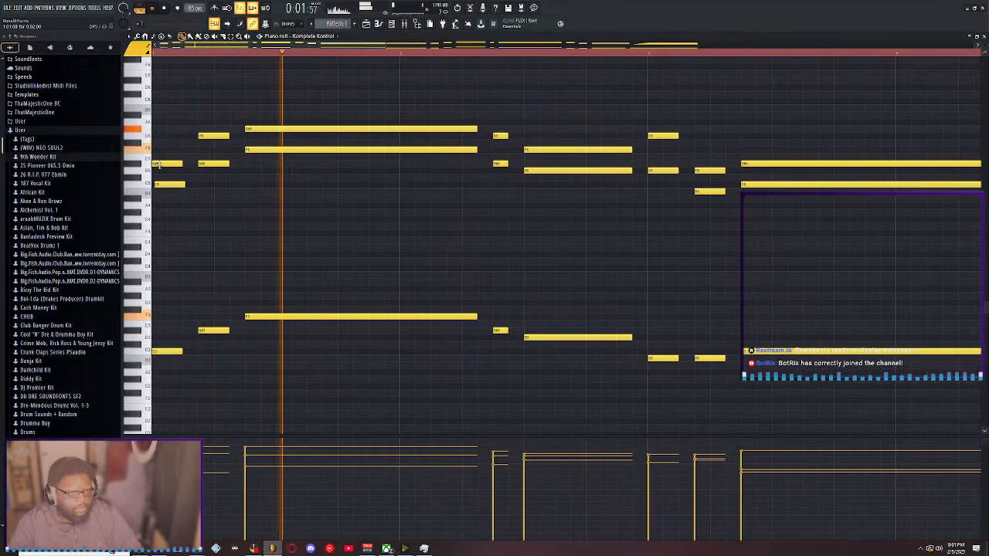
key(space)
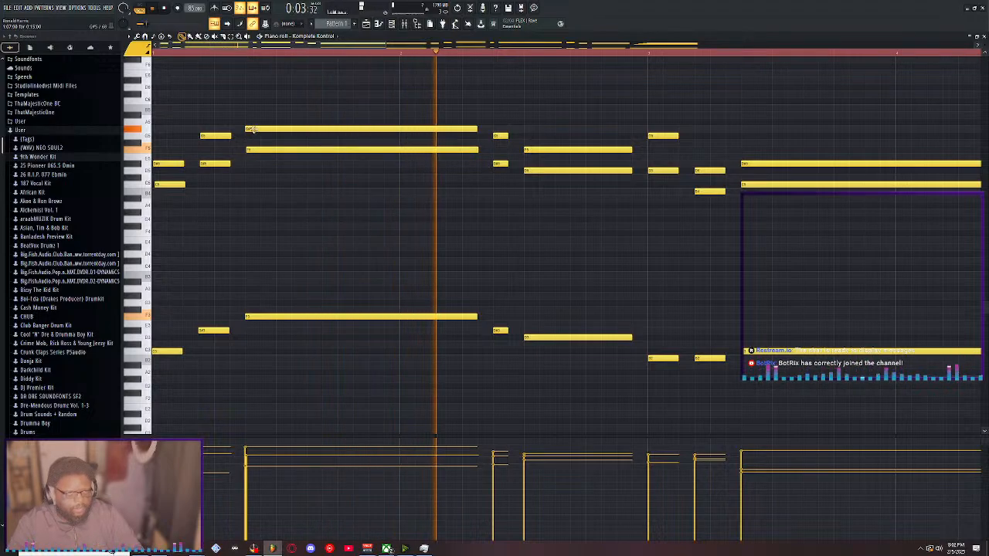
Nudge individual notes of bar 1's long chord, both bar 2 chords and bar 3's first short chord slightly later, off the grid
drag(255, 317, 257, 317)
key(space)
key(space)
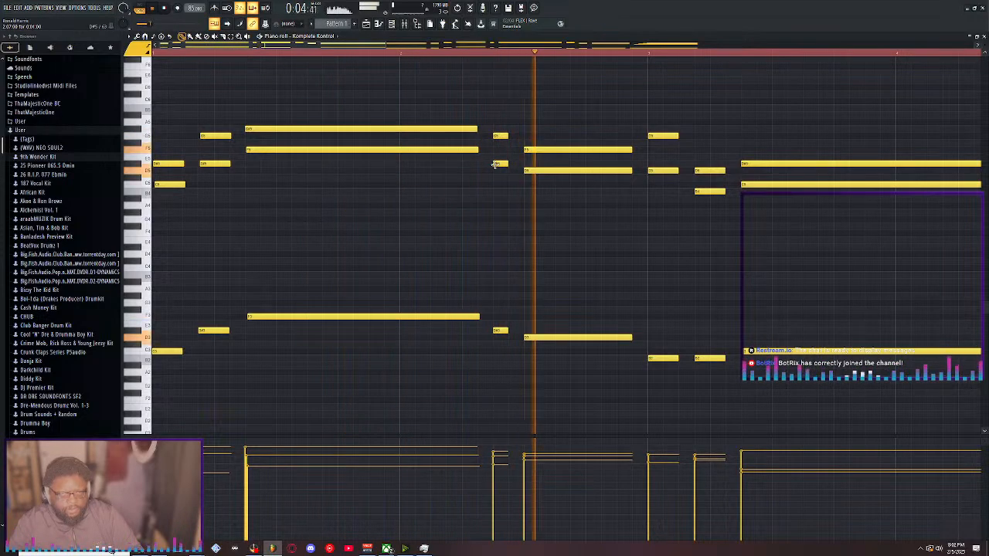
drag(495, 164, 497, 163)
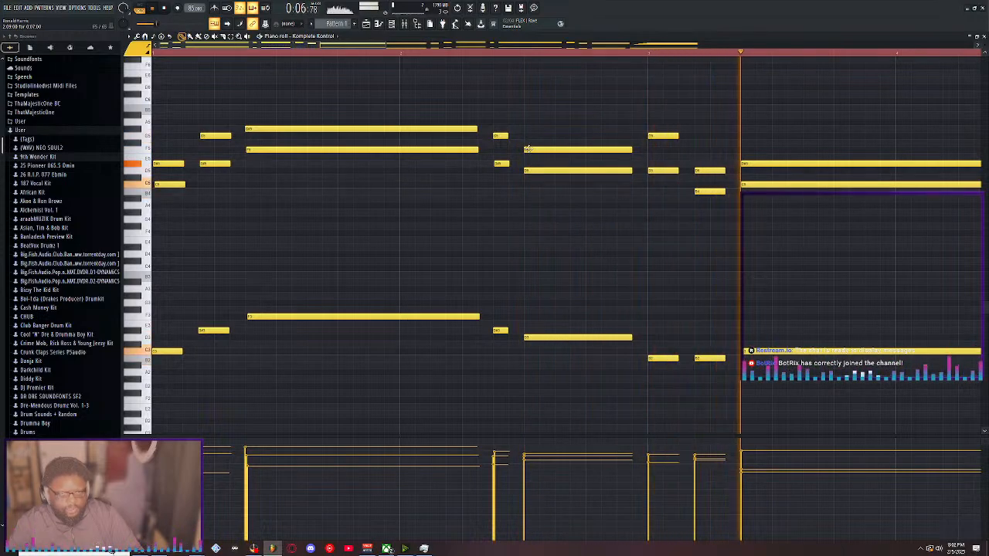
click(533, 330)
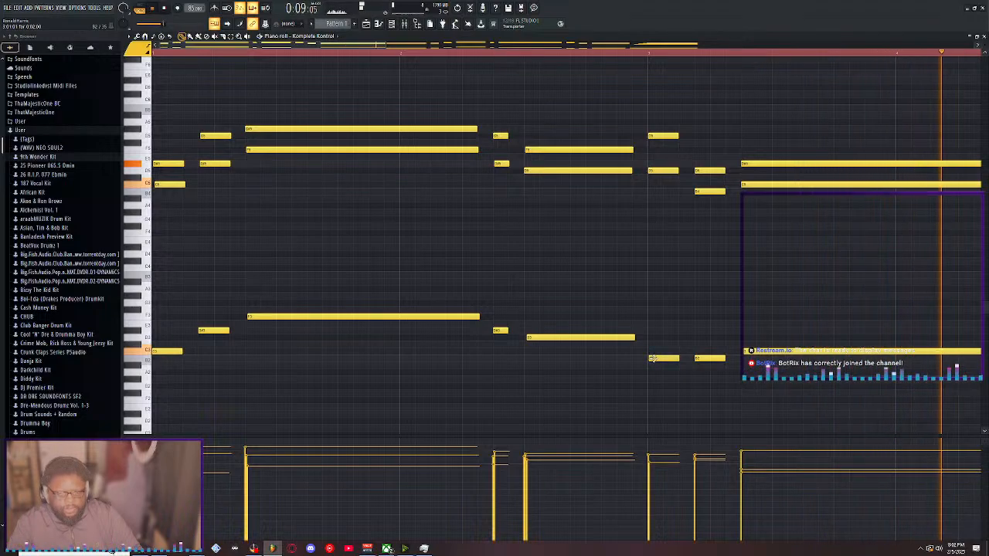
drag(653, 358, 655, 359)
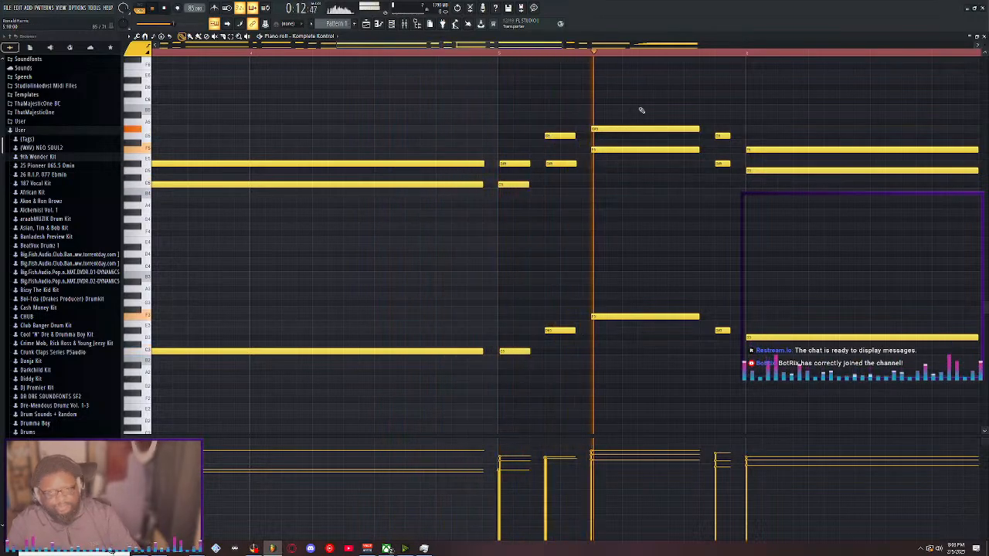
Humanize bar 5 by nudging the notes of its long chord and the short chord after it slightly off the grid
drag(602, 151, 602, 131)
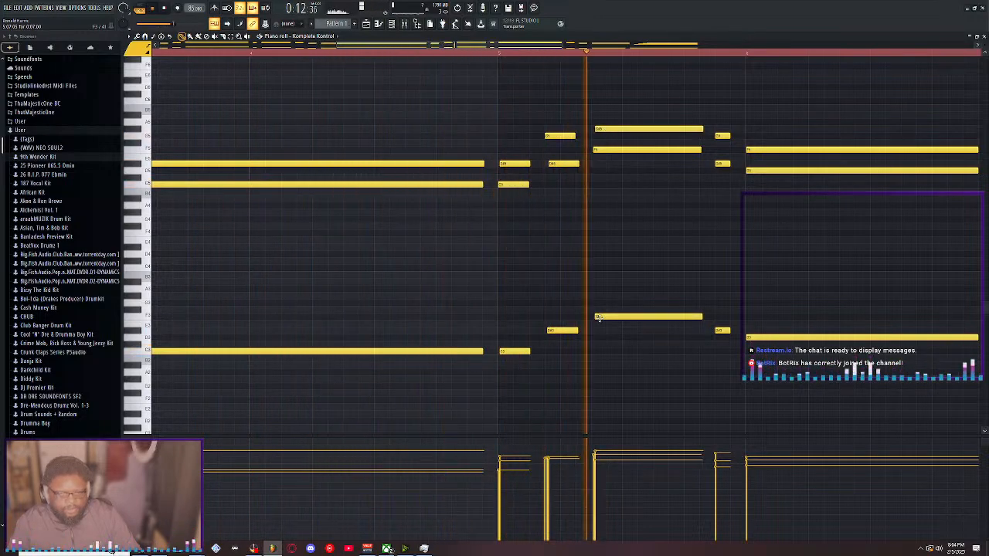
drag(595, 318, 598, 319)
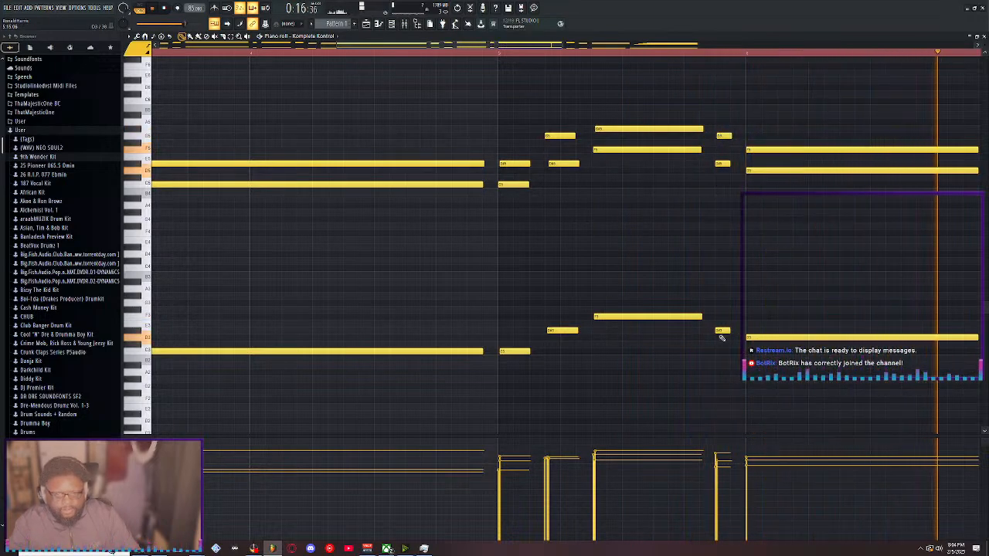
drag(719, 332, 722, 332)
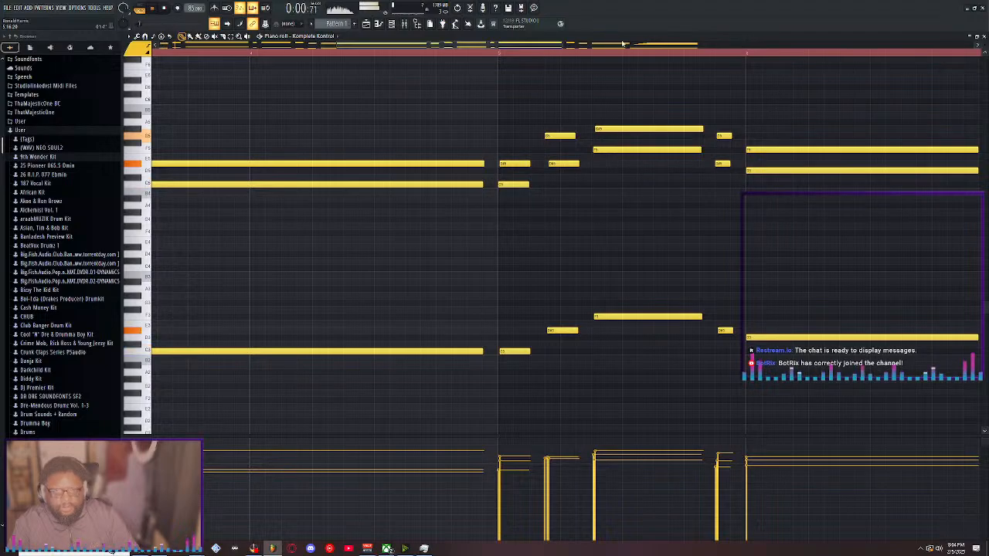
Nudge the top note and the bass note of bar 7's last chord slightly later
drag(533, 48, 597, 48)
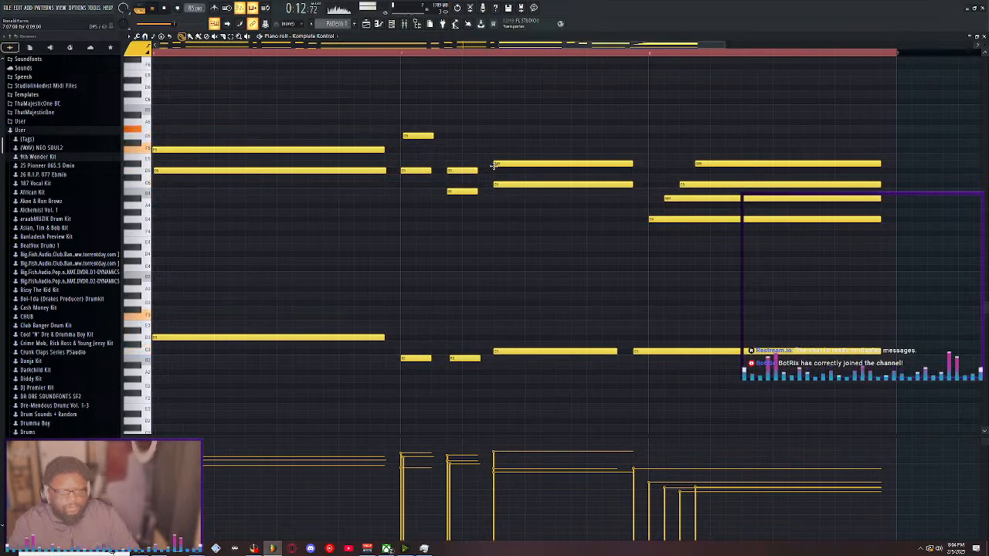
drag(501, 164, 503, 164)
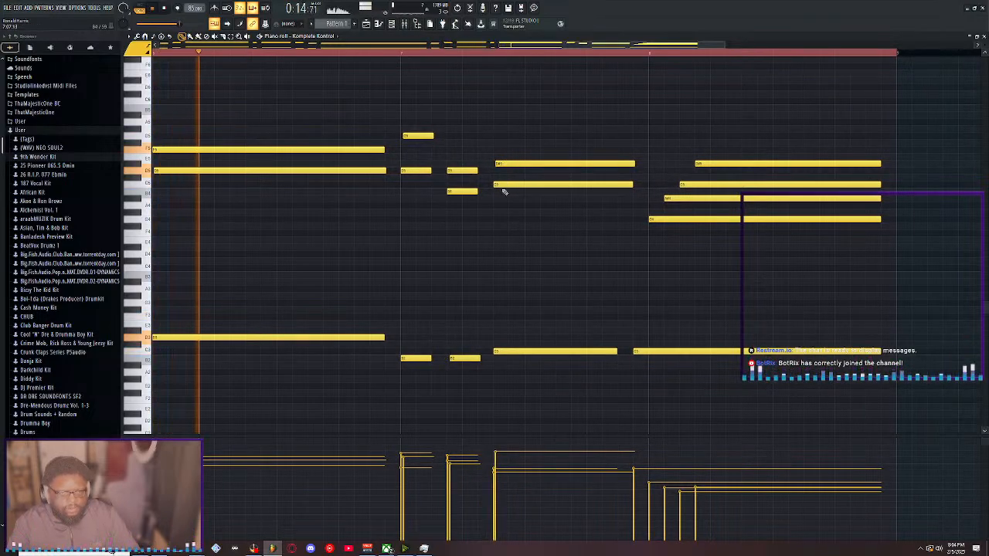
drag(502, 354, 504, 354)
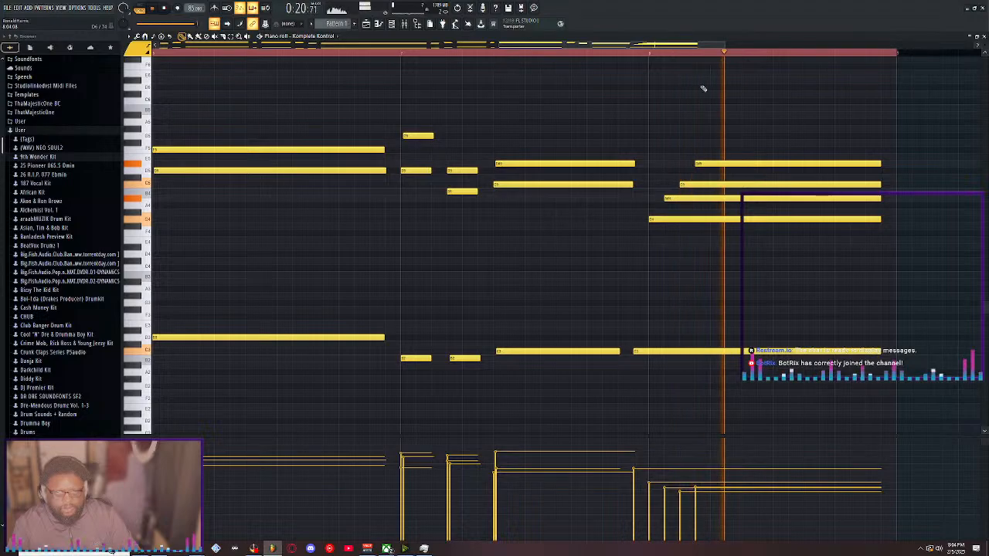
Close the piano roll, set snap back to Line and route the piano channel to mixer insert 20
double_click(747, 38)
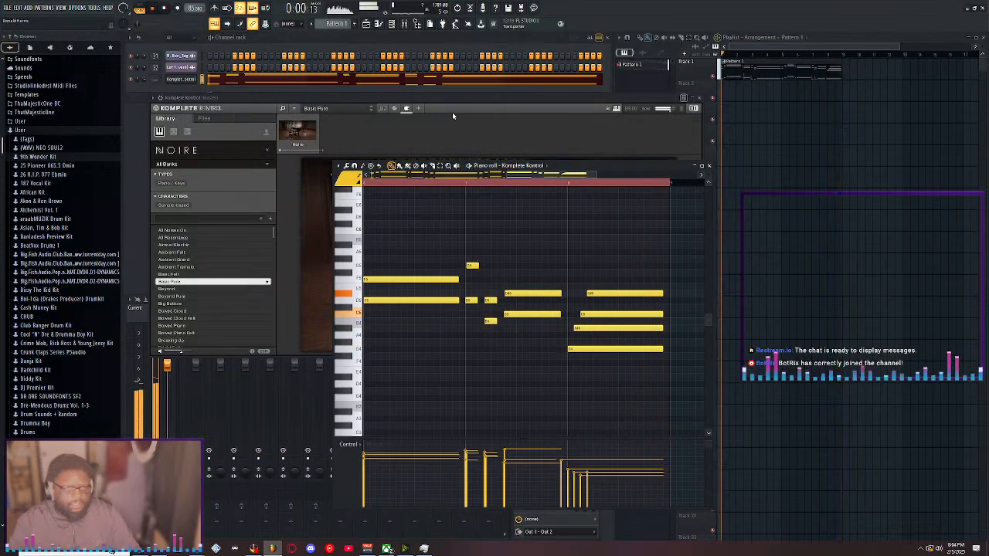
click(710, 167)
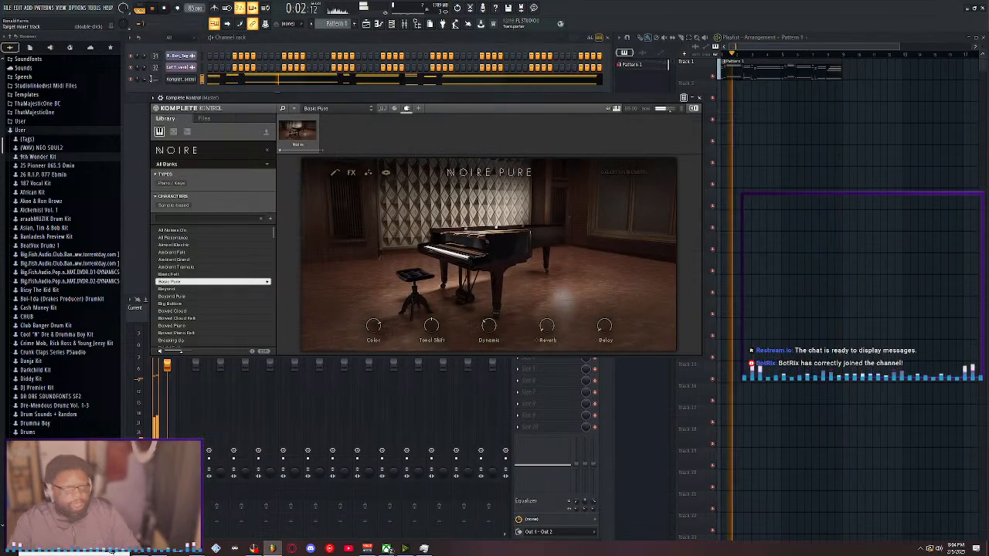
click(288, 23)
click(291, 32)
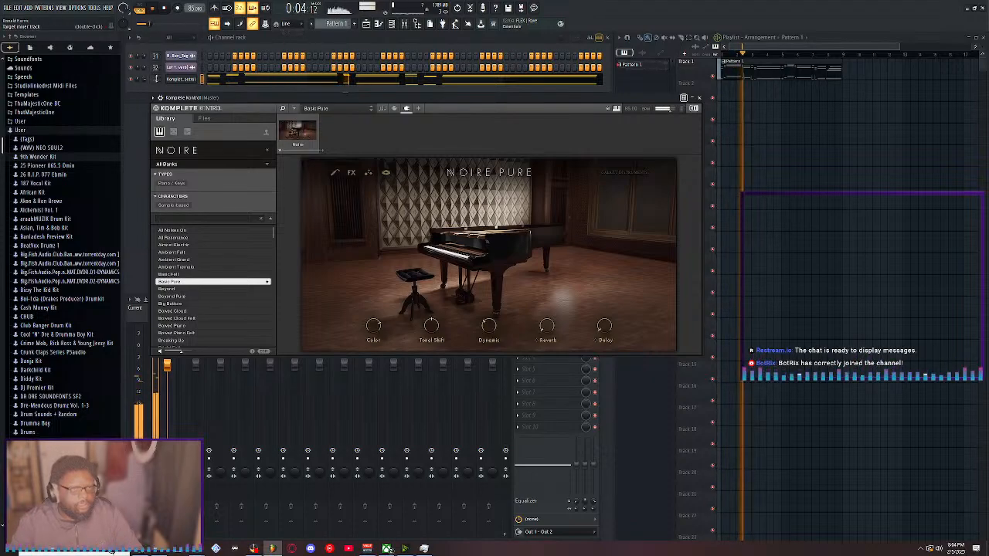
drag(156, 79, 156, 48)
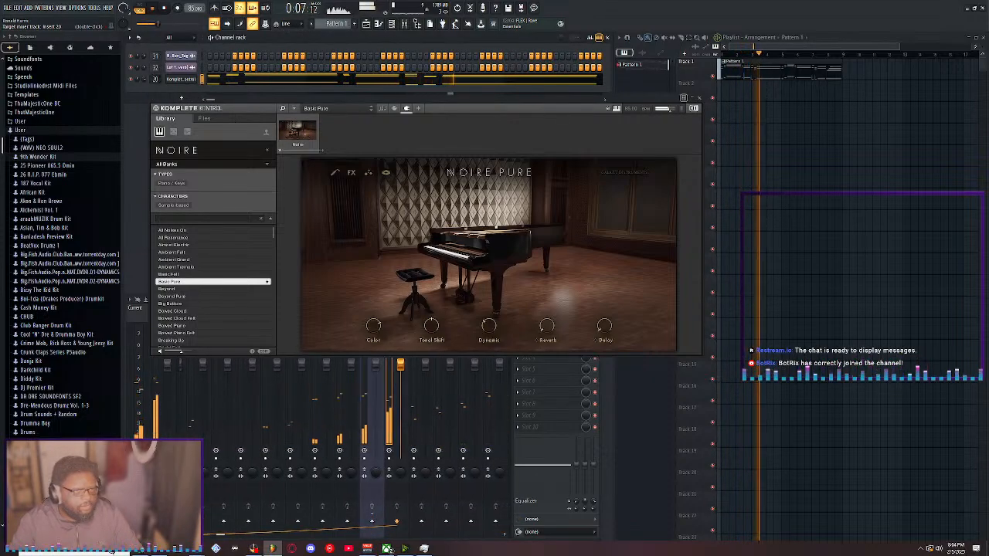
Clone the Noire piano channel to get a second Komplete Kontrol instance without its notes
right_click(199, 78)
click(217, 154)
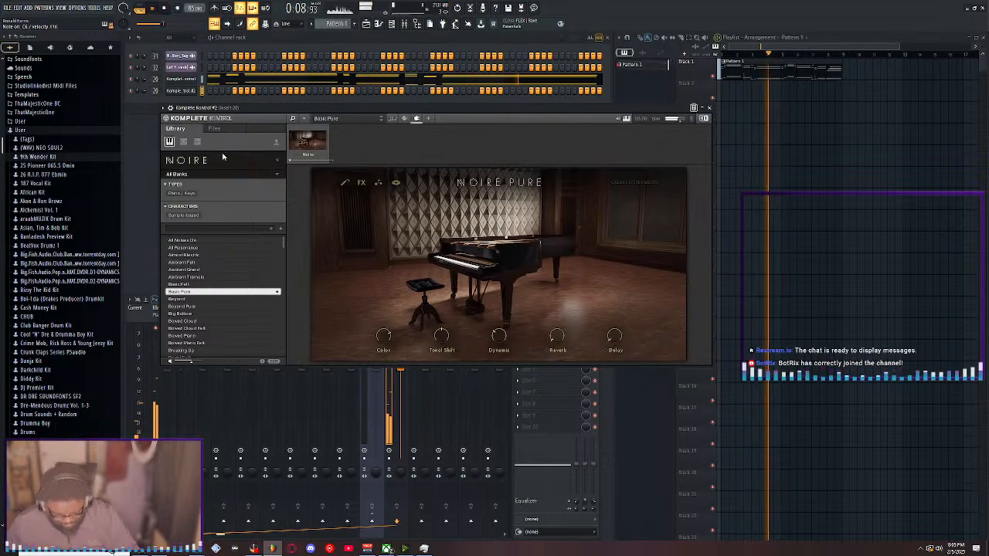
click(268, 48)
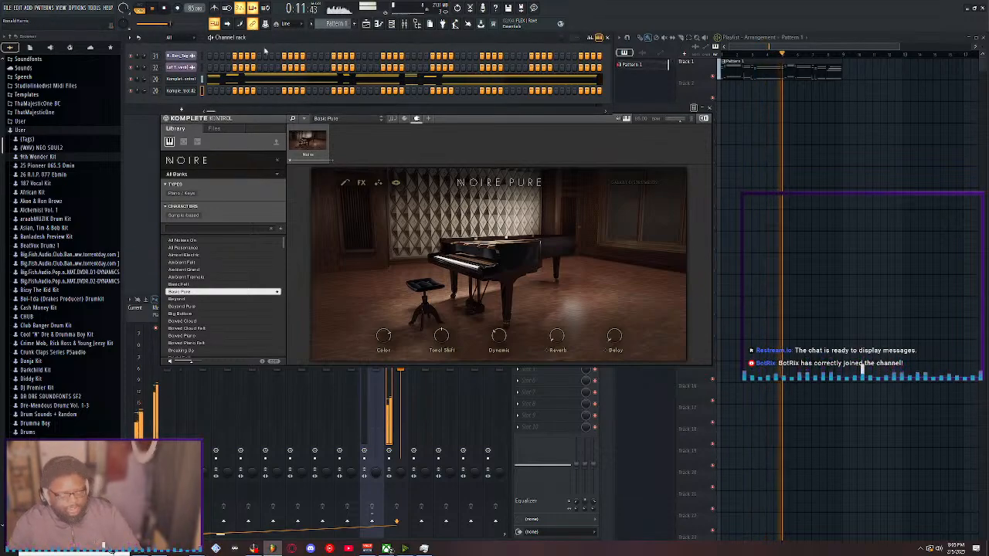
Clear the Noire filter in the cloned instance and load the Fire Fly Seq preset from 40's Very Own Keys
click(277, 160)
click(277, 161)
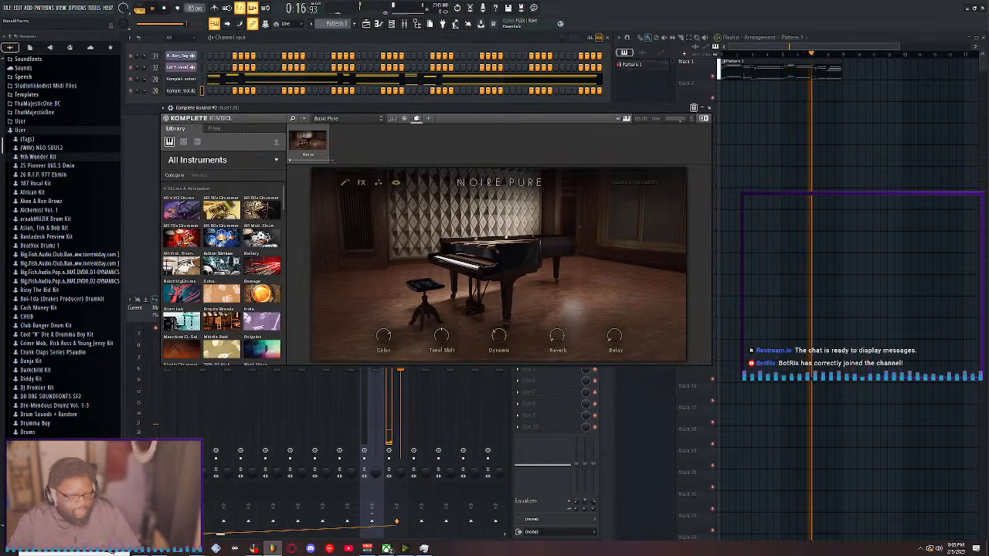
scroll(221, 265, down, 3)
click(181, 285)
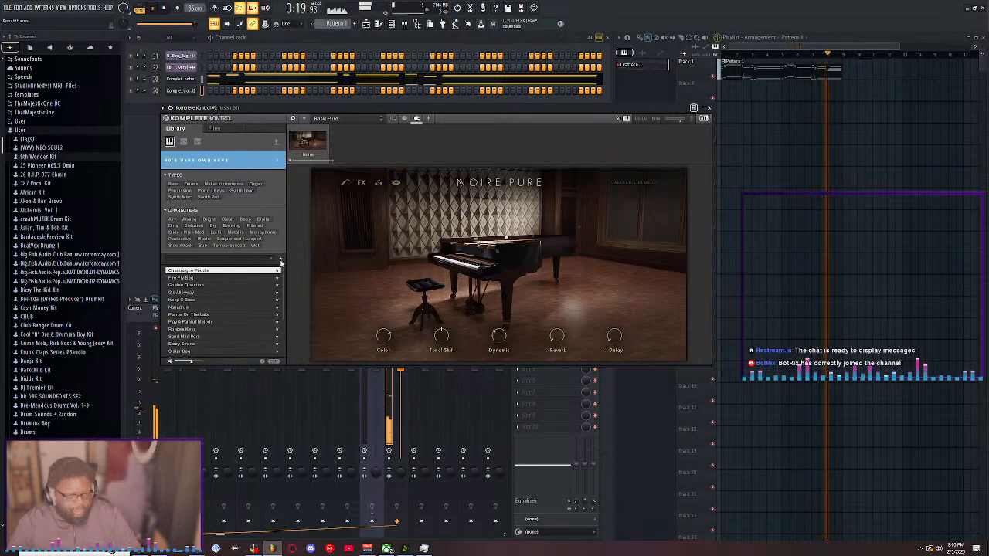
click(239, 278)
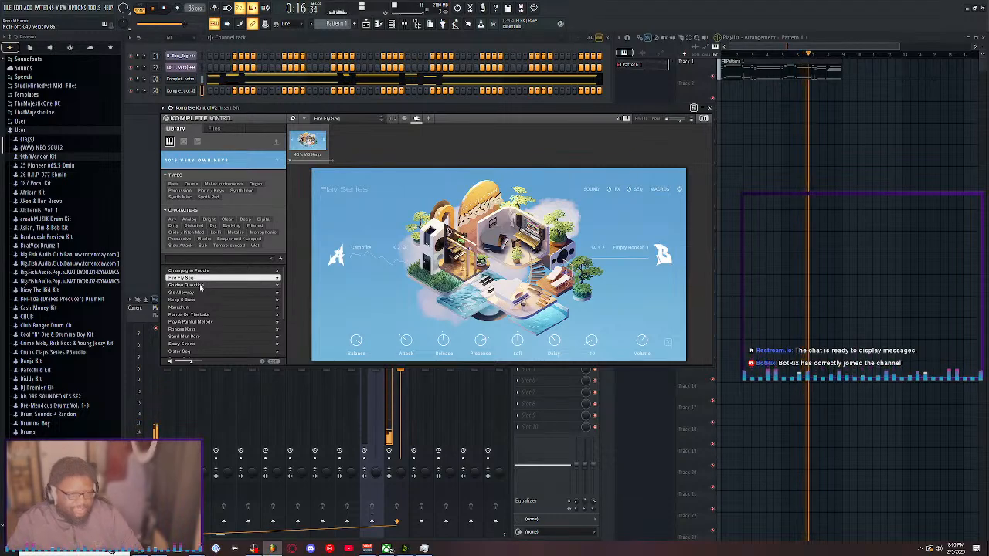
Audition 40's Very Own Keys presets over the piano loop, including Golden Question, Champagne Puddle and Pianos On The Lake
click(202, 286)
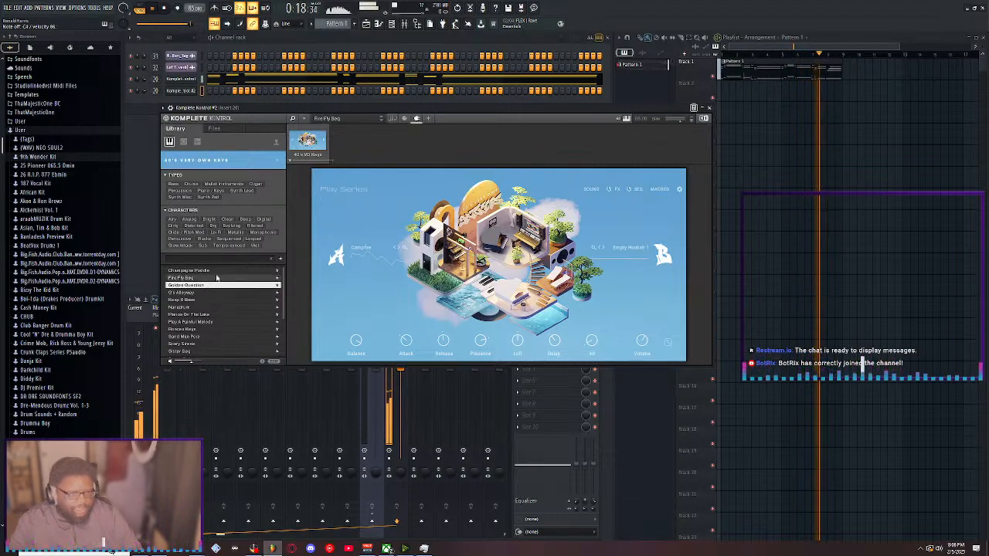
click(216, 271)
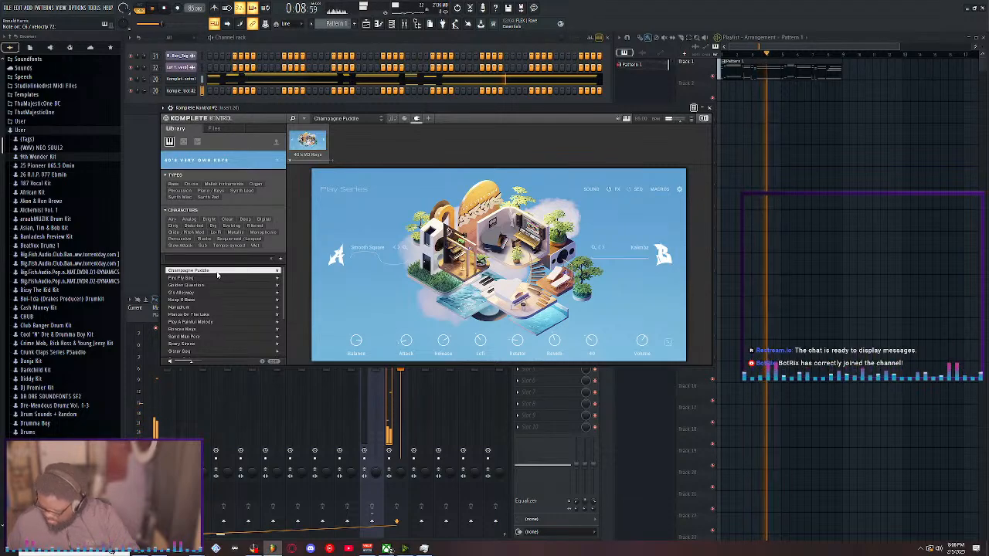
click(205, 280)
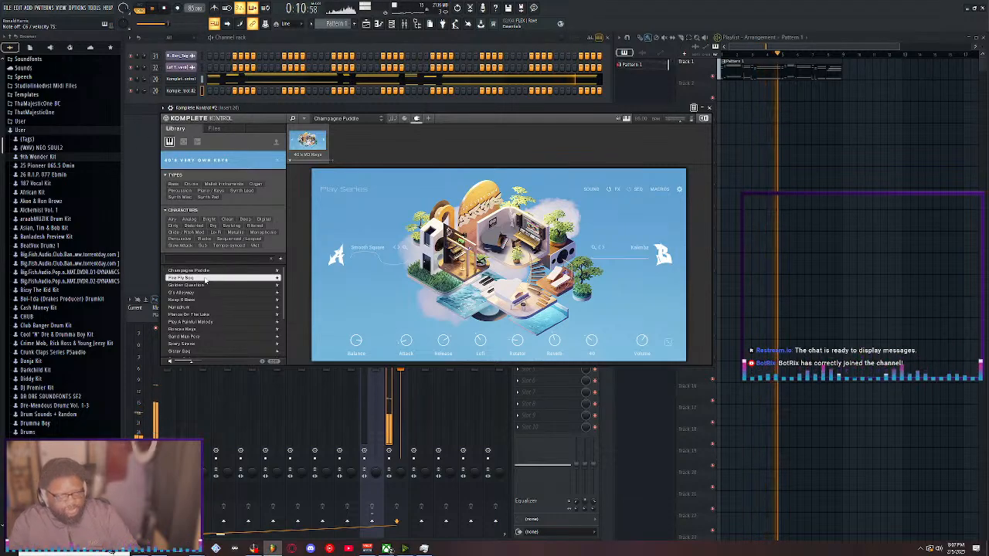
click(208, 286)
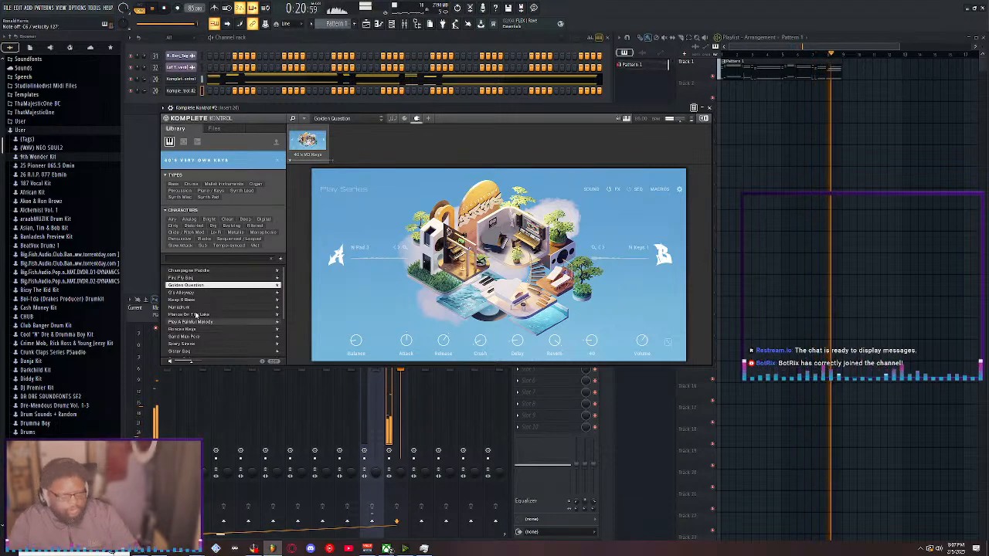
click(204, 293)
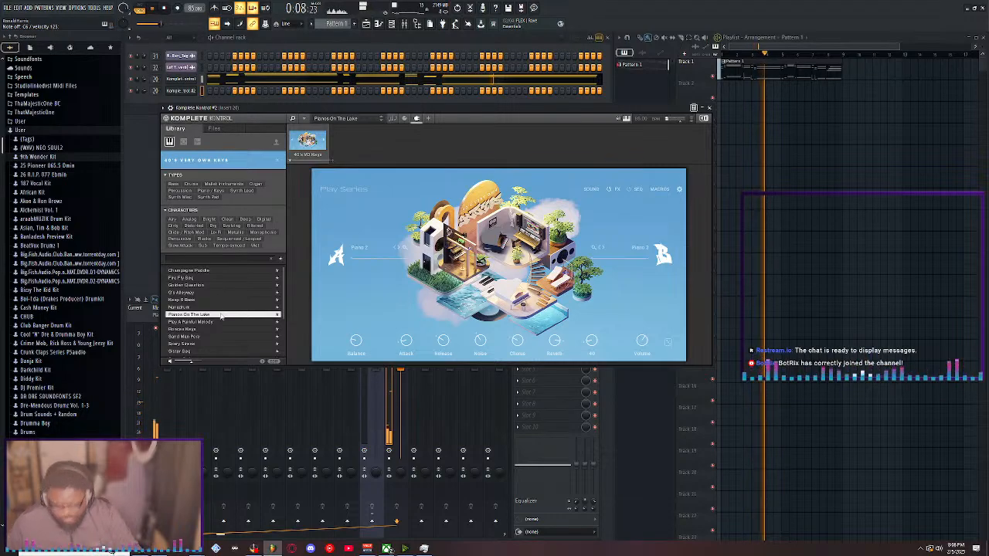
click(220, 322)
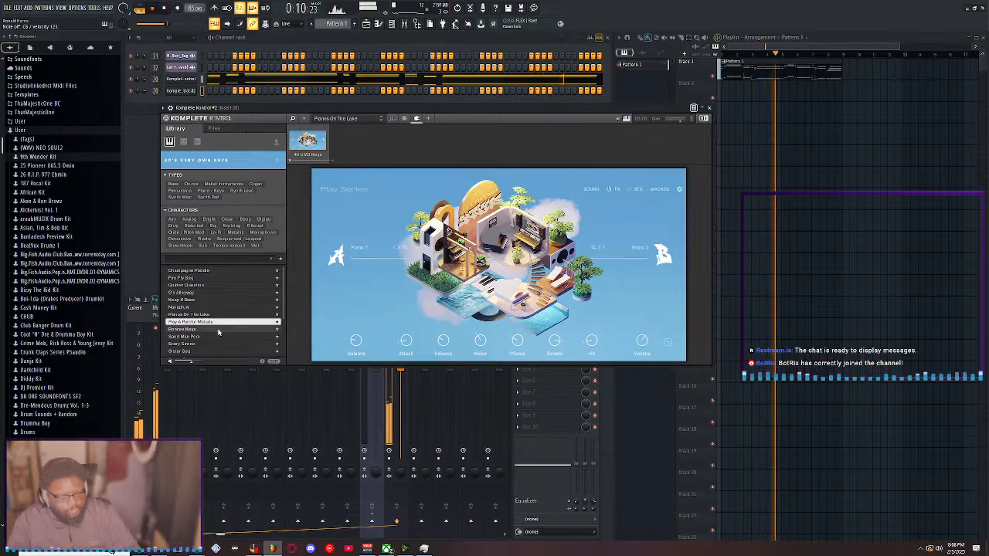
click(219, 330)
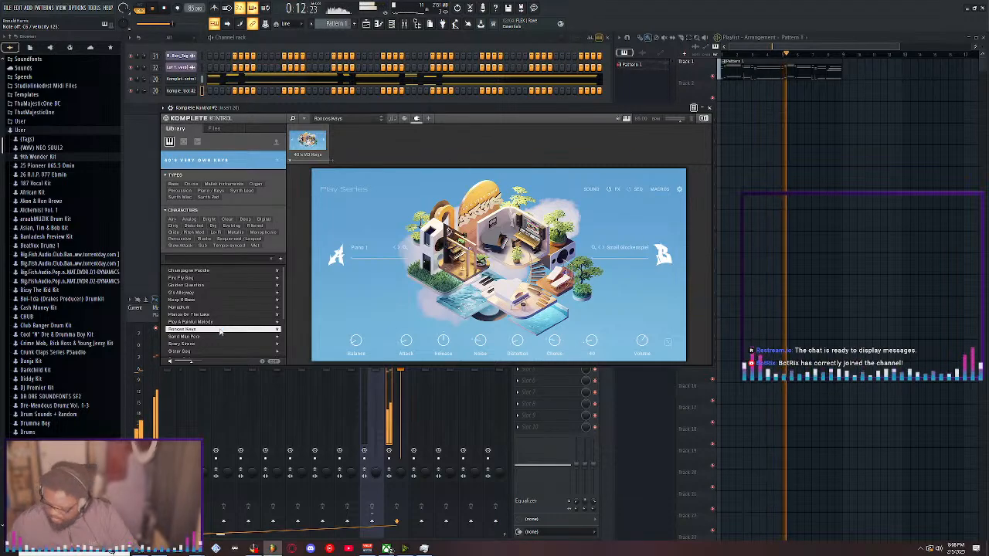
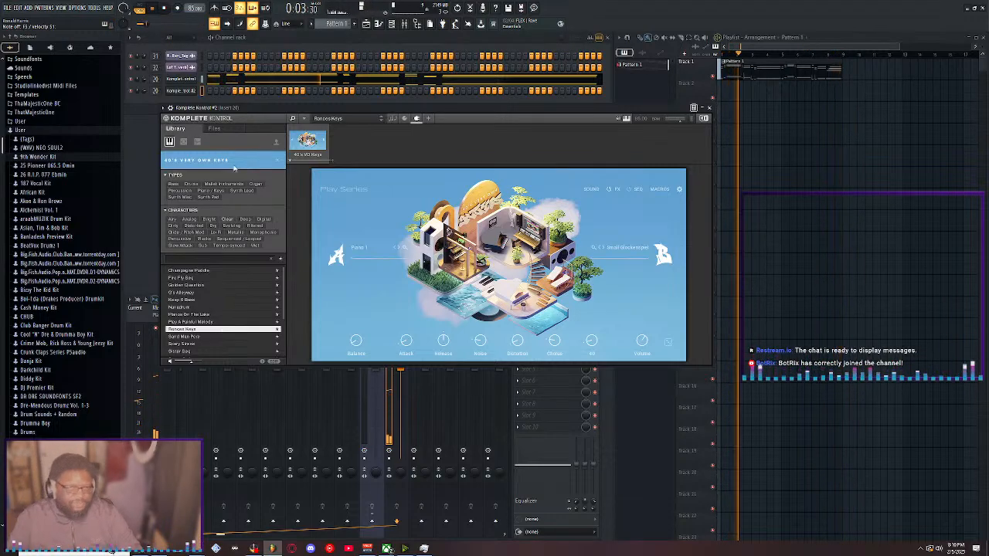
Examine the piano part's ghost notes in the second Komplete Kontrol's piano roll while playing the loop
right_click(175, 93)
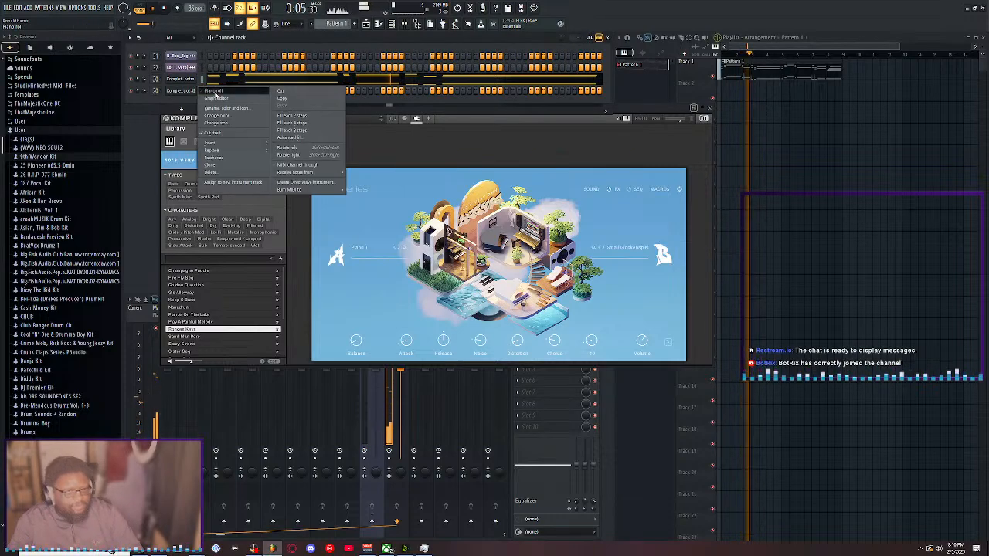
click(216, 99)
double_click(623, 167)
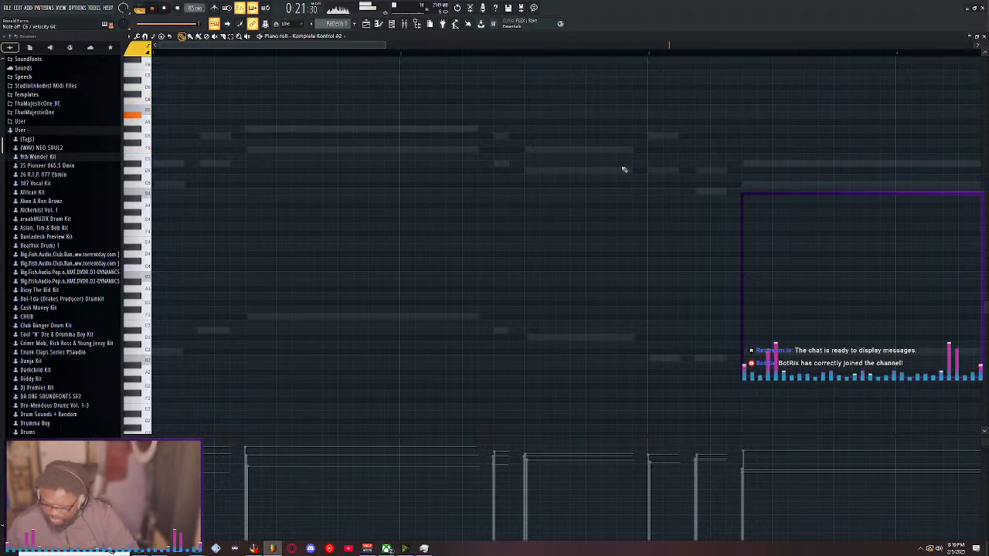
key(space)
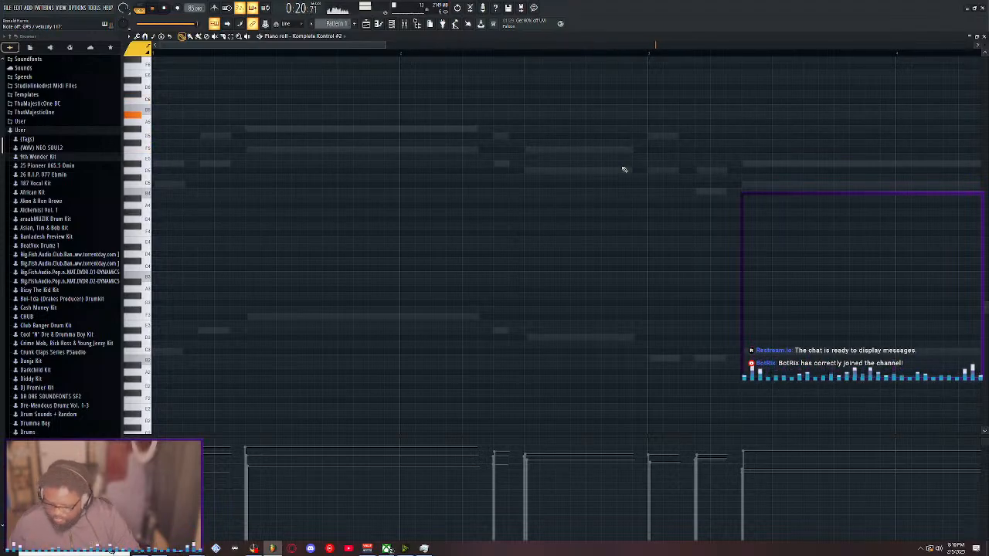
key(space)
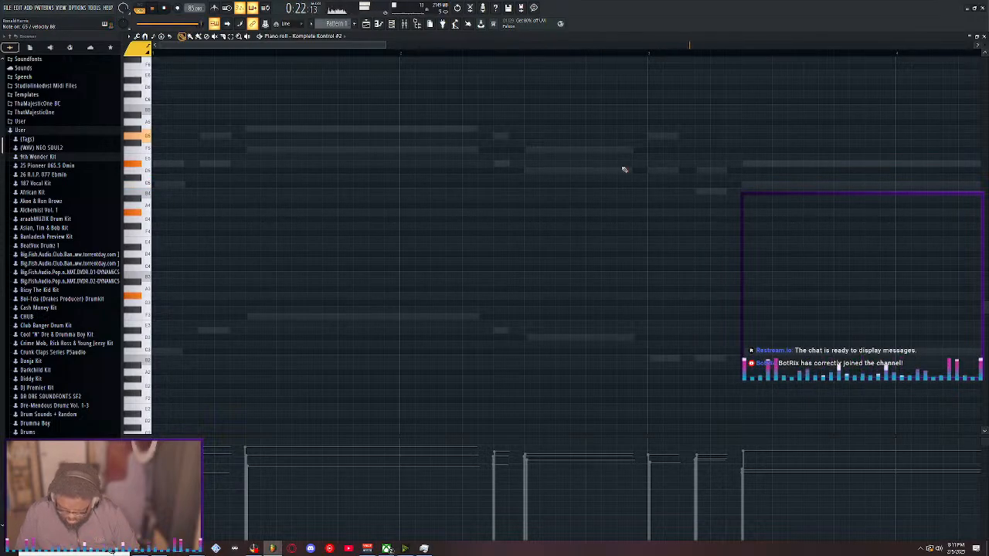
key(space)
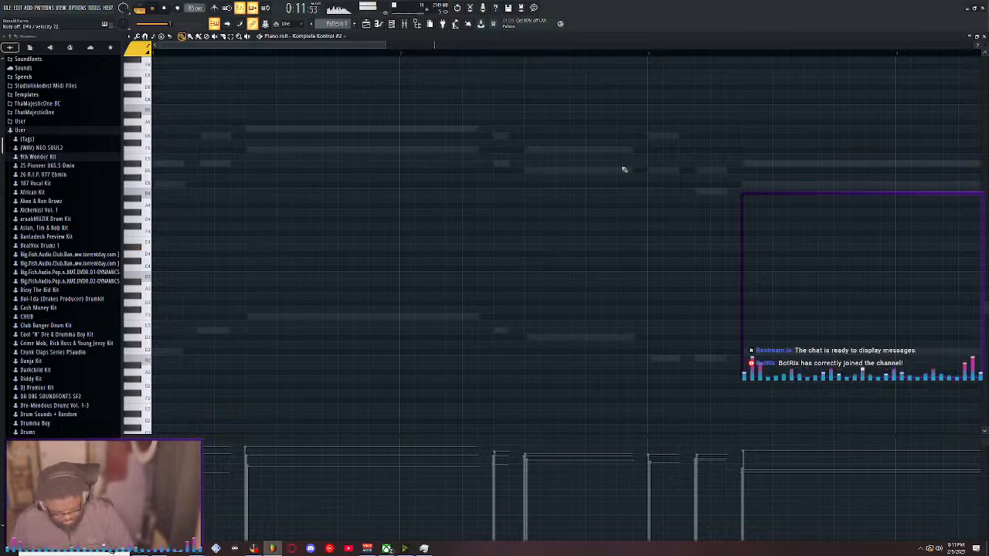
double_click(580, 38)
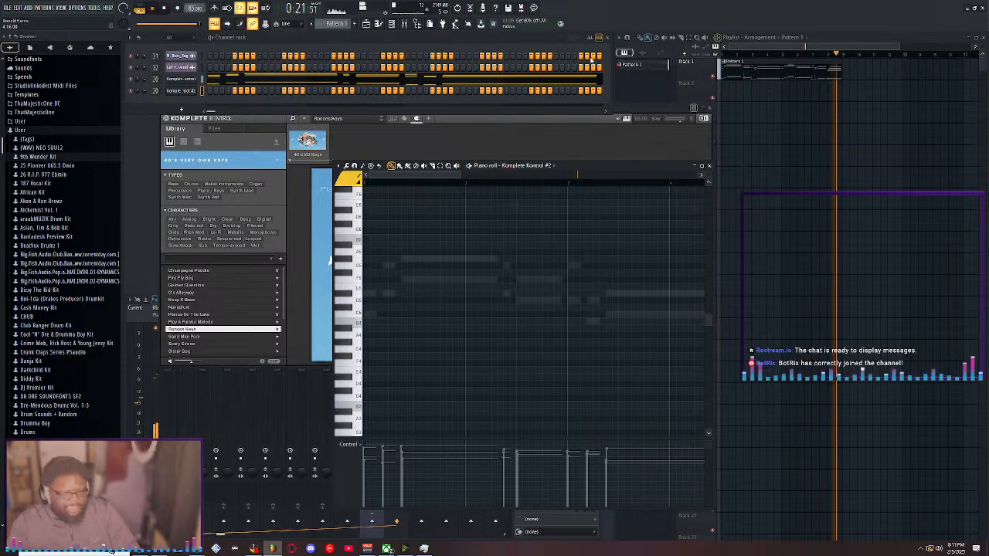
Audition more presets further down the list over the piano loop, including Sister Seq and Space Pad
click(199, 337)
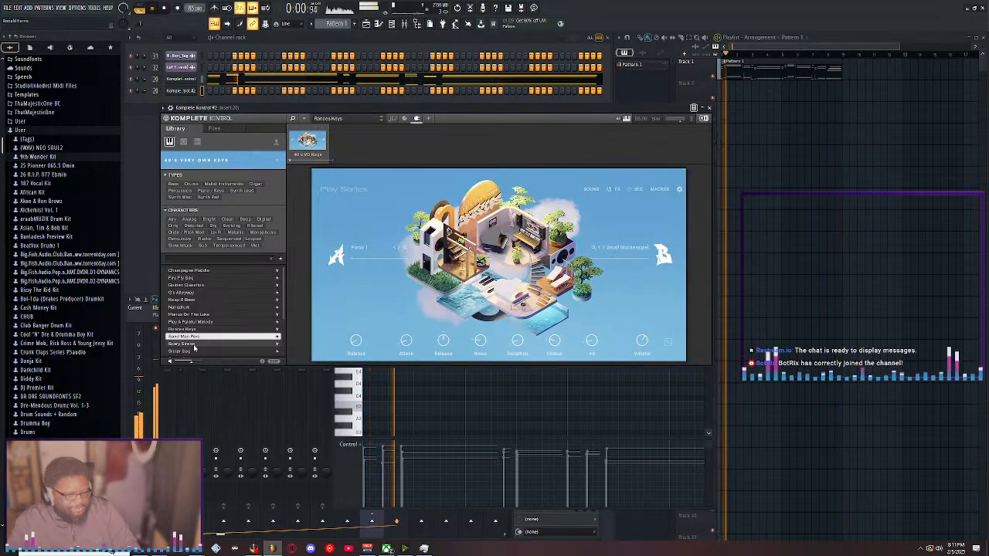
scroll(195, 344, down, 1)
click(198, 330)
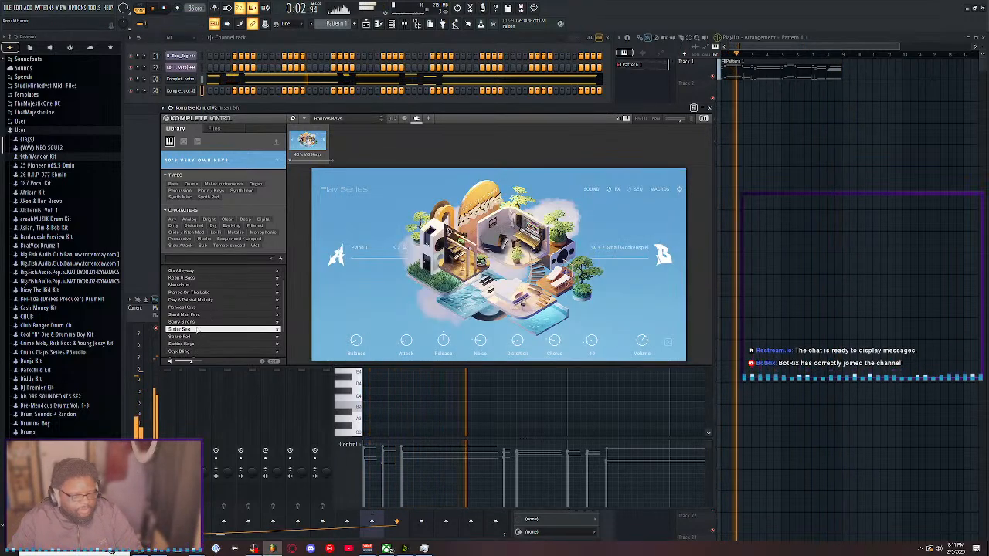
click(195, 323)
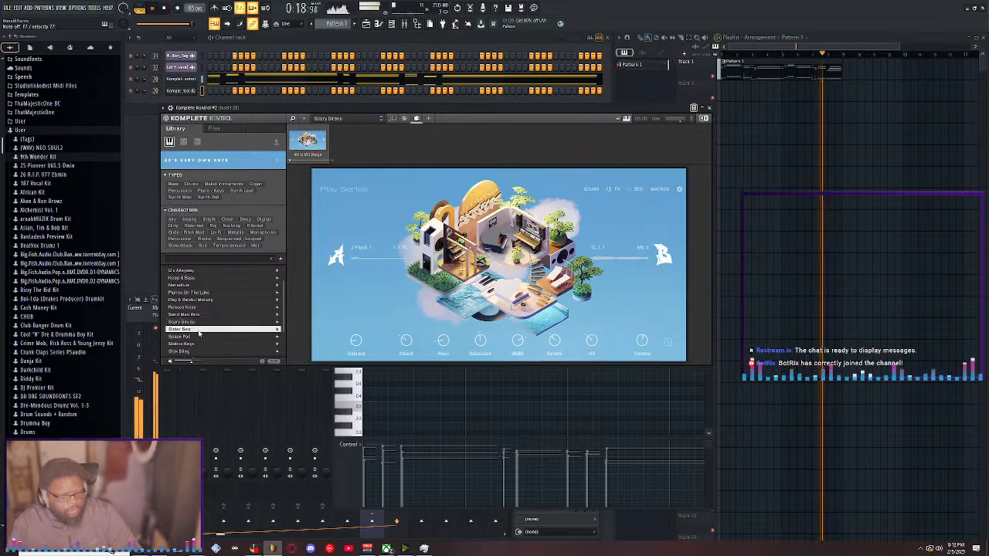
click(194, 330)
click(192, 338)
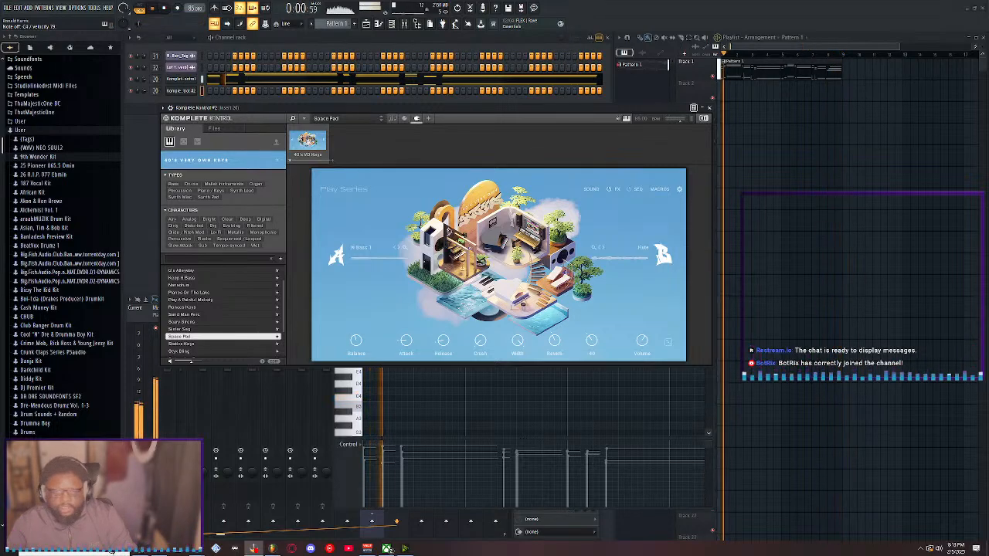
click(186, 345)
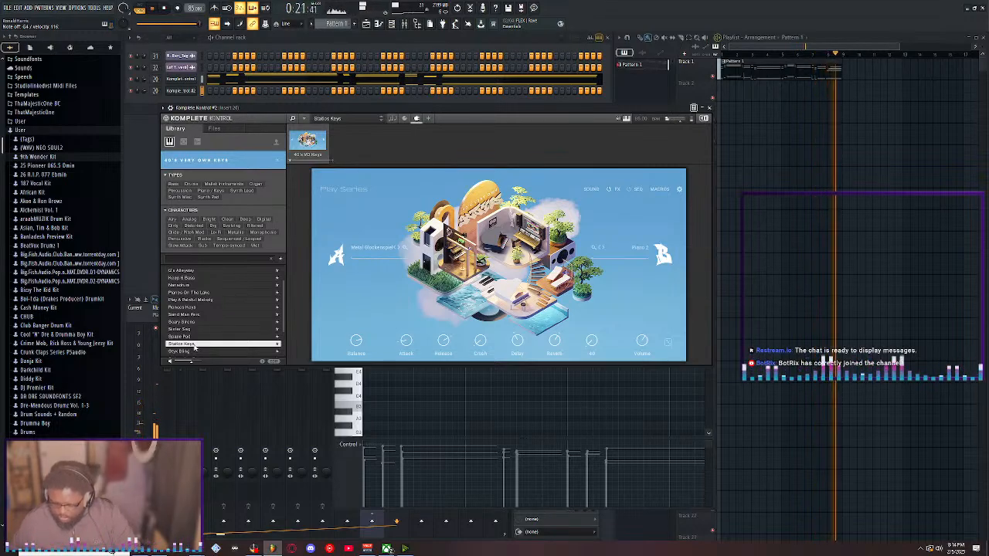
key(space)
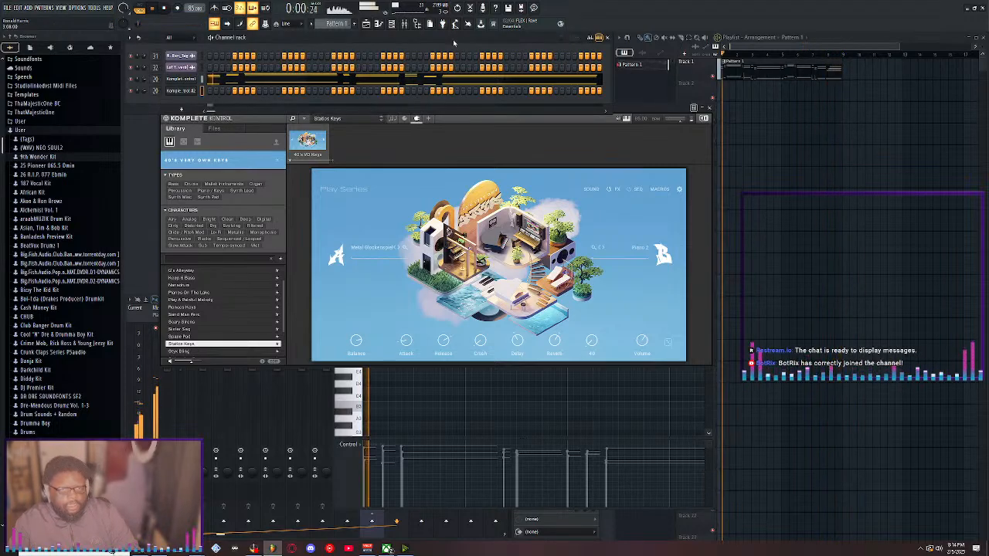
Place a new Pattern 2 at the start of playlist Track 2 and record an eight-bar melody with the second Komplete Kontrol
scroll(340, 26, up, 1)
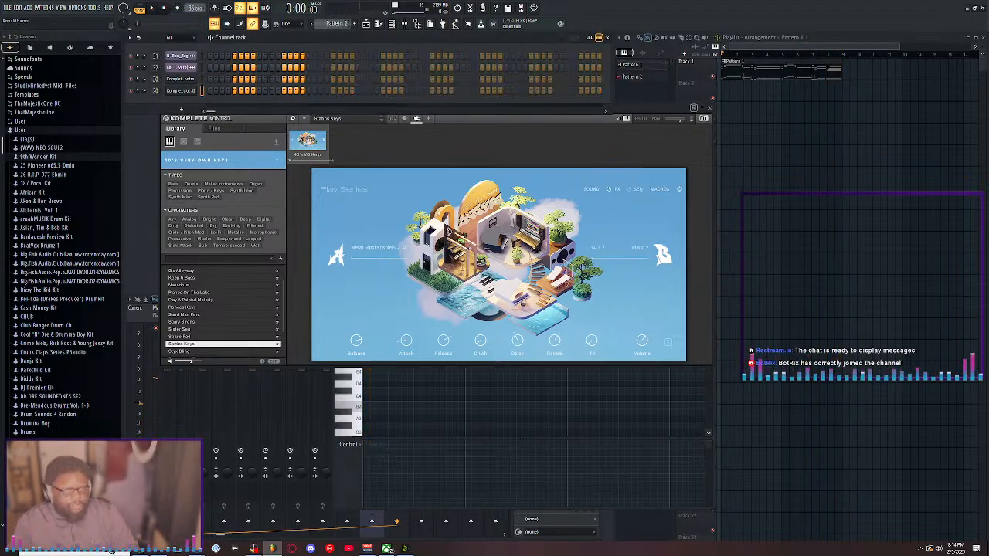
click(754, 85)
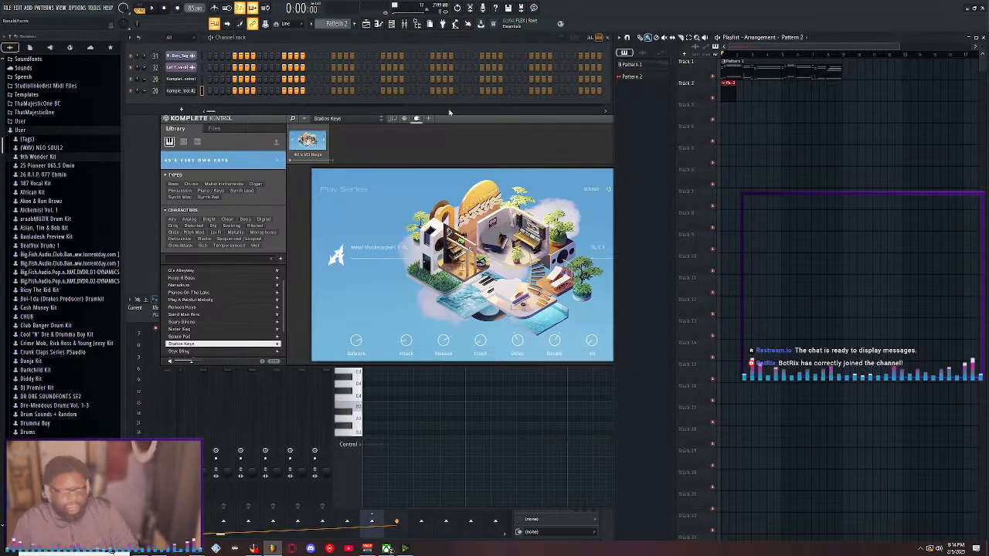
click(176, 8)
click(490, 300)
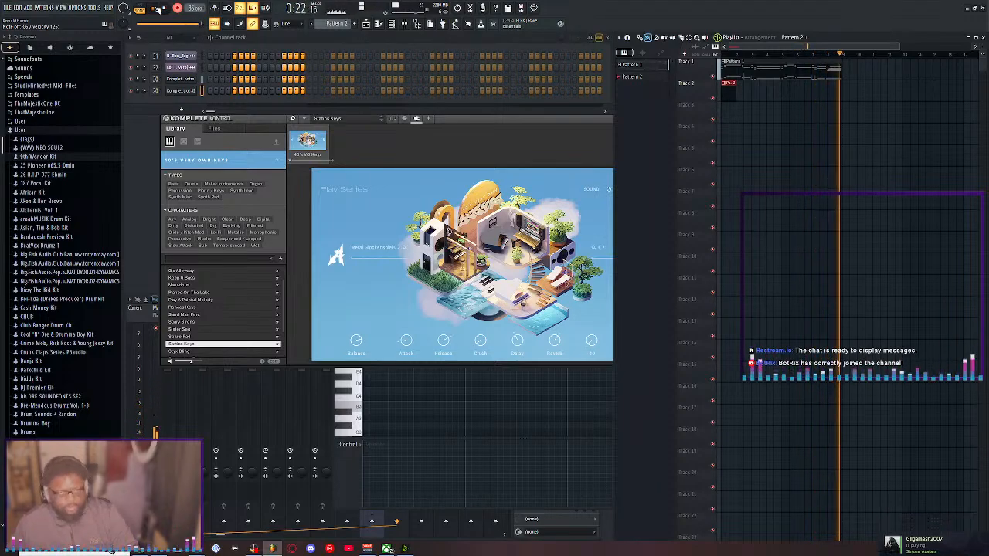
key(space)
Review the recorded melody in the piano roll and extend its last note almost to the end of bar 8
double_click(771, 94)
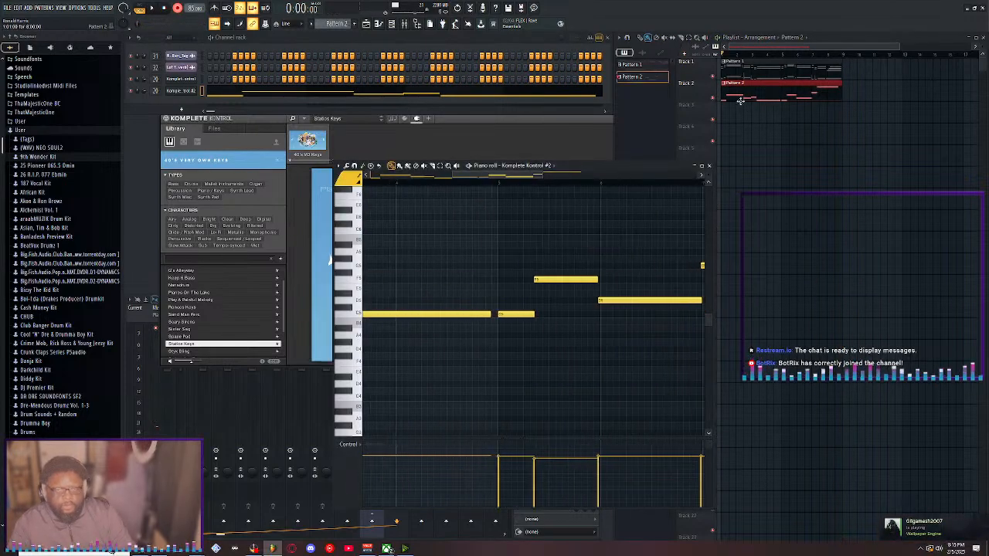
scroll(483, 182, down, 5)
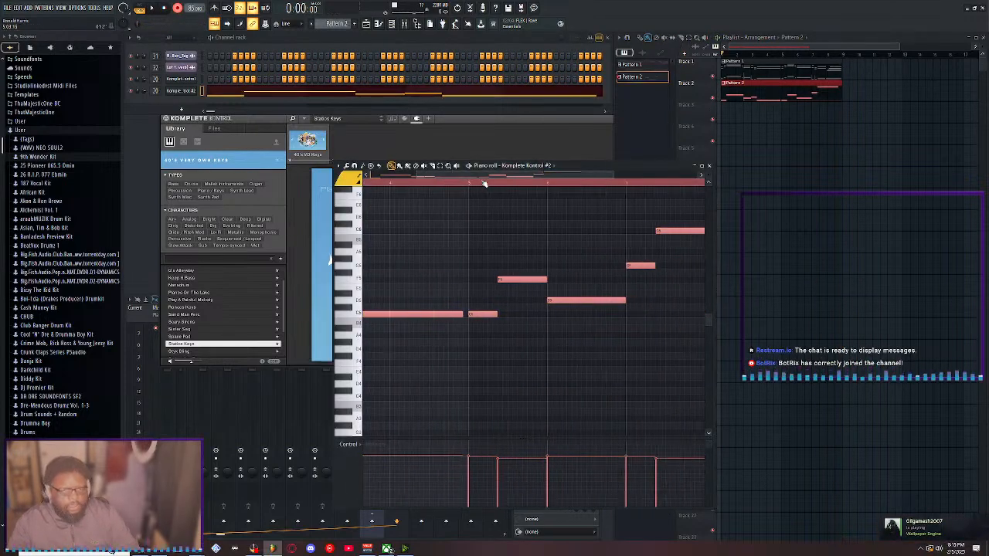
key(space)
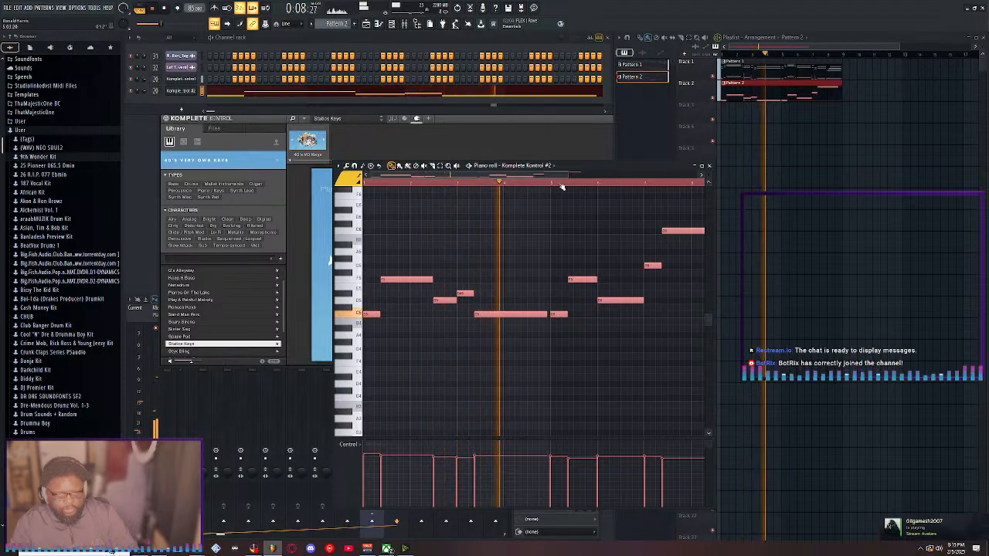
scroll(562, 187, up, 2)
scroll(562, 187, up, 1)
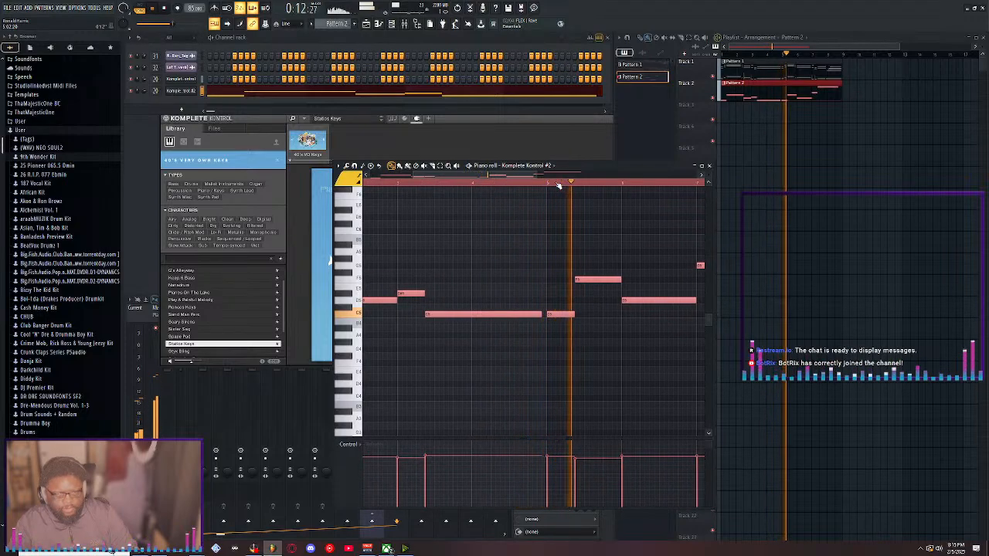
drag(510, 177, 587, 186)
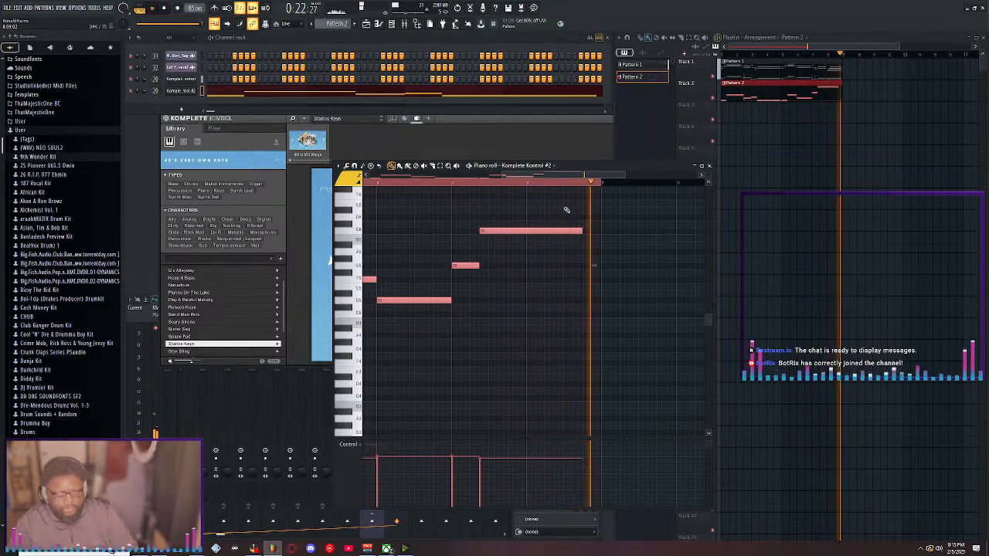
click(571, 213)
drag(586, 232, 602, 240)
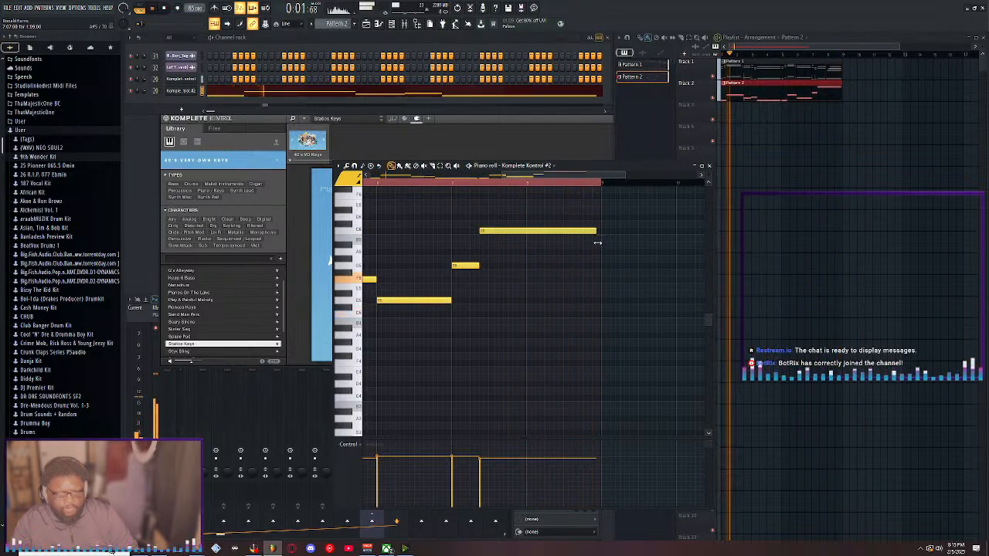
click(710, 166)
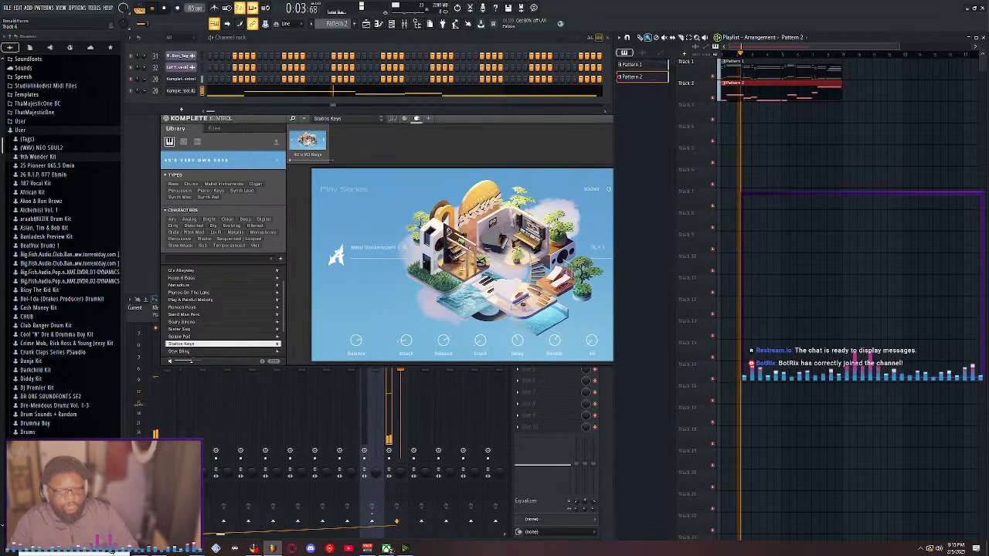
Load the Sun Lead preset for the melody after trying Submarine Bass, and lower that channel's volume to about 64%
click(222, 351)
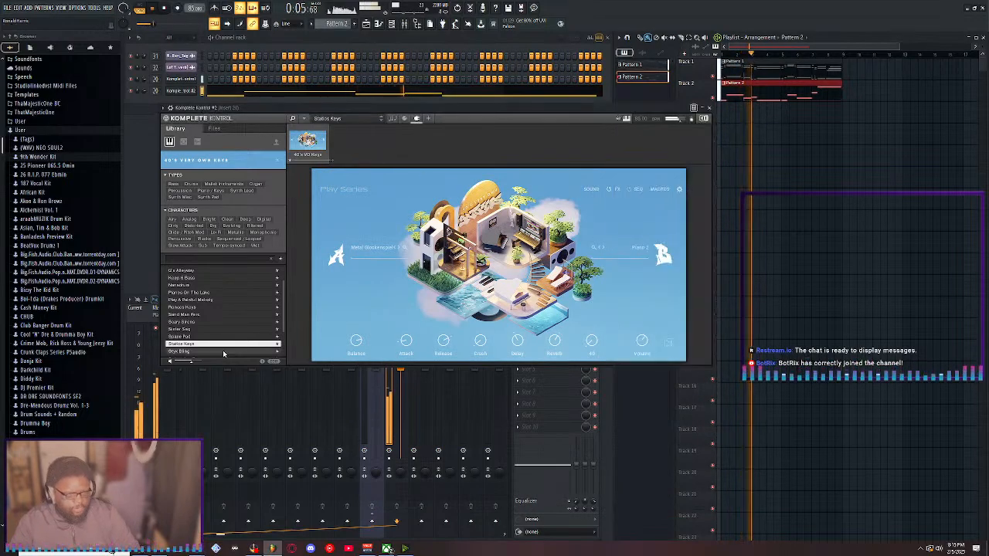
scroll(220, 352, down, 2)
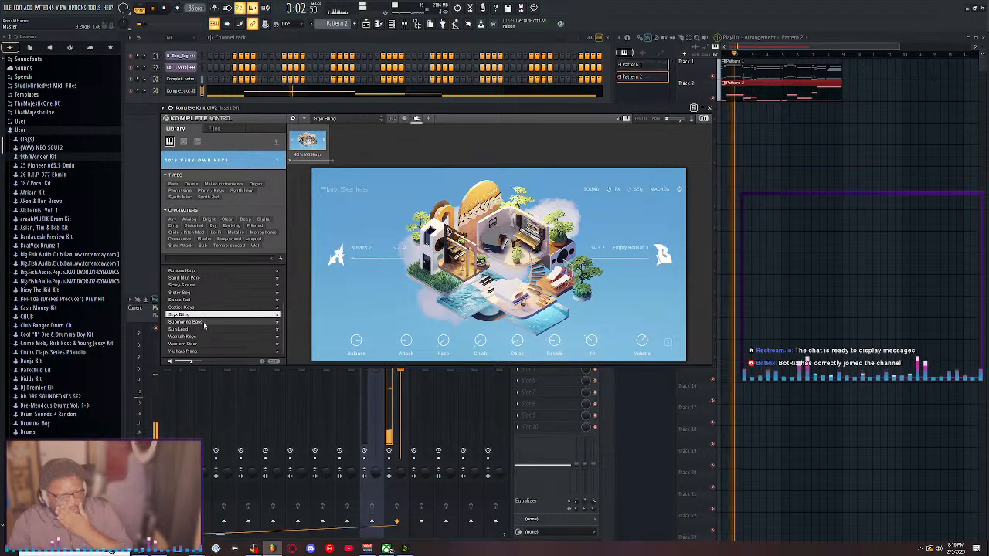
click(203, 322)
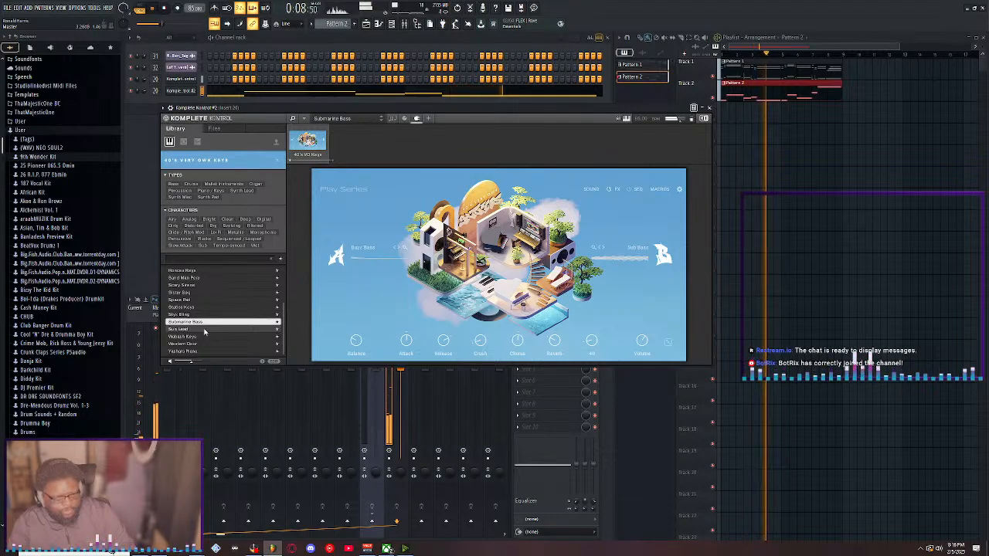
click(205, 330)
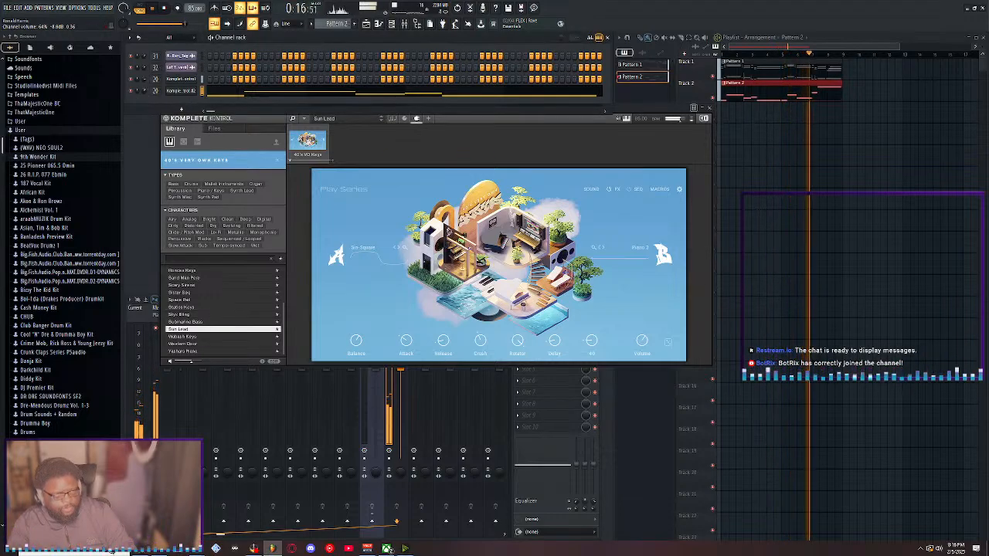
drag(144, 90, 144, 97)
key(F9)
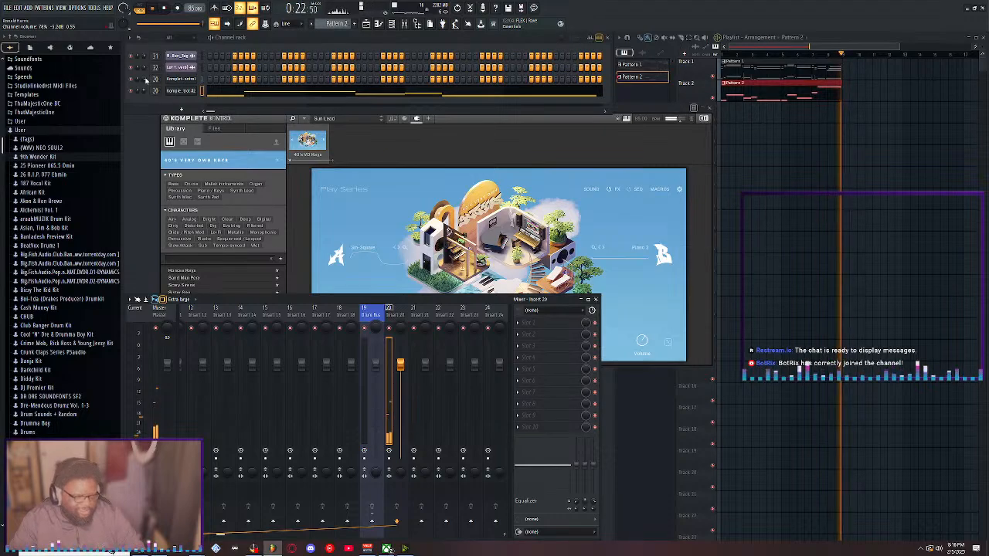
Lower the first Komplete Kontrol channel's volume to about 68% and route the second Komplete Kontrol melody channel to mixer Insert 21
drag(144, 80, 144, 86)
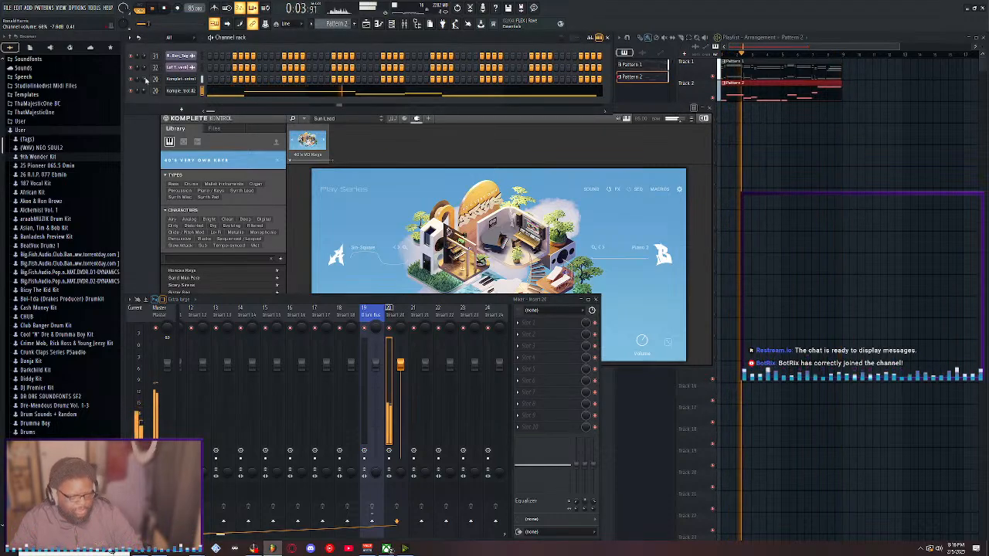
drag(146, 81, 145, 81)
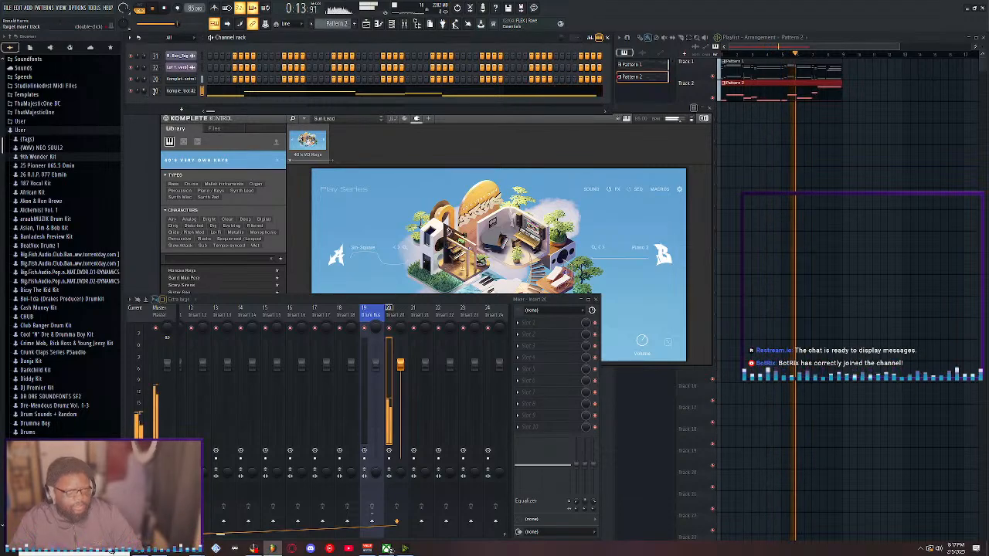
scroll(155, 91, up, 1)
mouse_move(144, 91)
mouse_down()
mouse_move(143, 103)
mouse_move(144, 88)
mouse_up()
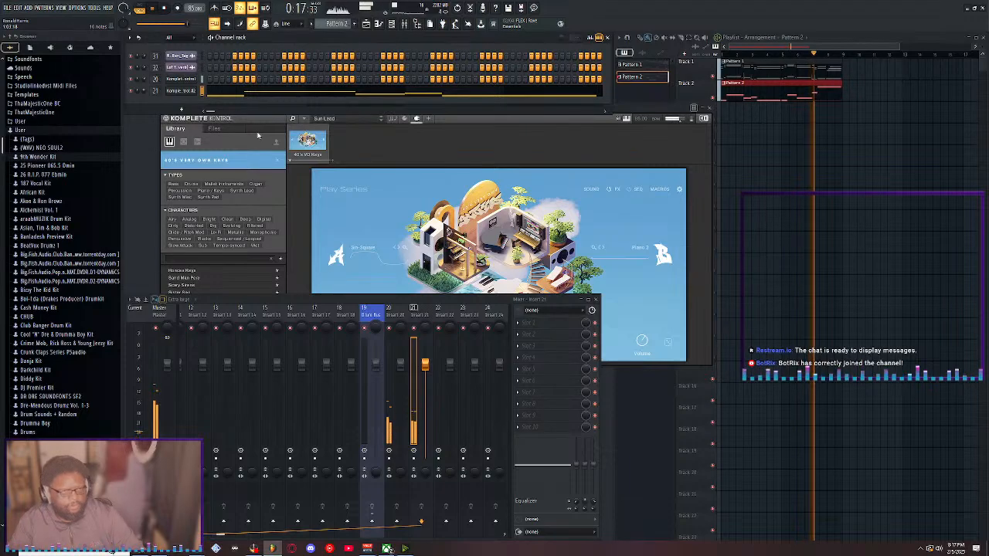
Clone the melody's Komplete Kontrol channel and load the favourite preset Styx Bling in the clone
right_click(193, 90)
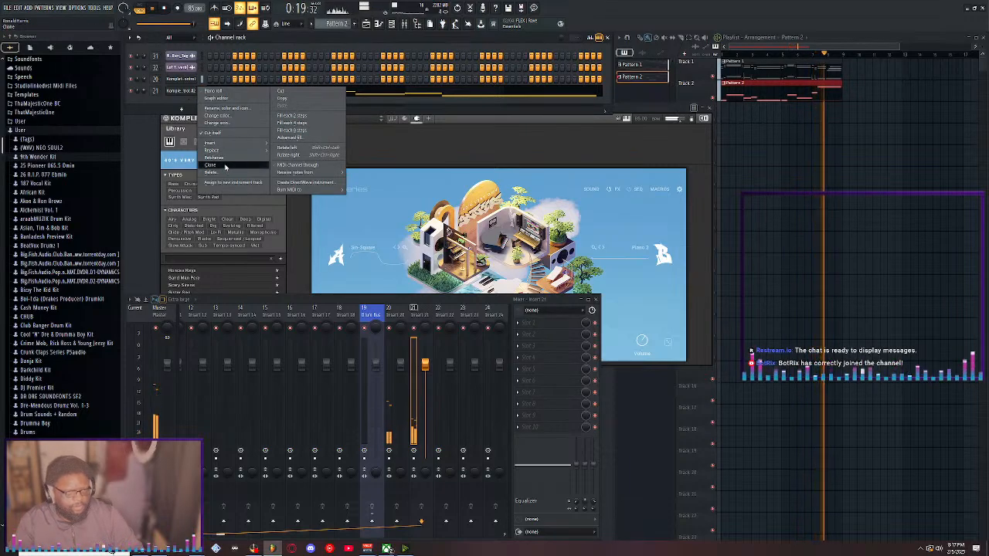
click(225, 166)
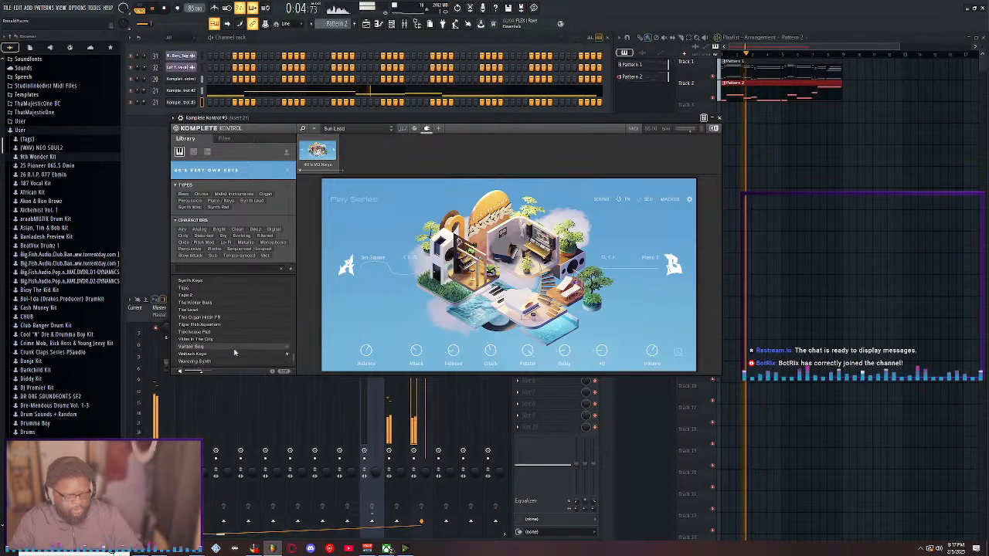
click(291, 270)
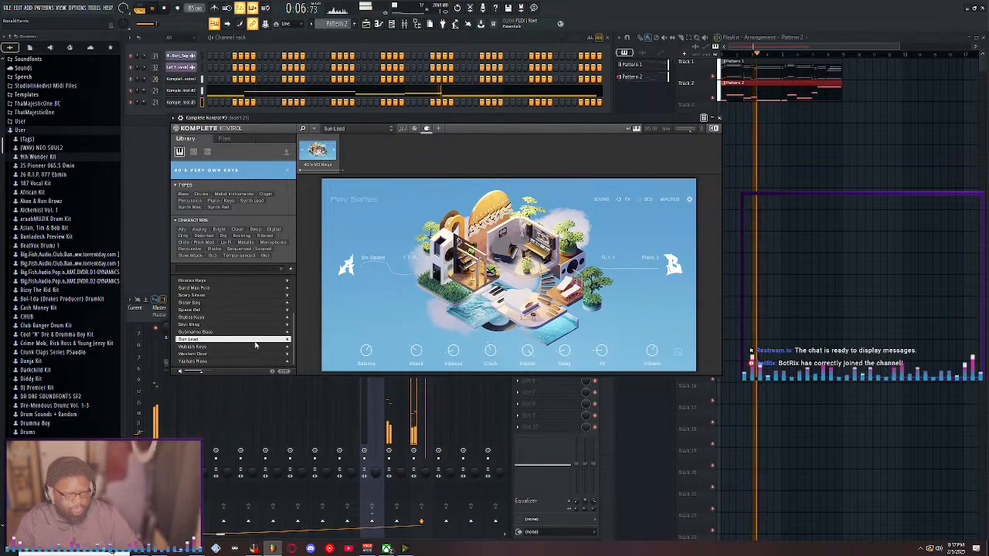
click(214, 325)
key(Up)
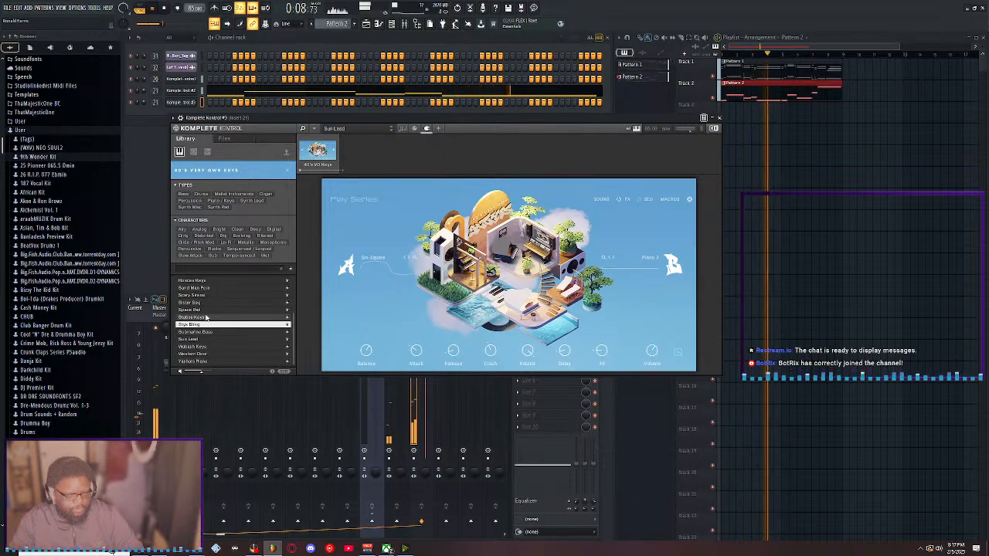
click(208, 325)
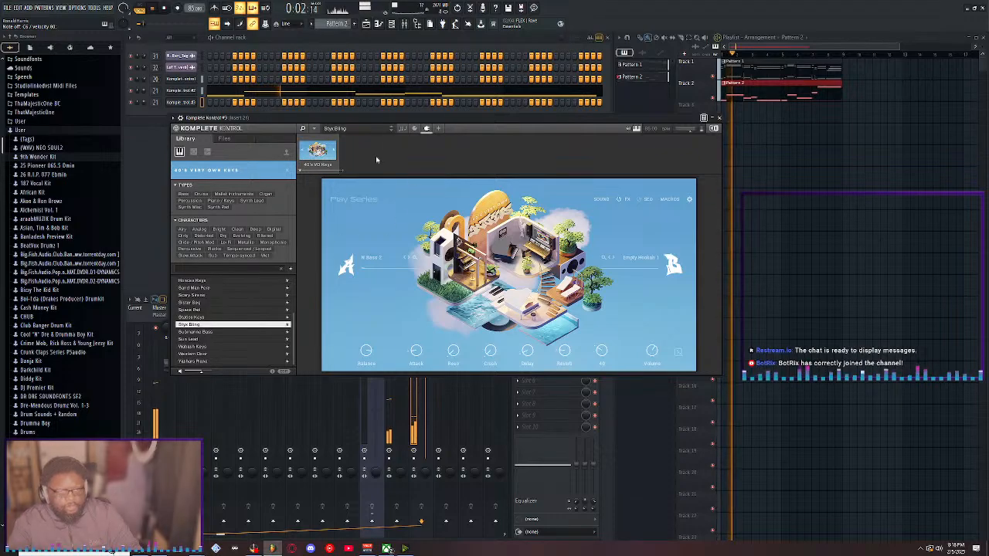
Audition more favourite presets in the cloned Komplete Kontrol, from Sun Lead down to the piano preset at the list's end
drag(144, 103, 145, 104)
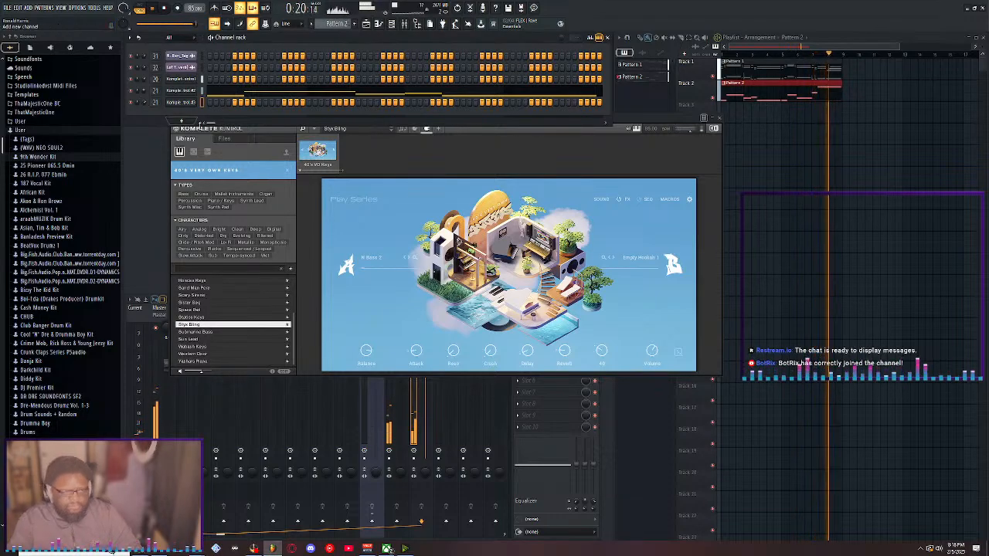
click(194, 339)
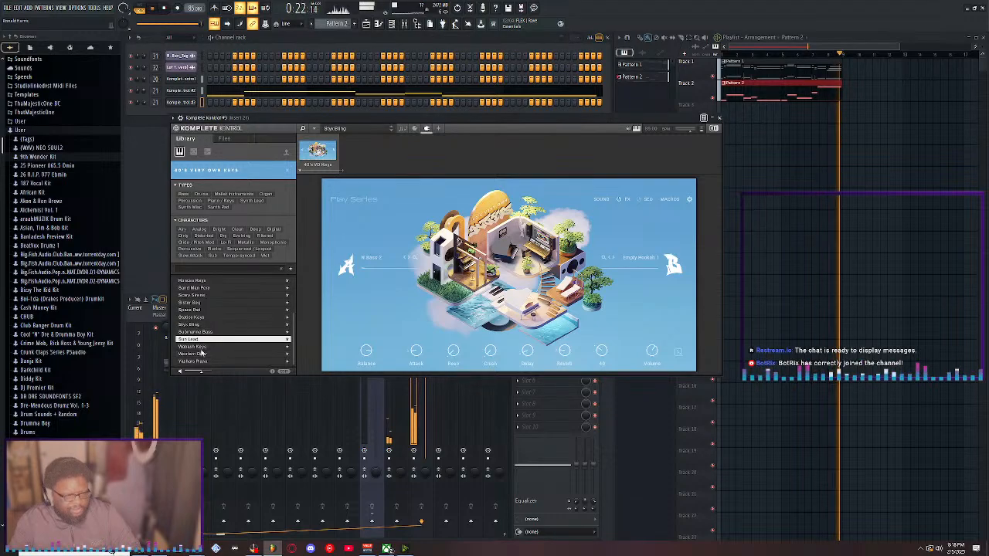
click(199, 347)
click(203, 354)
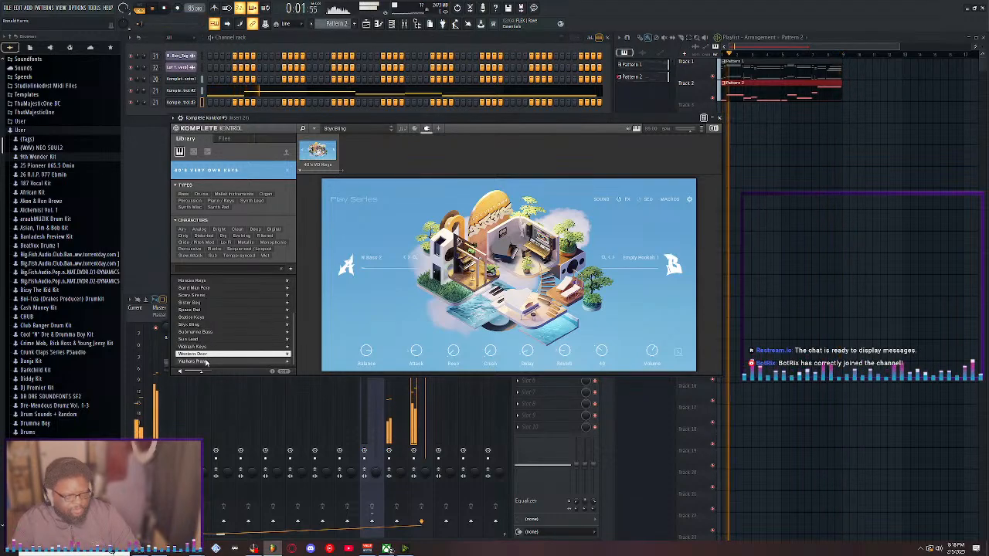
click(204, 362)
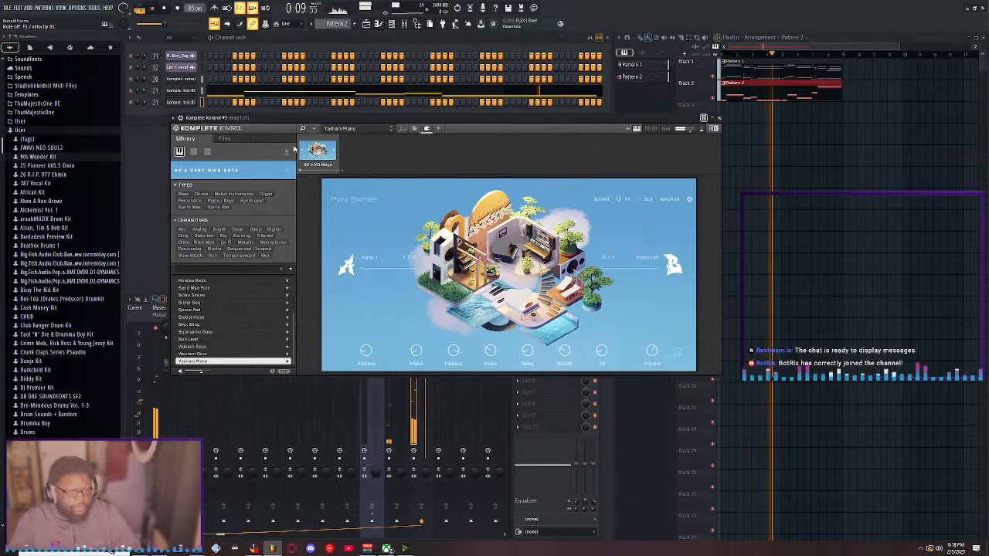
Browse all instruments and load the Scarbee Jay-Bass - Both preset in the cloned Komplete Kontrol
click(286, 170)
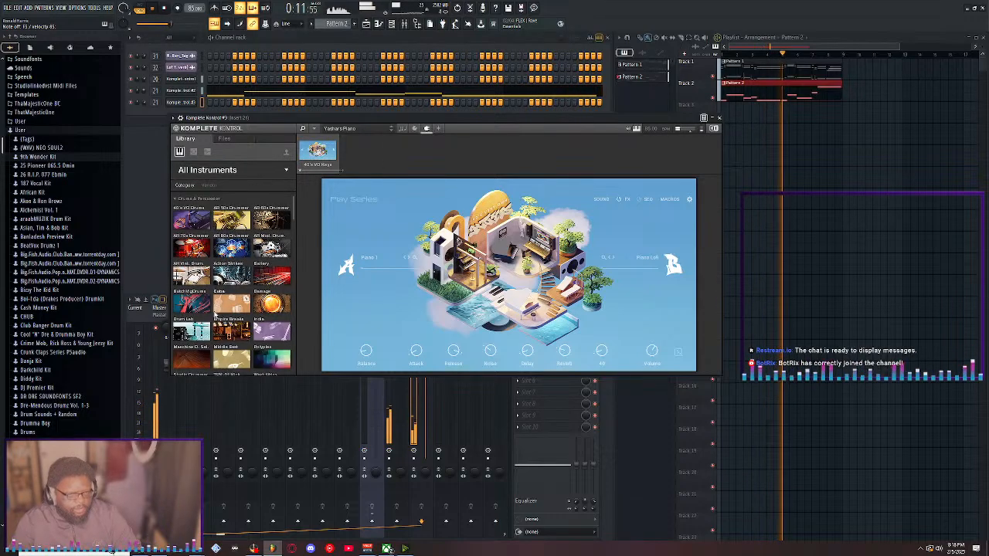
scroll(221, 307, down, 5)
scroll(220, 306, down, 2)
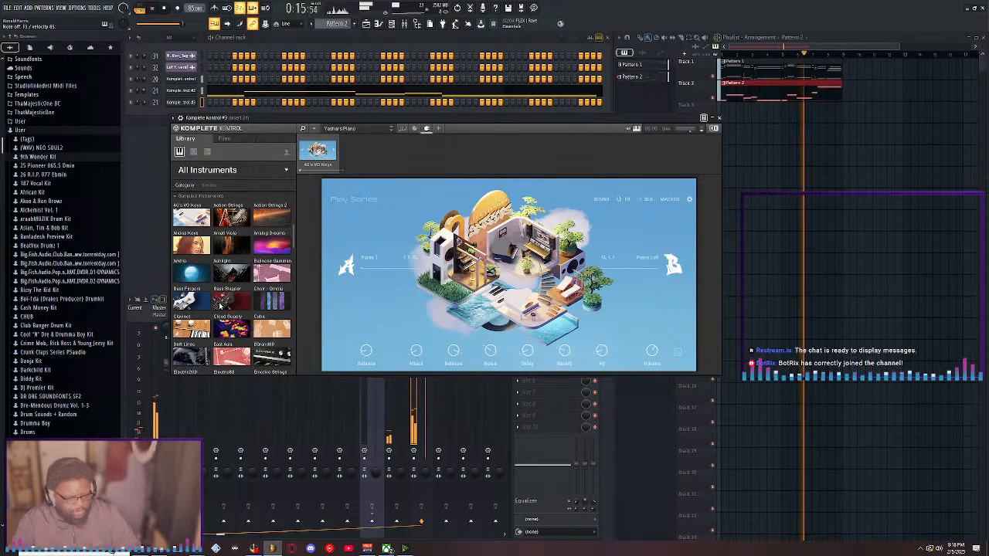
scroll(221, 309, down, 6)
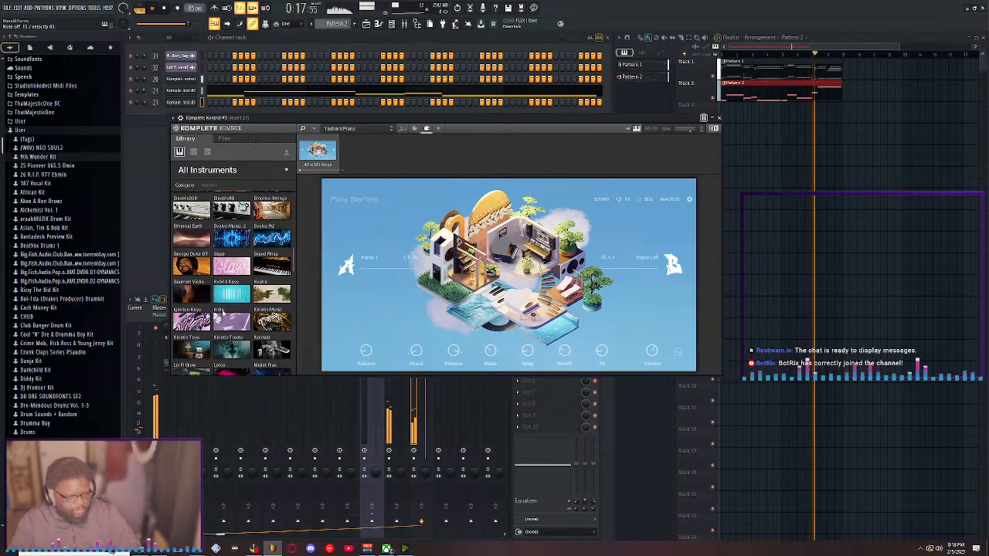
scroll(219, 315, down, 2)
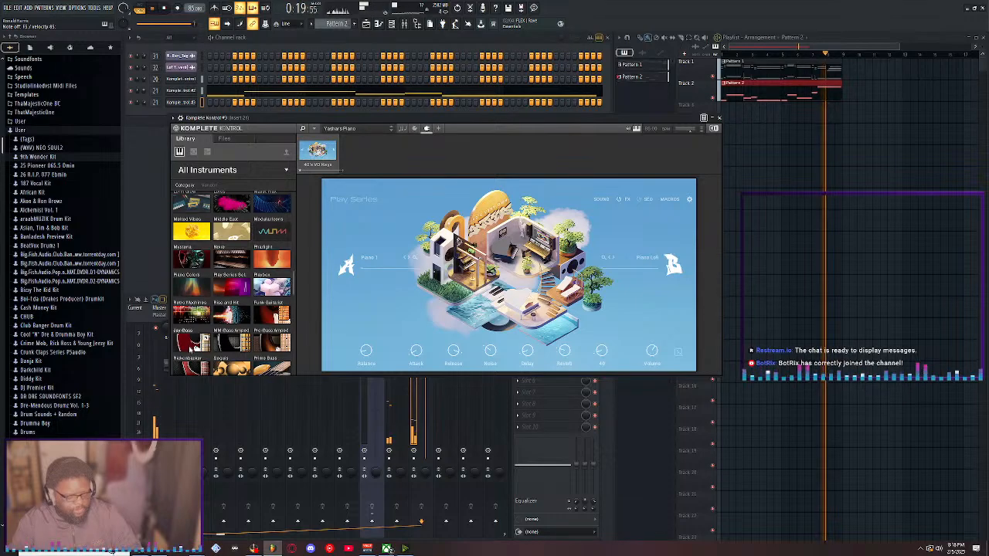
click(192, 348)
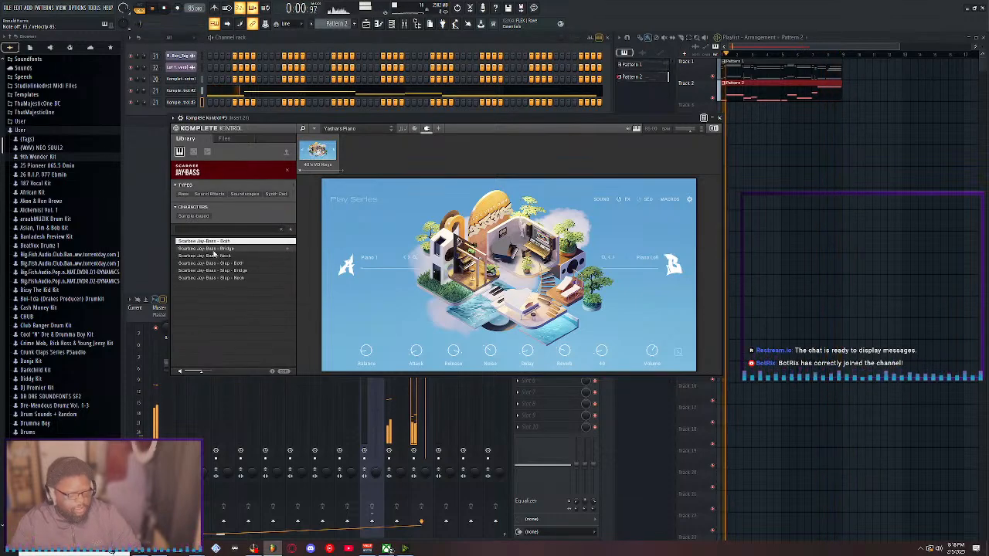
double_click(210, 241)
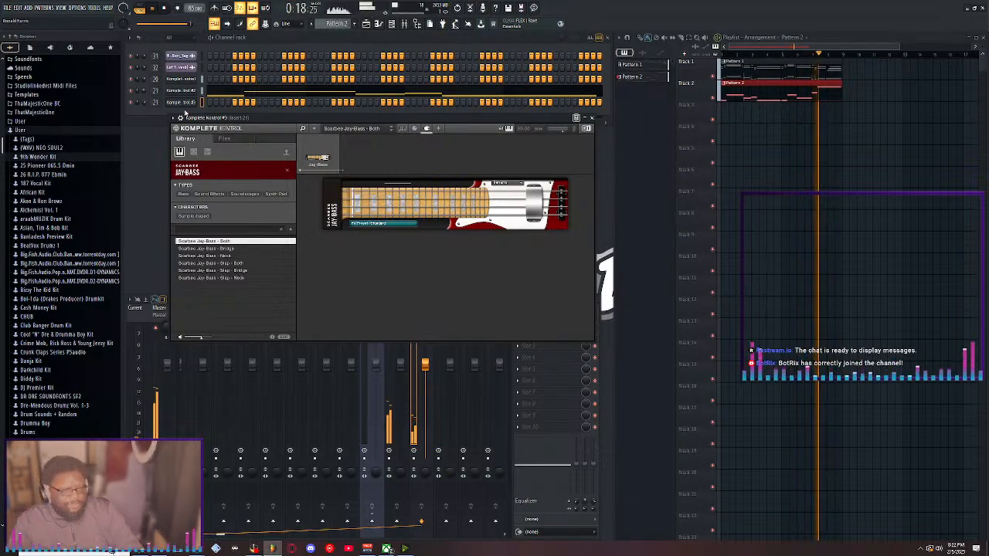
Clone the Komplete Kontrol melody channel once more to get a fourth instance
right_click(181, 102)
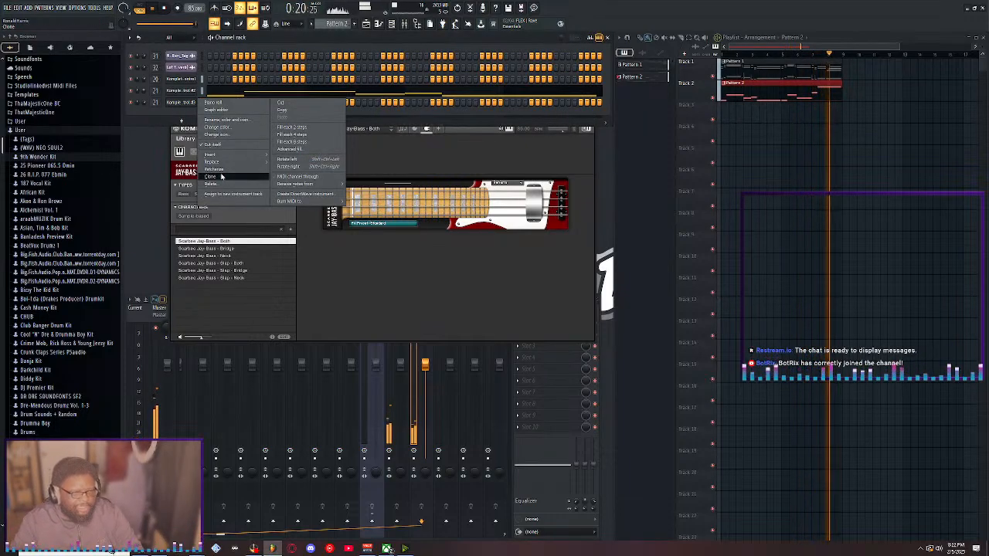
click(158, 113)
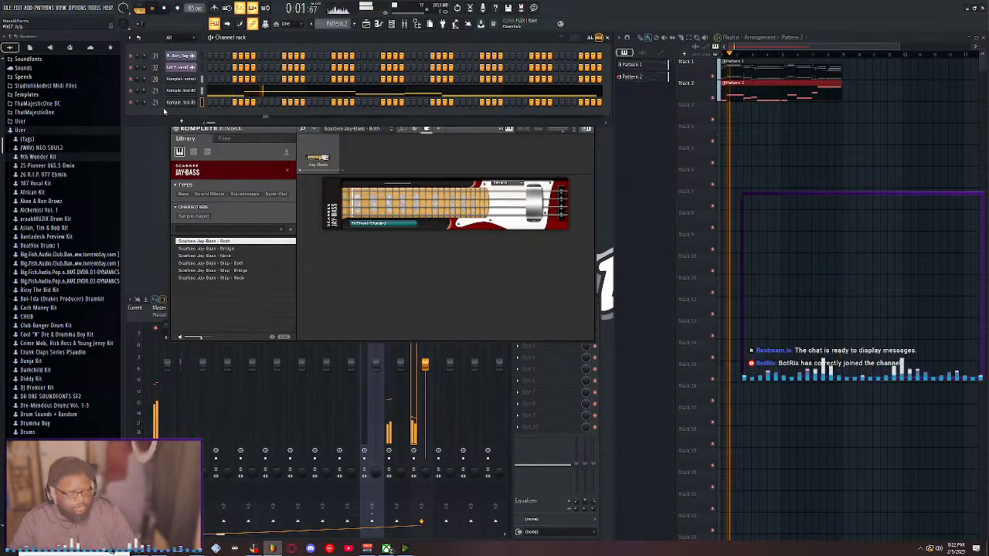
right_click(180, 102)
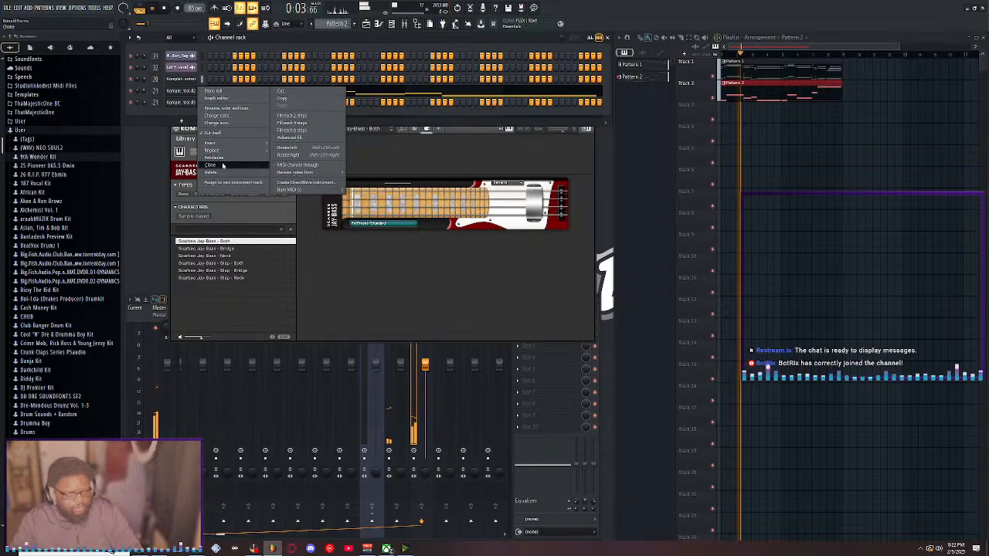
click(220, 165)
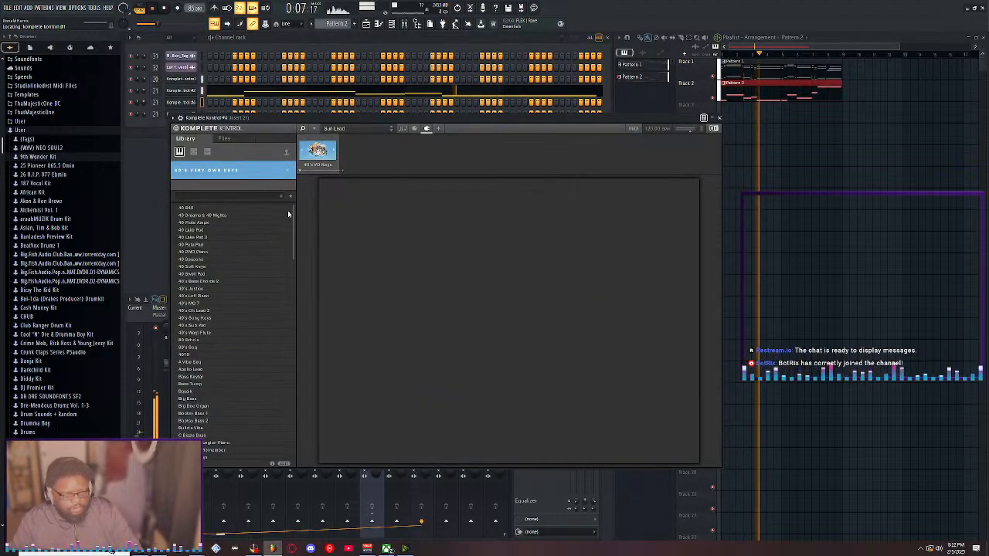
Load the Daire - Ayoub preset from Middle East in the new Komplete Kontrol after auditioning several Daf presets, and try it over the loop
click(290, 170)
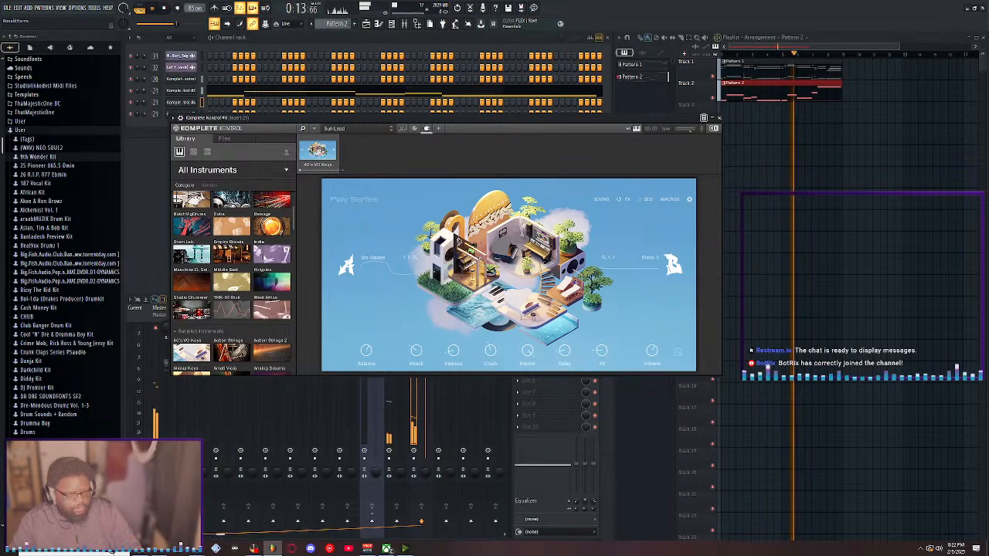
click(232, 283)
click(232, 272)
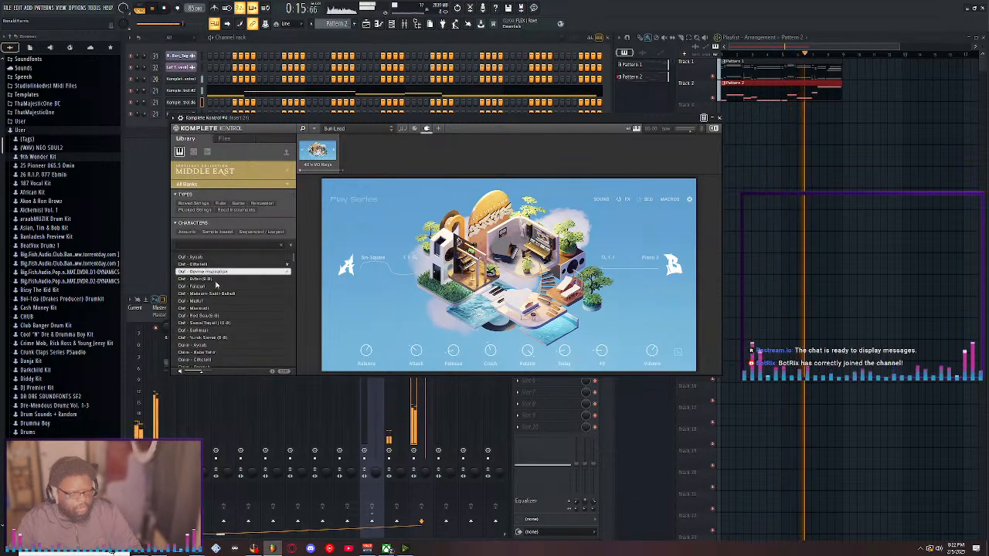
click(223, 300)
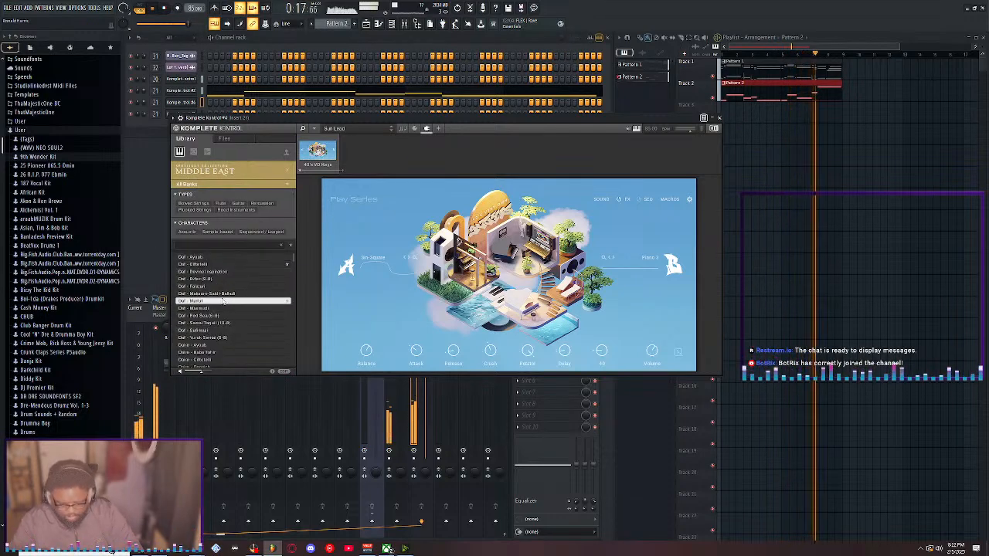
click(217, 308)
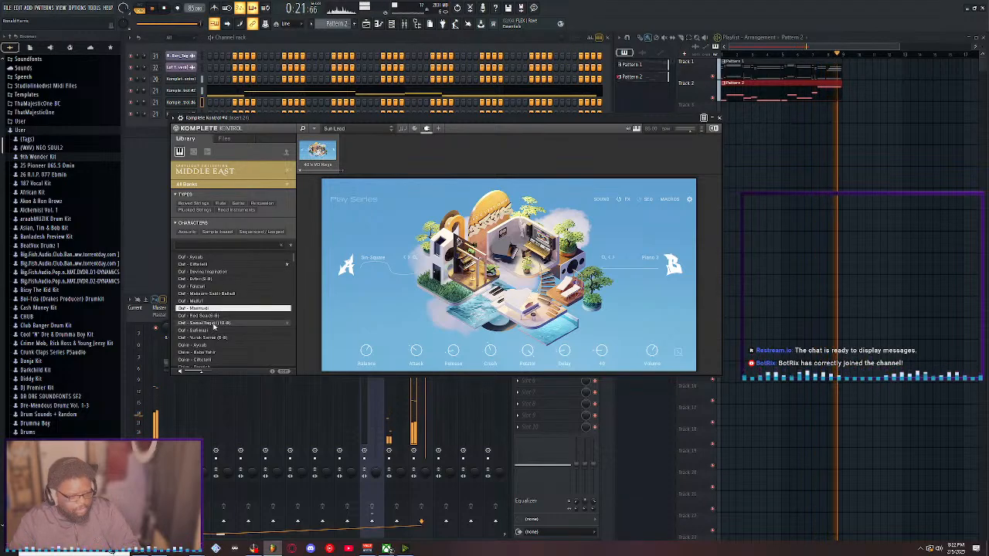
scroll(210, 322, down, 4)
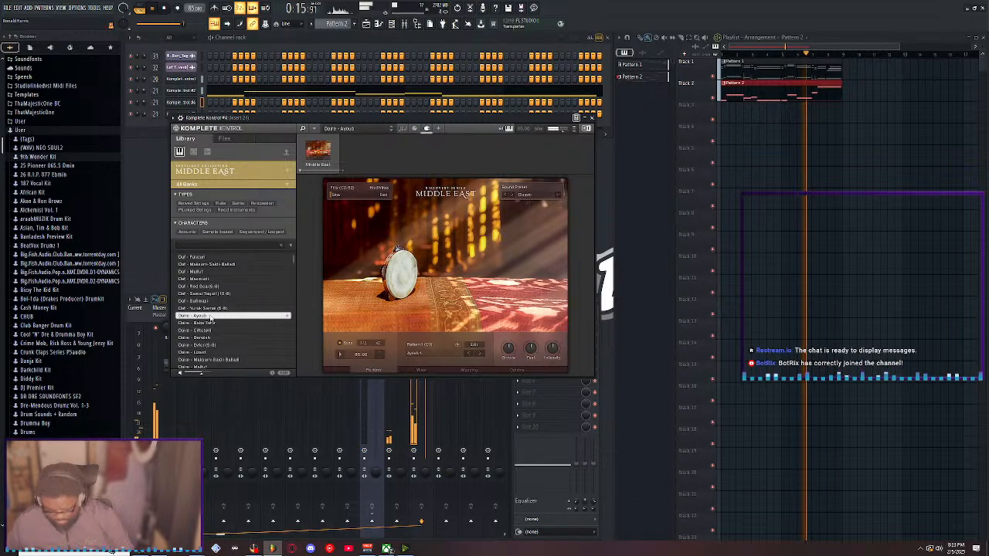
key(space)
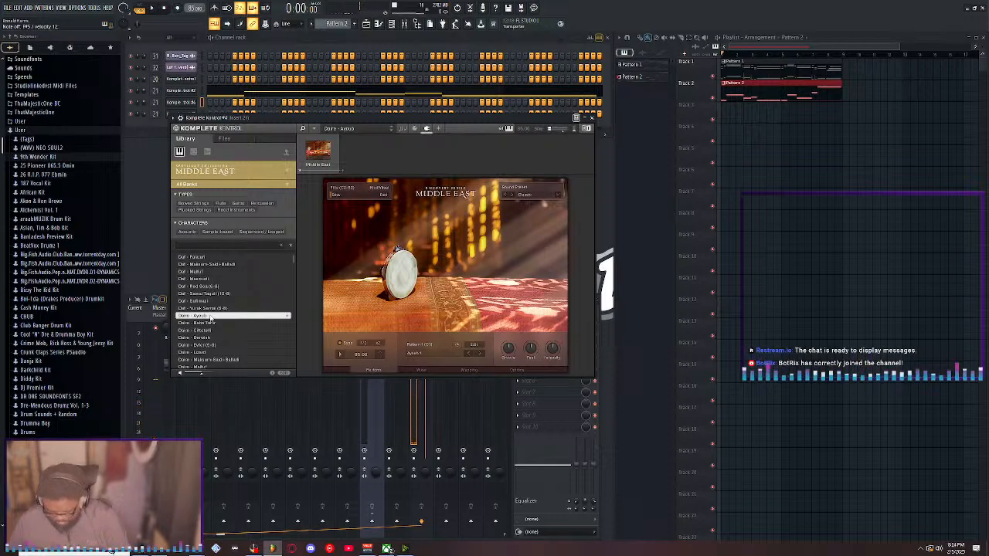
key(space)
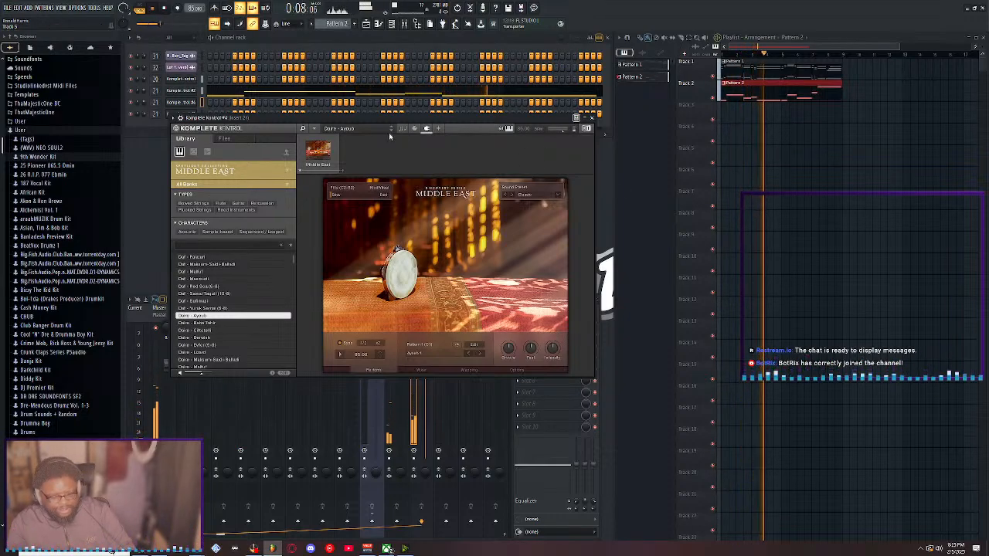
Stop playback, create a new Pattern 3 and place it at the start of playlist Track 3
click(345, 49)
key(space)
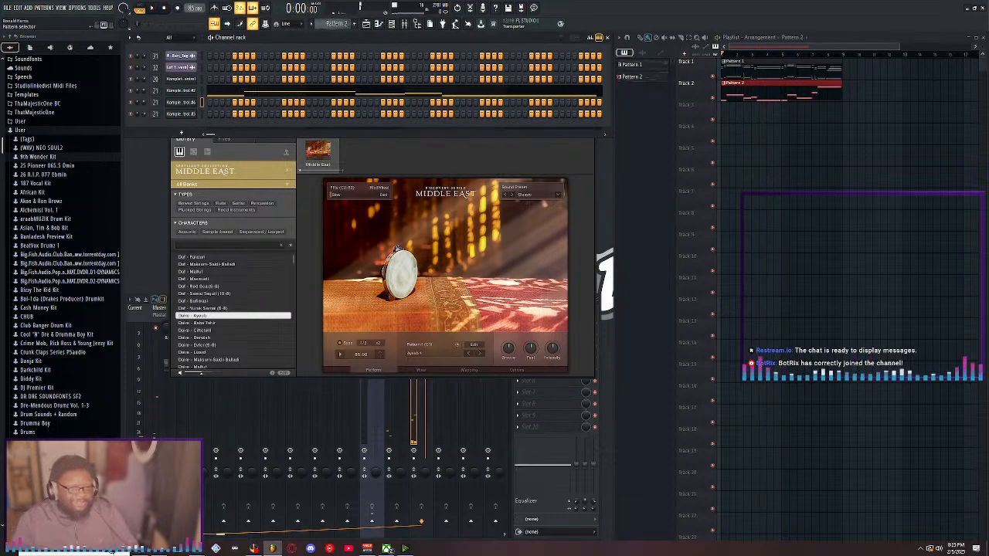
scroll(335, 24, up, 1)
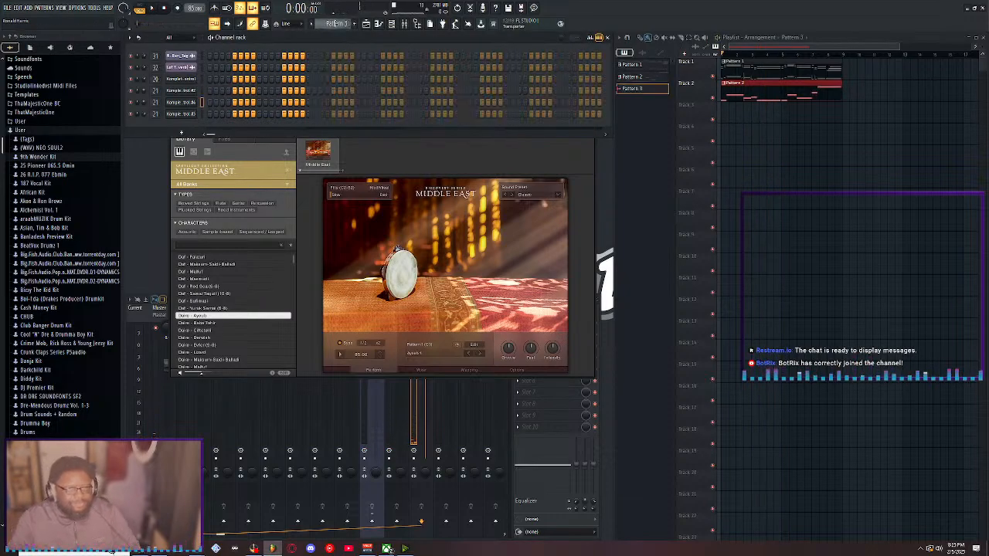
click(758, 114)
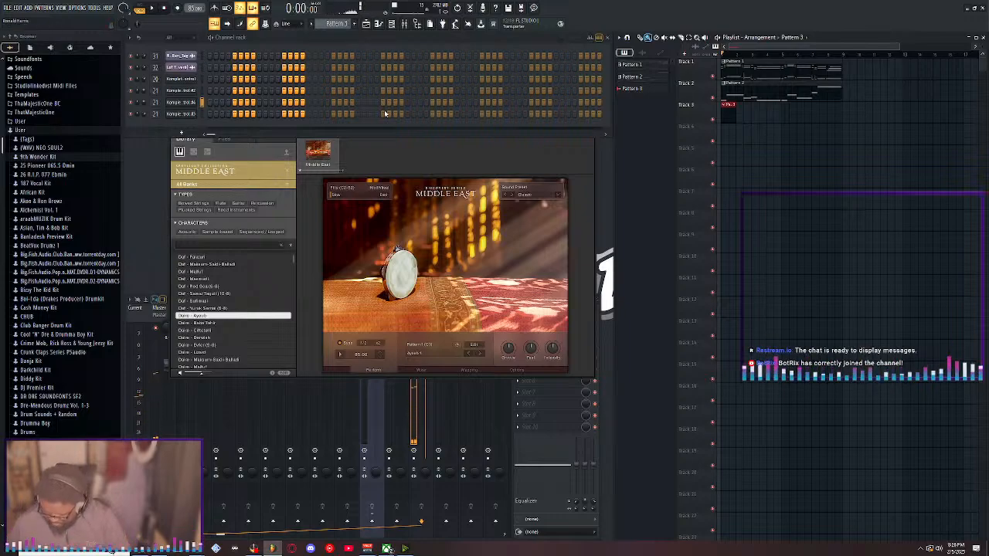
Rehearse the Daire part over the loop, stop playback and arm recording for notes and automation
key(space)
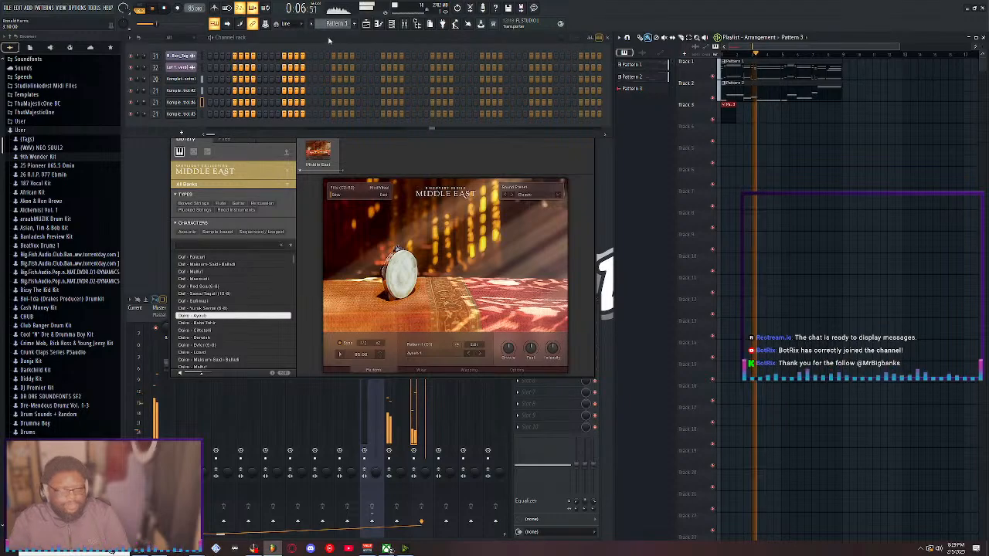
click(164, 8)
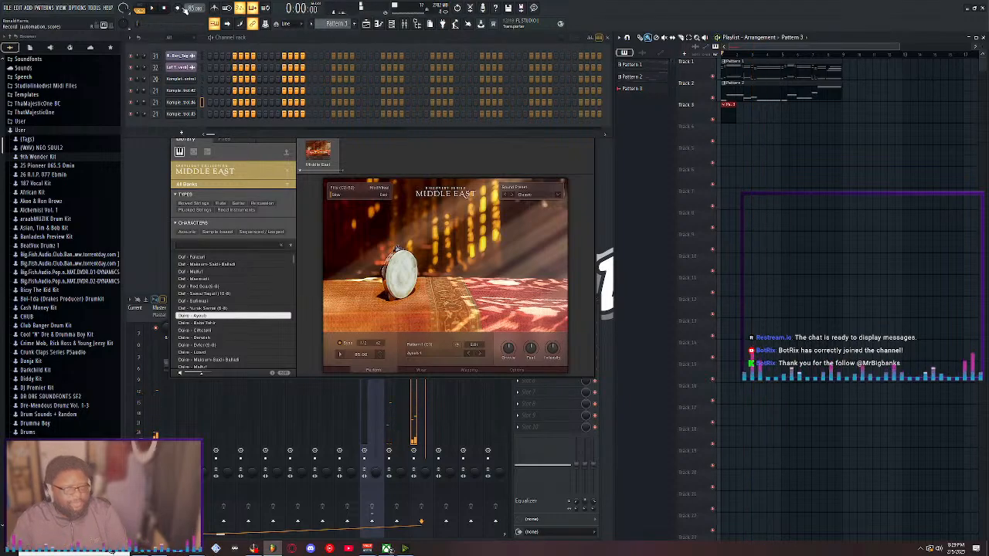
click(181, 8)
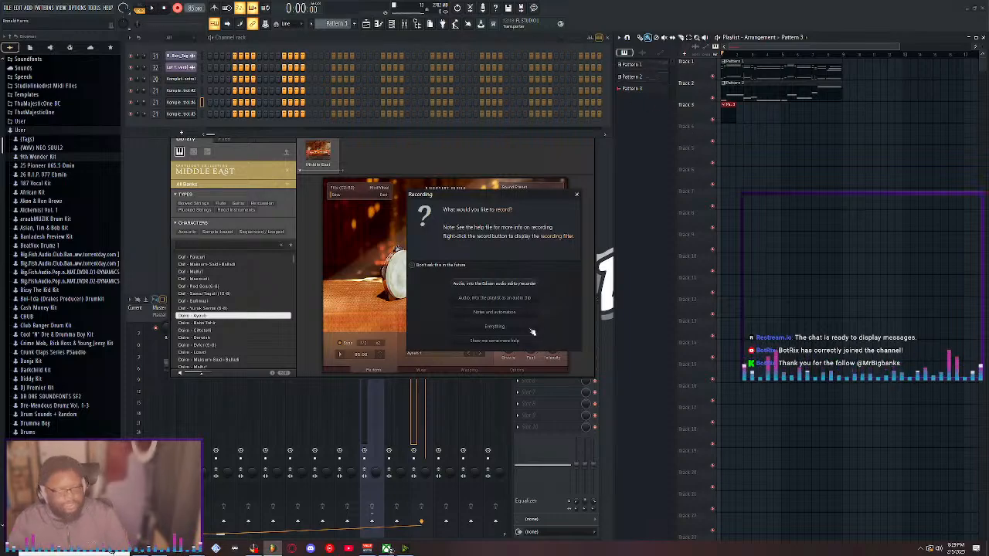
click(506, 313)
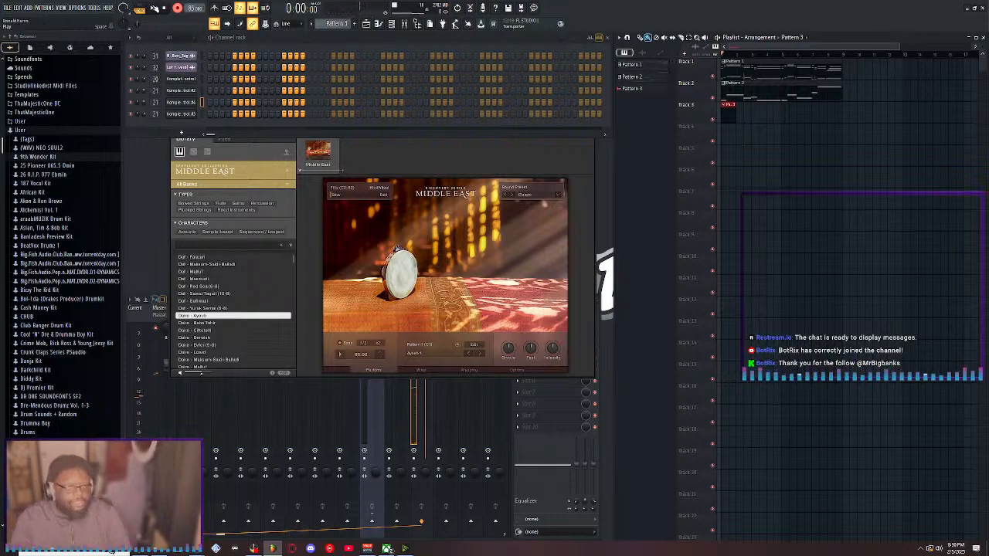
Try recording Daire percussion takes into Pattern 3 over the loop, undoing the unwanted takes
click(155, 8)
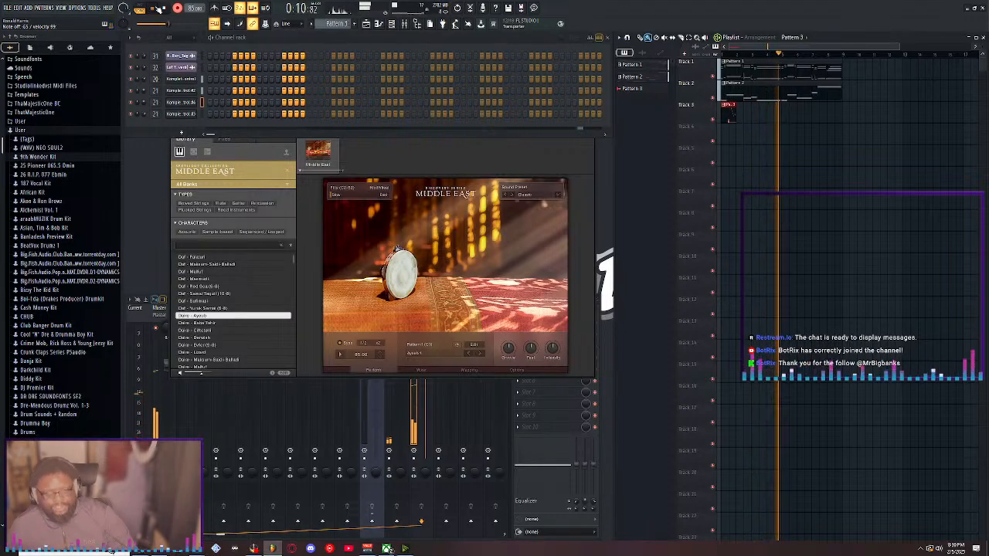
key(space)
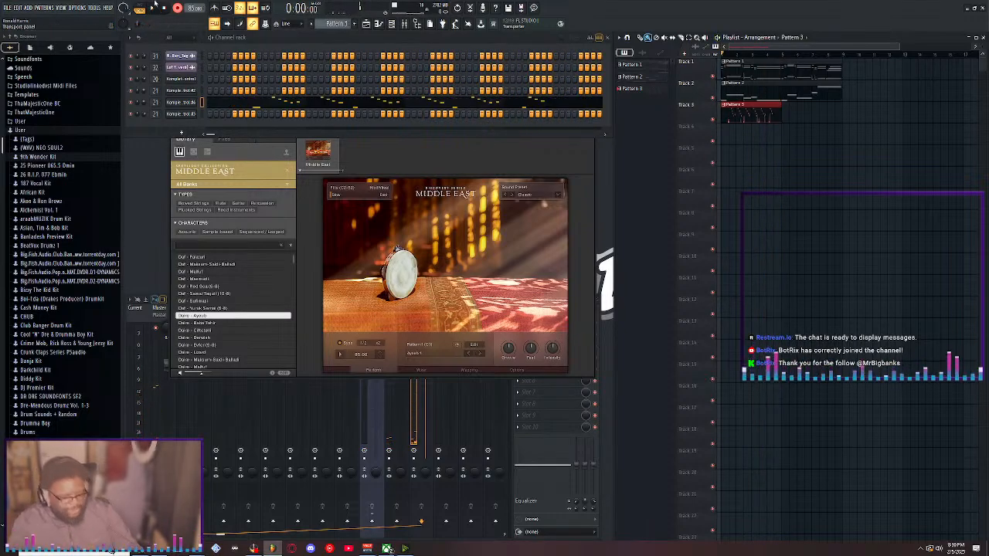
key(ctrl+z)
click(157, 9)
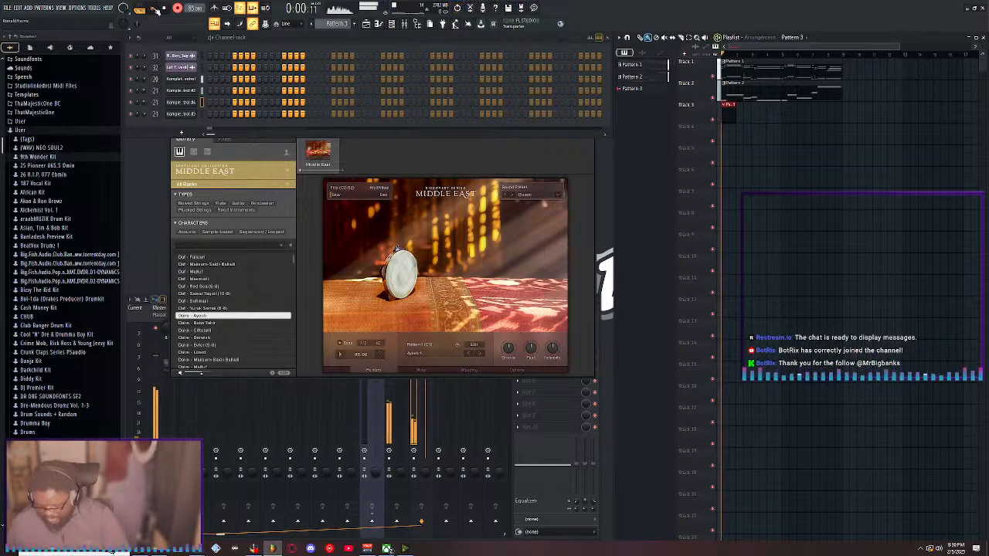
key(space)
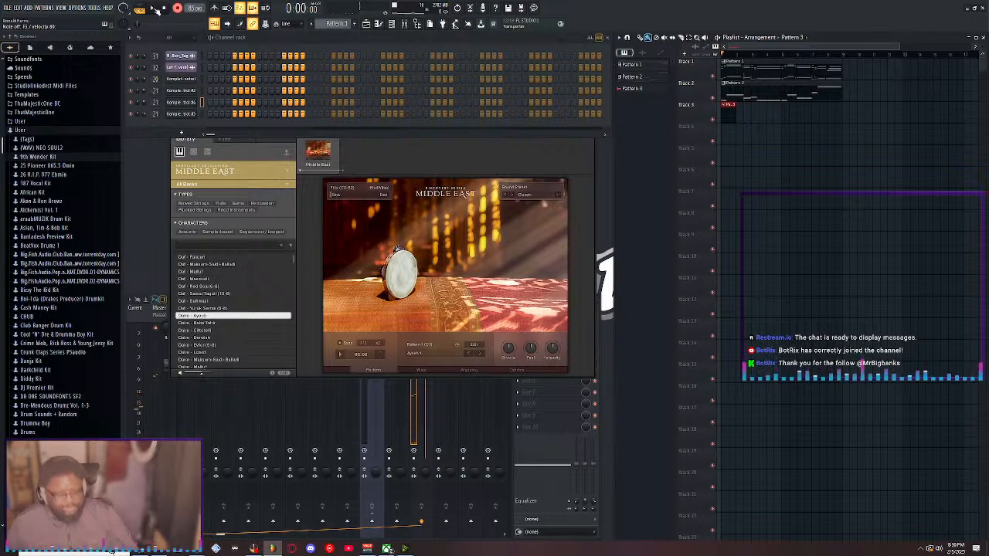
key(space)
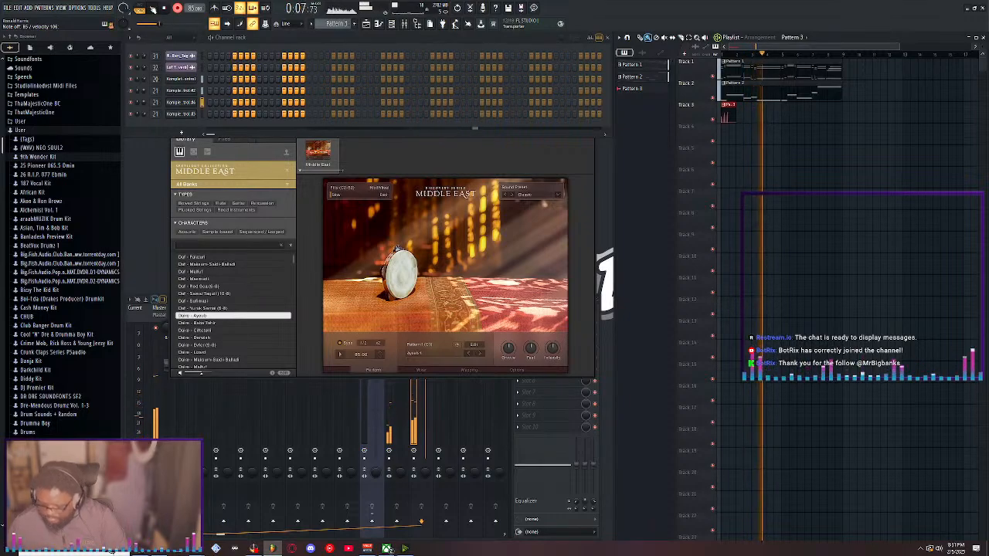
key(space)
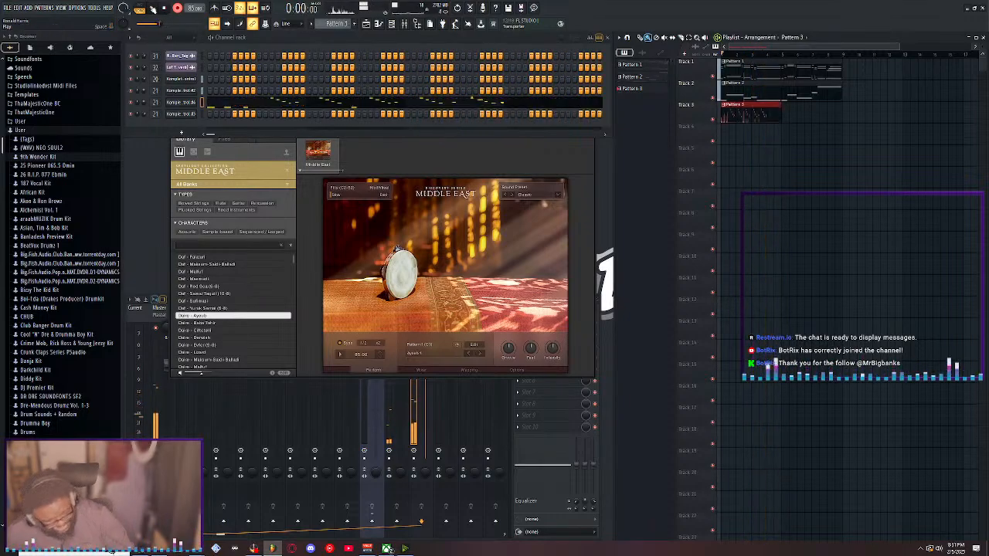
key(ctrl+z)
Record the Daire percussion into Pattern 3, open it in the piano roll and quick-quantize all the notes
key(space)
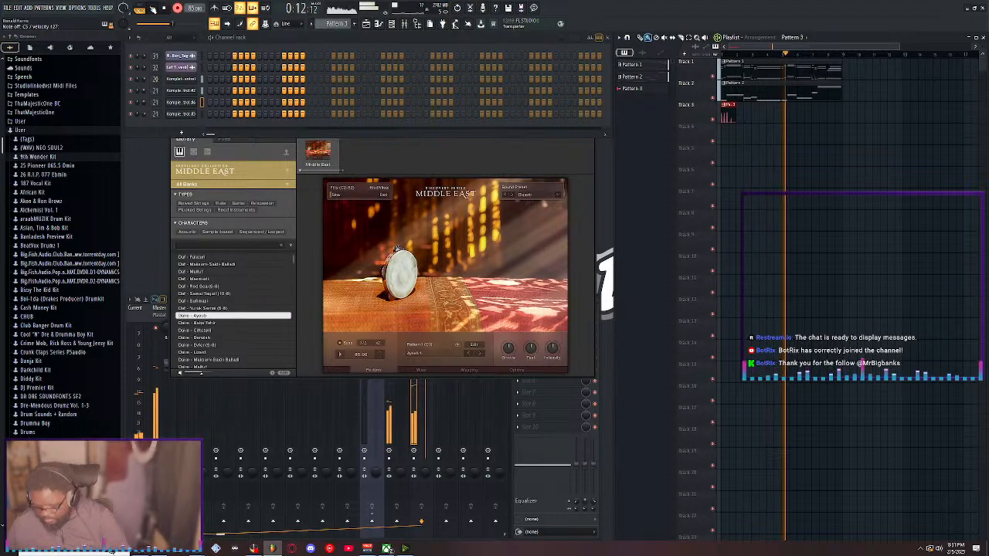
key(space)
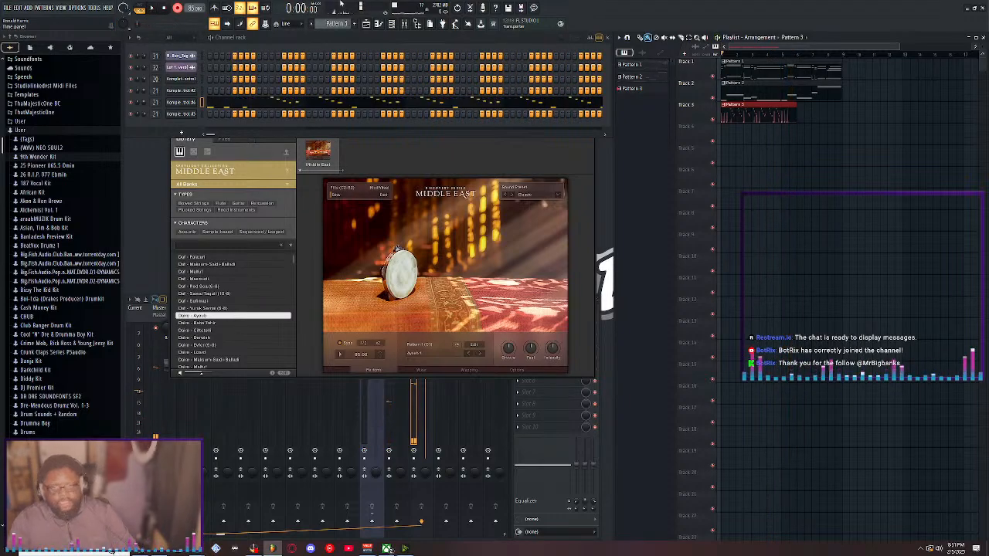
double_click(772, 114)
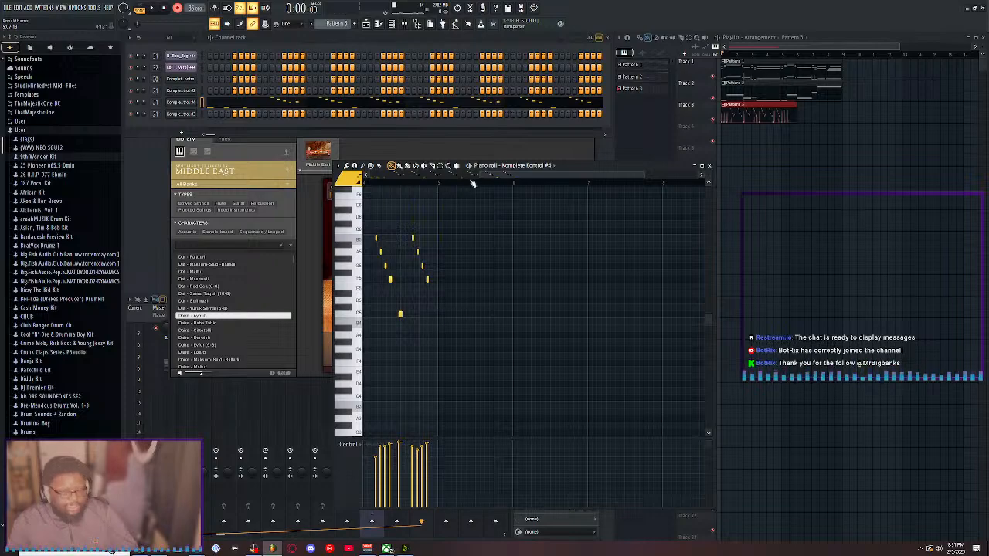
scroll(472, 184, up, 3)
drag(521, 177, 402, 180)
key(ctrl+a)
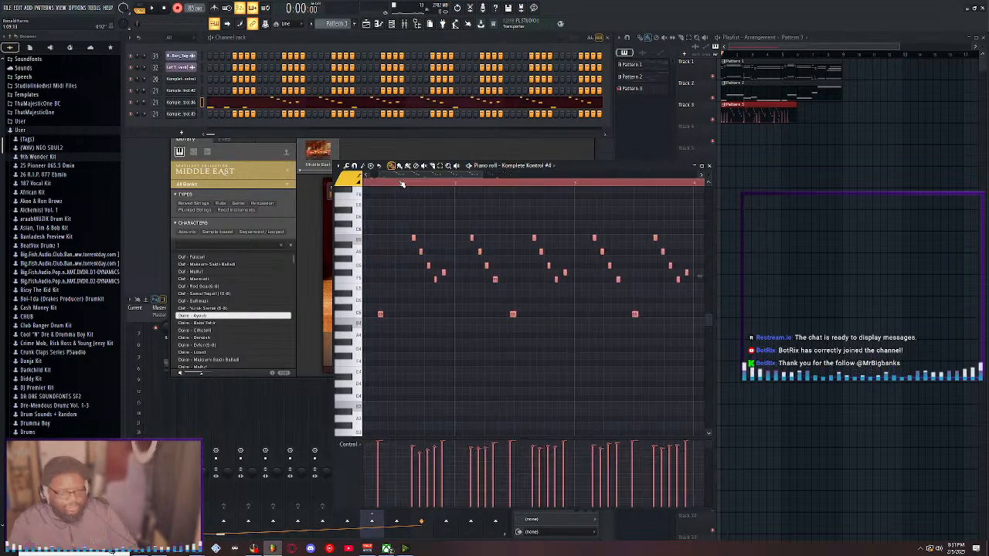
key(ctrl+q)
key(space)
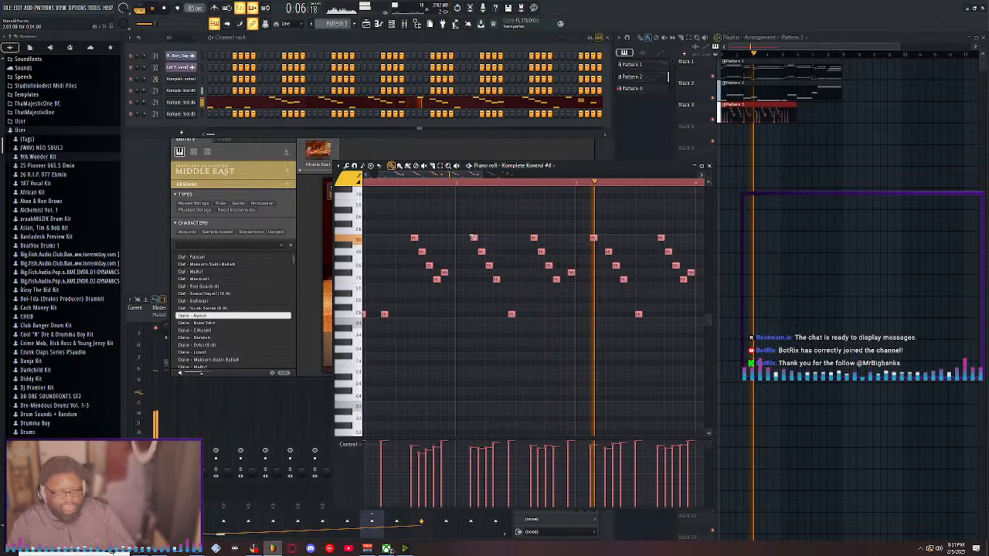
key(space)
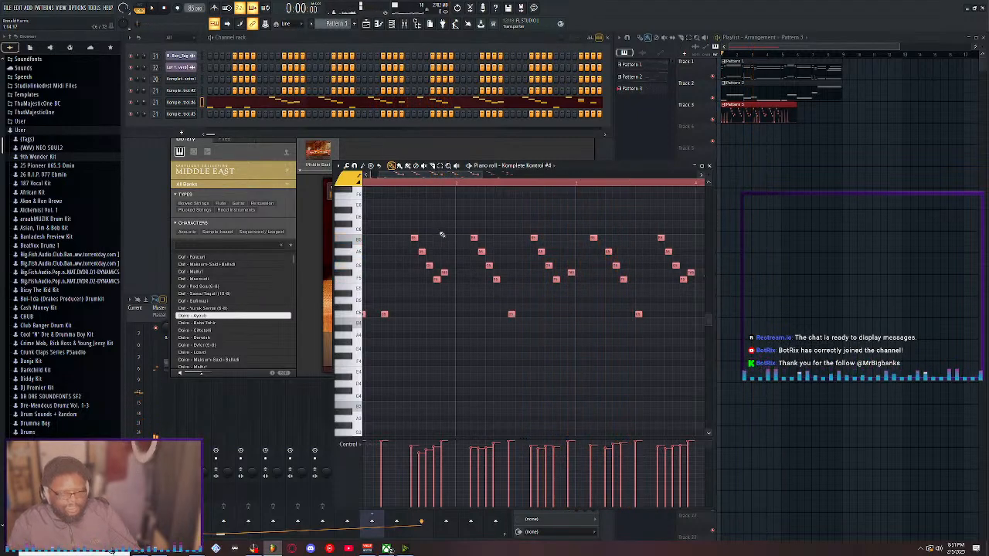
Delete the B5 note opening the first descending run and move that run's F#5 note one step later, checking by playback
key(space)
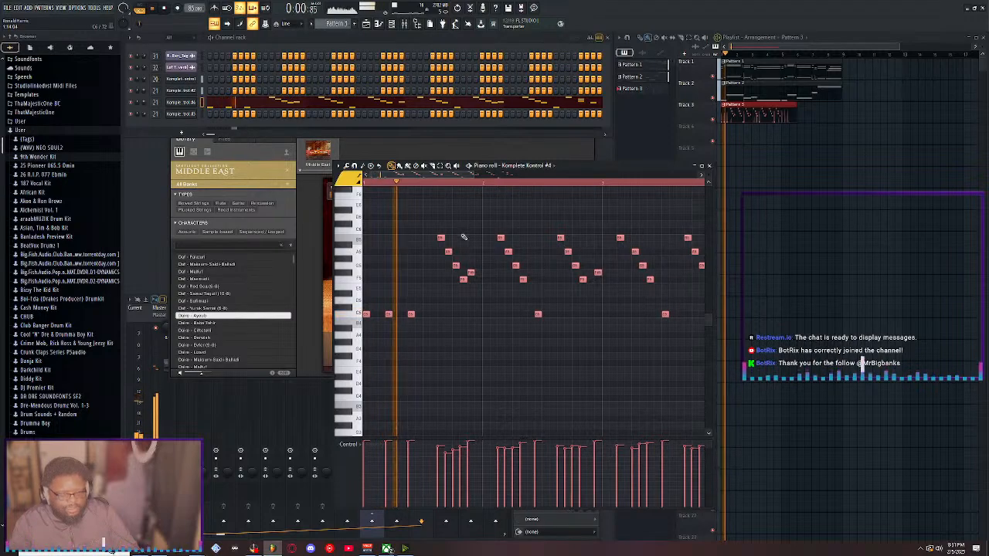
key(space)
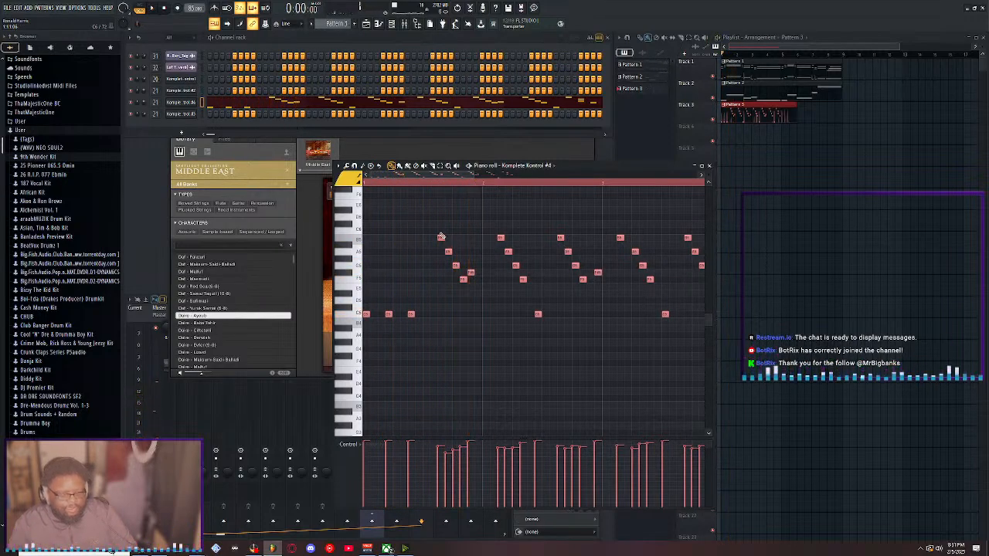
key(space)
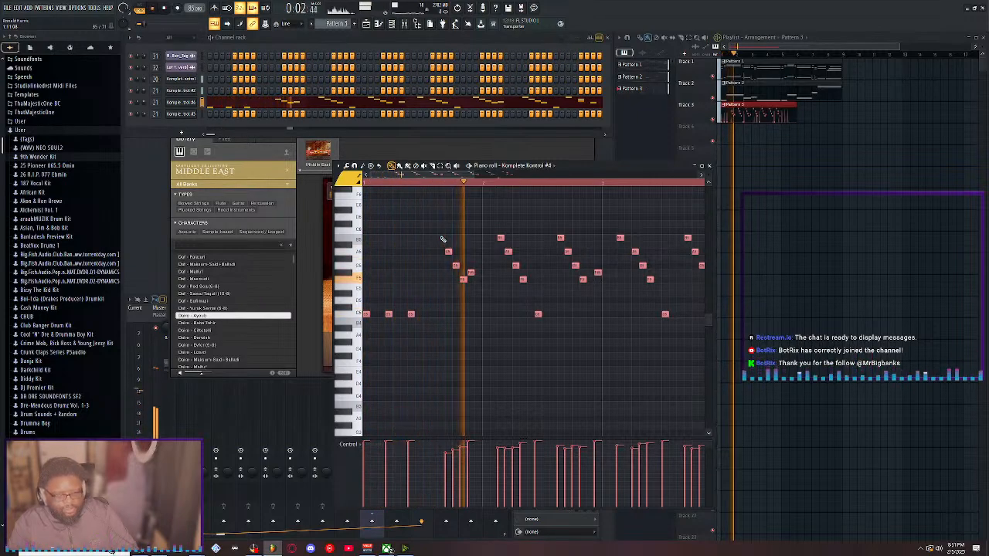
key(space)
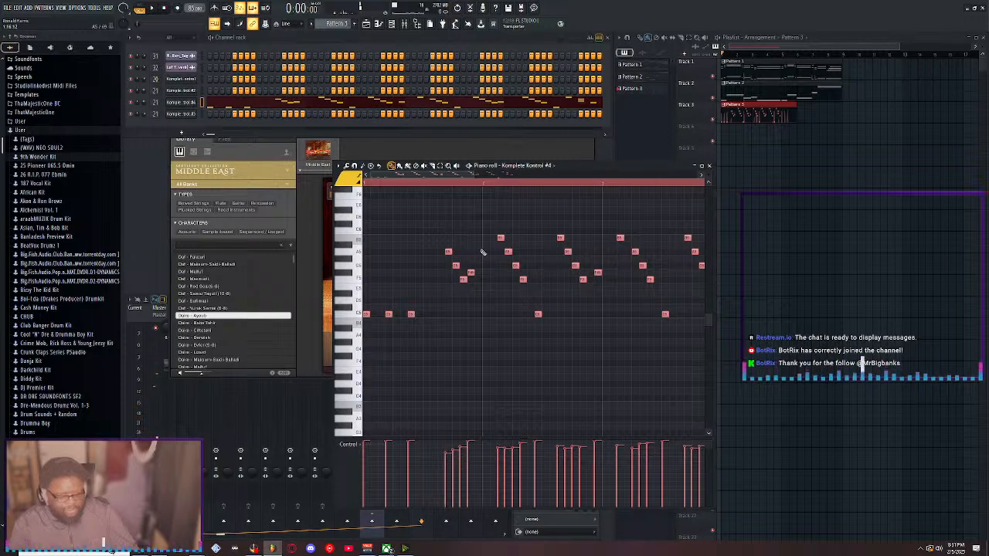
click(476, 255)
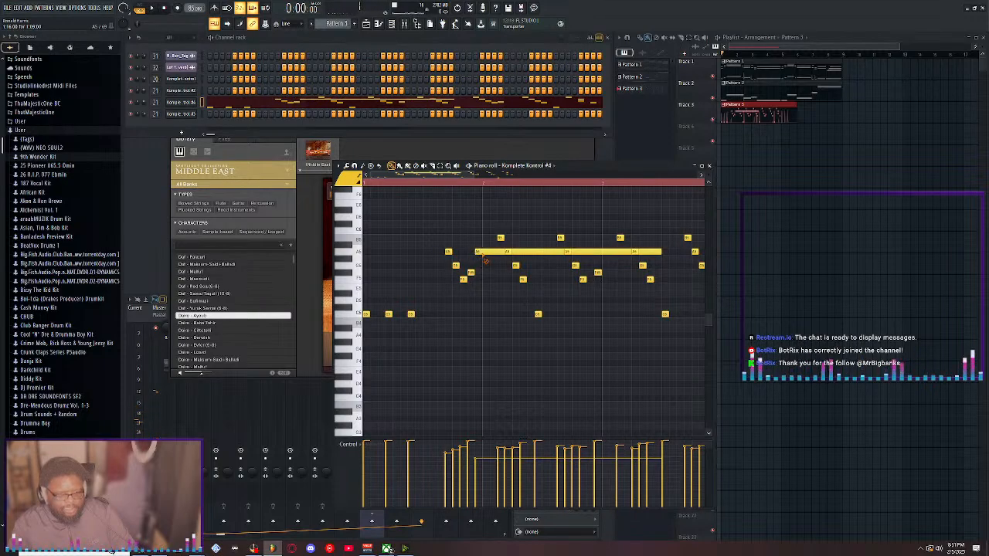
right_click(484, 256)
drag(471, 273, 478, 274)
key(space)
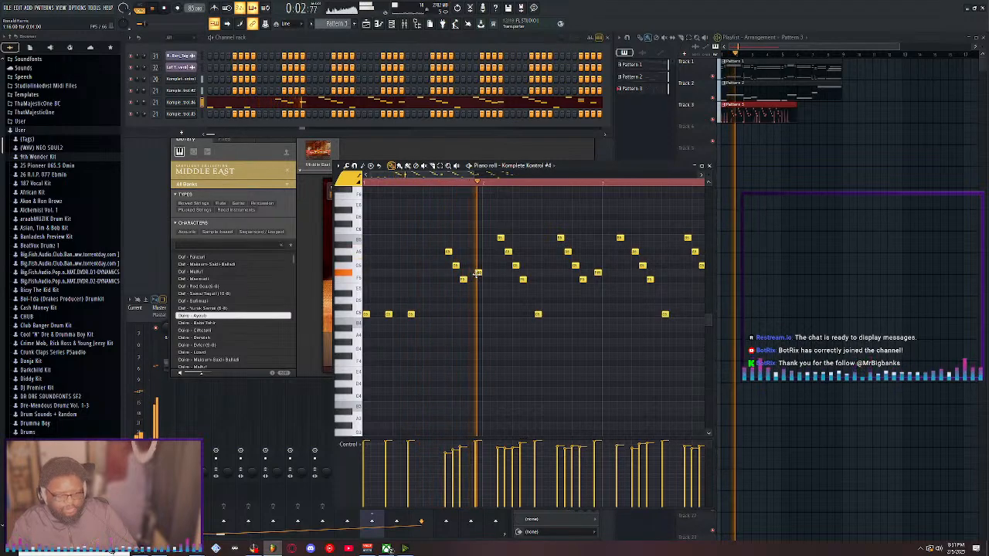
key(space)
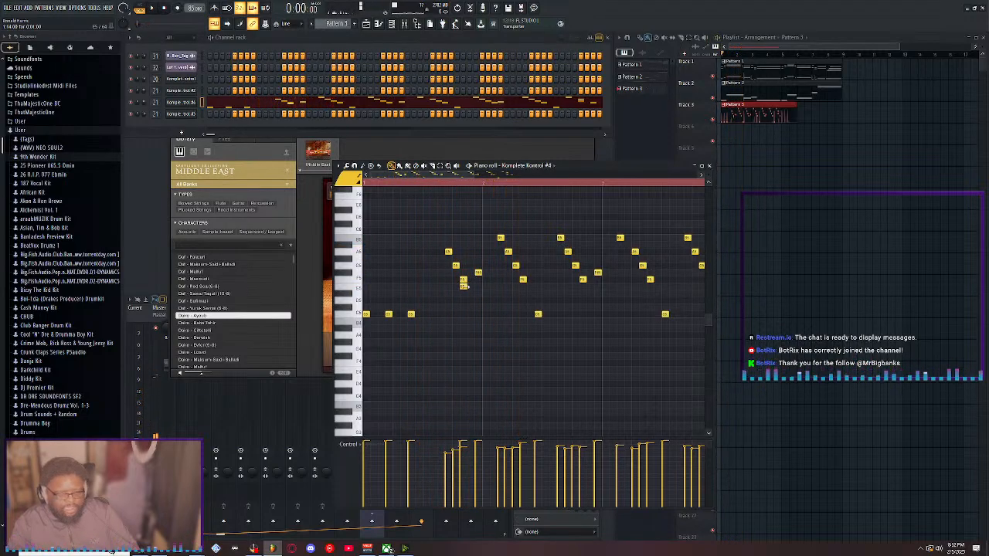
Shift the first run's A5, G5 and F5 notes one step later and add a B5 note before them
drag(464, 279, 463, 266)
key(space)
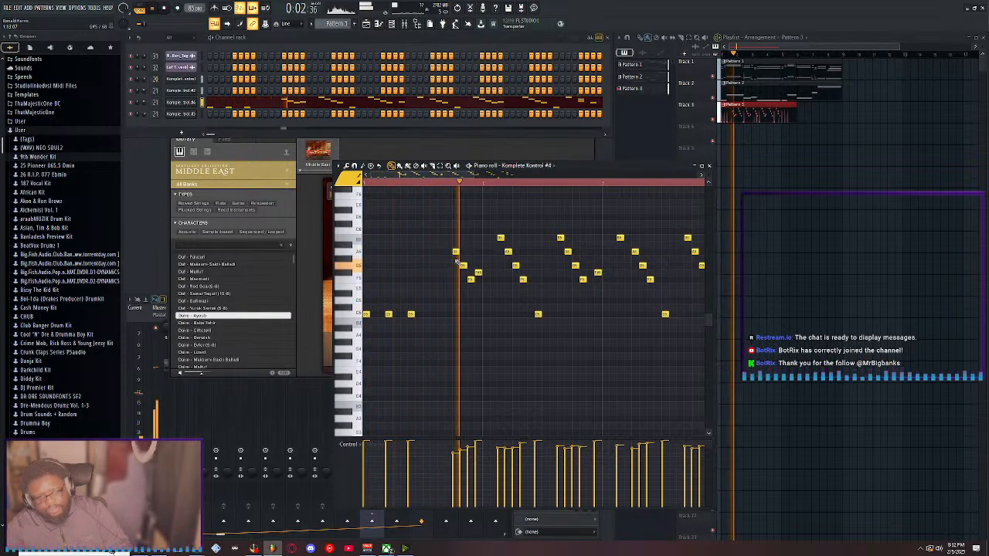
key(space)
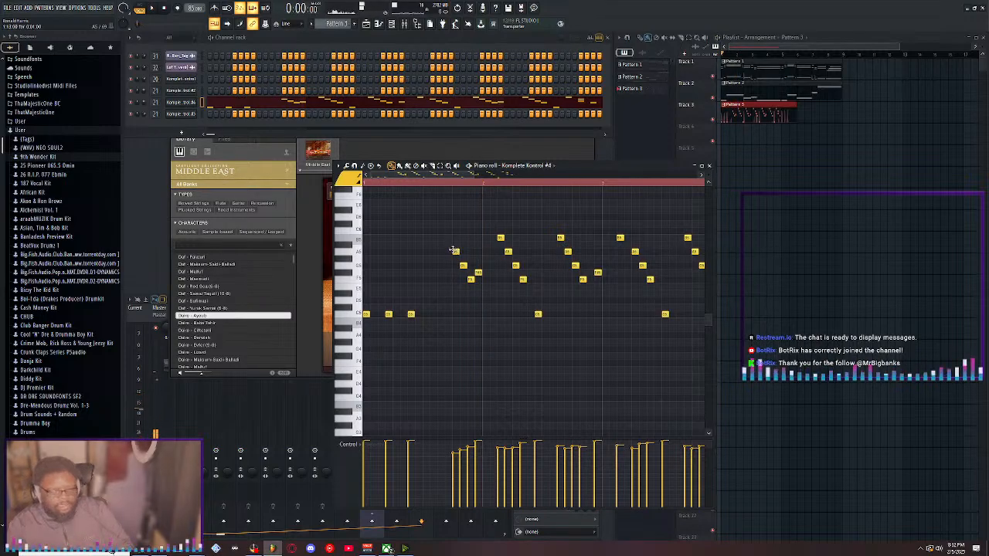
click(449, 238)
key(space)
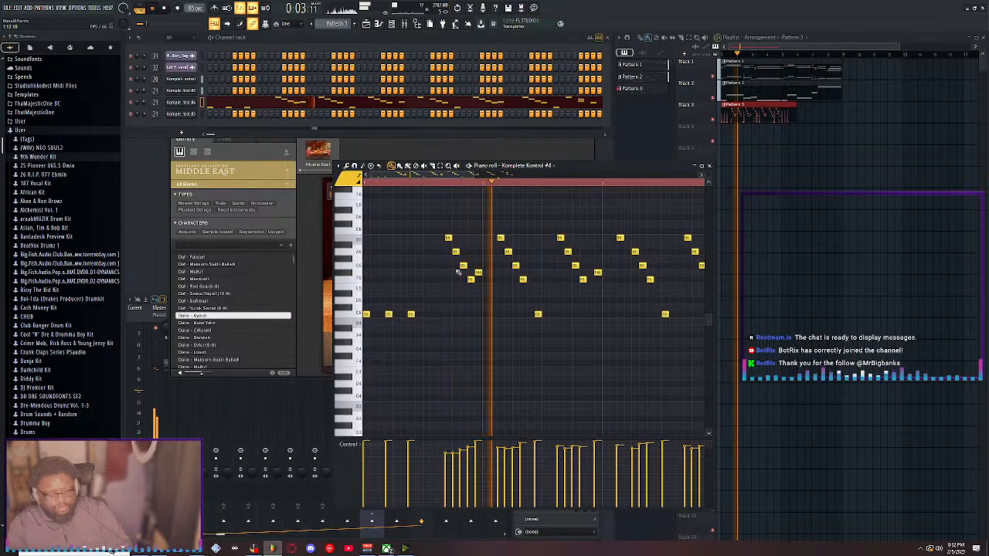
key(space)
Move the second descending run and its following low C5 note one step later, checking by playback
drag(498, 230, 554, 326)
drag(500, 238, 507, 238)
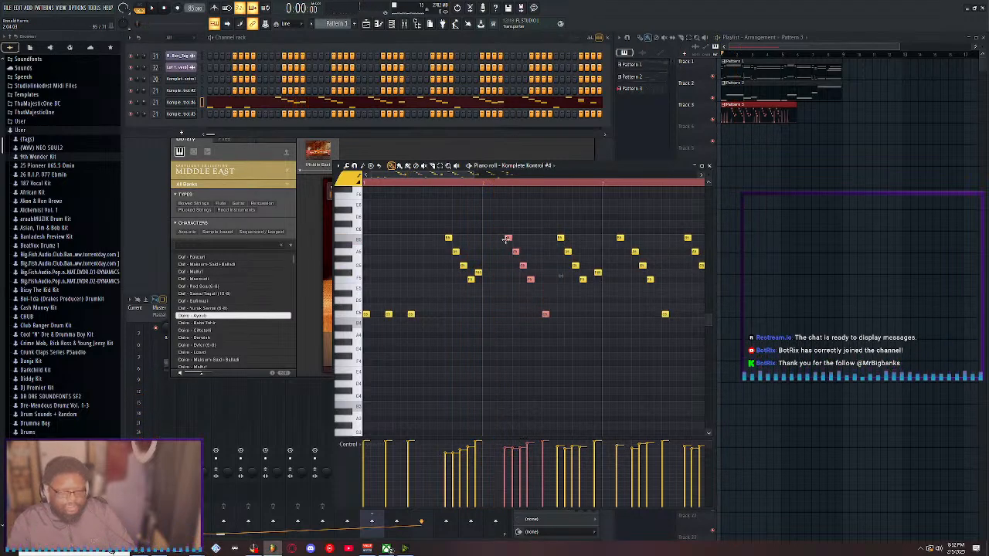
key(space)
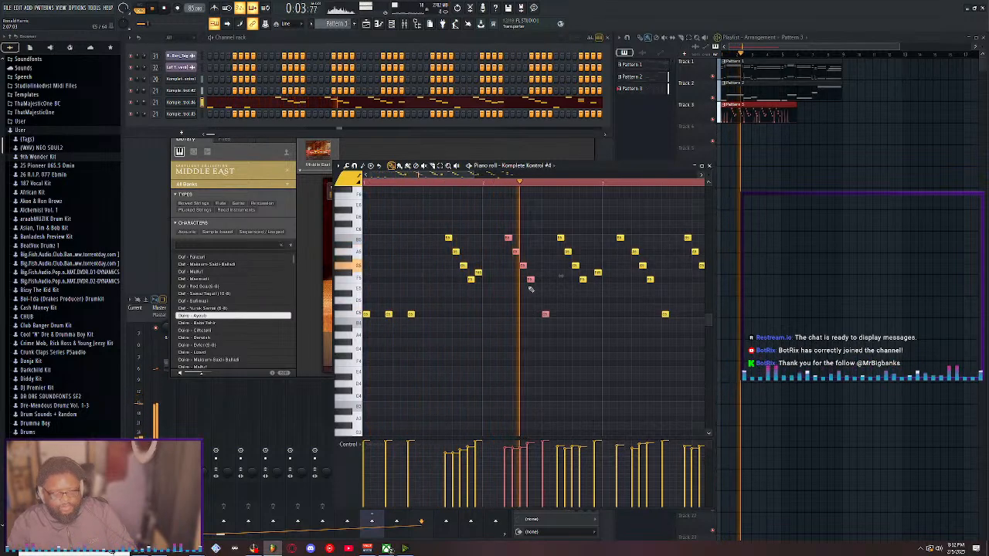
key(space)
Move the third descending run and the fourth run's opening B5 one step later, keeping the F#5 note in its original position
drag(561, 222, 683, 332)
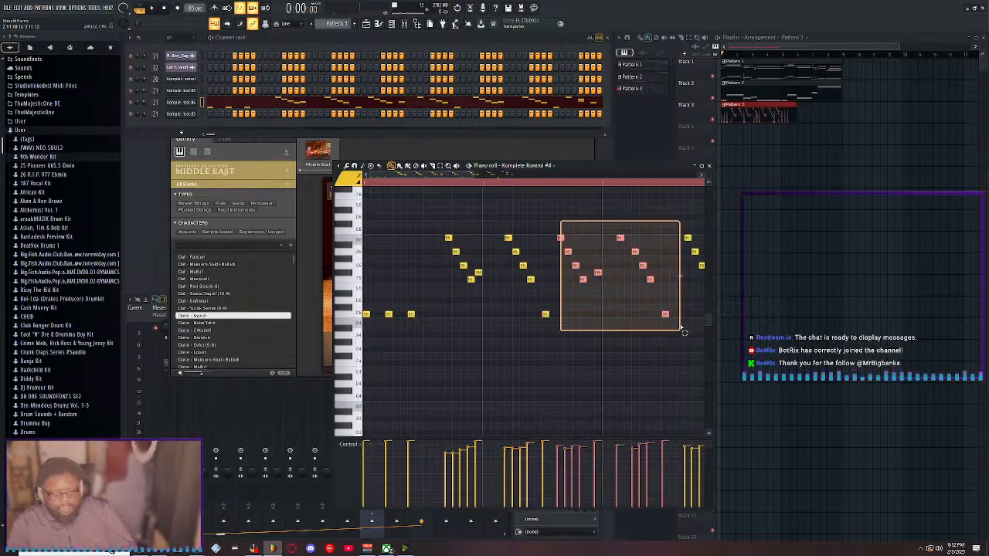
drag(684, 332, 630, 287)
key(shift+Right)
key(space)
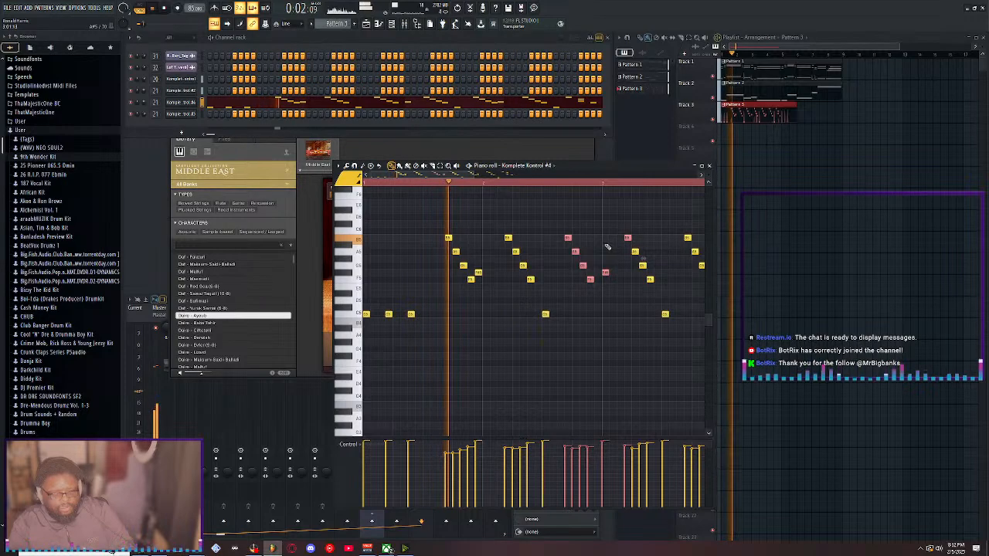
click(595, 223)
right_click(598, 224)
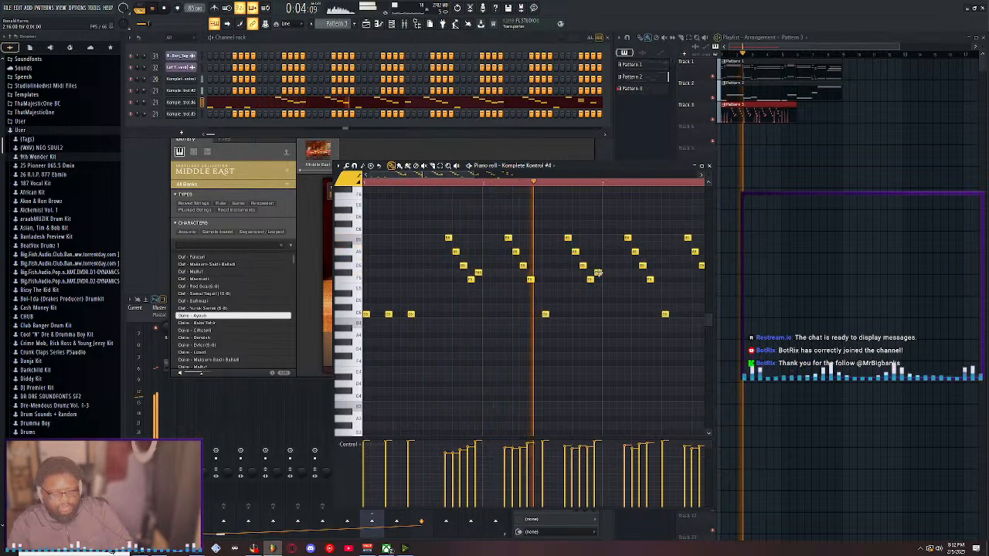
Play the pattern and check the timing of the remaining percussion runs up to bar 5
drag(467, 177, 537, 191)
key(space)
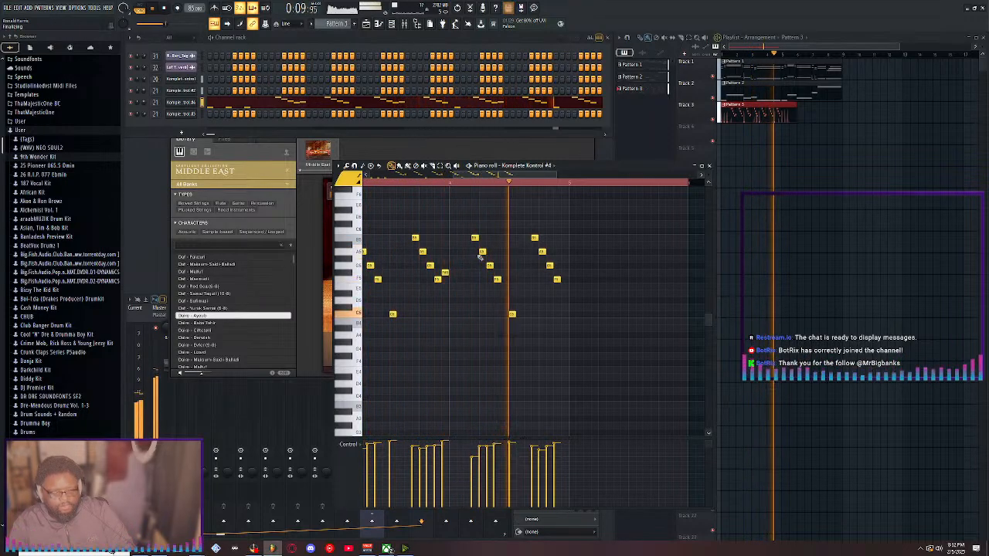
key(space)
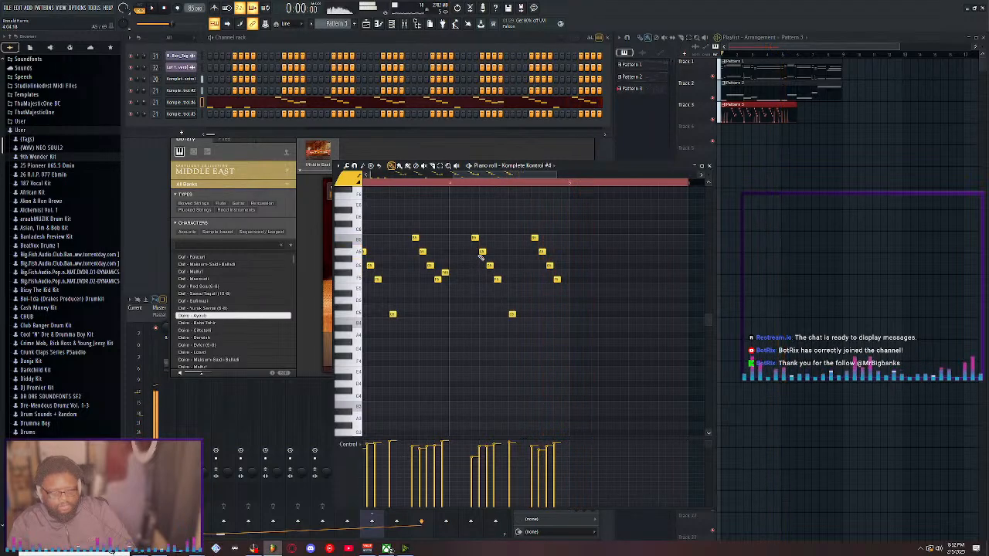
Duplicate the Pattern 3 clip directly after itself on playlist Track 3 and maximize the playlist
click(785, 116)
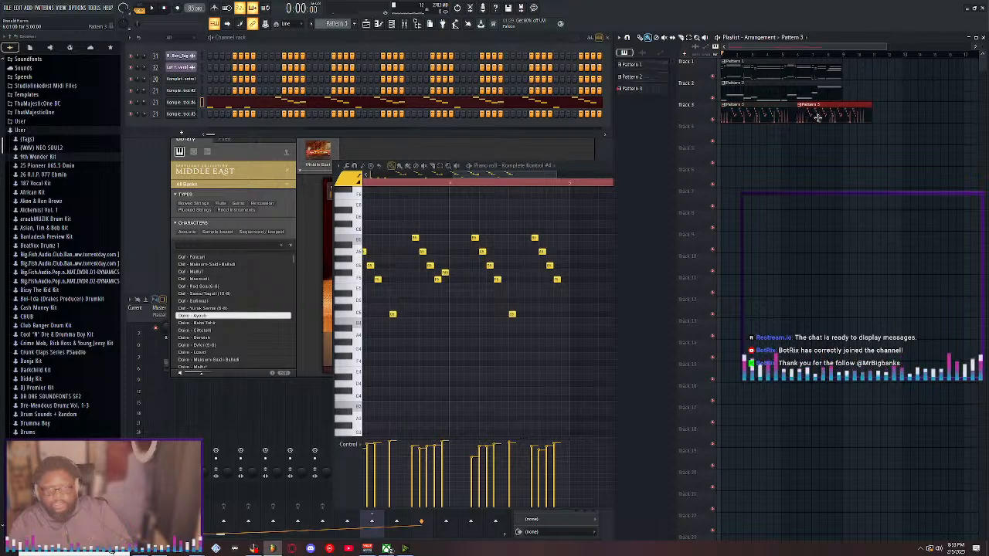
double_click(844, 37)
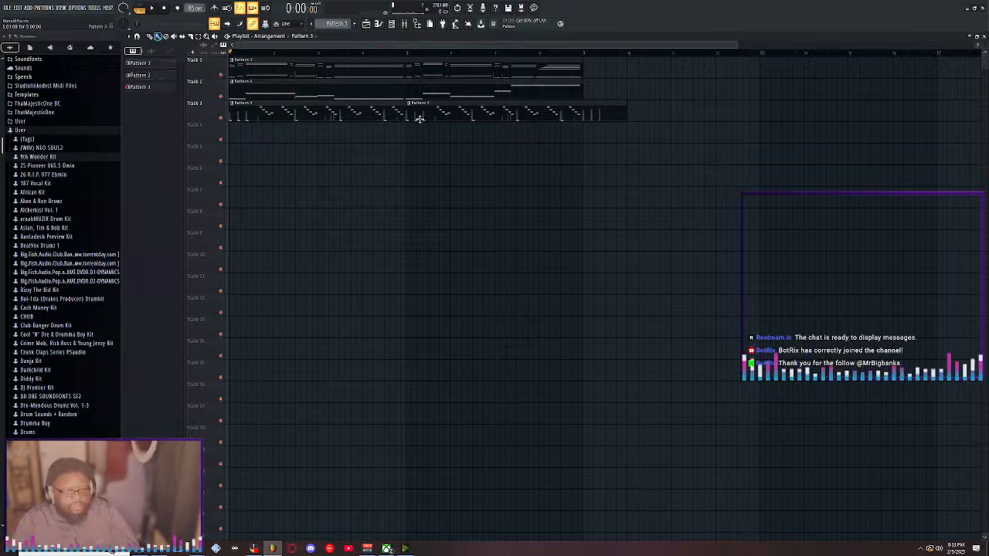
Trim the second Pattern 3 clip on Track 3 to four bars, play the arrangement and restore the playlist to its smaller size
scroll(404, 59, up, 6)
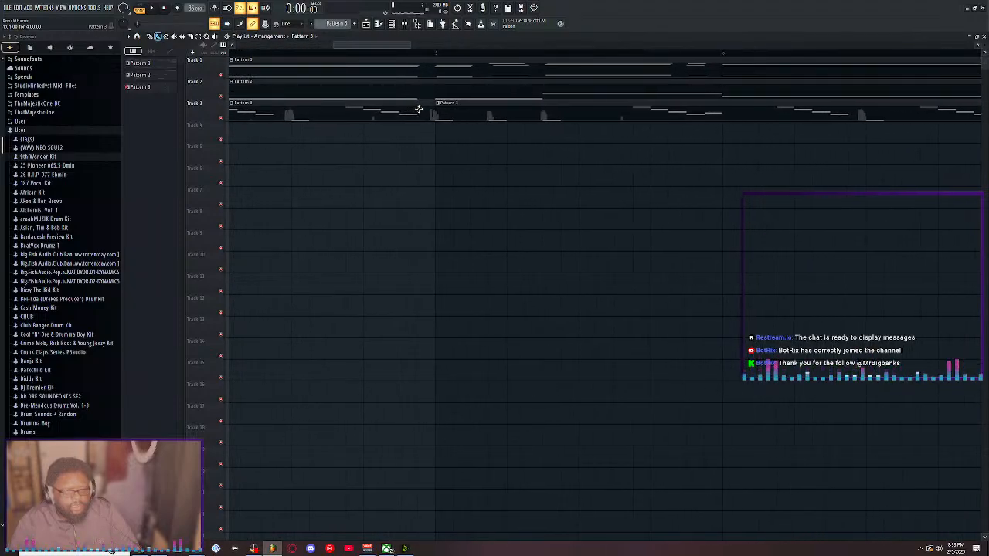
drag(461, 107, 502, 109)
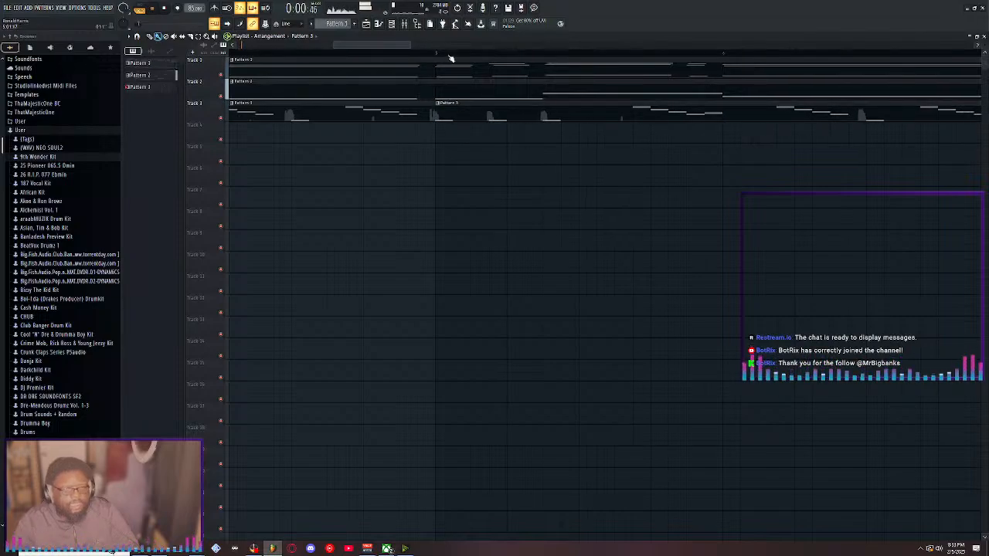
scroll(451, 59, down, 6)
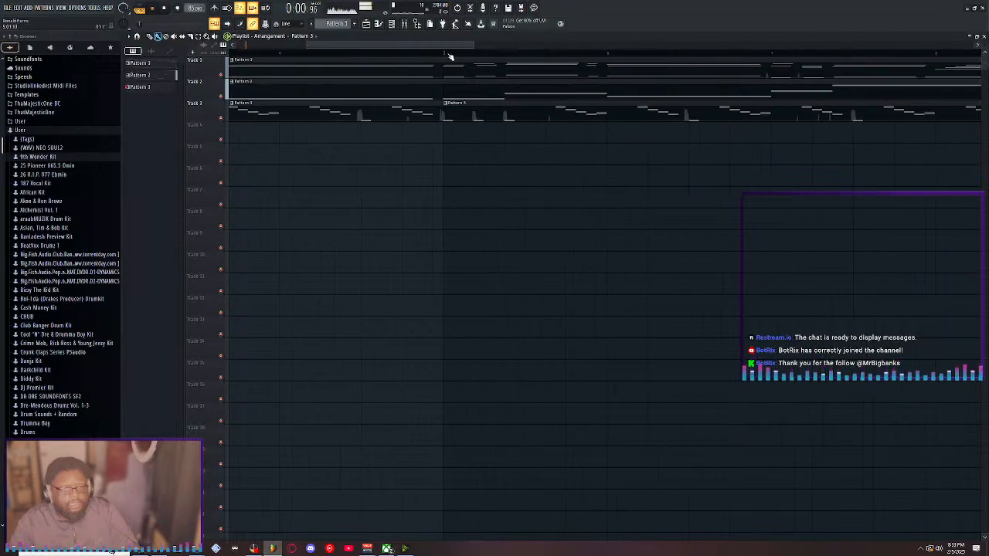
click(448, 115)
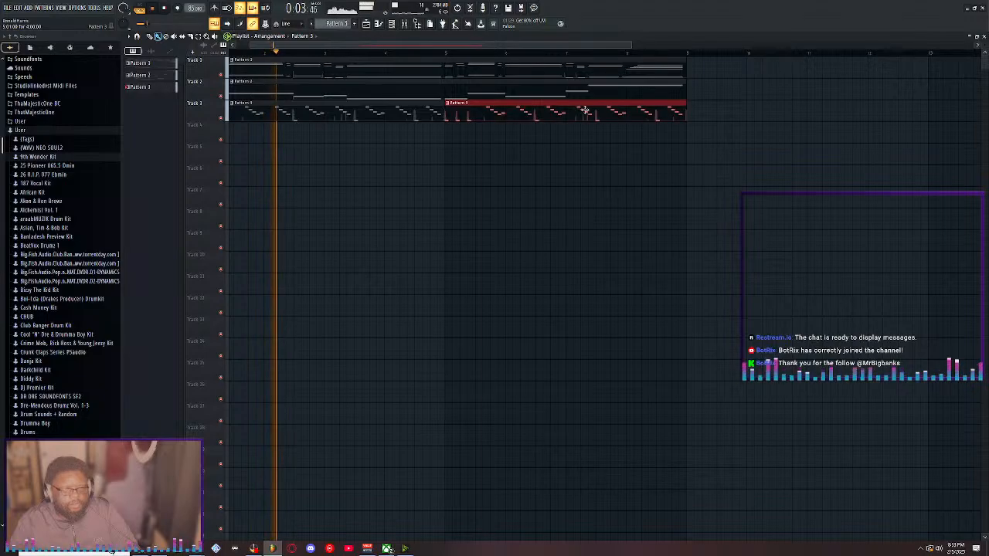
double_click(609, 37)
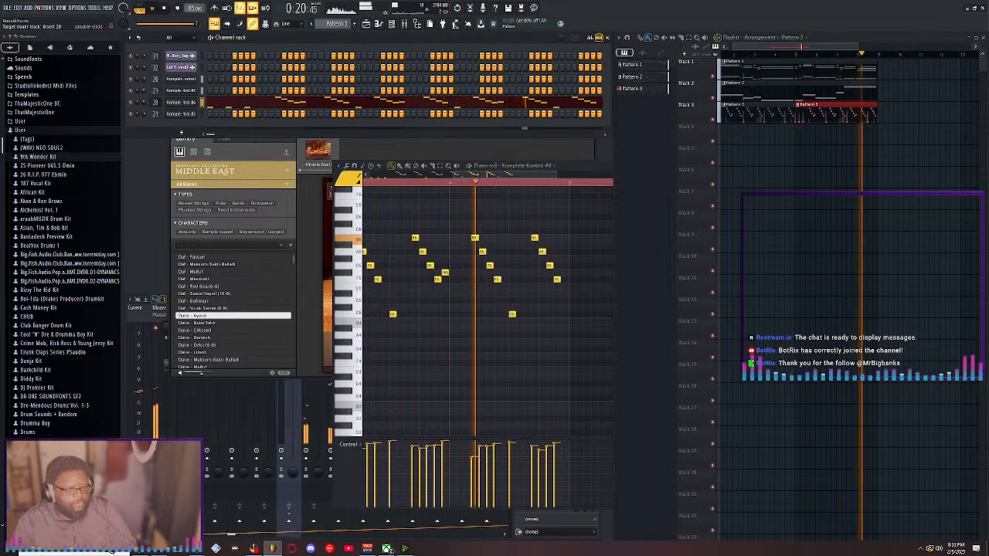
Play the arrangement while trying out melody ideas on the Komplete Kontrol #3 channel
double_click(156, 103)
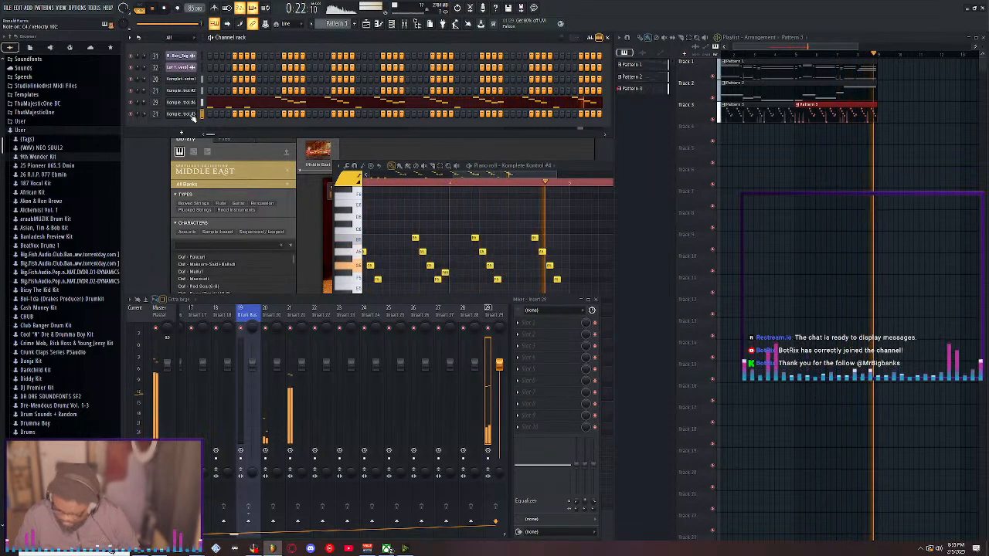
key(space)
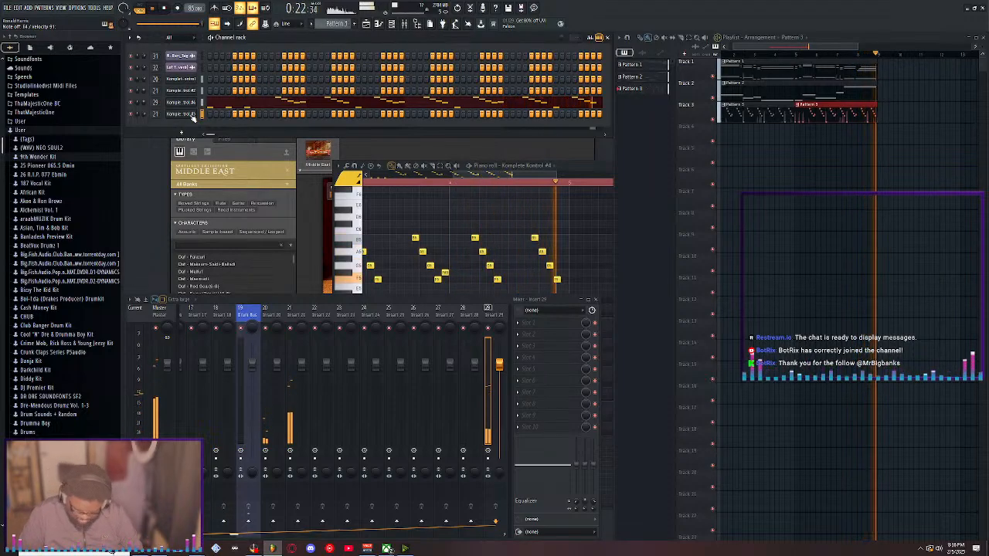
key(space)
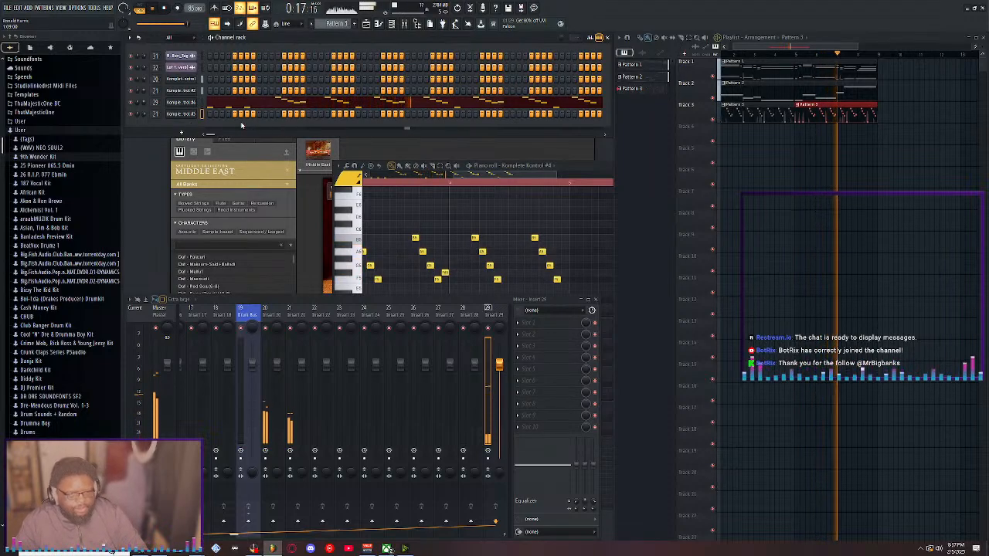
Clone the Komplete Kontrol #2 channel
right_click(180, 102)
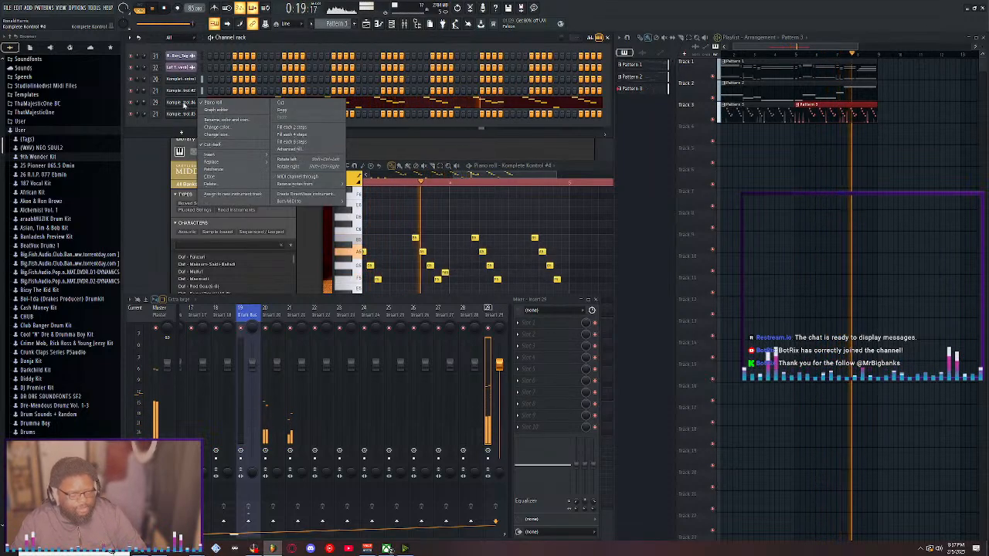
right_click(180, 90)
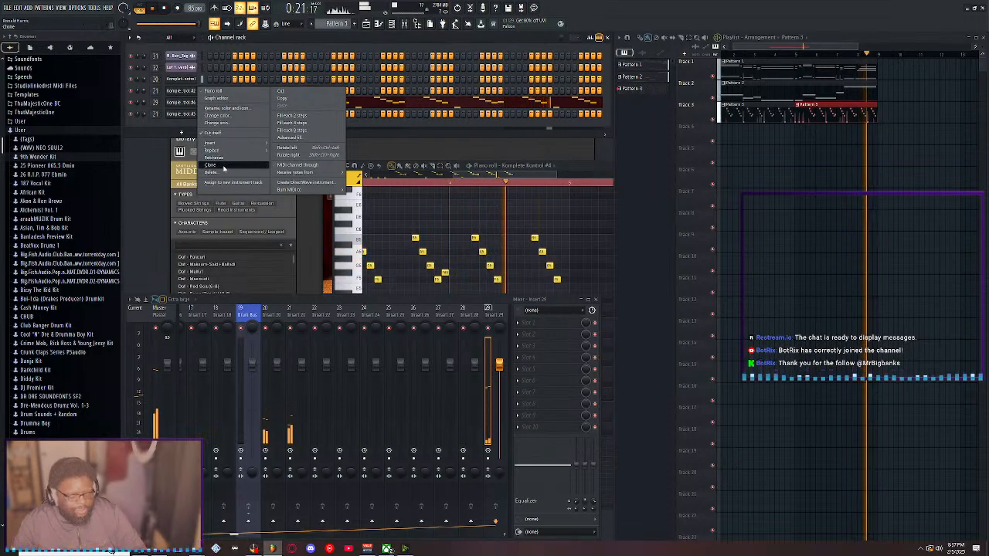
click(223, 168)
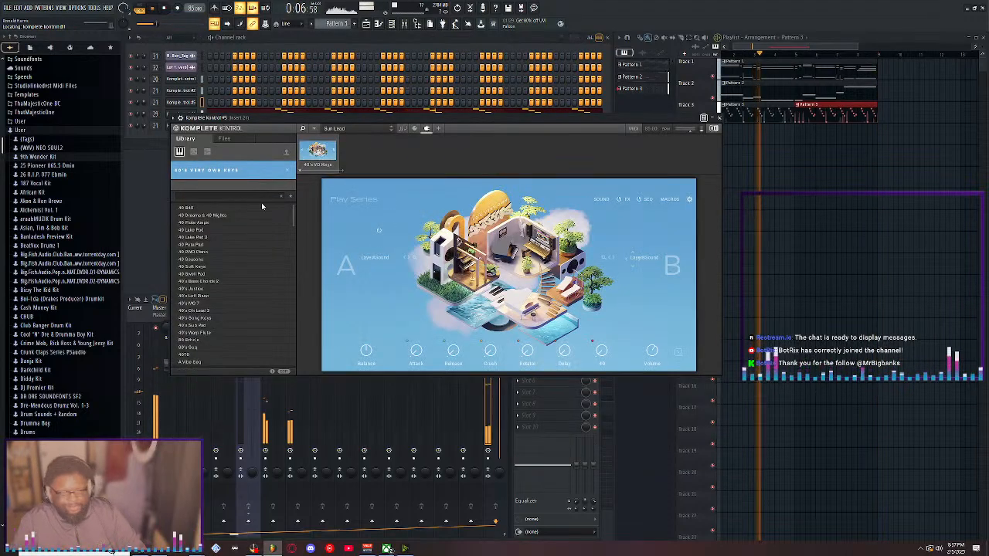
Browse all instruments in the cloned Komplete Kontrol and load the Brass Ensemble preset of Sym Brass Ens
click(286, 171)
scroll(232, 295, down, 10)
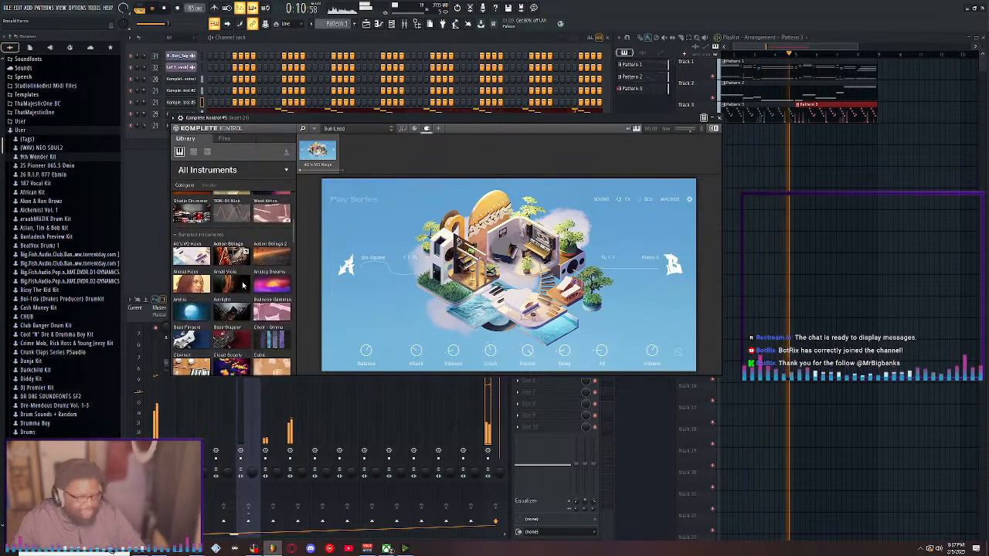
scroll(234, 295, down, 10)
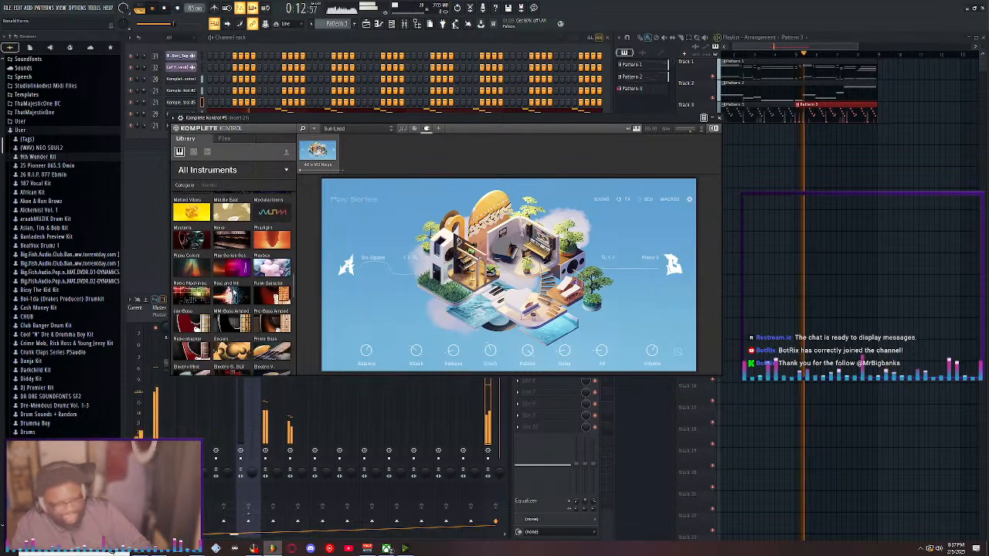
scroll(230, 292, down, 4)
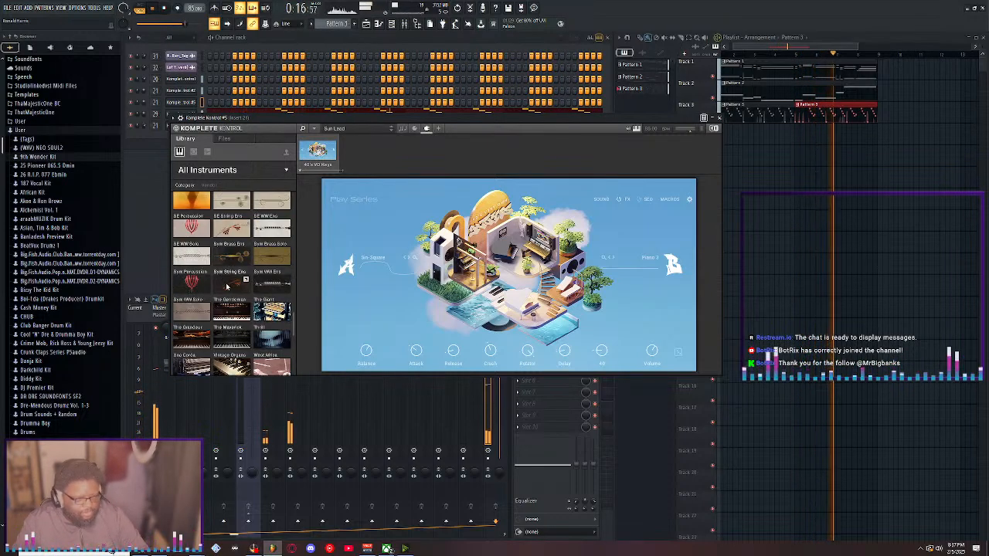
click(227, 287)
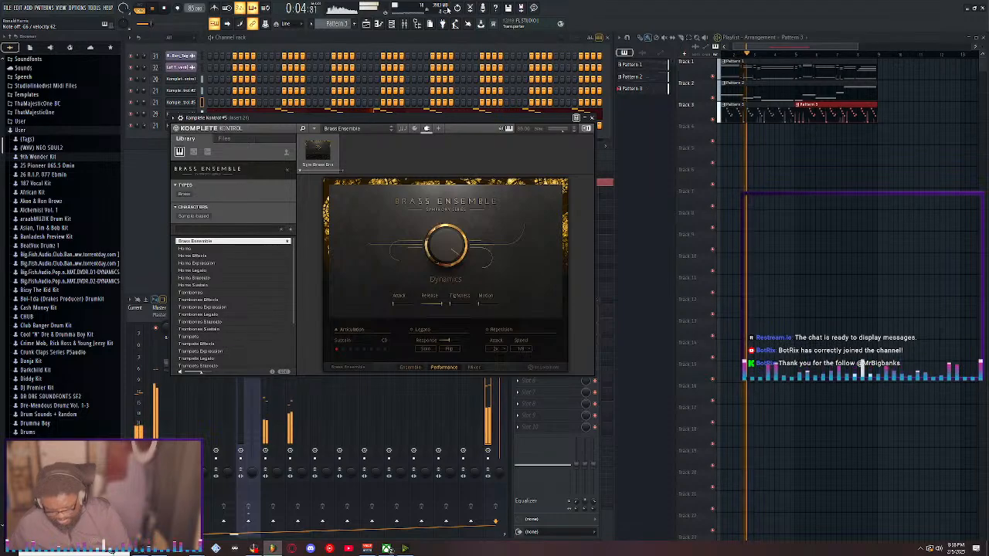
Play the arrangement from the start to rehearse the brass part against it
key(space)
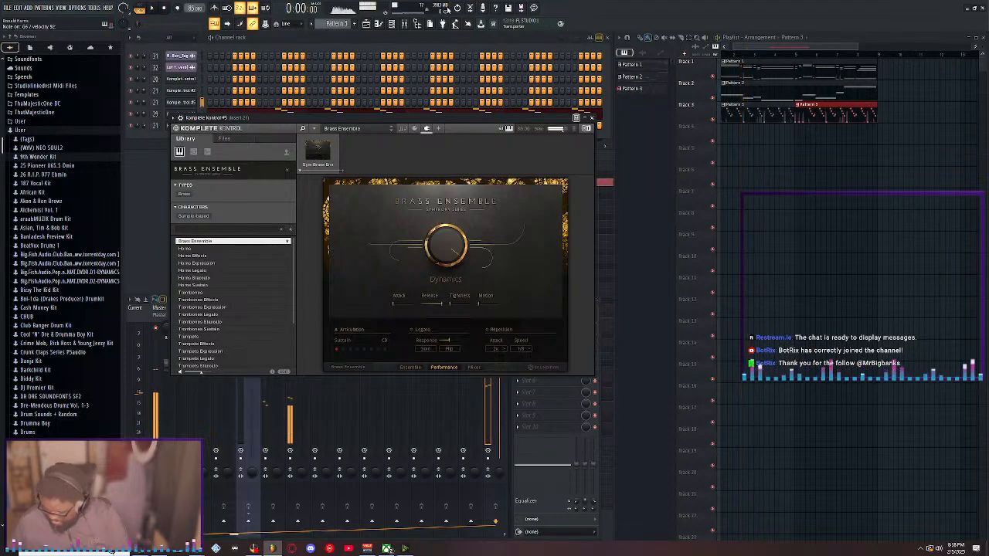
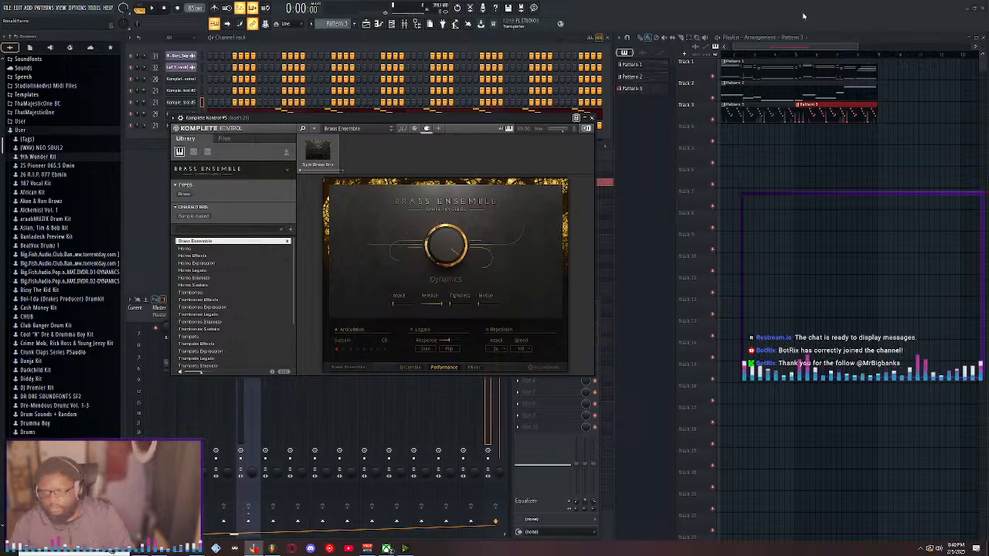
click(154, 8)
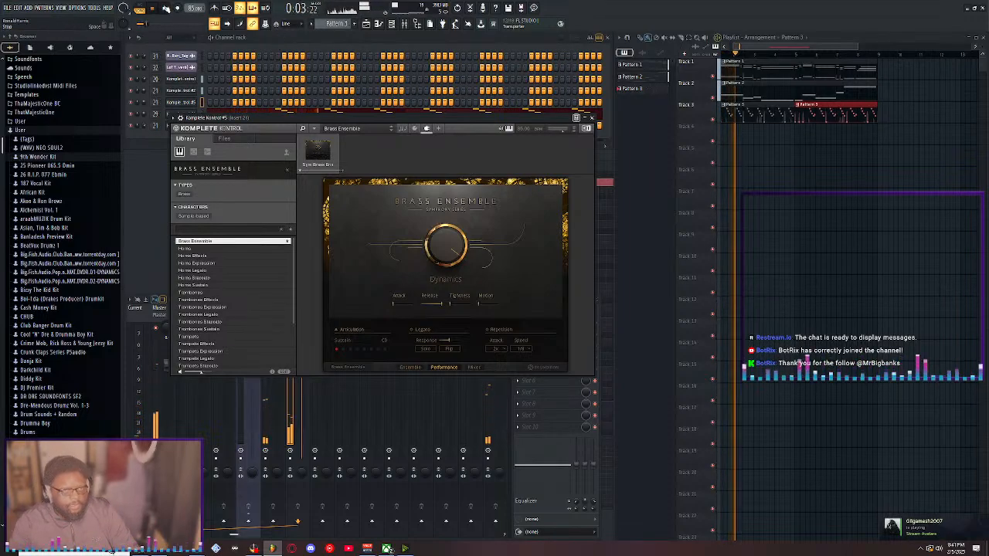
key(space)
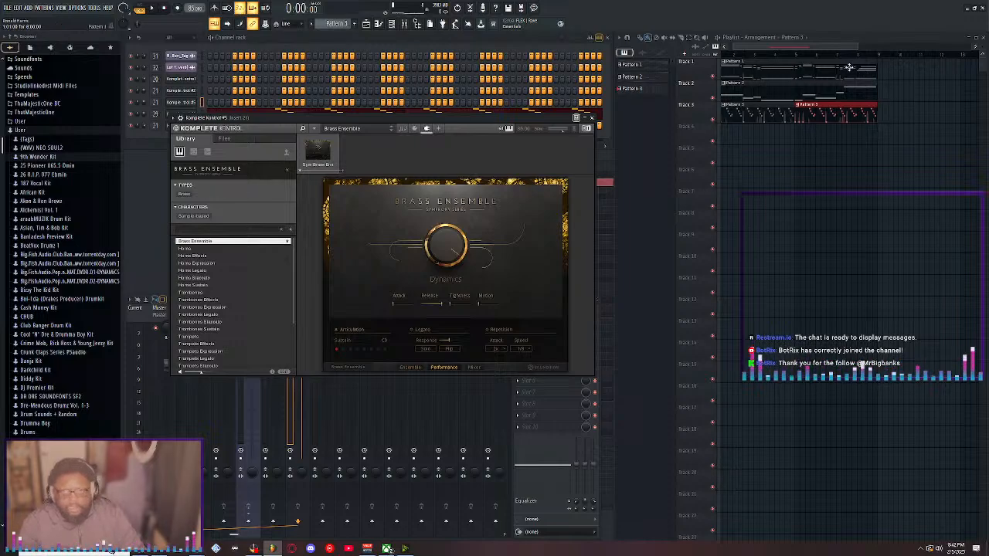
Select the eight bars of clips on playlist Tracks 1 to 3 as the playback range
drag(724, 58, 842, 68)
click(764, 59)
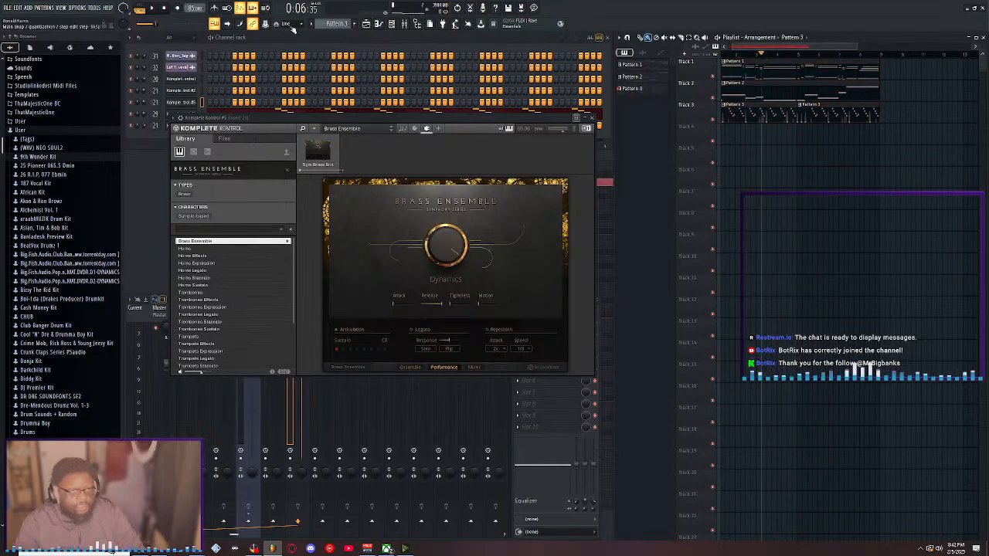
scroll(731, 60, down, 2)
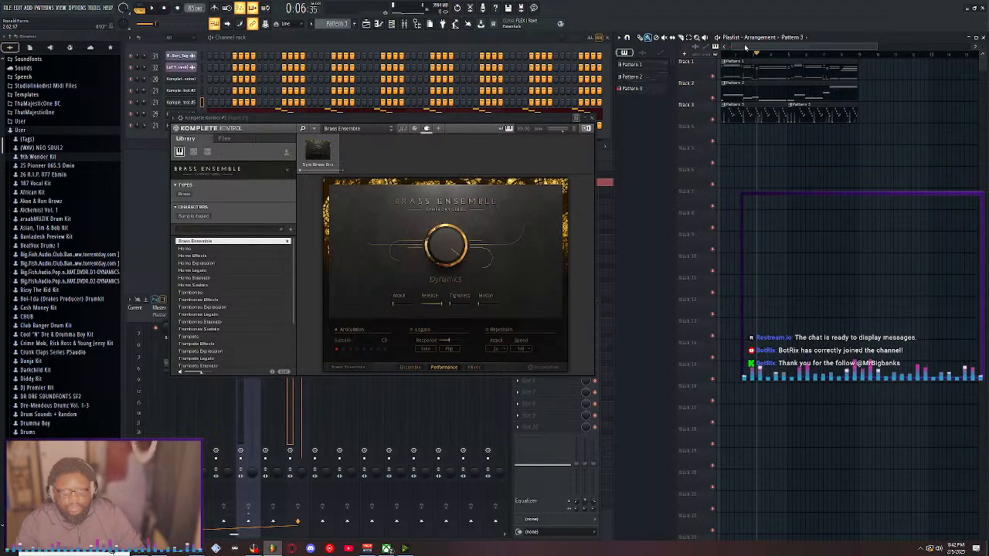
drag(726, 58, 847, 69)
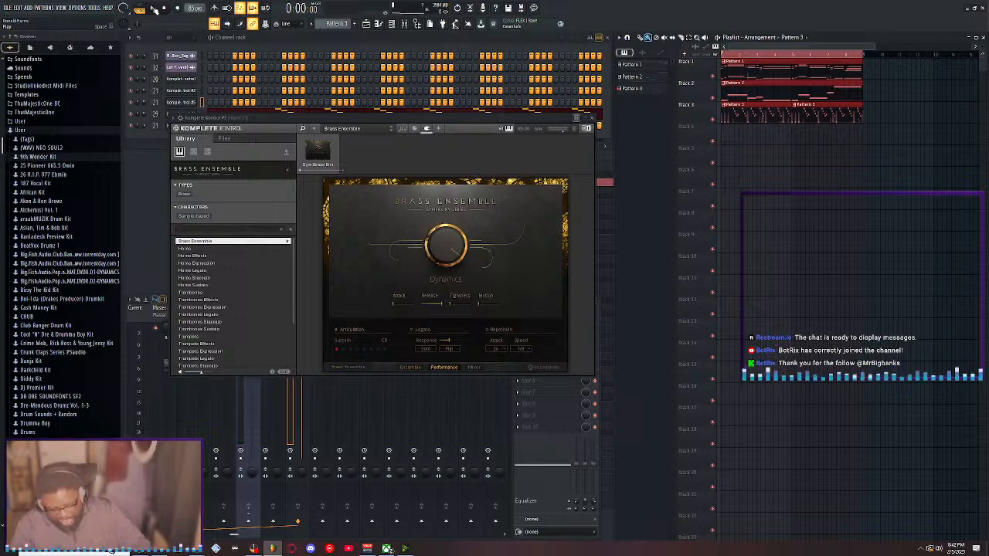
Arm recording for notes and automation, and place a new Pattern 4 at the start of playlist Track 4
click(177, 8)
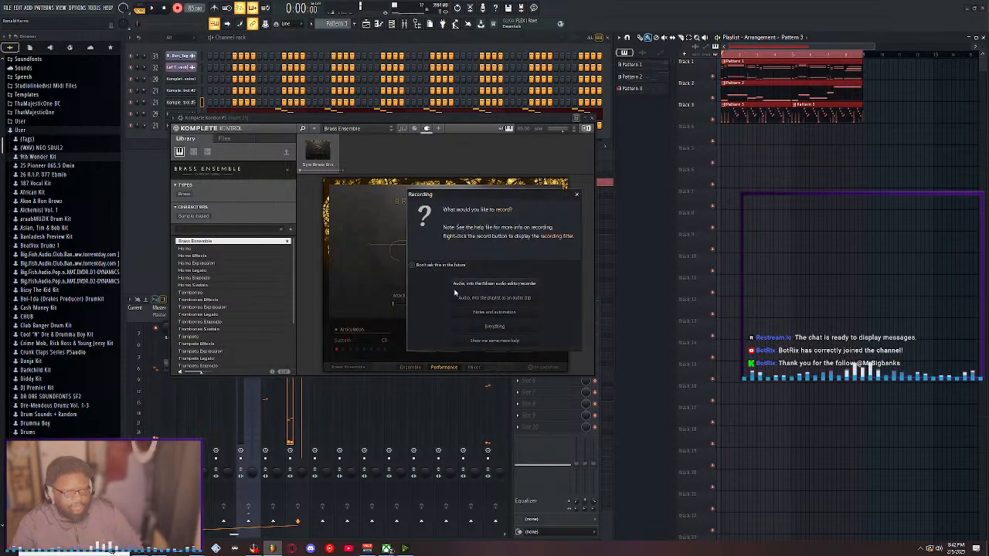
click(499, 312)
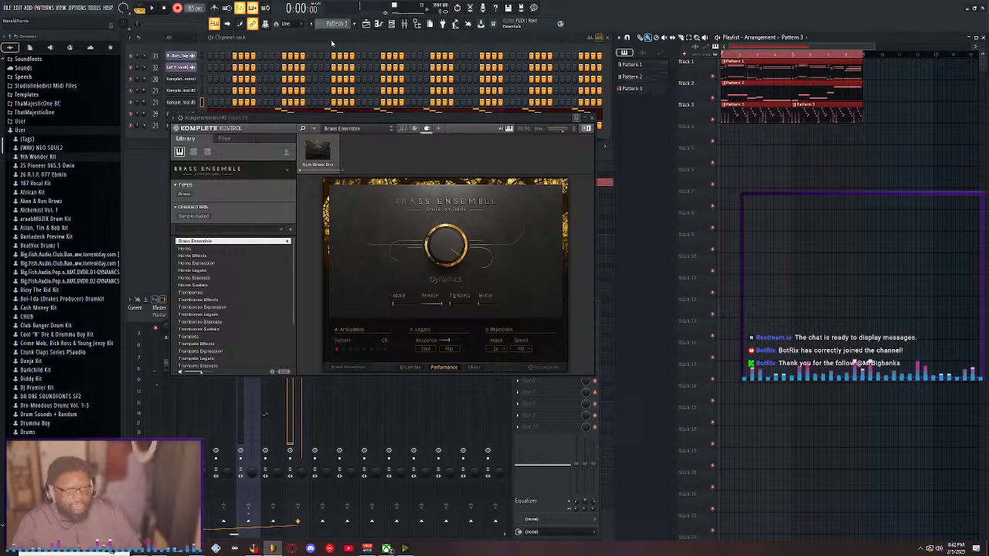
click(401, 47)
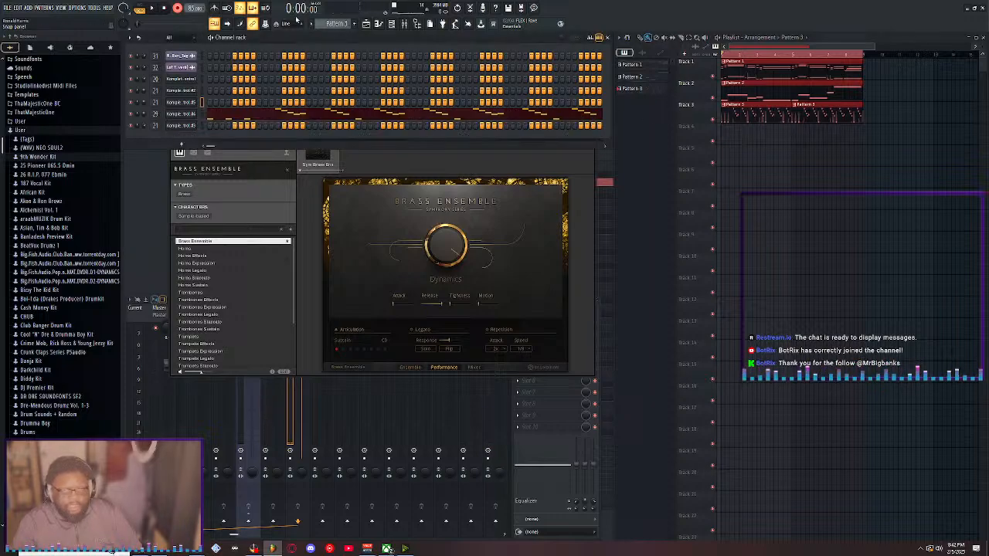
click(338, 23)
click(752, 139)
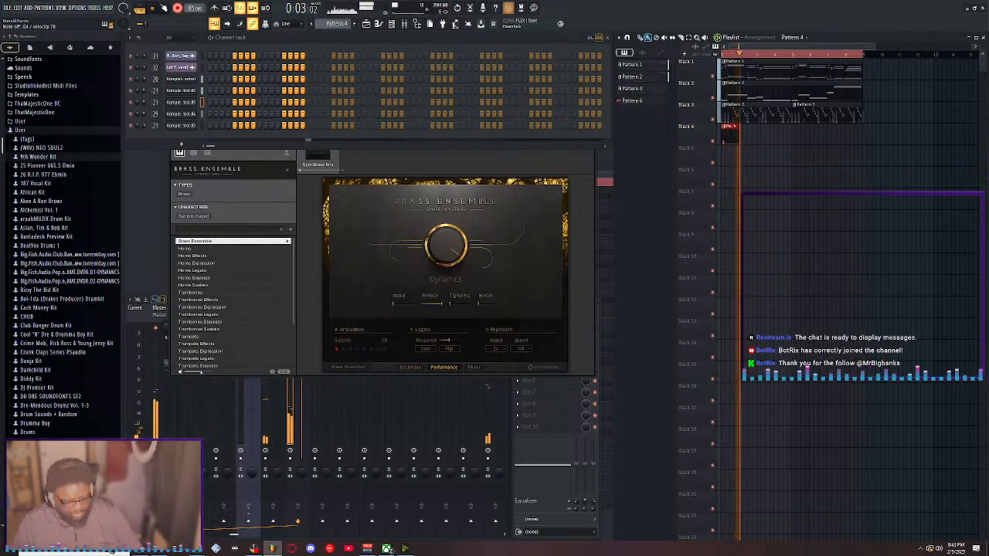
Undo the first brass take and record an eight-bar Brass Ensemble melody into Pattern 4
key(space)
key(ctrl+z)
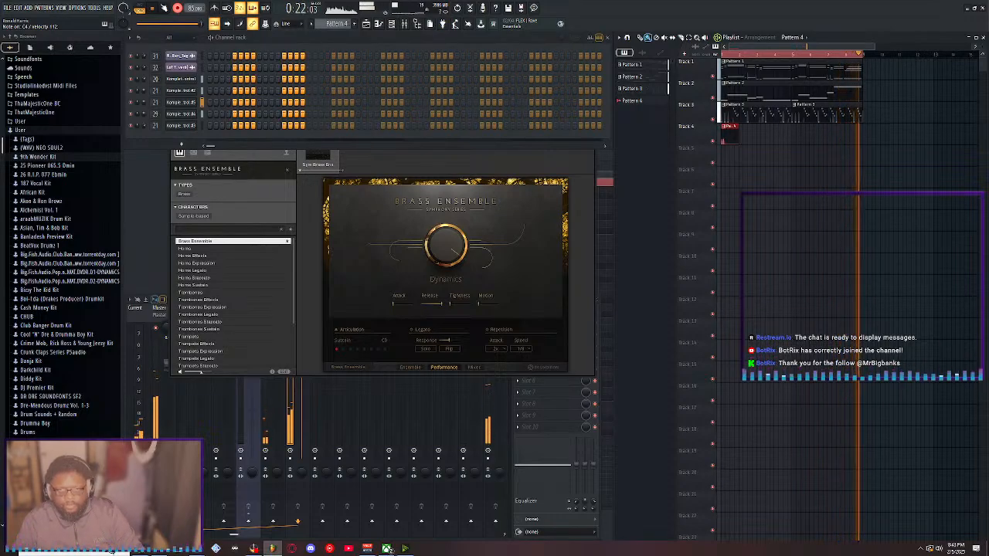
key(space)
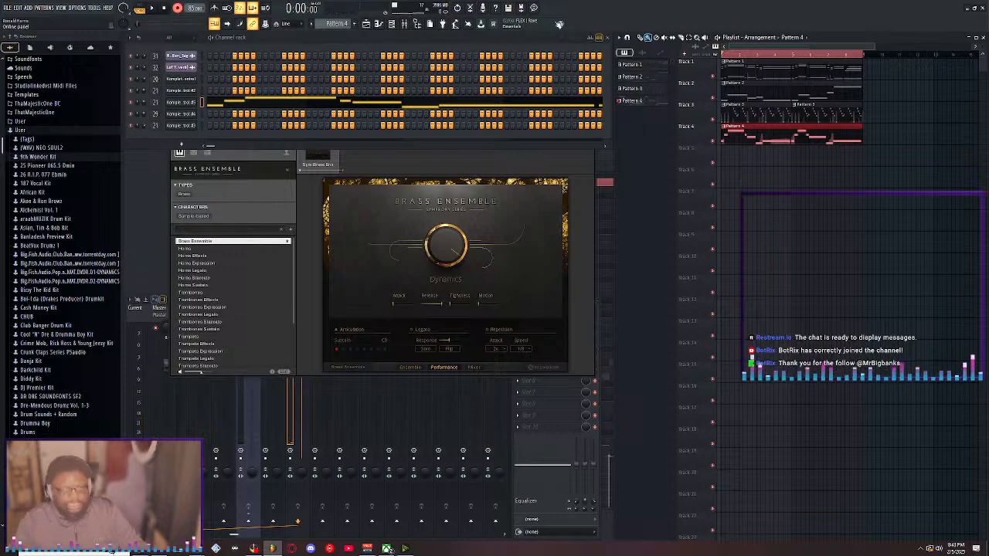
Quantize all notes of the recorded brass melody in Pattern 4 and turn recording off
double_click(763, 135)
scroll(450, 183, up, 3)
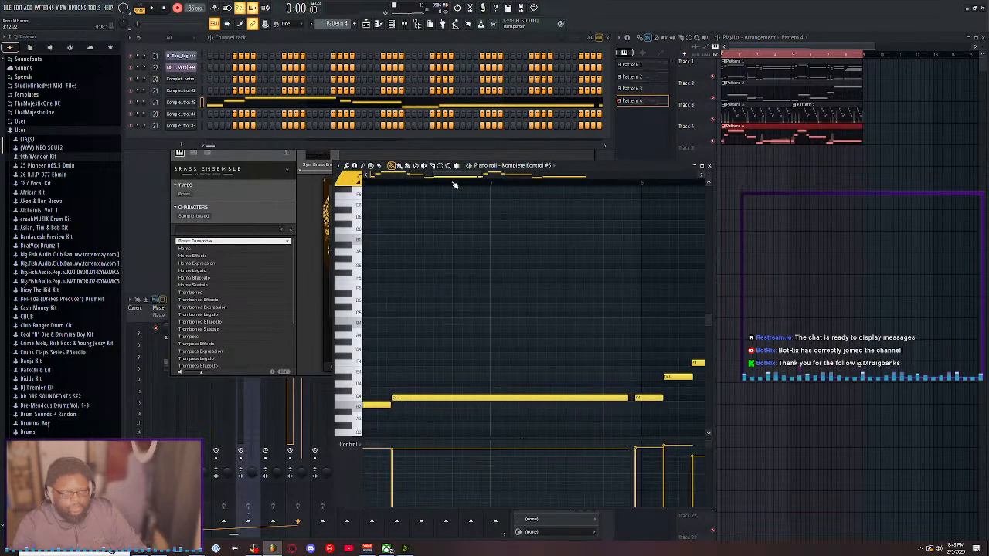
key(ctrl+a)
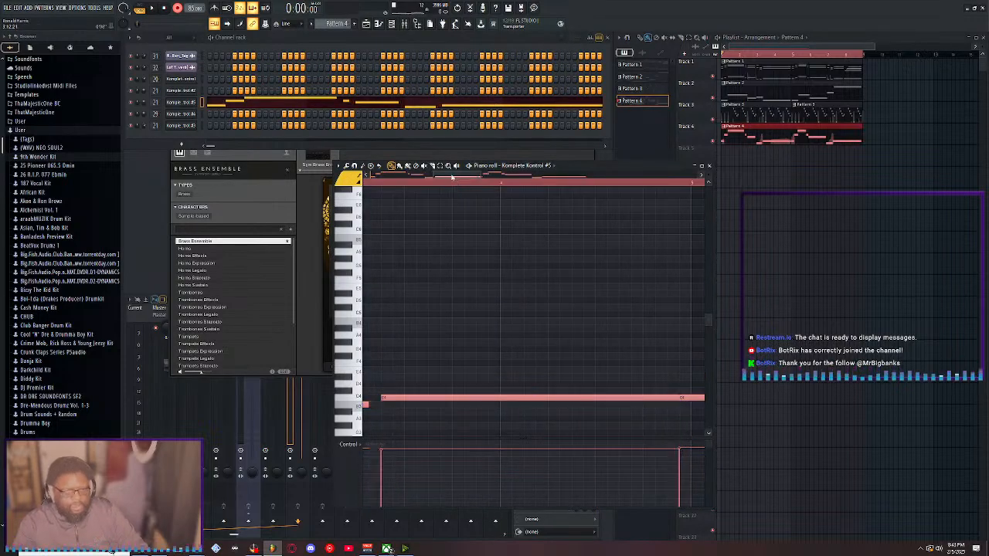
scroll(447, 177, down, 4)
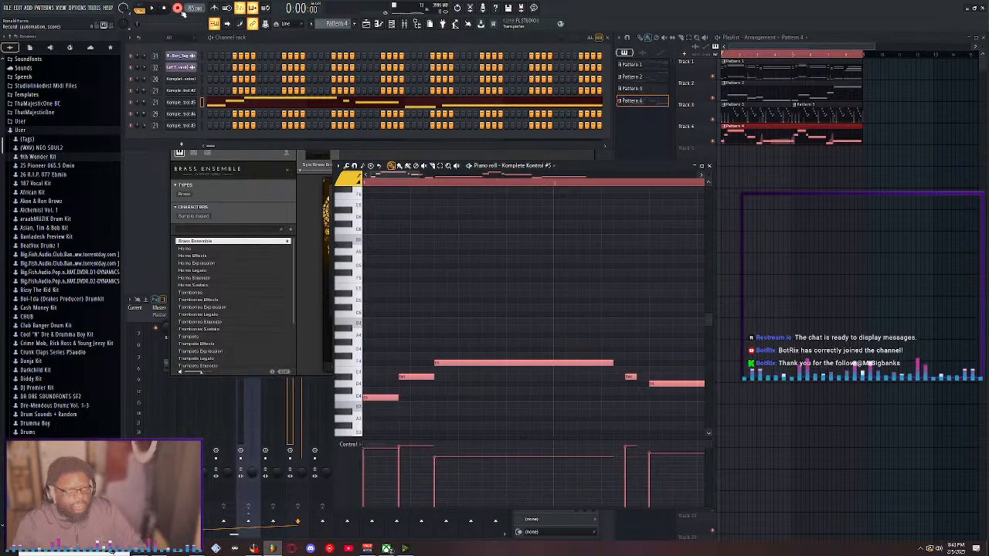
During playback, move the C4, D#4, F4, D#4 and D4 notes of the brass phrase one step later, starting it on bar 5
key(space)
scroll(403, 183, down, 1)
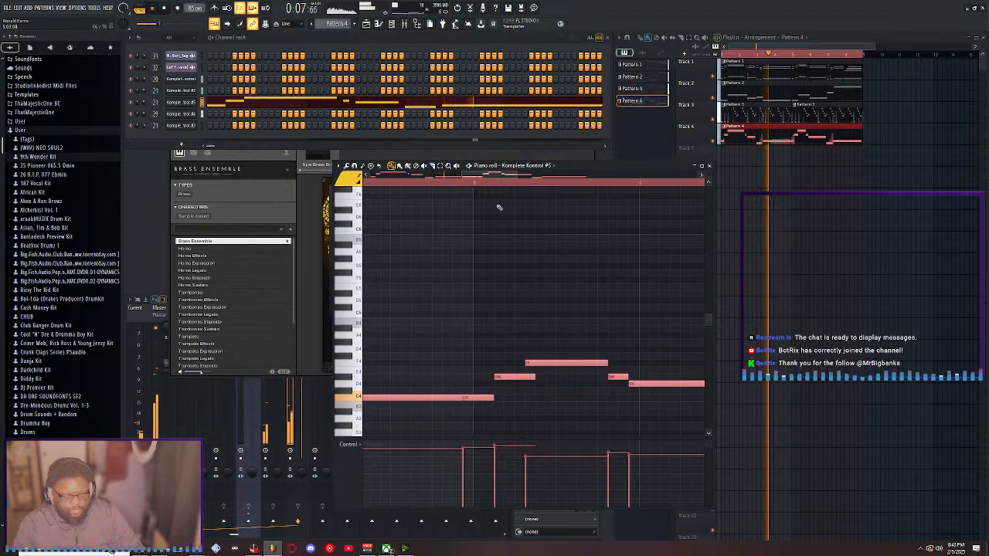
click(486, 348)
right_click(487, 348)
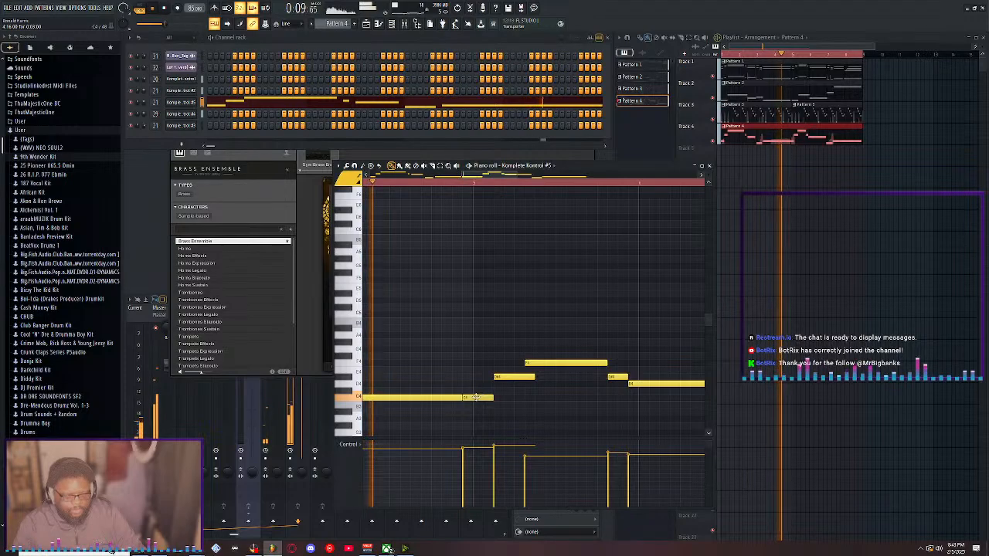
drag(473, 398, 551, 362)
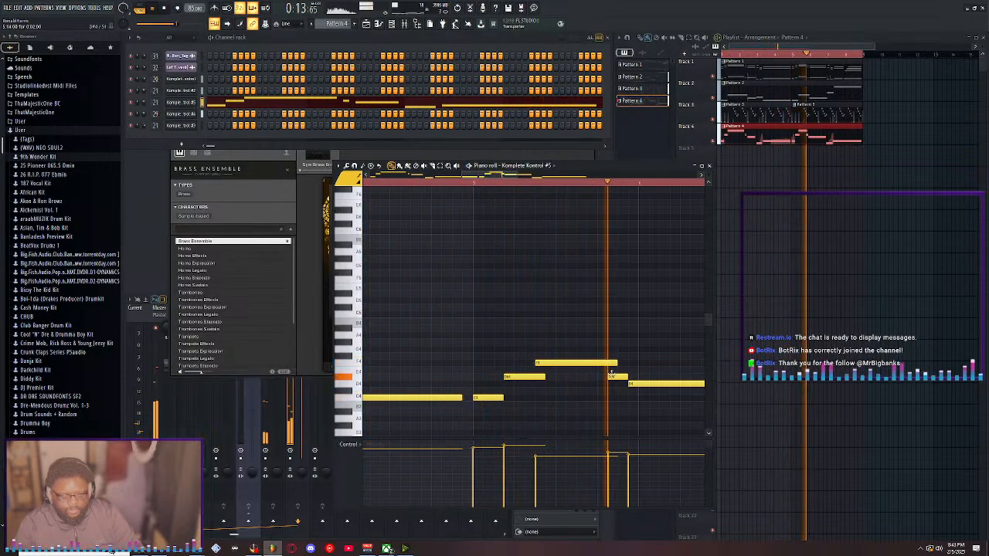
drag(611, 376, 621, 376)
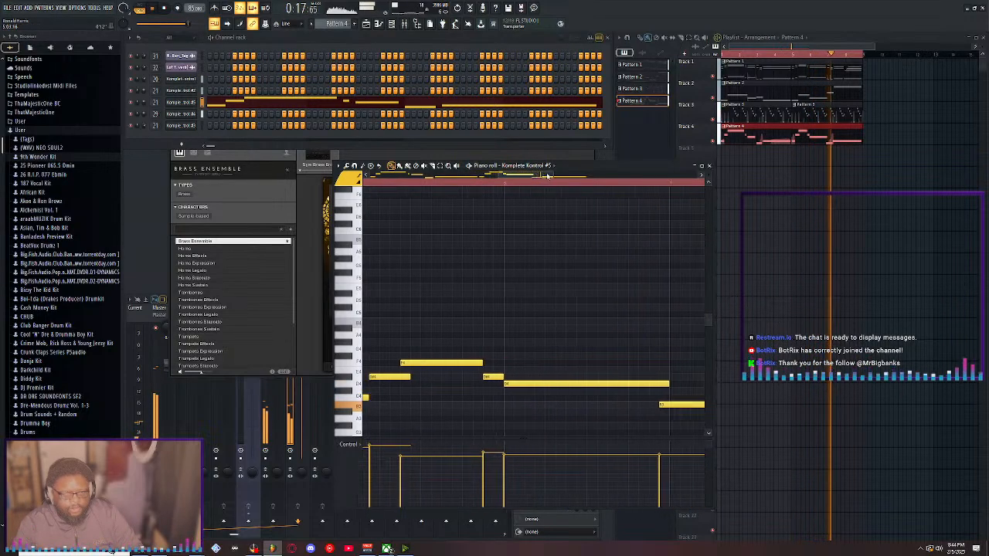
Align the closing B3 and C4 brass notes from bar 7 and adjust the last C4 to end one step before bar 9
drag(552, 404, 621, 399)
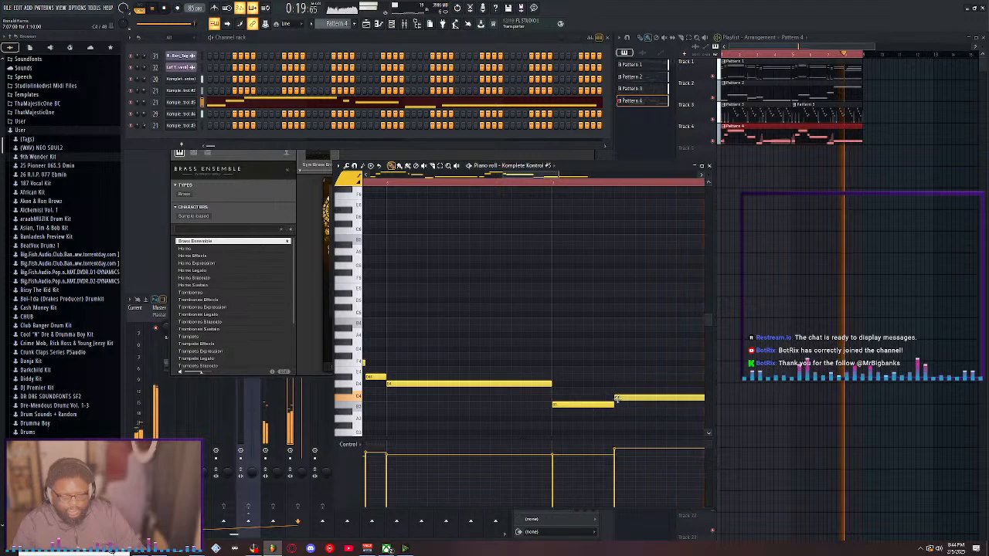
scroll(524, 184, down, 5)
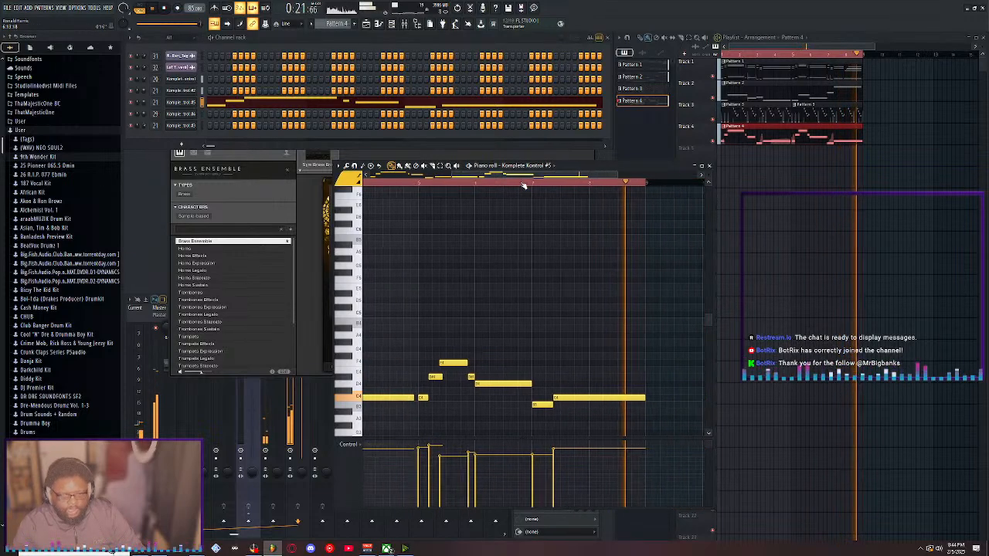
drag(643, 399, 636, 399)
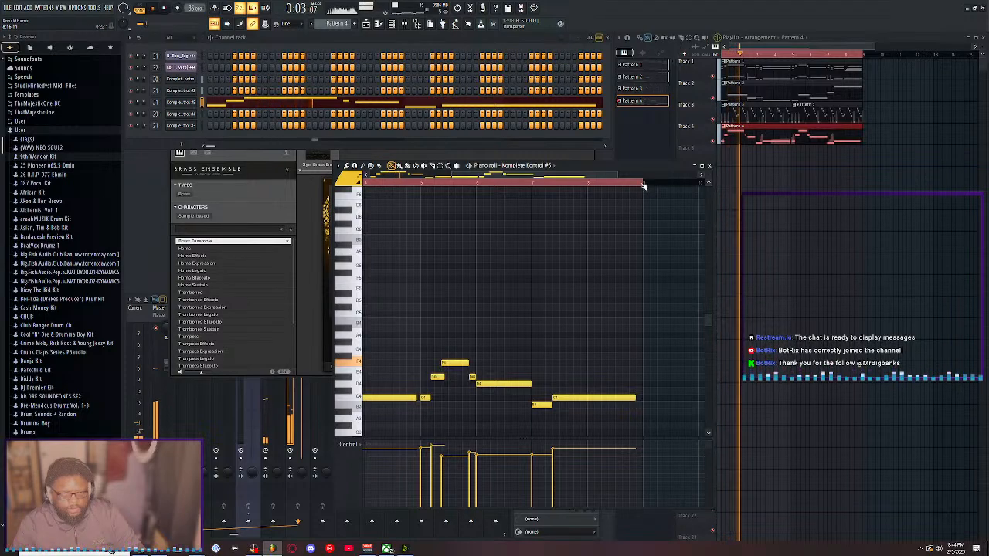
scroll(642, 185, up, 4)
scroll(642, 186, up, 1)
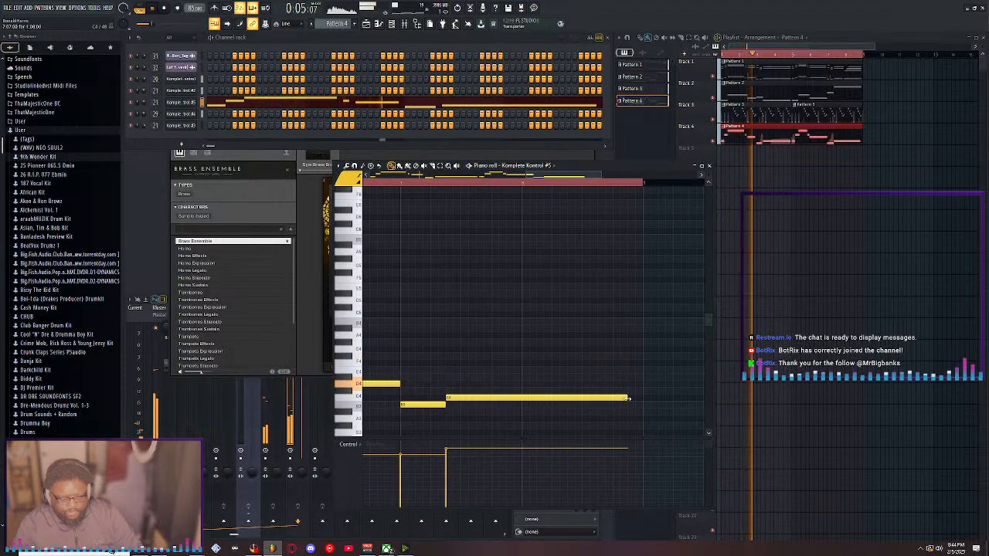
drag(627, 399, 636, 398)
drag(585, 177, 378, 174)
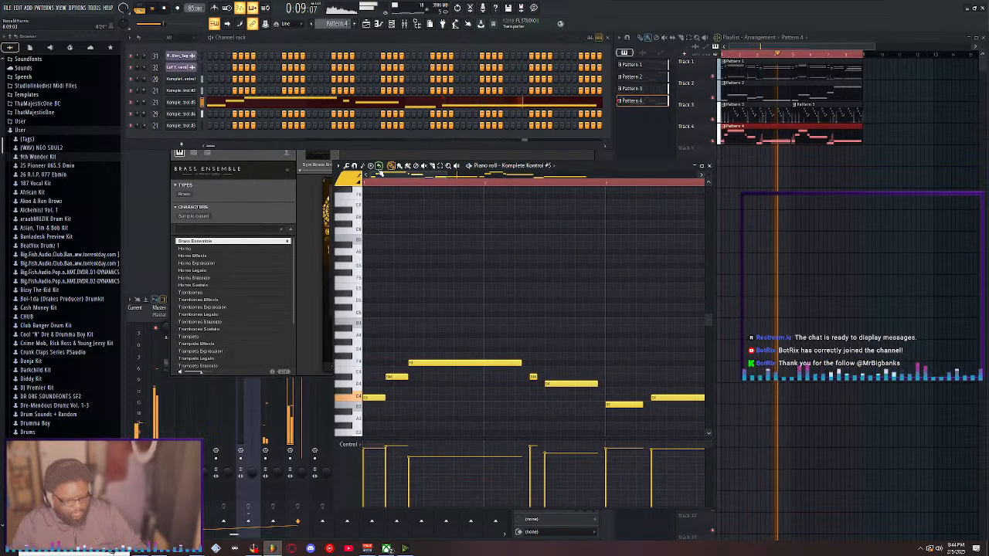
Stop playback, arm recording for notes and automation, and reopen Pattern 4's brass part in the piano roll
key(ctrl+a)
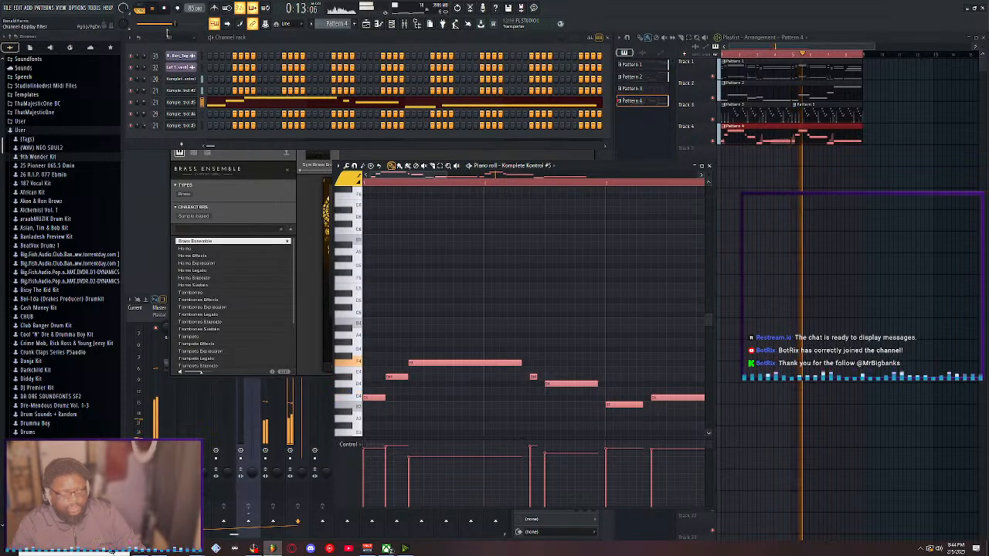
click(165, 7)
click(177, 8)
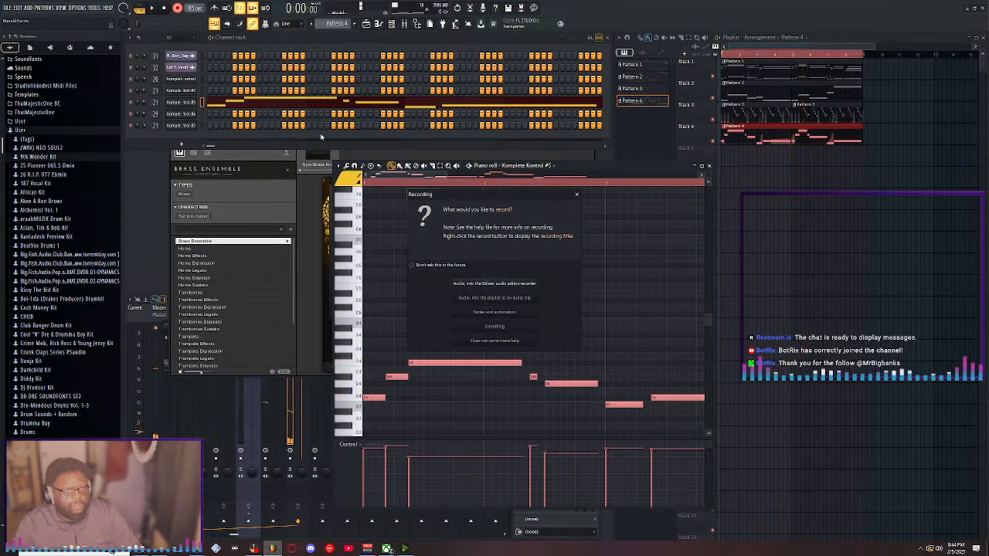
click(493, 313)
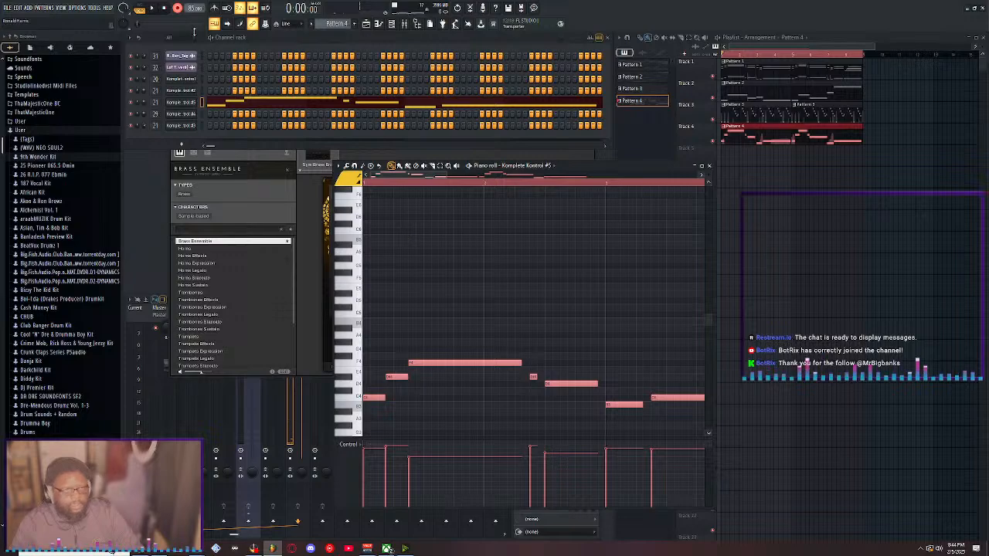
click(709, 167)
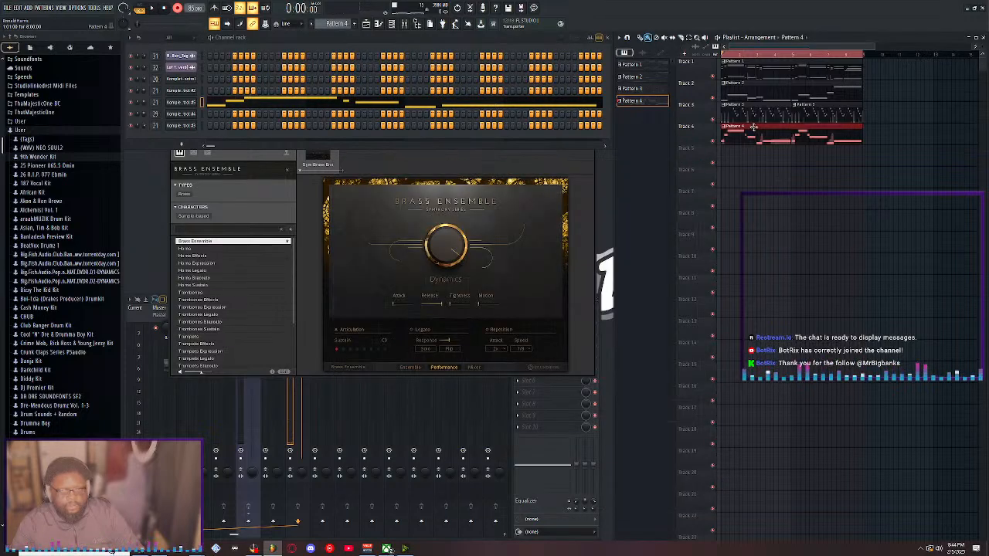
double_click(754, 127)
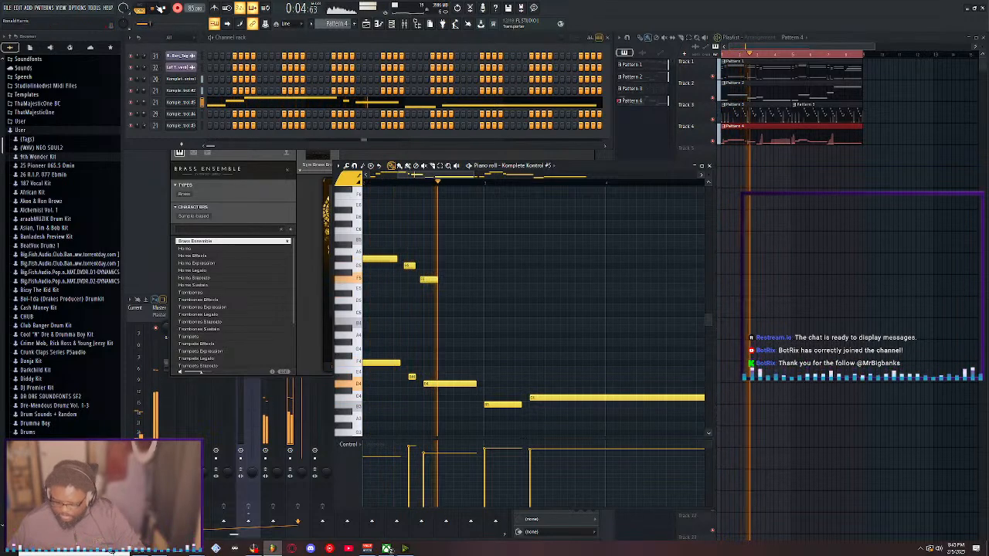
Record a first upper harmony take over the brass melody and delete its notes
key(space)
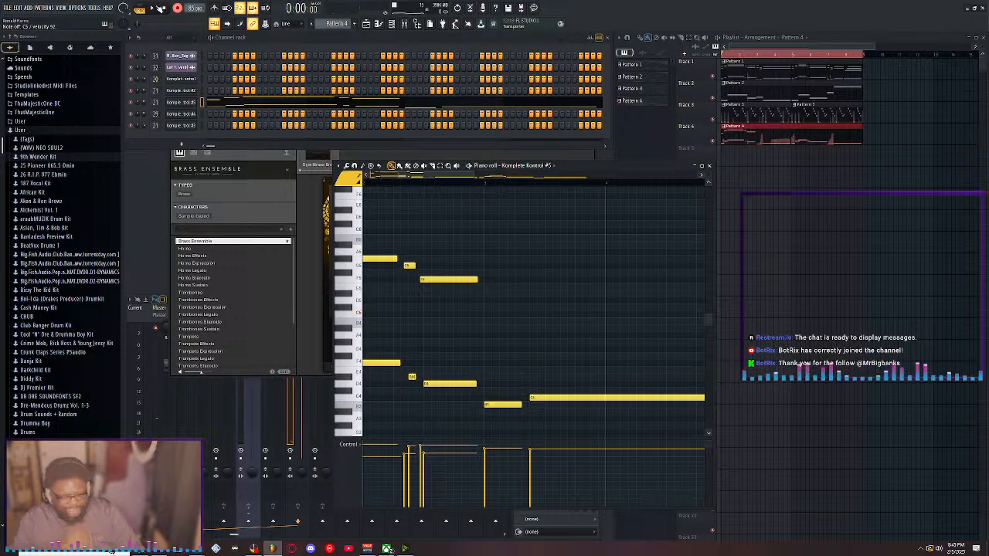
key(ctrl+z)
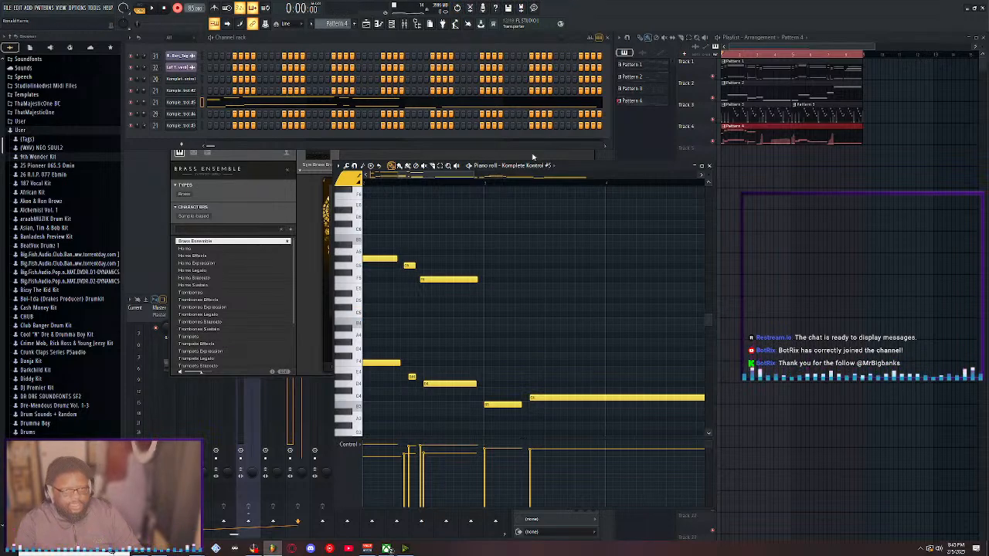
scroll(458, 180, left, 4)
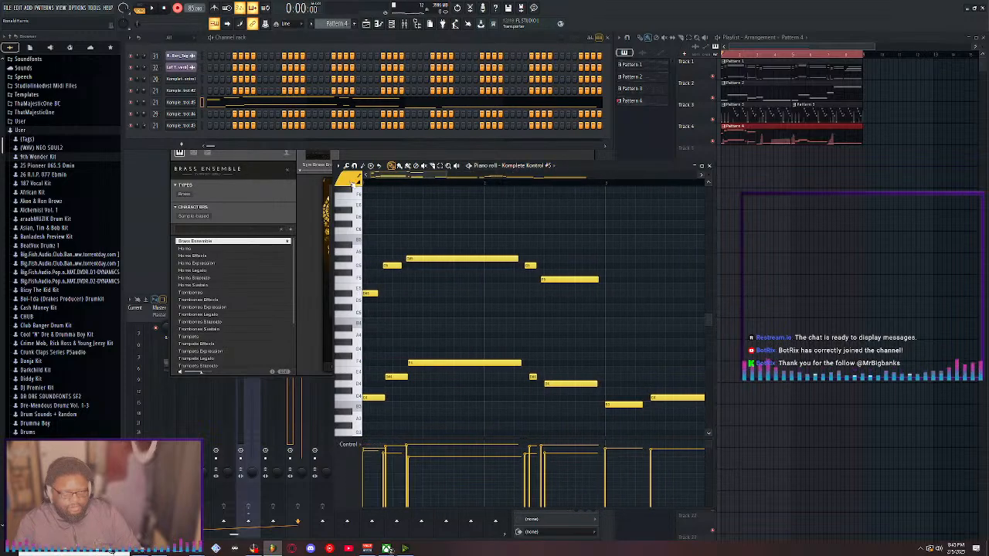
drag(652, 318, 337, 237)
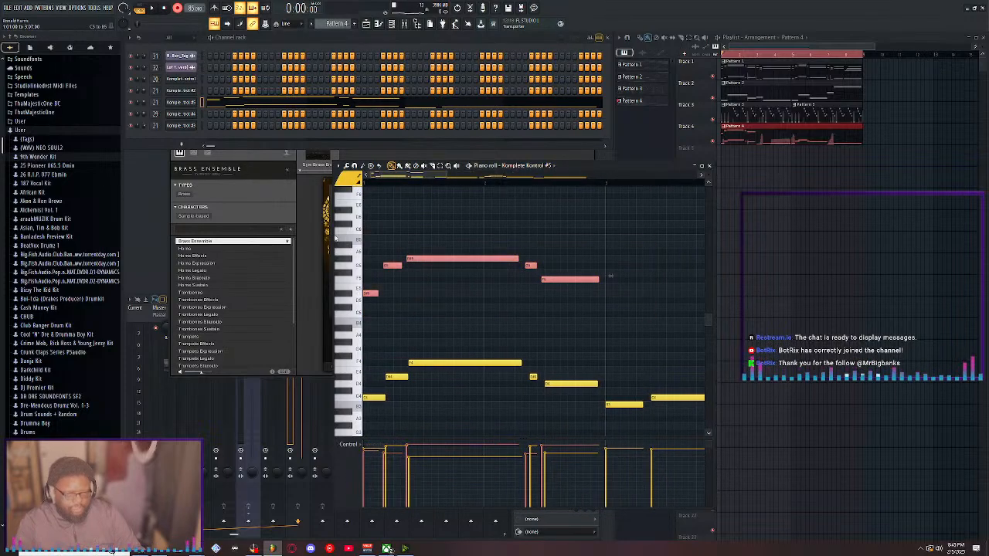
key(Delete)
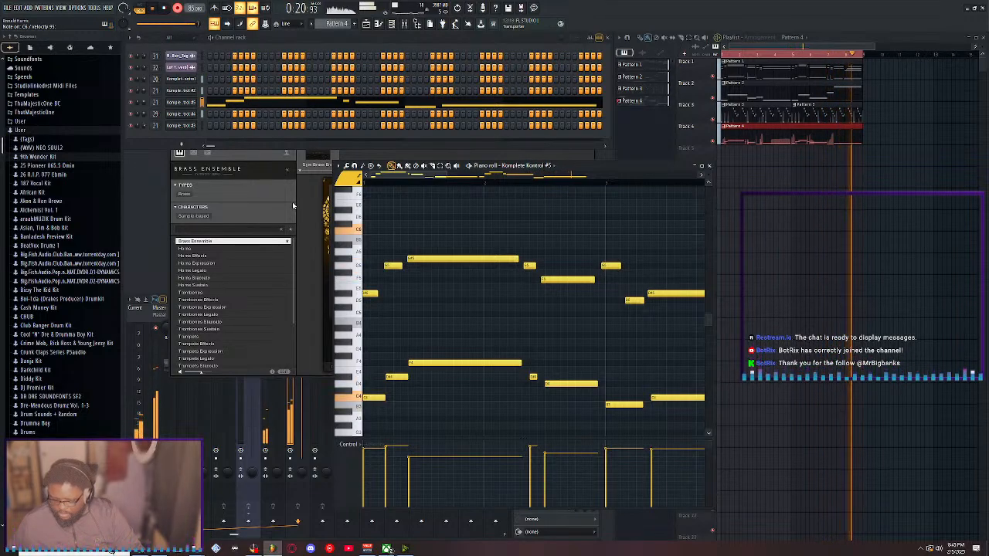
Record an eight-bar upper harmony above the brass melody in Pattern 4 and turn recording off
key(space)
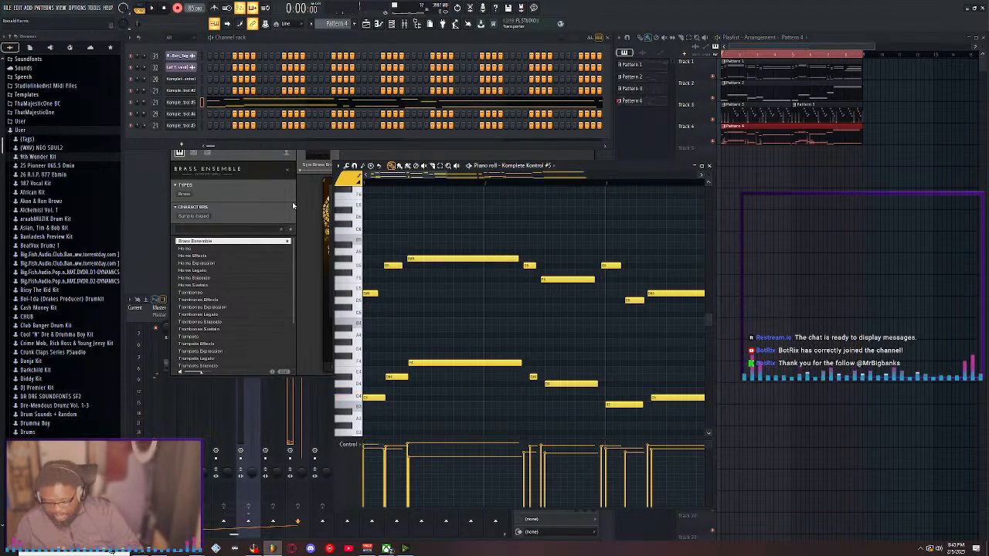
drag(433, 176, 541, 173)
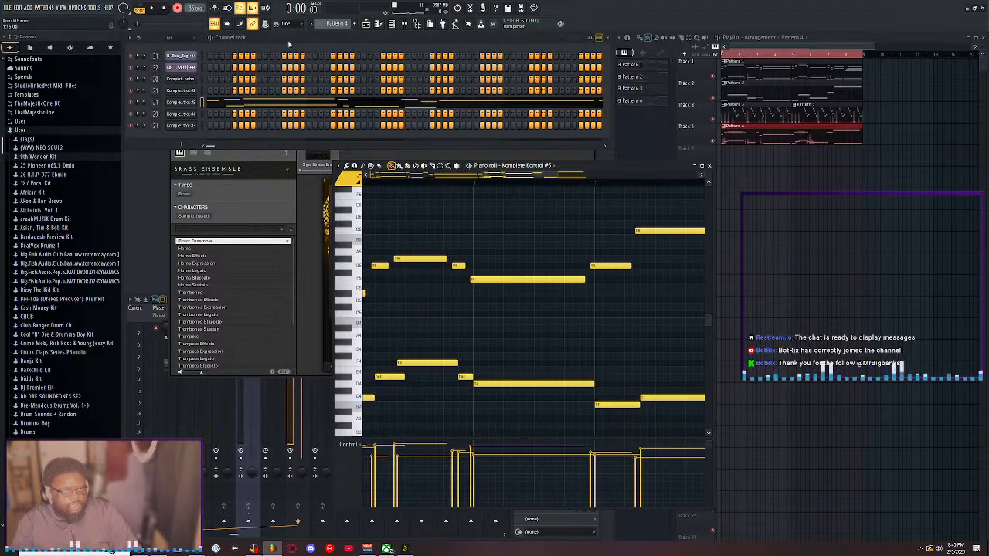
click(177, 8)
Play back the brass part and quantize only the notes of the upper harmony
key(space)
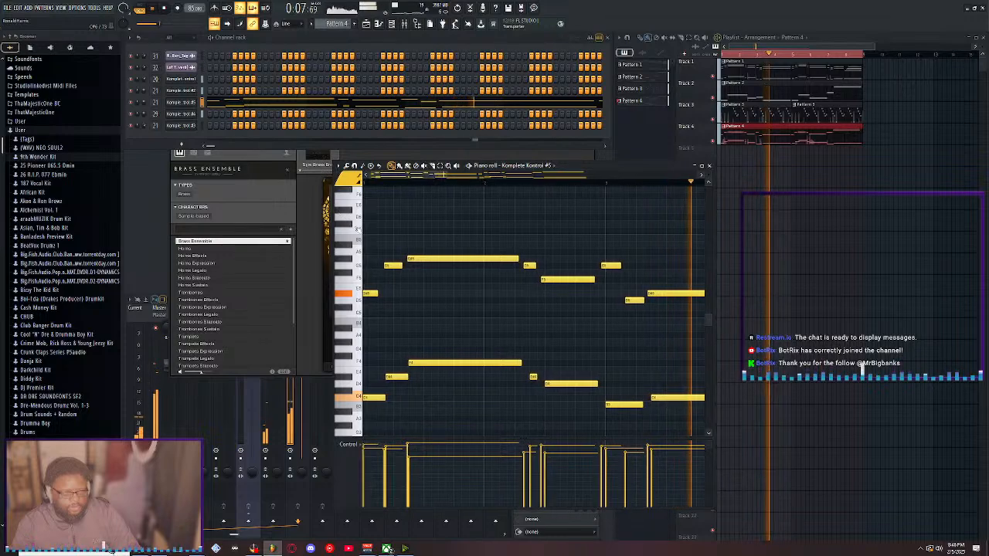
drag(357, 230, 342, 318)
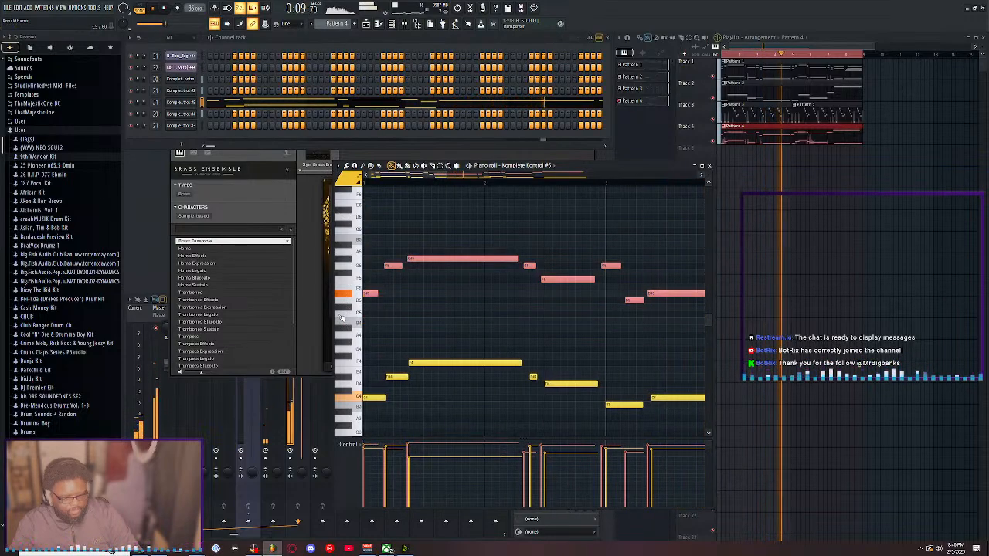
key(ctrl+q)
key(space)
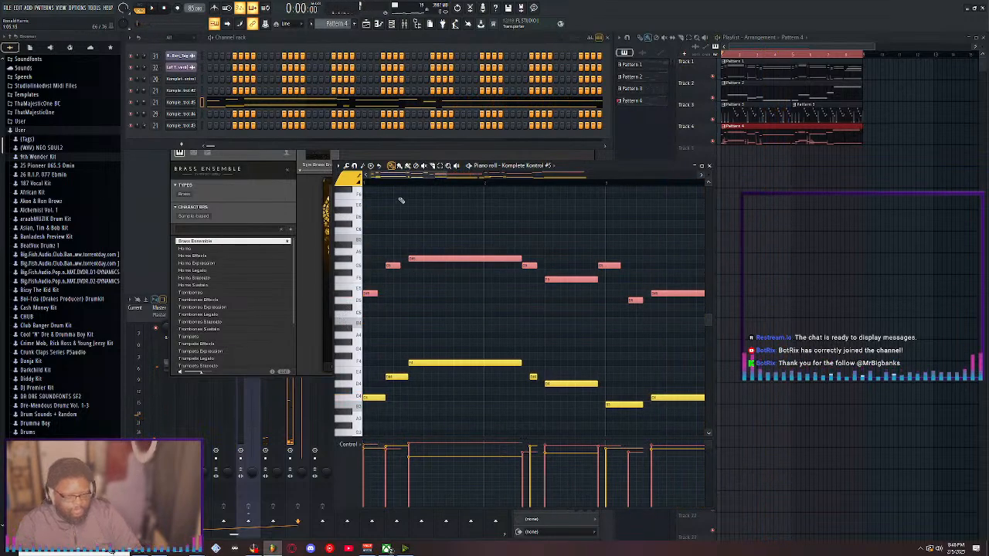
drag(454, 177, 336, 180)
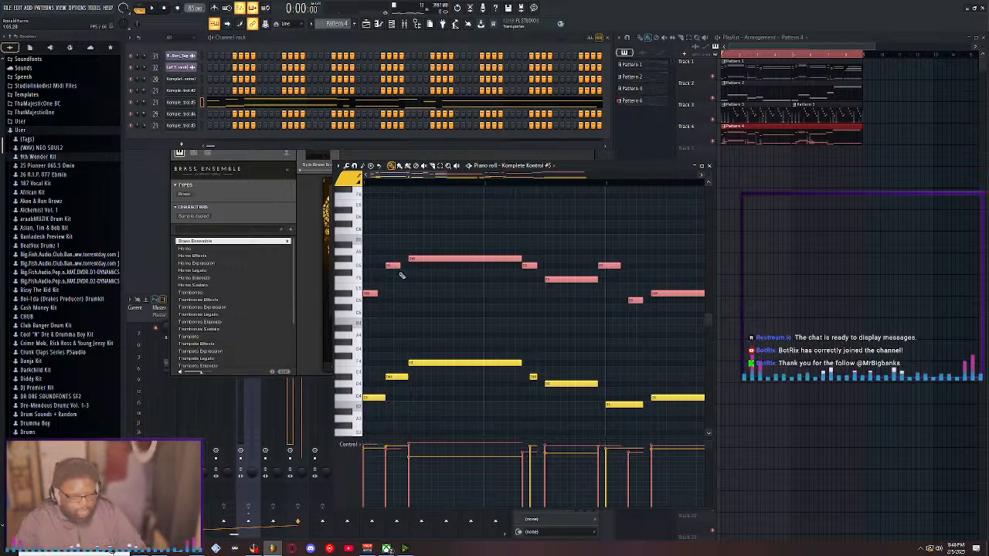
Lengthen the opening D#5 and G5 harmony notes, start the short G5 one step later, and move the following G5 onto bar 3
click(399, 294)
right_click(401, 295)
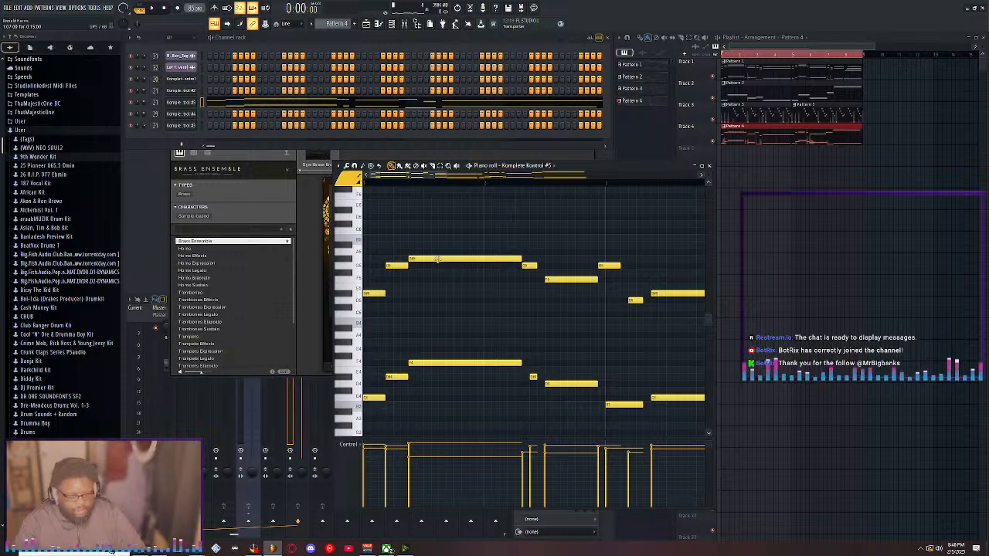
key(space)
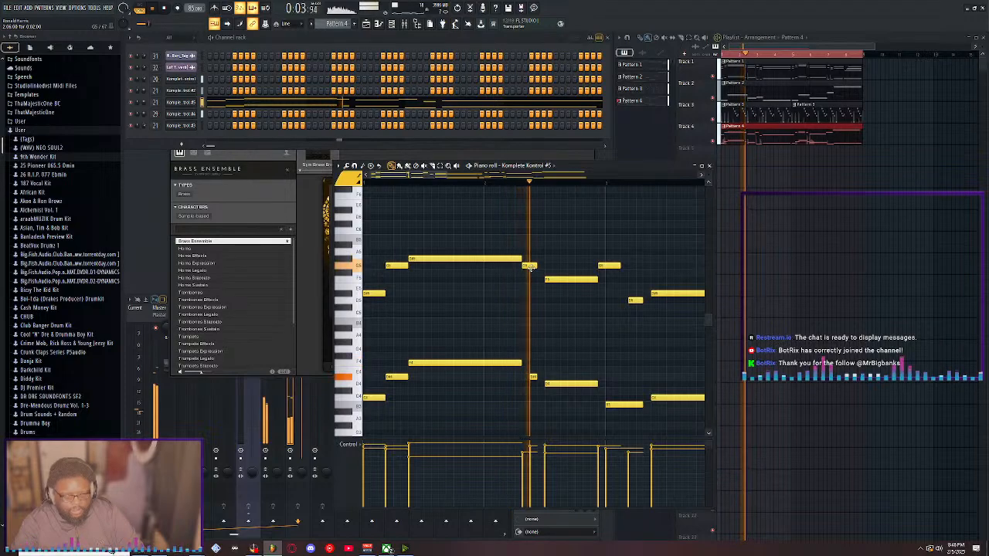
key(space)
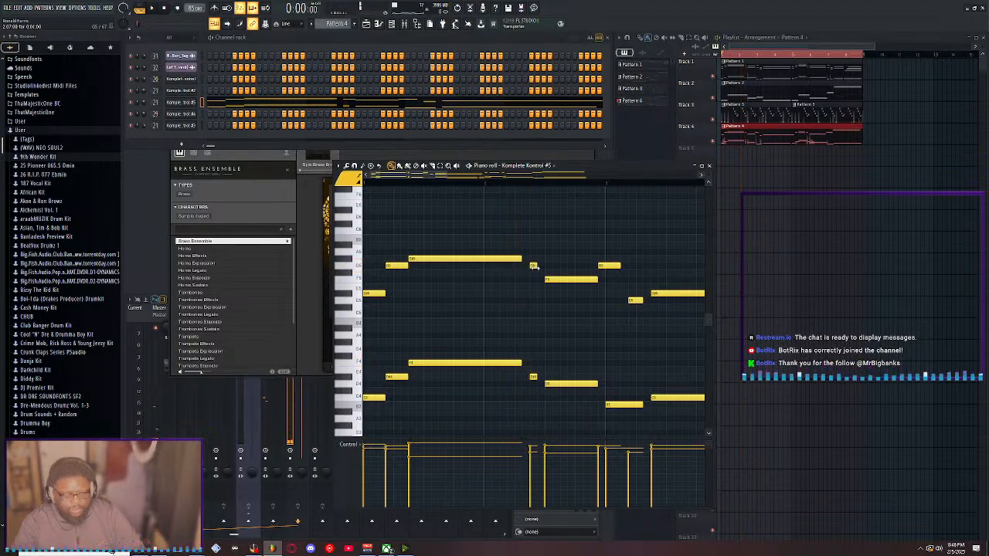
drag(614, 268, 623, 269)
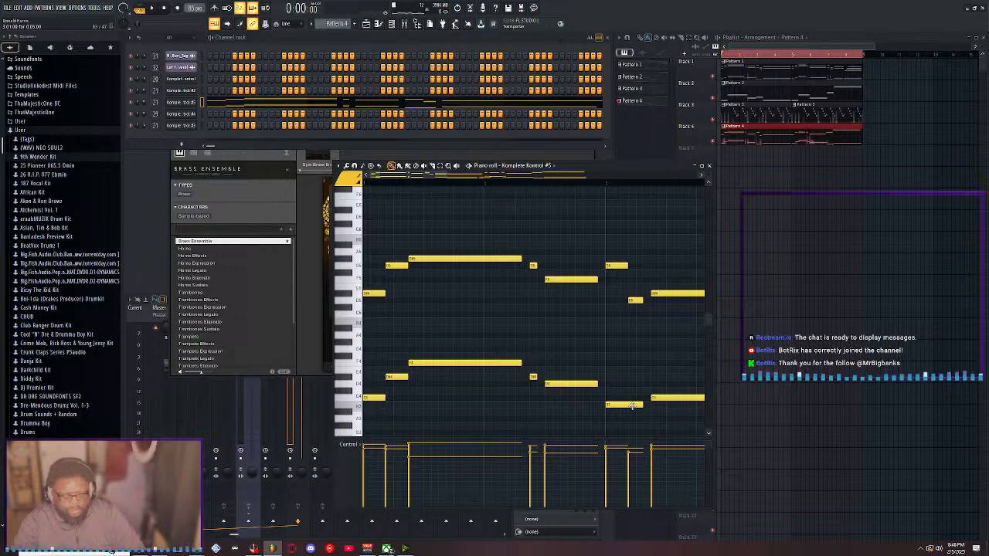
During playback, align the bar 5 D#5, G#5 and G5 harmony notes with the melody and shorten the melody's D#4 by one step
key(space)
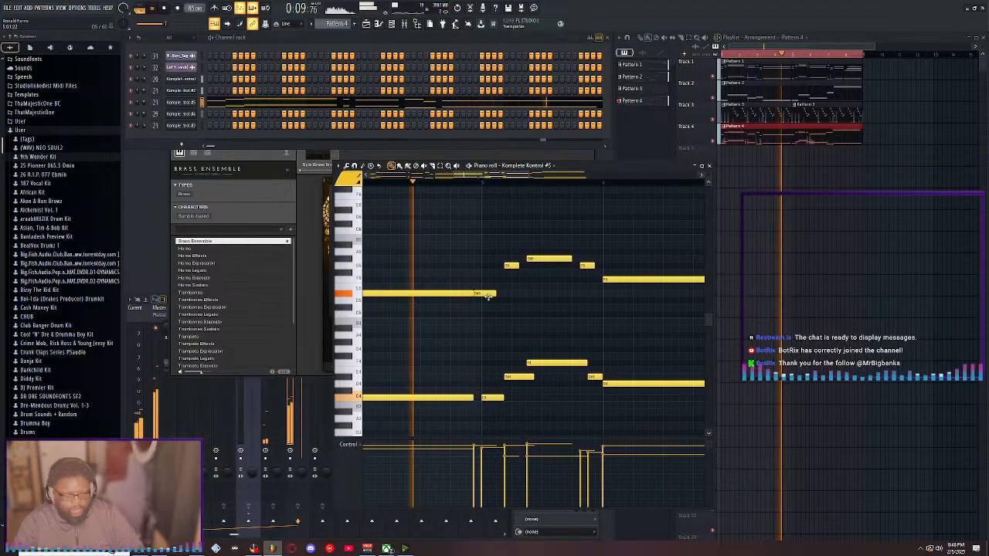
drag(488, 296, 496, 296)
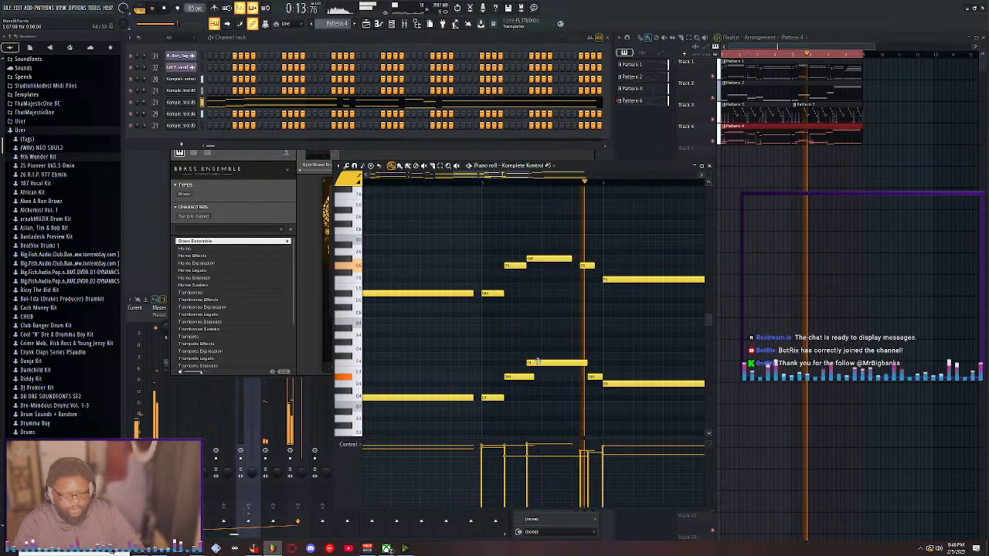
drag(533, 378, 526, 377)
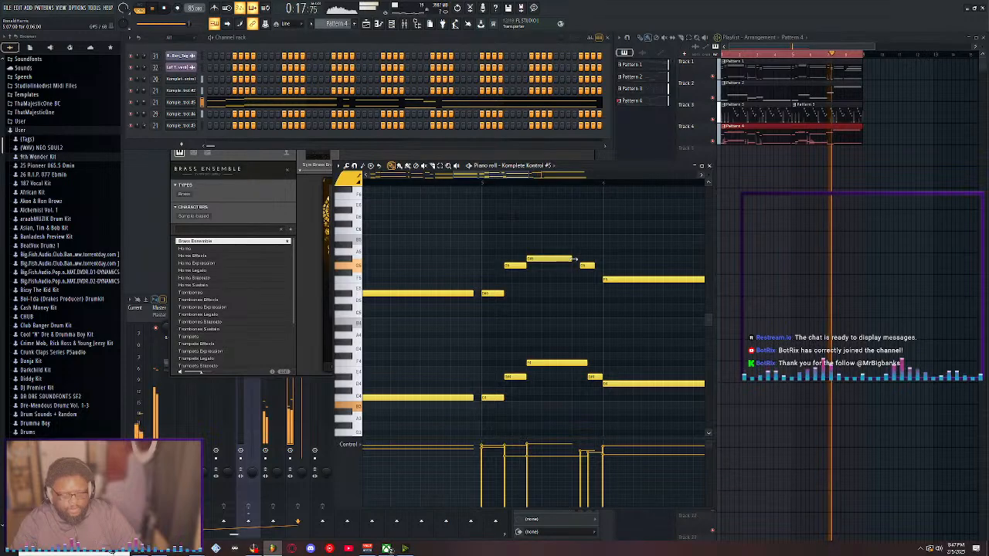
mouse_move(574, 259)
mouse_down()
mouse_move(590, 266)
mouse_move(584, 259)
mouse_up()
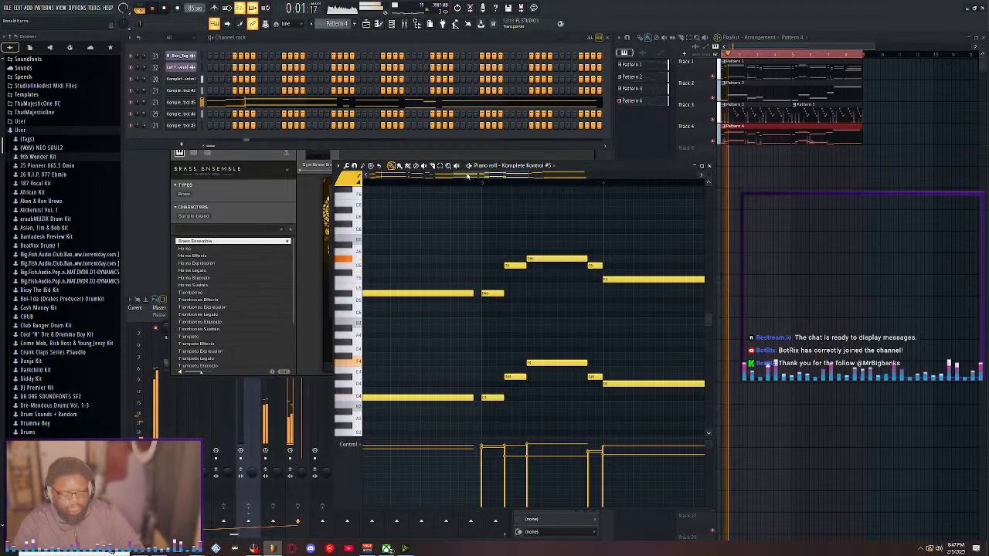
Align the harmony's closing F5, G5 and C6 notes with the melody so the G5 starts on bar 7
drag(467, 176, 502, 176)
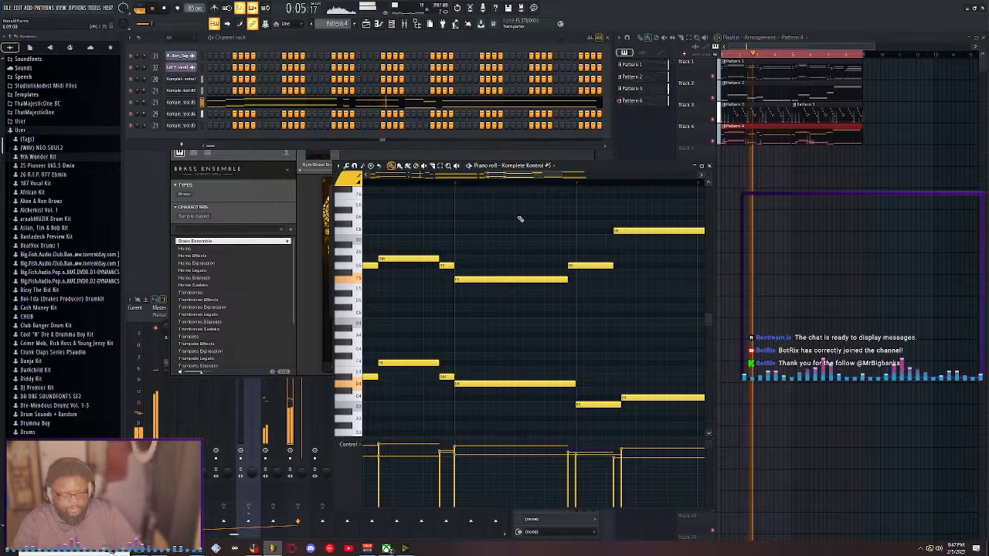
drag(581, 265, 577, 282)
drag(515, 175, 541, 174)
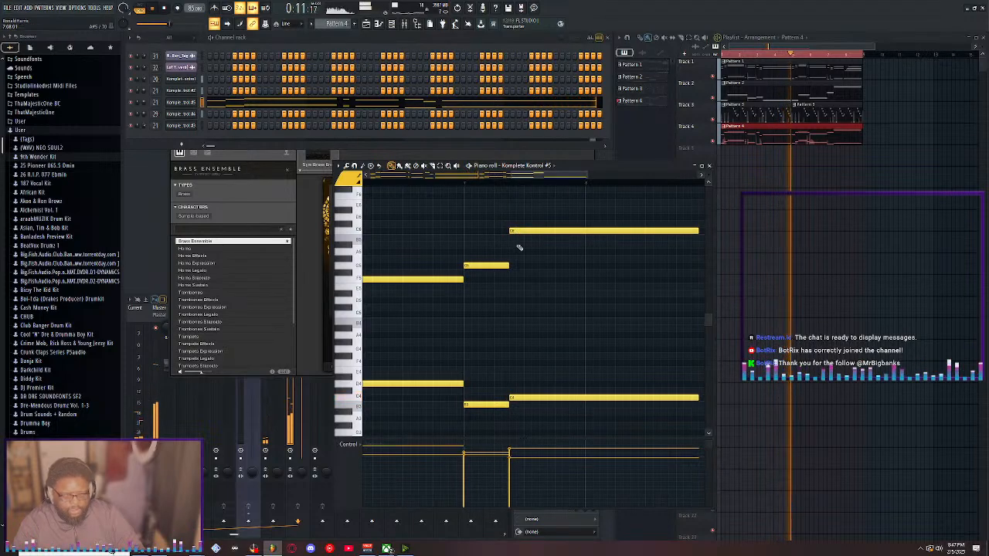
Lower the final C6 harmony note to A#5, trying G#5 first
mouse_move(527, 176)
mouse_down()
mouse_move(541, 178)
mouse_move(499, 178)
mouse_move(519, 179)
mouse_up()
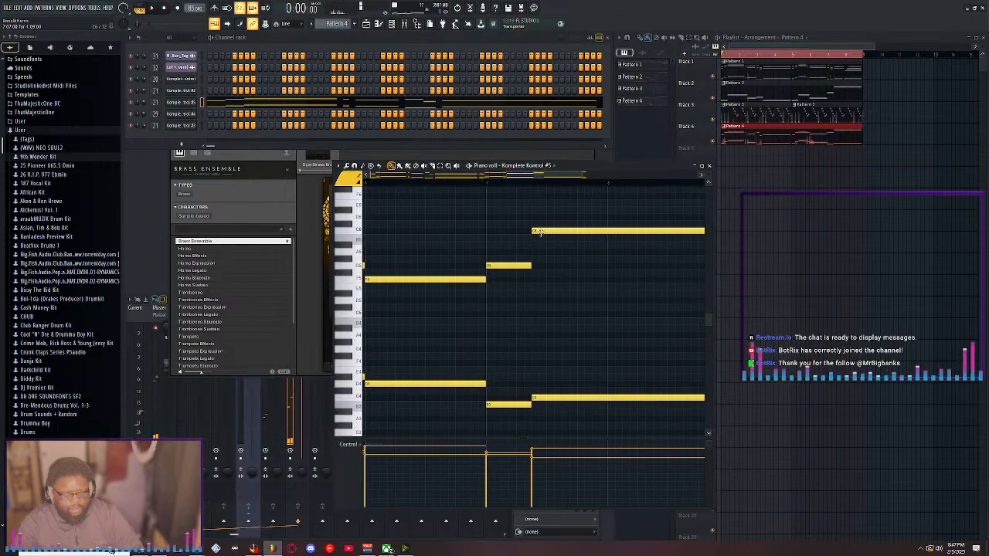
drag(541, 233, 541, 262)
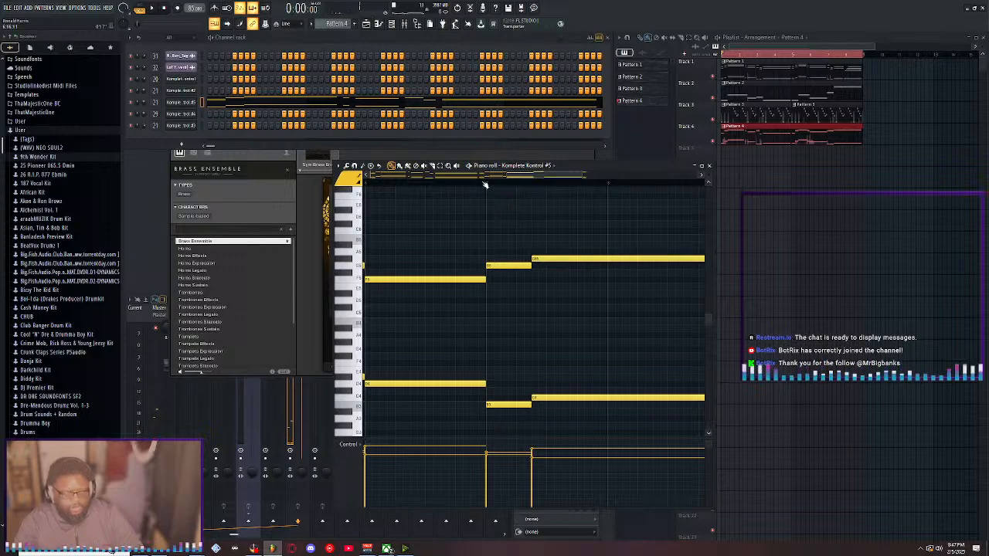
key(space)
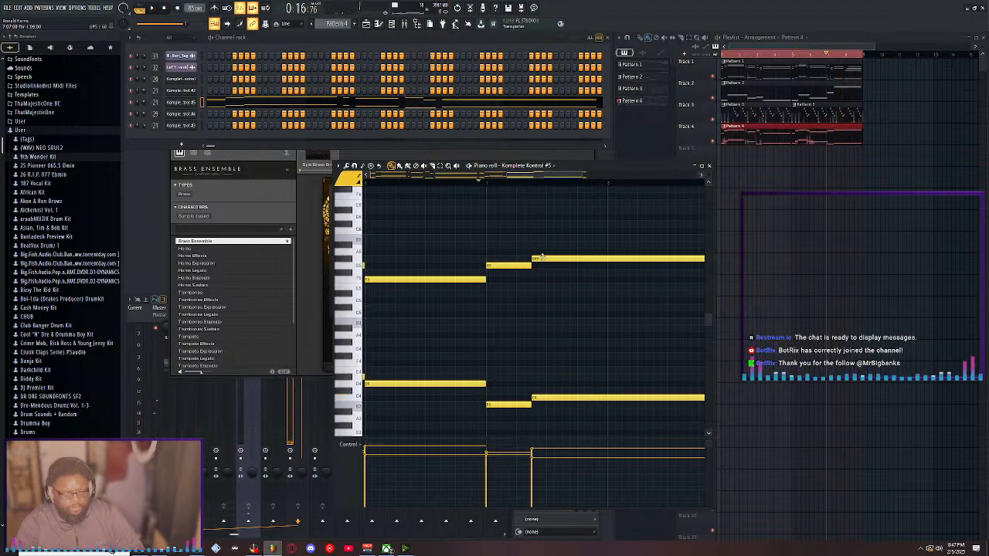
drag(542, 257, 543, 241)
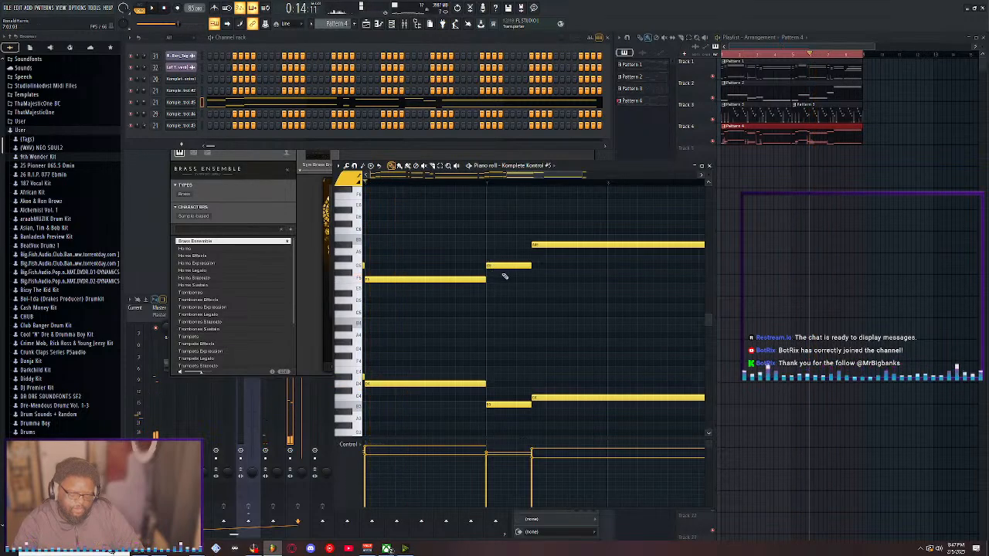
Lower the harmony's short G5 near the end to D5 and the closing A#5 to G5, auditioning the pattern
drag(504, 268, 503, 306)
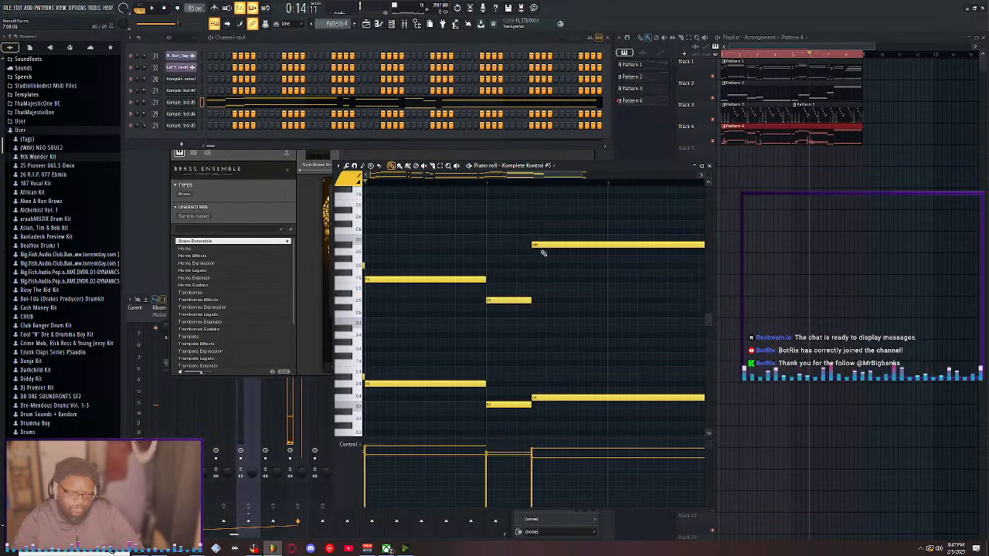
drag(543, 253, 537, 269)
key(space)
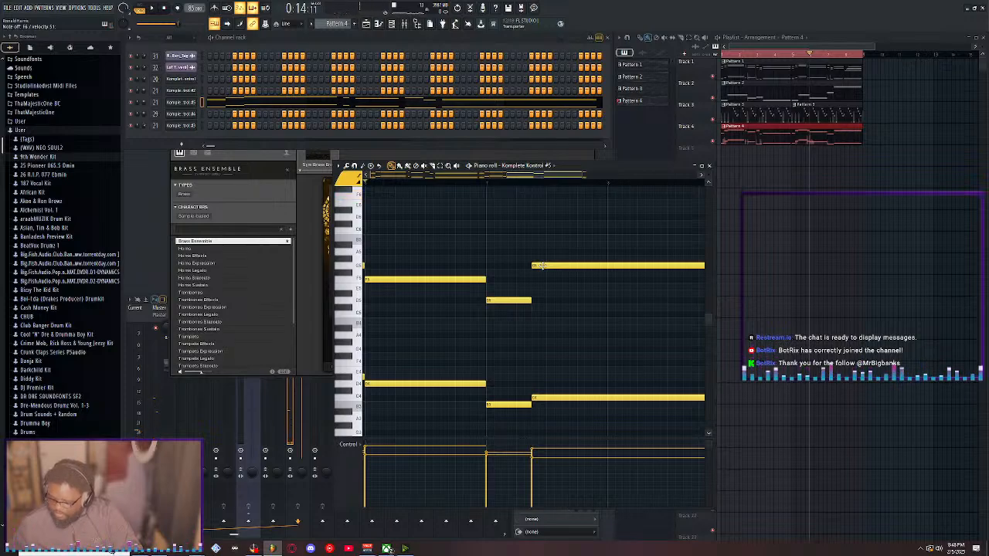
key(space)
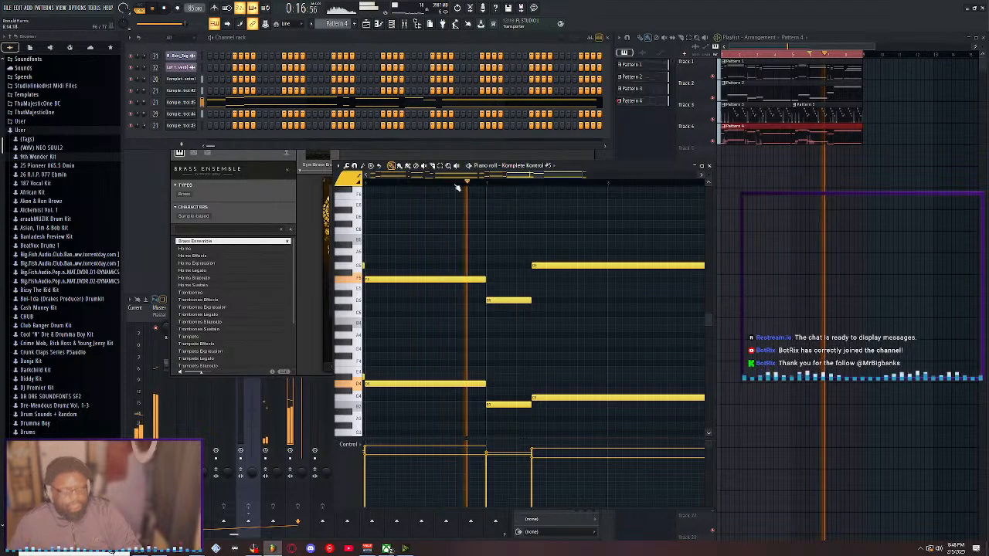
click(166, 9)
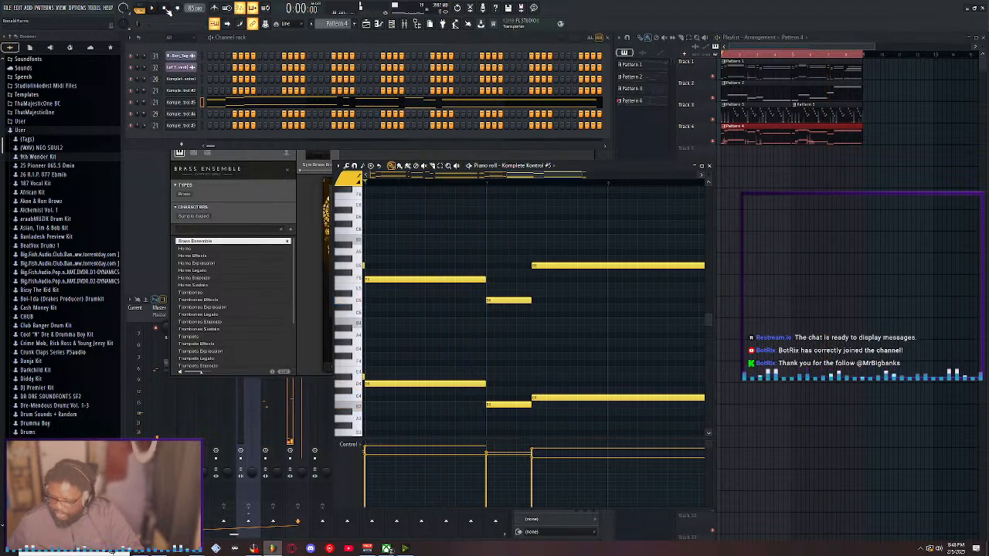
key(space)
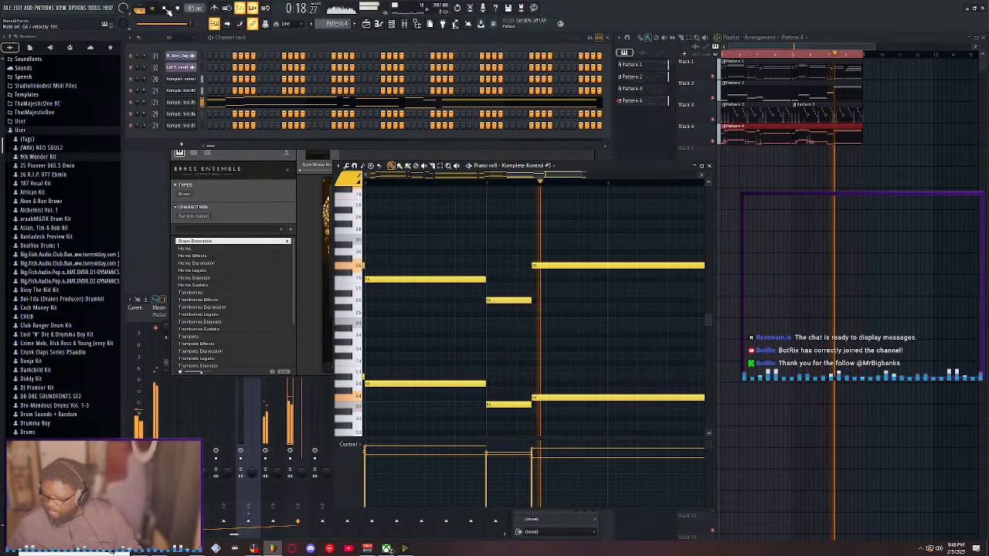
key(space)
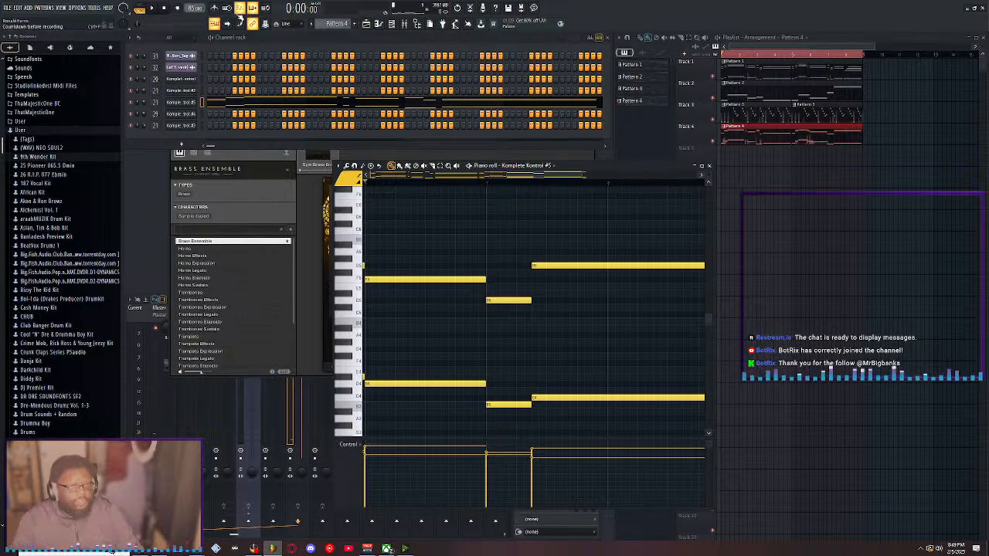
Record a third, higher brass line over the pattern, undoing the first take and recording it again
click(176, 8)
click(468, 312)
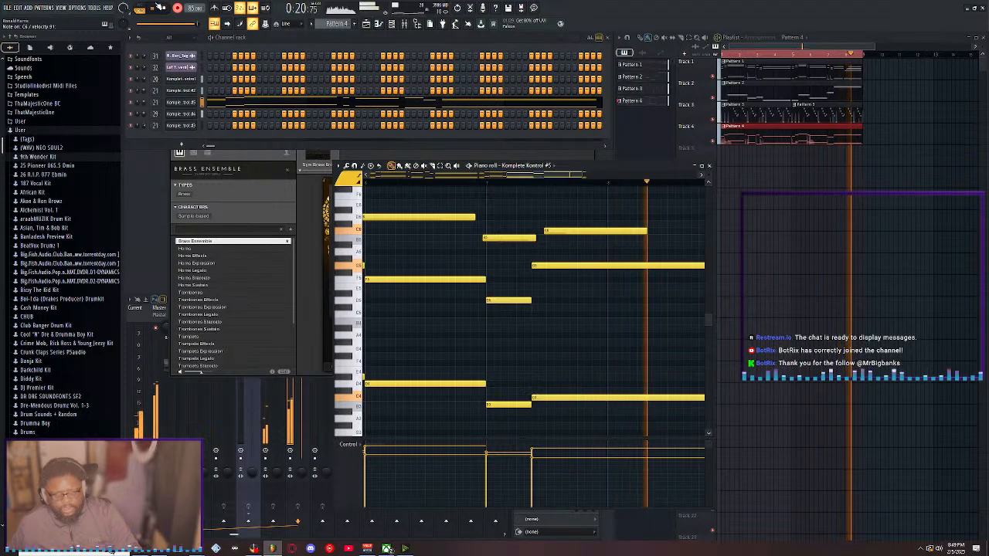
click(159, 7)
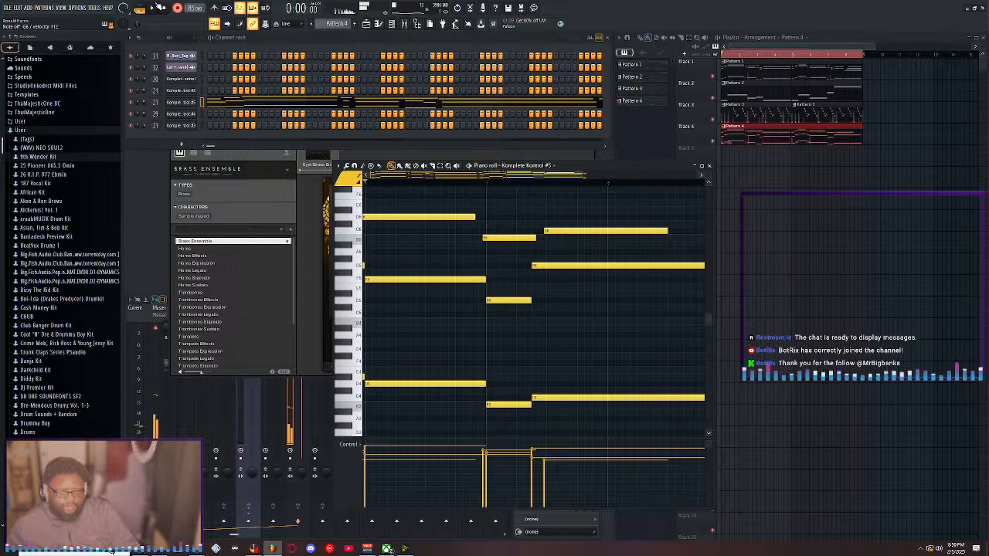
key(ctrl+z)
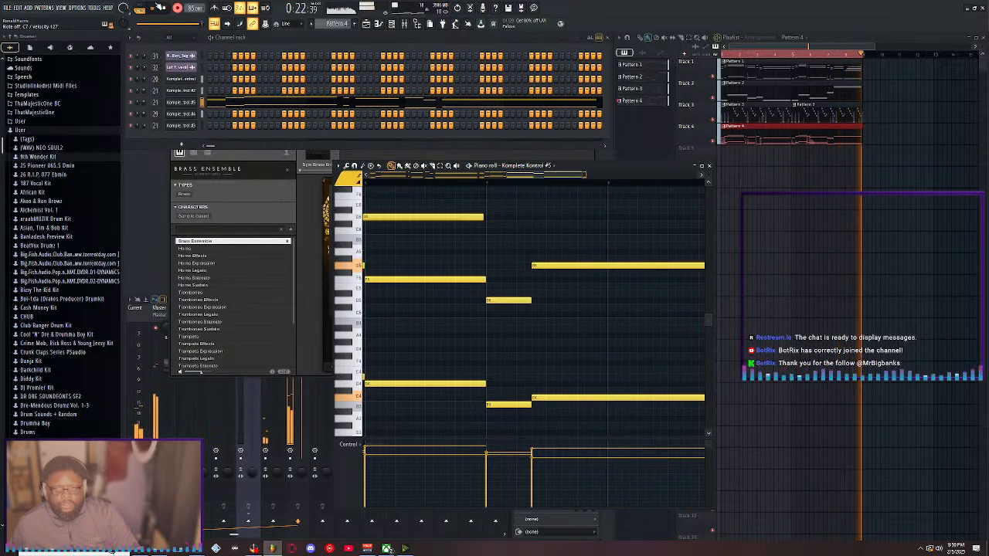
click(159, 7)
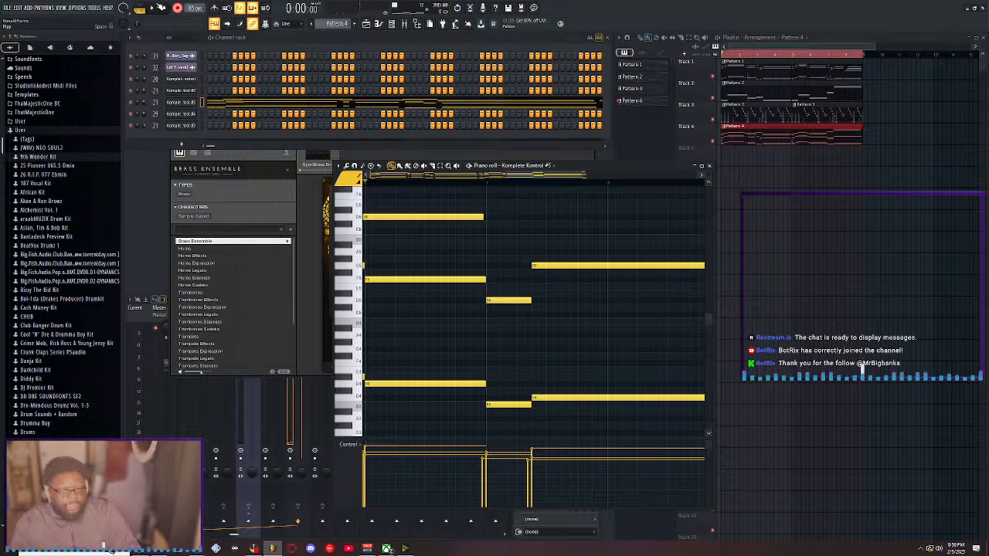
Clone the Komplete Kontrol #5 brass channel and close the clone's plugin window
right_click(198, 99)
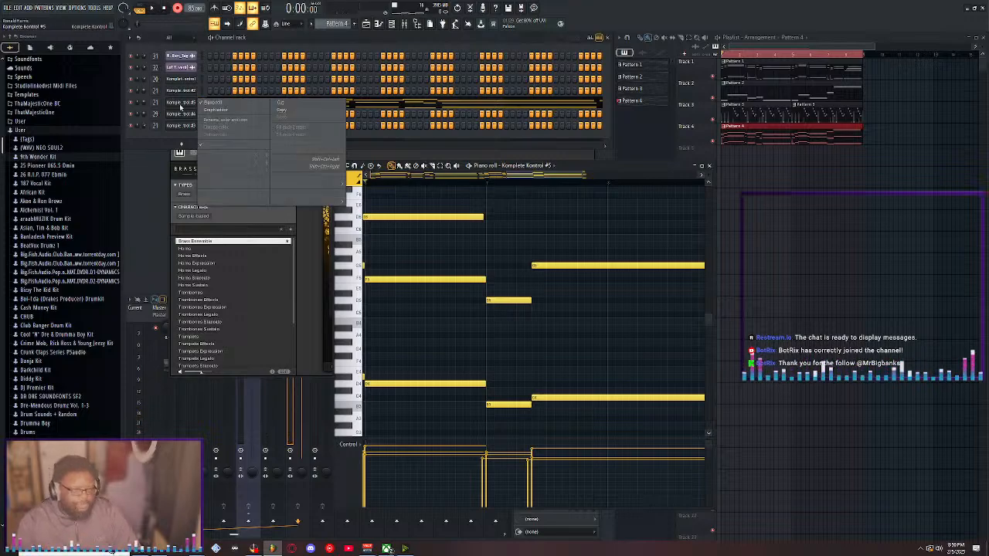
click(223, 177)
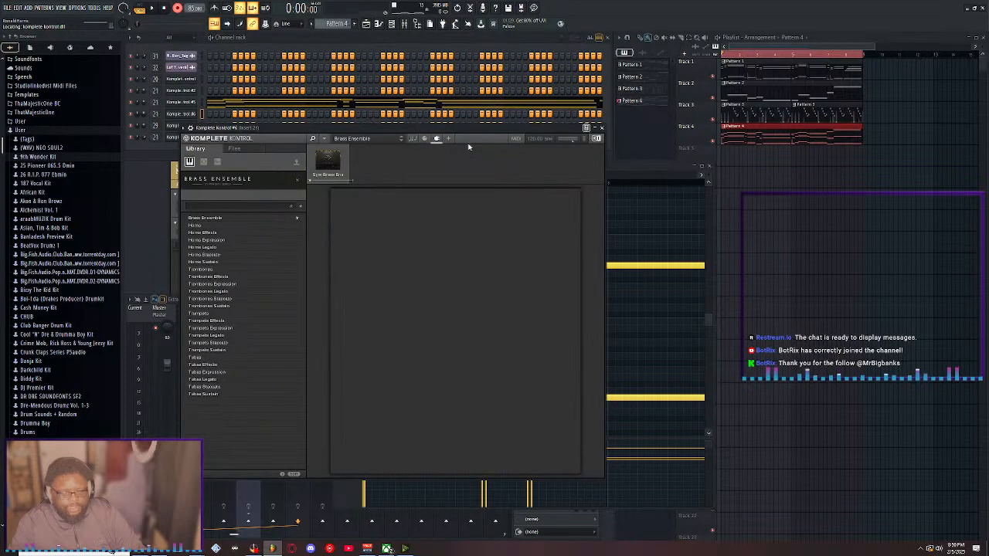
click(602, 129)
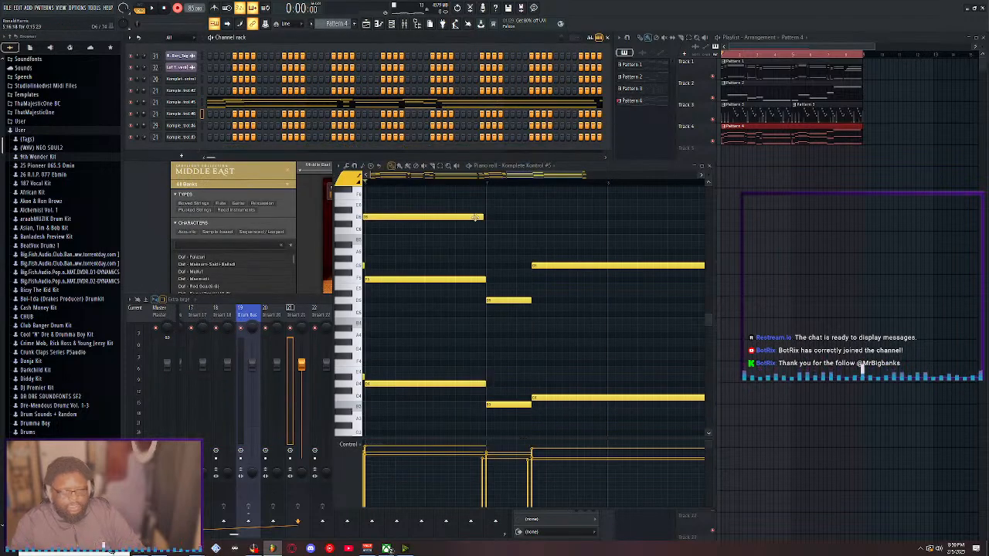
Cut the whole middle harmony line from the Komplete Kontrol #5 notes, leaving the low melody and the high line
scroll(501, 184, down, 8)
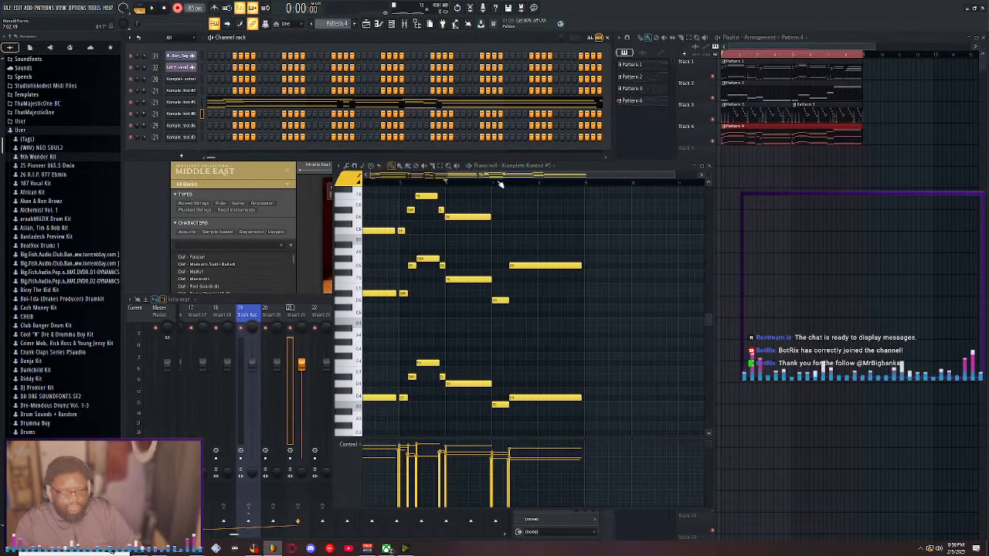
drag(671, 337, 305, 255)
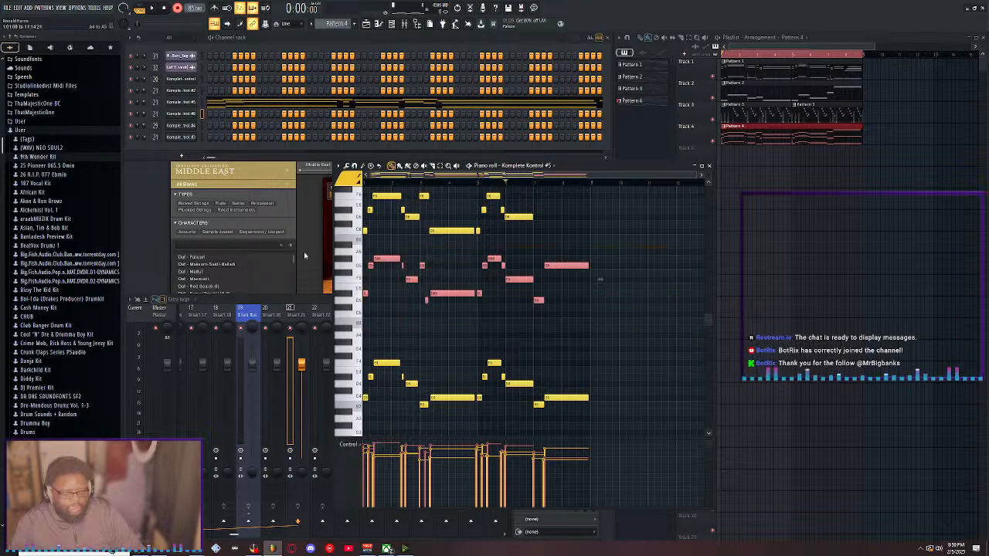
scroll(559, 222, up, 5)
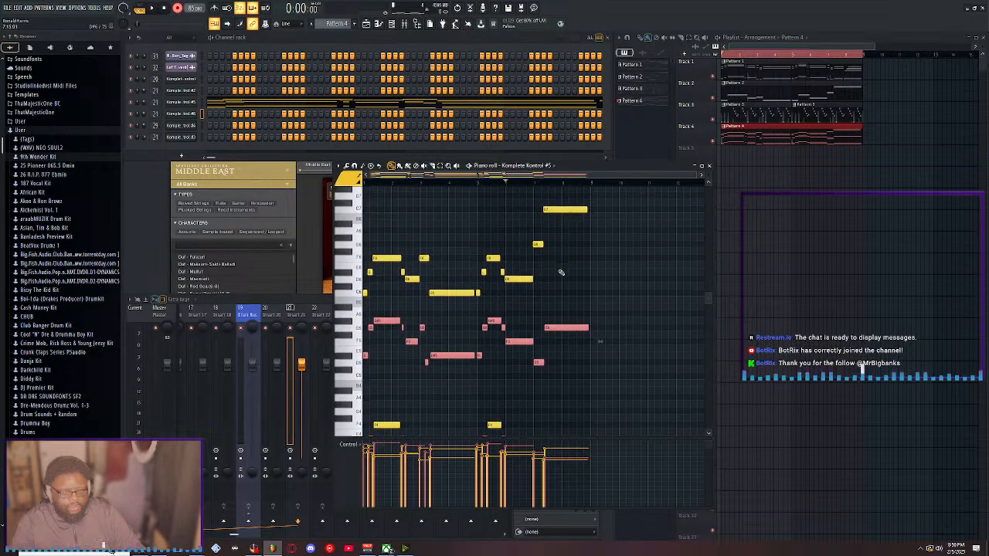
scroll(559, 281, down, 8)
scroll(556, 284, down, 1)
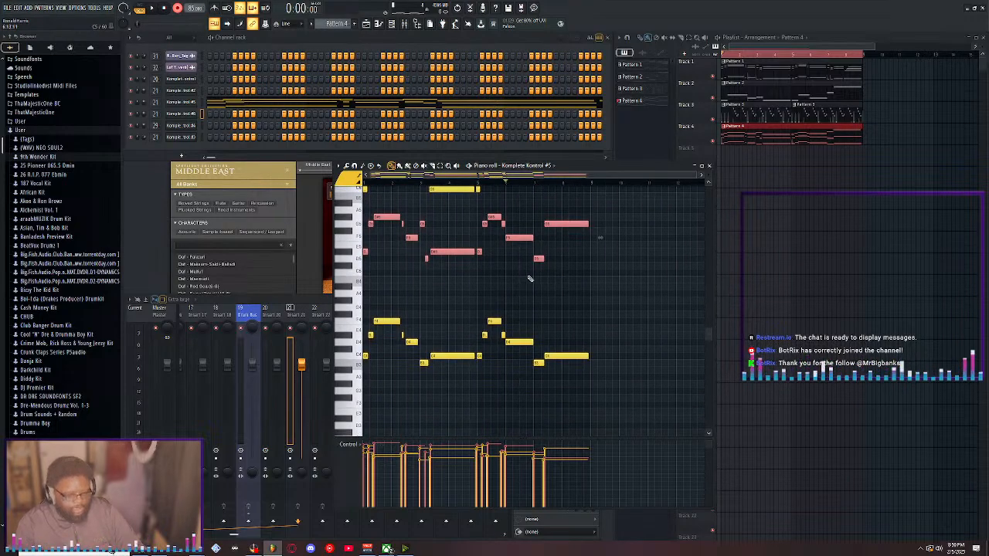
key(Delete)
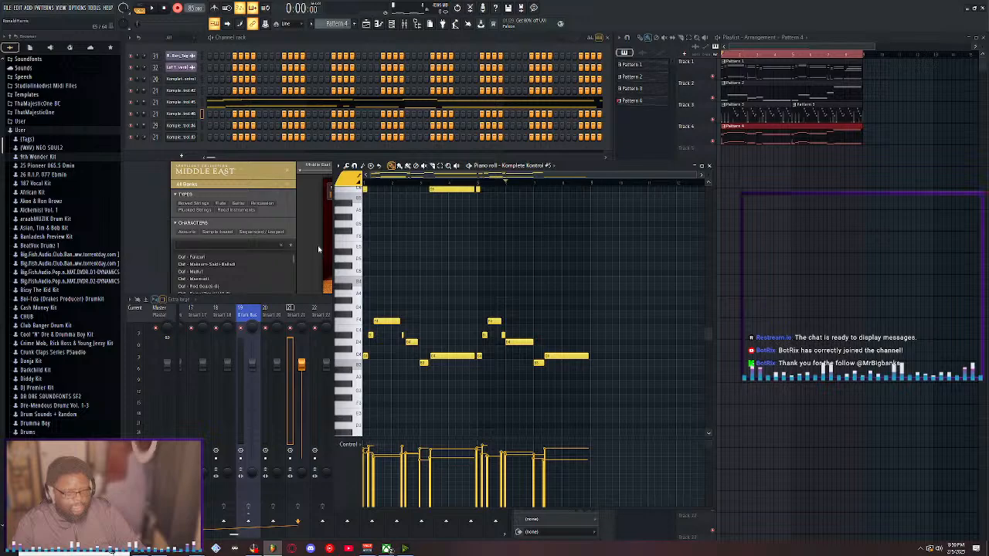
Paste the harmony line into the Komplete Kontrol #6 piano roll and move it to start at bar 1
right_click(187, 116)
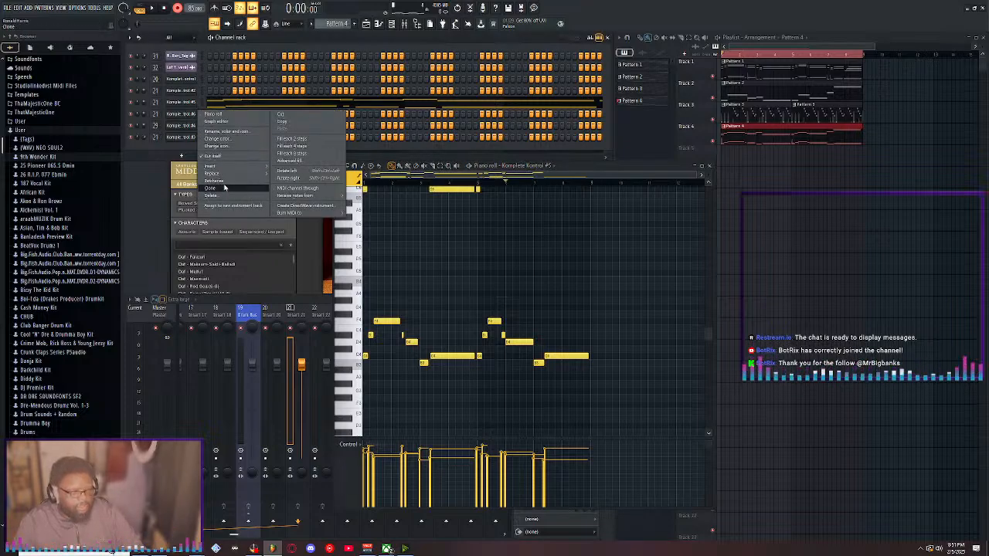
click(220, 115)
key(ctrl+v)
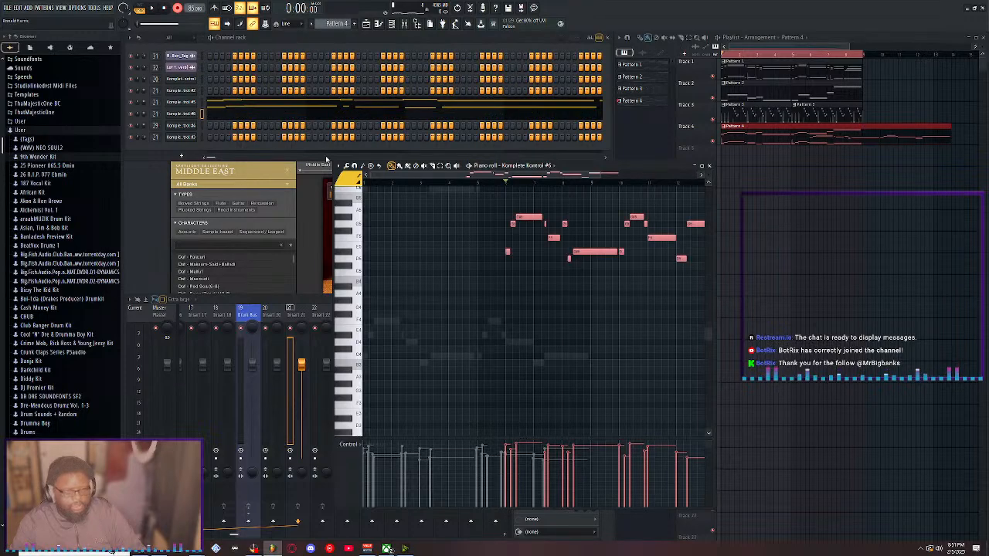
drag(506, 252, 140, 187)
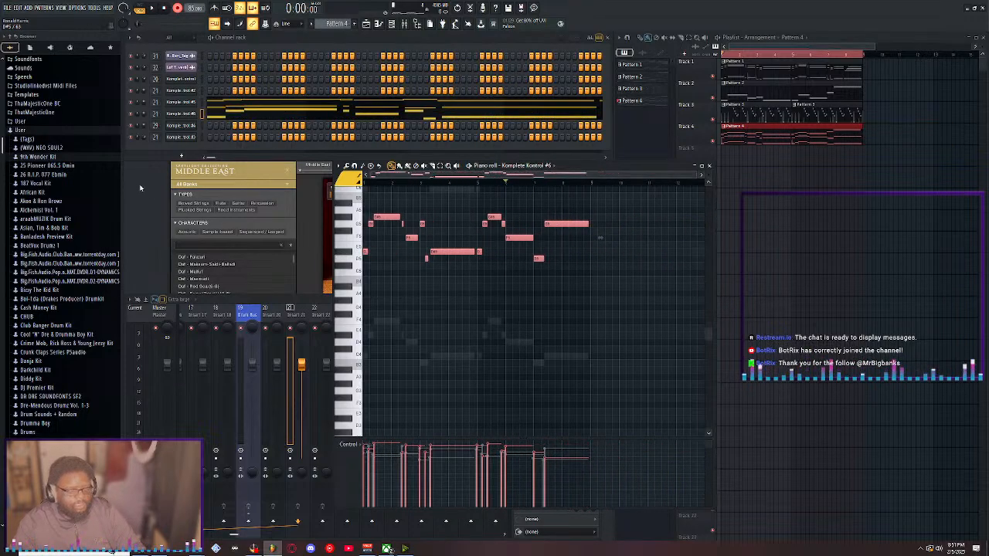
Cut the whole recorded high line from the Komplete Kontrol #5 notes, leaving only the low melody
click(417, 101)
scroll(507, 238, up, 7)
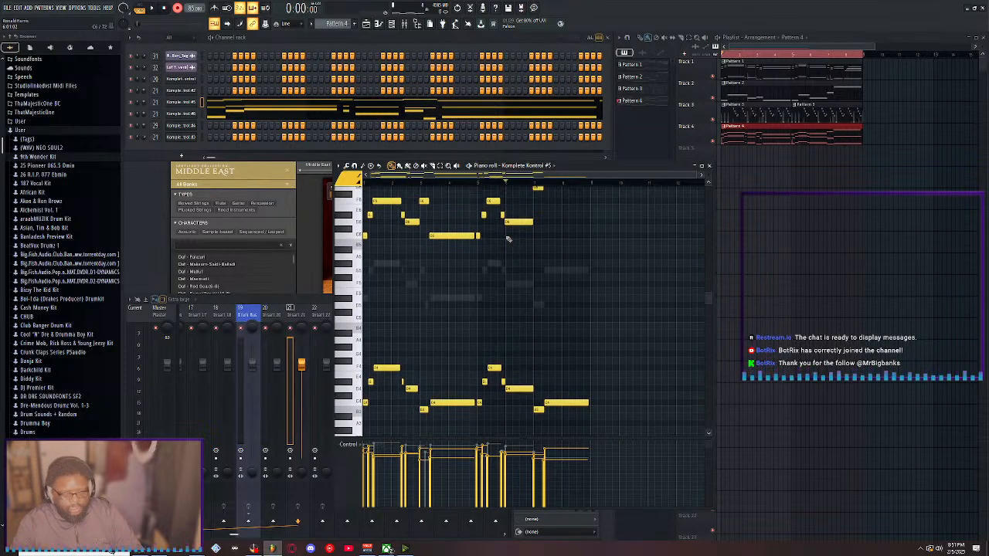
drag(670, 352, 3, 216)
key(Delete)
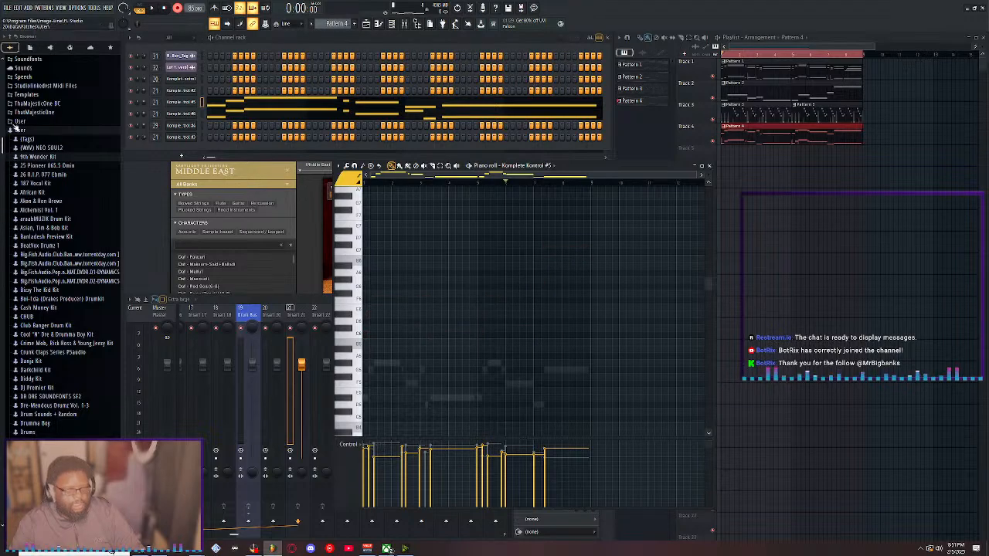
Clone the Komplete Kontrol #6 channel for the high line and close the clone's plugin window
right_click(179, 117)
click(219, 188)
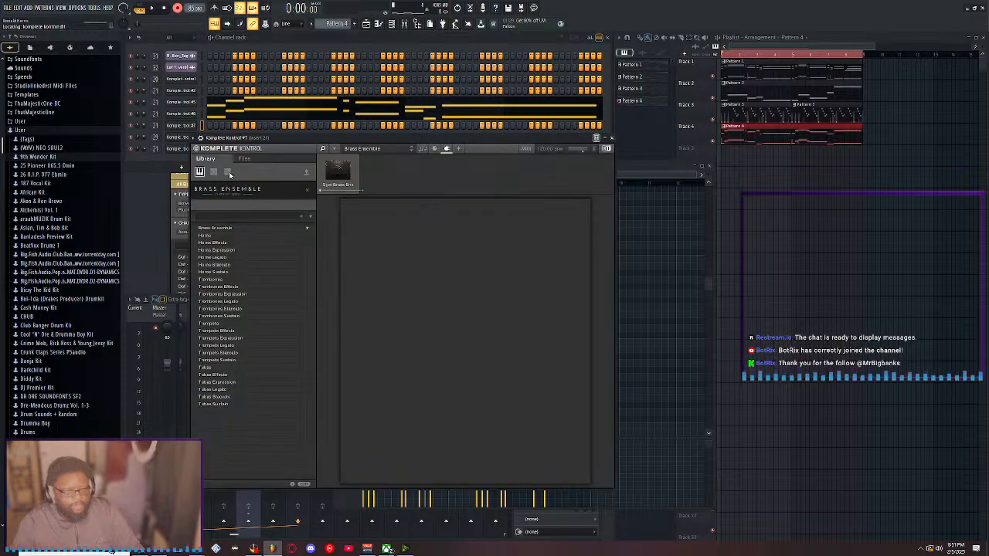
click(612, 138)
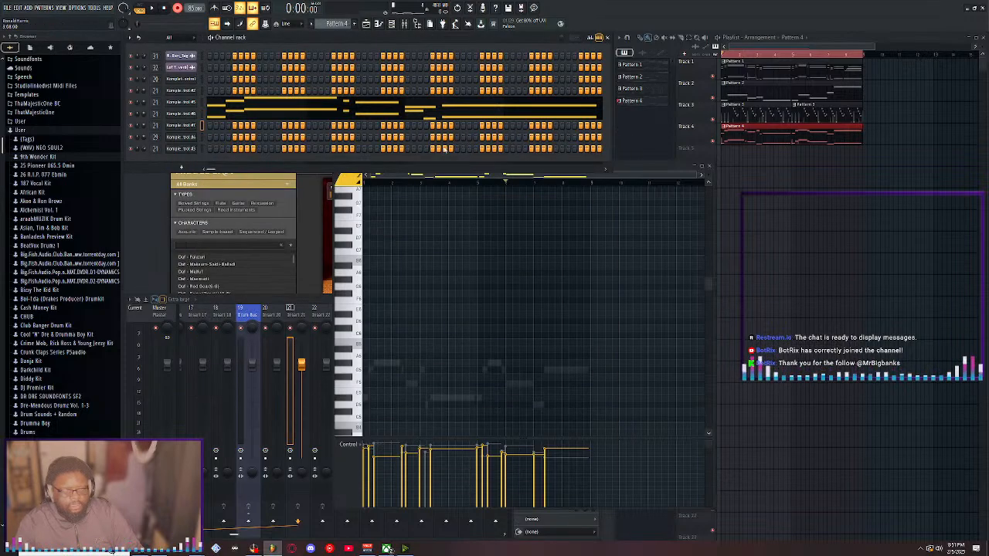
Paste the high line into the Komplete Kontrol #7 piano roll and move it to start at bar 1
right_click(197, 126)
click(232, 126)
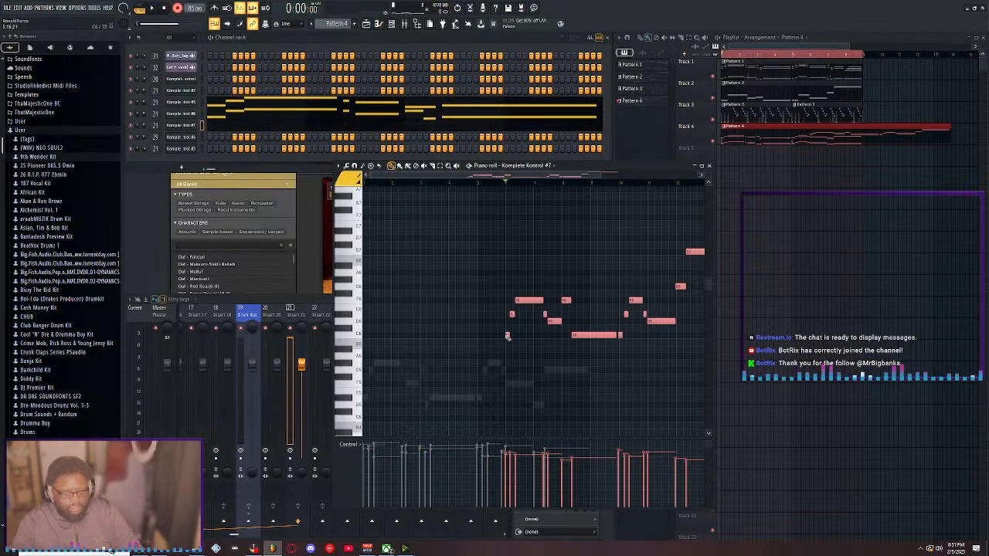
drag(508, 335, 345, 336)
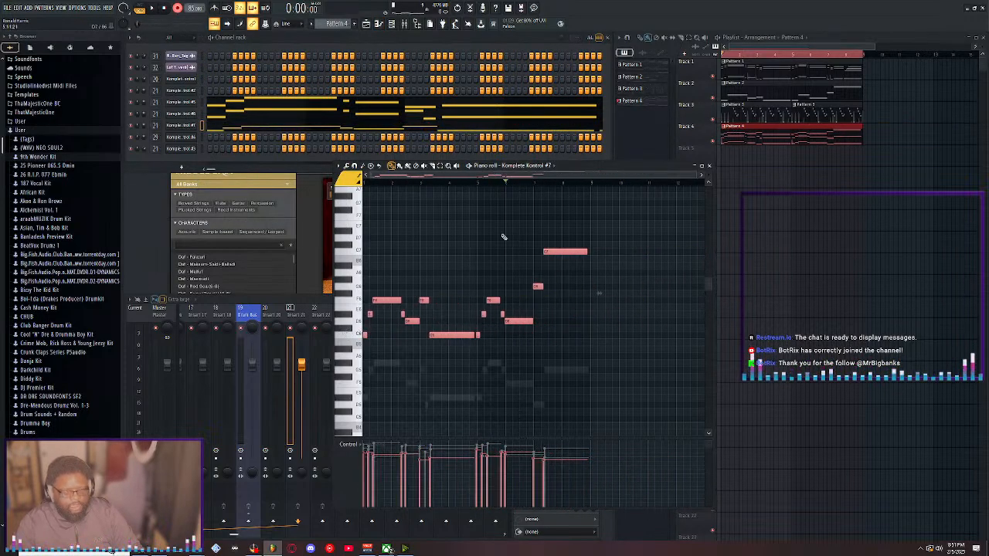
In a maximized piano roll, shorten the high line's first long F6 and start the following D#6 later to match the other parts
double_click(595, 169)
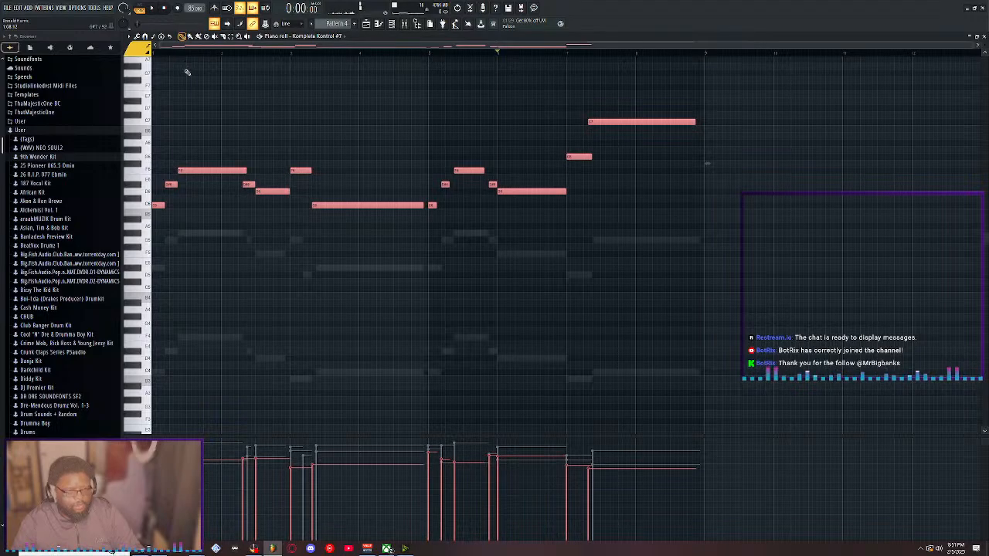
key(space)
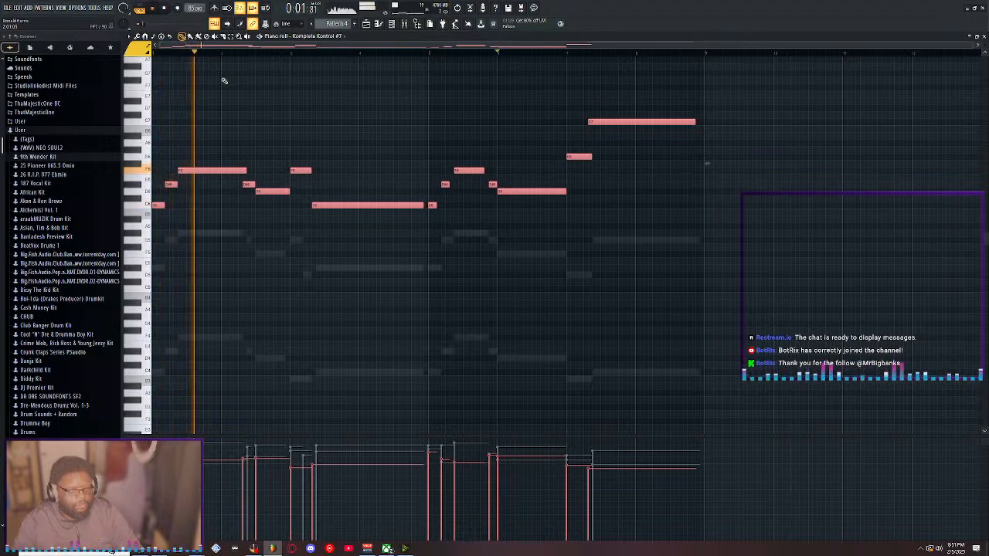
drag(174, 43, 165, 48)
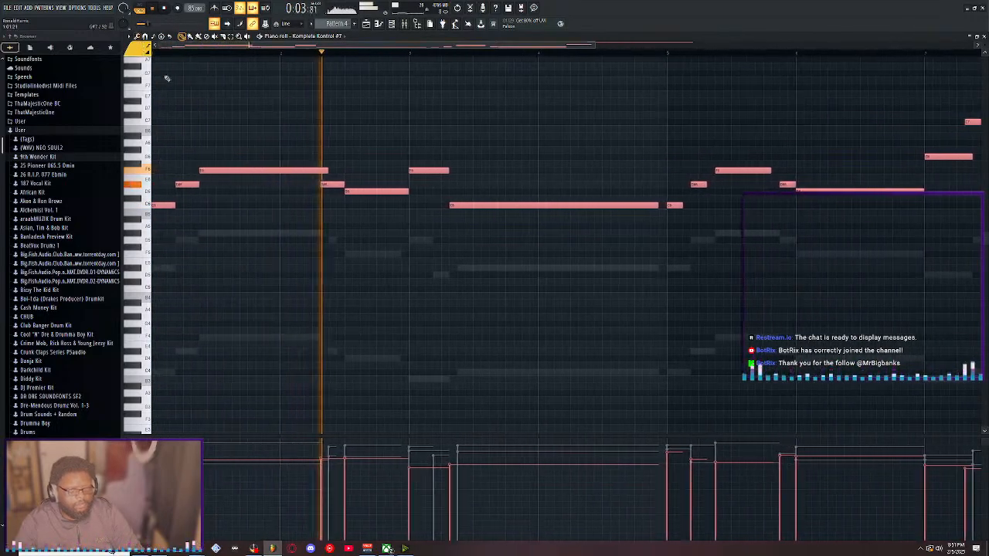
click(353, 178)
right_click(353, 178)
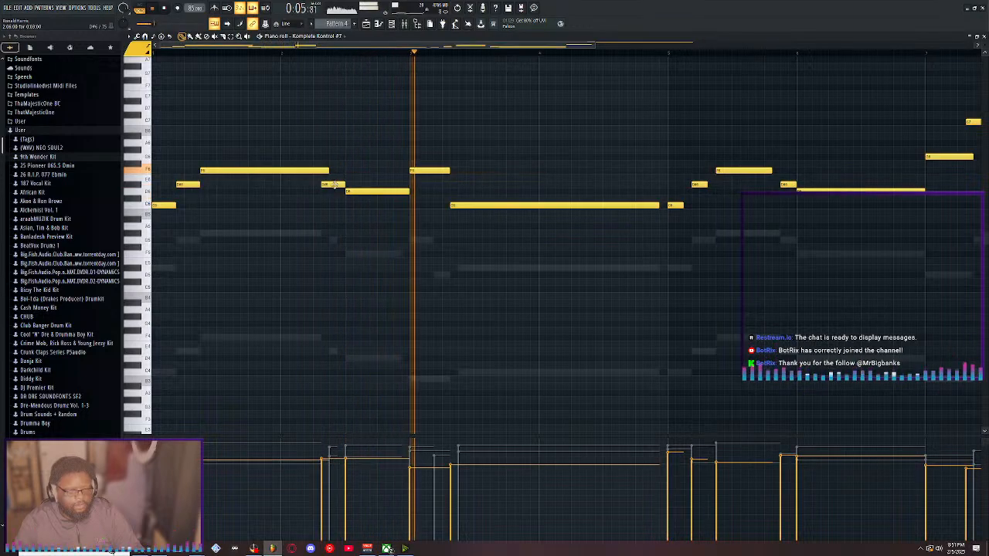
mouse_move(334, 186)
mouse_down()
mouse_move(343, 186)
mouse_move(323, 171)
mouse_up()
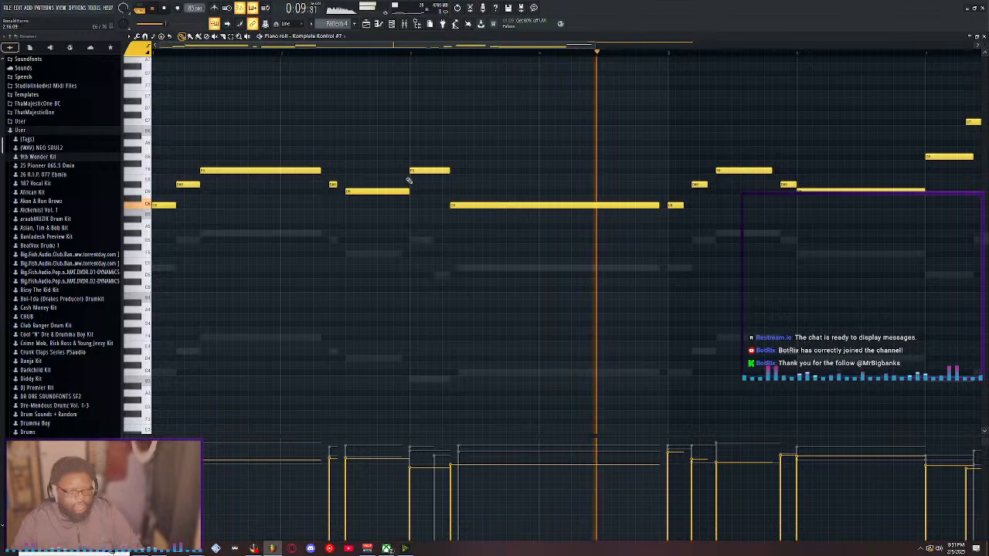
Replay the high line and lower the F6 at bar 3 to B5, trying D6 first
key(space)
key(space)
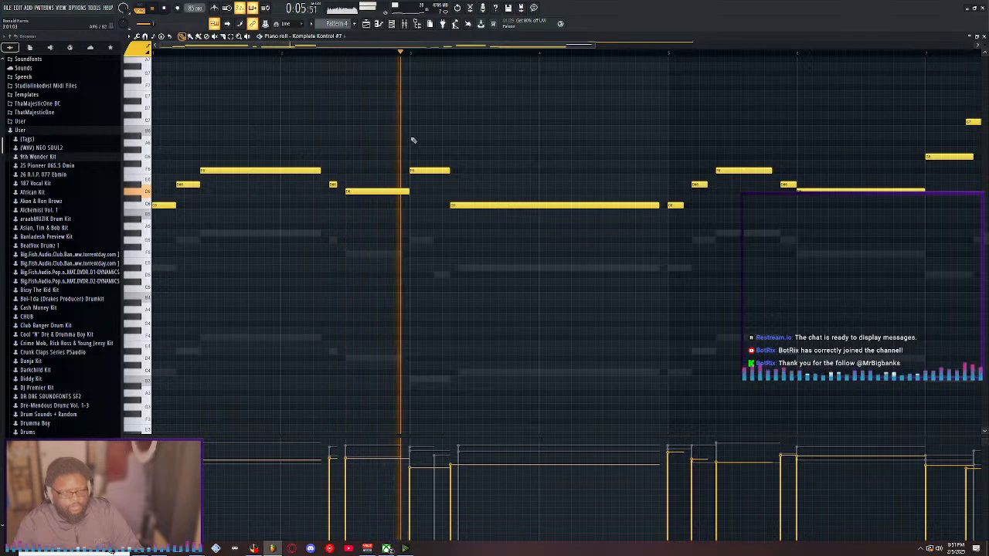
key(space)
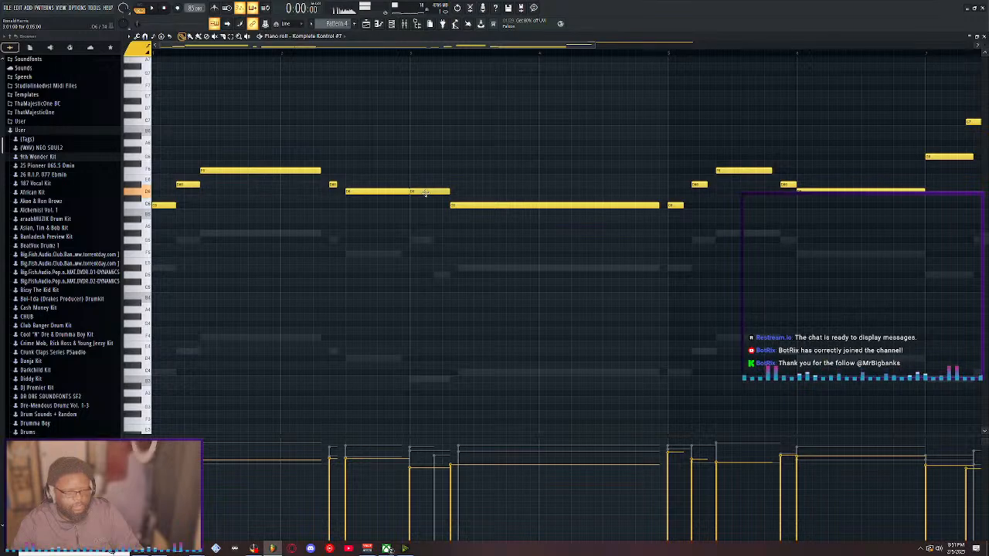
drag(425, 193, 427, 219)
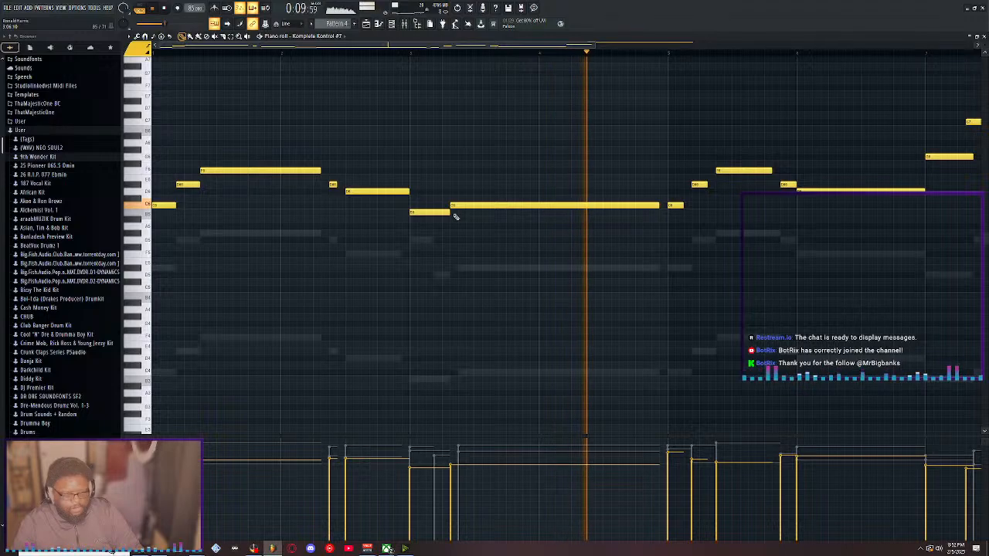
Shift the high line's long C6 in bar 3 slightly later, trim its end to match the other parts, and extend the preceding B5 to meet it
key(space)
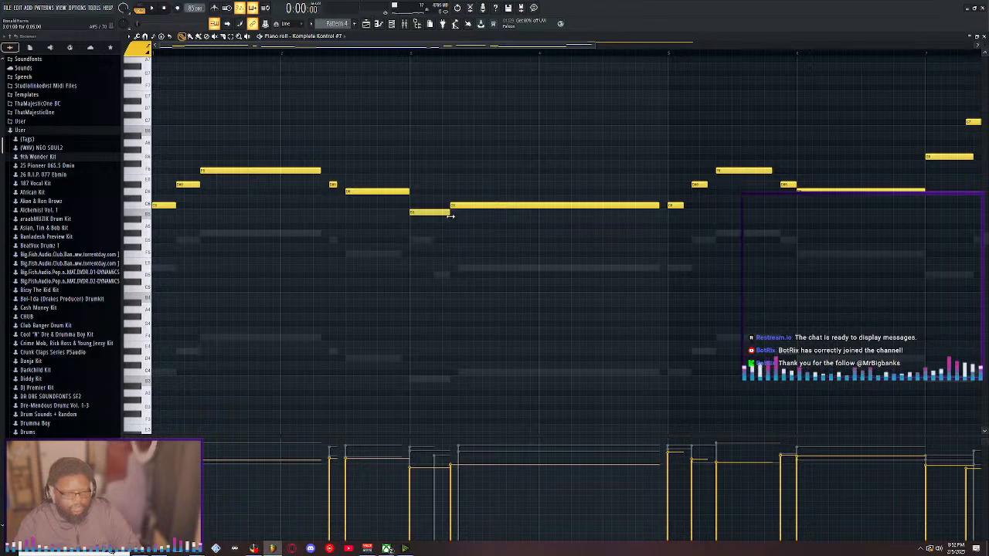
key(space)
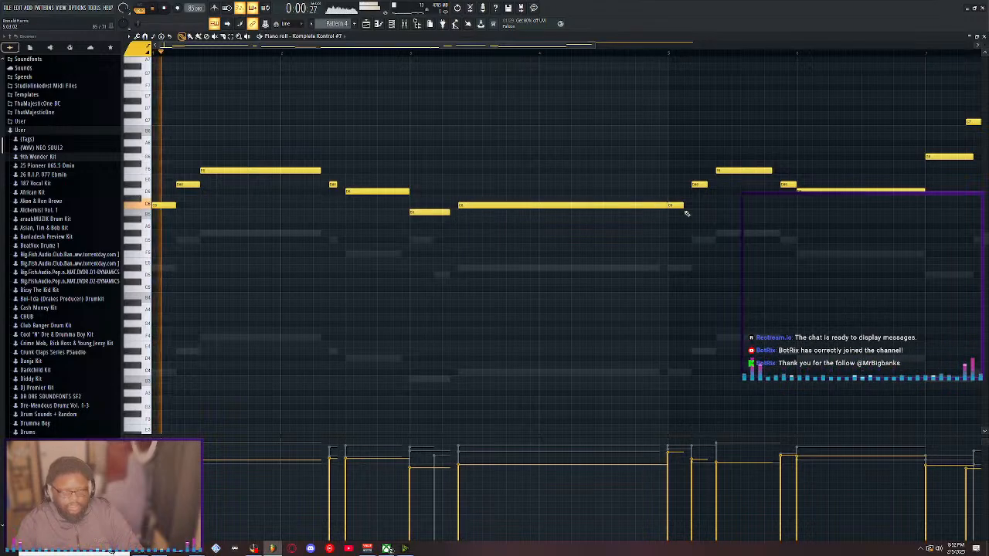
drag(683, 205, 659, 207)
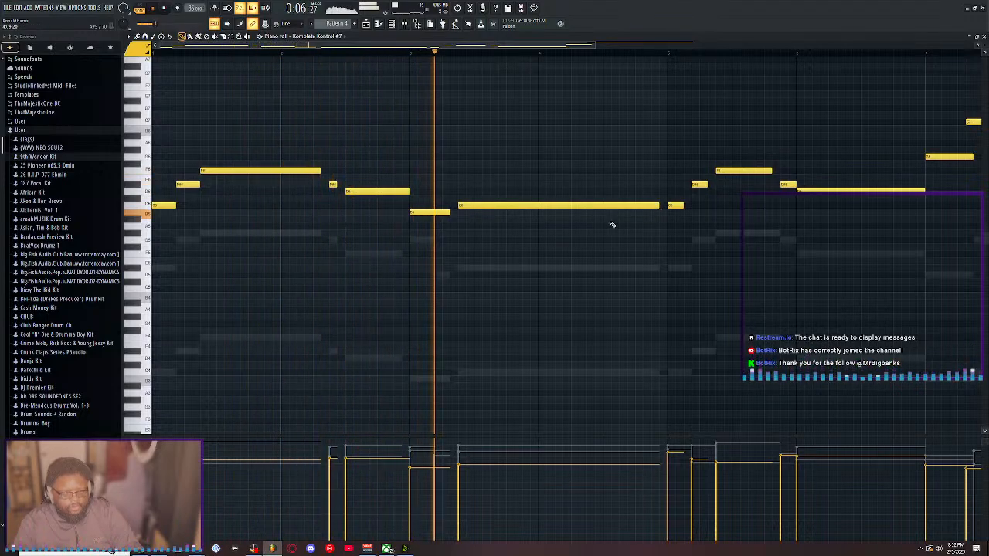
drag(458, 217, 461, 215)
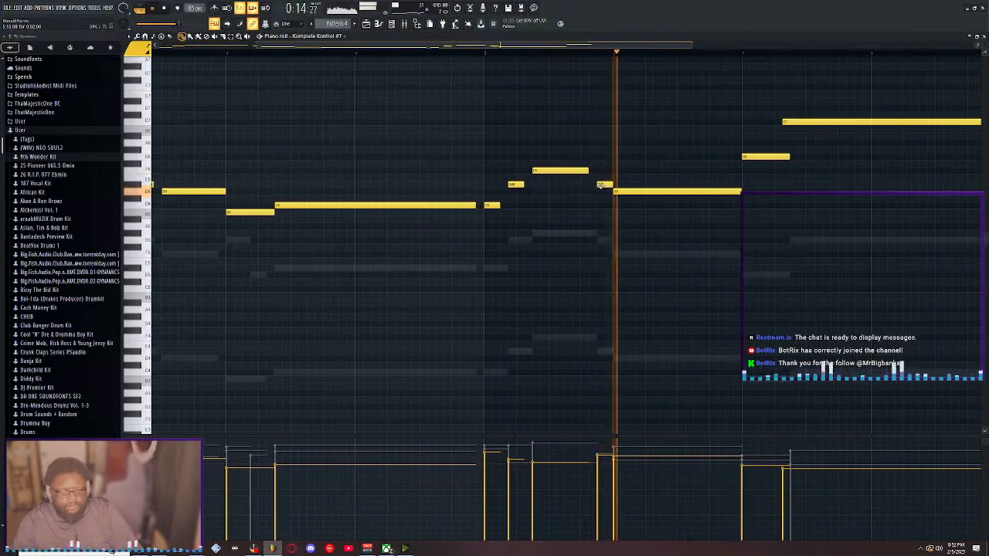
Lengthen the F6 in bar 5 up to the following D#6, start the C7 in bar 7 later, and replay from bar 7
drag(591, 171, 597, 171)
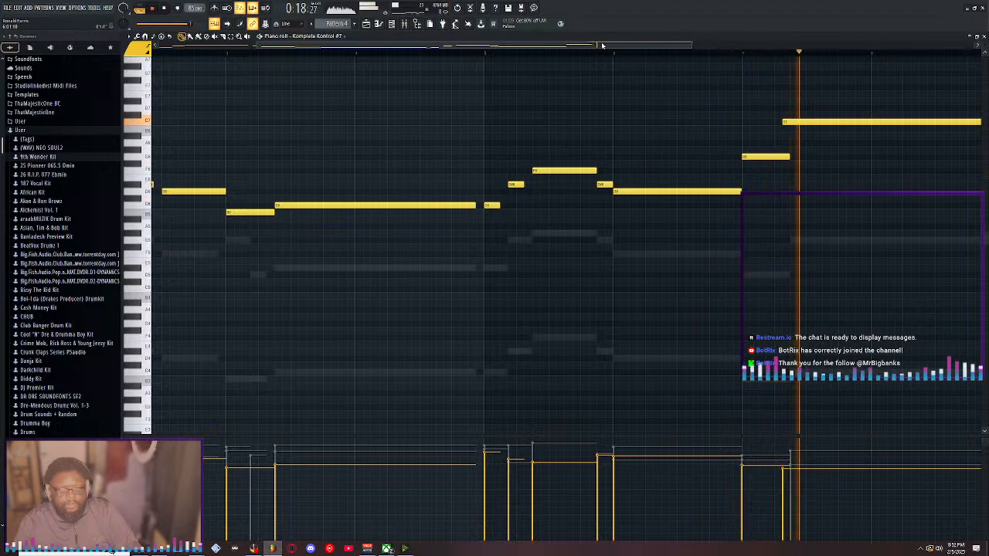
key(space)
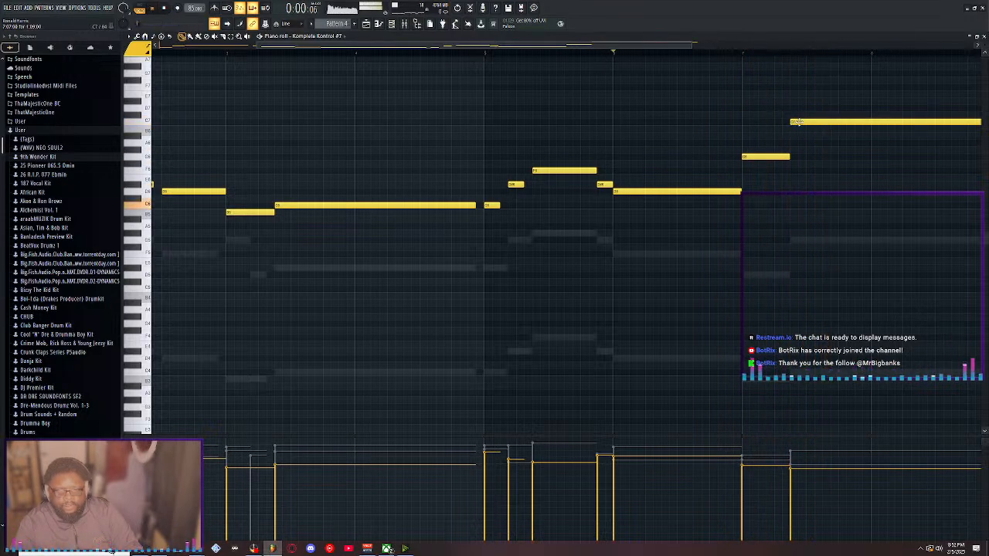
click(745, 54)
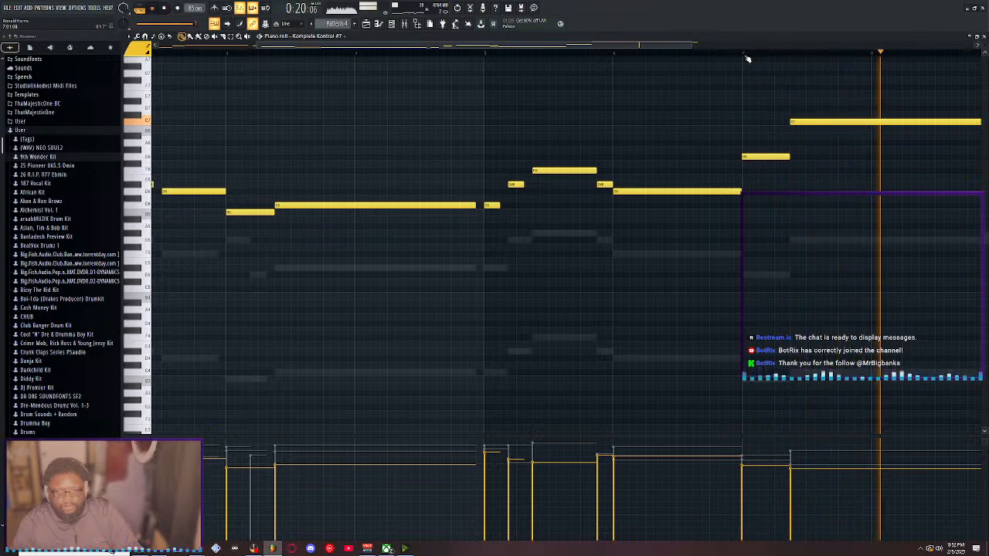
Audition lower velocities for the highest, final note of the melody, settle slightly below its original level, and shrink the piano roll
key(space)
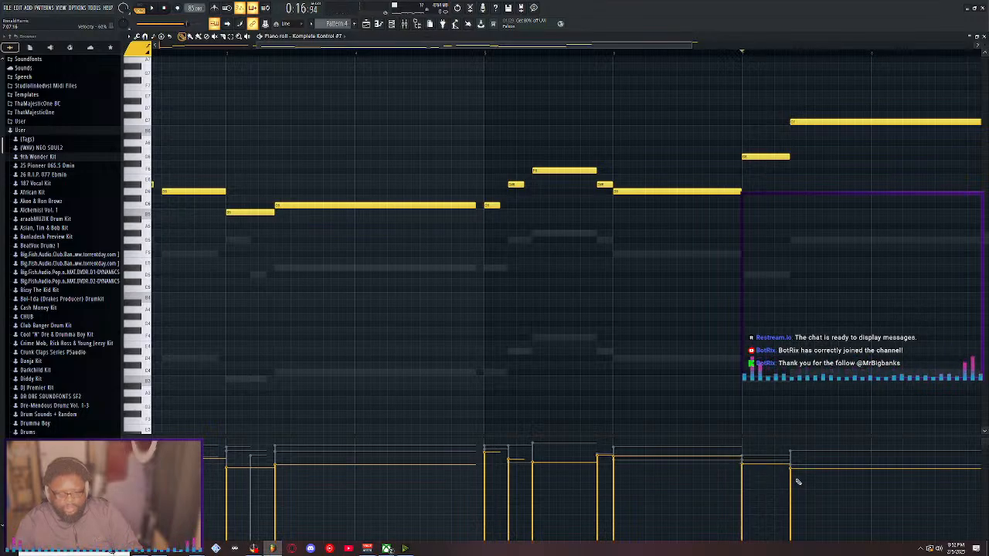
key(space)
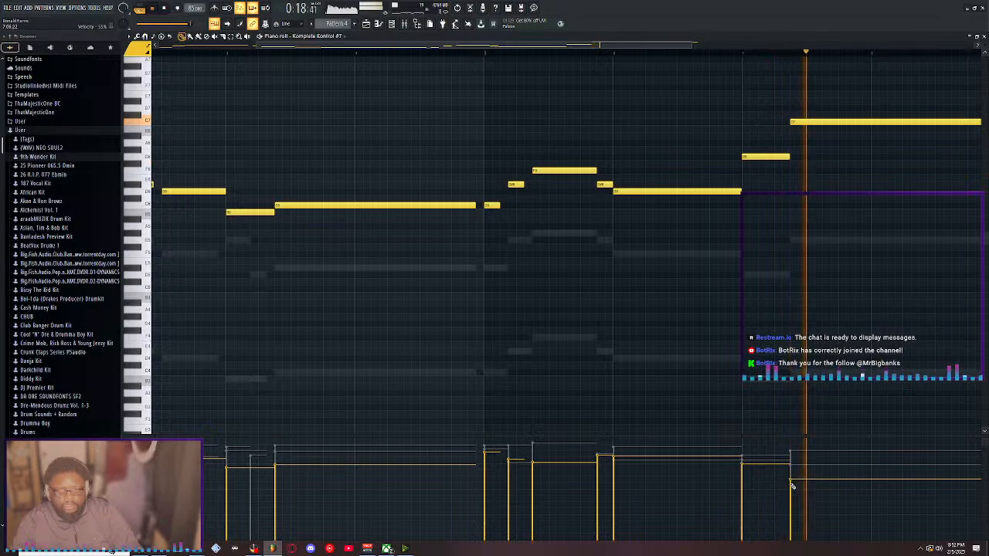
click(791, 491)
key(space)
key(space)
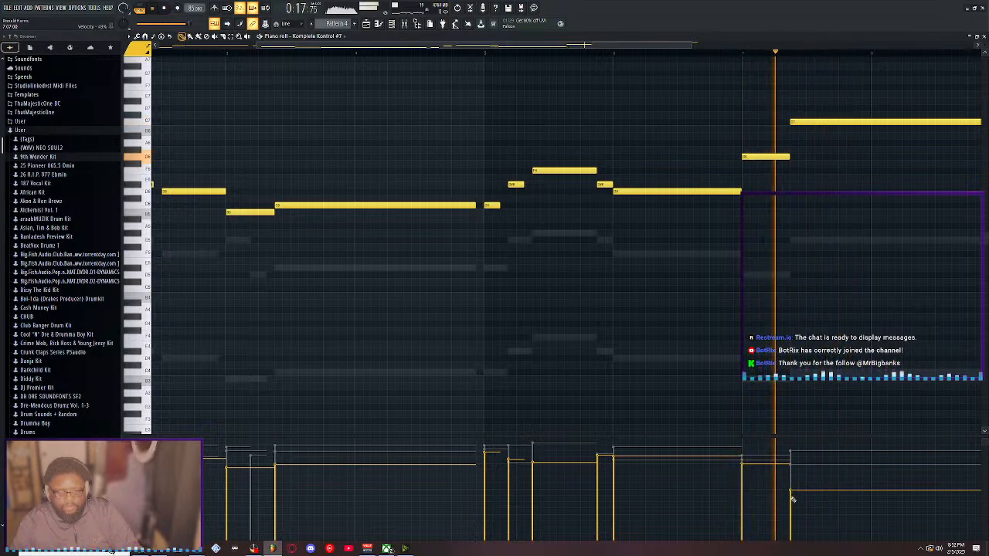
click(791, 504)
key(space)
key(space)
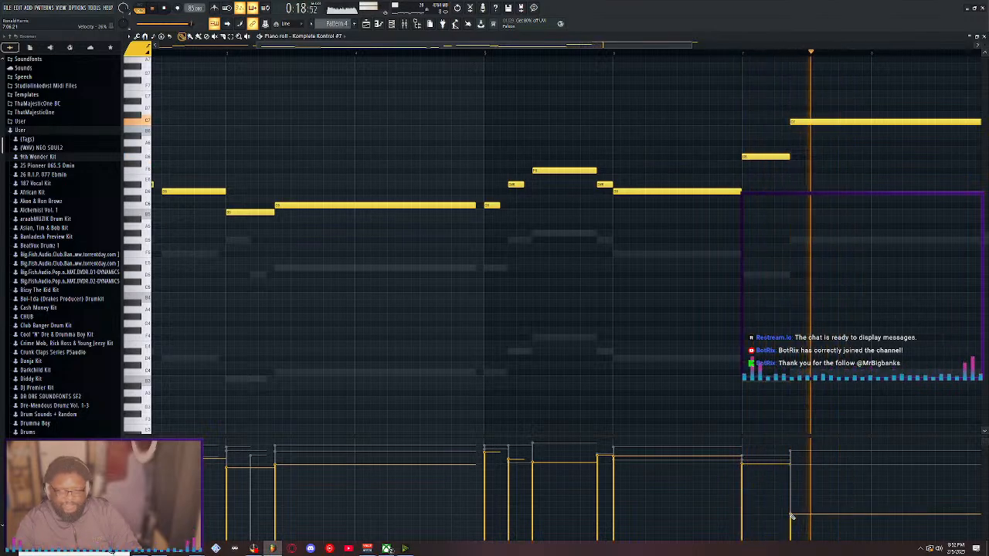
click(791, 522)
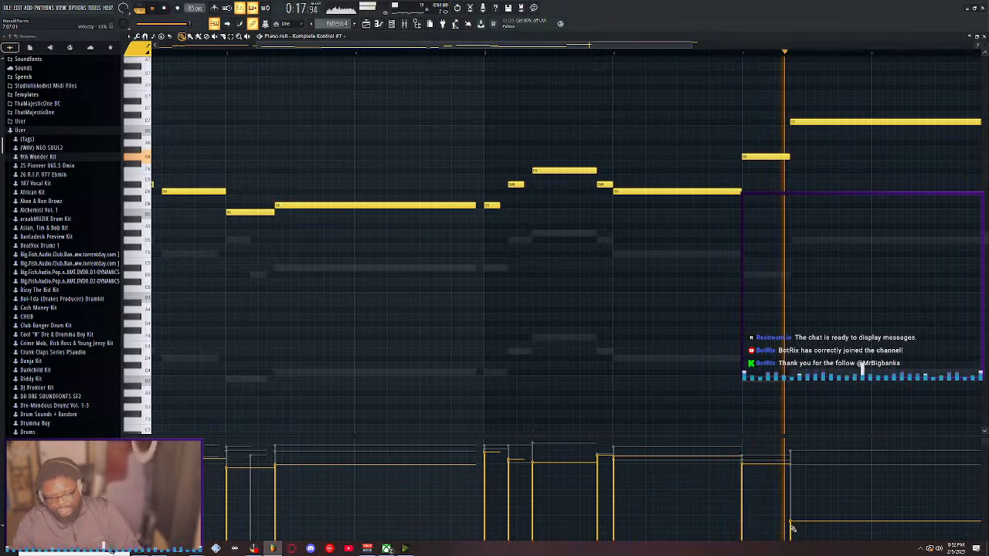
click(792, 476)
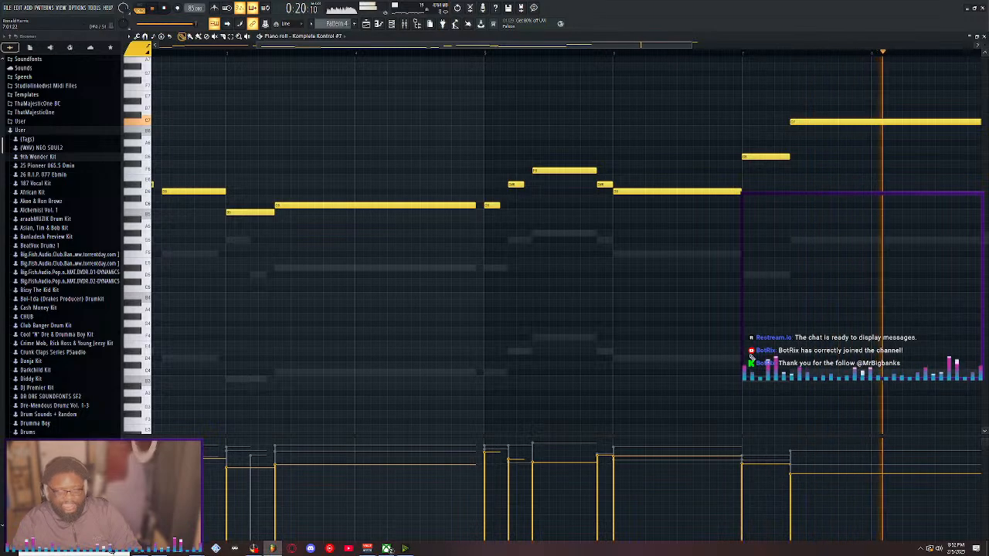
double_click(542, 40)
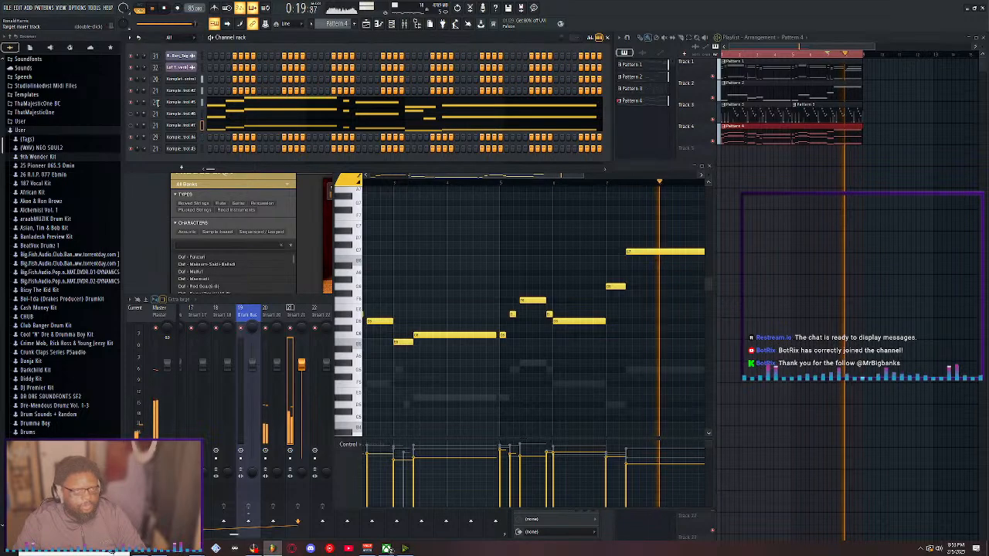
Solo the Komplete Kontrol #5 channel, bring up the mixer, and adjust that channel's volume
right_click(132, 103)
click(141, 108)
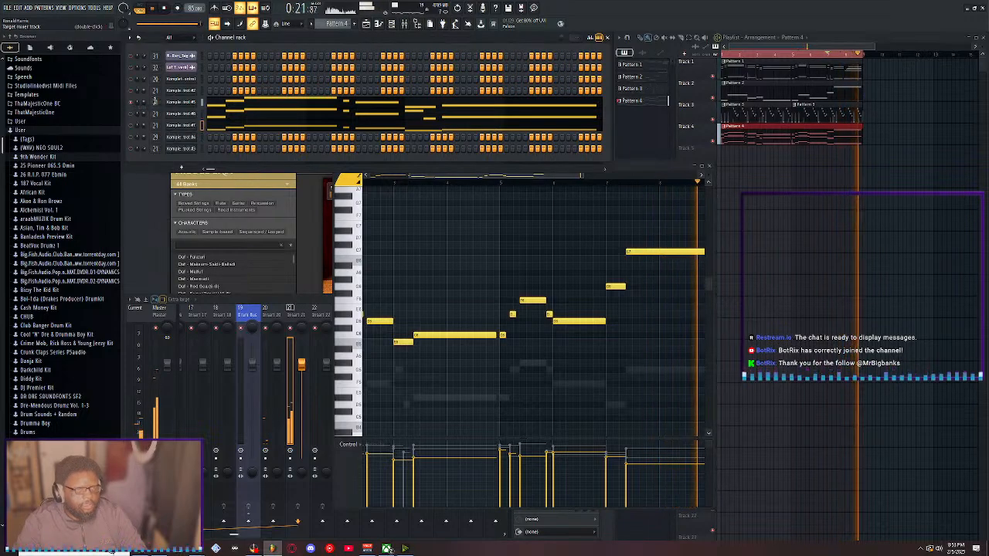
key(F9)
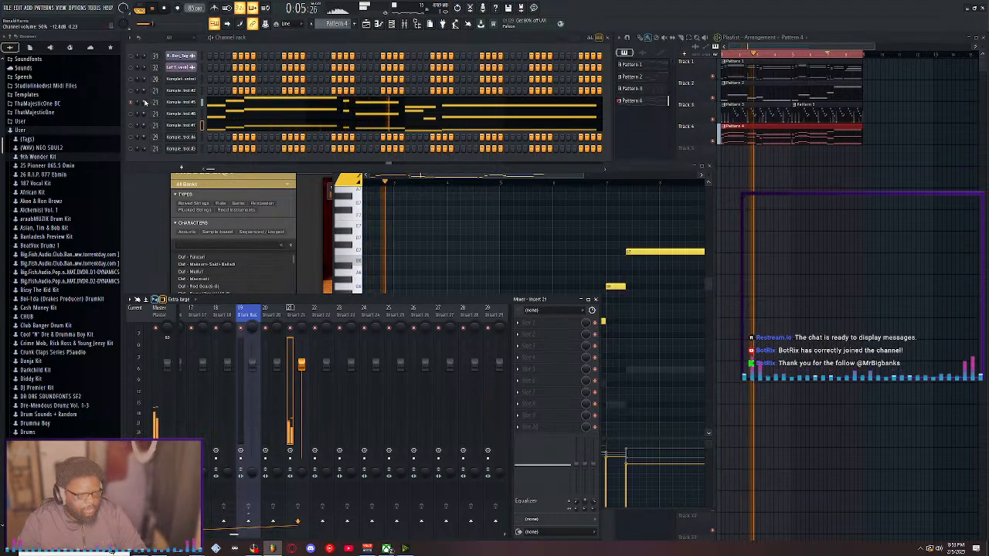
drag(145, 103, 146, 94)
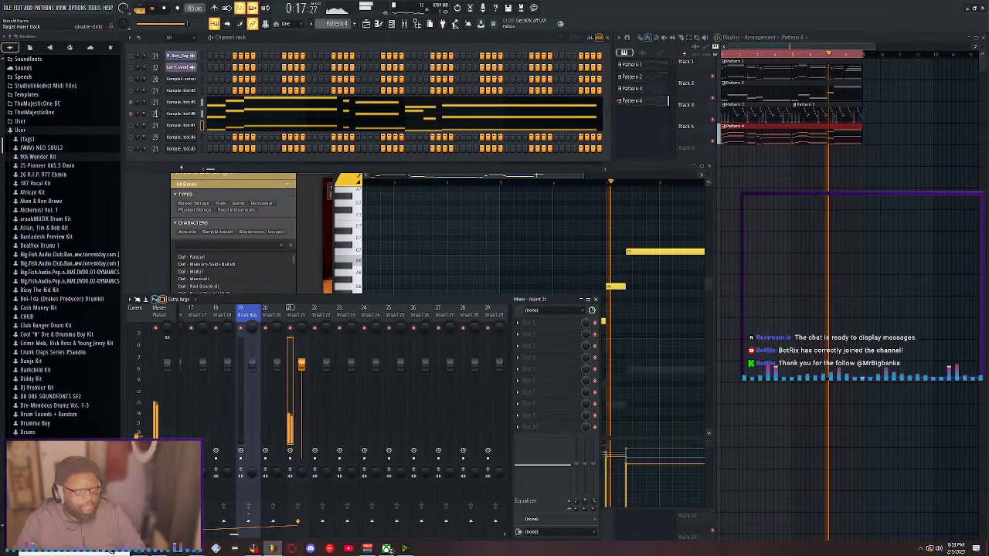
Unmute Komplete Kontrol #7 and assign channels #5, #6 and #7 to mixer tracks 22, 23 and 24
scroll(155, 113, up, 1)
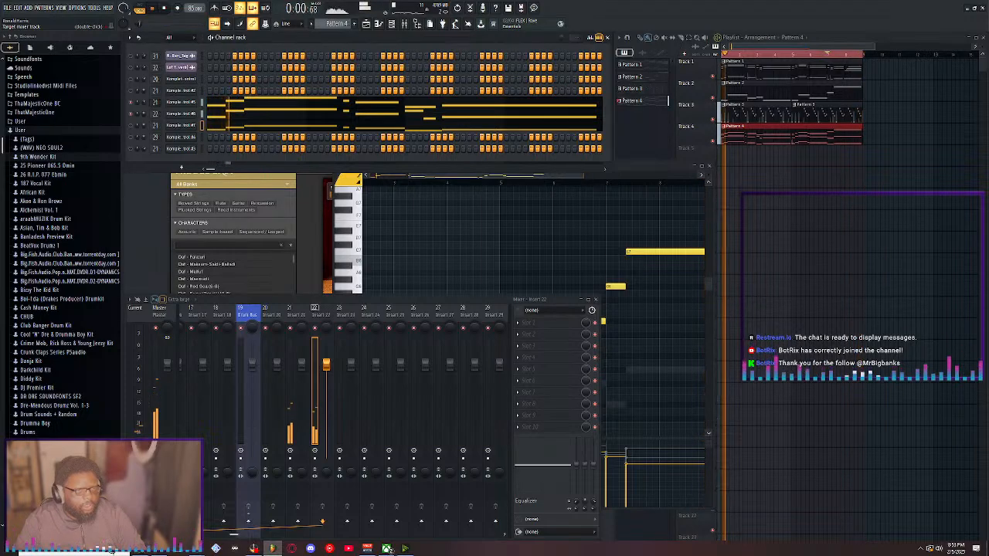
scroll(155, 101, up, 1)
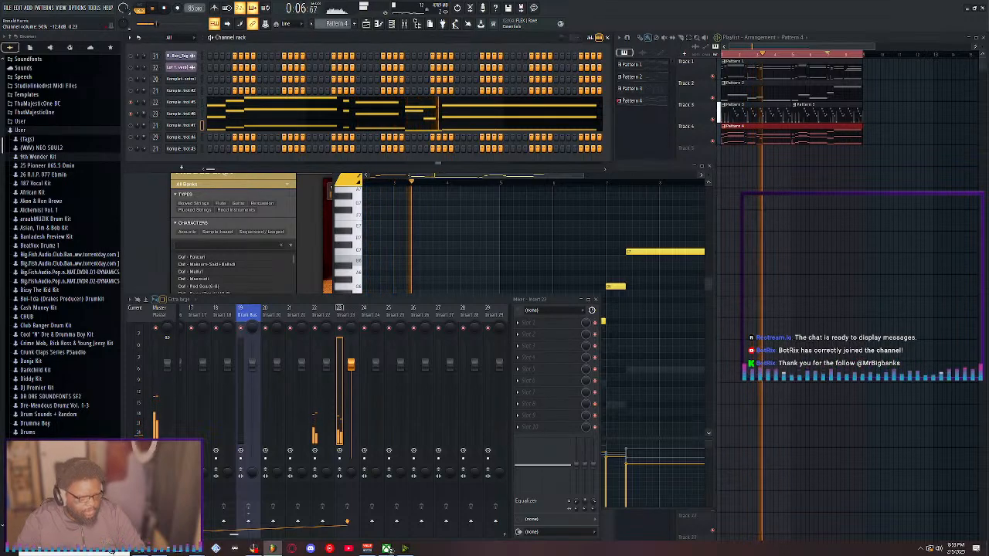
click(133, 126)
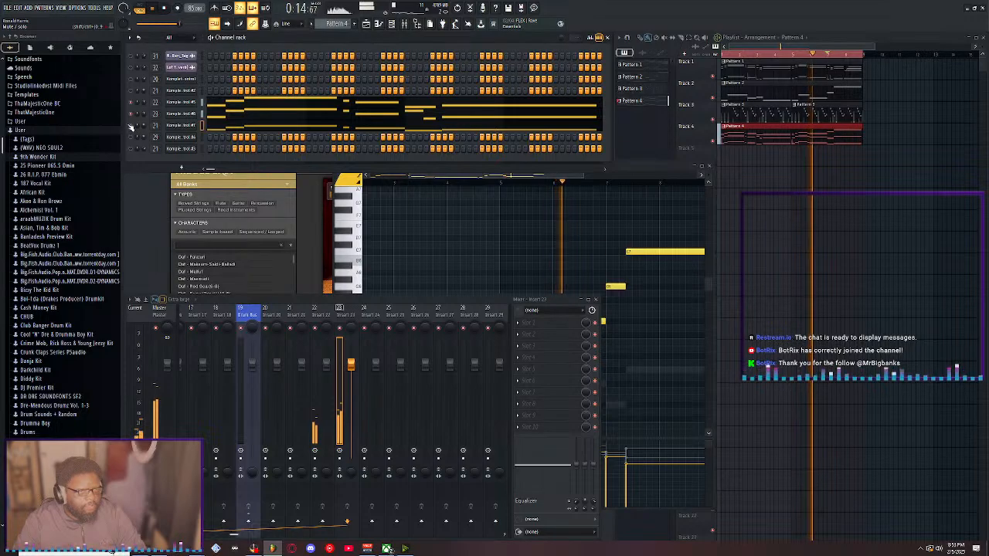
drag(155, 125, 156, 115)
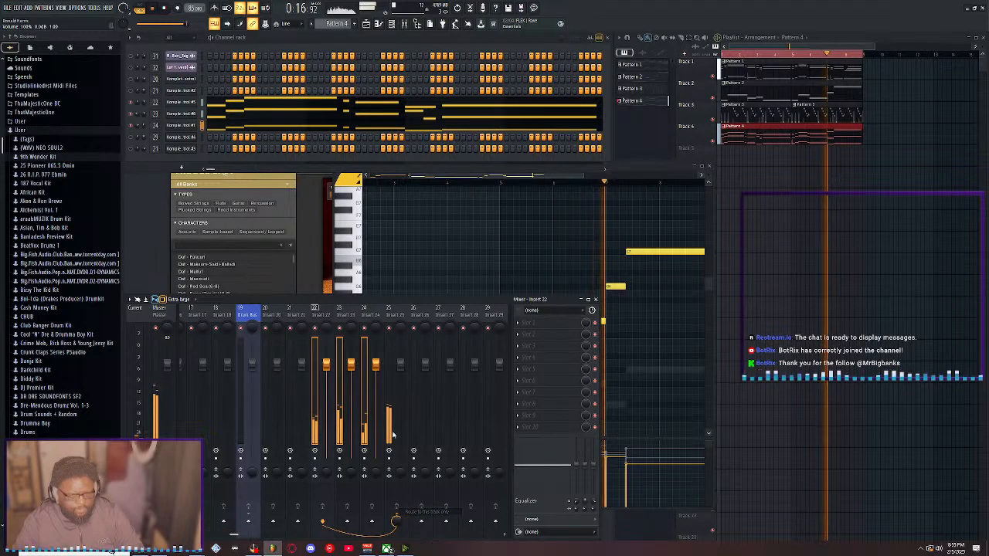
Select mixer inserts 22 to 24 and route them only to the Brass Bus
right_click(396, 313)
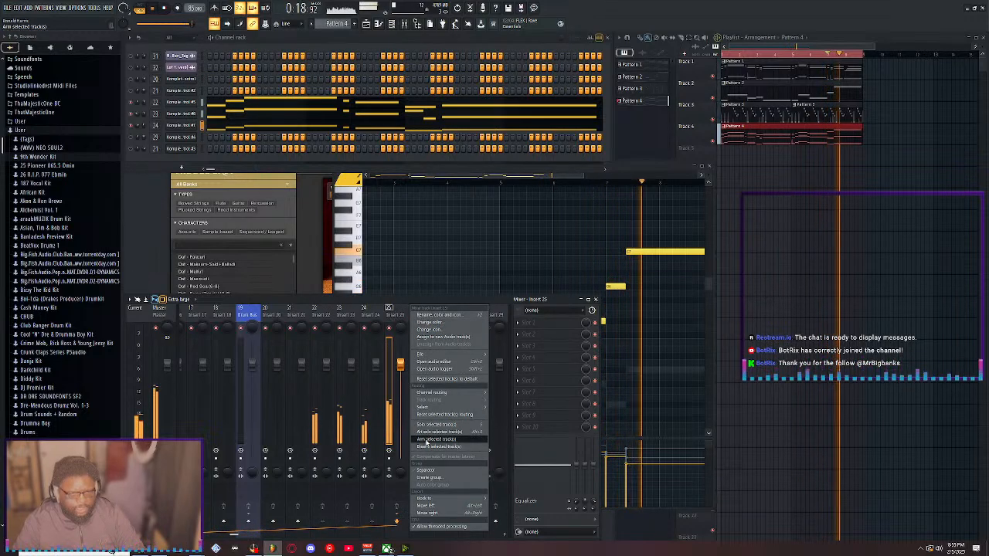
click(398, 311)
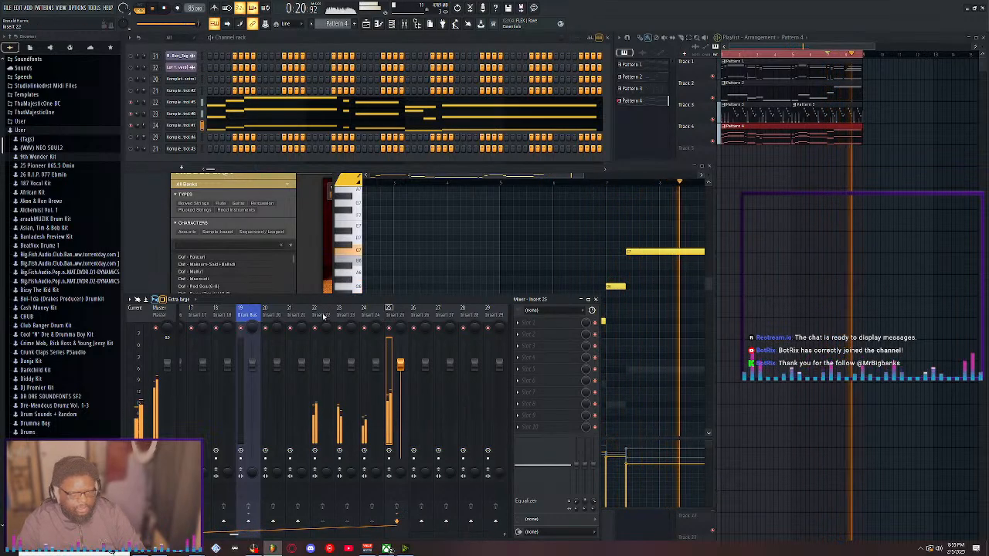
drag(324, 316, 344, 315)
scroll(344, 315, down, 9)
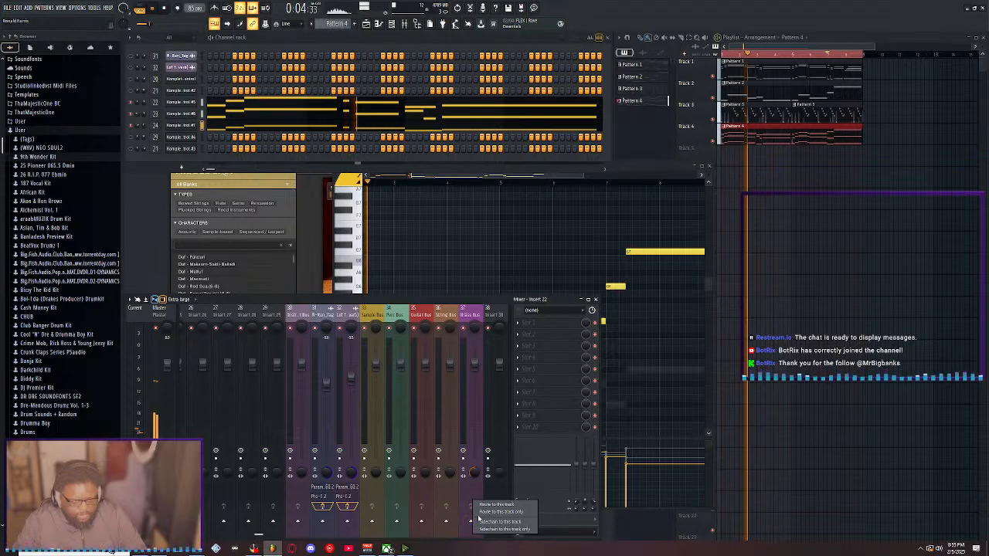
Move the Brass Bus through the mixer to slot 26, directly after Insert 25
click(470, 316)
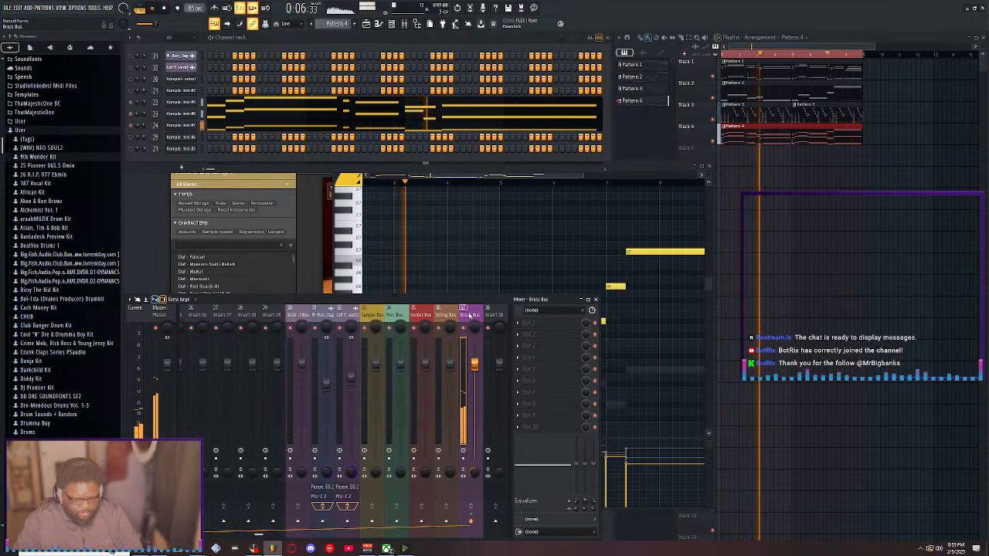
key(alt+Left)
key(alt+Left)
key(alt+Left)
key(alt+Left)
key(alt+Left)
key(alt+Left)
key(alt+Left)
key(alt+Left)
key(alt+Left)
key(alt+Left)
key(alt+Left)
key(alt+Left)
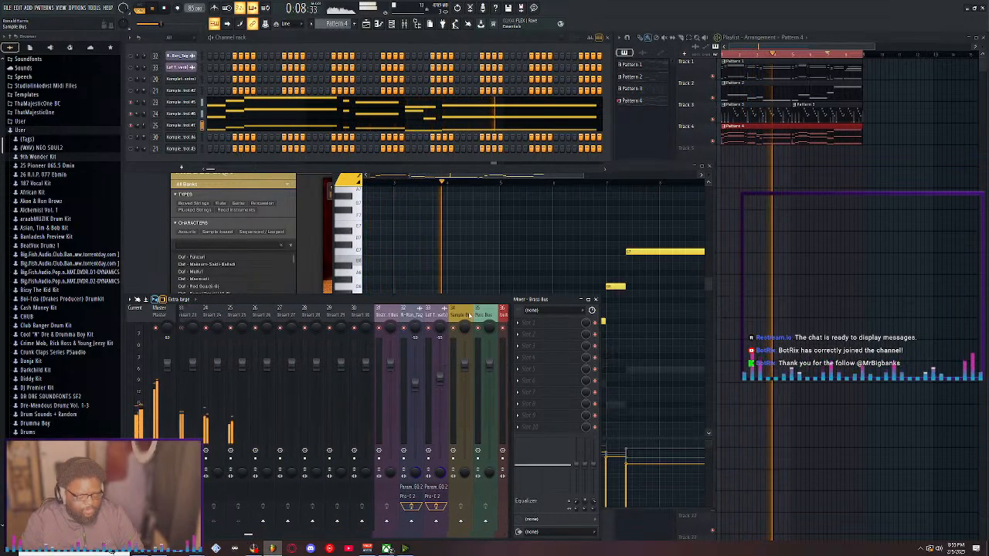
key(alt+Right)
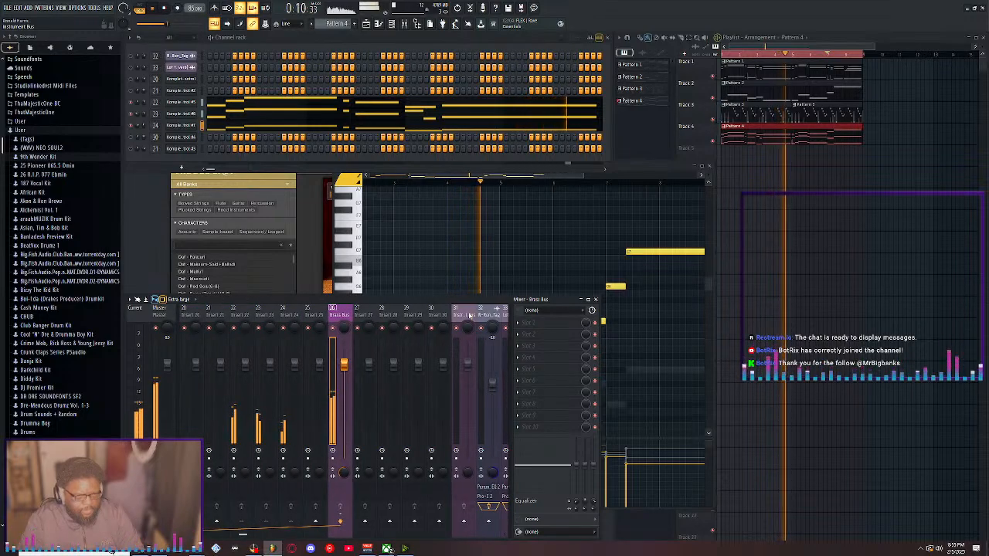
Inspect the mixer routing between the brass inserts and the relocated Brass Bus
click(307, 311)
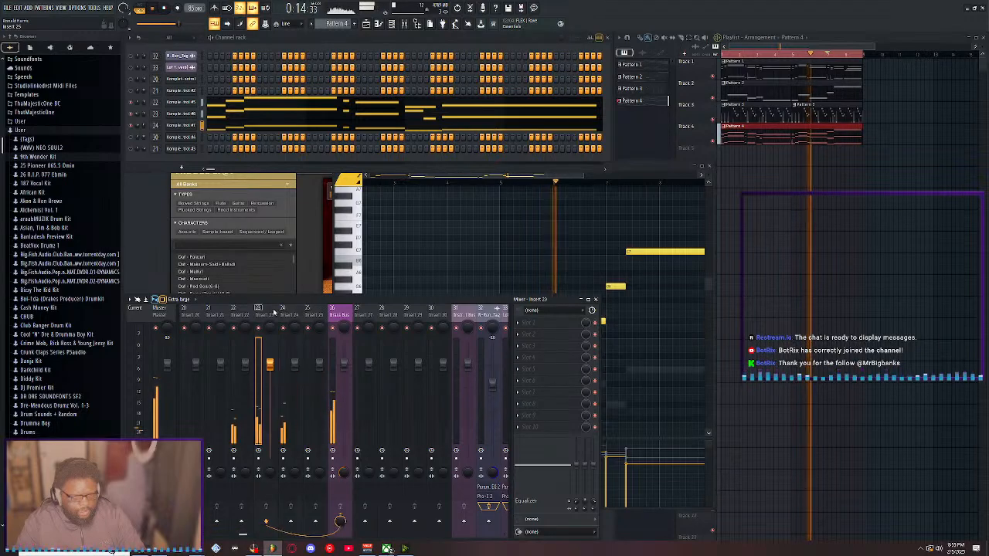
click(342, 313)
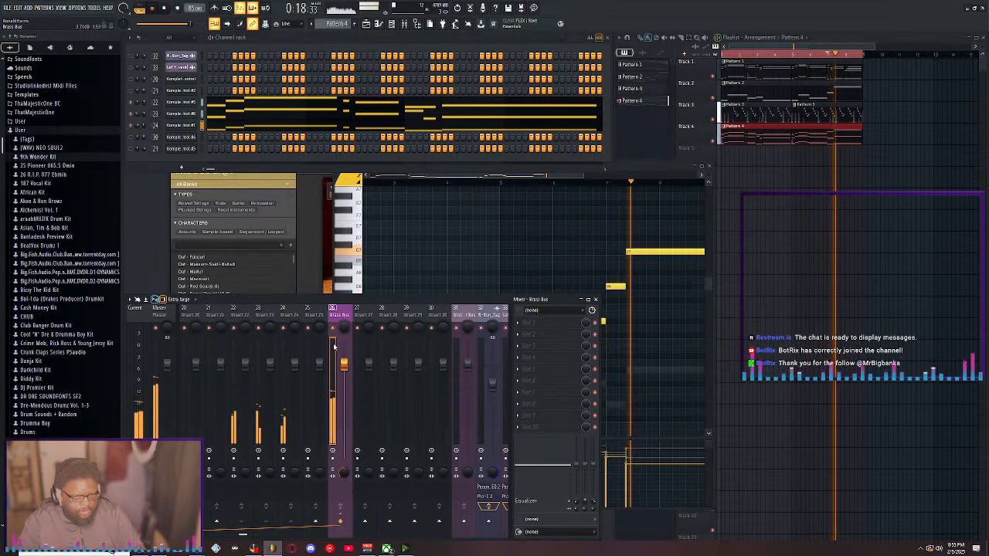
scroll(324, 328, up, 6)
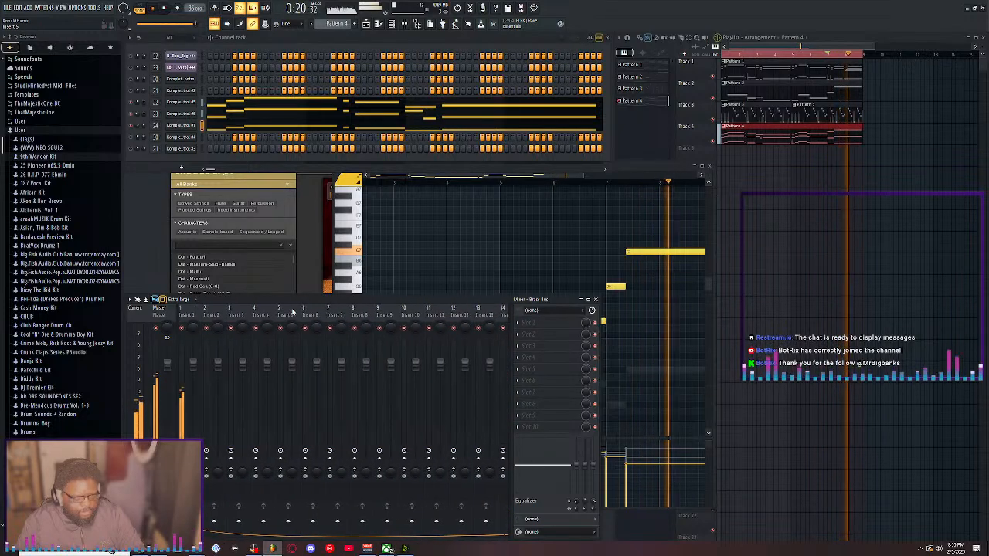
scroll(301, 313, down, 5)
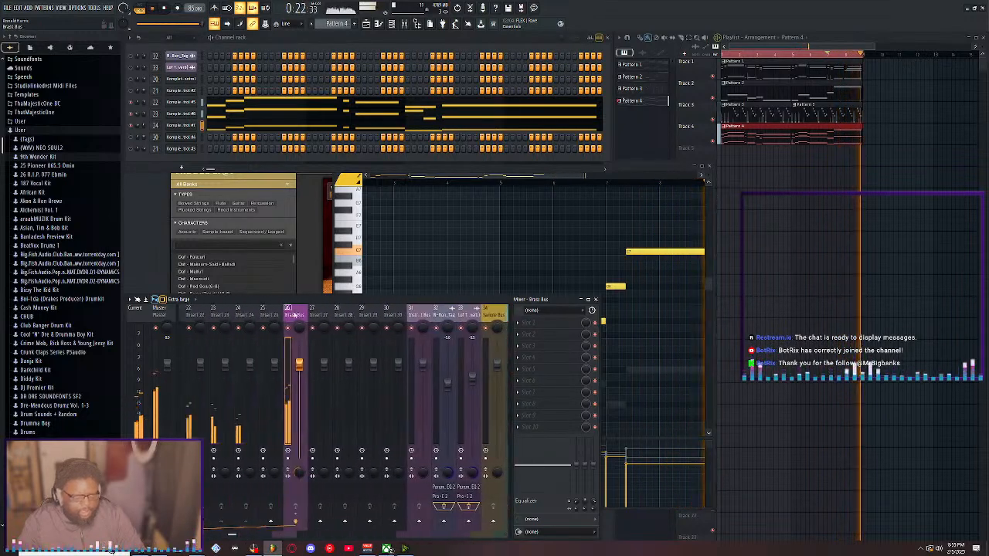
click(380, 313)
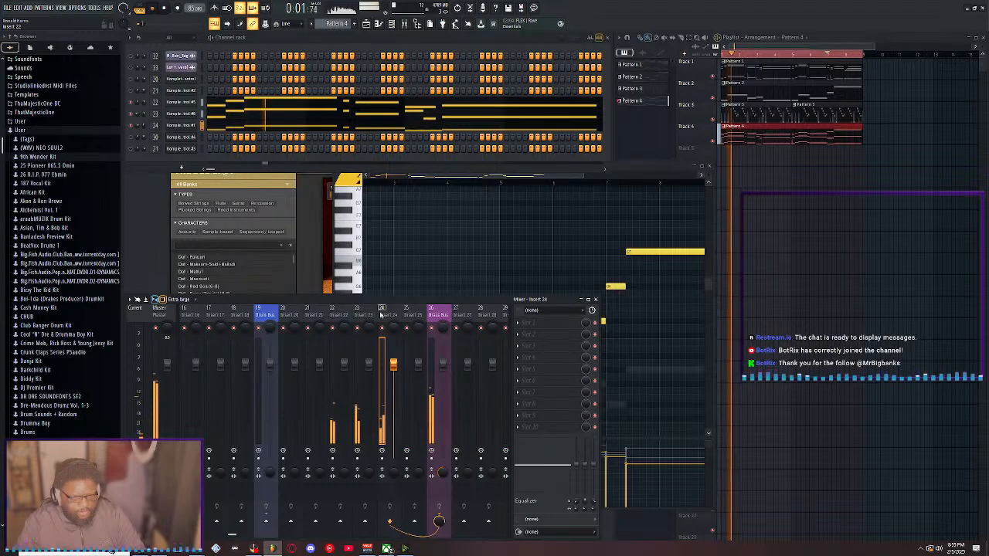
Try a changed stereo separation on the Brass Bus and reset it to its default
right_click(442, 478)
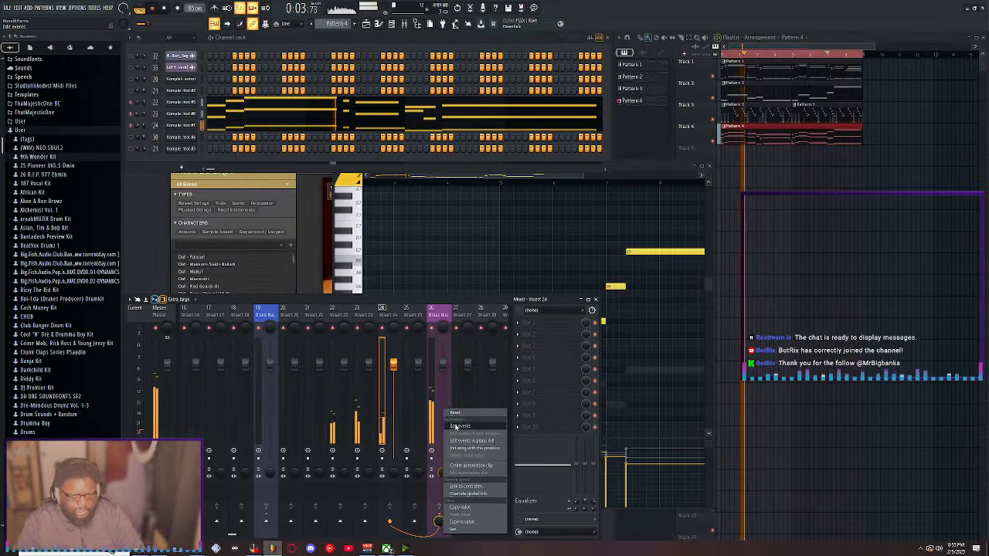
click(456, 414)
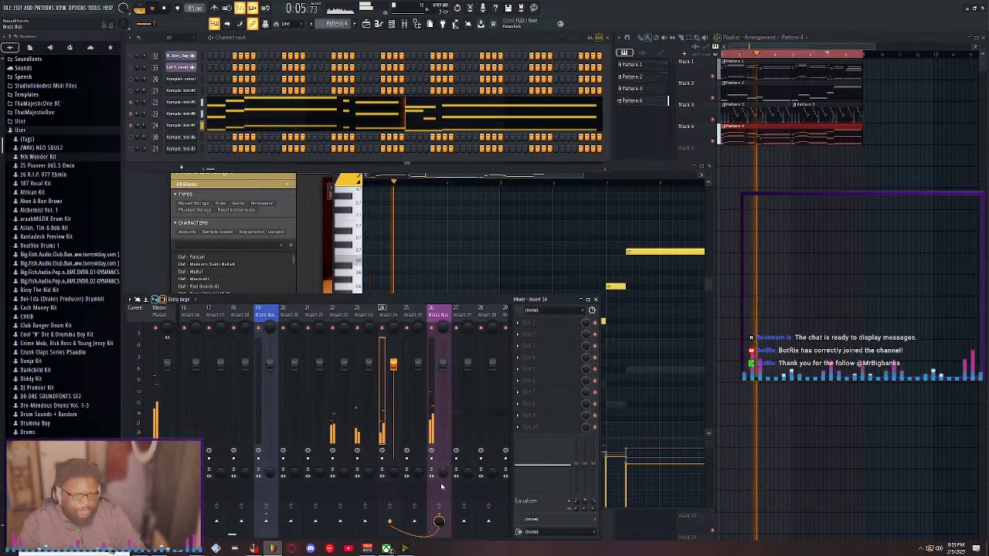
drag(443, 473, 442, 495)
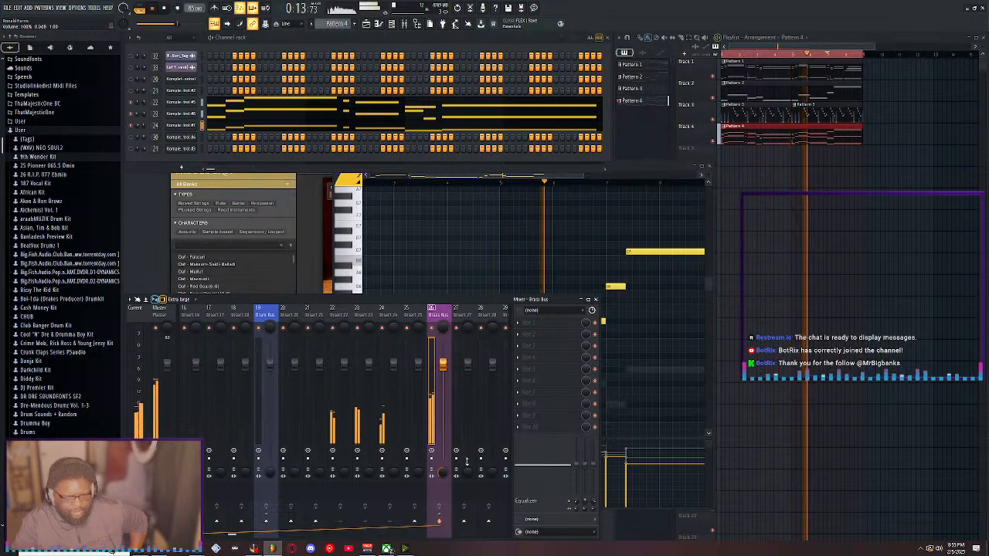
right_click(441, 475)
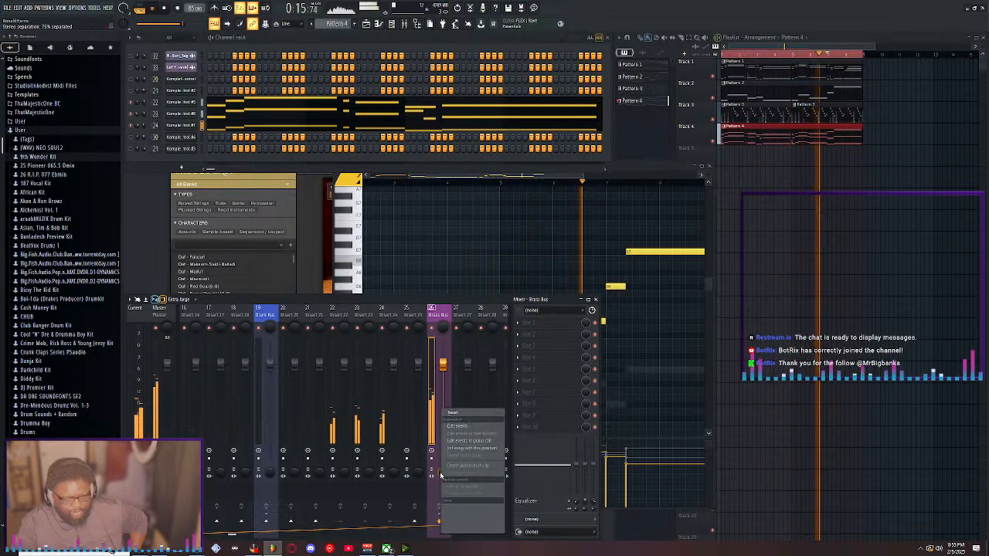
click(461, 414)
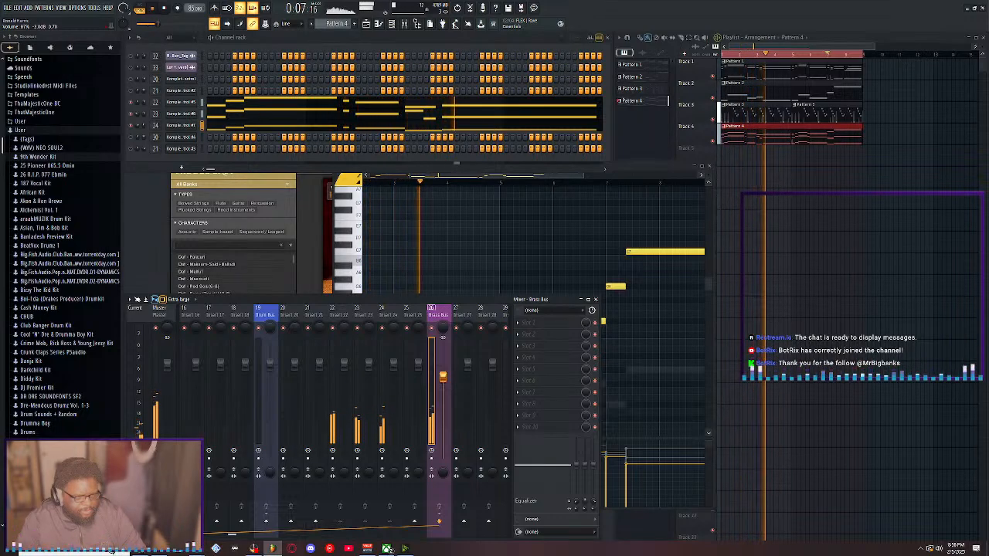
Set the Brass Bus volume to -4.0 dB and turn all channels in the rack back on
drag(443, 379, 442, 383)
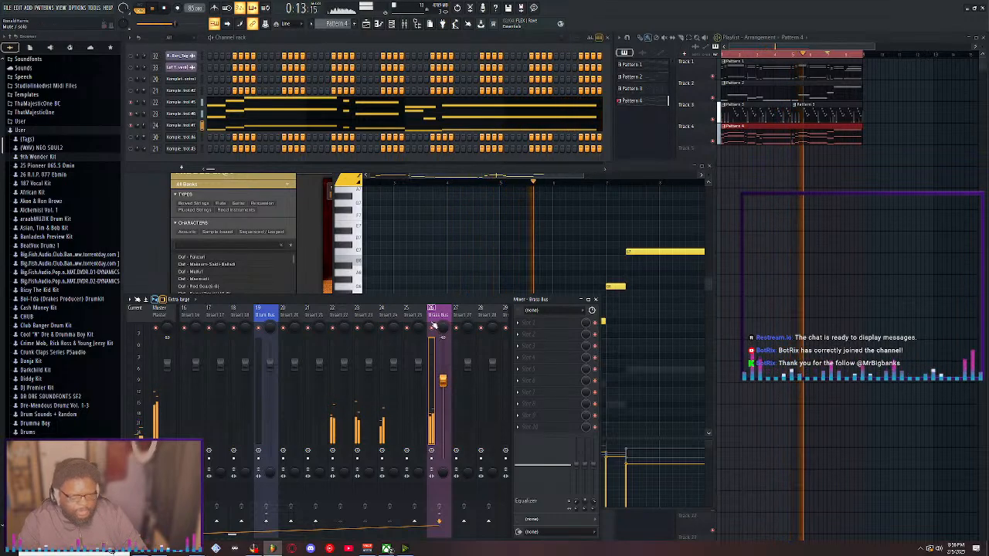
right_click(132, 106)
click(140, 110)
right_click(131, 103)
click(142, 107)
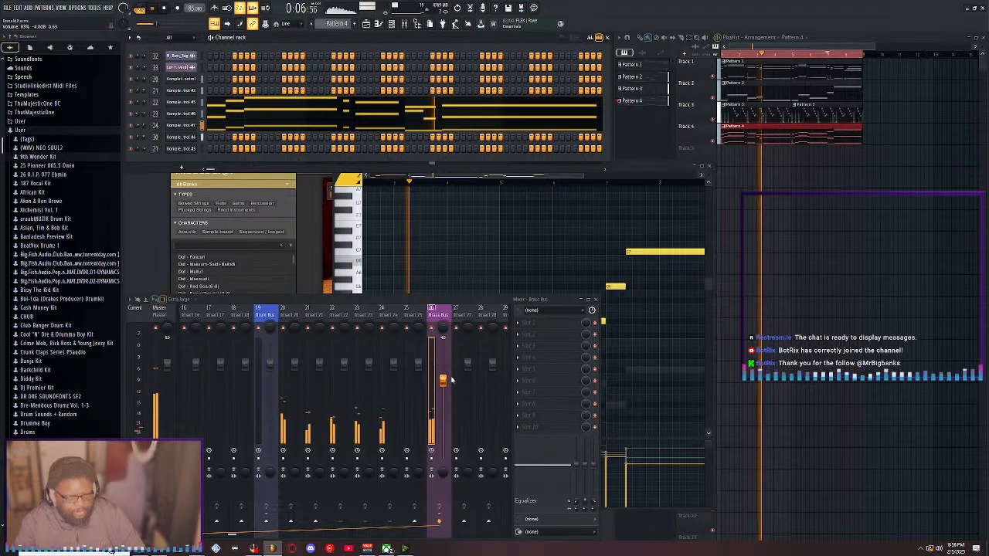
Load Fruity parametric EQ 2 in the Brass Bus's first effect slot, enlarge its window, and stop playback
click(544, 323)
mouse_move(528, 333)
click(630, 433)
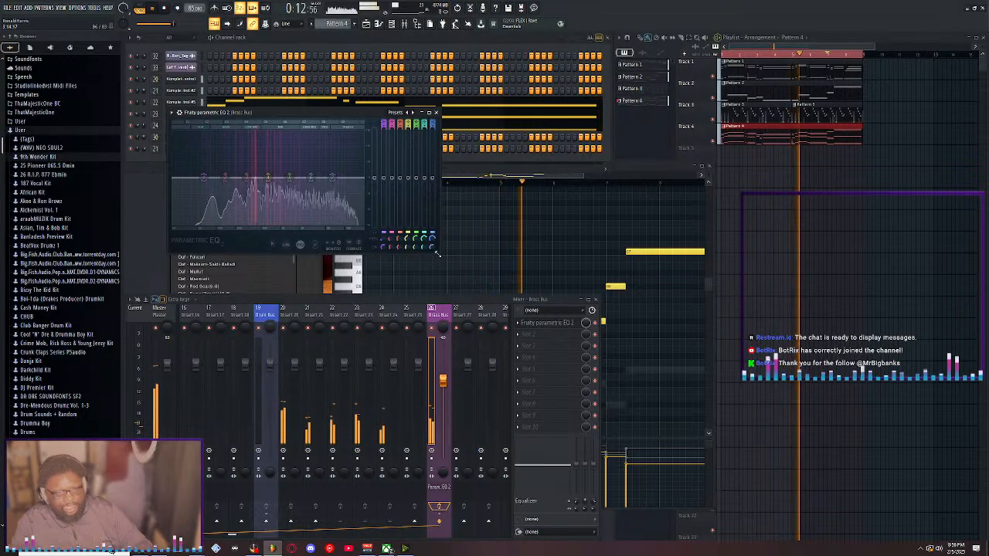
drag(439, 255, 799, 420)
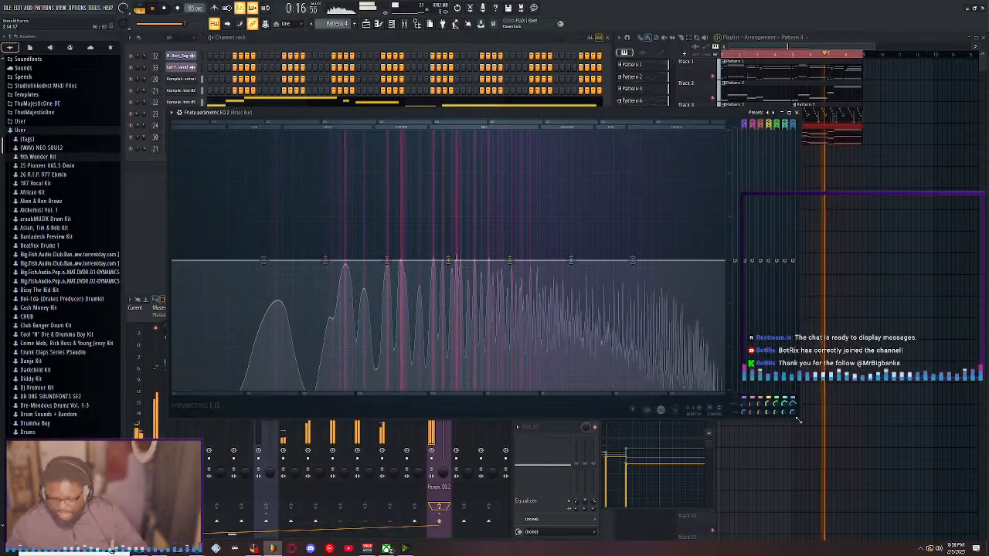
key(space)
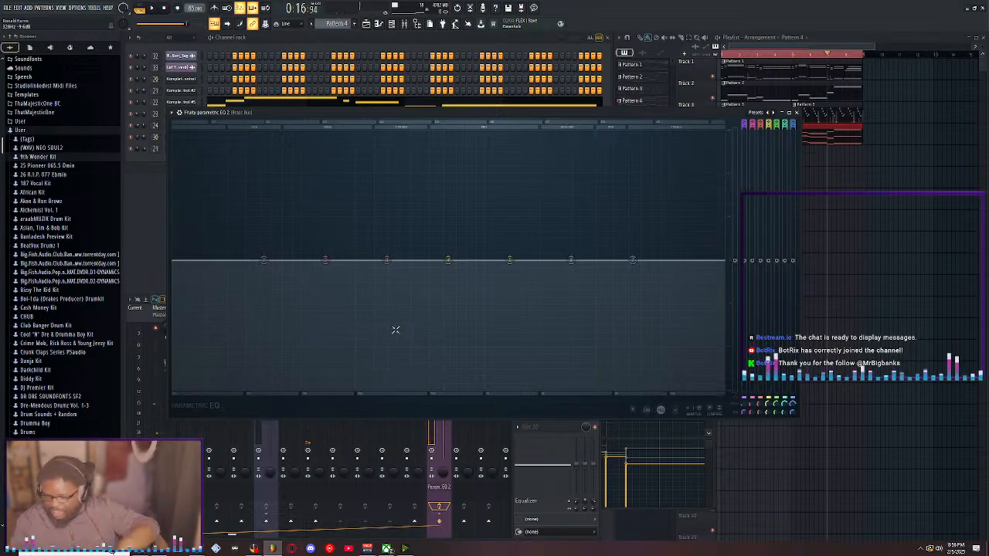
Try a narrowed band 5 boost of about 14.4 dB near 3 kHz in the Brass Bus EQ and audition it
drag(510, 261, 518, 202)
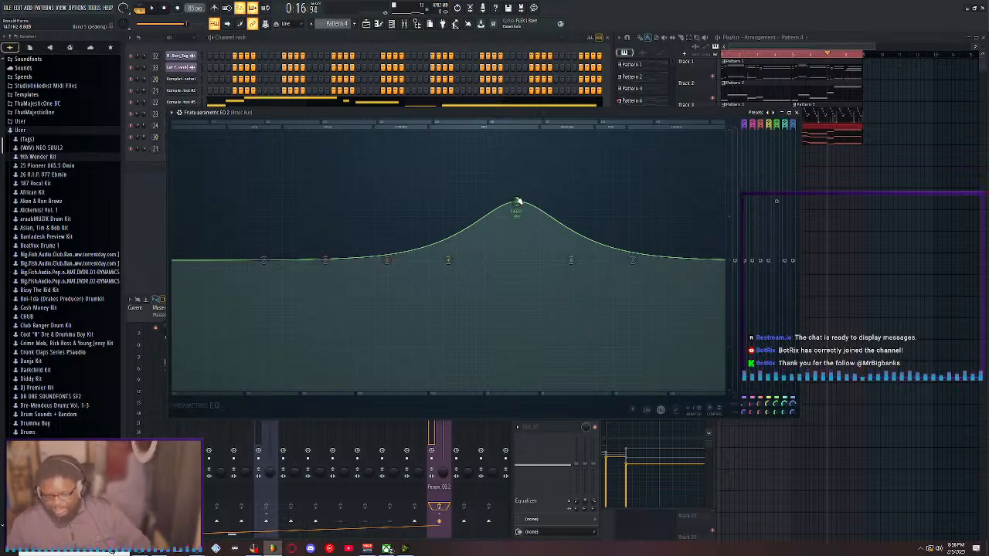
drag(517, 203, 578, 252)
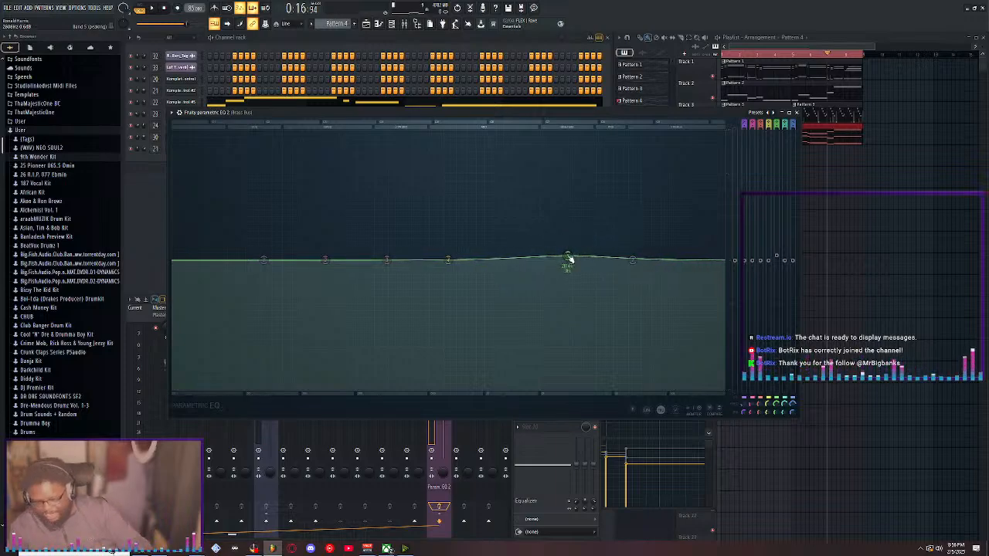
drag(568, 260, 572, 158)
scroll(508, 171, up, 2)
key(space)
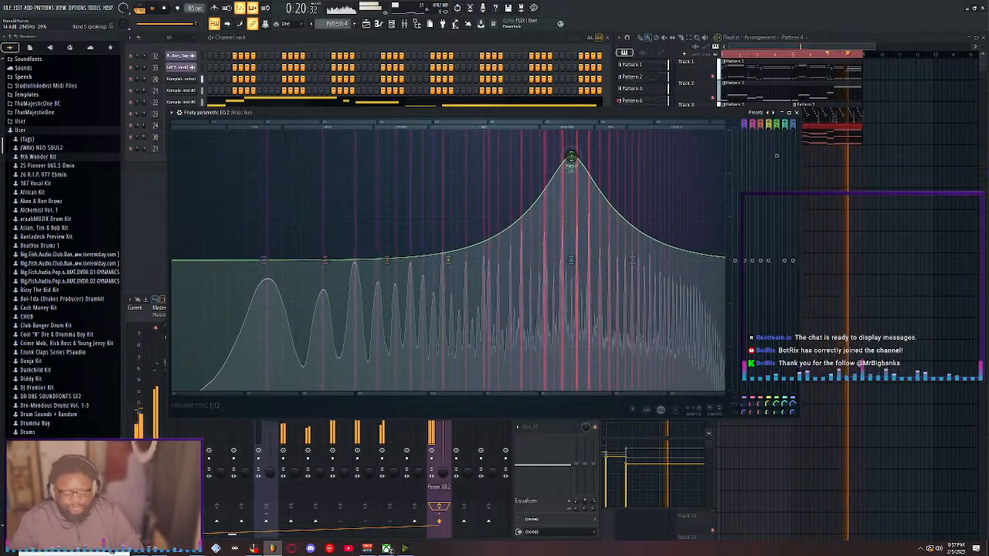
key(space)
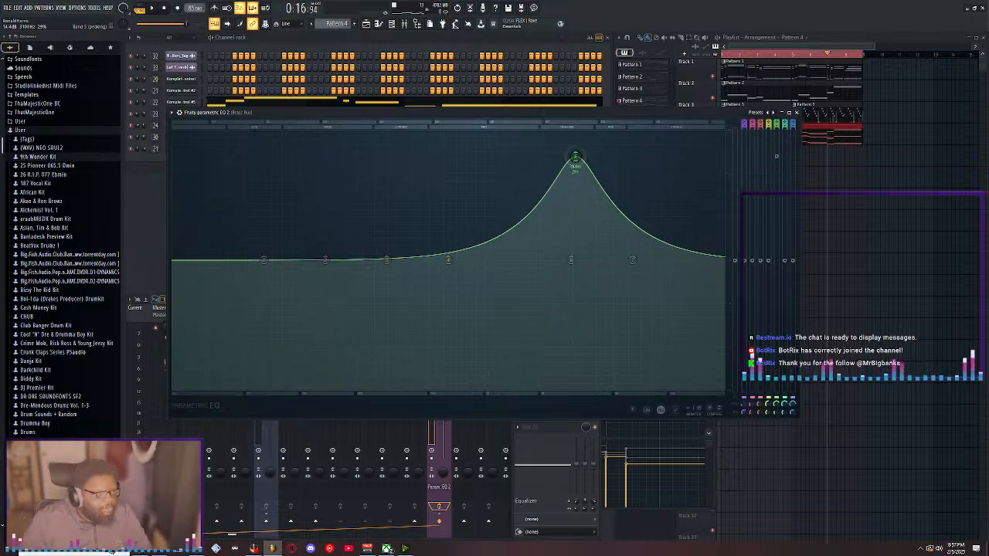
Try raising the band 5 boost to about 18 dB at about 3042 Hz while auditioning the brass
key(space)
drag(575, 158, 574, 136)
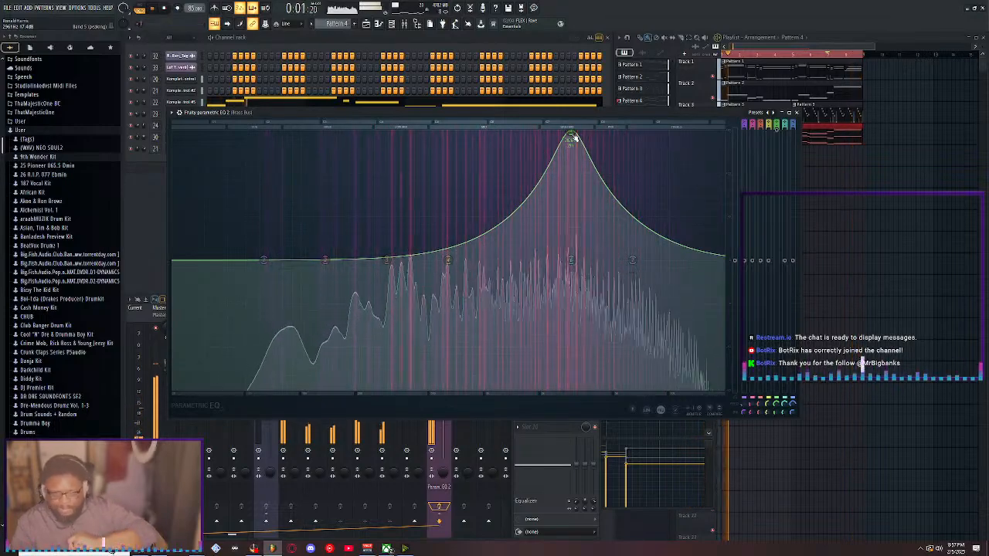
mouse_move(572, 138)
mouse_down()
mouse_move(509, 138)
mouse_move(573, 138)
mouse_up()
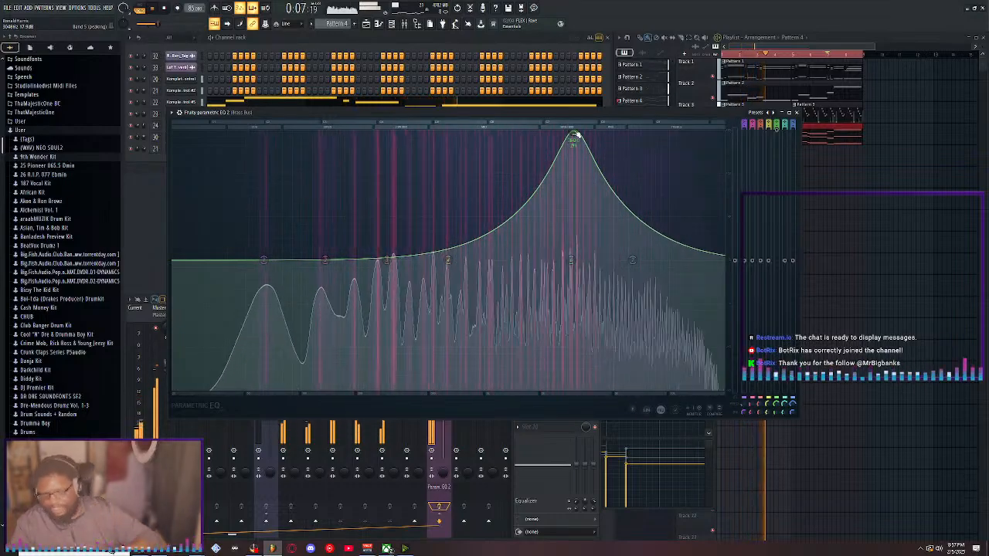
key(space)
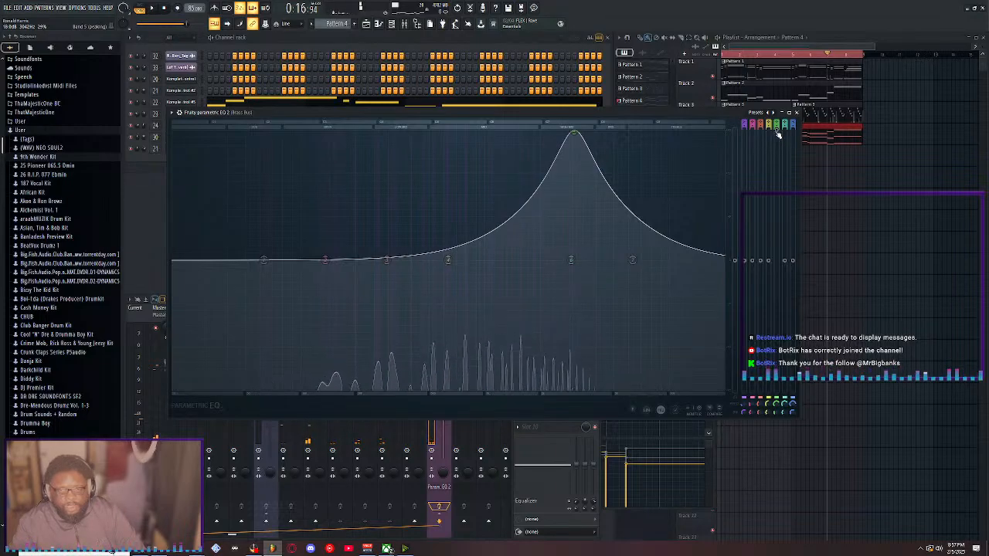
Try cutting band 5 by about 3.6 dB and dipping band 3 in the low mids during playback
drag(777, 132, 778, 245)
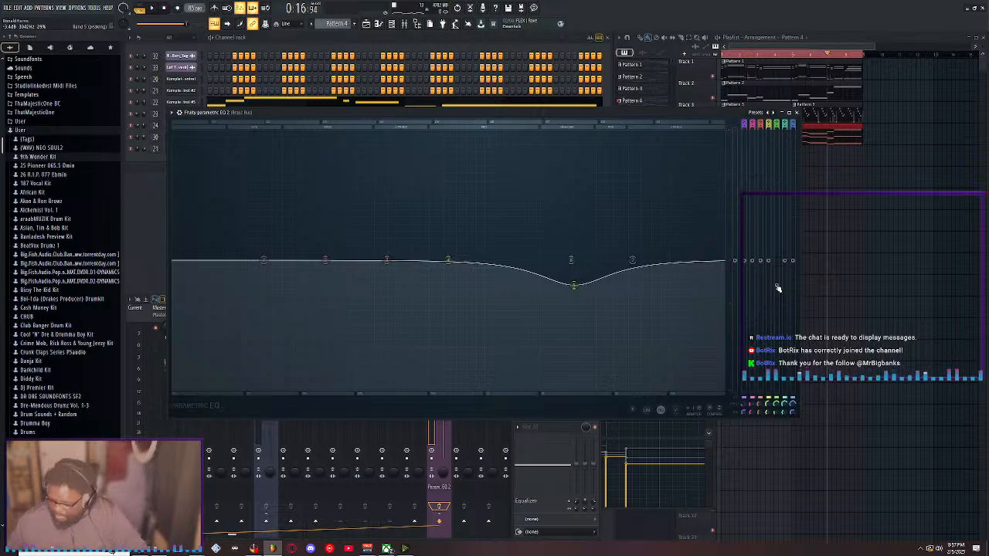
key(space)
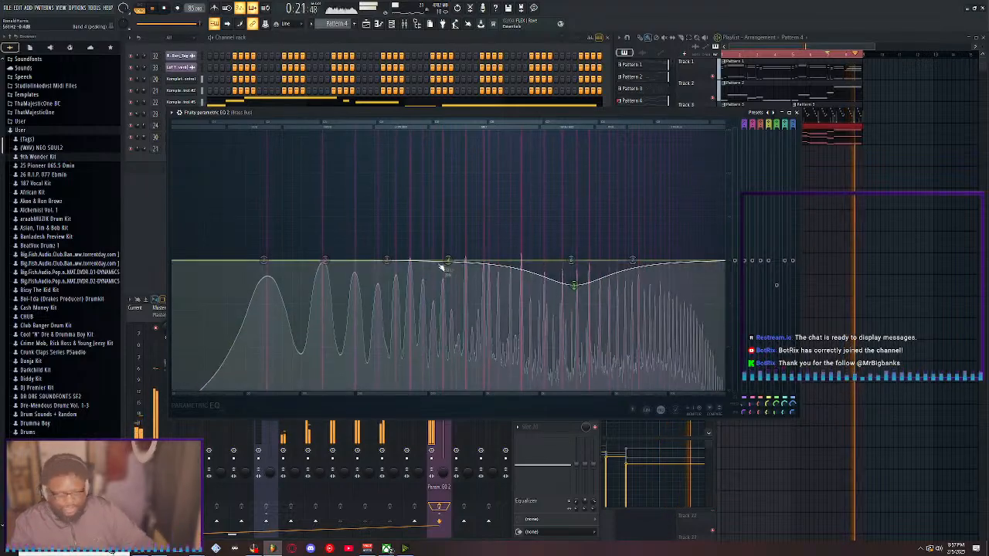
drag(264, 259, 352, 287)
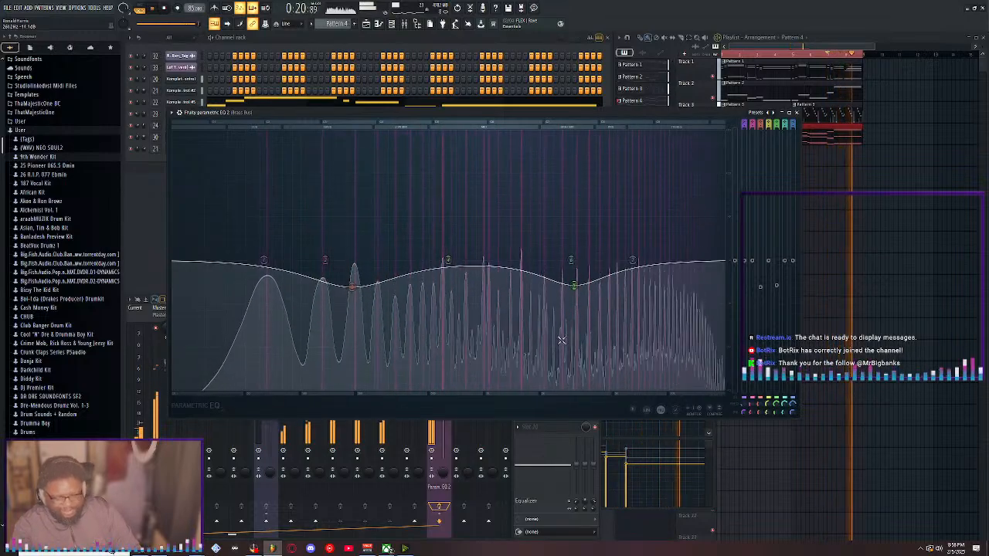
Reset EQ bands 5 and 3 to their default flat settings
right_click(573, 287)
click(583, 296)
right_click(352, 286)
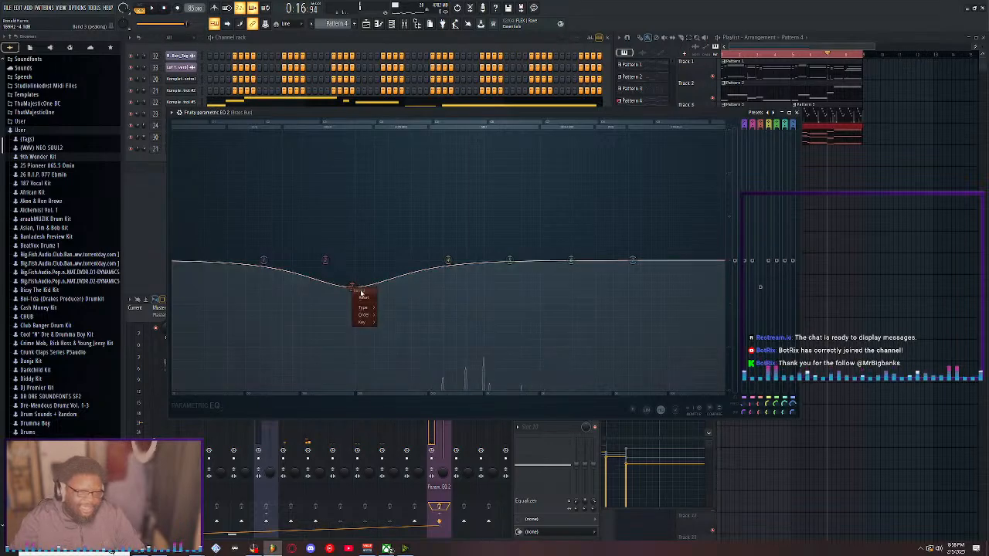
click(366, 299)
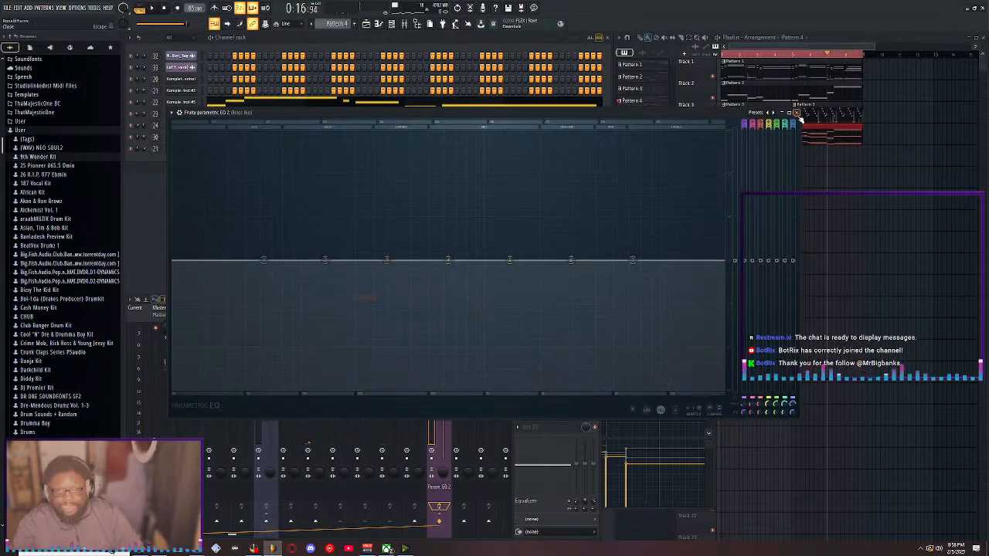
Close the EQ window and delete Fruity parametric EQ 2 from the Brass Bus's first effect slot
click(797, 112)
click(517, 325)
click(531, 342)
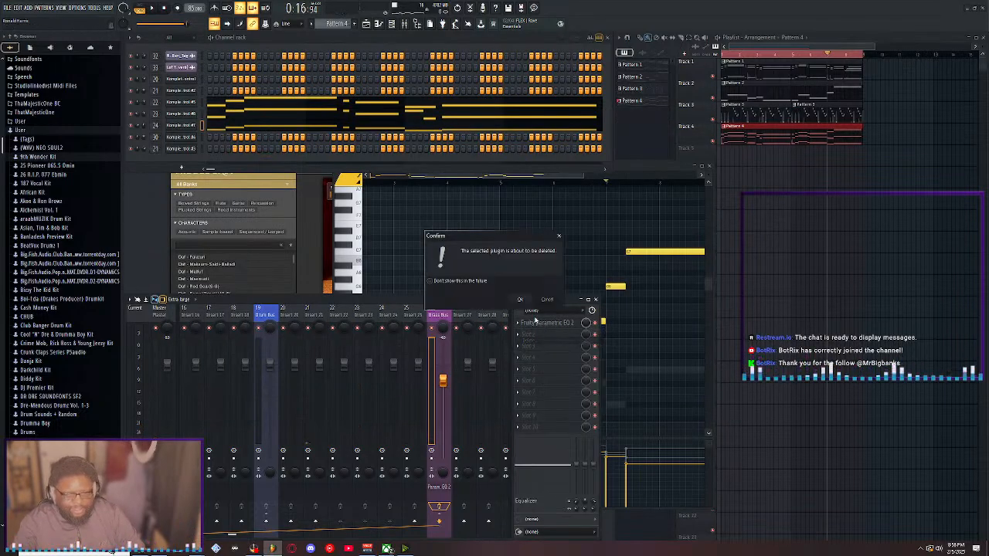
click(523, 300)
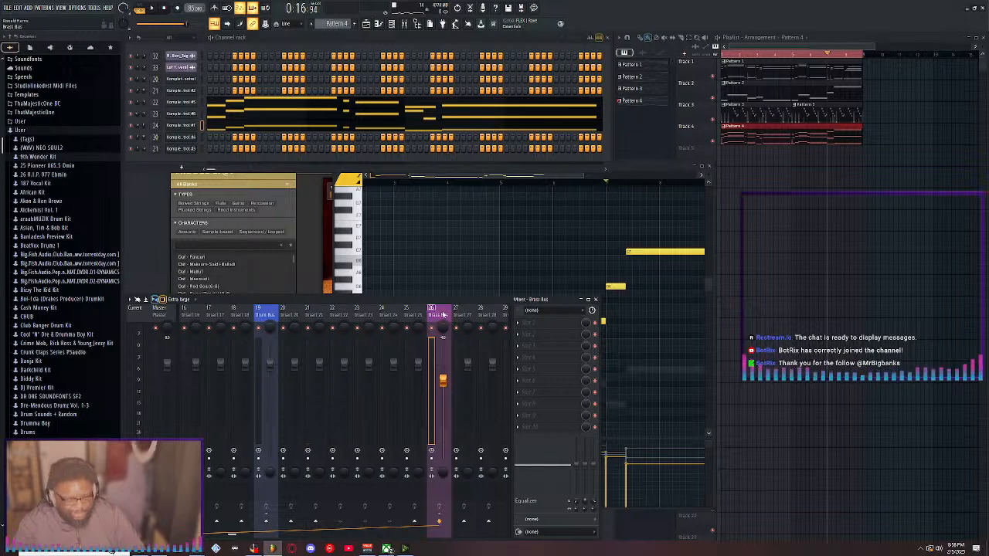
Rename the Komplete Kontrol #5 channel as Brass Low
scroll(443, 314, up, 3)
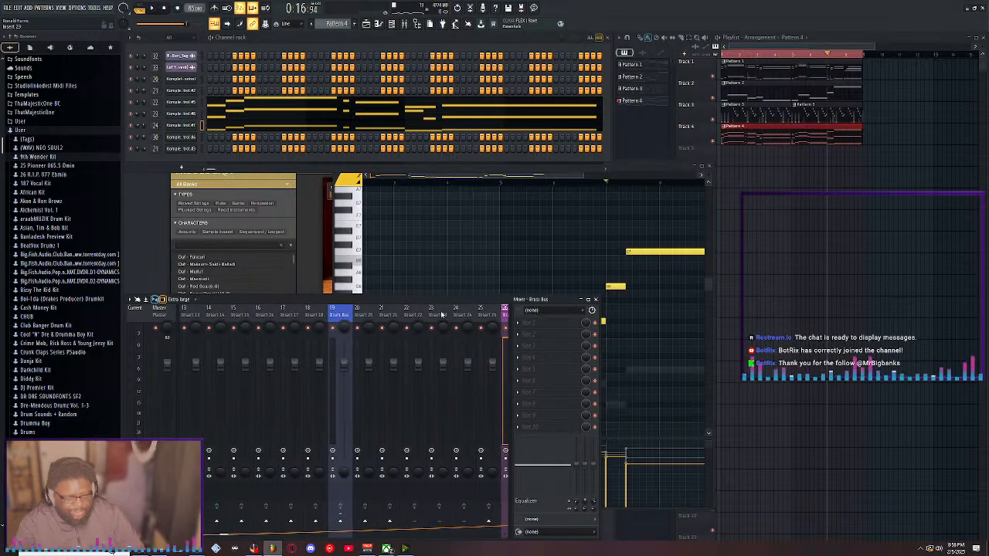
scroll(443, 314, up, 12)
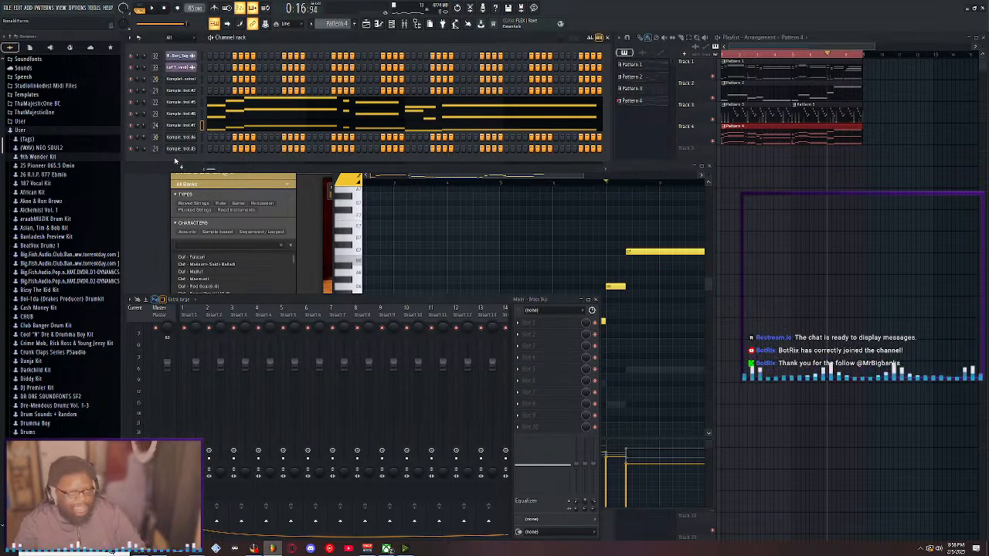
right_click(184, 108)
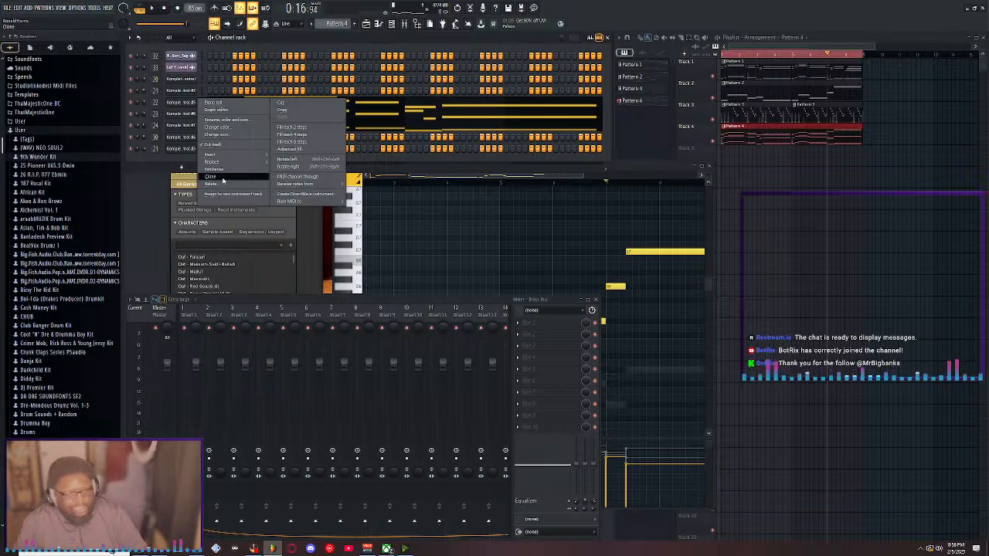
click(214, 104)
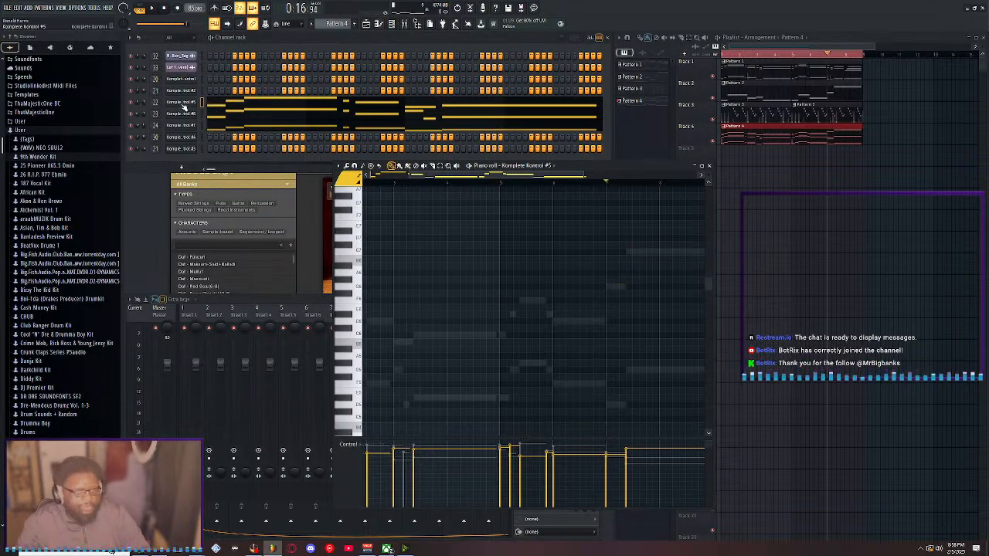
right_click(185, 105)
click(226, 120)
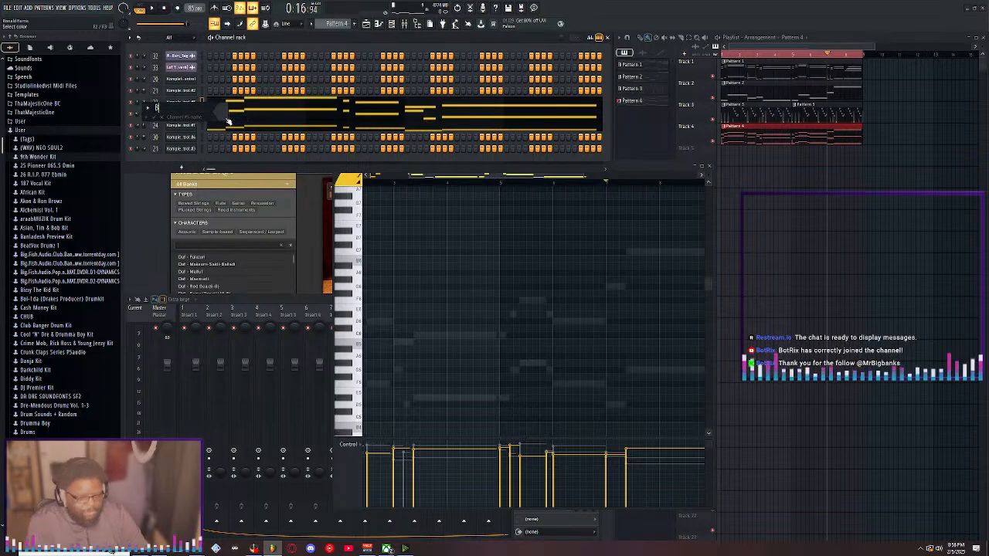
text(Brass Lead)
key(Return)
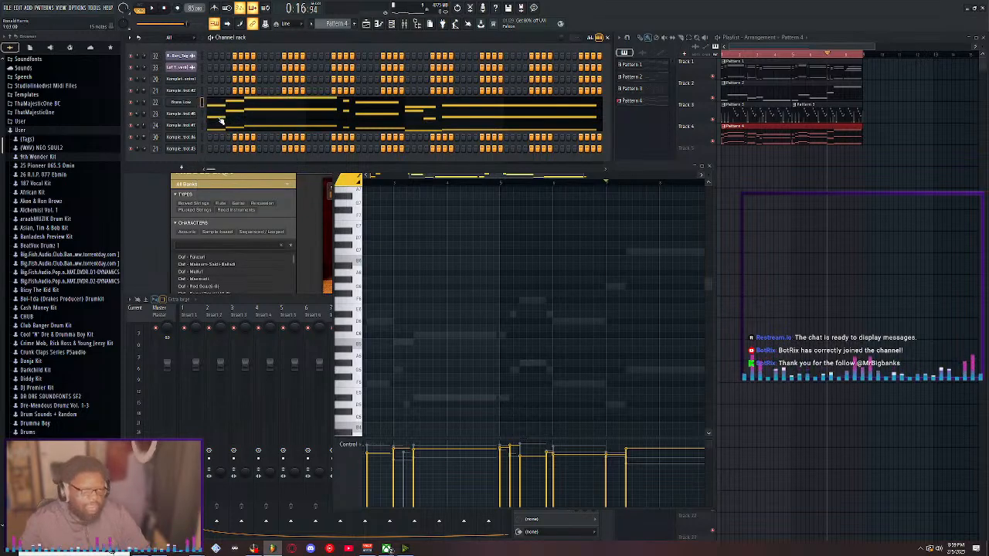
Rename the two channels directly below Brass Low as Brass Mid and Brass High
right_click(185, 113)
click(222, 134)
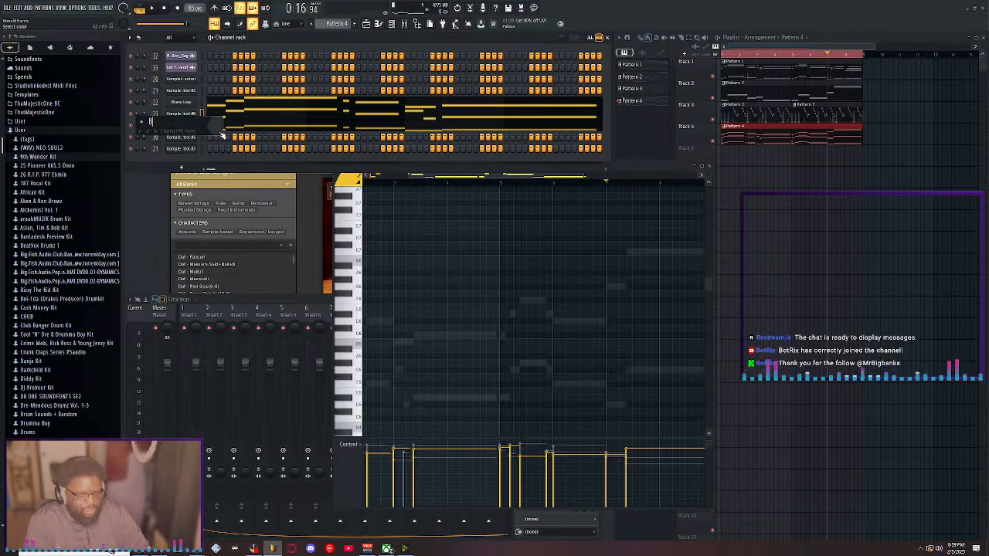
text(Brass Pad)
key(Return)
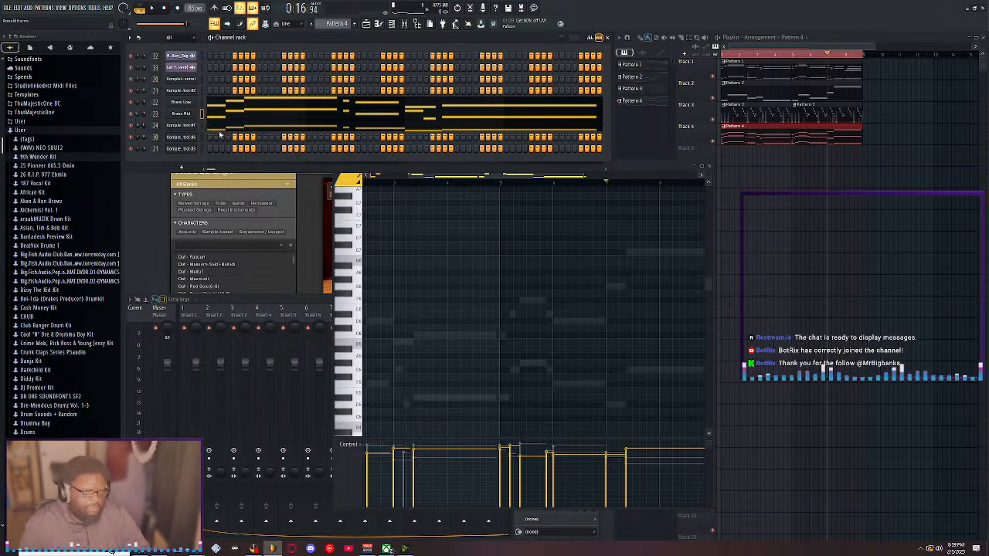
right_click(194, 124)
click(234, 150)
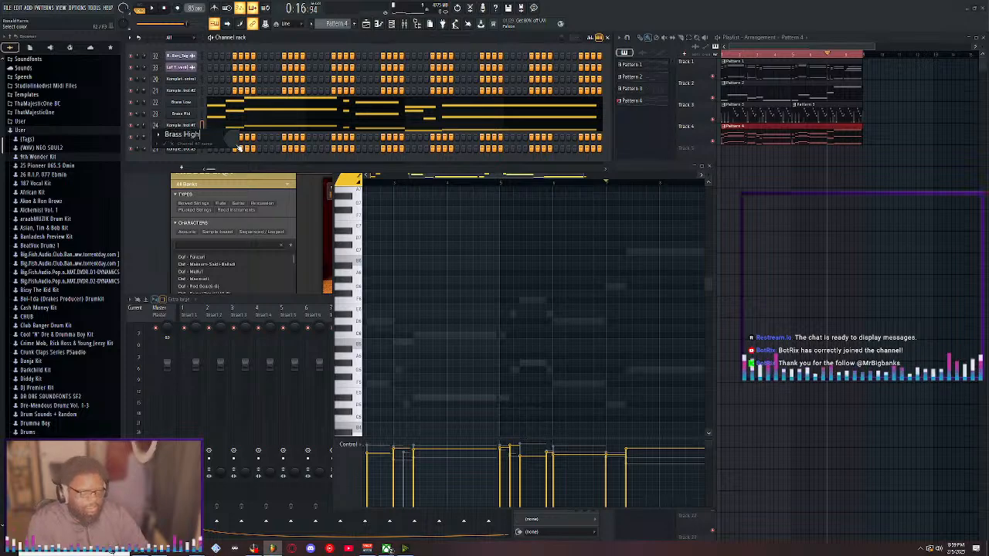
key(Return)
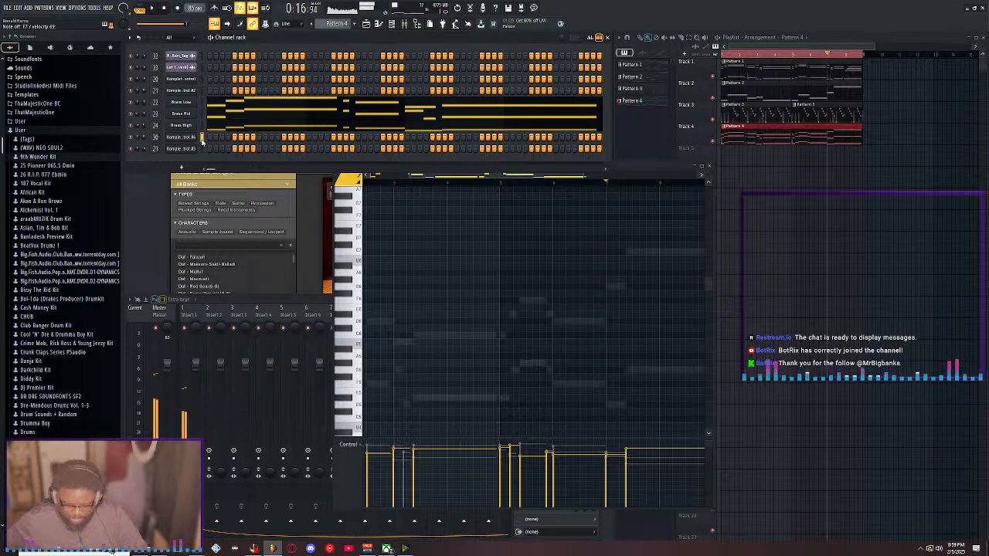
Rename the channel directly below Brass High as Percussion
right_click(194, 138)
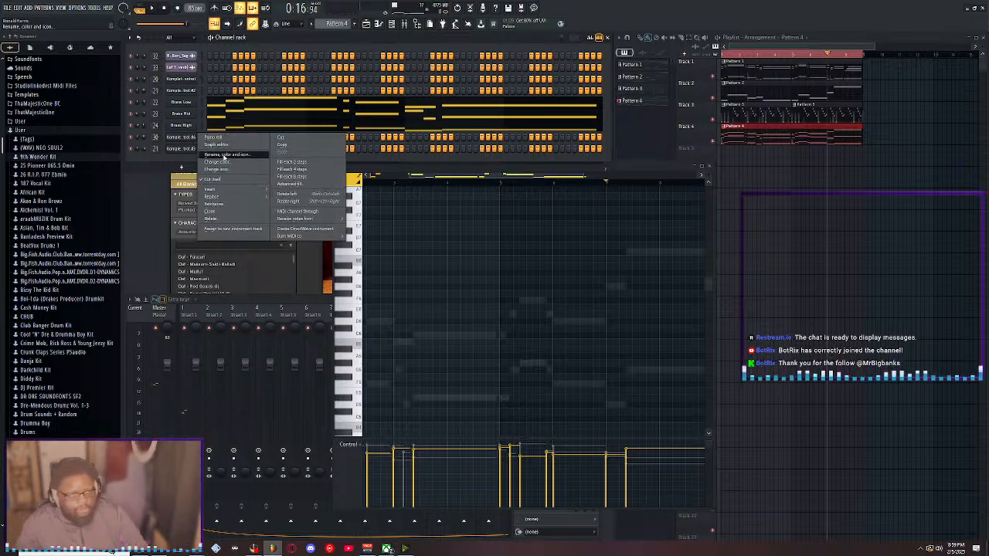
click(234, 156)
text(P)
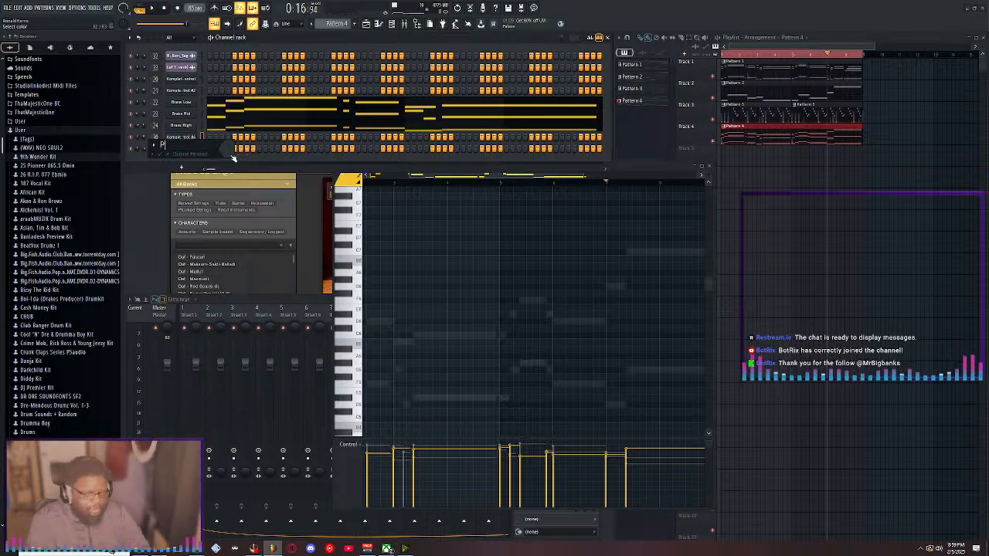
text(ercussion)
key(Return)
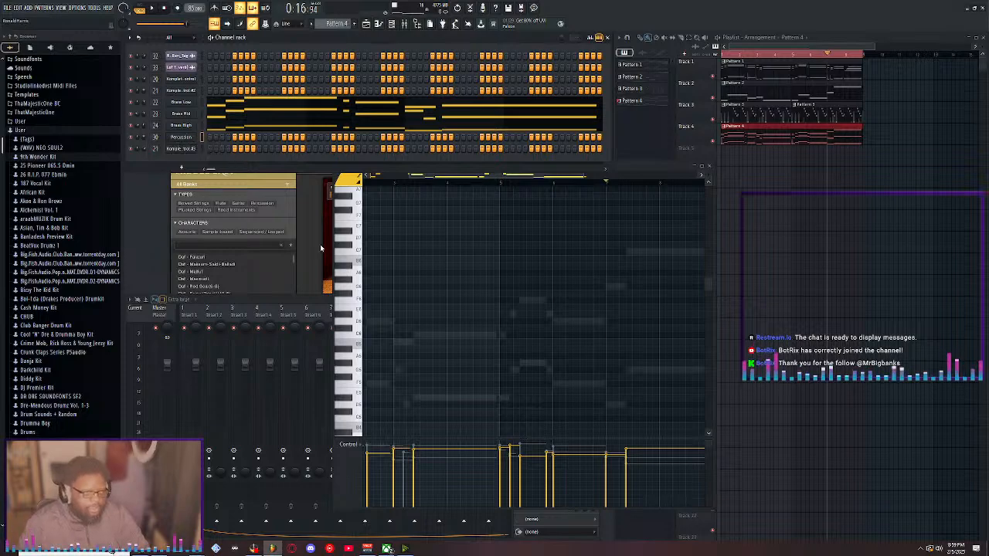
Rename the channel directly below Percussion as B. Guitar
right_click(196, 147)
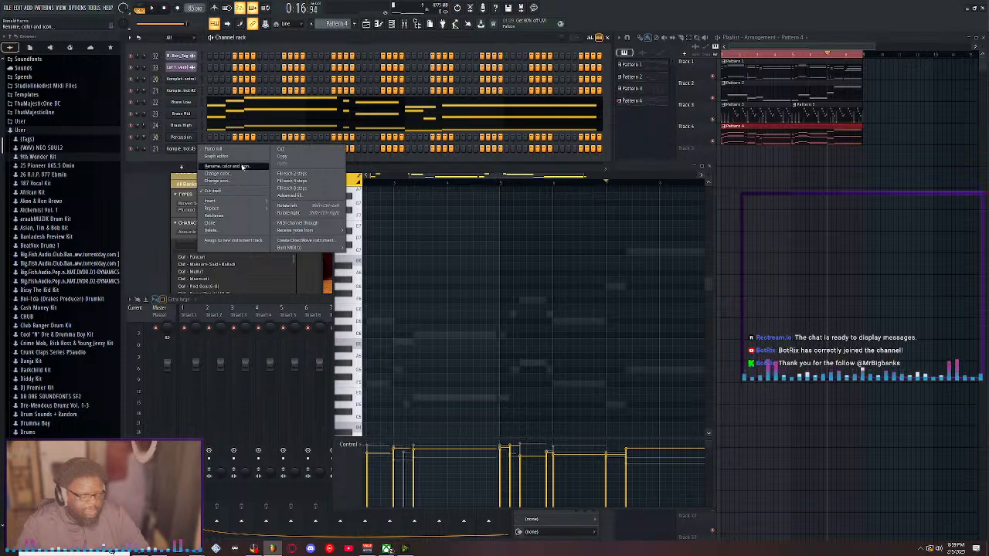
click(242, 167)
text(B)
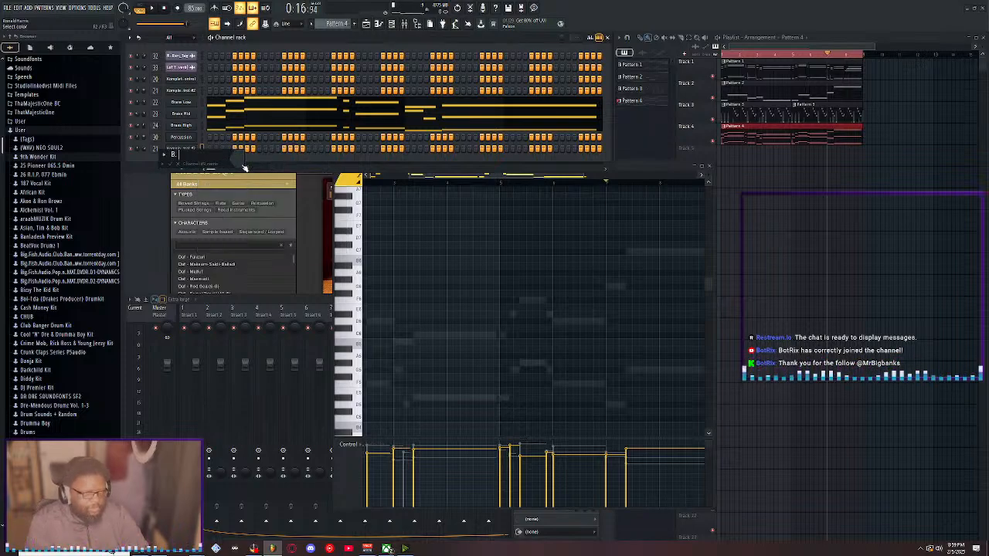
text(. Guitar)
key(Return)
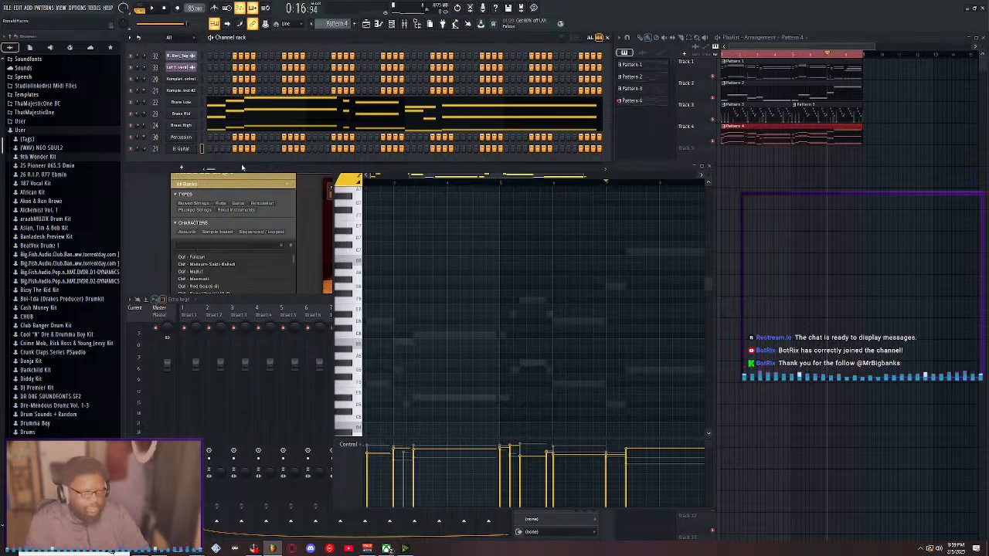
Rename the first Komplete Kontrol channel, two rows above Brass Low, as Piano
right_click(183, 80)
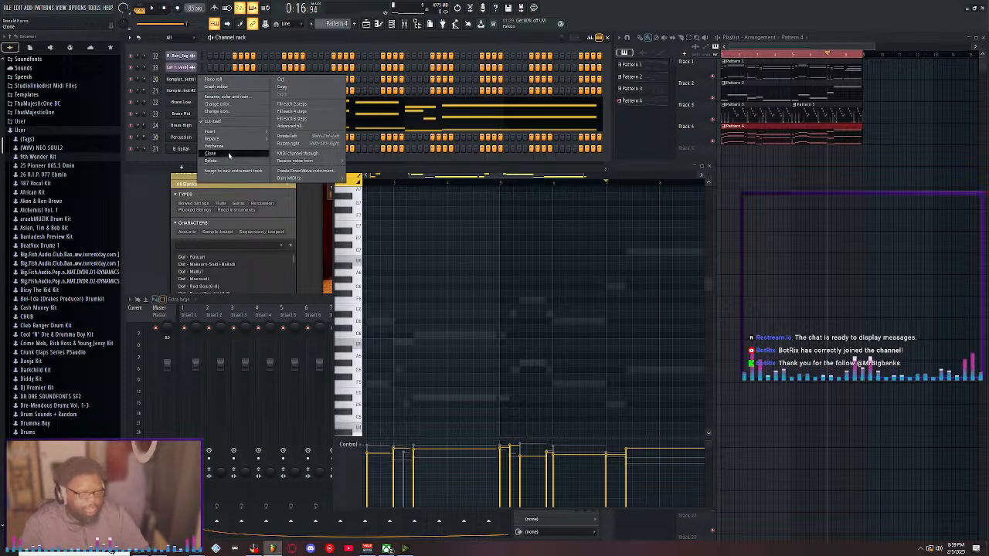
click(229, 97)
text(Pl)
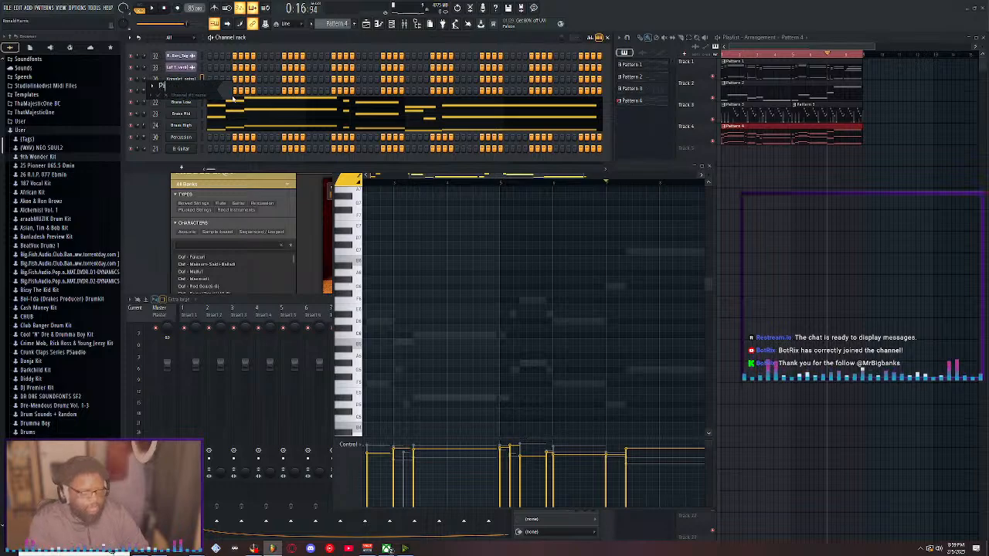
text(ano)
key(Return)
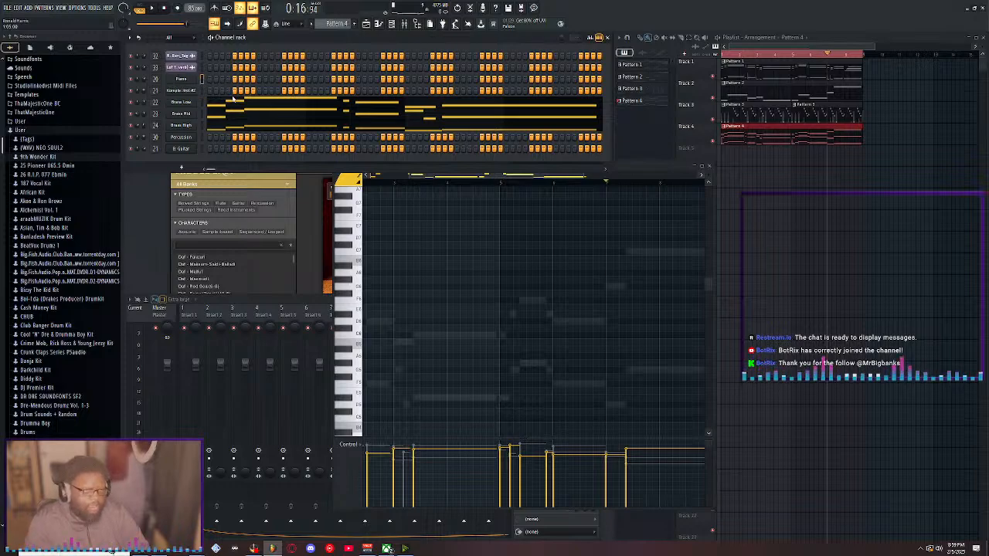
Rename the Komplete Kontrol channel directly below Piano as Synth
right_click(187, 91)
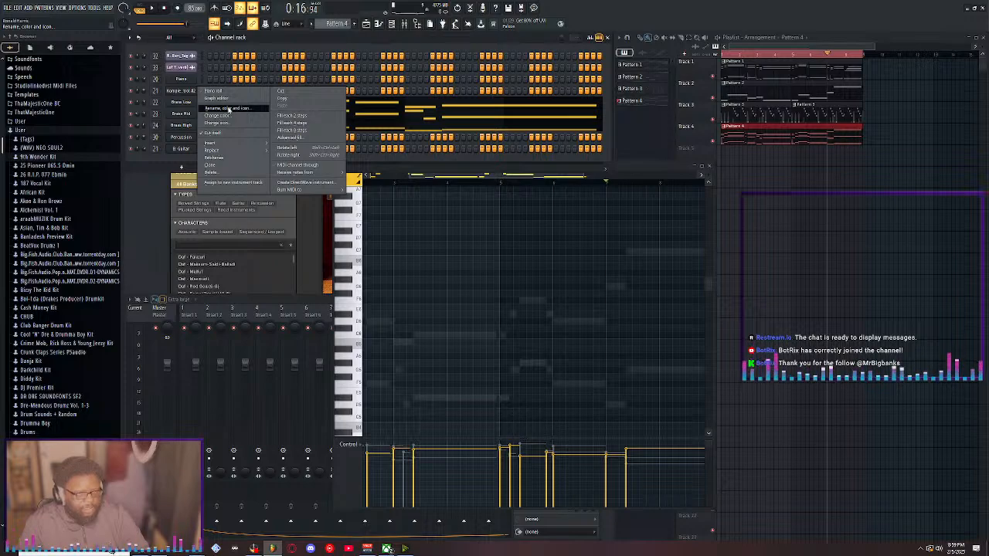
click(229, 109)
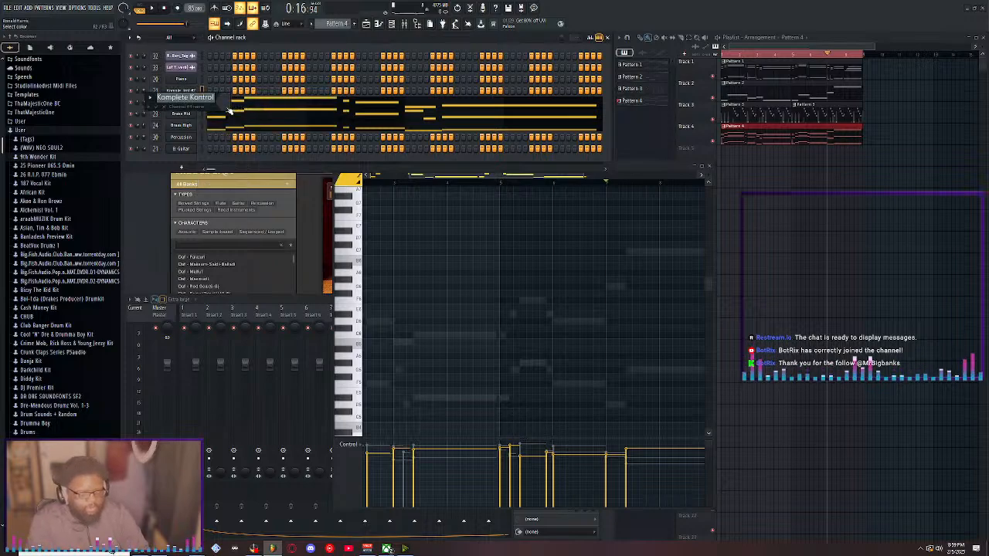
text(Synth)
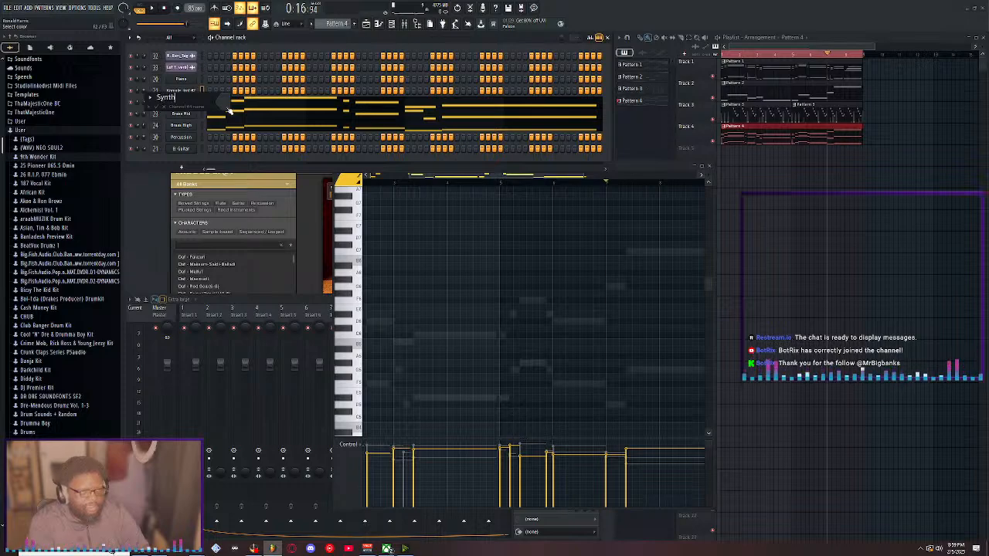
key(Return)
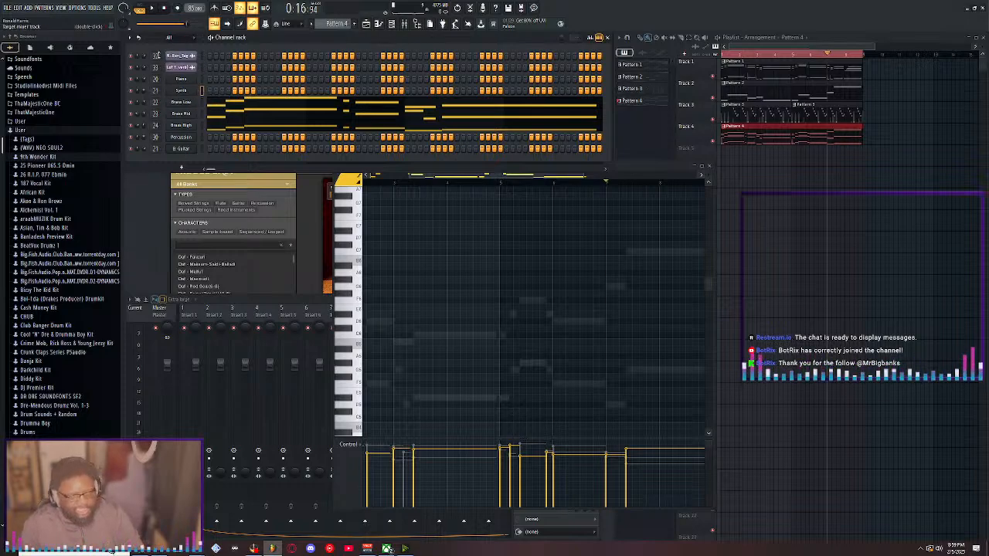
Solo Track 1 during song playback and open the Pattern 1 clip's Piano notes
click(155, 7)
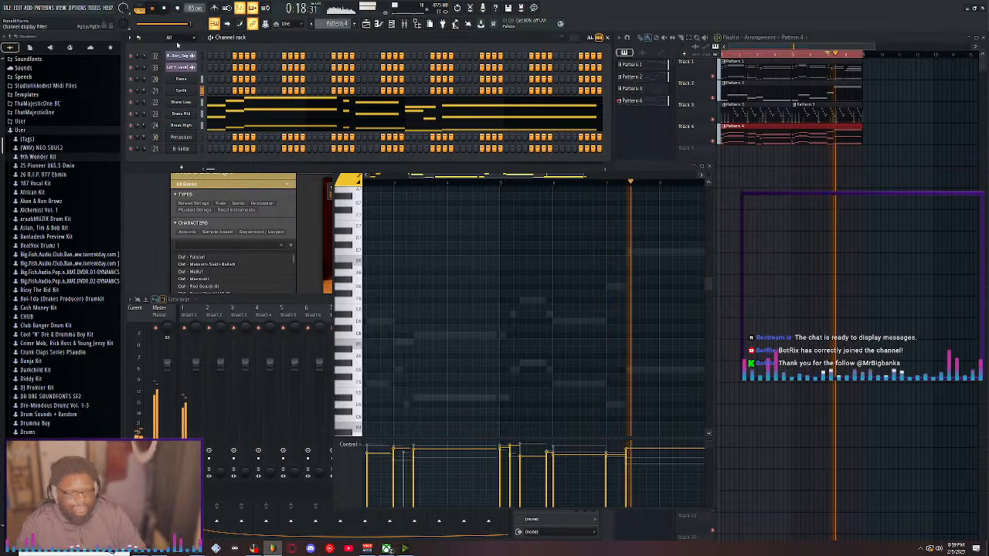
right_click(713, 78)
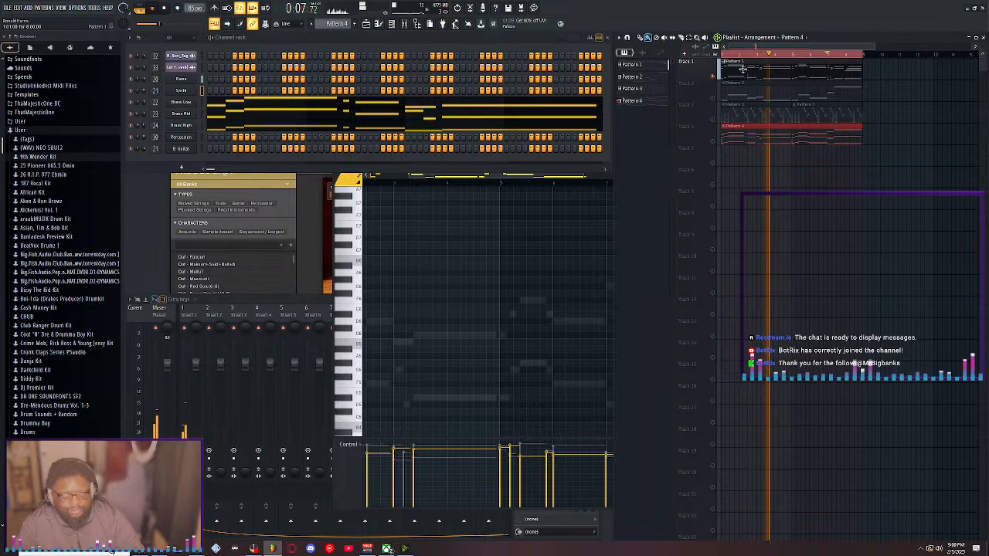
click(740, 68)
double_click(740, 68)
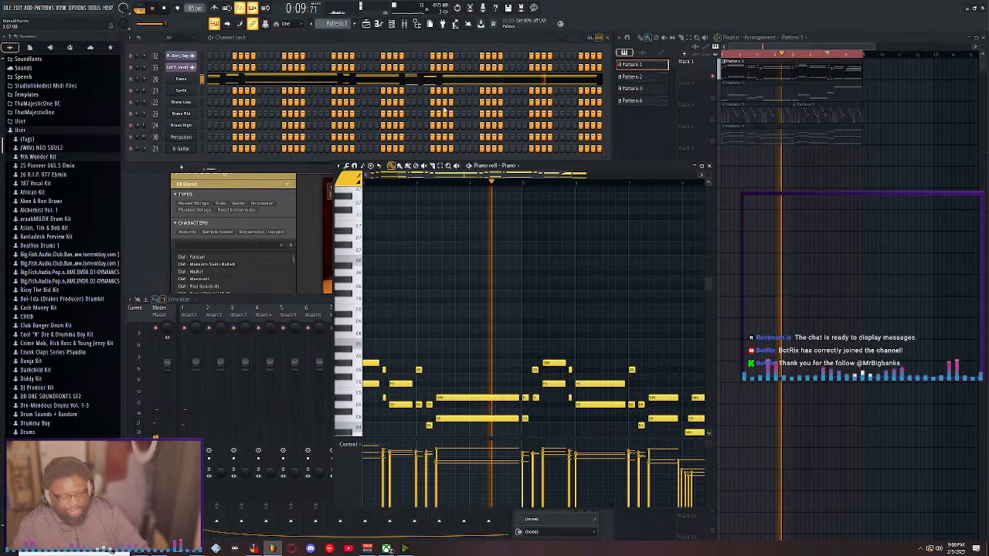
Review the full run of Piano notes and listen to the soloed part from Track 1
key(space)
scroll(435, 230, down, 3)
scroll(435, 230, down, 3)
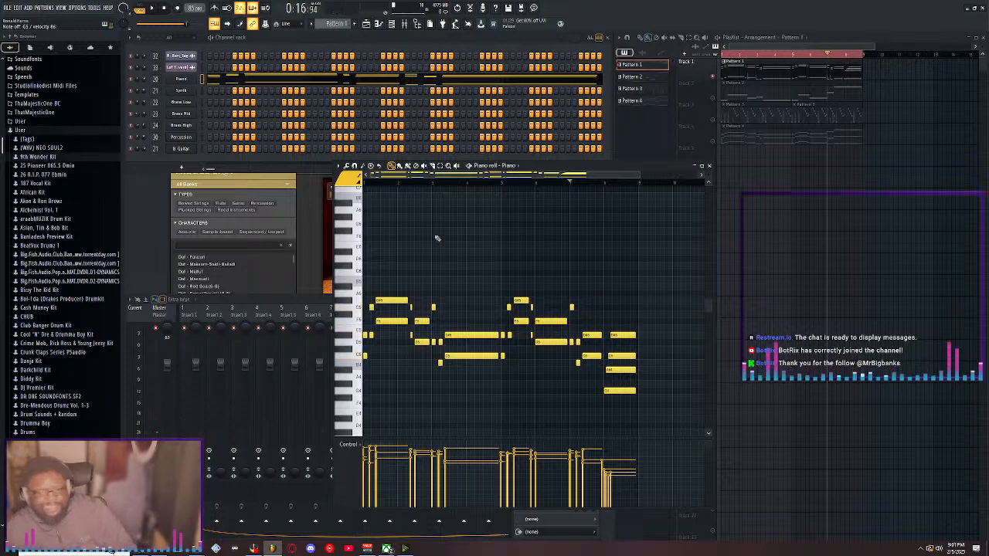
key(space)
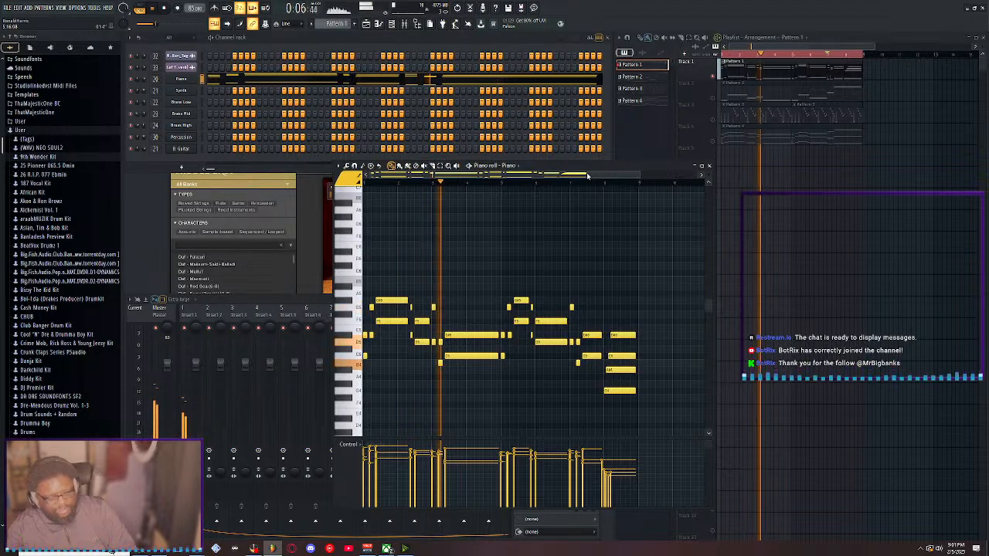
key(space)
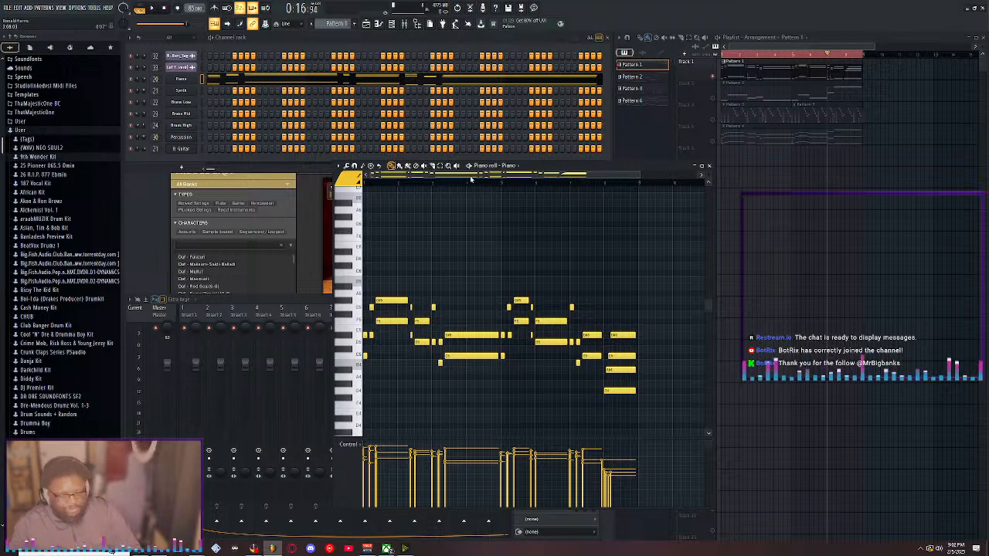
key(space)
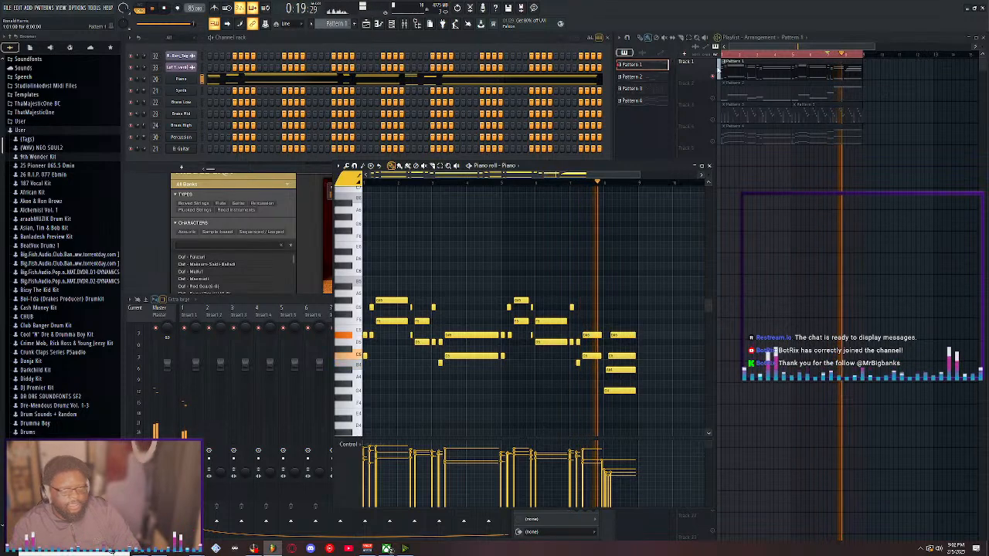
Unmute Tracks 2, 3 and 4 one after another so all four parts play together
click(738, 96)
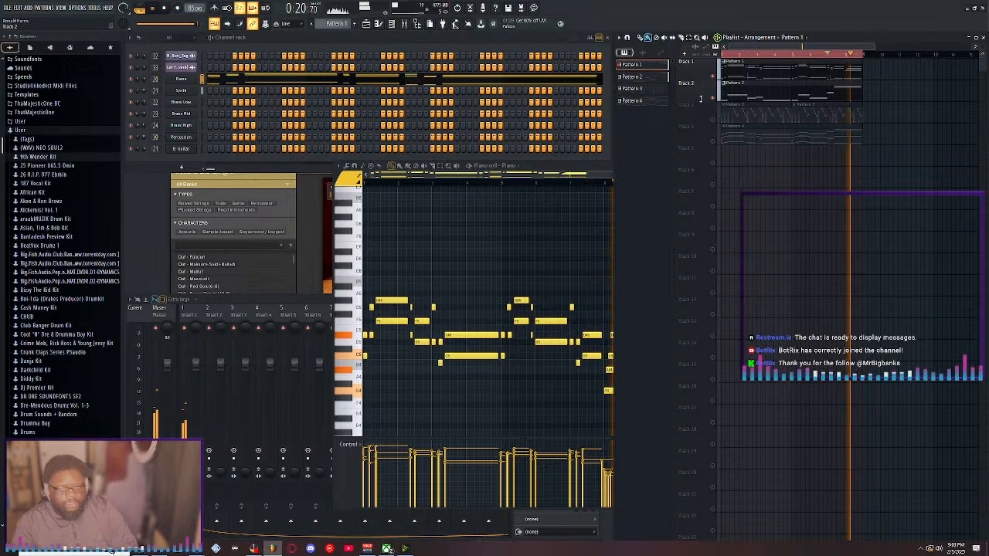
click(715, 119)
click(715, 121)
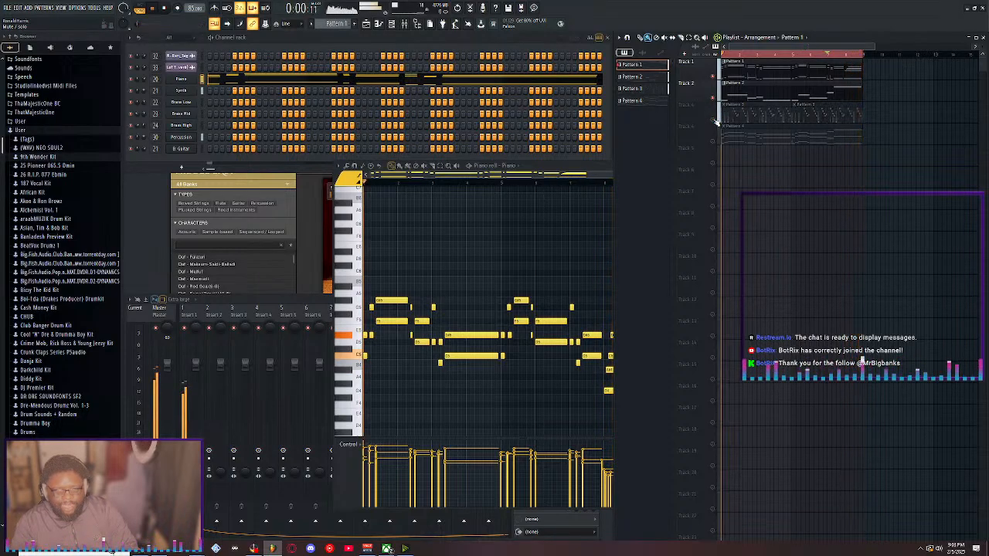
click(715, 143)
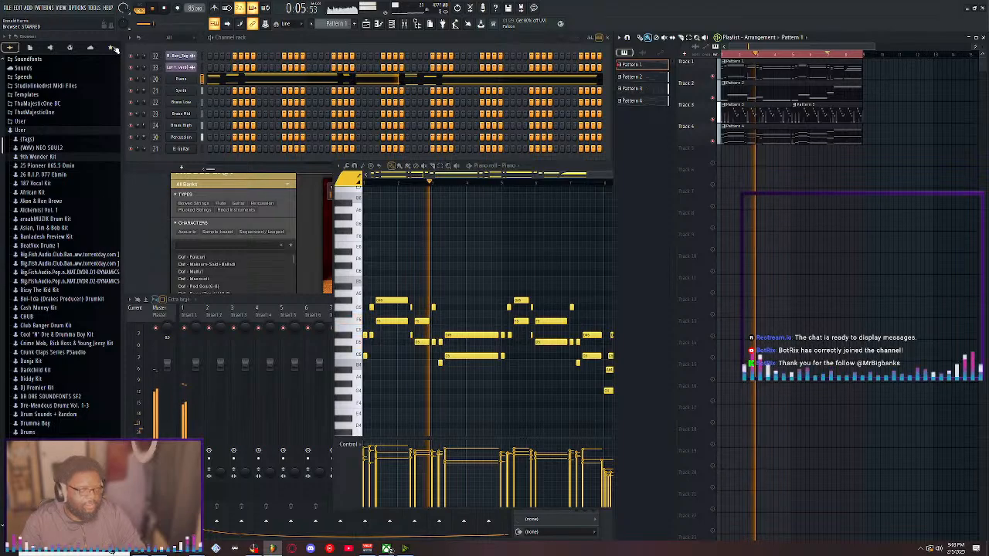
Audition the starred clap and closed hi-hat samples, stopping the song meanwhile and settling on ClosedHH DarkRed
click(112, 47)
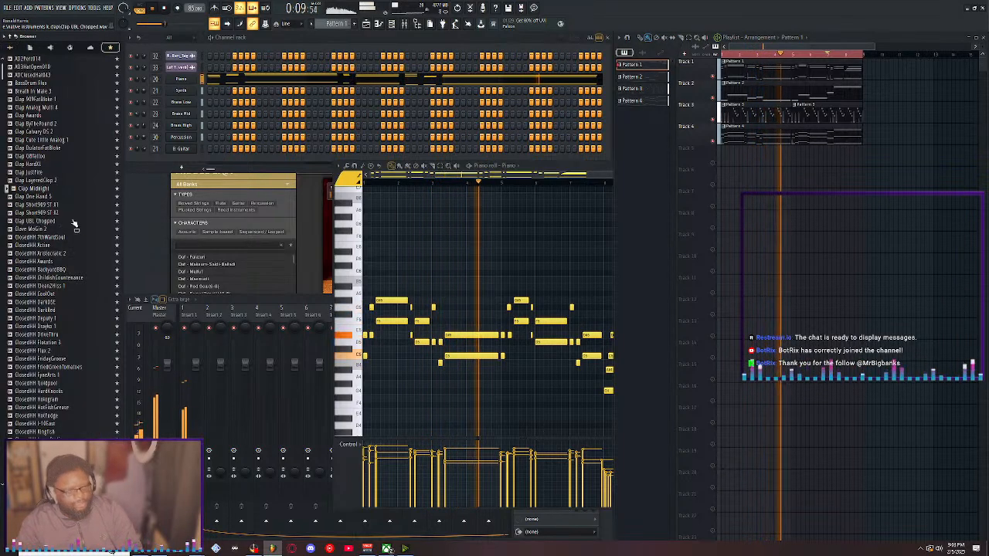
scroll(40, 359, down, 8)
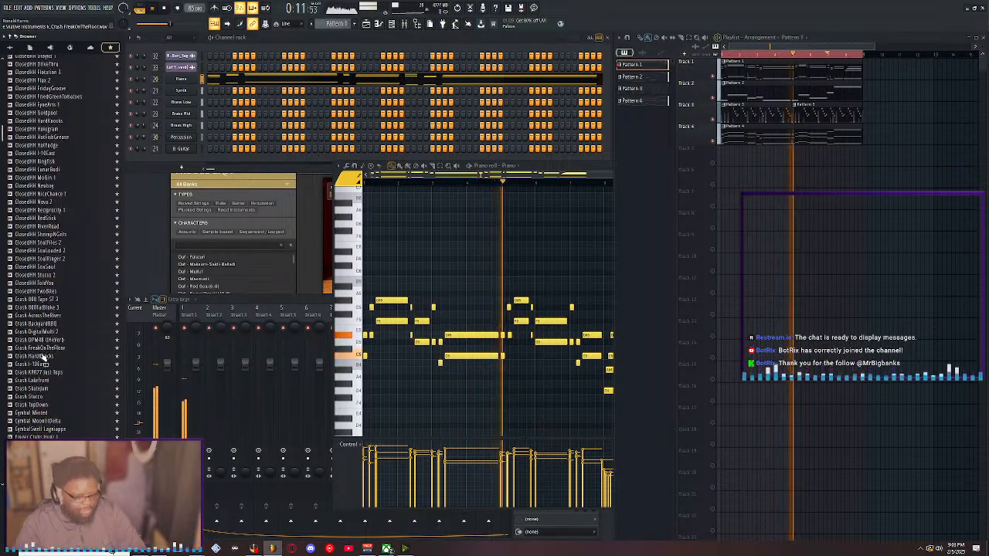
scroll(42, 361, up, 8)
click(55, 148)
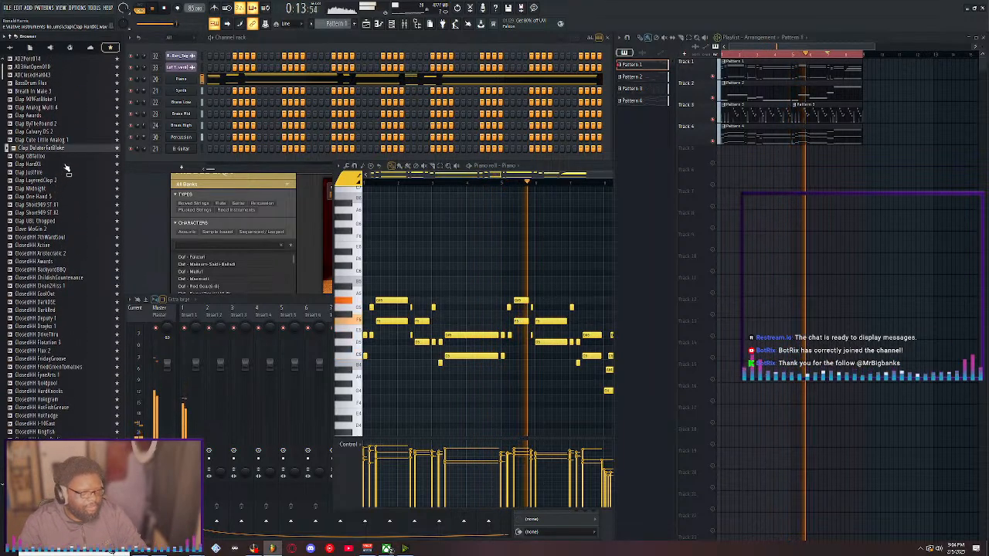
key(space)
click(62, 157)
click(59, 212)
click(52, 230)
click(50, 254)
click(49, 285)
click(50, 310)
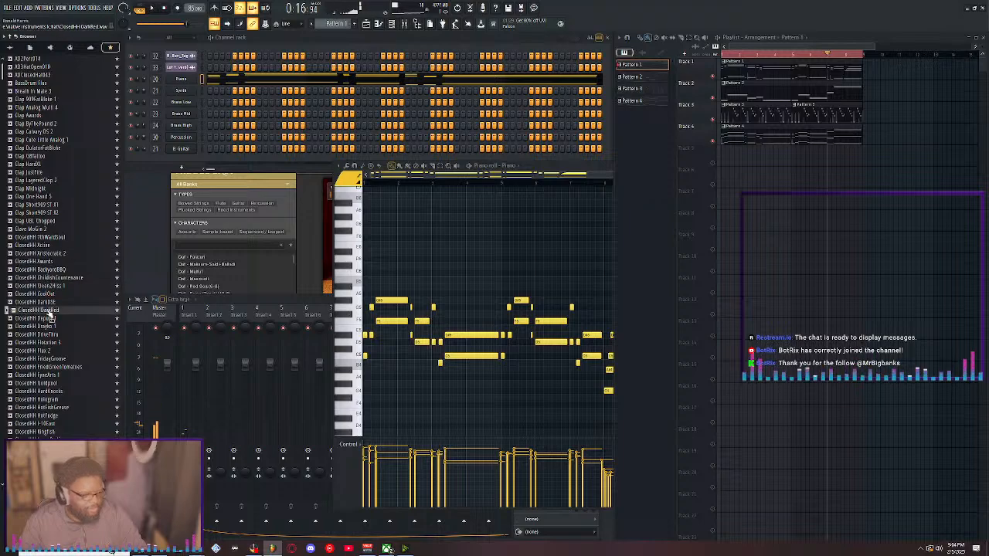
click(44, 321)
click(56, 313)
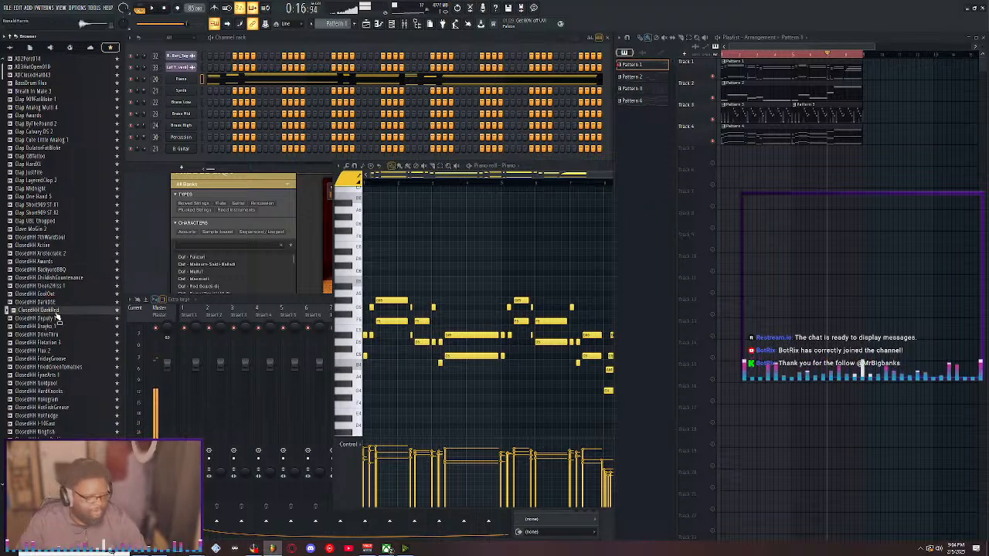
Load ClosedHH DarkRed as a new channel above the existing ones during playback and fill it every 2 steps
key(space)
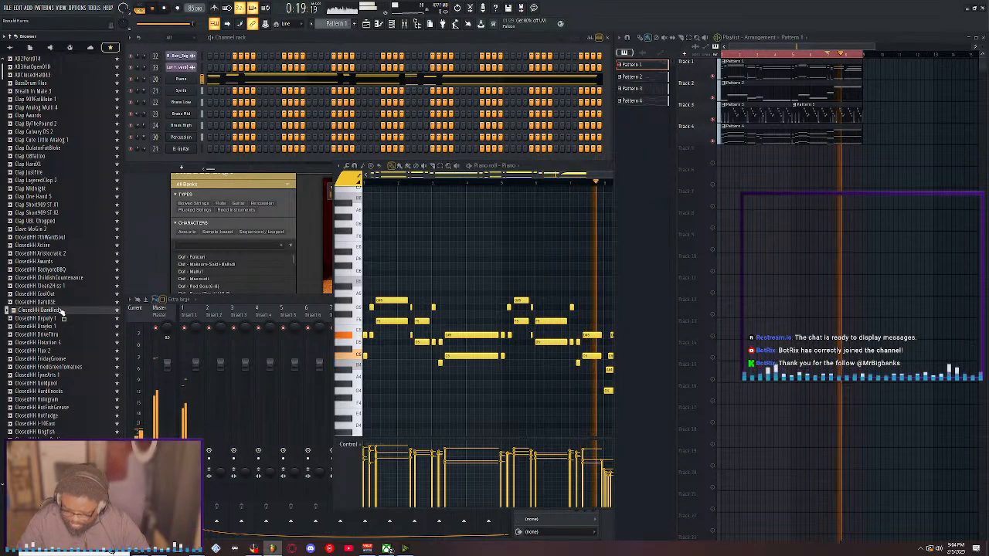
drag(59, 311, 189, 58)
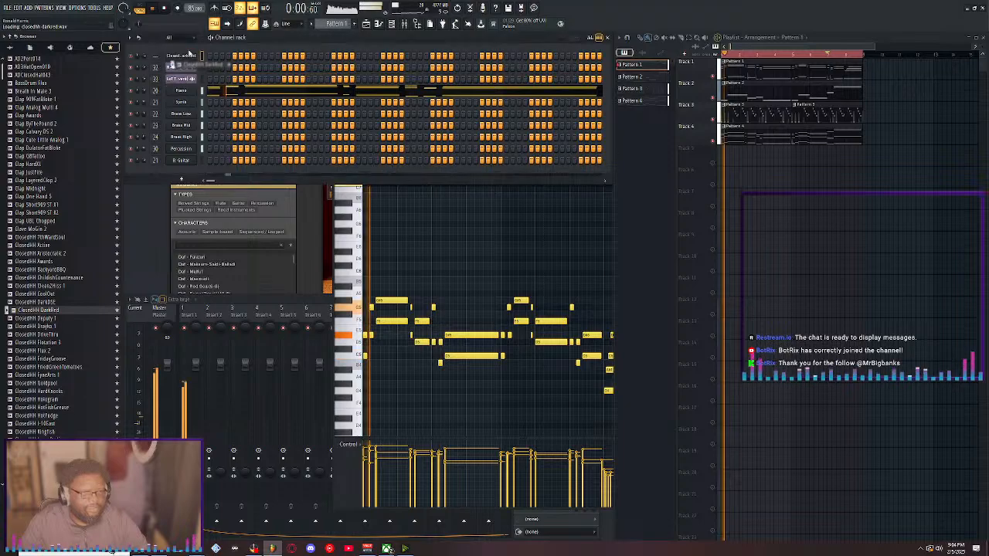
right_click(196, 55)
click(299, 82)
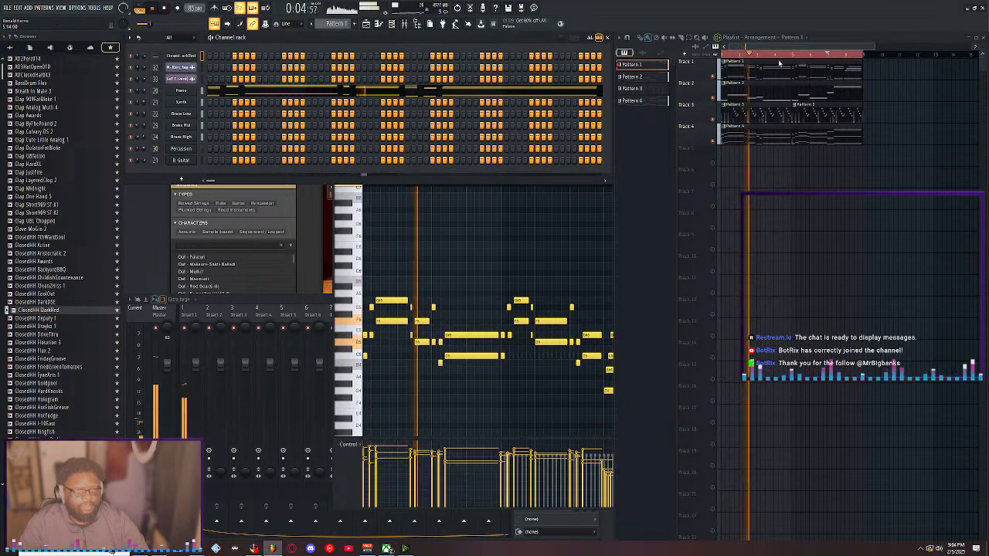
Switch to the empty Pattern 10 and place it at the start of Track 10
scroll(337, 24, down, 5)
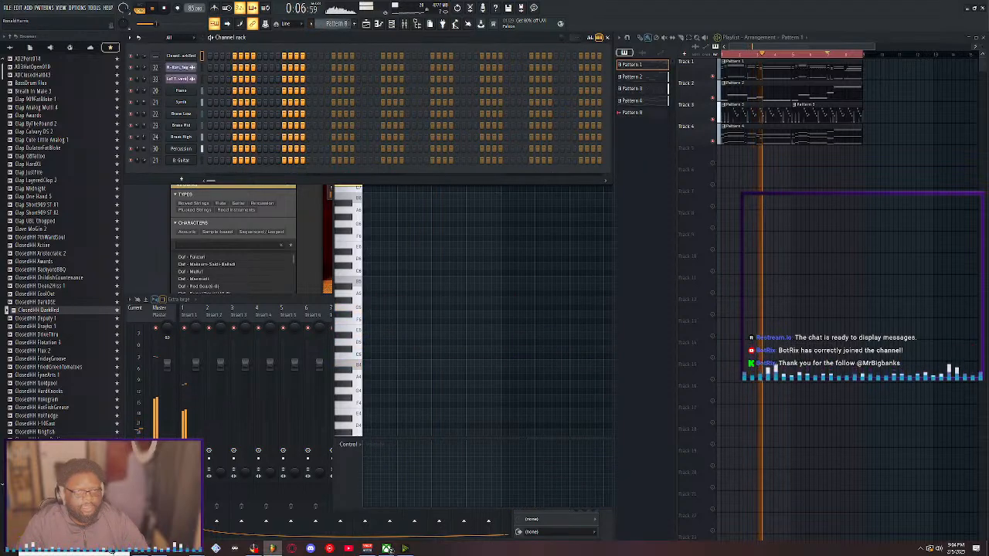
click(725, 256)
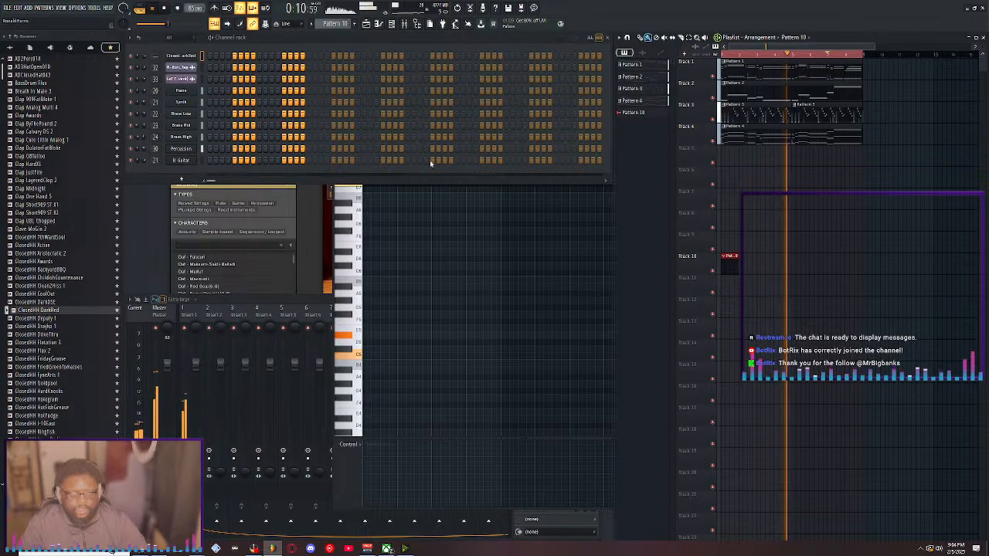
Fill the closed hi-hat channel every 2 steps in Pattern 10 and double the pattern's length twice
right_click(193, 55)
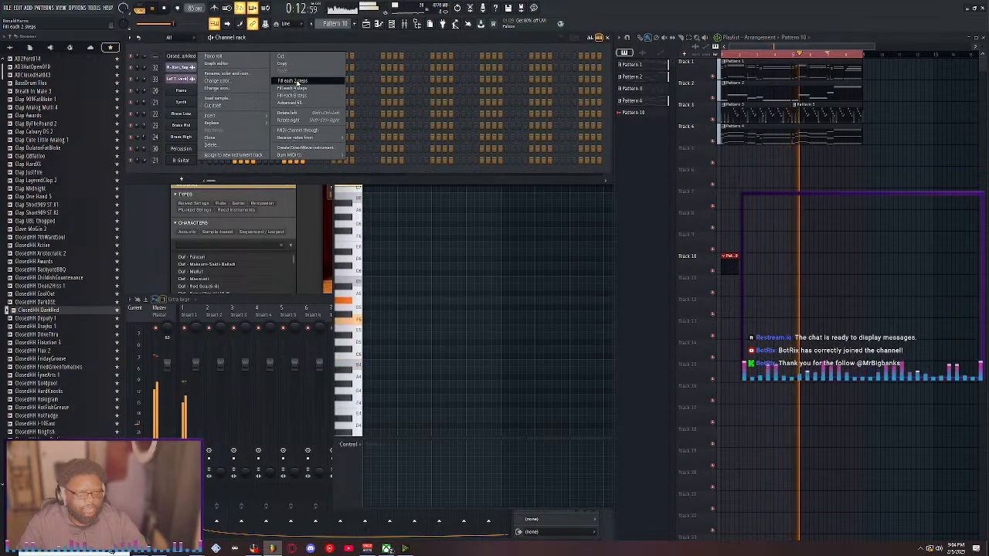
click(298, 83)
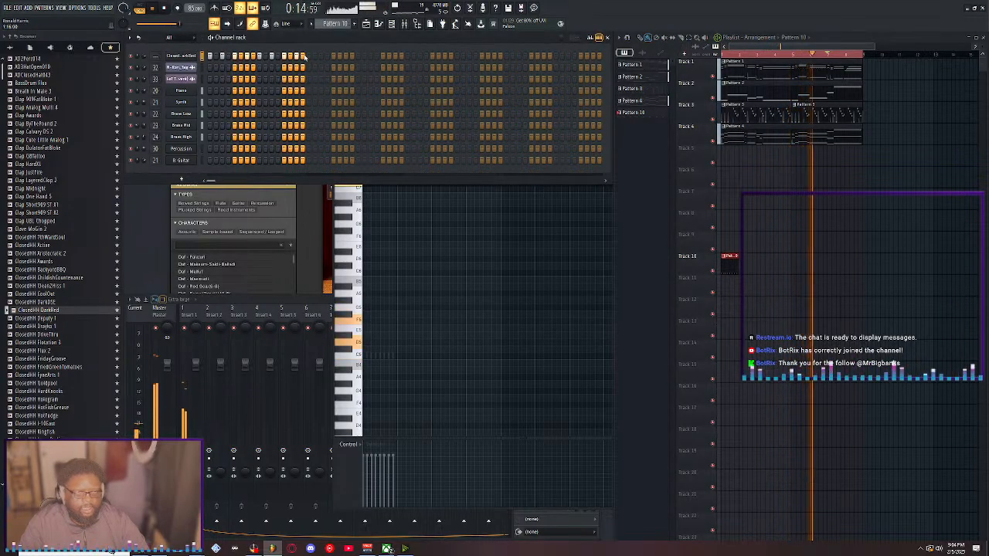
key(ctrl+b)
key(ctrl+b)
Inspect the channel contents of Patterns 4, 3 and 2 for misplaced closed hi-hat steps
click(760, 138)
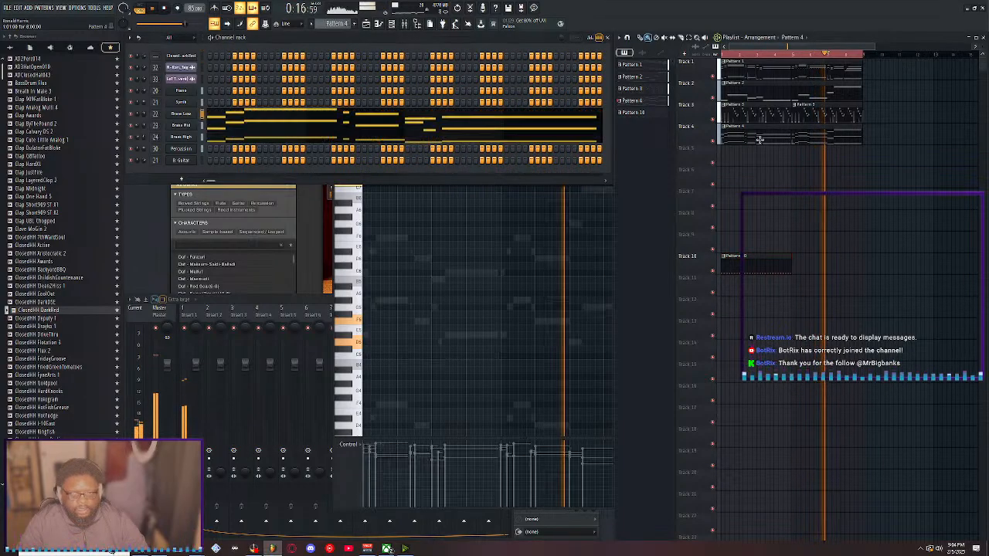
drag(211, 181, 191, 181)
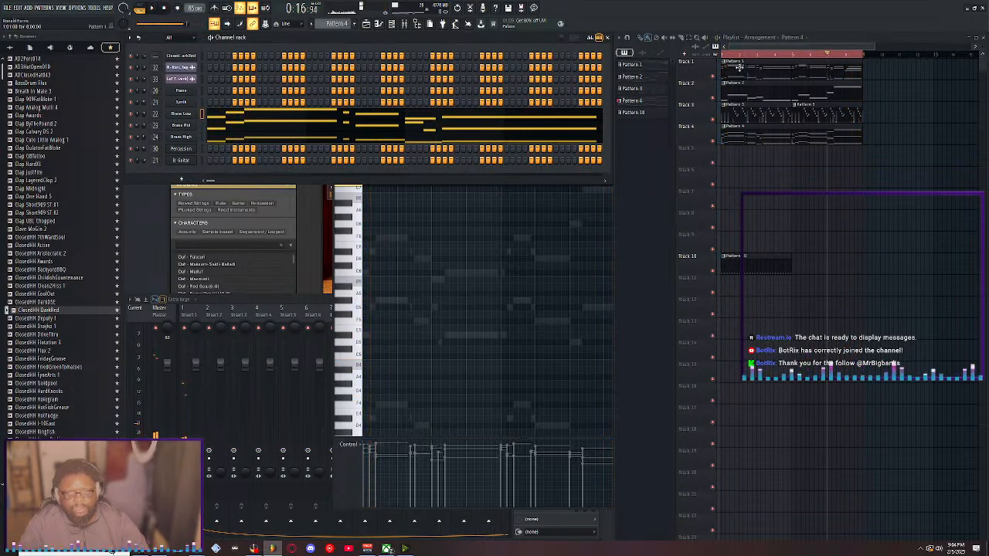
click(739, 68)
click(733, 93)
click(726, 119)
click(726, 137)
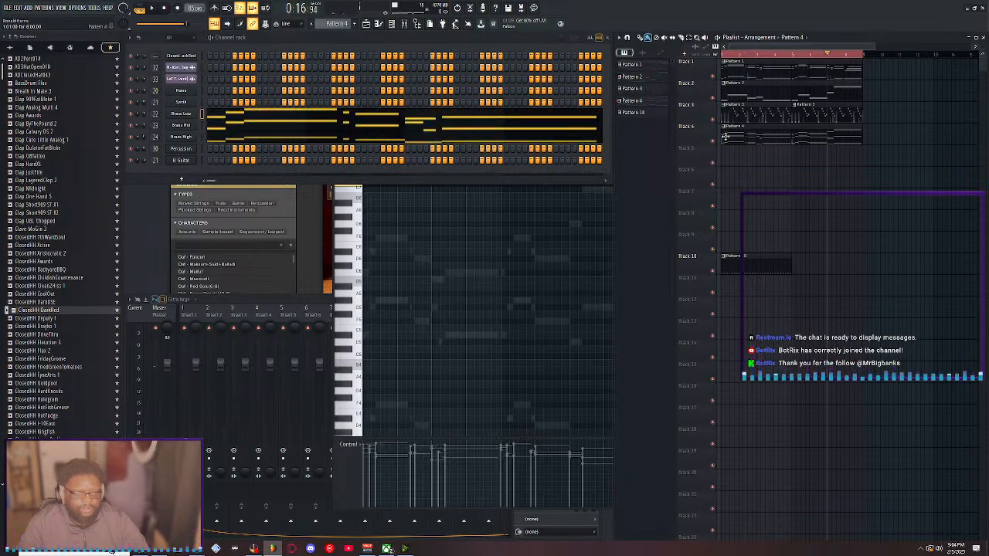
click(721, 116)
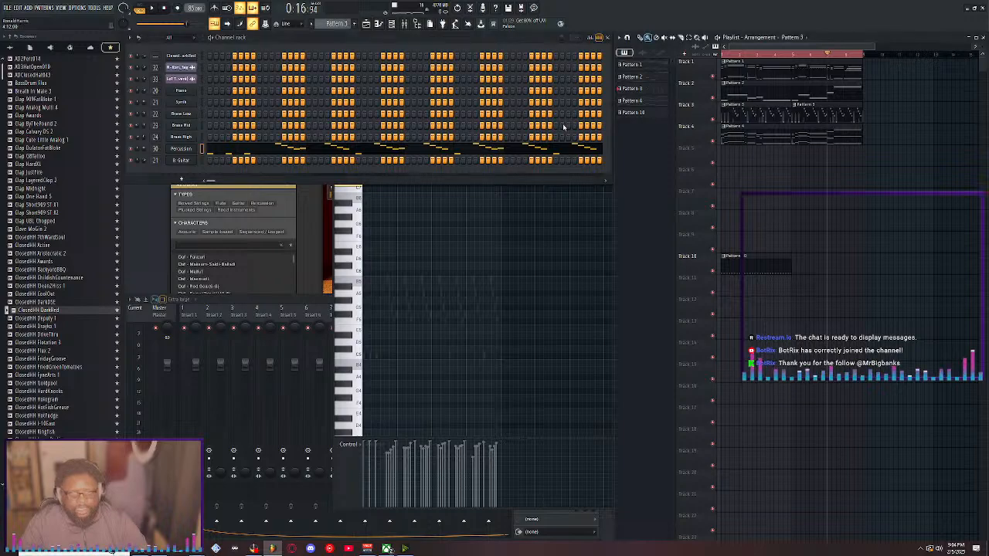
click(733, 92)
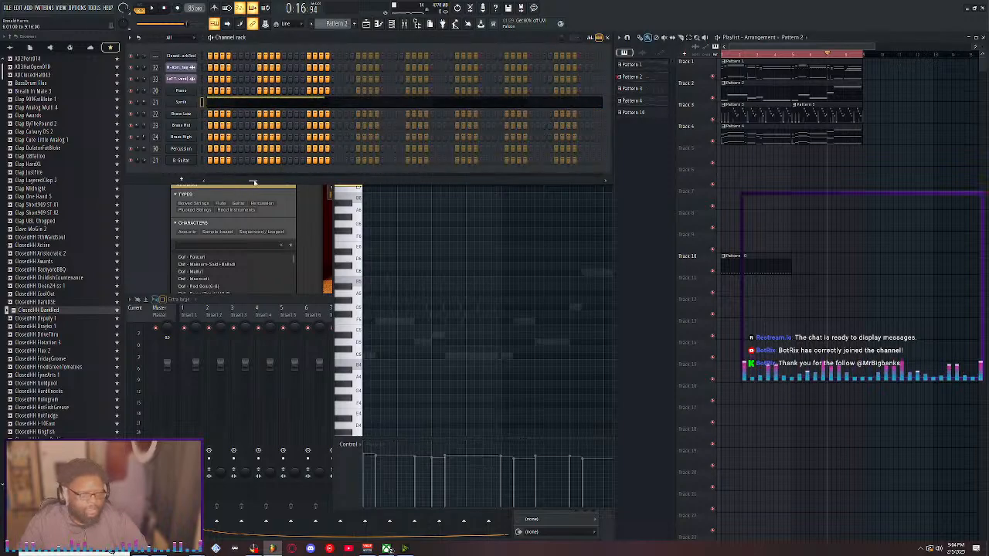
Clear the misplaced closed hi-hat steps from Pattern 1
click(750, 67)
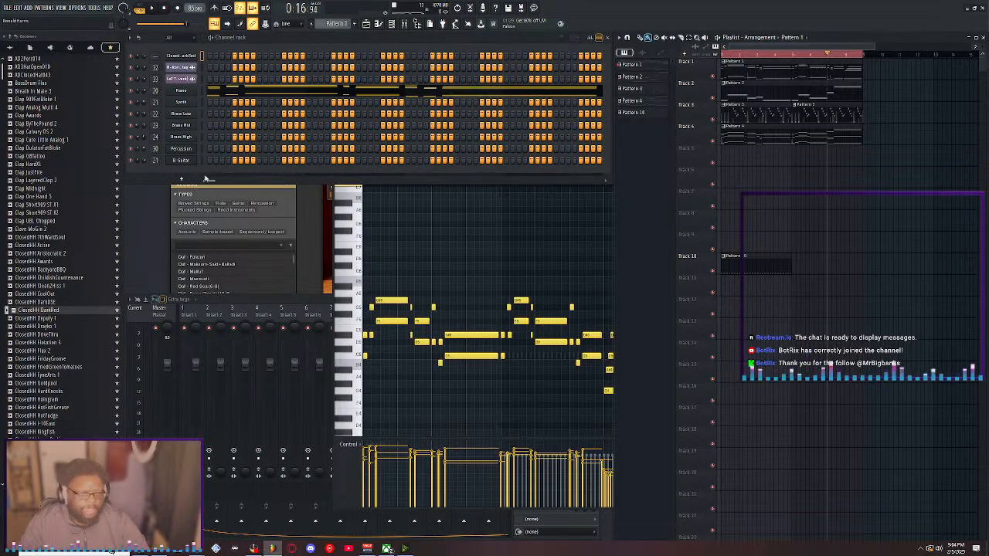
drag(211, 183, 228, 181)
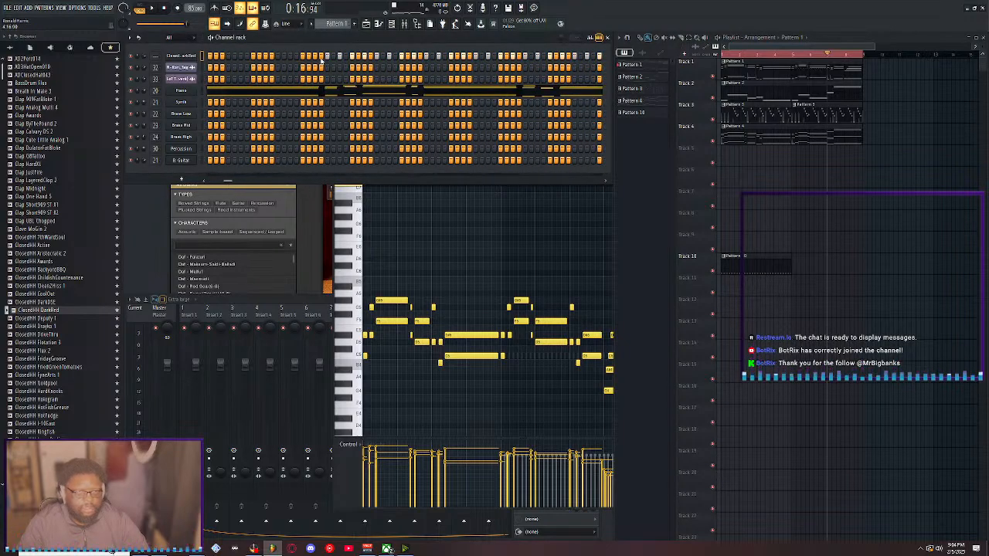
click(246, 181)
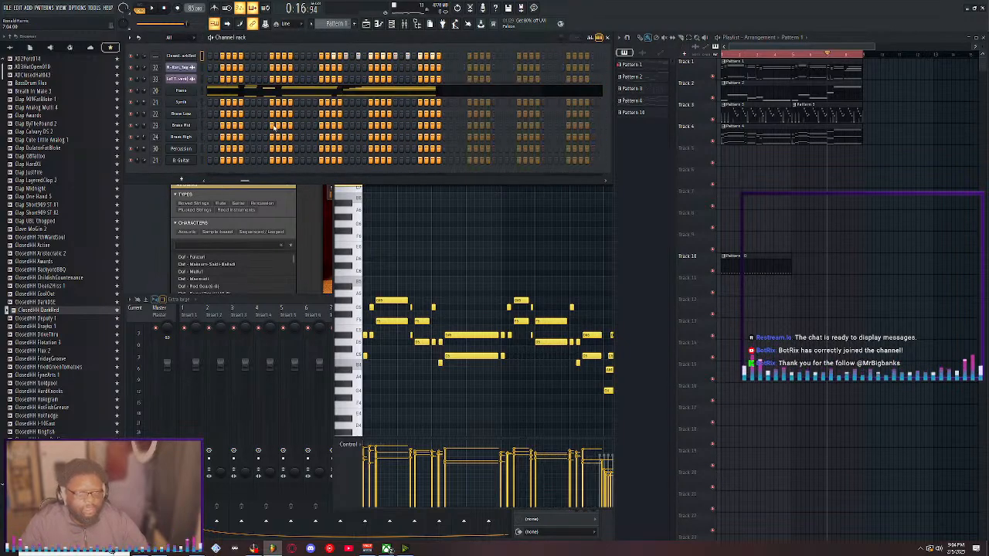
drag(246, 183, 122, 187)
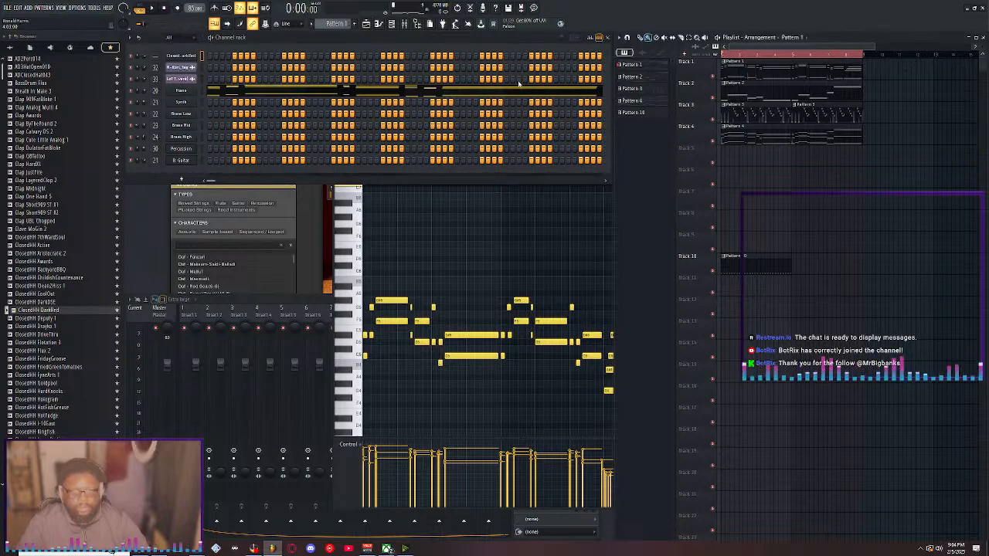
Play the arrangement briefly, then open the closed hi-hat's Pattern 10 notes in a maximized piano roll
key(space)
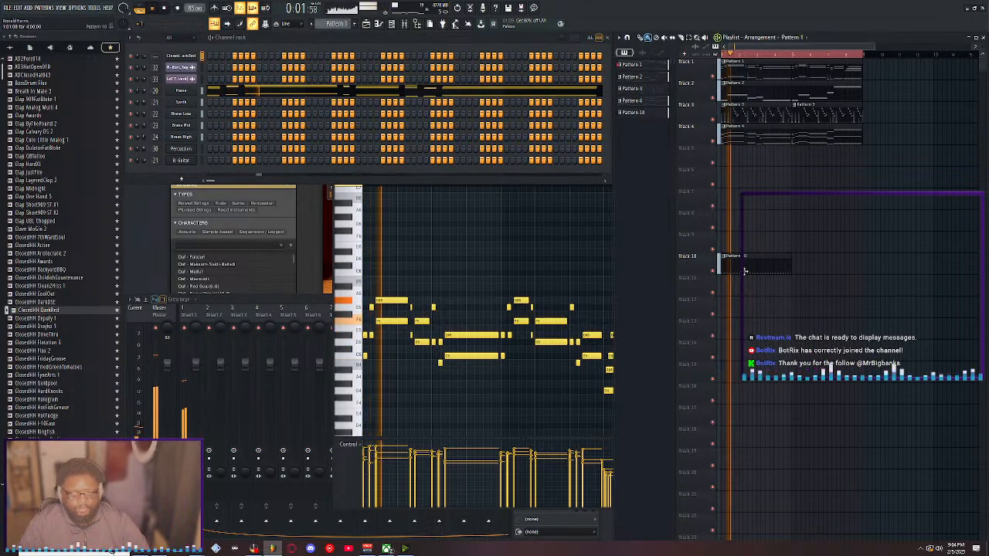
double_click(721, 263)
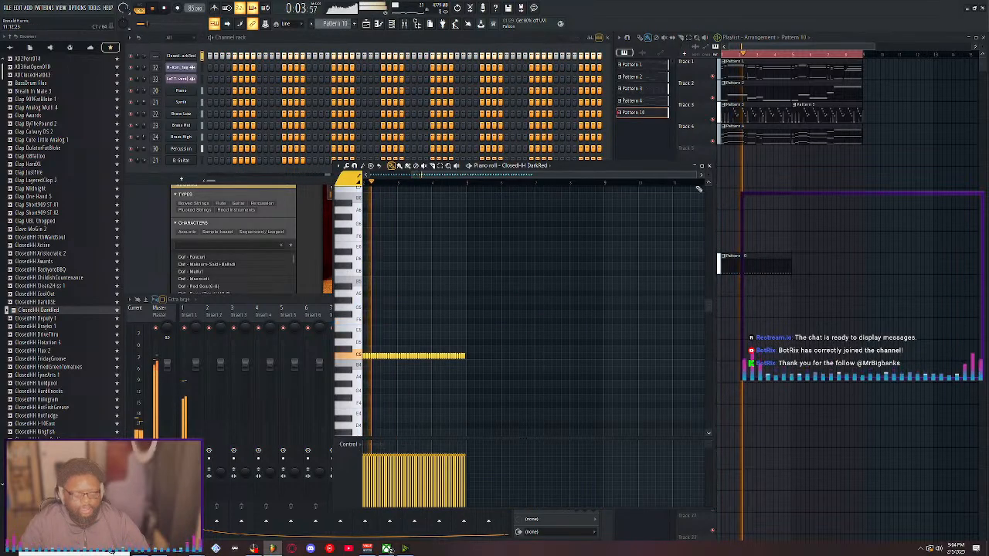
right_click(195, 56)
click(204, 57)
right_click(195, 55)
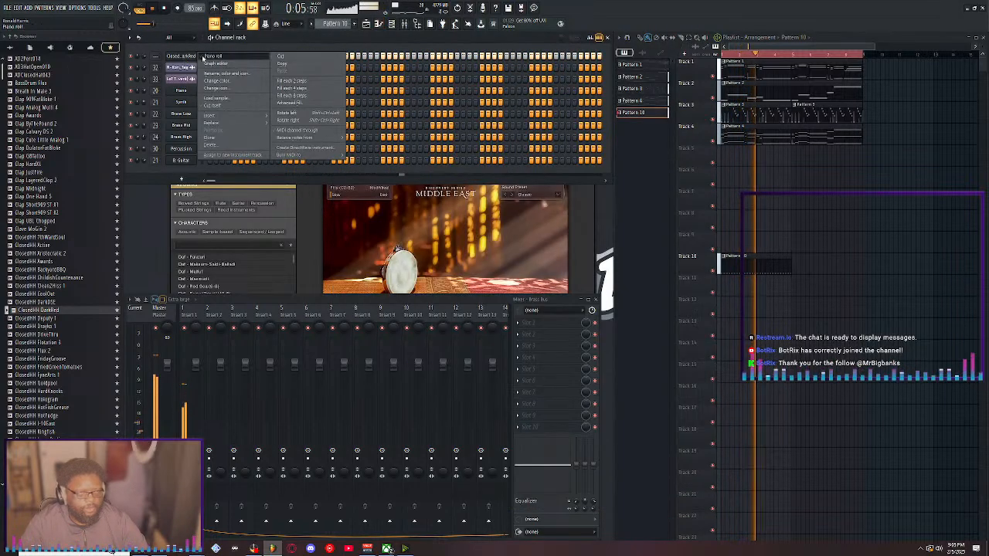
click(204, 57)
double_click(583, 175)
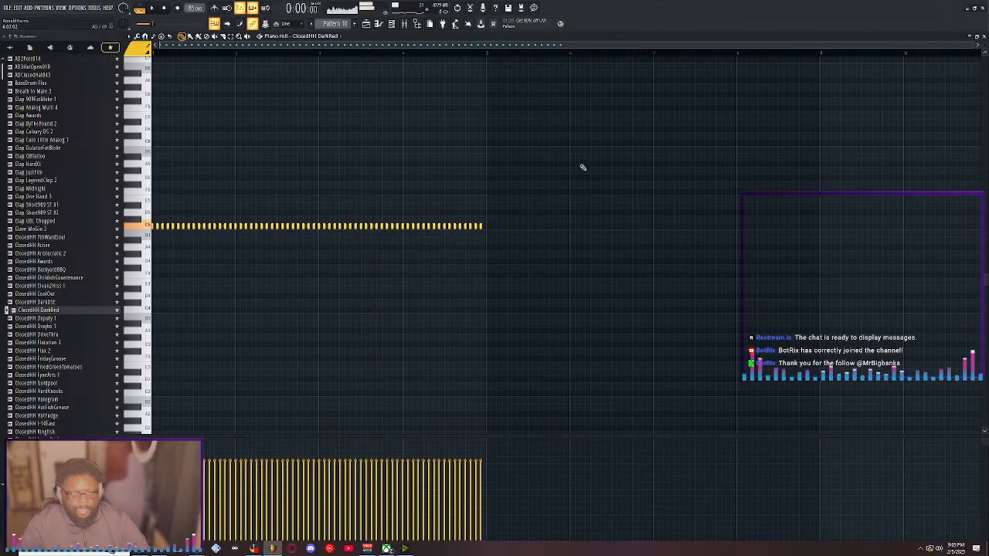
Shape the closed hi-hat velocities across all four bars into a repeating strong, soft, medium, soft accent
scroll(475, 56, up, 4)
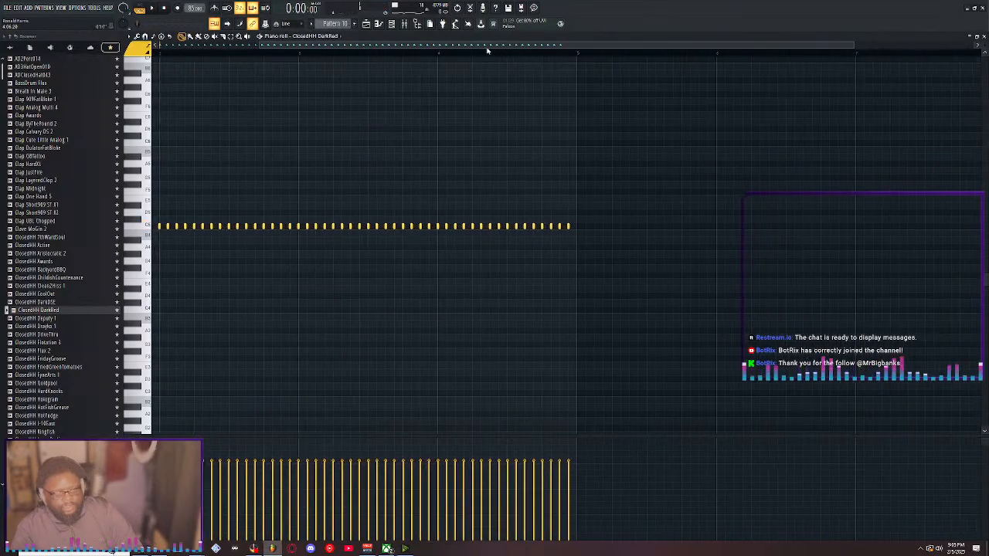
scroll(162, 54, down, 3)
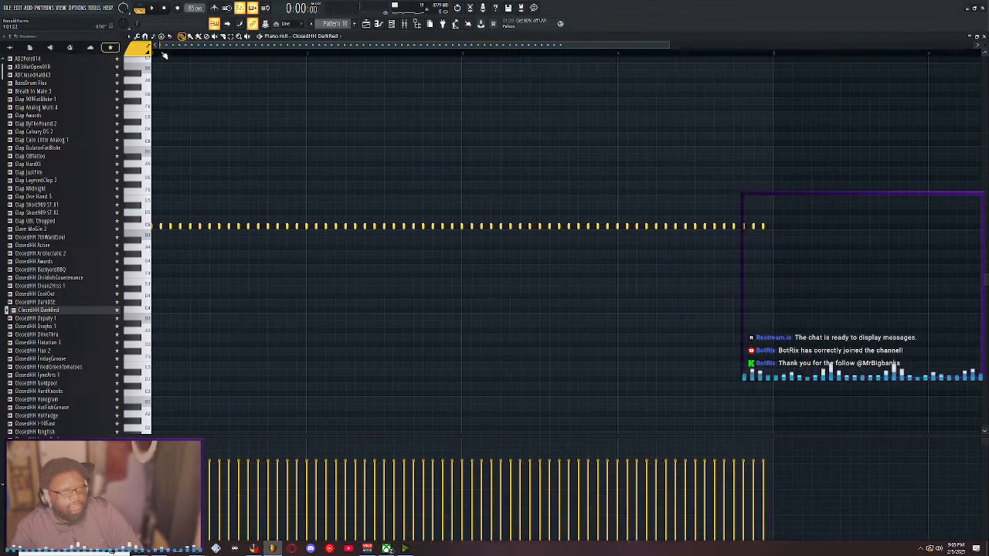
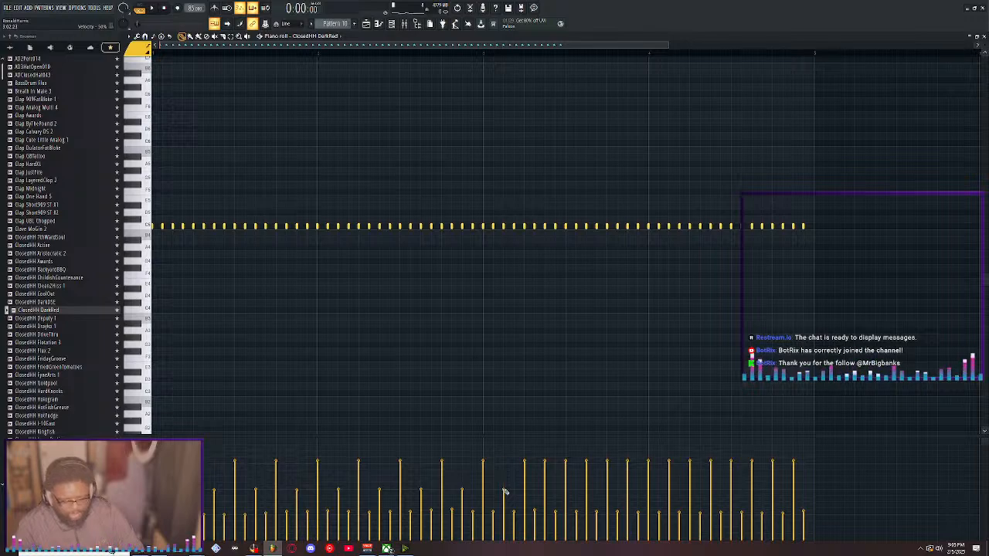
click(546, 490)
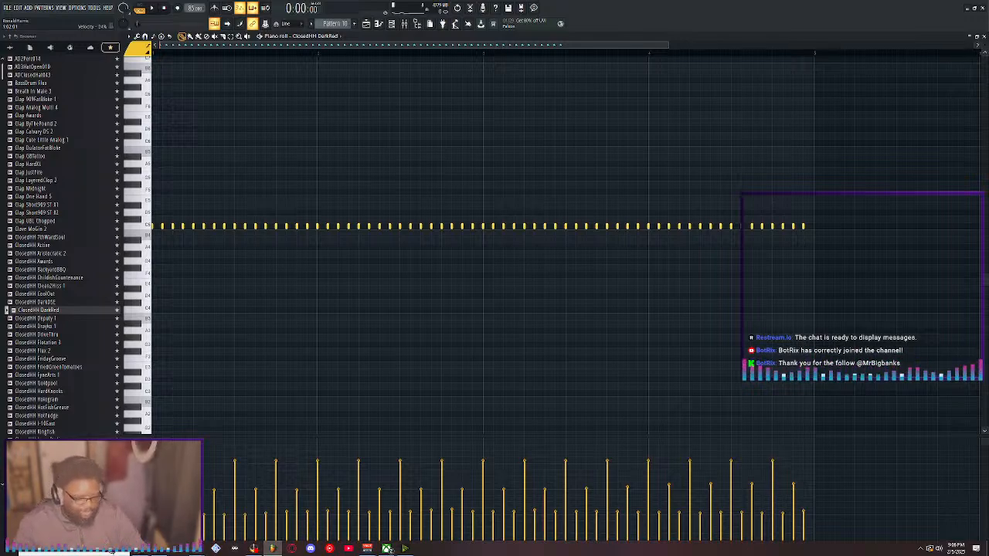
Play the arrangement to hear how the accented closed hi-hat sits with the other parts
key(space)
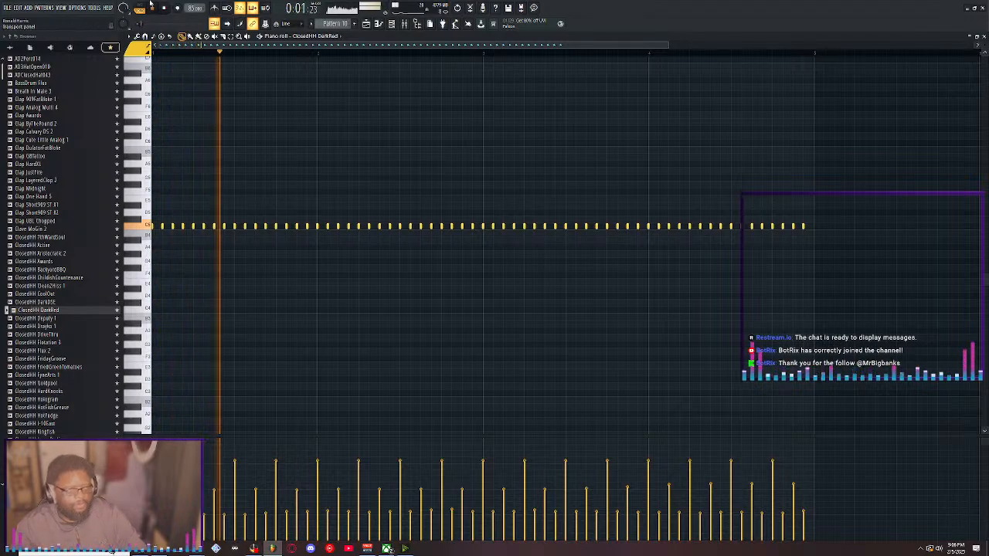
key(space)
key(space)
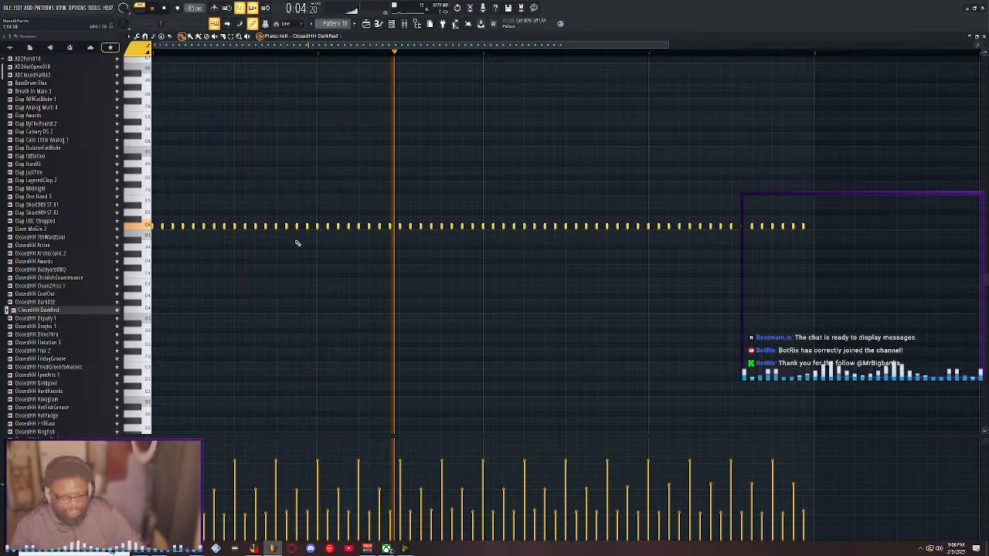
key(space)
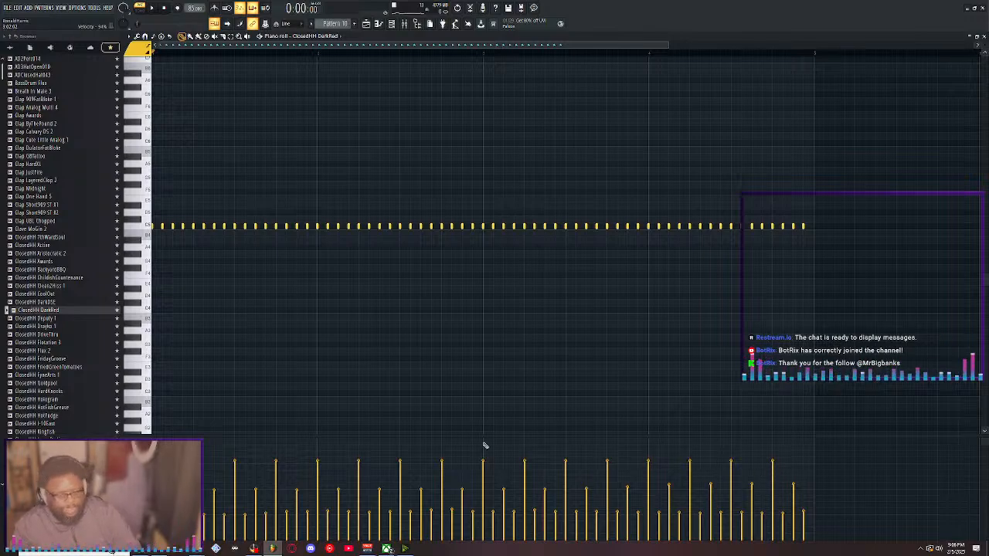
key(space)
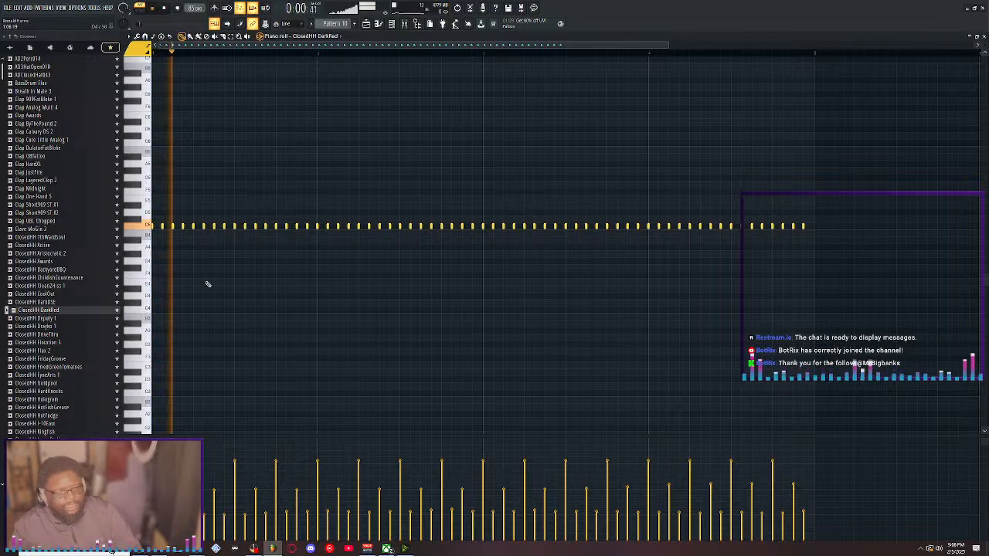
click(143, 13)
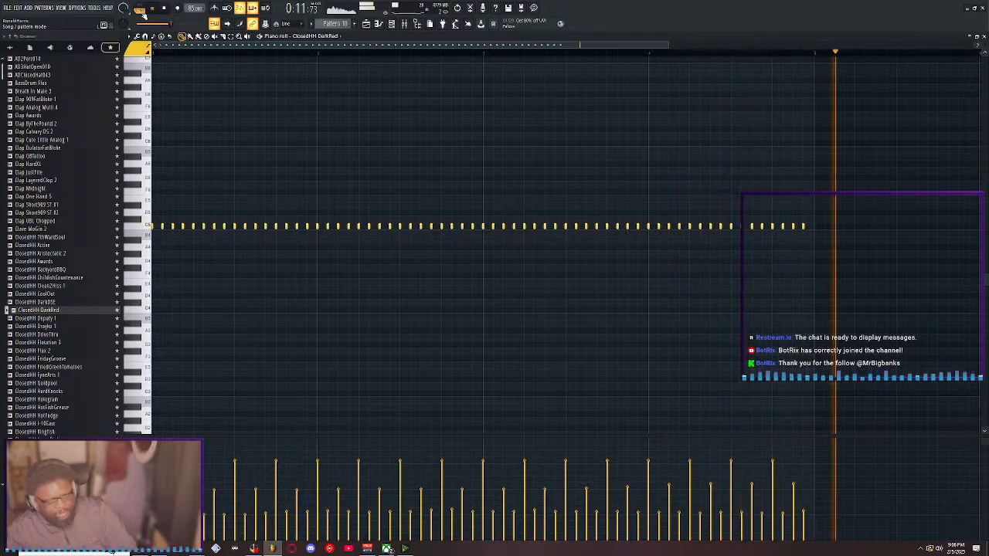
key(space)
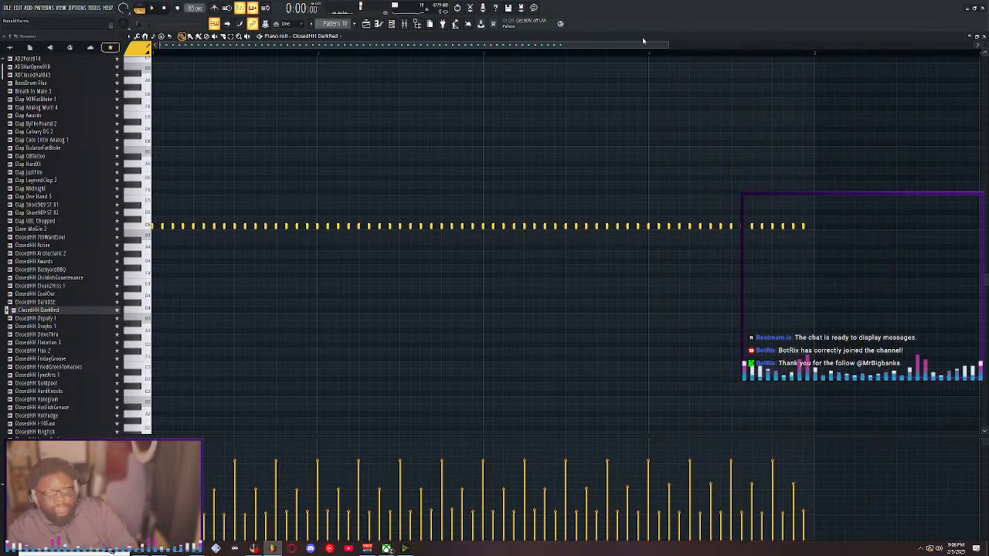
Add a second Pattern 10 clip at bar 5 of Track 10 and return to the maximized hi-hat piano roll
double_click(643, 37)
click(797, 267)
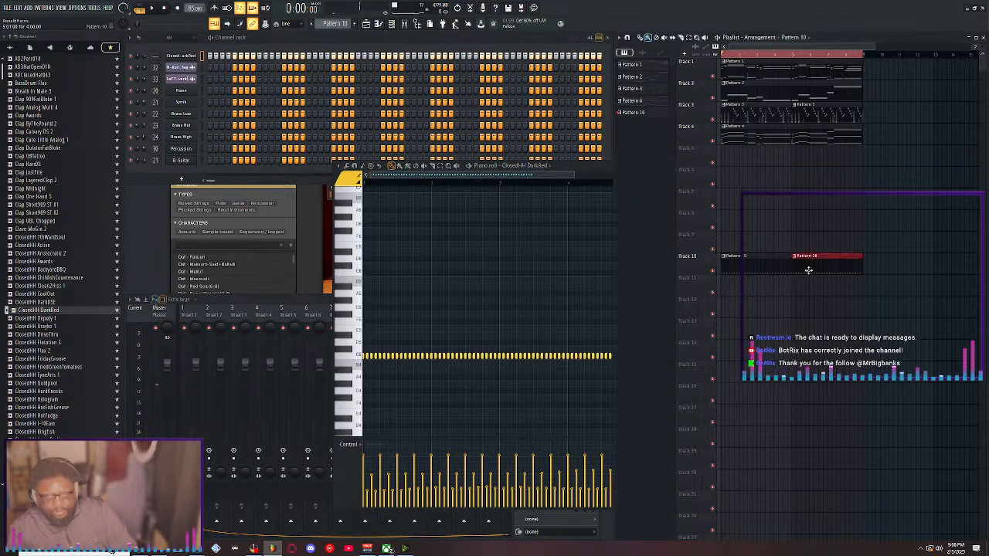
double_click(575, 167)
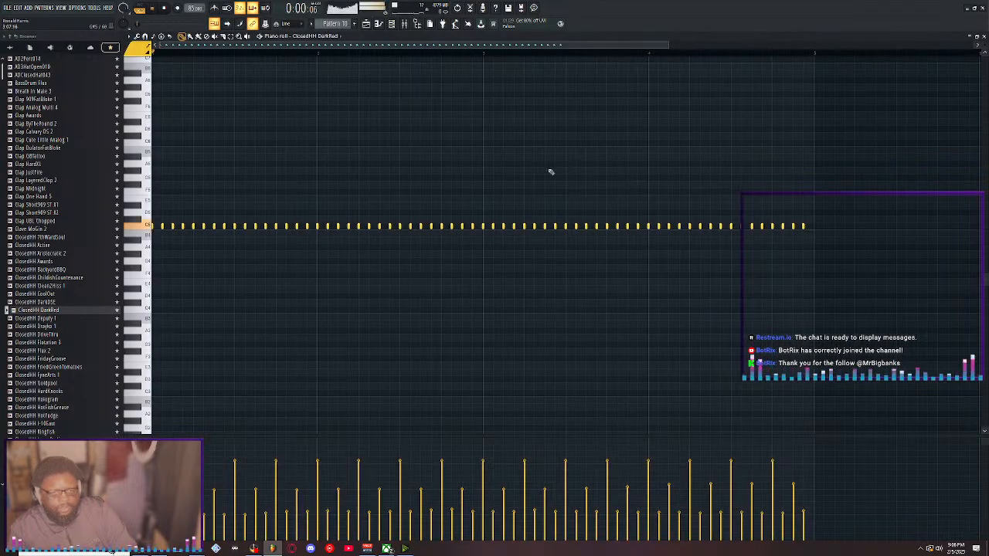
Replay the opening bars to judge the closed hi-hat accents against the melody
key(space)
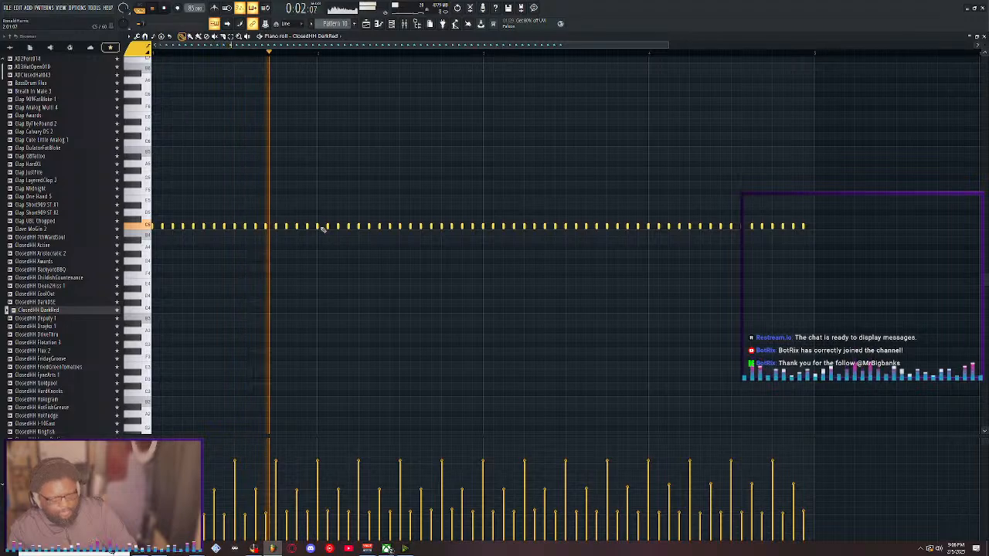
key(space)
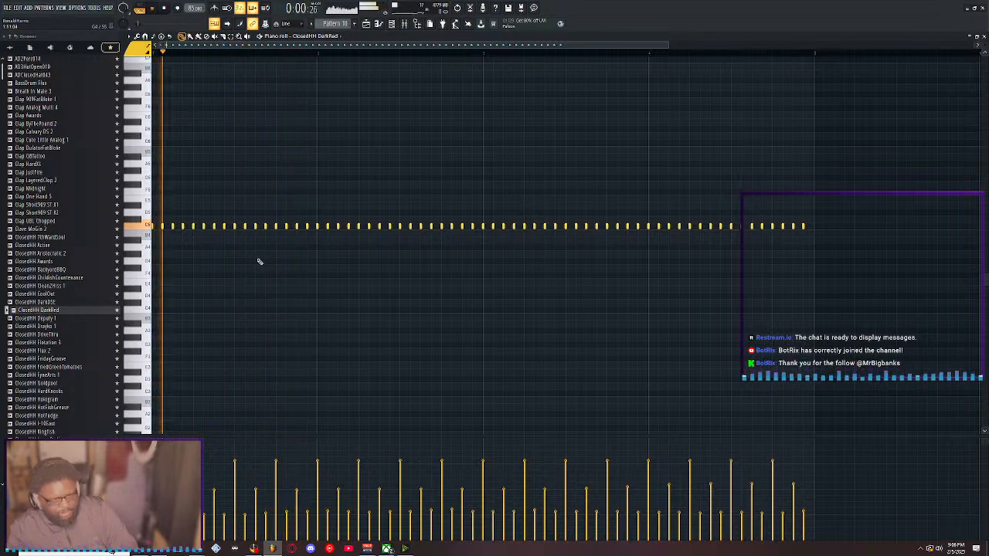
key(space)
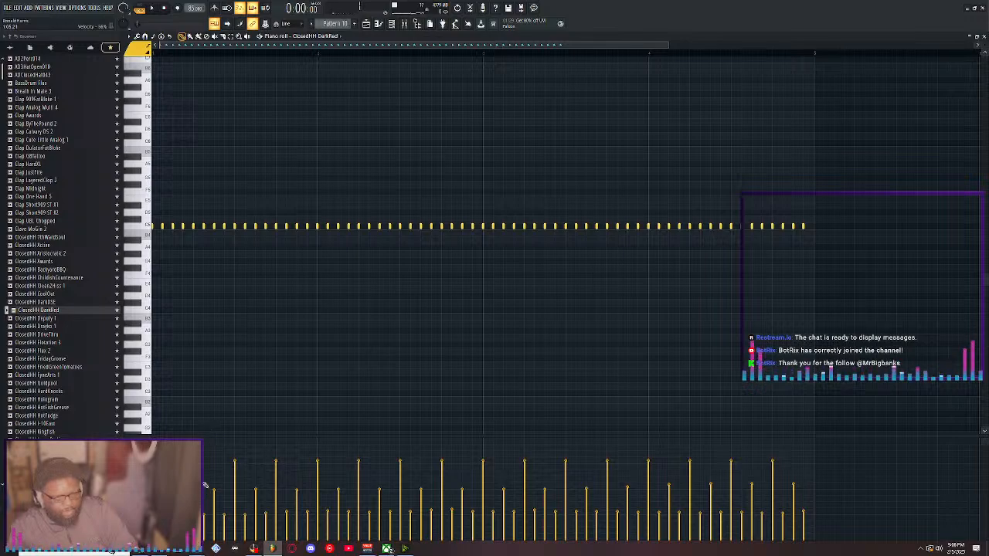
key(space)
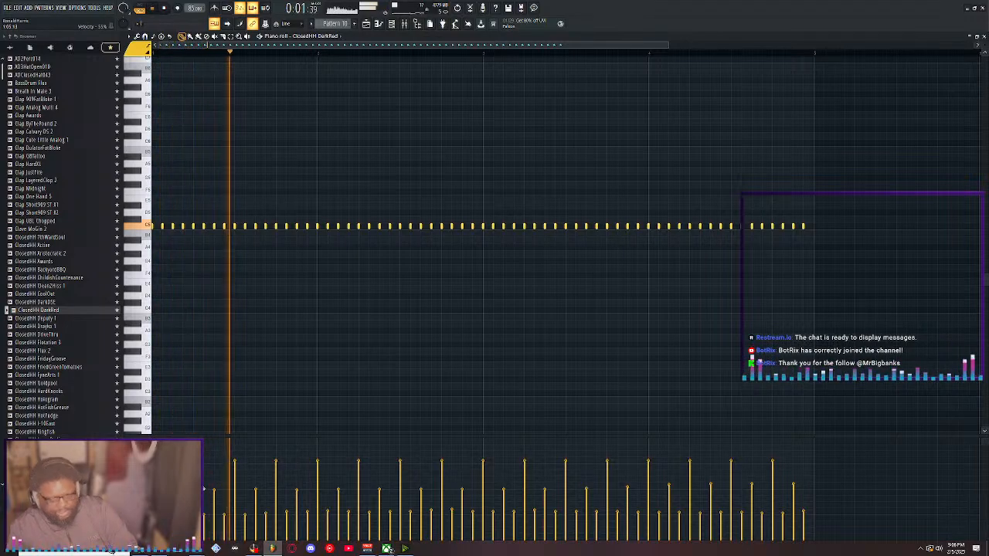
Try different velocities on the seventh closed hi-hat note of the first bar while auditioning the beat
key(space)
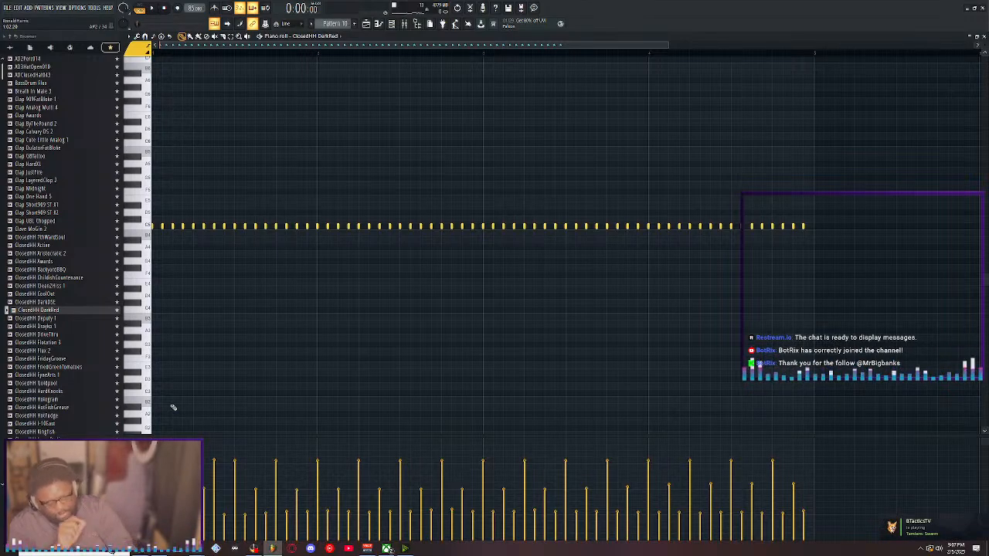
key(space)
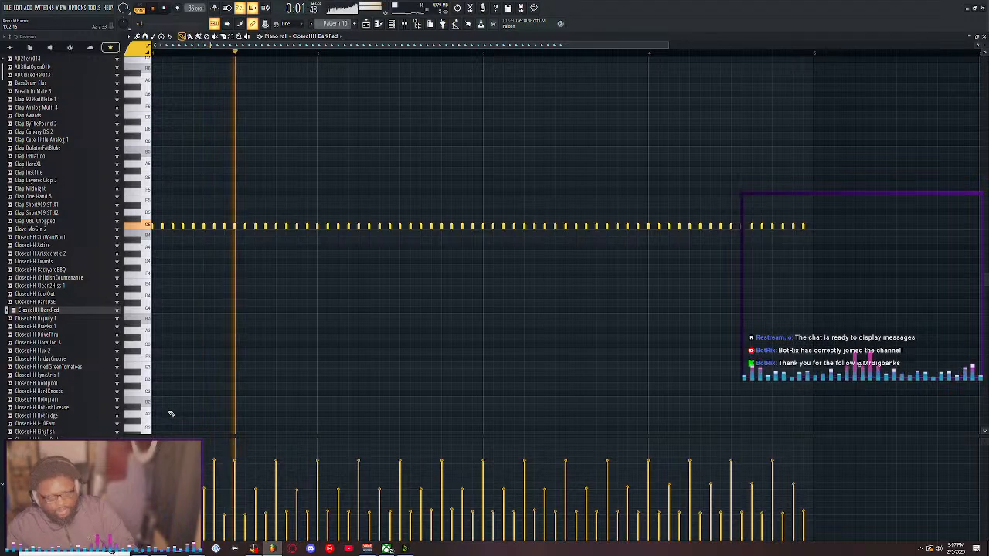
key(space)
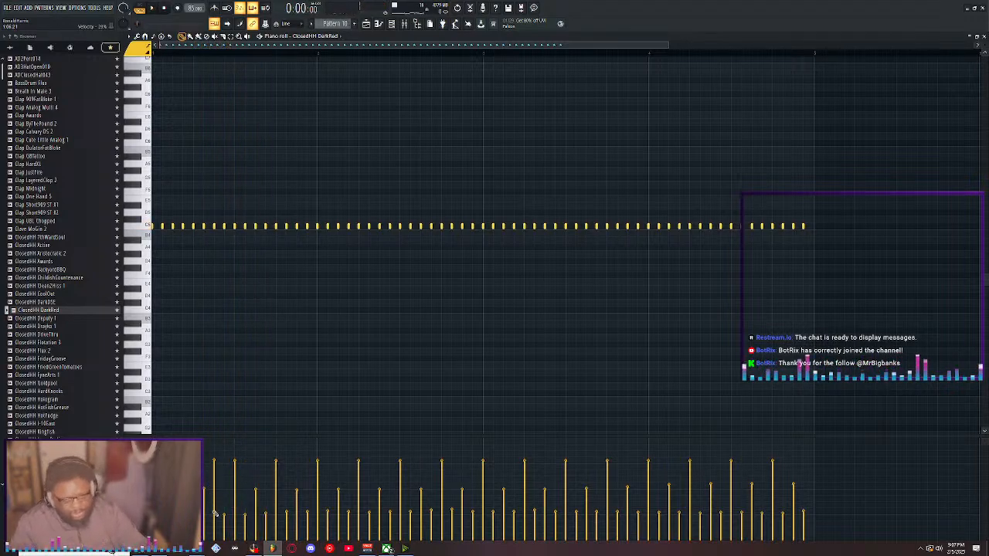
drag(214, 500, 217, 489)
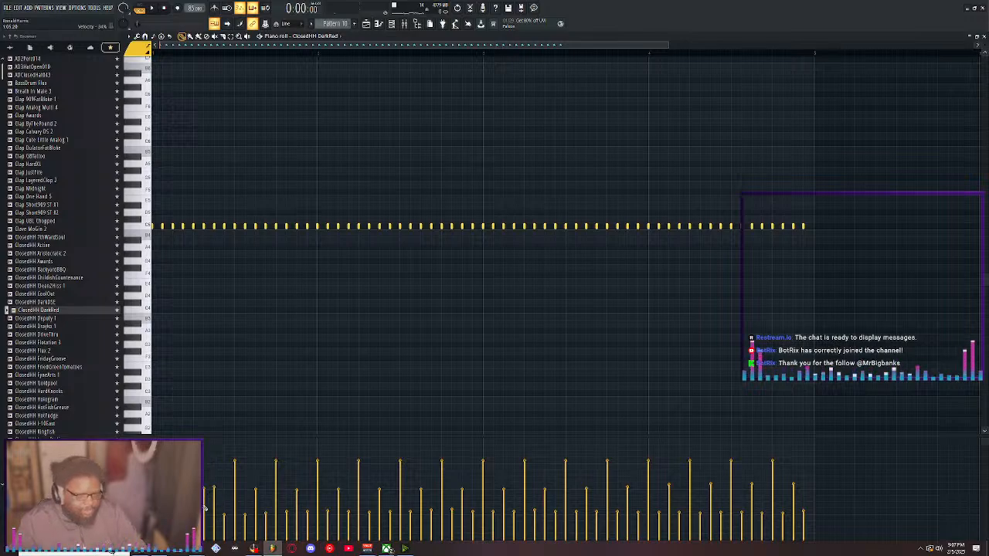
key(space)
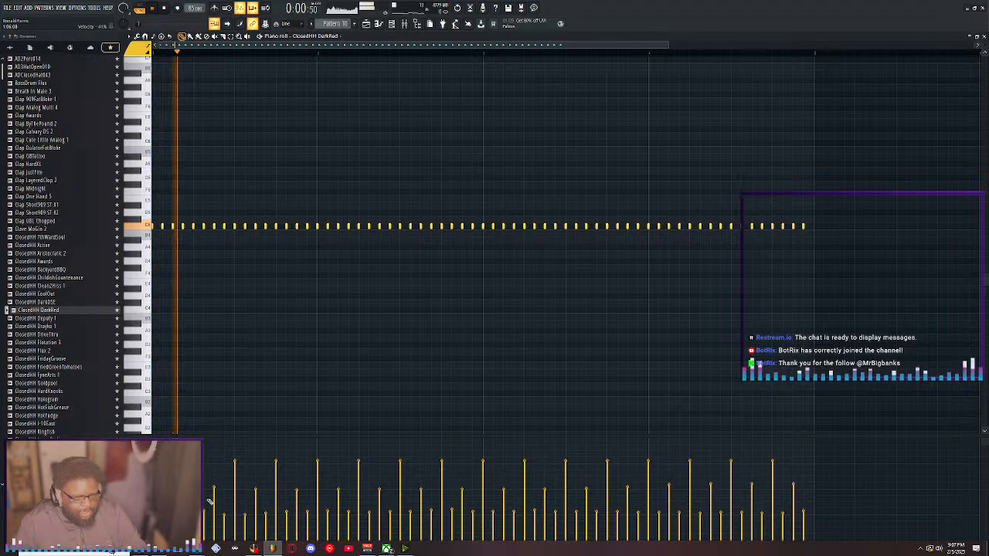
key(space)
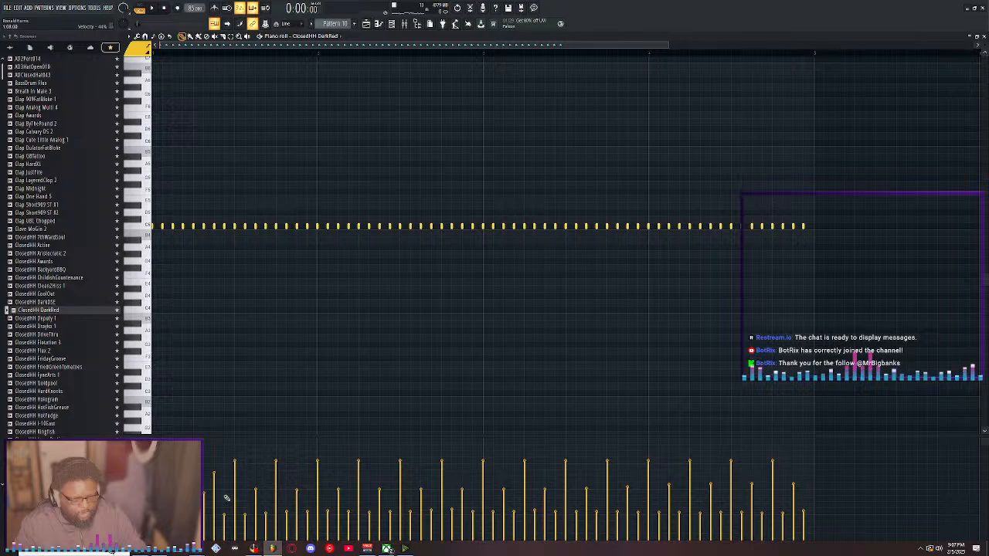
key(space)
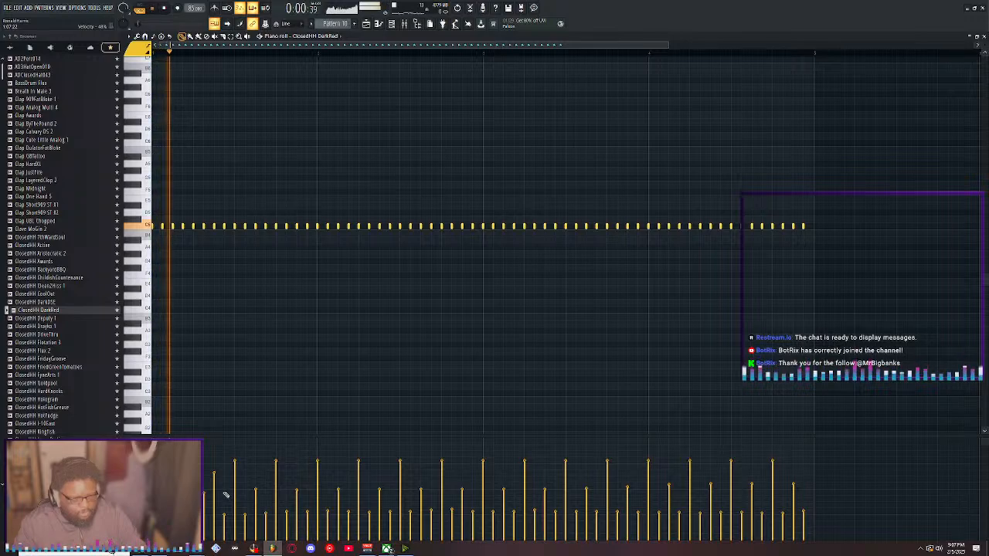
key(space)
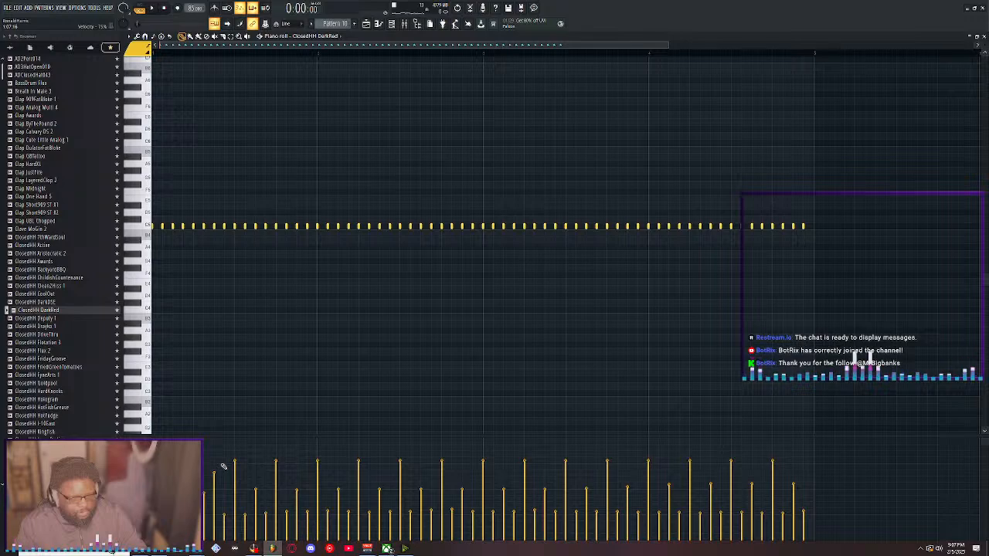
Shift the mid-bar accent in bar 1 by raising the eighth hi-hat note's velocity and lowering the ninth's, and audition it
click(224, 467)
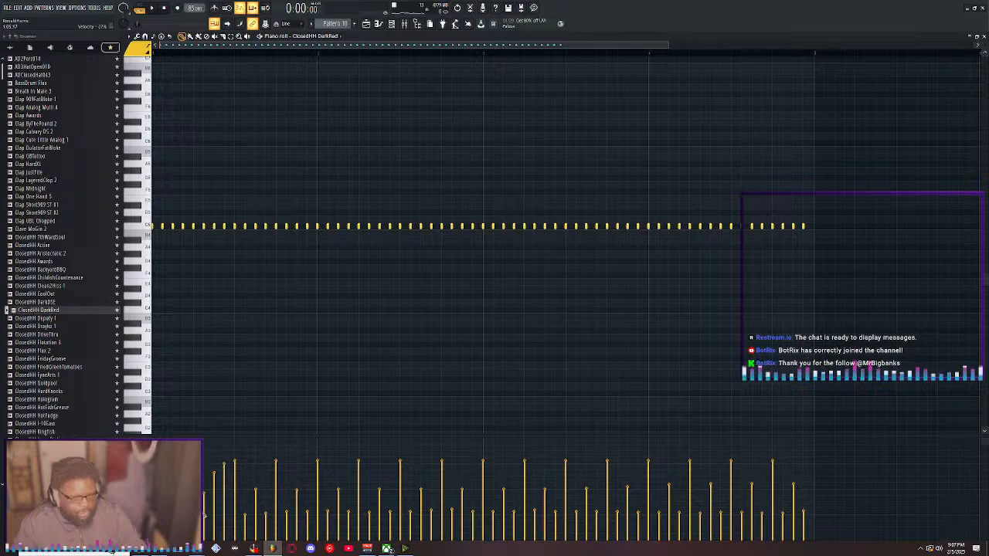
key(space)
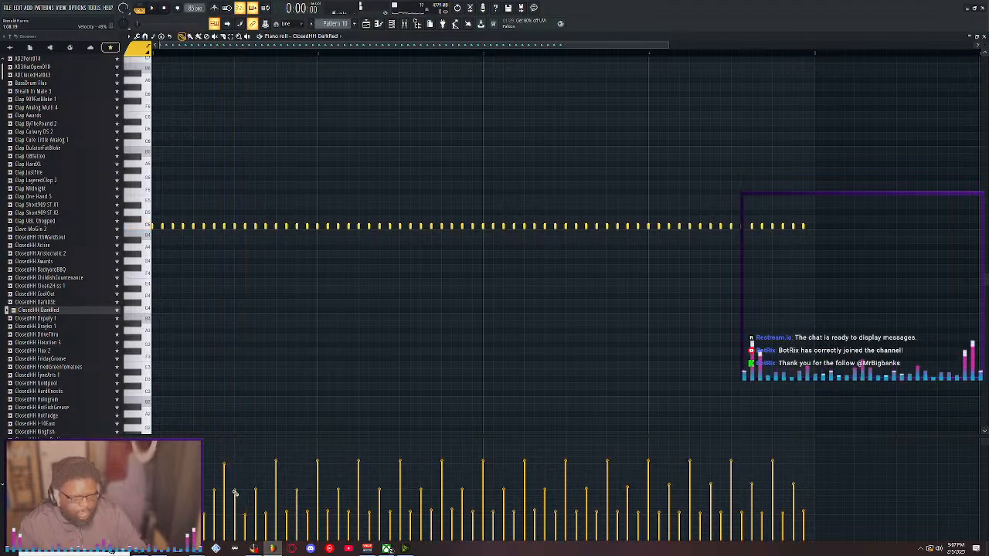
key(space)
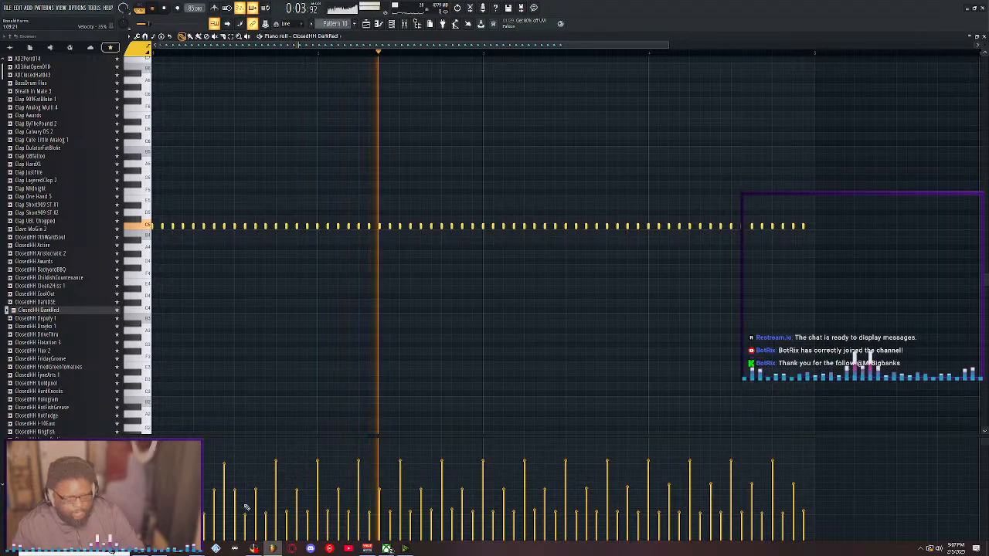
key(space)
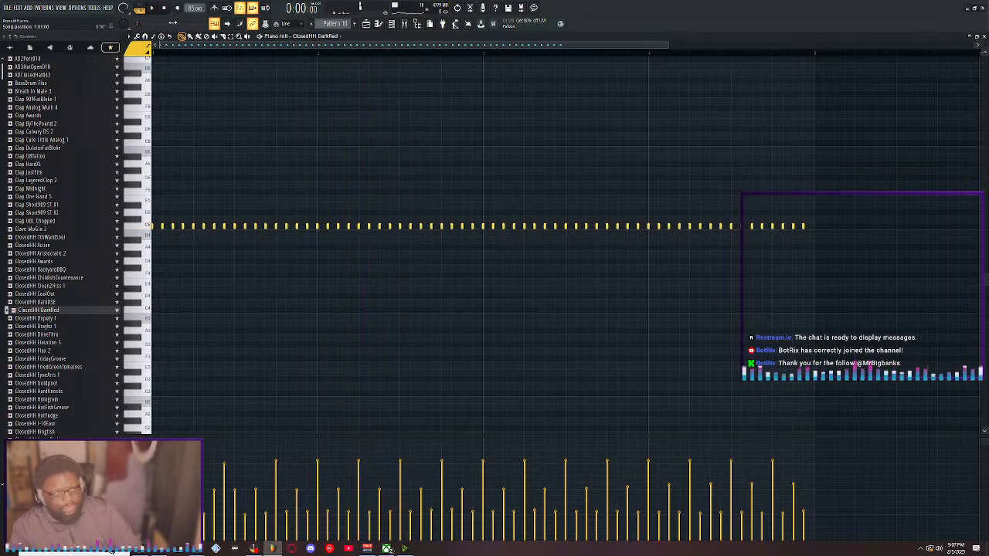
Play the arrangement from the start to evaluate the shifted hi-hat accent in the first bar
click(152, 7)
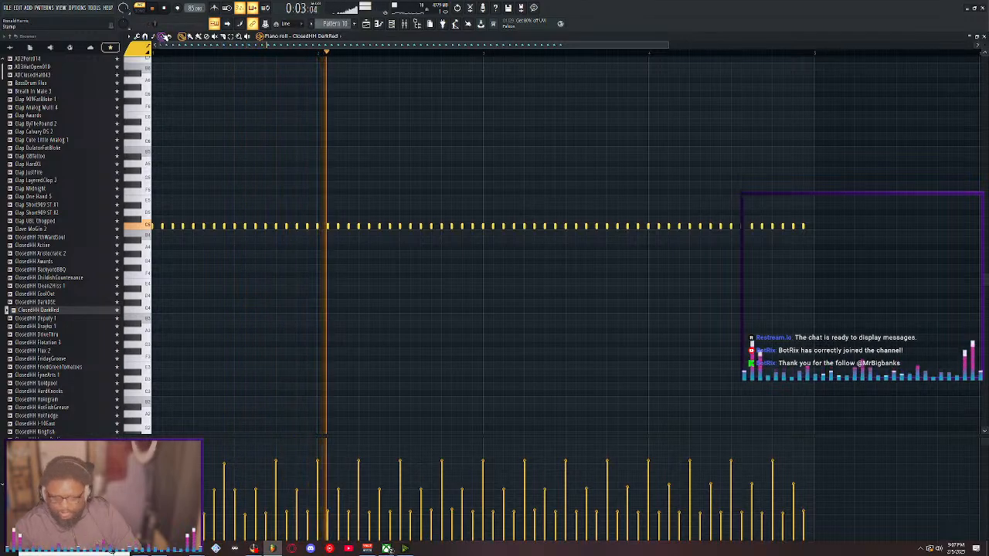
key(space)
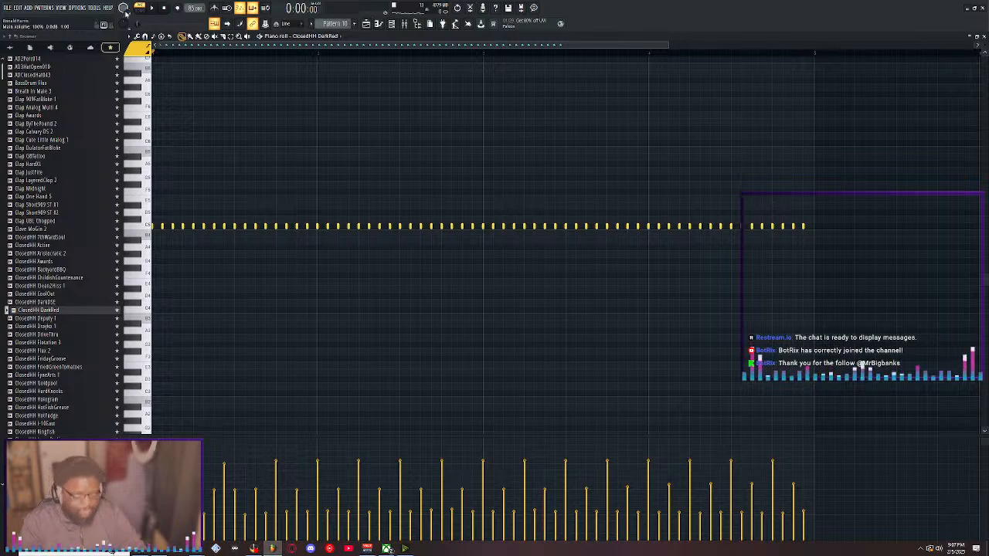
key(space)
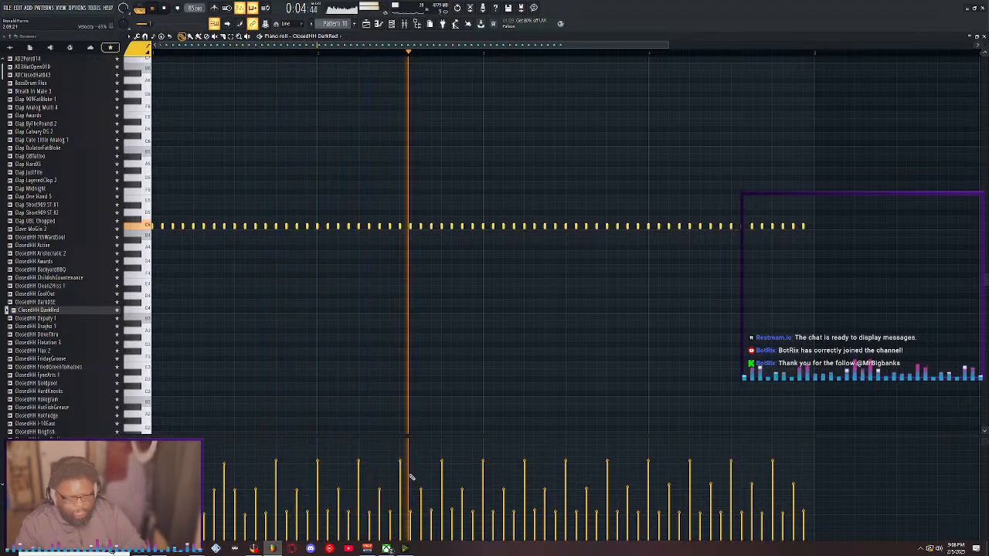
Shift the hi-hat accents from the first notes of bars 3 and 4 to the last notes of the preceding bars, auditioning each change
key(space)
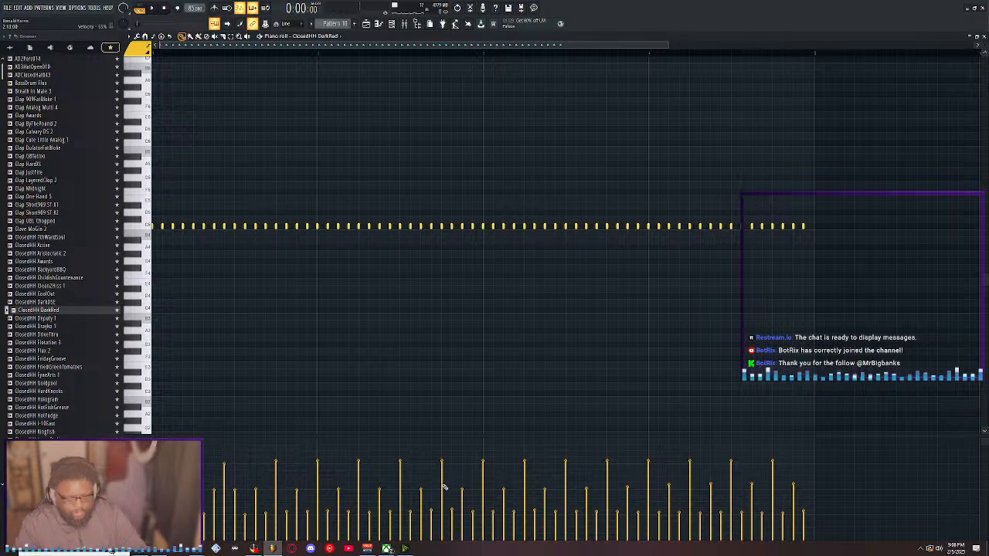
click(473, 469)
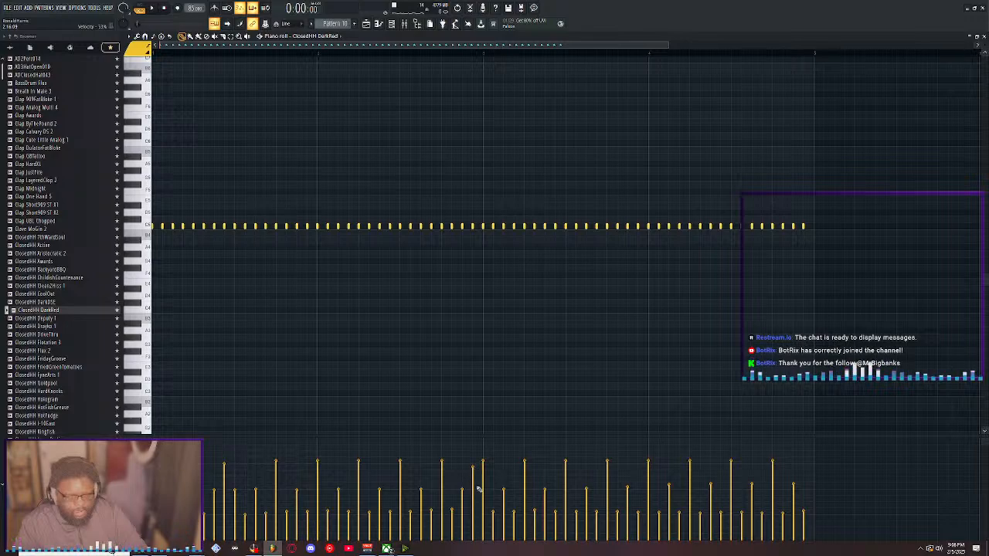
key(space)
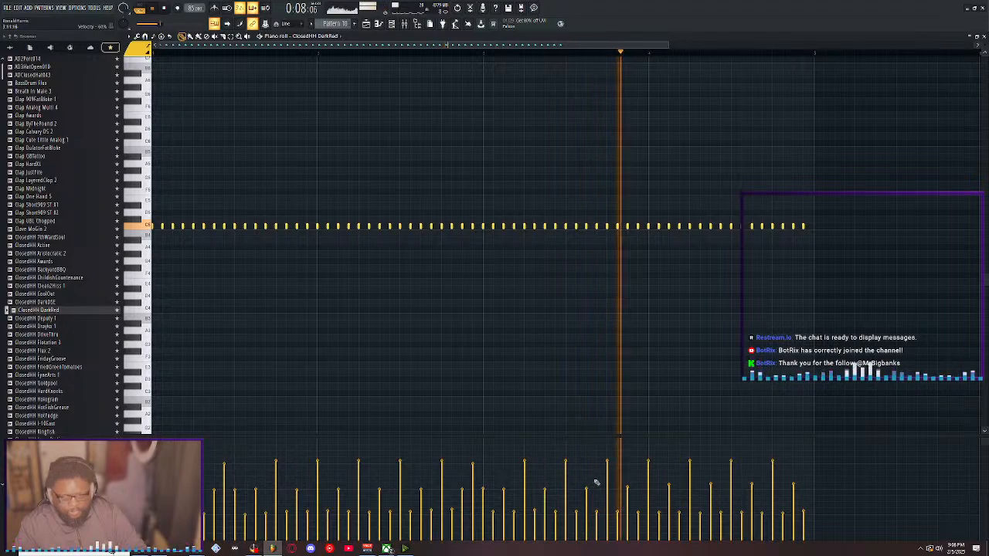
key(space)
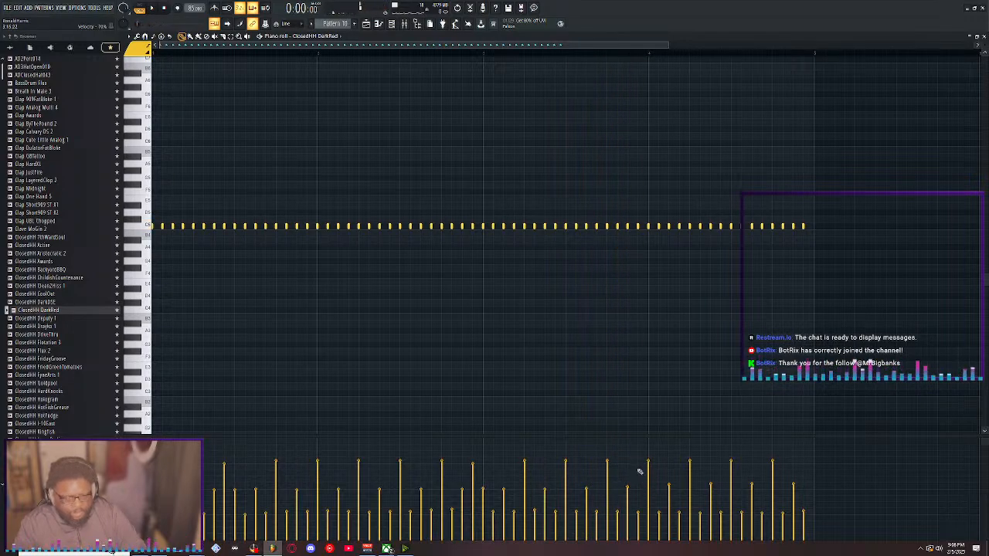
click(639, 465)
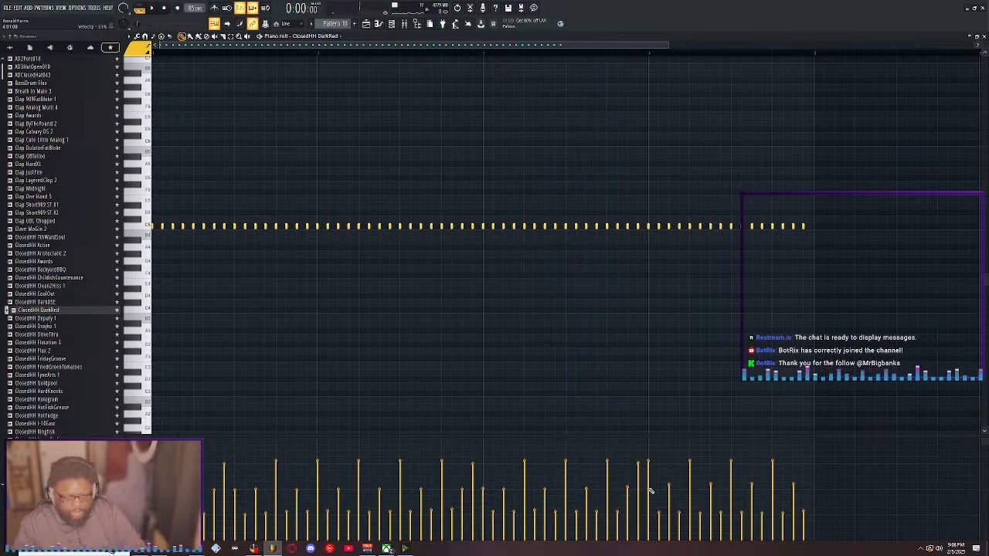
key(space)
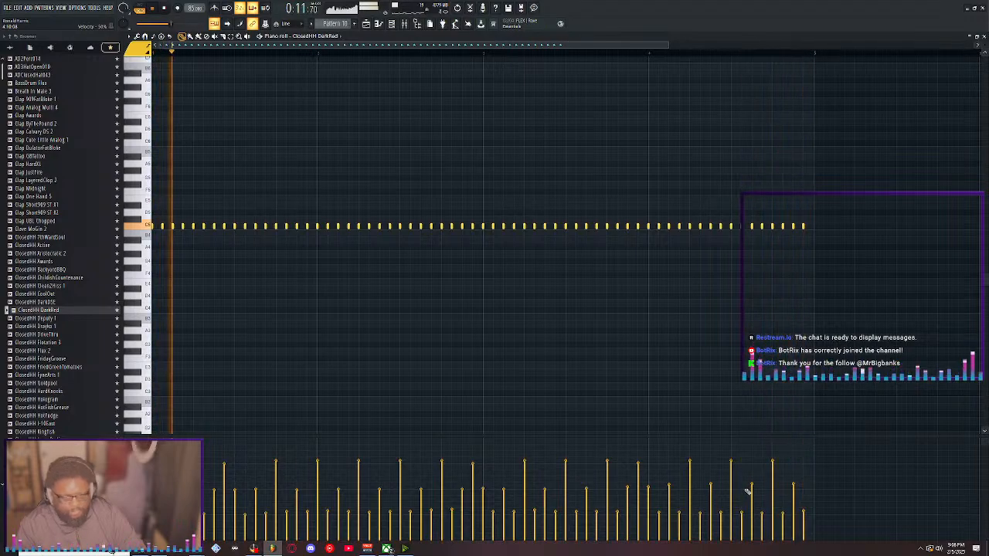
key(space)
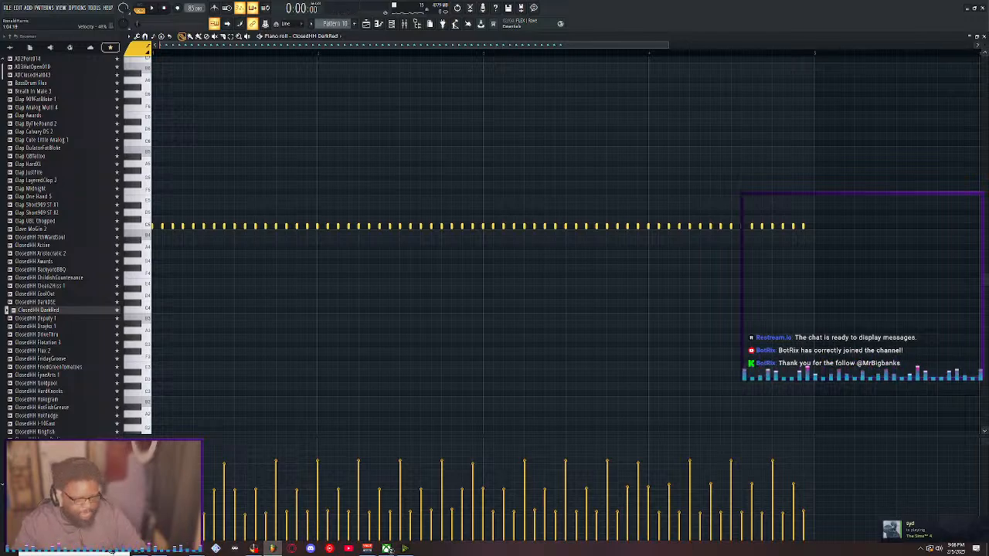
Raise the velocities of the seventh and ninth hi-hat notes in bar 1, lower the eighth's, and audition the accents
key(space)
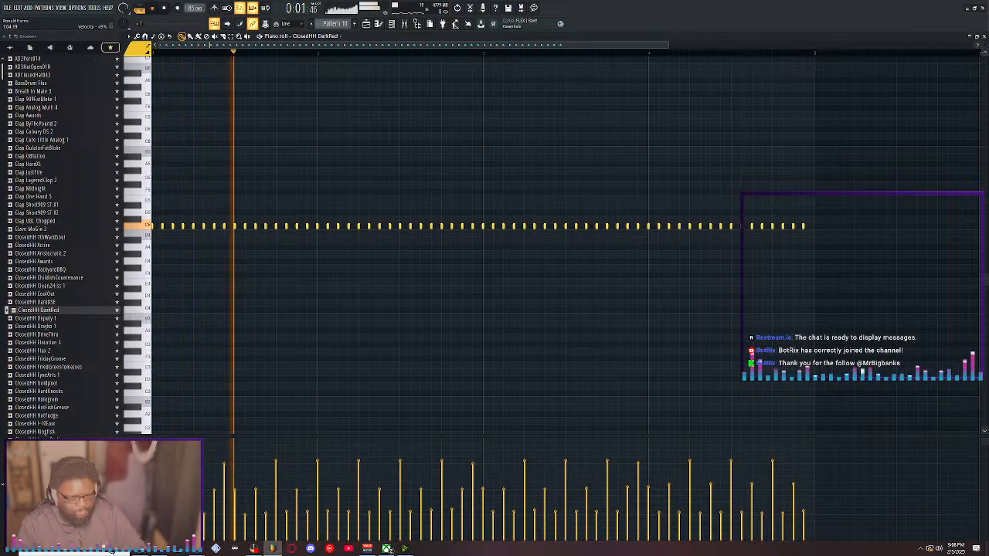
key(space)
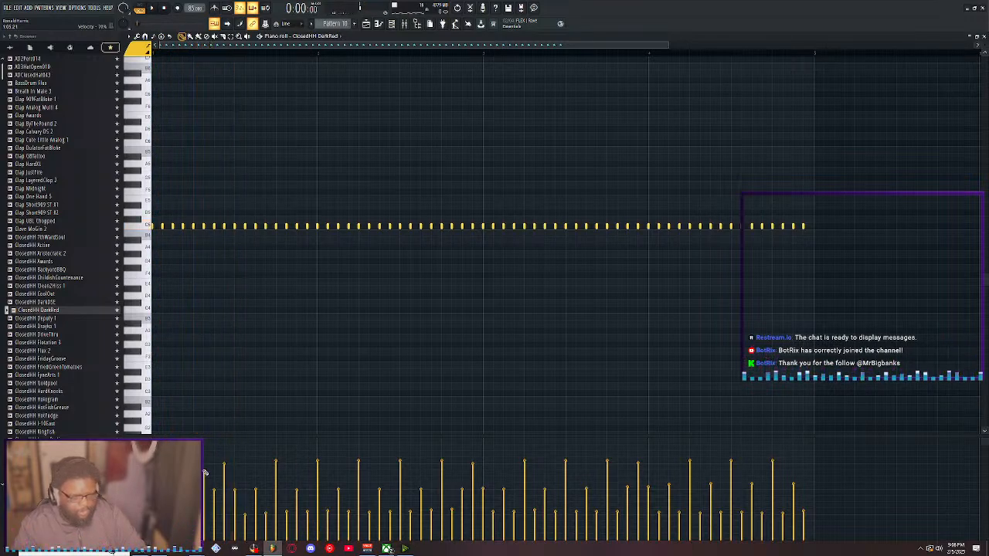
key(space)
key(space)
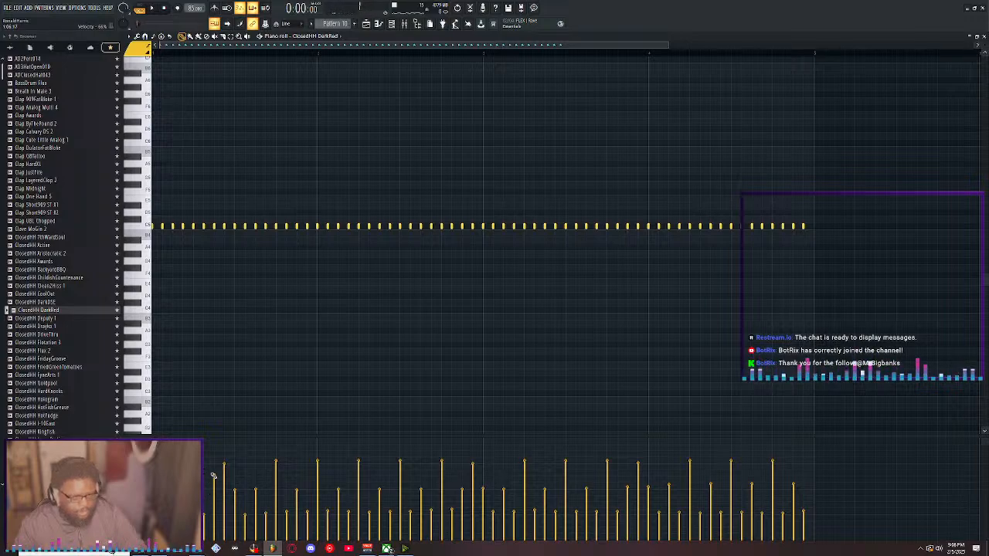
key(space)
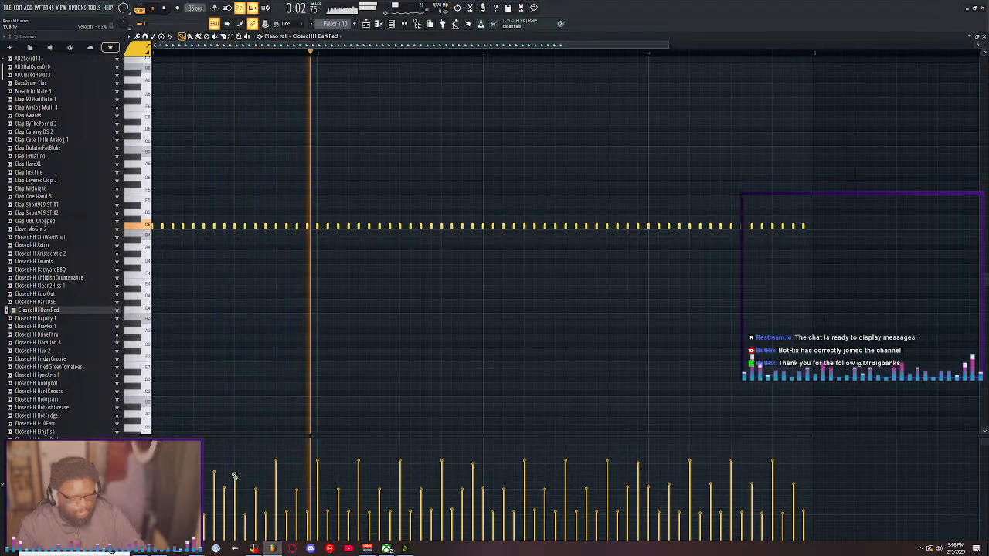
key(space)
Try lowering the eighth hi-hat note in bar 1 to about 45% velocity while replaying the opening
key(space)
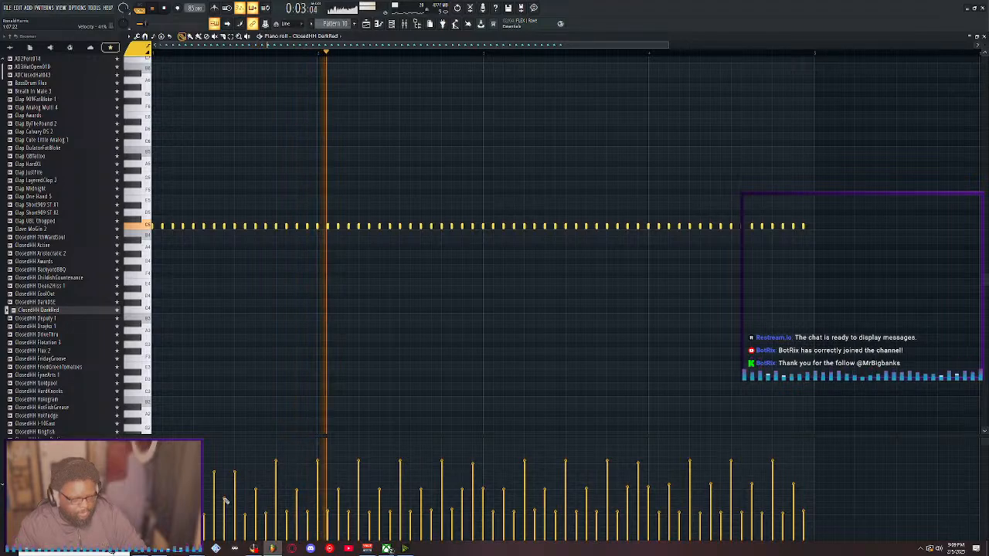
key(space)
key(space)
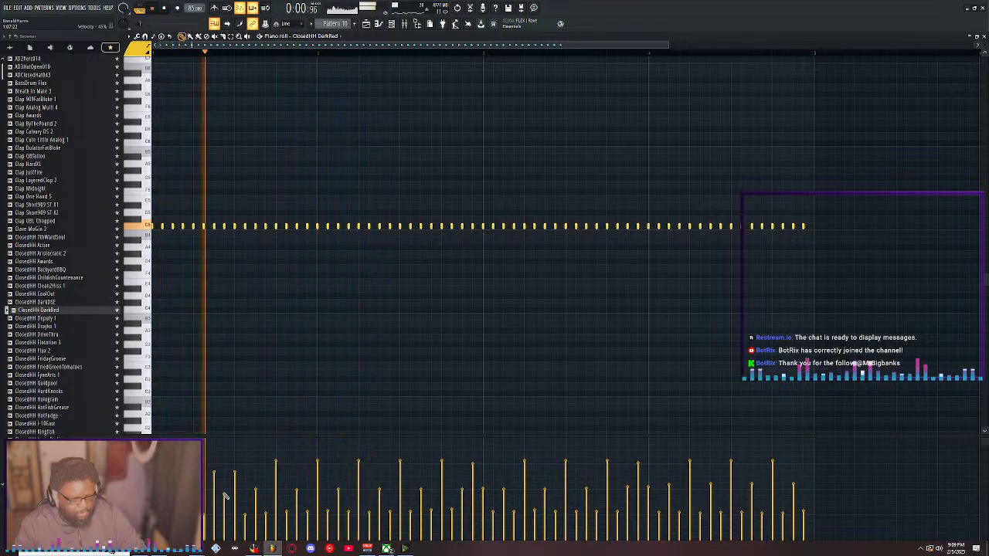
key(space)
key(space)
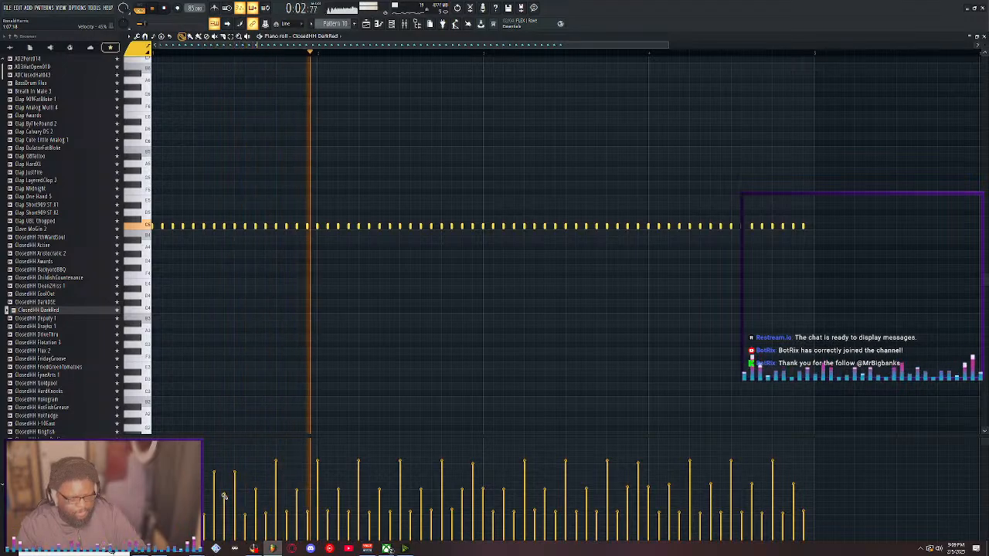
key(space)
key(space)
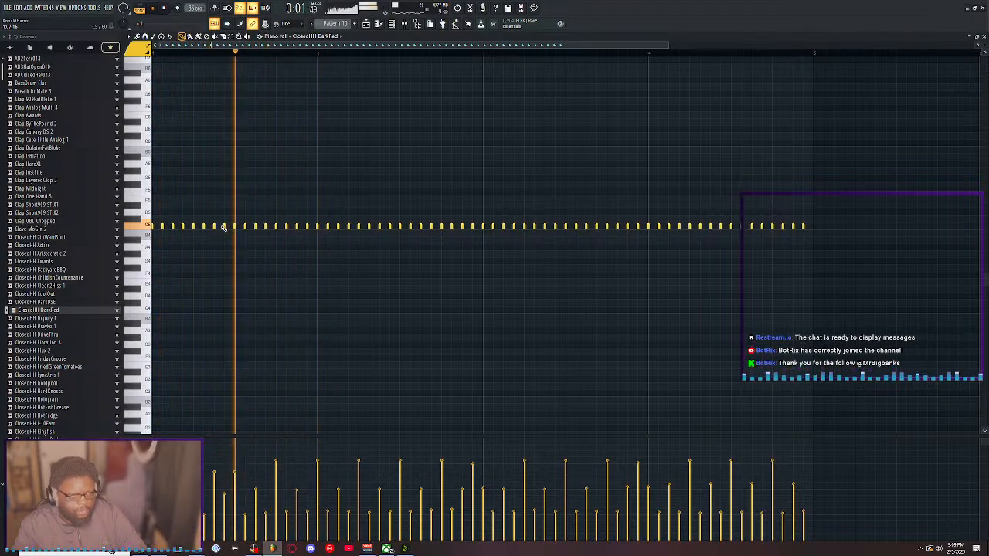
Delete the eighth and ninth hi-hat notes in bar 1 and audition the resulting gap
key(space)
key(space)
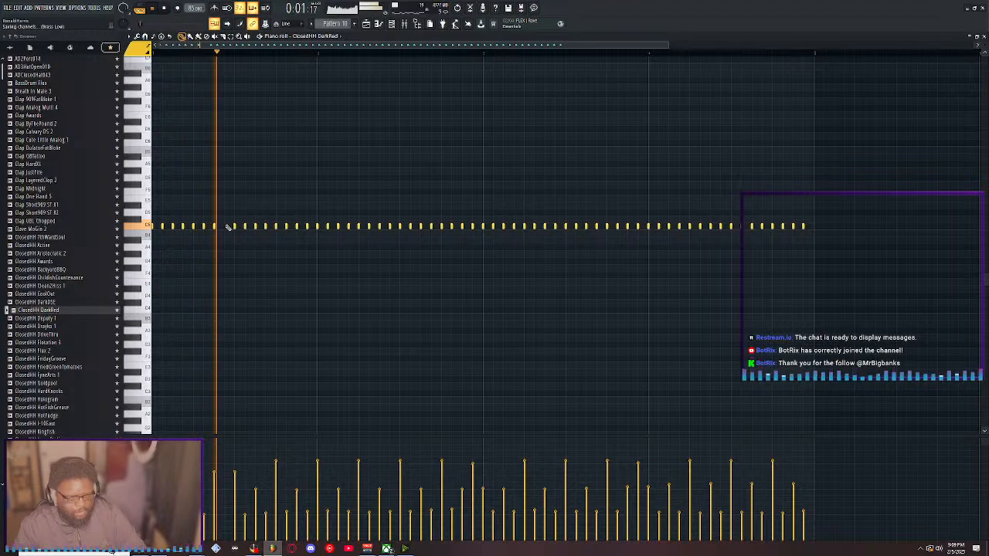
key(space)
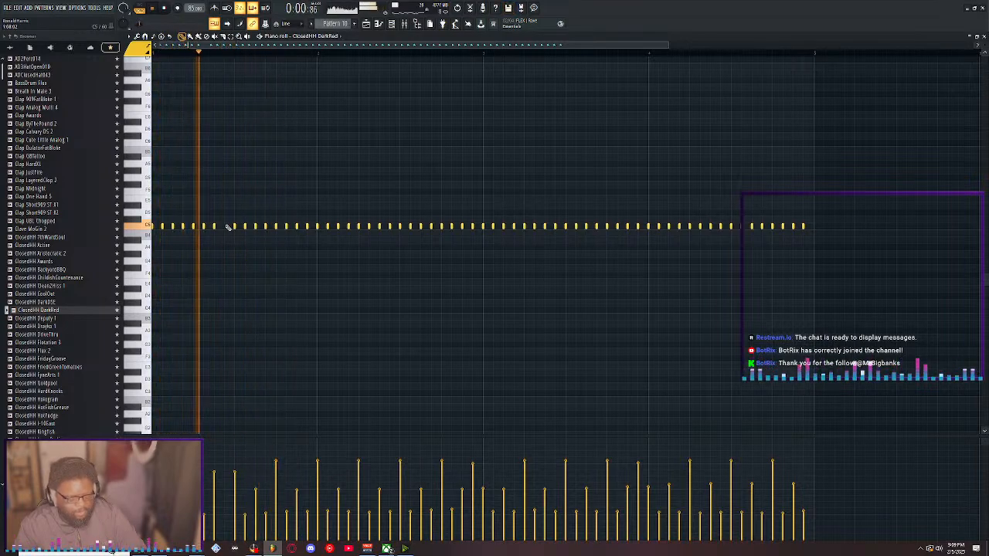
key(space)
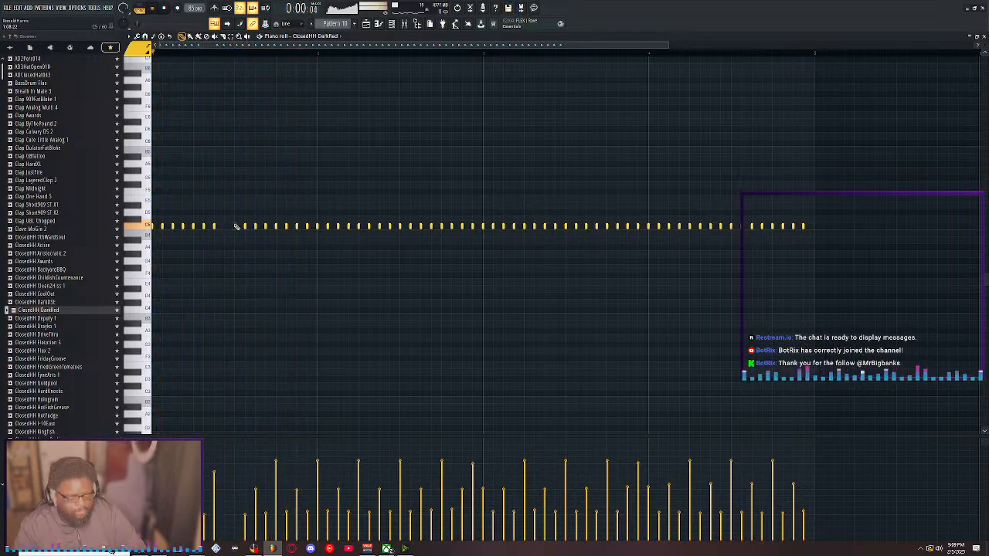
key(space)
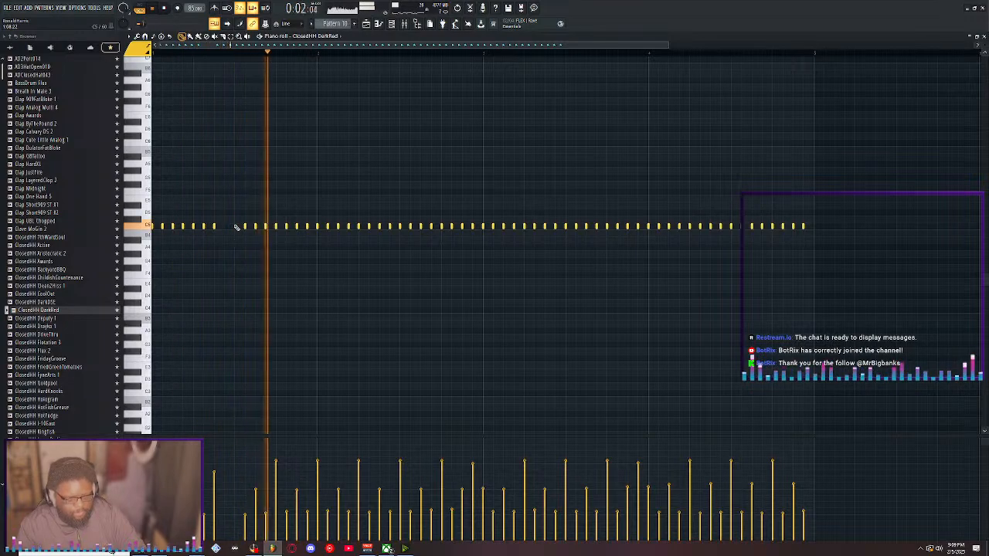
Raise the velocities of the tenth and twelfth hi-hat notes in bar 1, lower the eleventh's, and audition the groove
key(space)
key(space)
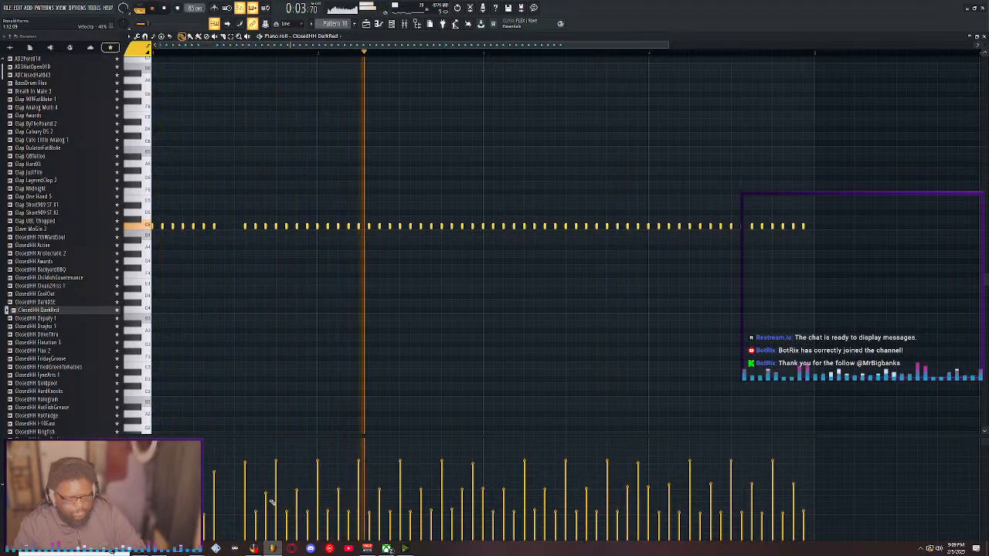
key(space)
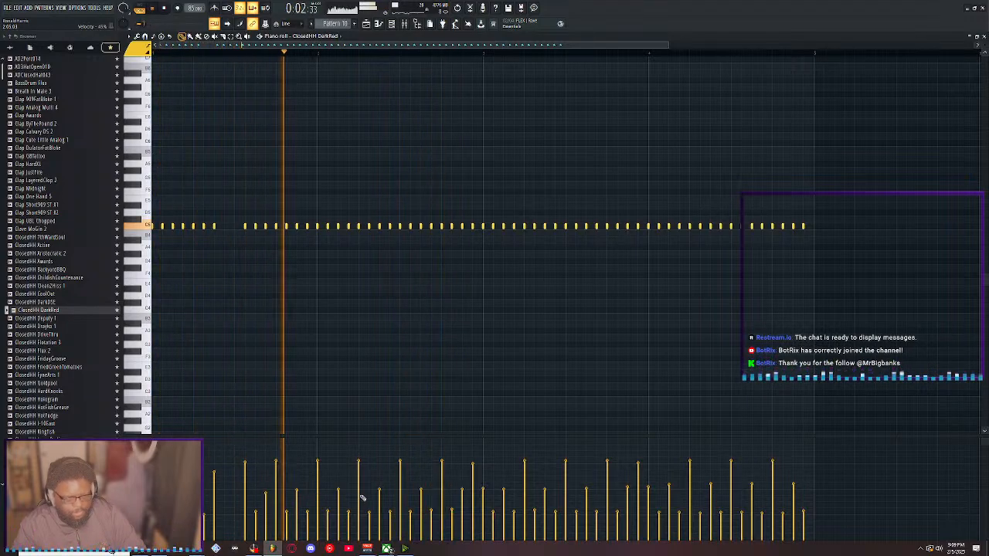
key(space)
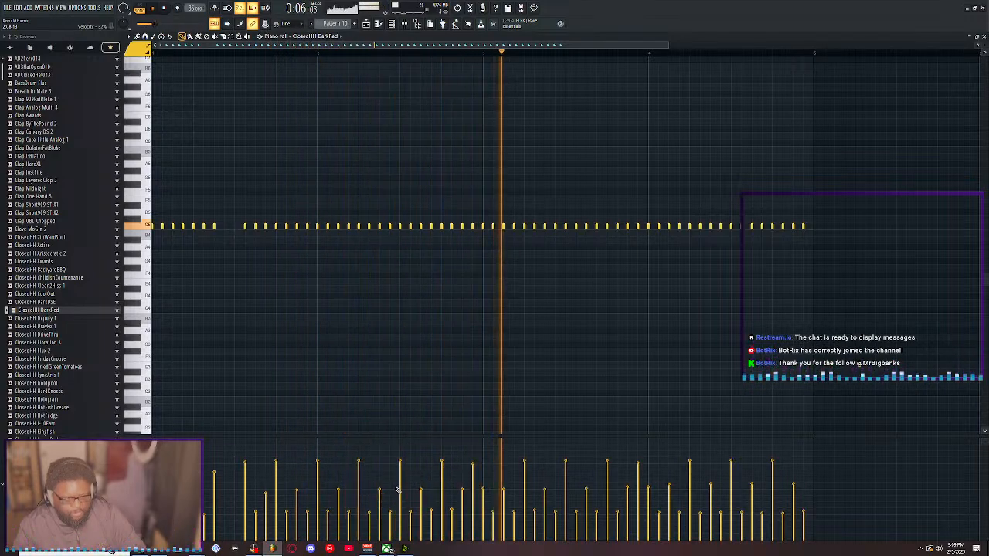
key(space)
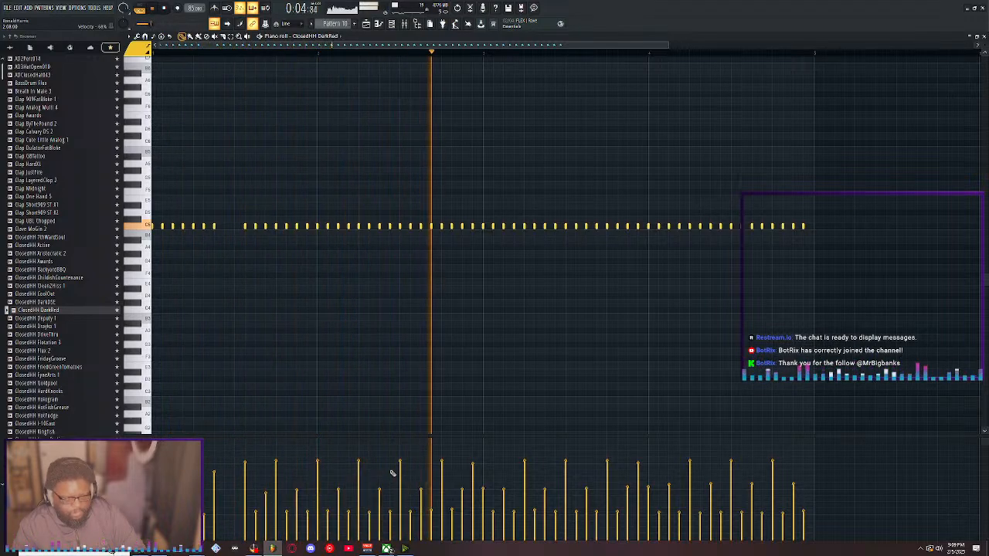
Remove the ninth hi-hat note in bars 2, 3 and 4 and accent the note following each gap
right_click(400, 226)
right_click(410, 227)
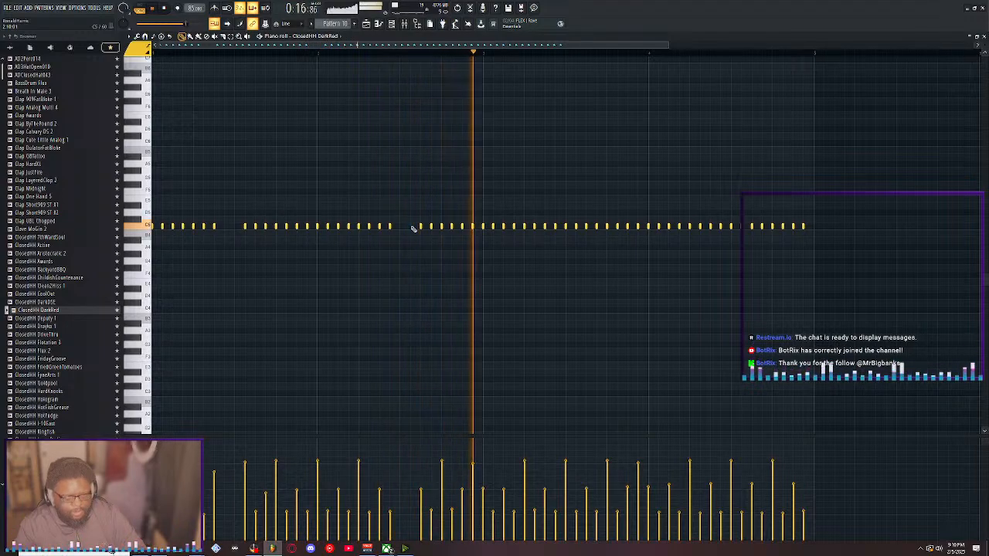
key(space)
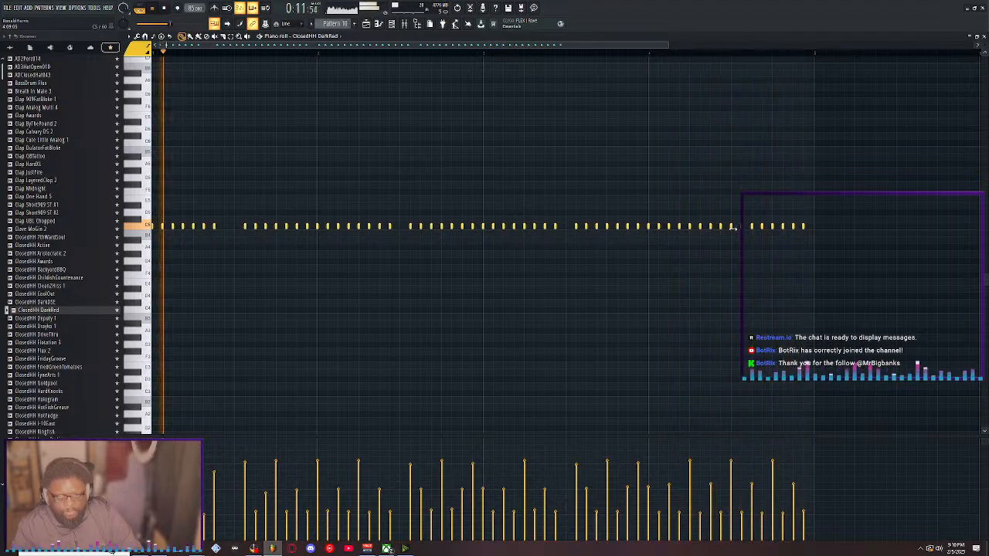
right_click(732, 227)
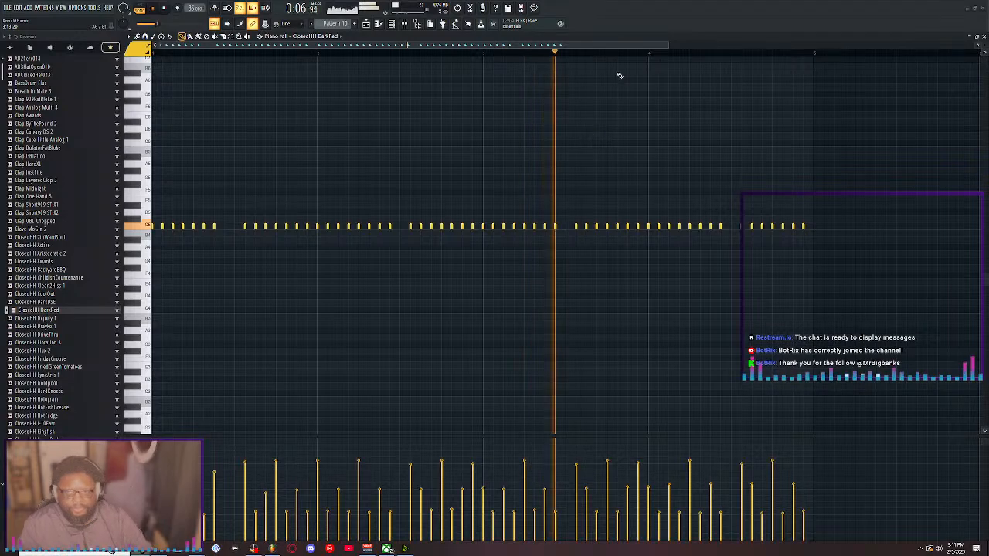
Restore the ClosedHH DarkRed piano roll to a smaller window, move it aside and close it
double_click(616, 37)
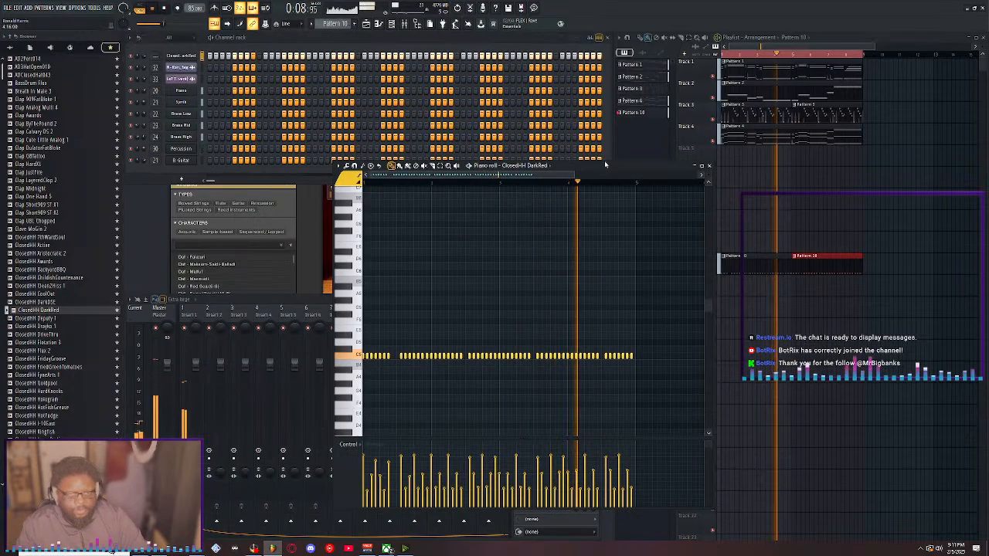
drag(606, 165, 405, 191)
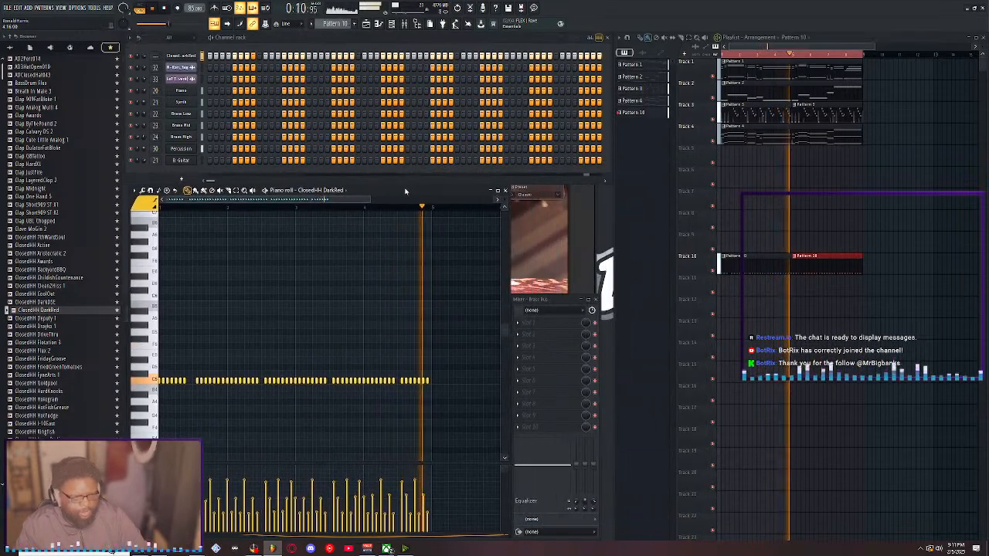
click(504, 191)
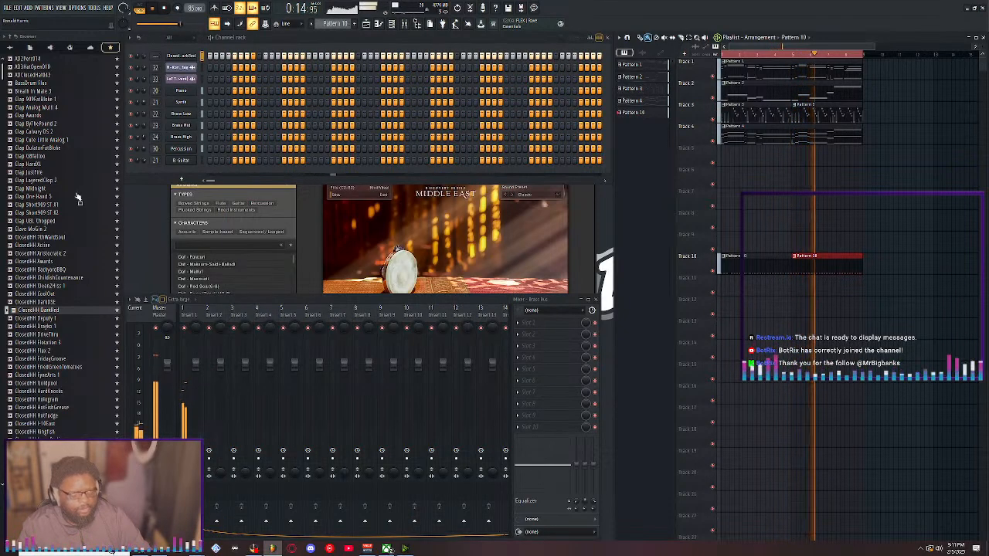
Preview kick samples in the browser, add Kick Aristocratic 2 as a new channel, and play the arrangement with it
scroll(57, 301, down, 15)
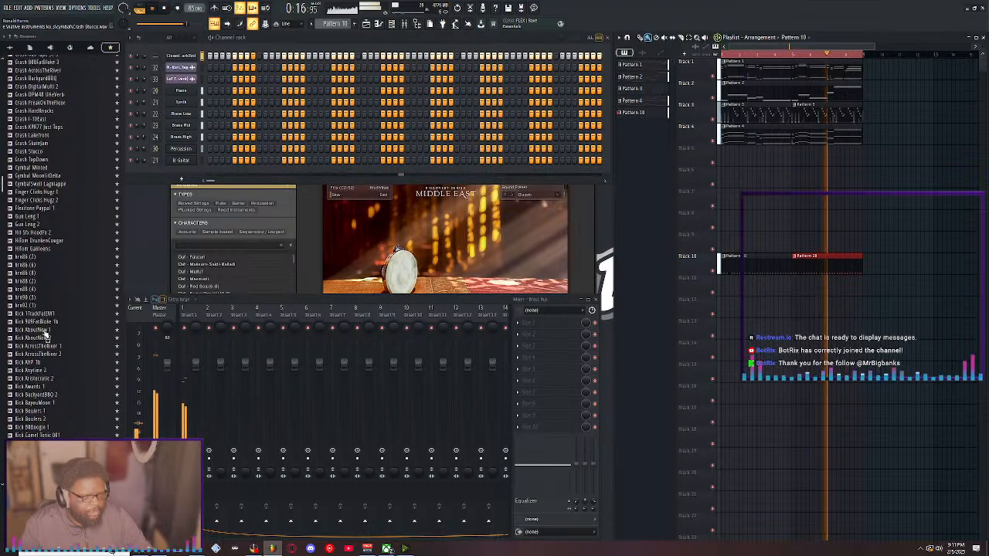
scroll(46, 335, down, 6)
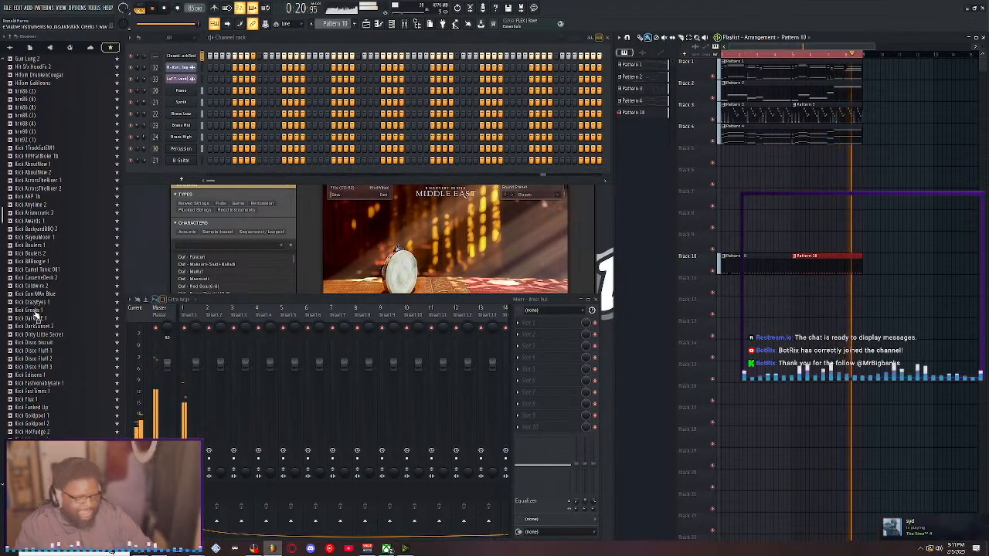
click(45, 318)
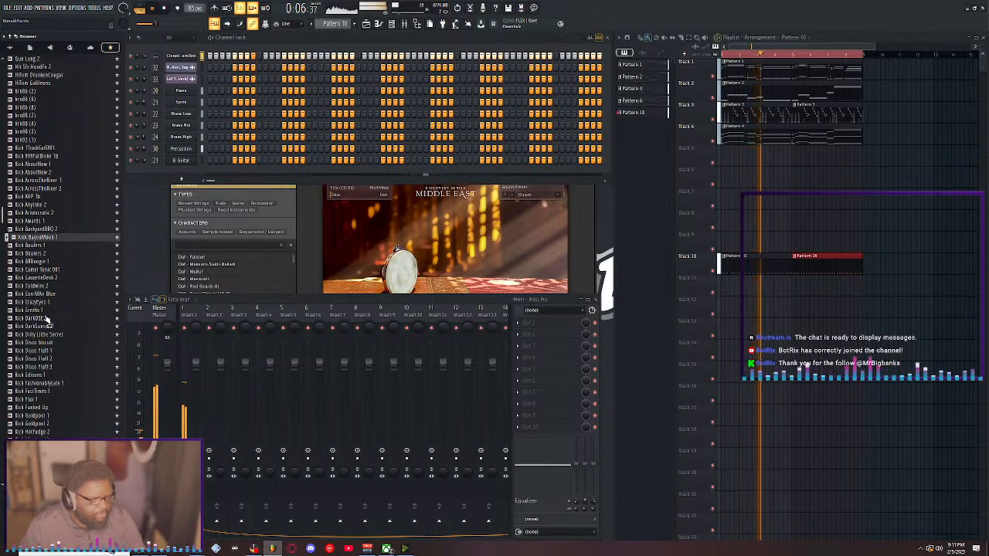
key(Up)
key(Up)
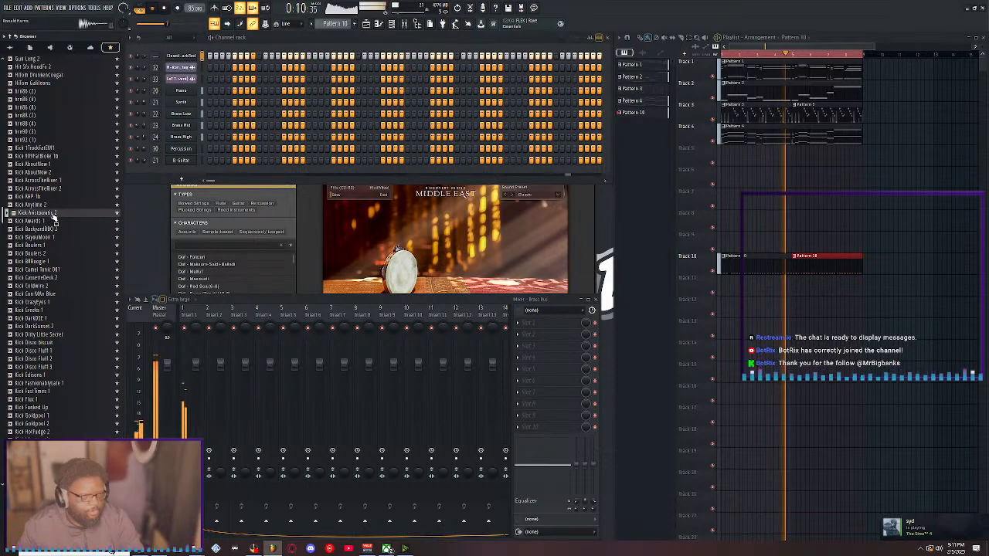
drag(186, 56, 205, 56)
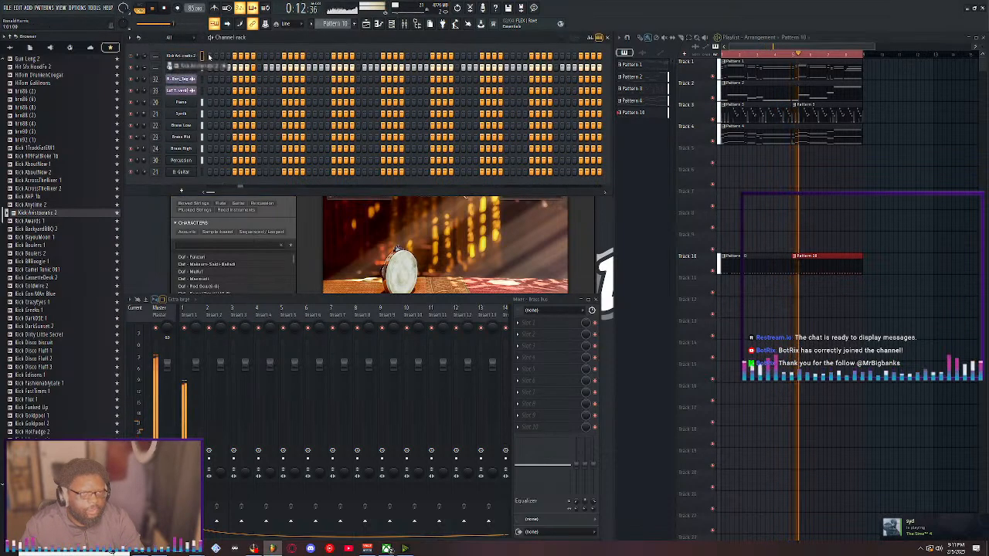
key(space)
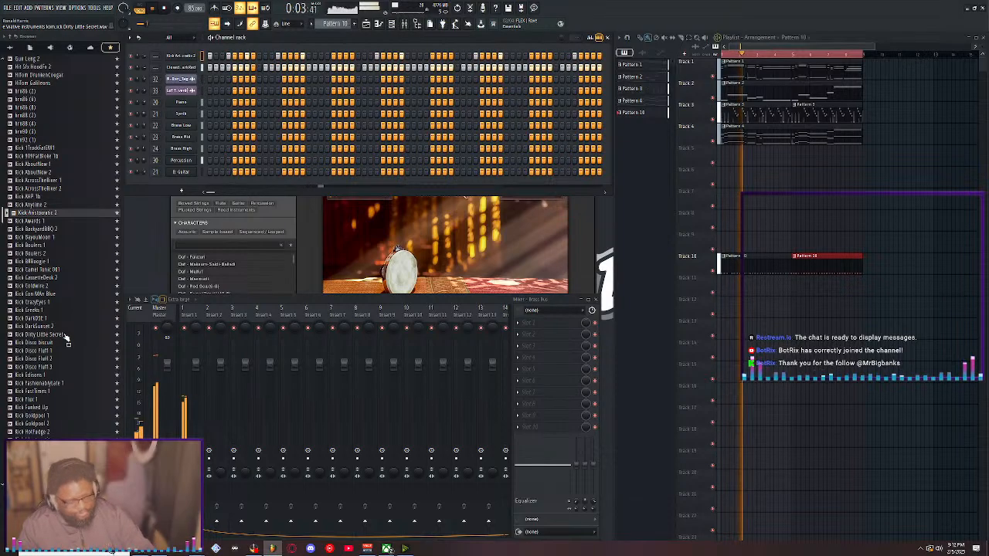
Find the snare samples in the browser, preview them, and add Snare Smokes 3 as a new channel below the kick
scroll(60, 363, down, 4)
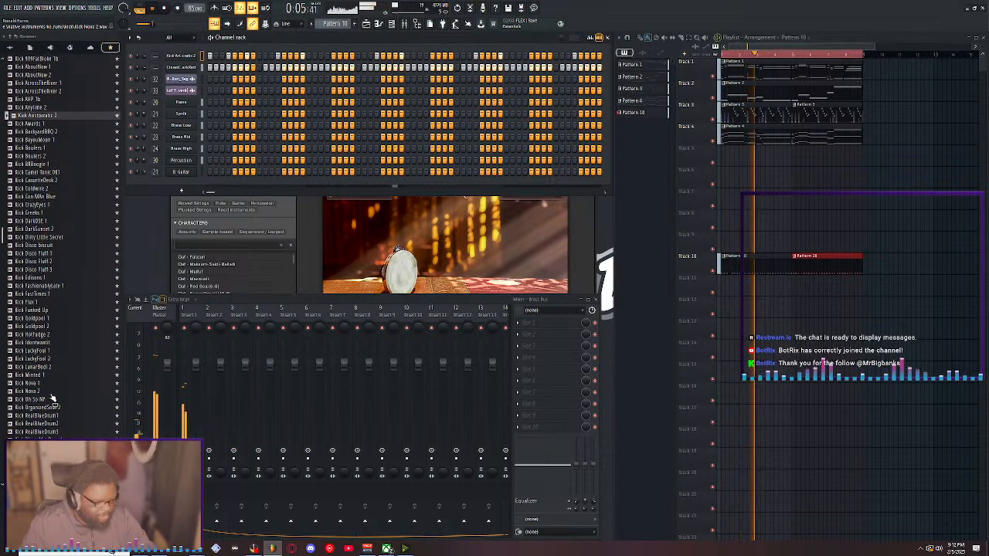
scroll(54, 387, down, 6)
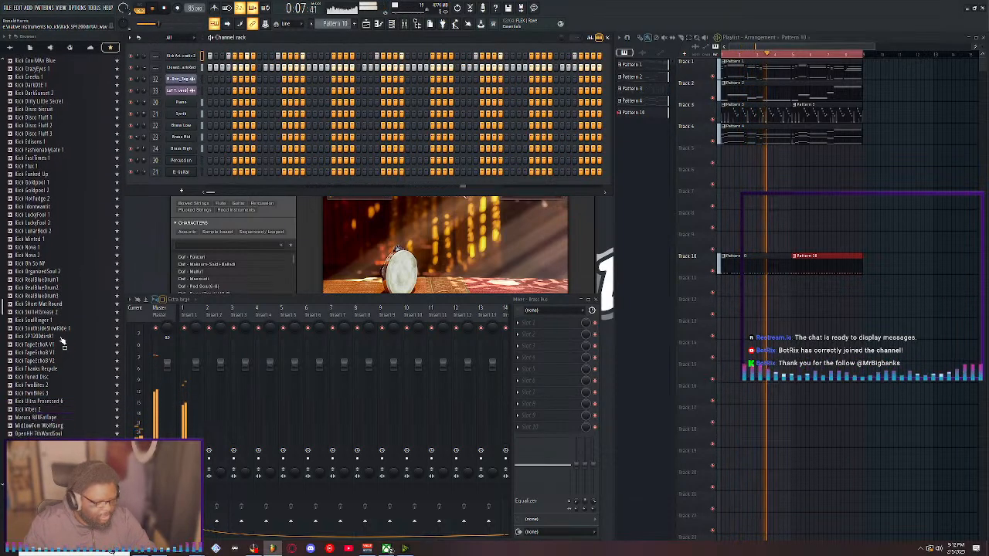
scroll(62, 348, down, 9)
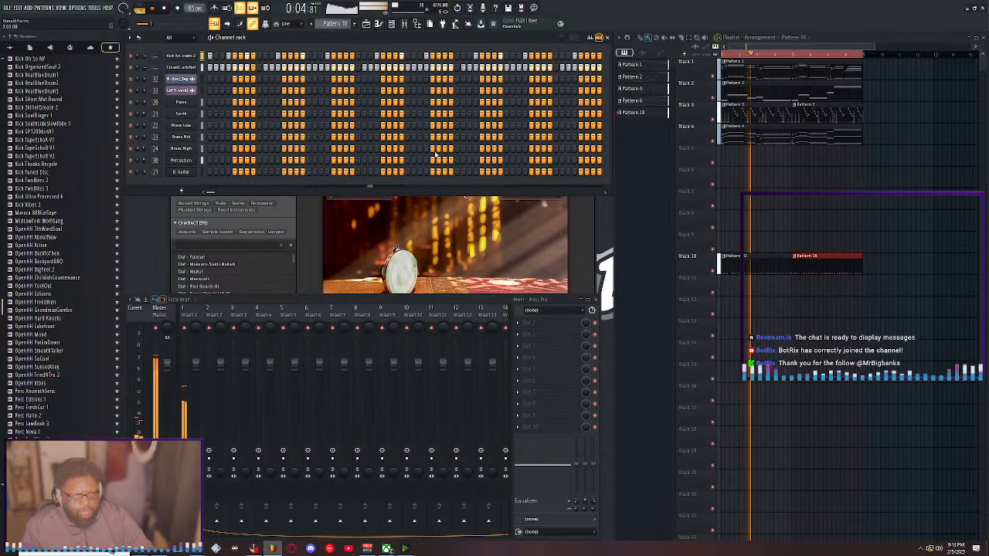
scroll(23, 417, down, 20)
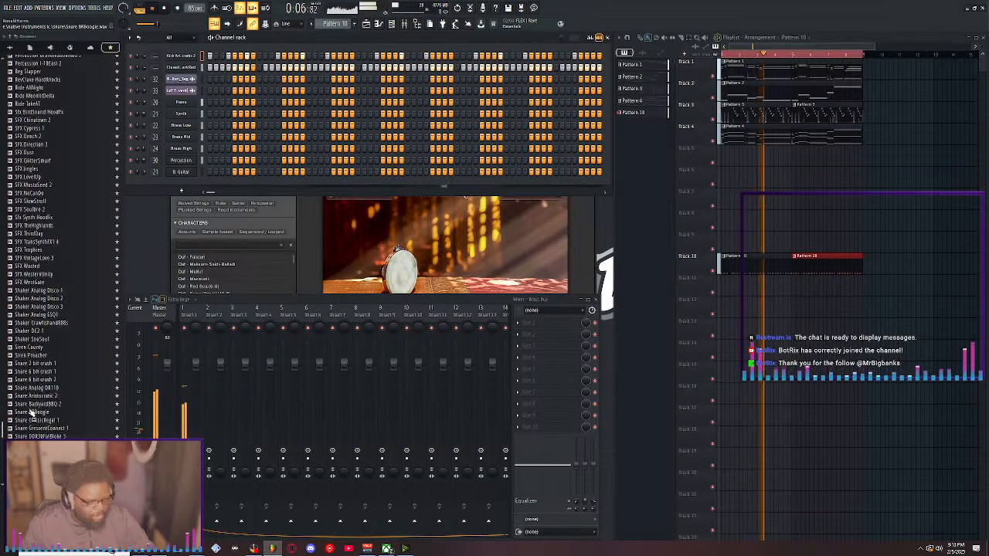
scroll(29, 428, down, 3)
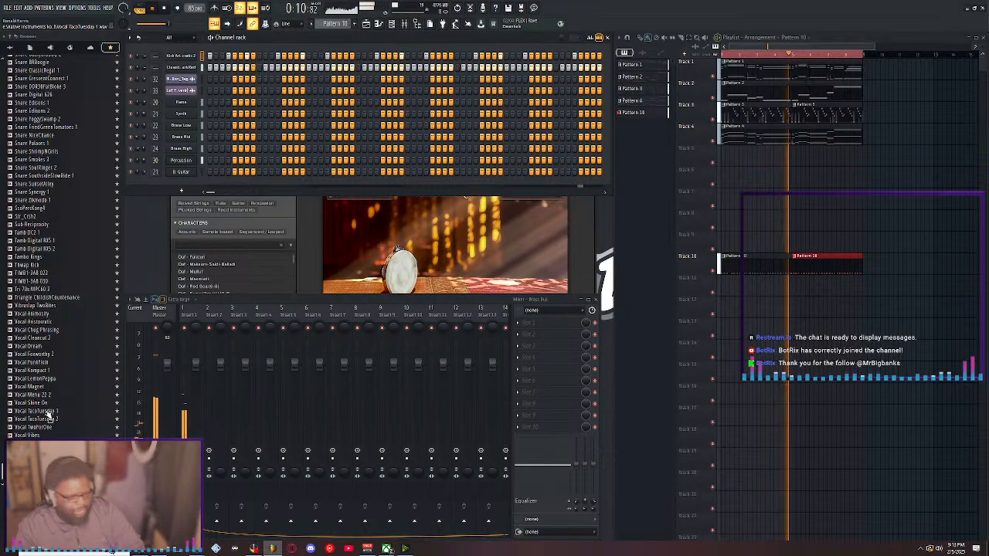
scroll(48, 415, up, 12)
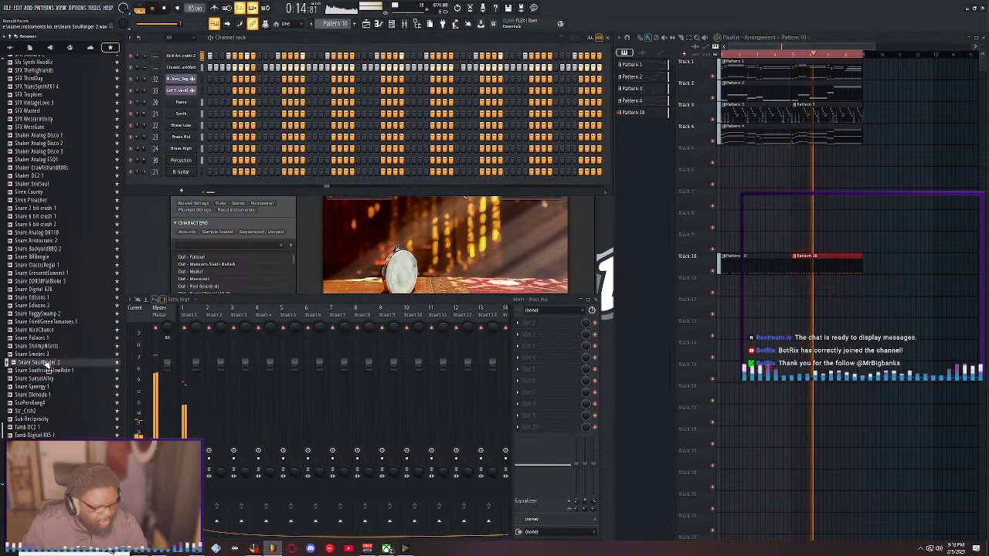
key(Up)
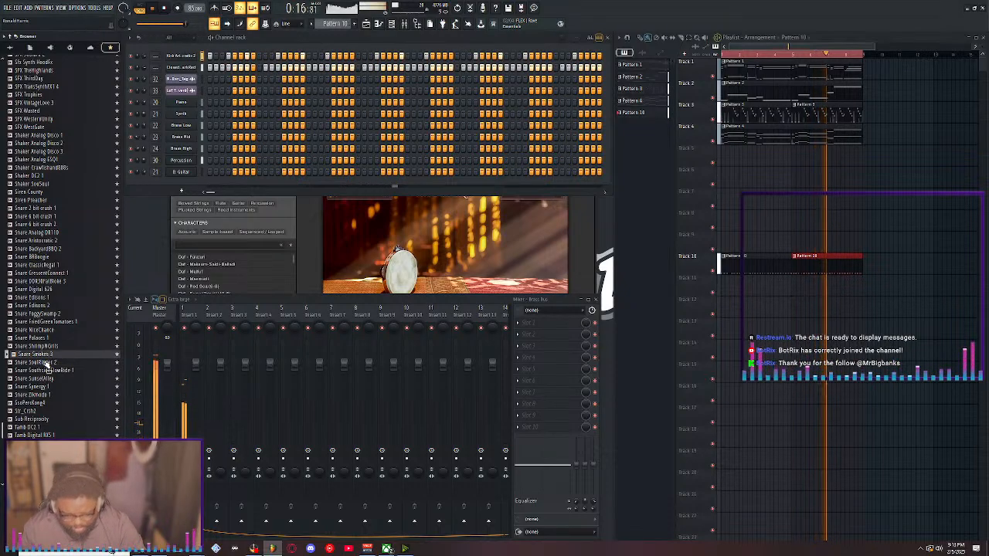
drag(48, 358, 186, 70)
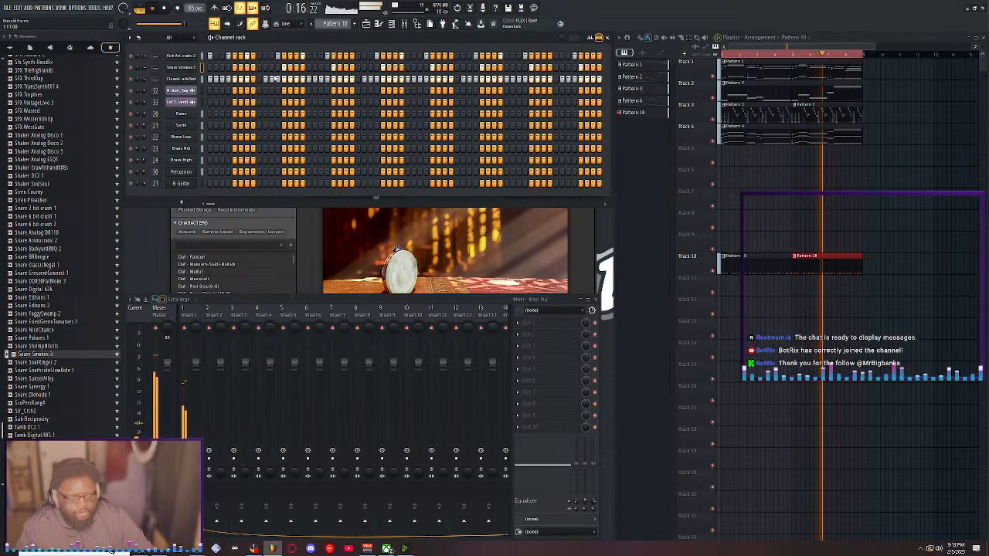
Restart the arrangement and preview the snare samples from Snare ShrimpNGrits back through Snare Digital 626
key(space)
click(66, 346)
click(68, 338)
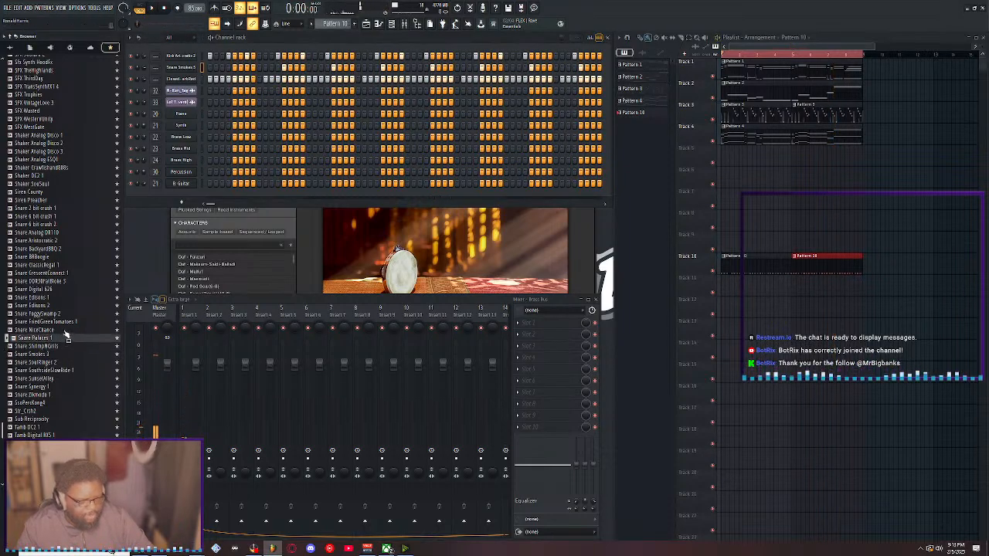
click(65, 330)
click(65, 322)
click(65, 314)
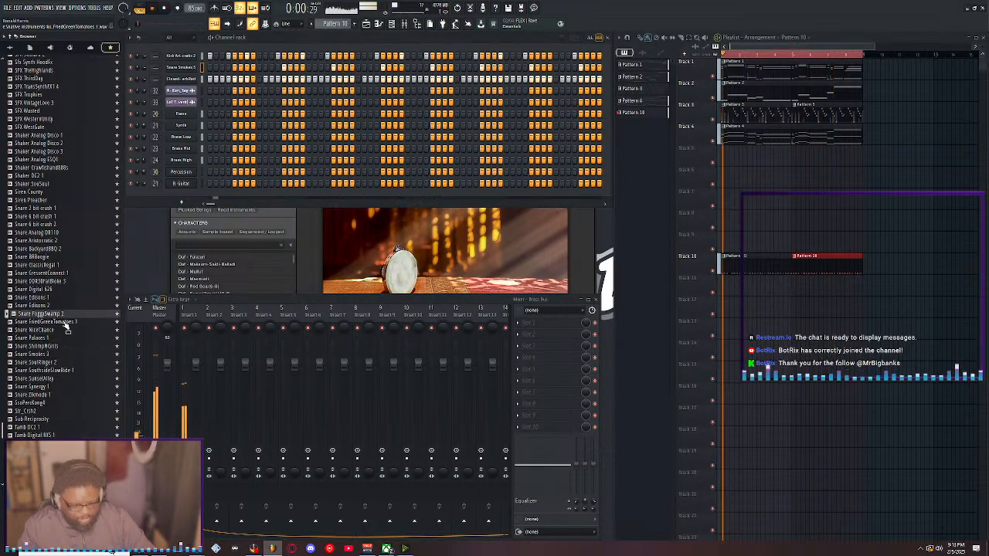
click(66, 323)
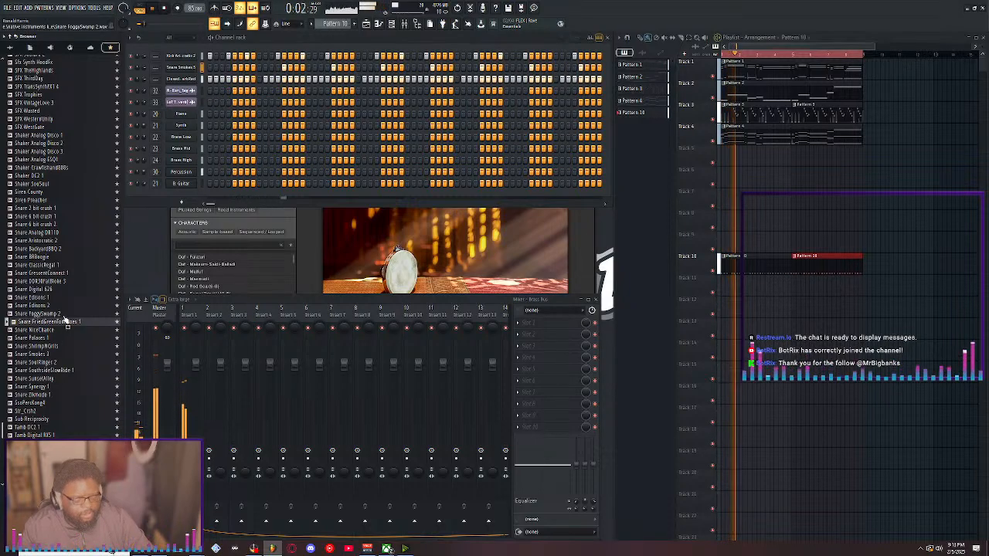
click(67, 315)
click(68, 306)
click(68, 298)
click(69, 290)
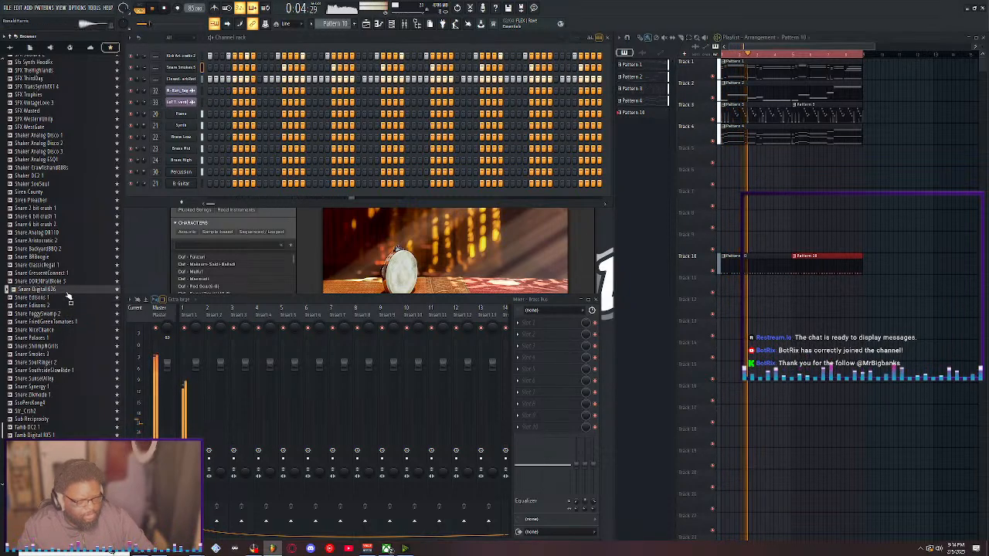
Preview the remaining snare samples above Snare Digital 626, back through Snare 2 bit crush 1, against the playing arrangement
click(70, 282)
click(71, 274)
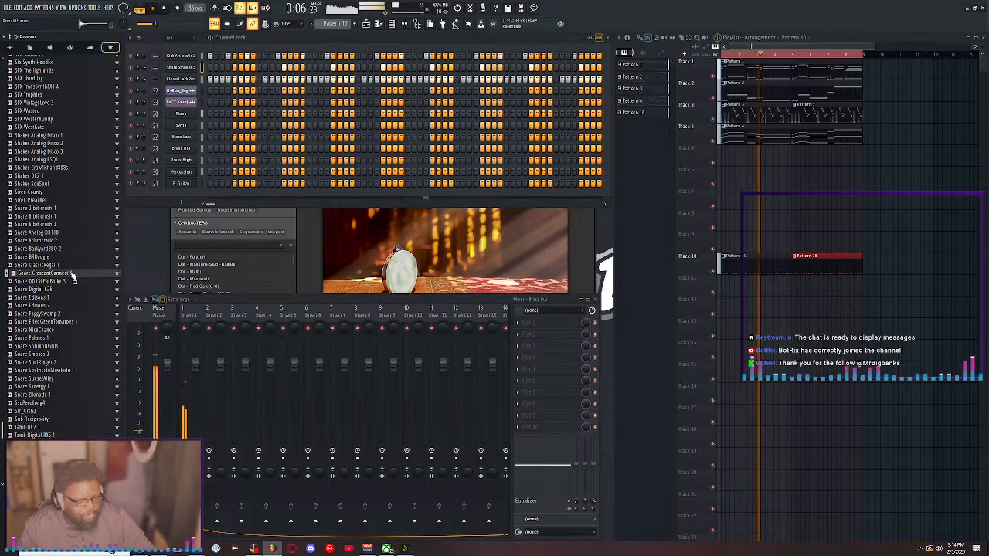
click(70, 265)
click(68, 257)
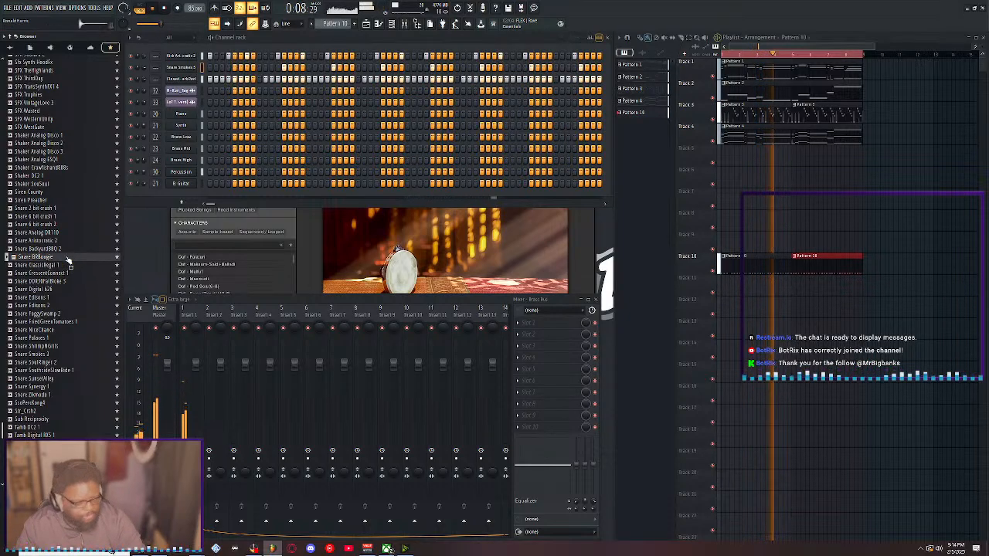
click(68, 249)
click(68, 241)
click(67, 233)
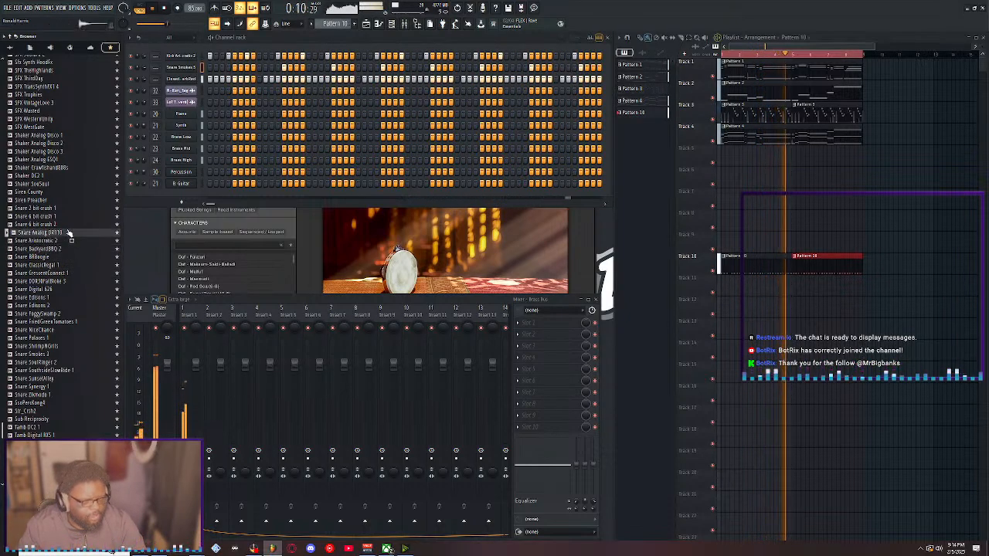
click(66, 224)
click(65, 217)
click(65, 209)
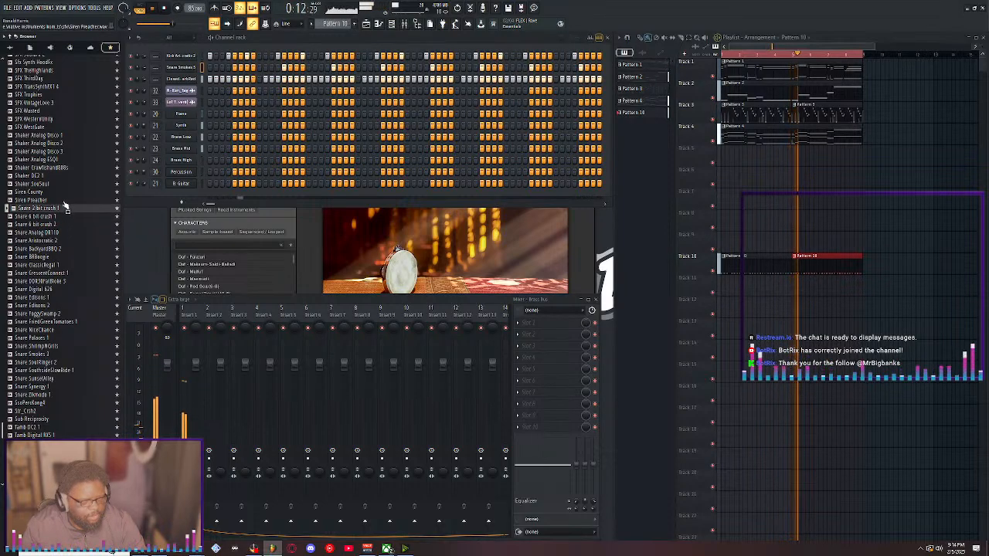
Preview the siren samples, Shaker SouSoul and Shaker DC2 1, and compare them with Snare 2 bit crush 1
click(64, 201)
click(64, 191)
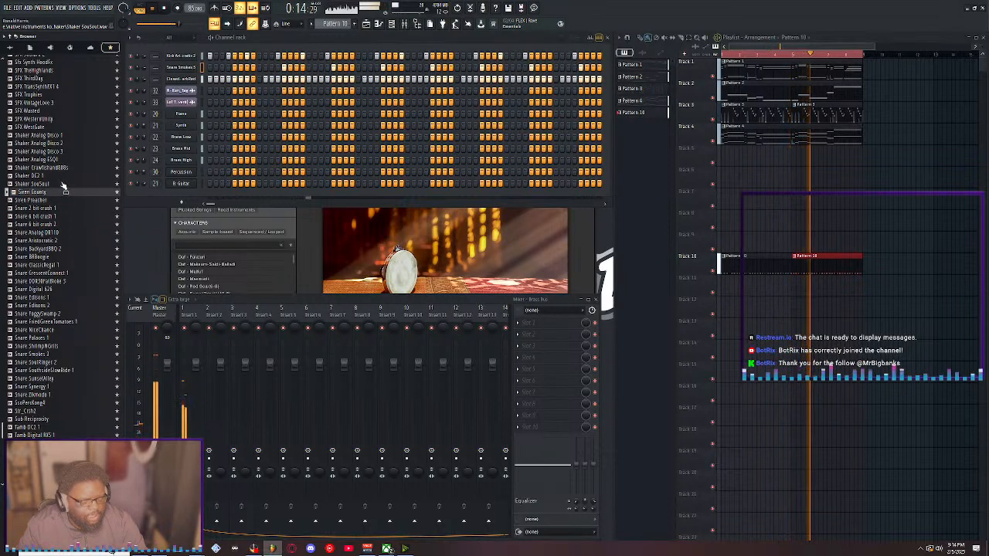
click(63, 184)
click(60, 175)
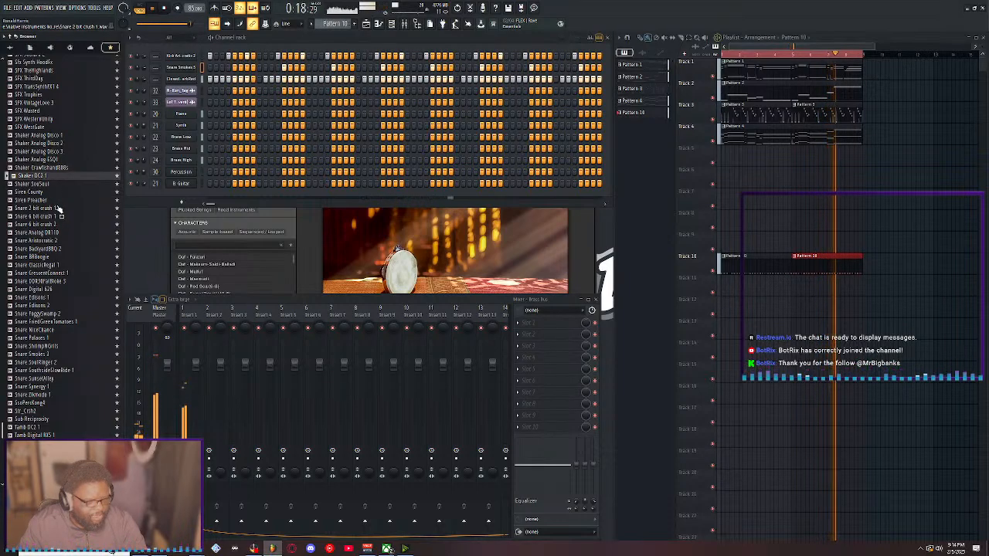
click(60, 208)
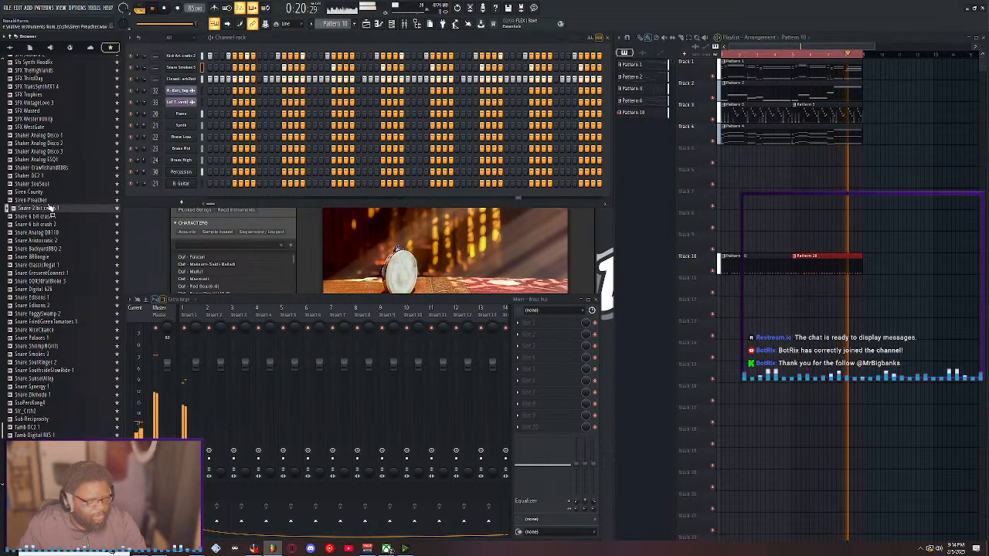
click(51, 201)
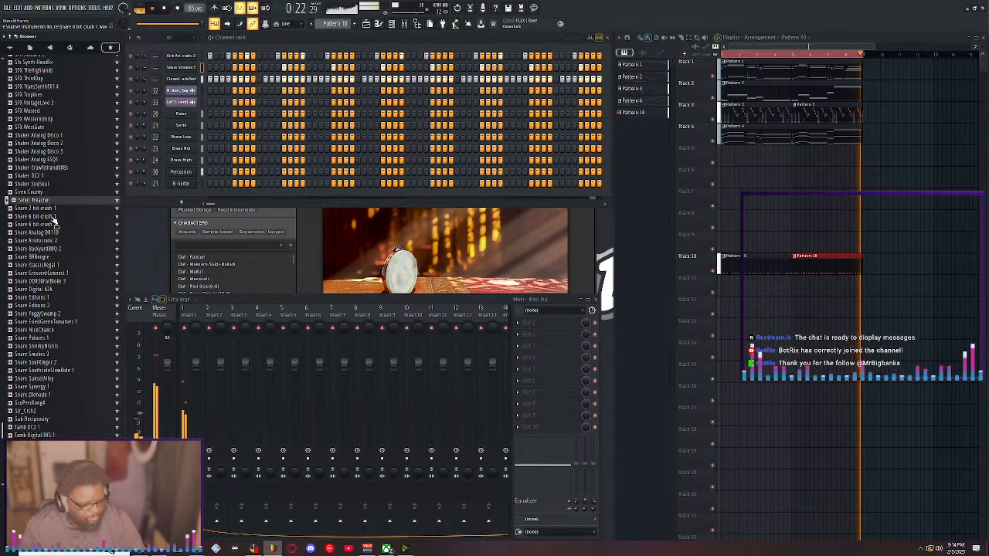
key(space)
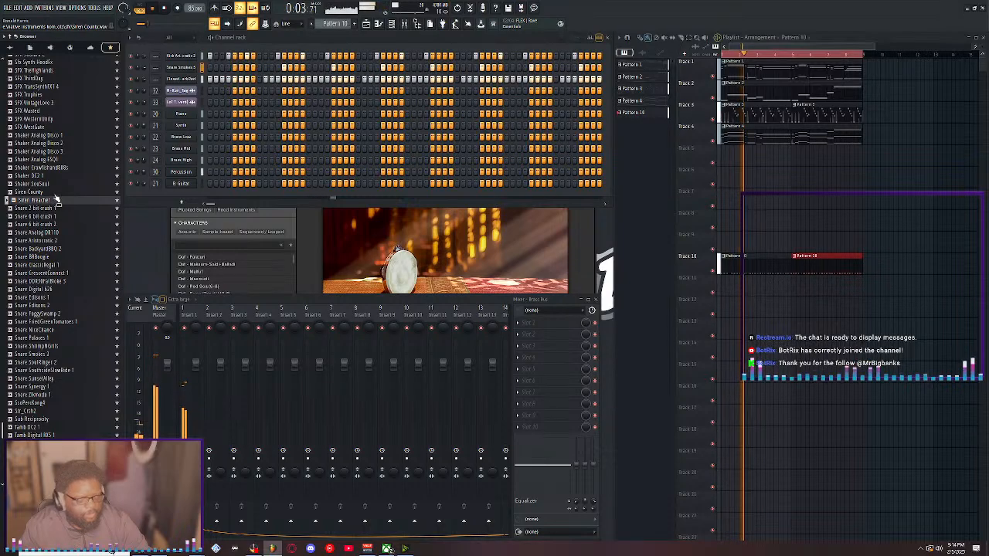
Audition Siren County and the shaker samples from Shaker SouSoul back to the last Shaker Analog sample over the arrangement
click(57, 192)
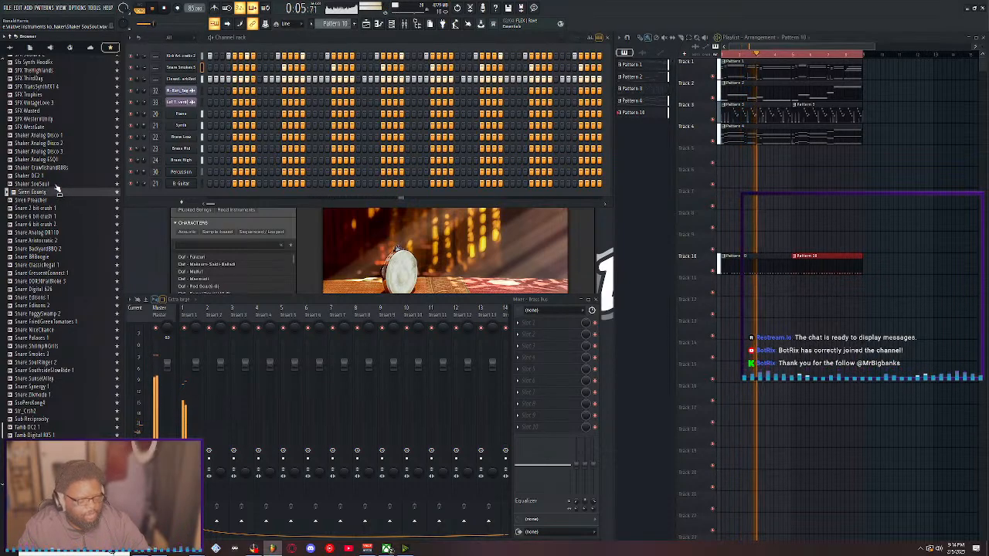
click(59, 184)
click(62, 176)
click(65, 169)
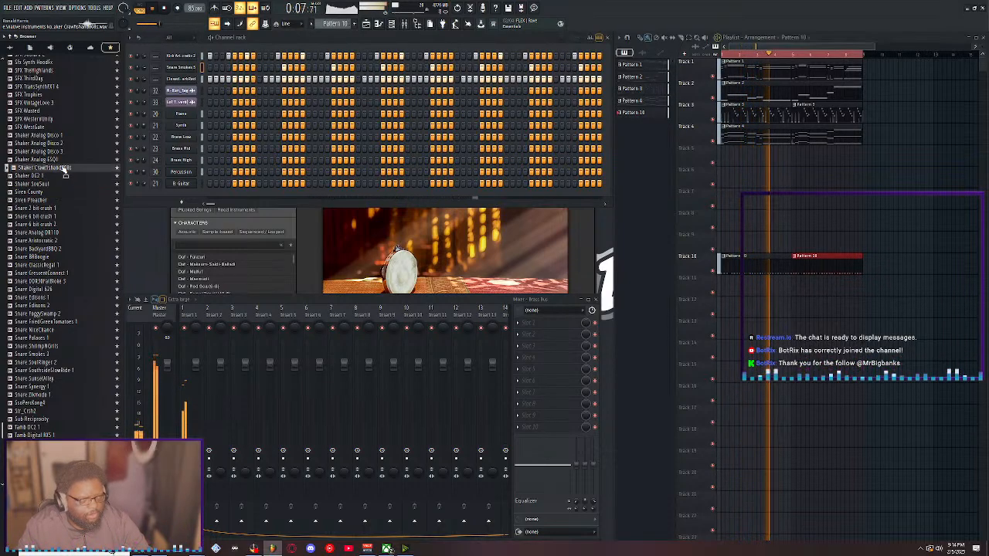
click(63, 160)
Preview the SFX samples from SFX WestGate back through Sfx Synth HoodFx while the arrangement plays
scroll(64, 193, up, 6)
click(45, 274)
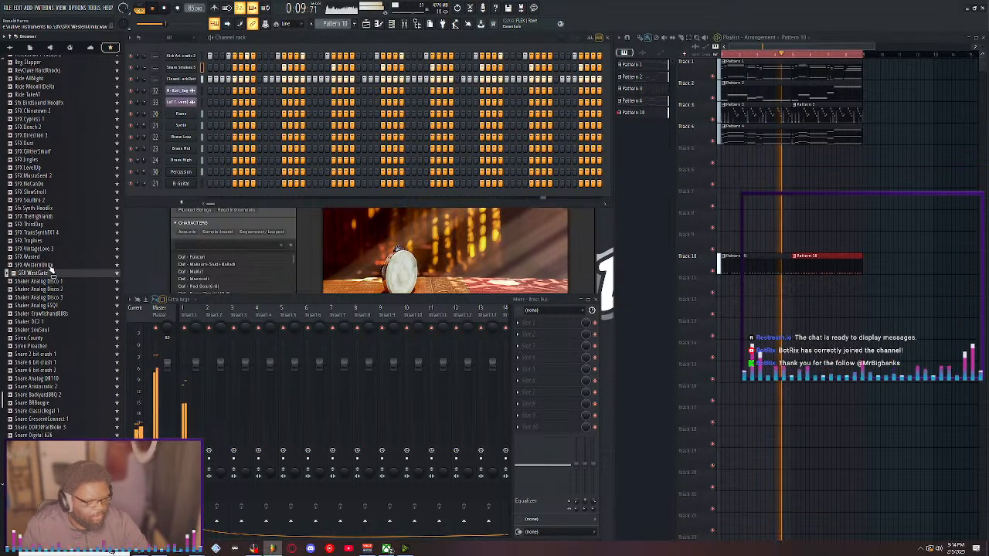
click(54, 265)
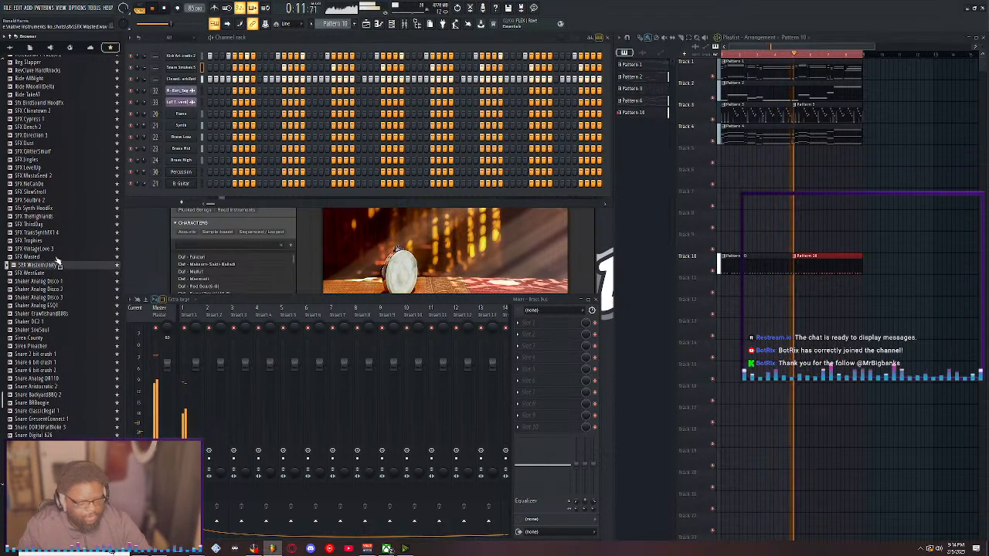
click(60, 257)
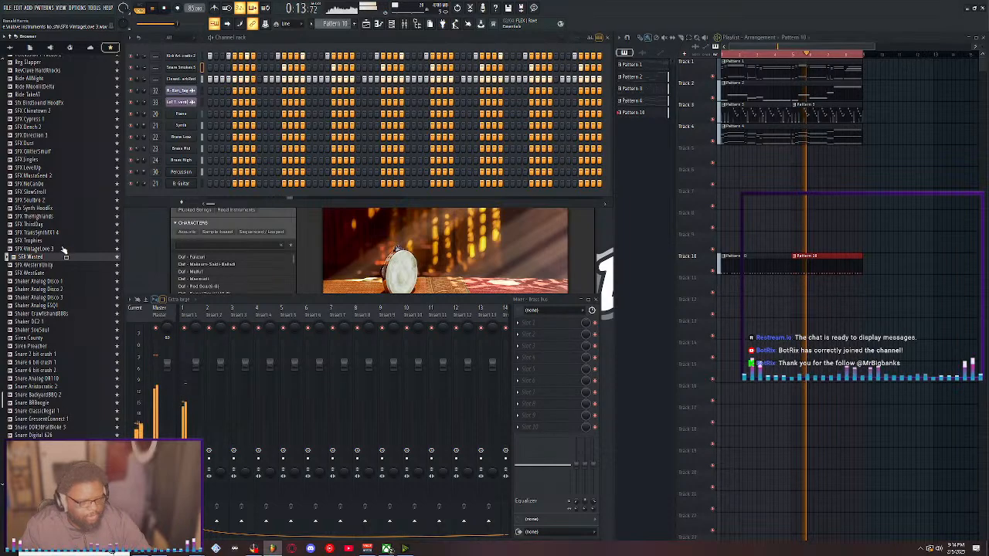
click(65, 249)
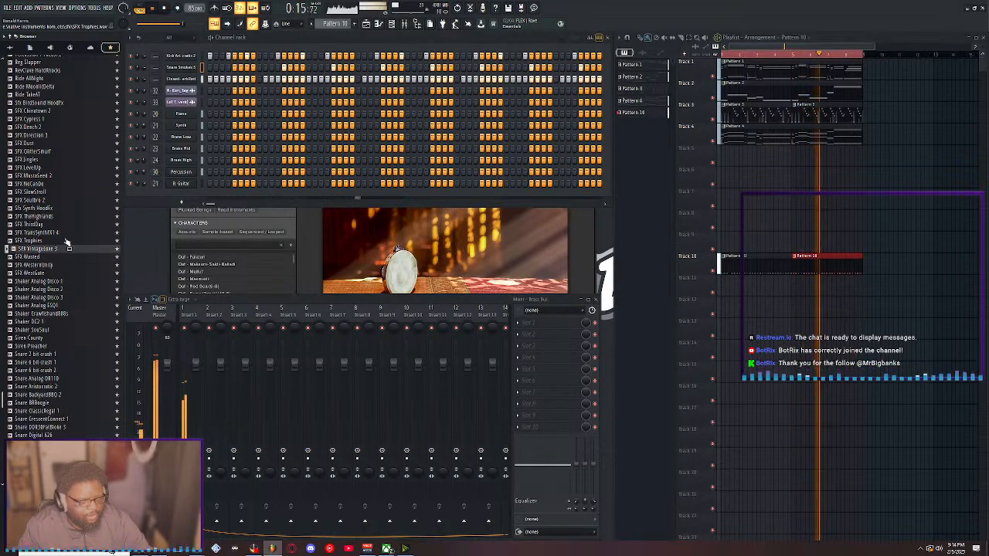
click(69, 241)
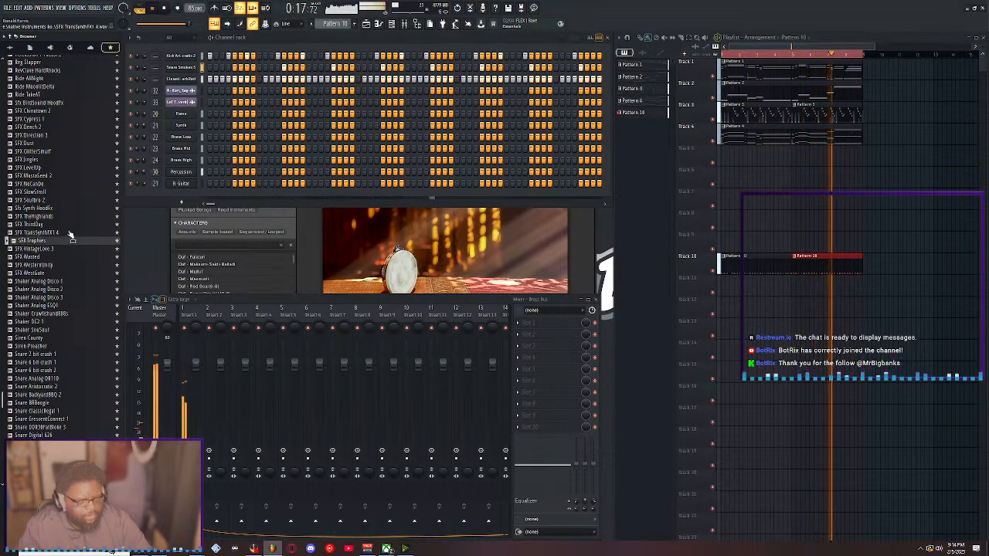
click(69, 231)
click(68, 224)
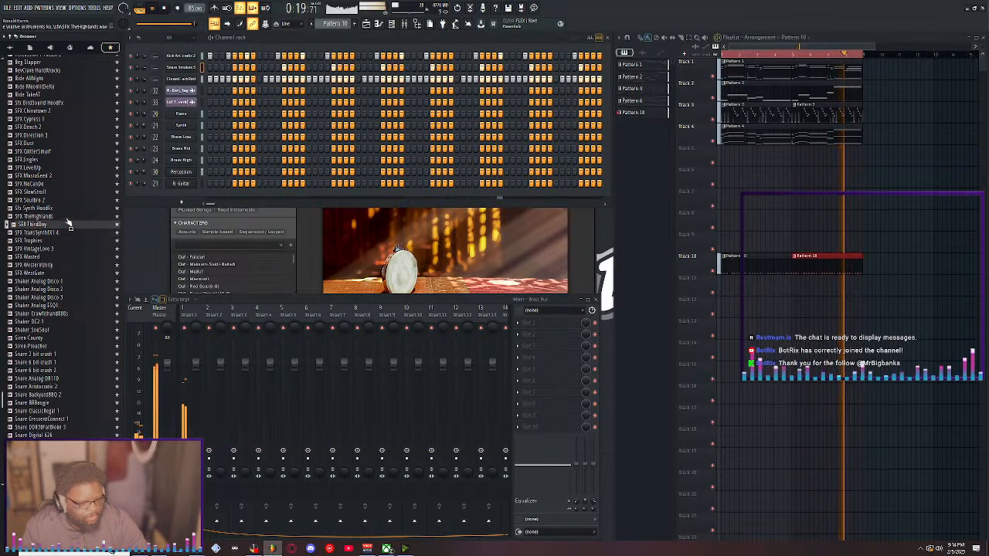
click(67, 217)
click(67, 209)
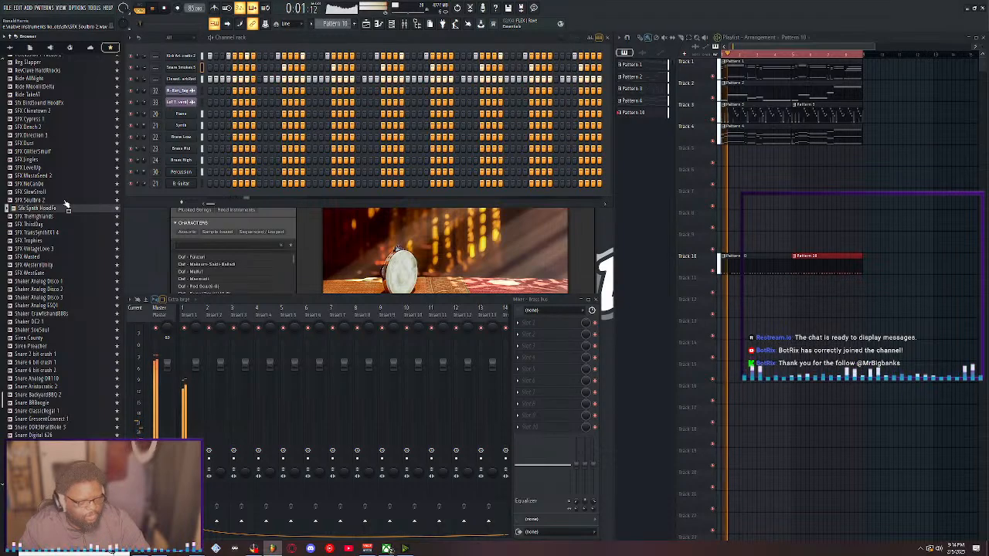
Preview the SFX samples from SFX SoulBro 2 back through SFX GlitterSmurf against the playing arrangement
click(65, 200)
click(67, 193)
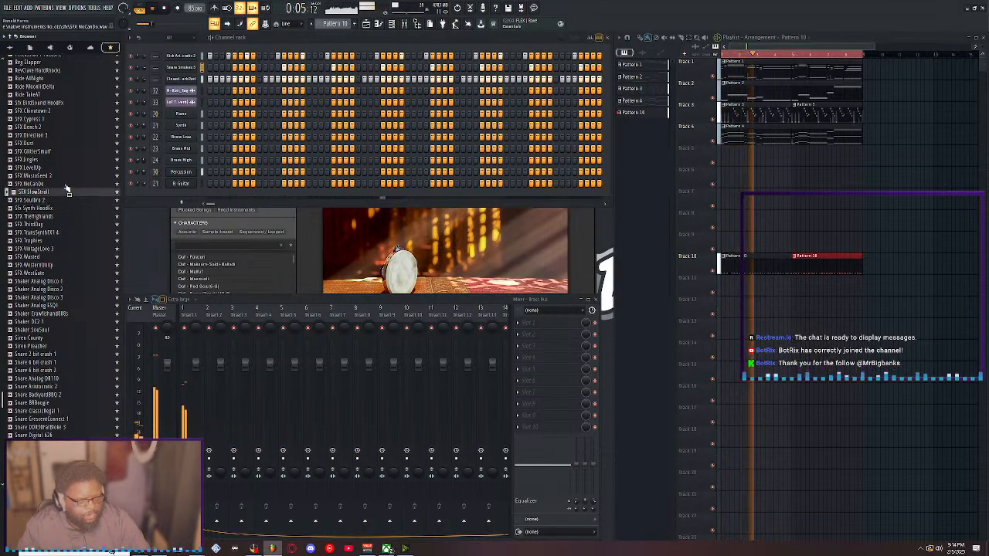
click(65, 184)
click(63, 176)
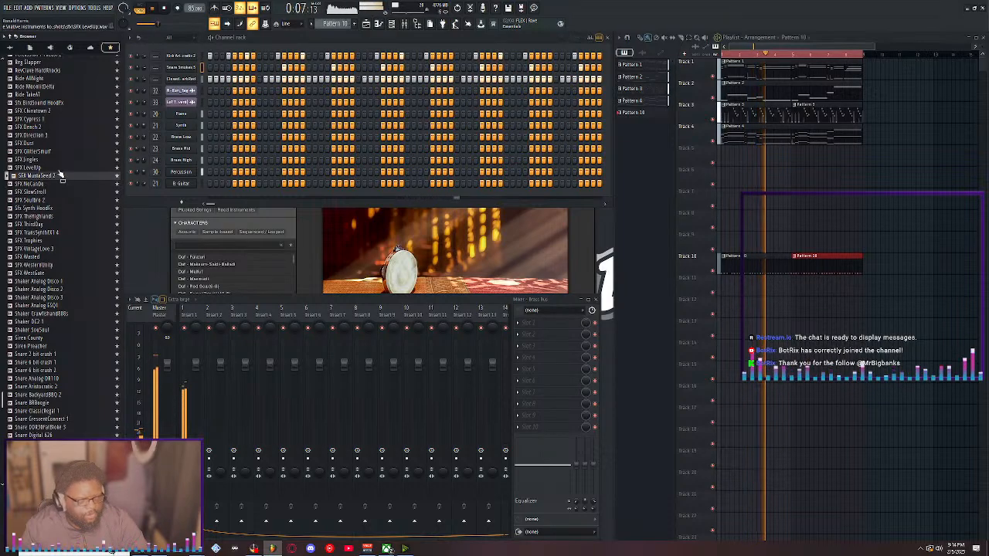
click(61, 167)
click(60, 160)
click(66, 153)
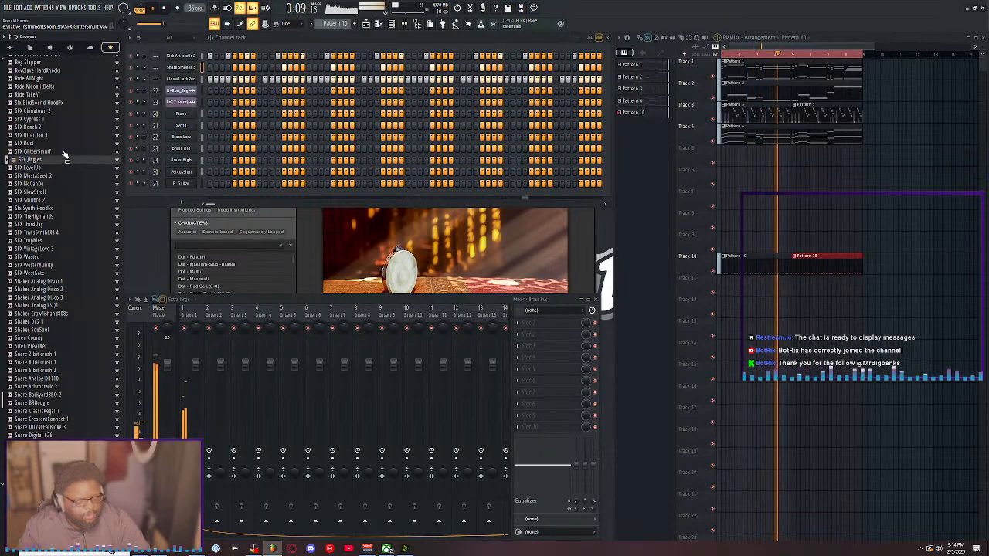
Compare SFX Dust with SFX Direction 3 and add SFX Dust as a new channel below the closed hi-hat
scroll(62, 185, up, 4)
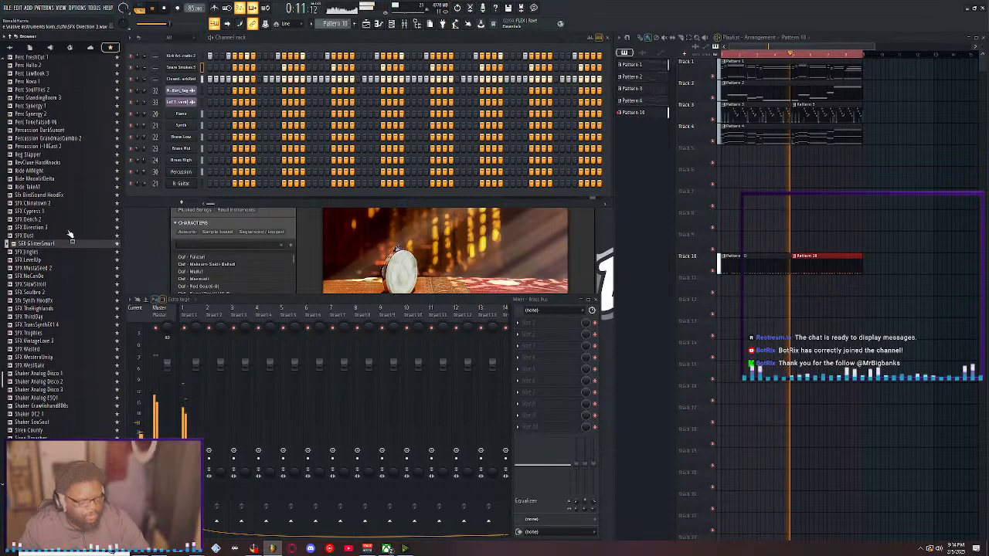
click(63, 241)
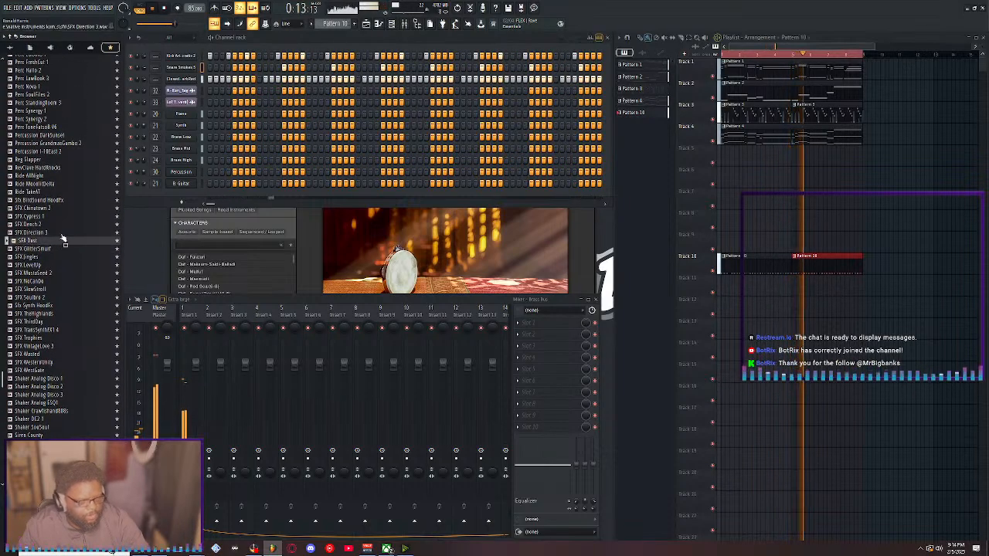
click(66, 232)
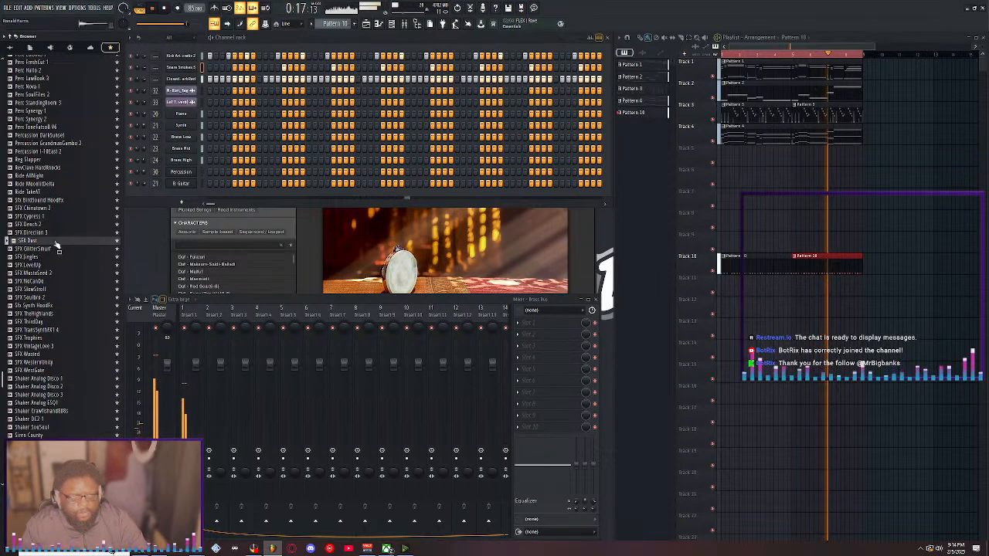
drag(55, 242, 186, 91)
Preview the SFX samples from SFX Direction 3 back through Sfx BirdSound HoodFx, comparing the last one with Ride TakeAT
click(60, 234)
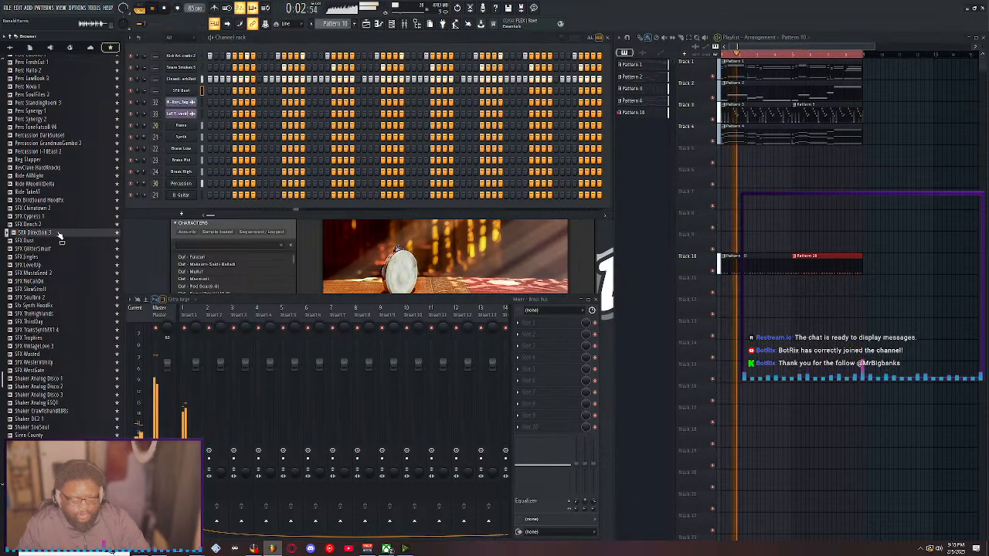
click(60, 224)
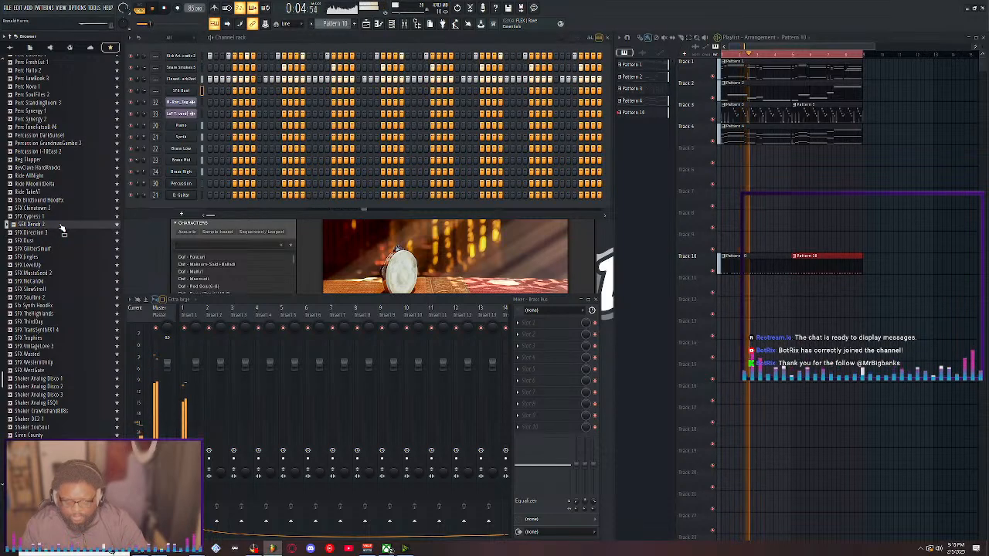
click(64, 217)
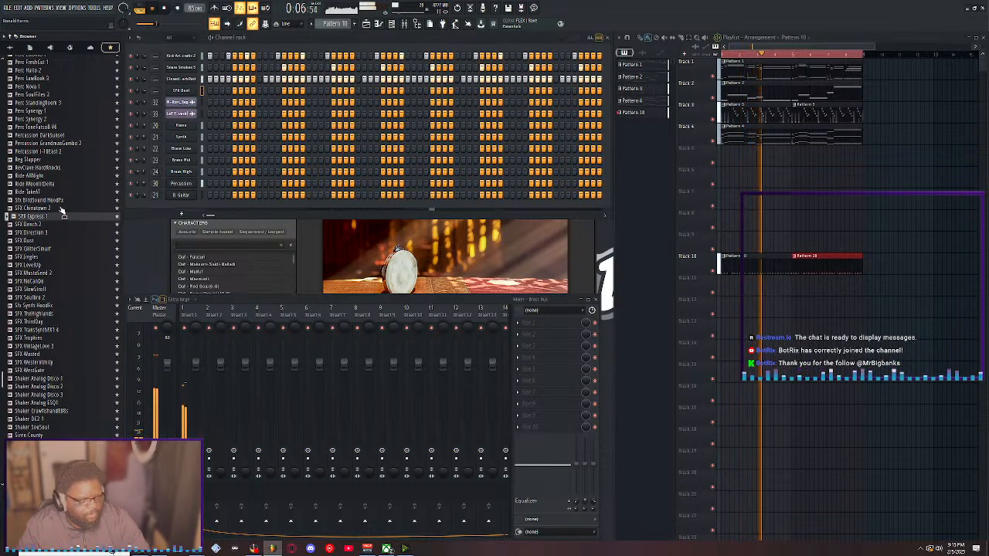
key(Up)
click(58, 218)
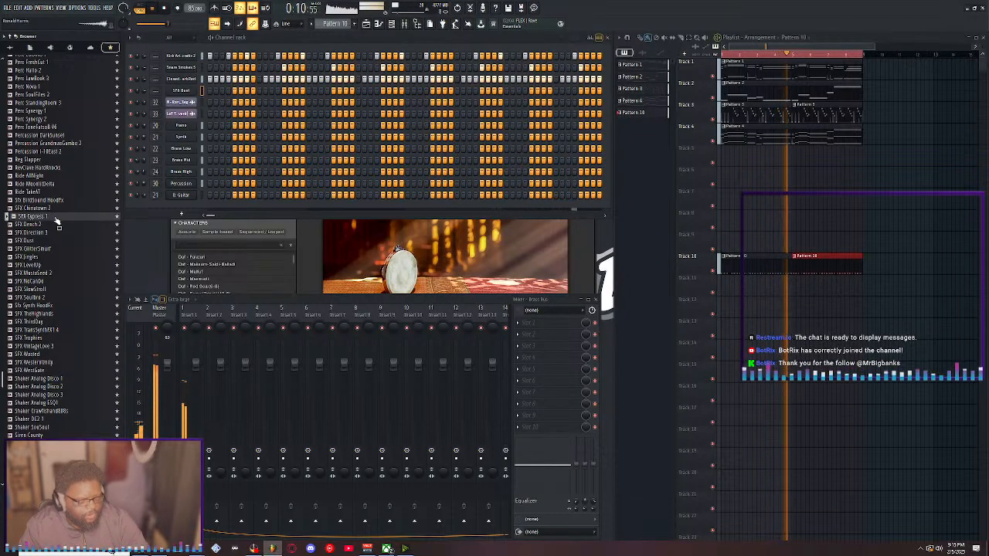
click(62, 200)
click(65, 192)
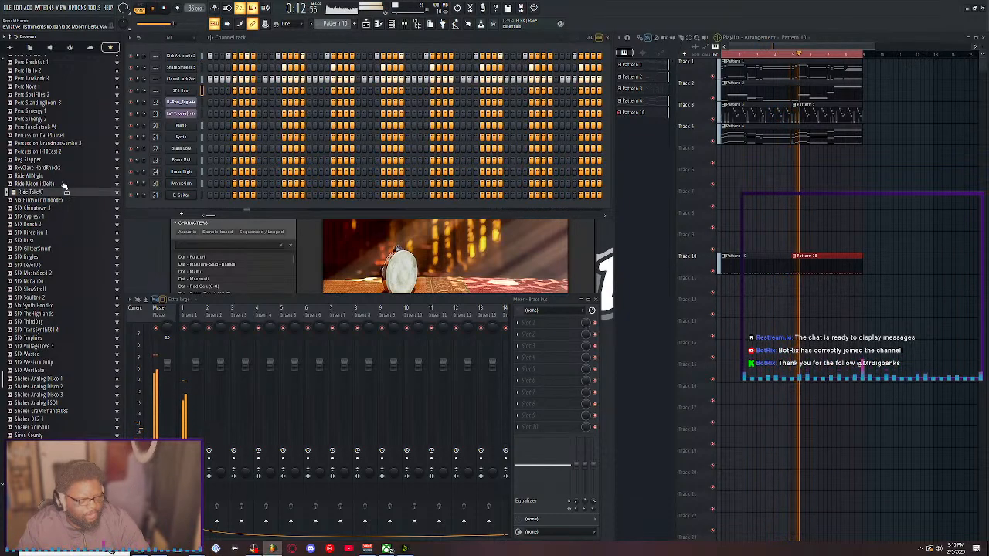
click(60, 200)
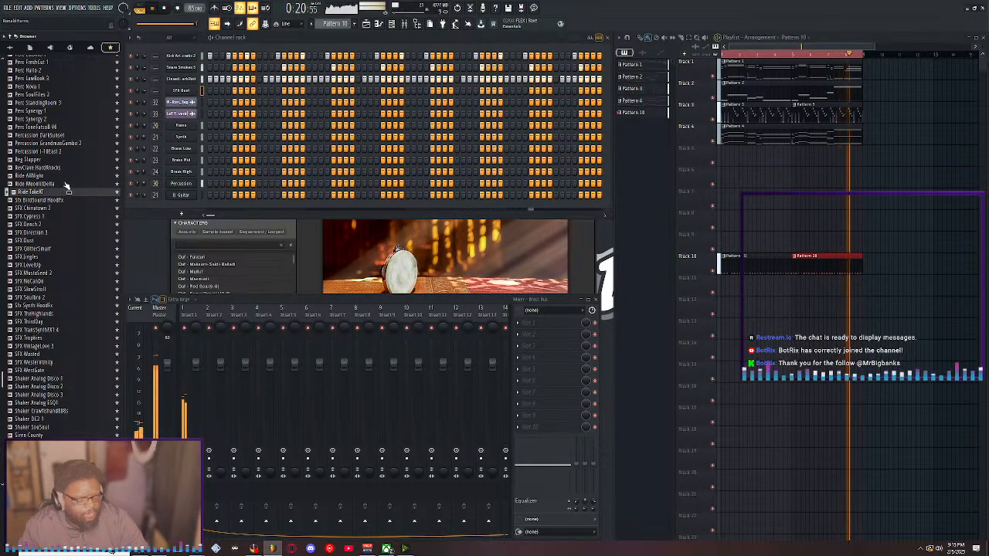
Audition the other ride samples, RevClave HardKnocks and Reg Slapper, and compare them with Ride TakeAT
click(68, 185)
click(71, 177)
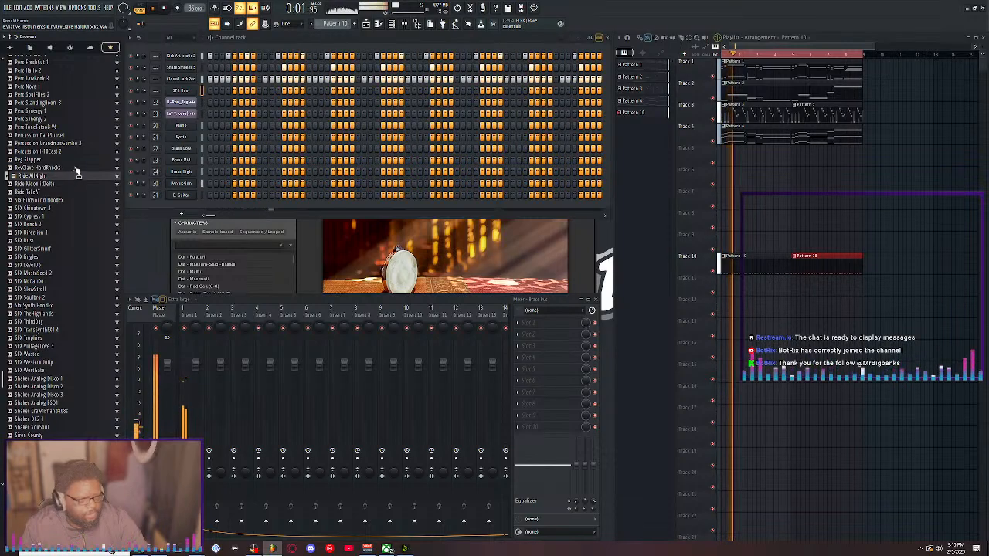
click(76, 167)
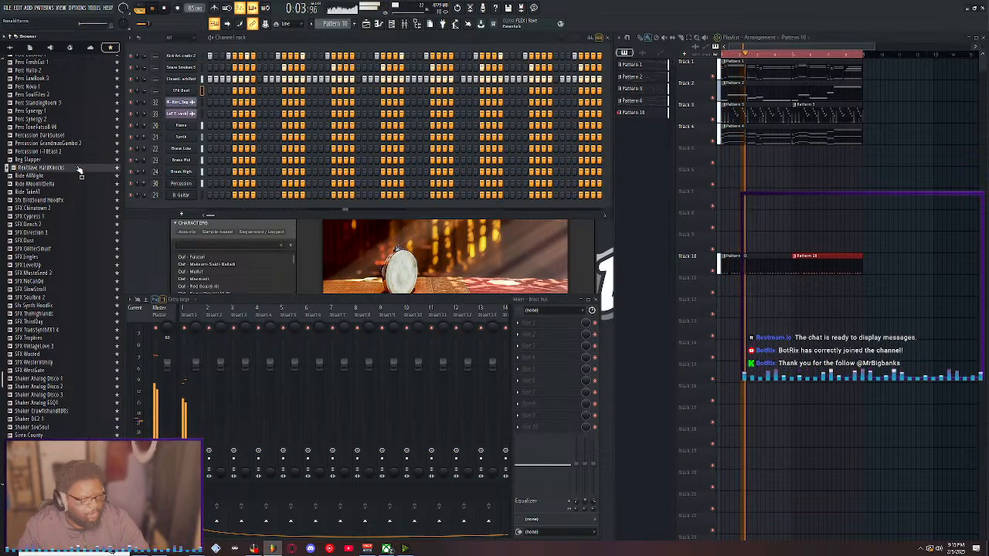
click(80, 160)
click(69, 193)
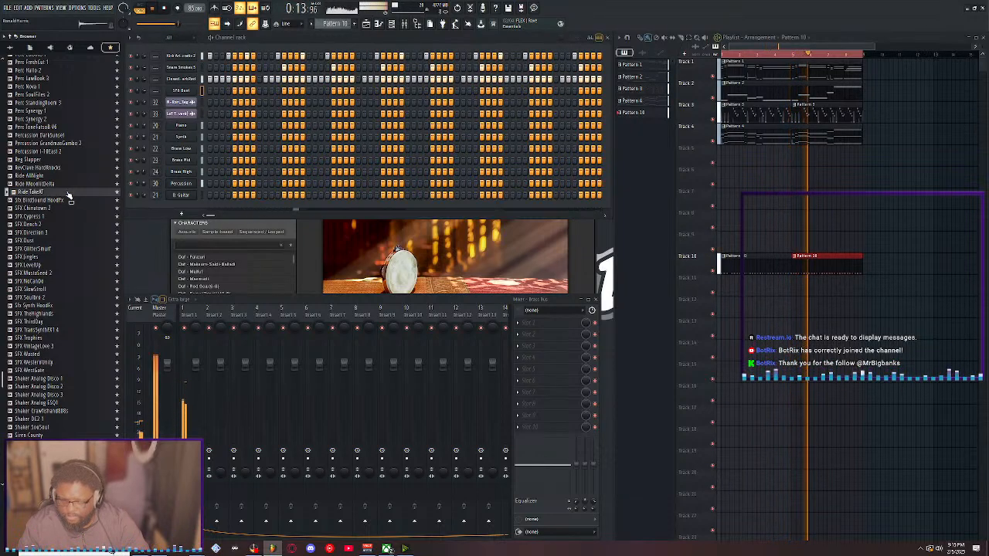
Preview and compare the samples Percussion I-10East 2, Percussion GrandmasGumbo 2 and Percussion DarkSunset over the arrangement
click(79, 152)
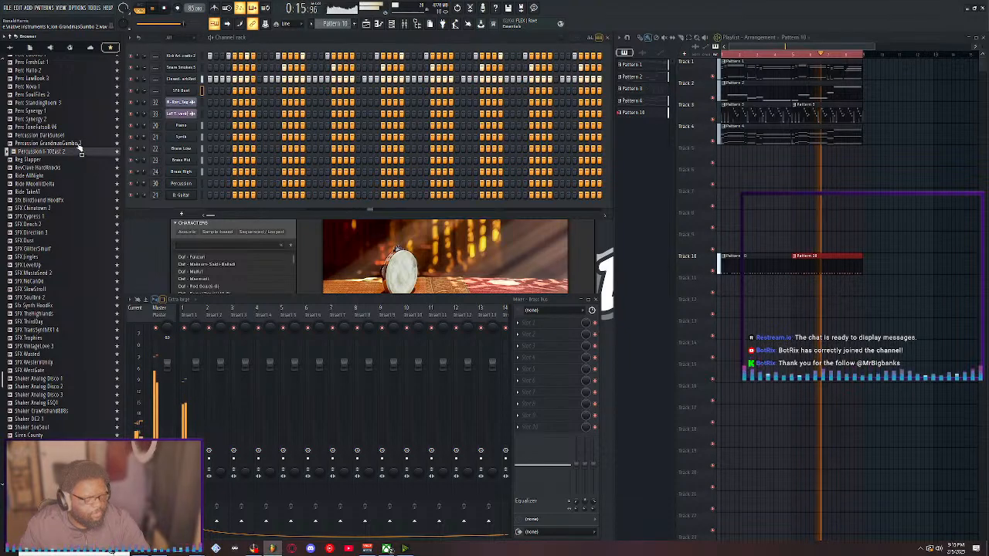
scroll(72, 157, up, 3)
click(57, 242)
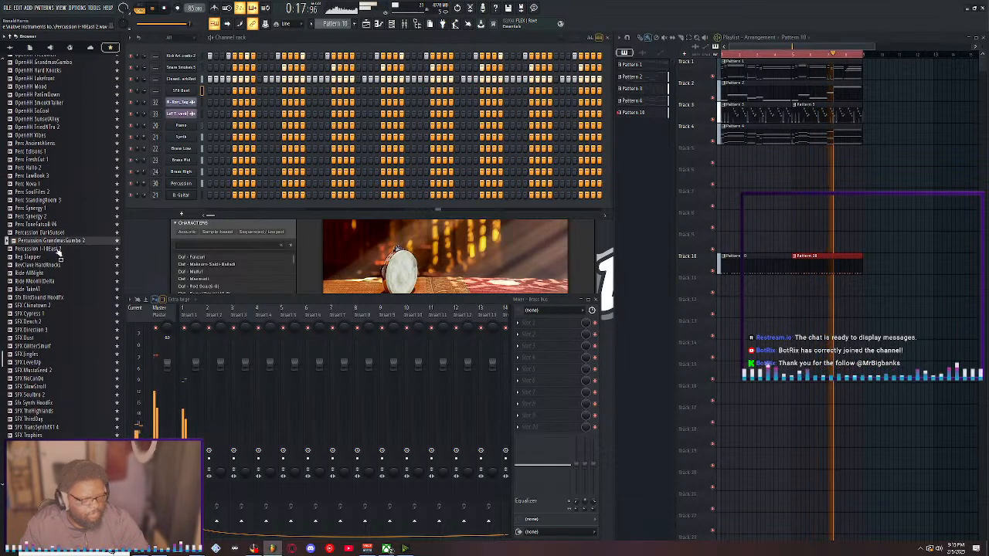
click(62, 249)
click(63, 240)
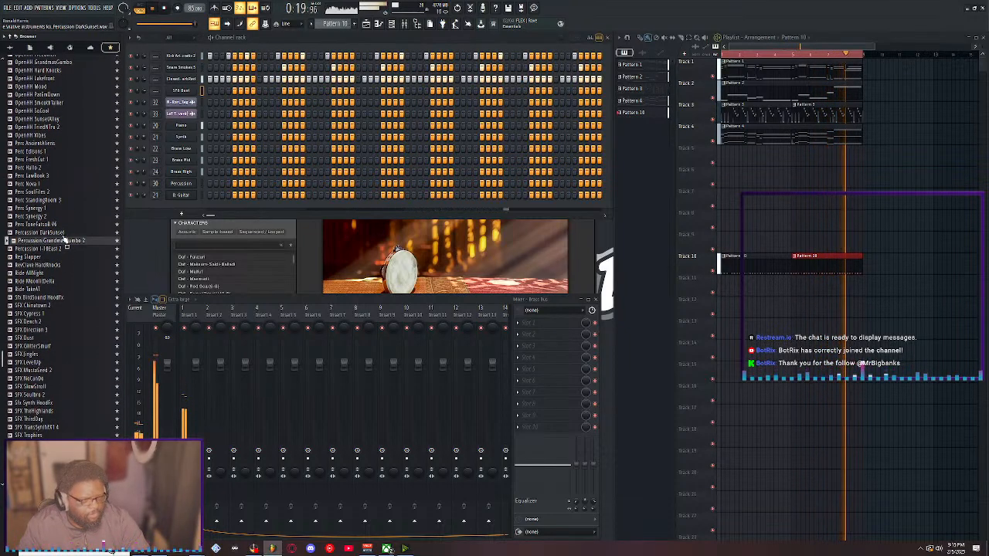
click(66, 232)
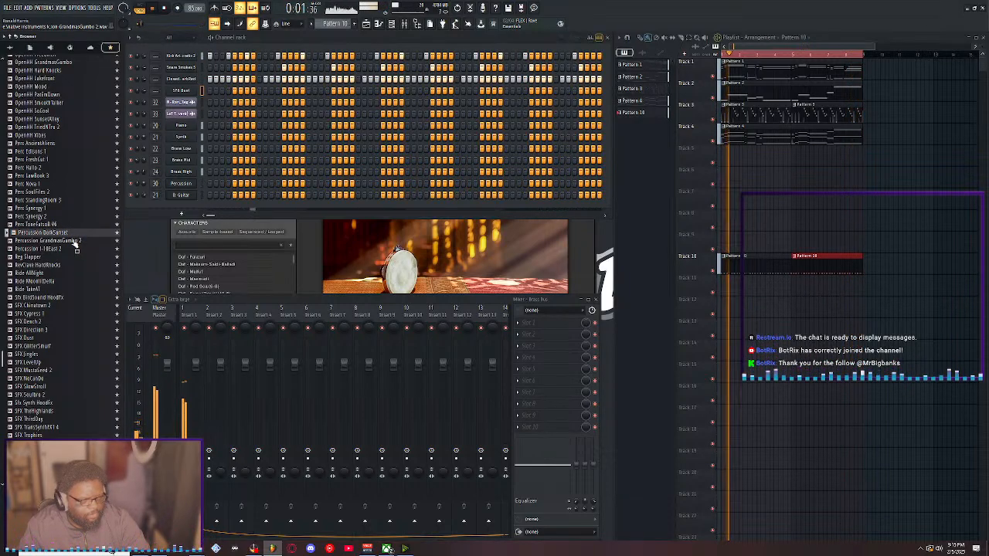
click(74, 241)
Preview the Perc samples from Perc ToneFatso8 V6 back through Perc Nova 1 while the arrangement plays
click(69, 224)
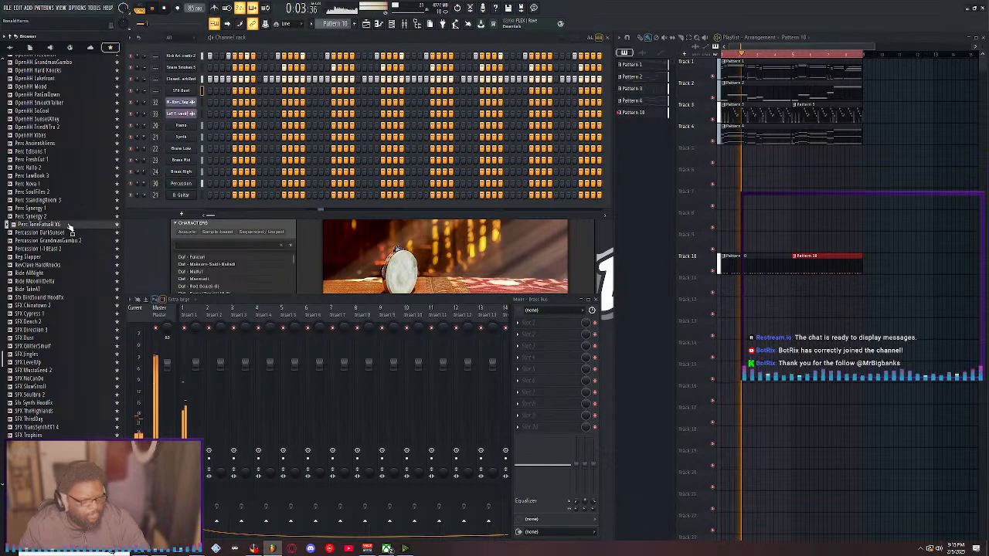
click(71, 216)
click(71, 208)
click(70, 200)
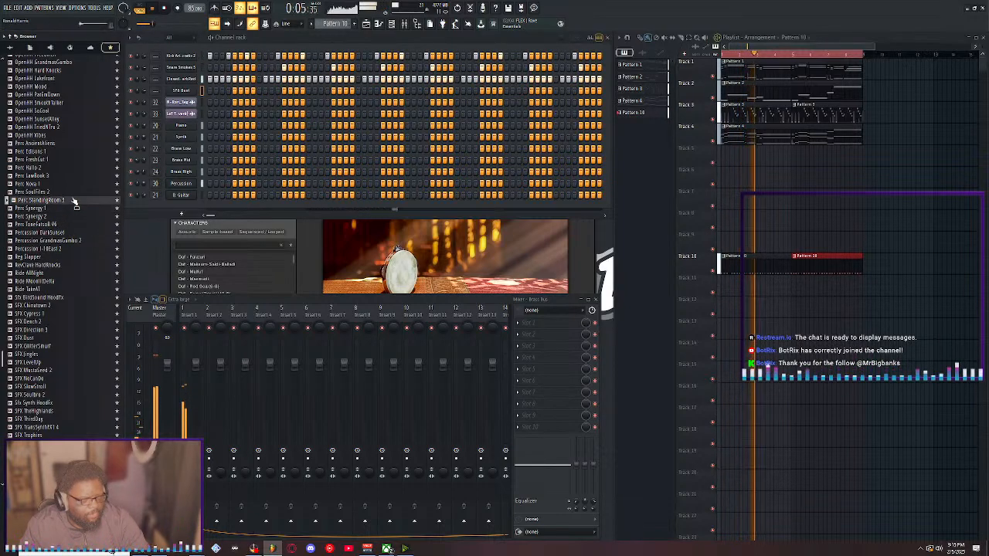
click(69, 192)
click(68, 184)
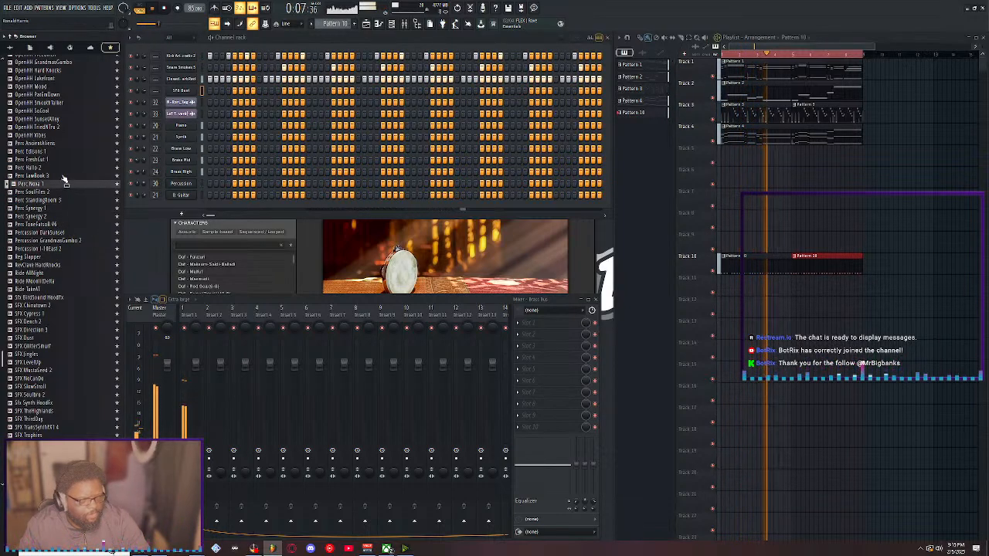
Audition the remaining Perc samples from Perc LowBook 3 back through Perc AncientAliens, rechecking Perc FreshCut 1
click(64, 176)
click(62, 168)
click(62, 159)
click(62, 152)
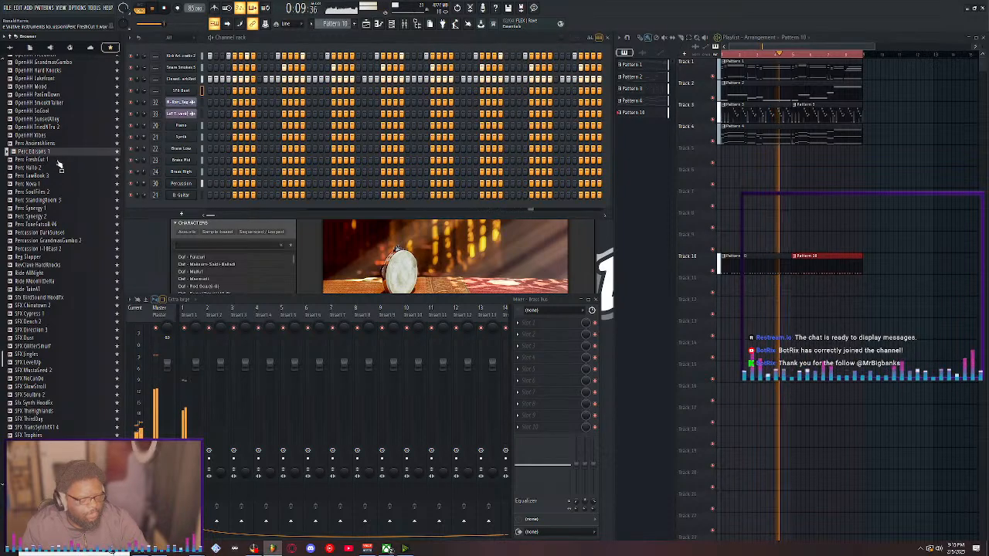
click(61, 144)
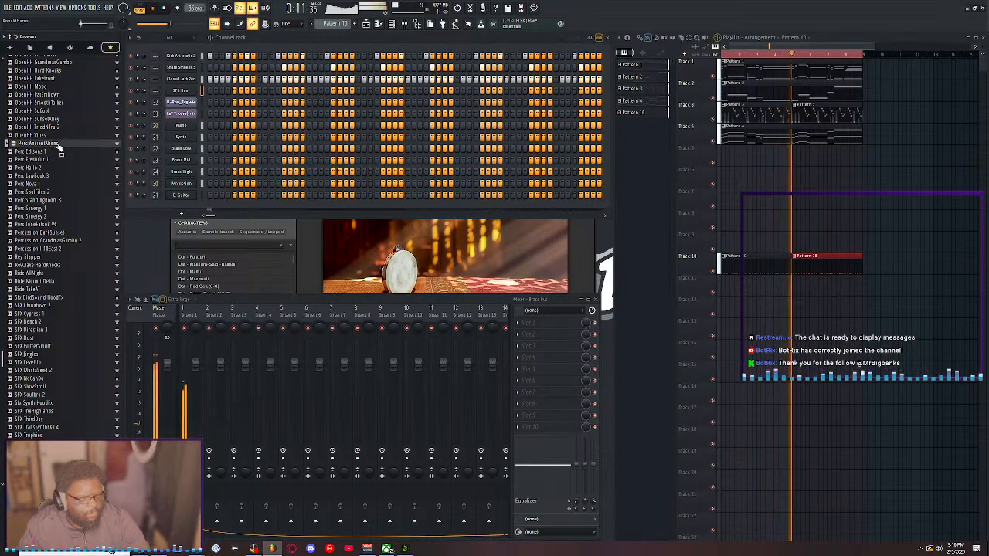
click(52, 159)
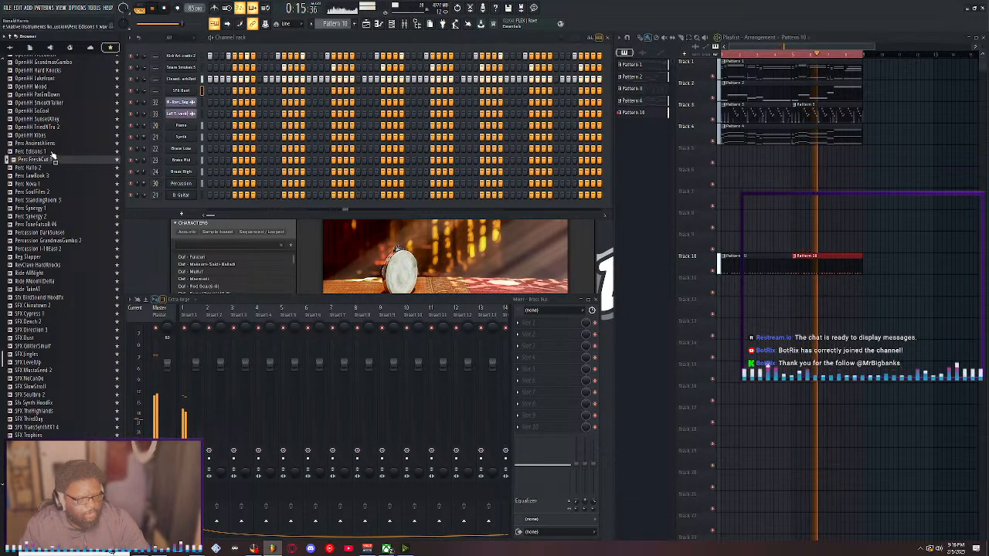
click(58, 143)
Preview OpenHH SunsetAlley and OpenHH TriedNTru 2, and add OpenHH TriedNTru 2 as a channel above SFX Dust
scroll(62, 232, up, 6)
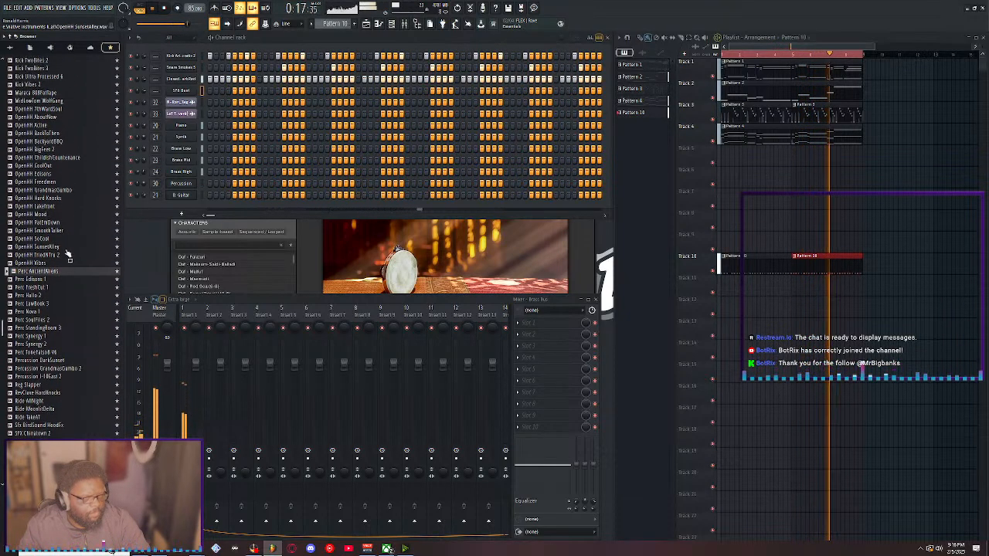
click(64, 266)
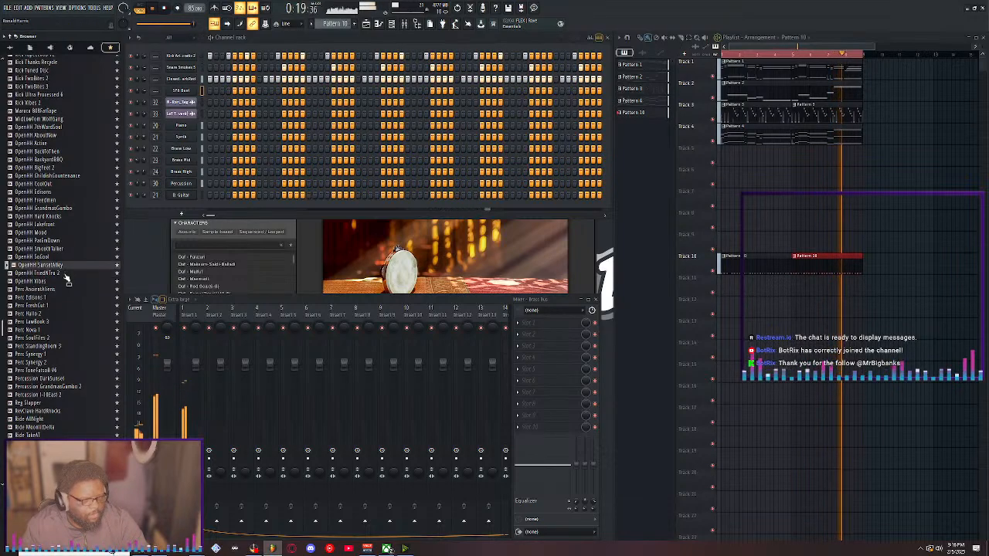
click(64, 275)
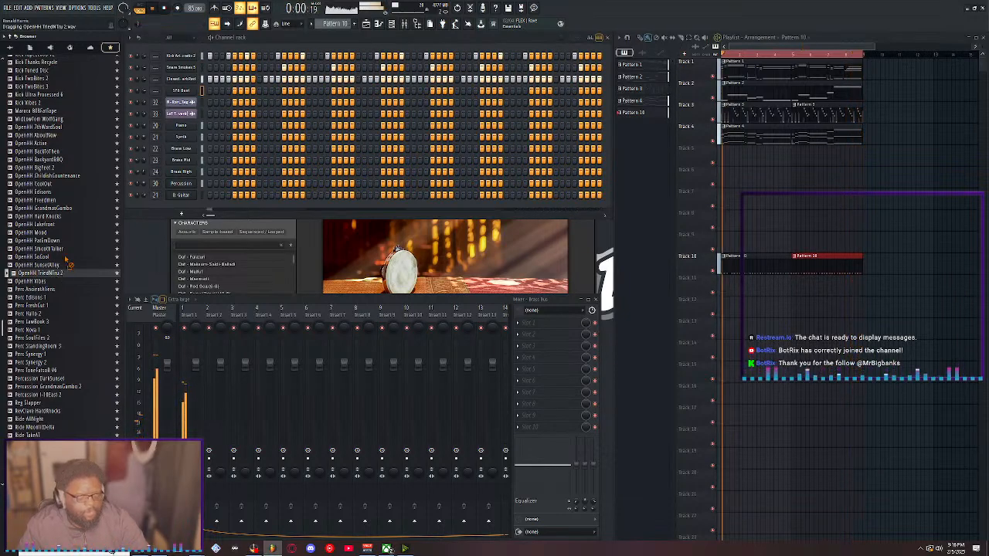
drag(61, 274, 184, 91)
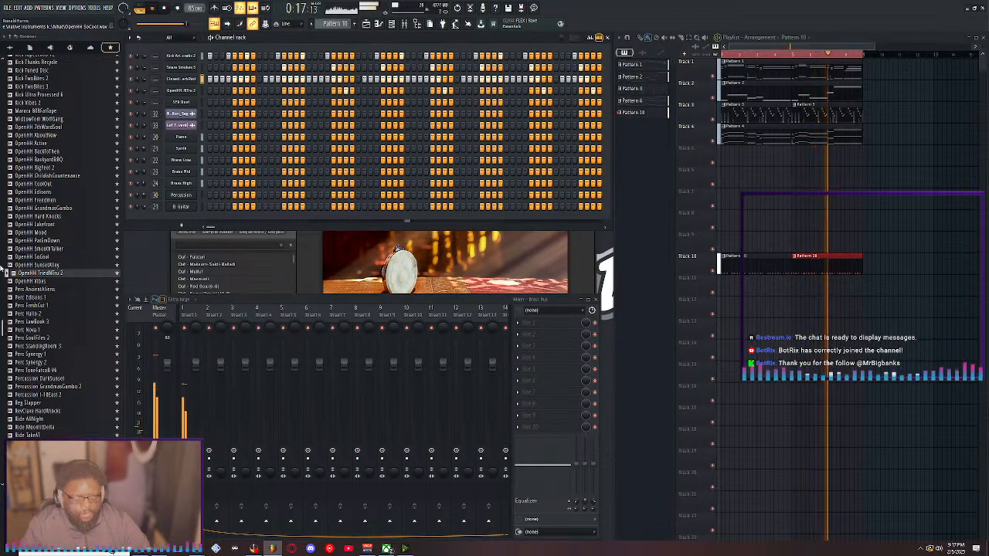
Audition open hi-hats from OpenHH Lakefront back through OpenHH BigFeet 2, and add OpenHH BigFeet 2 as a channel above SFX Dust
click(34, 226)
scroll(34, 241, up, 4)
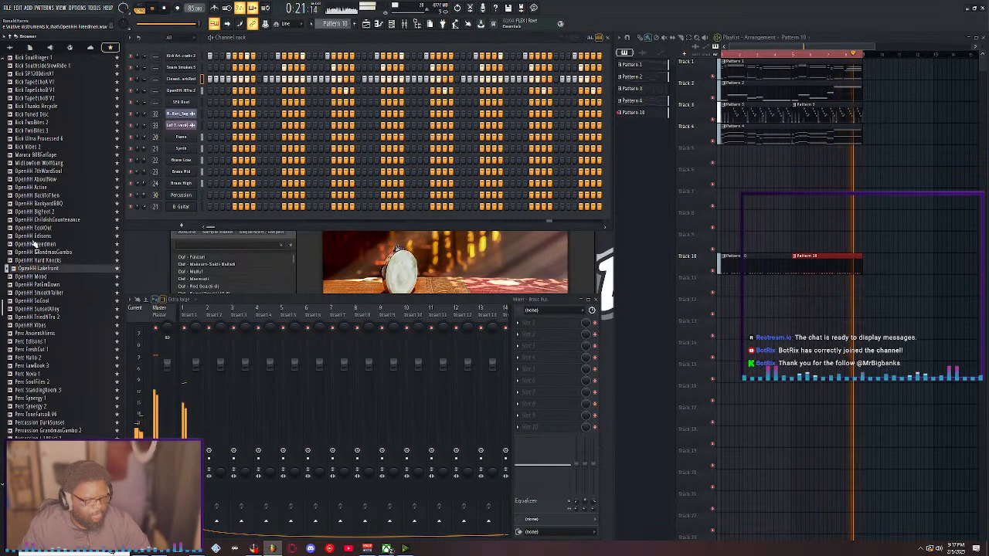
click(34, 298)
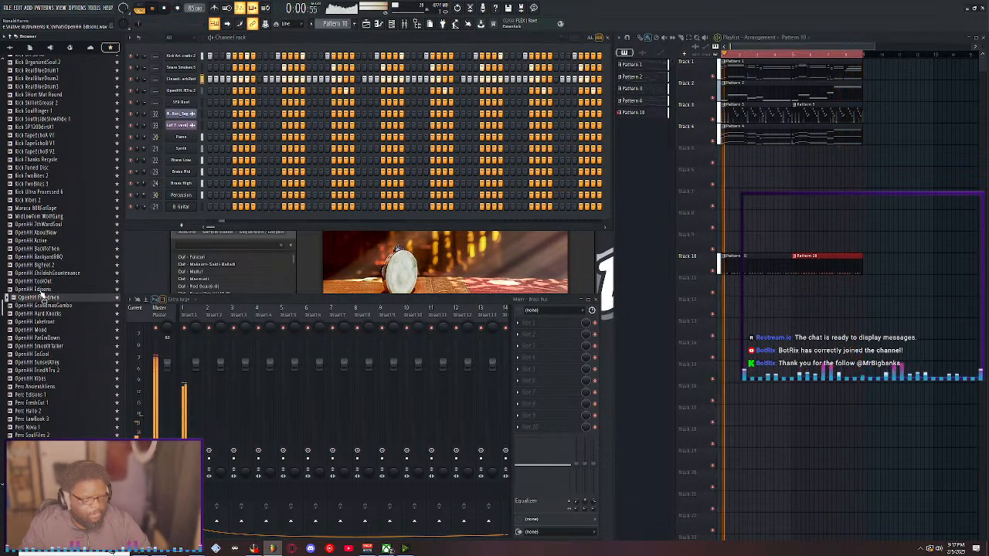
click(38, 291)
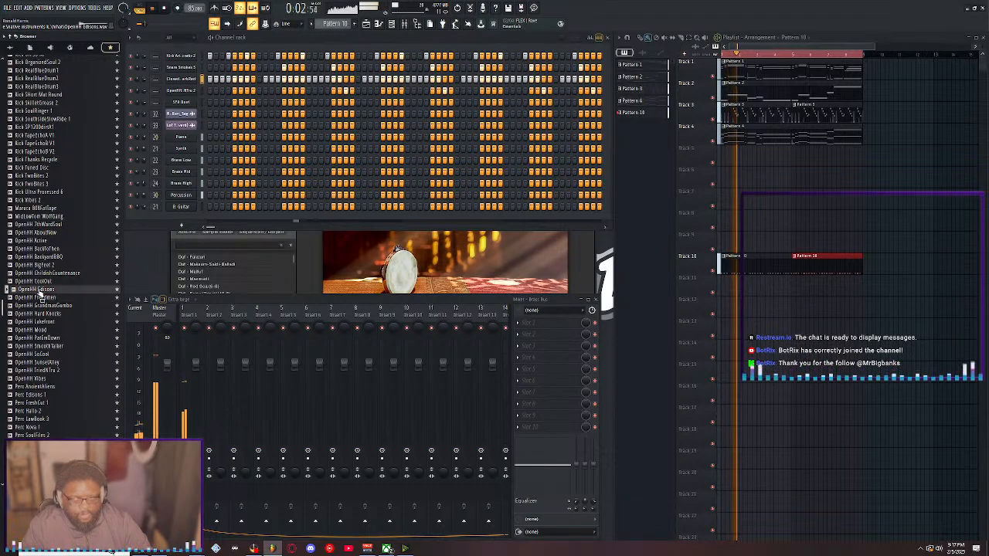
click(46, 282)
click(48, 274)
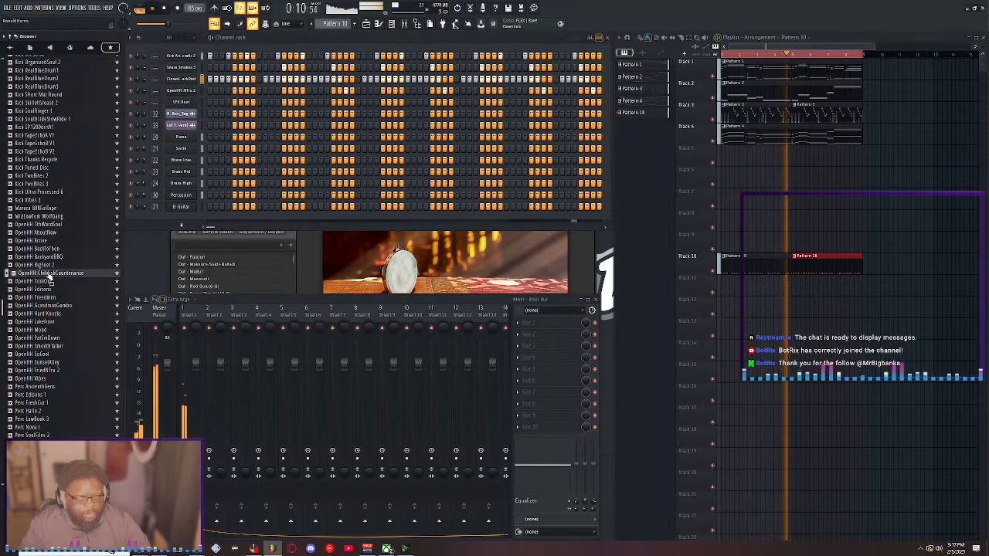
click(51, 265)
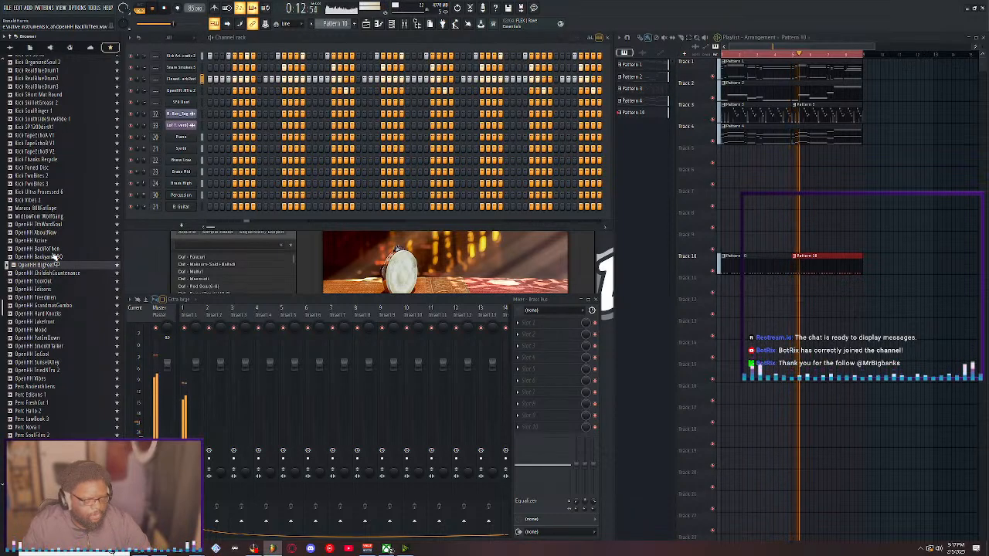
drag(54, 268, 184, 102)
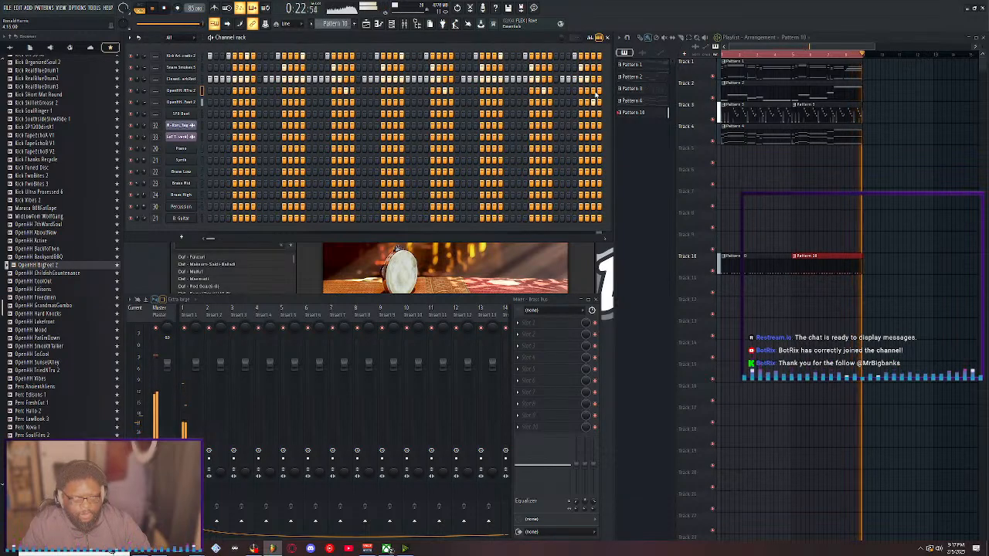
Browse the samples below the snares during playback, and add the one listed just above Sub Reciprocity as a channel above SFX Dust
key(space)
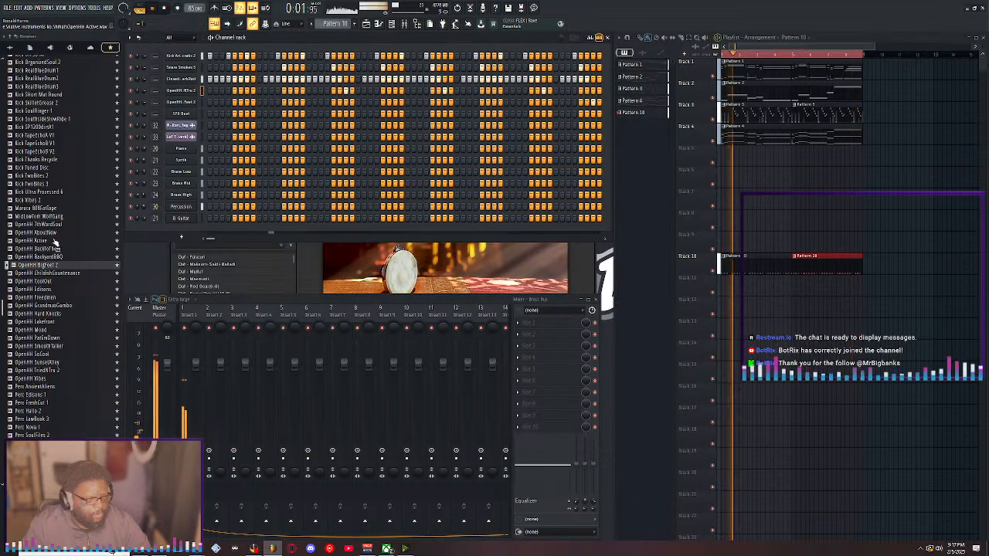
scroll(46, 249, down, 15)
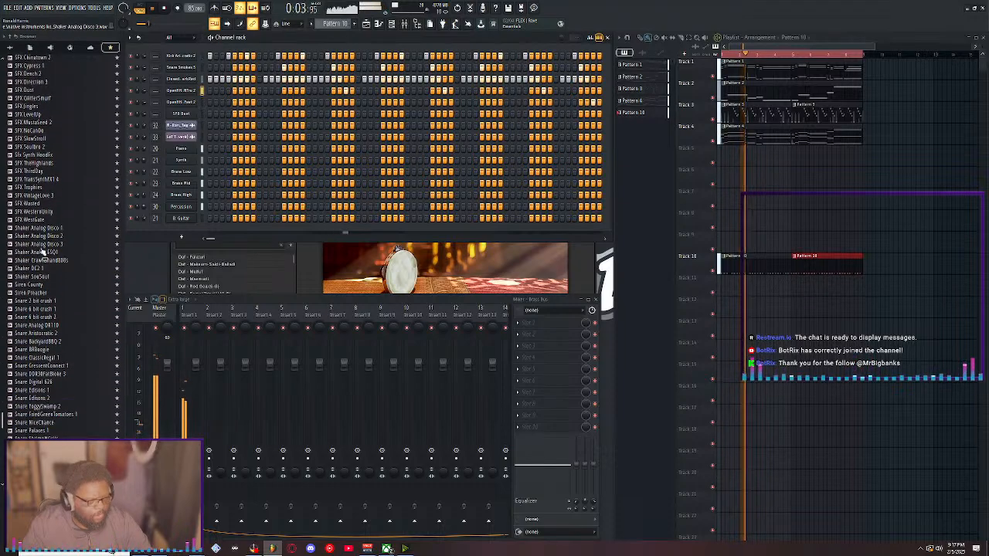
scroll(43, 270, down, 4)
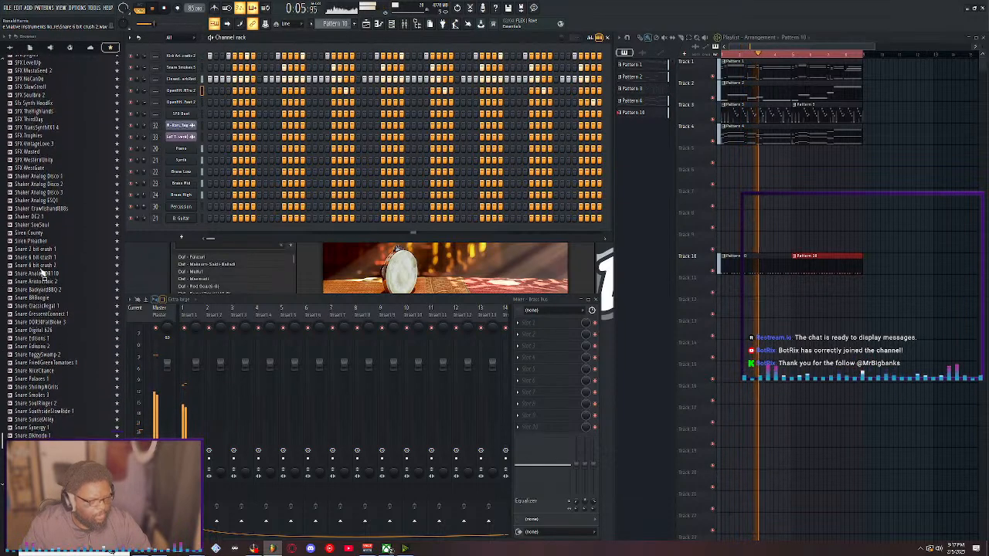
scroll(39, 286, down, 4)
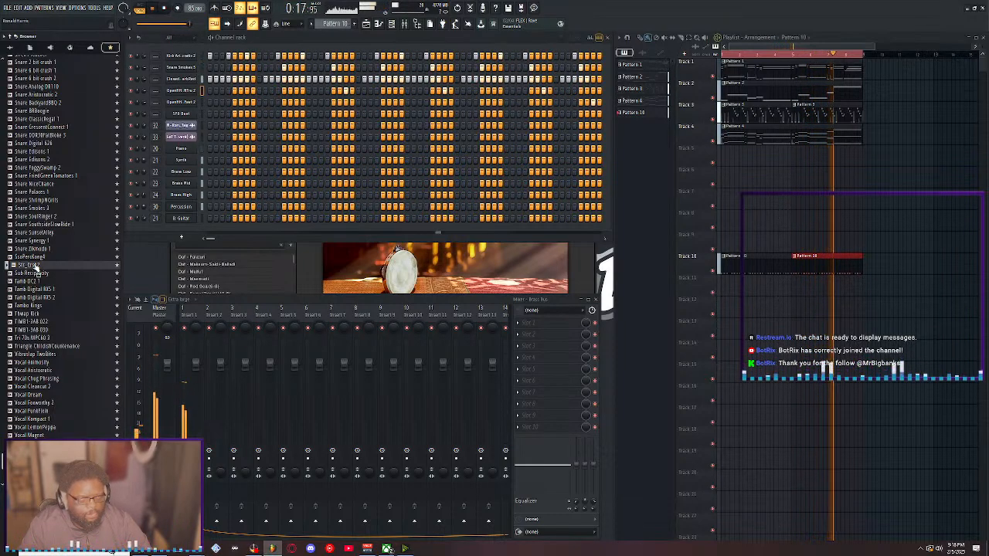
drag(34, 268, 186, 114)
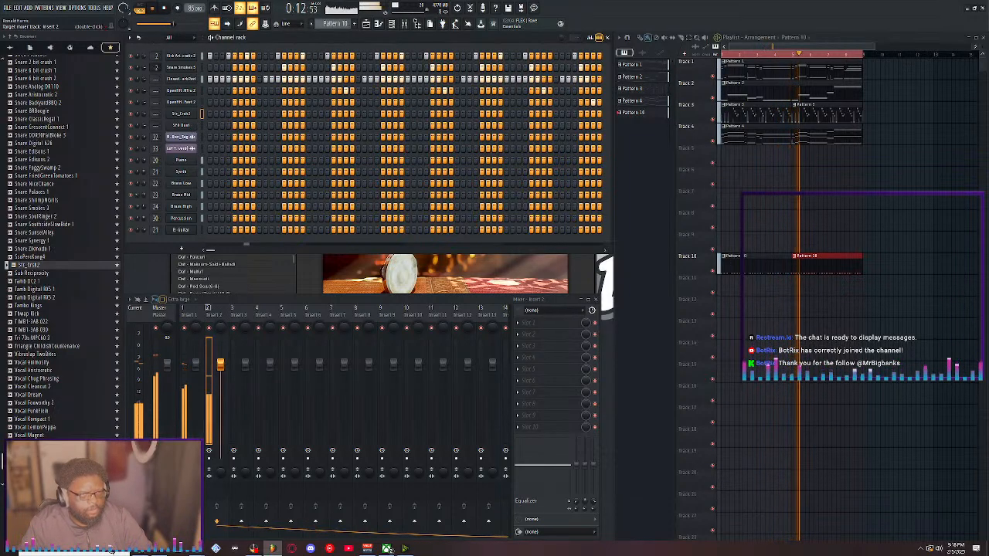
Route the snare, closed hi-hat, two open hi-hats and the newly added sample channel to mixer inserts 3 through 7
double_click(155, 68)
double_click(156, 80)
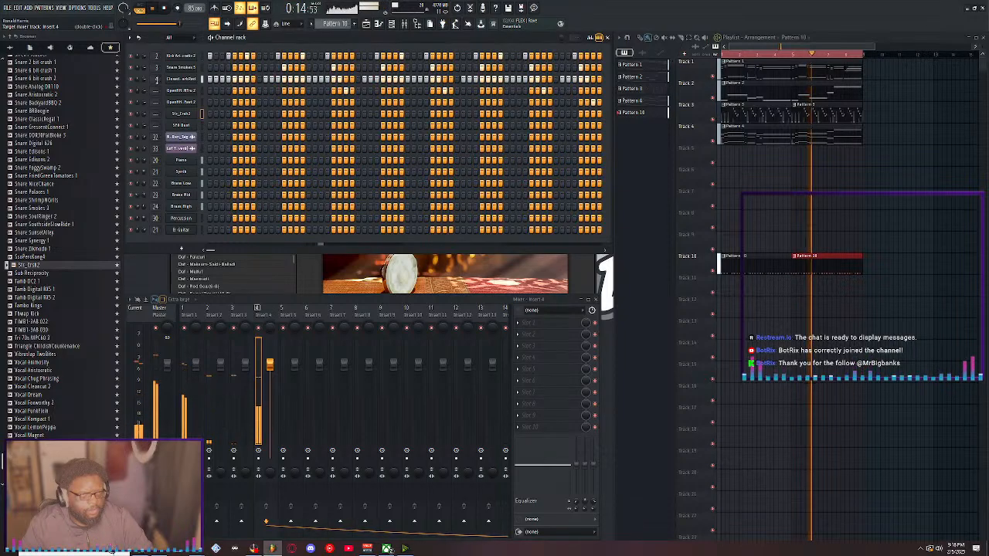
double_click(155, 91)
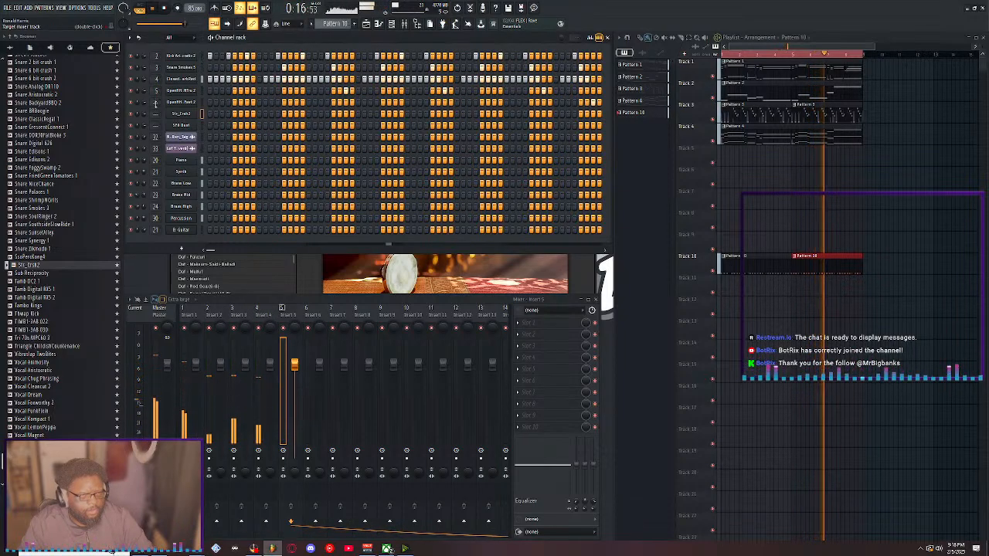
drag(157, 103, 156, 80)
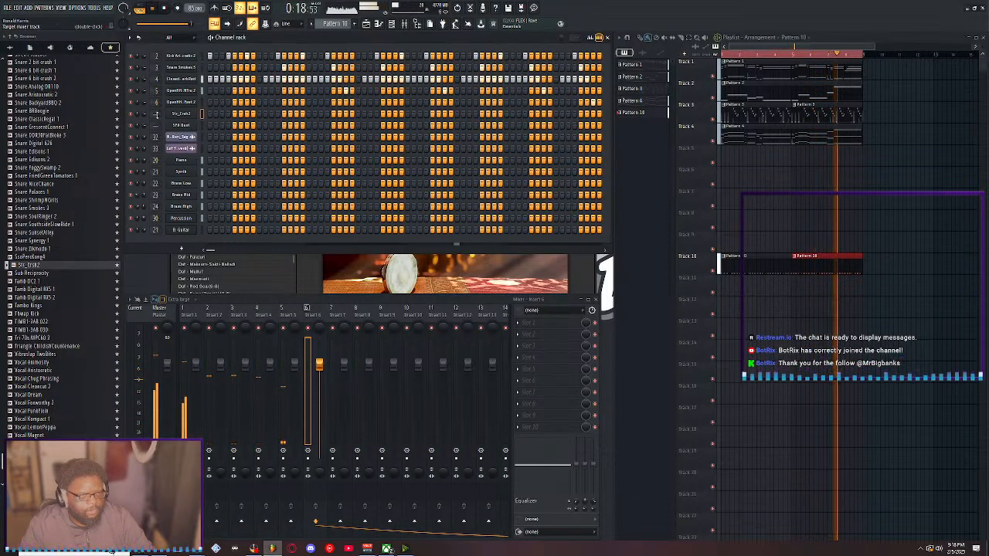
drag(157, 114, 156, 90)
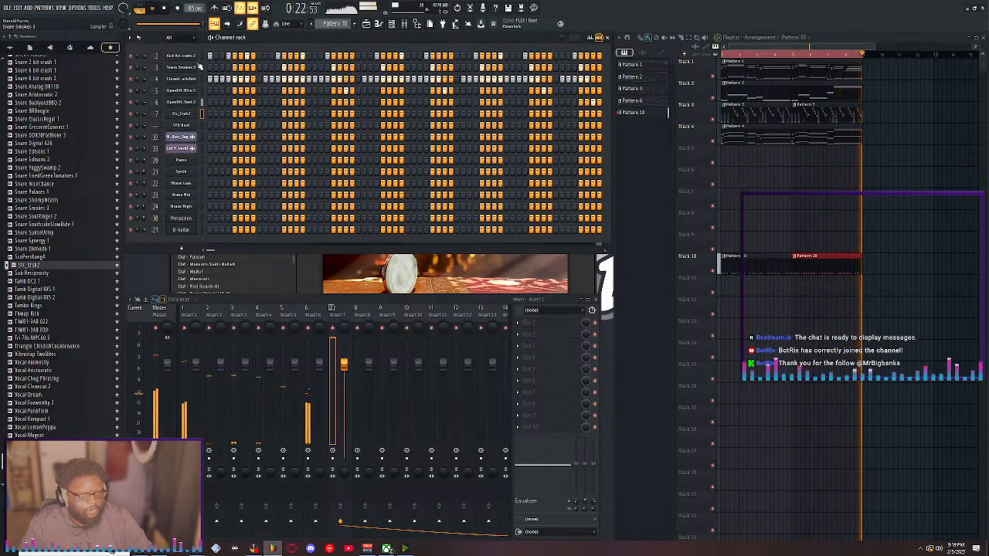
Balance the drum channels during playback, setting the closed hi-hat to 38%, OpenHH TriedNTru 2 to 48% and OpenHH BigFeet 2 to 61% volume
double_click(157, 56)
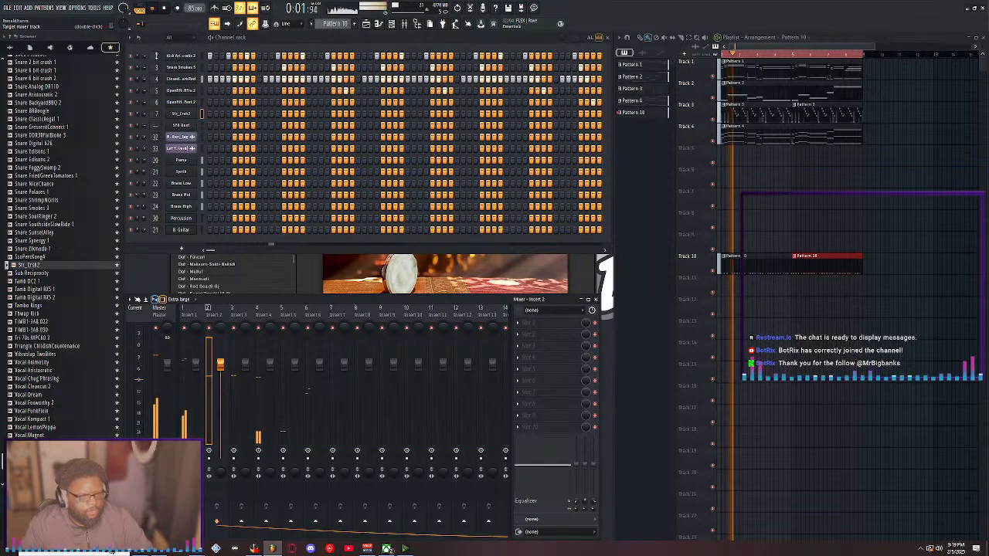
double_click(157, 68)
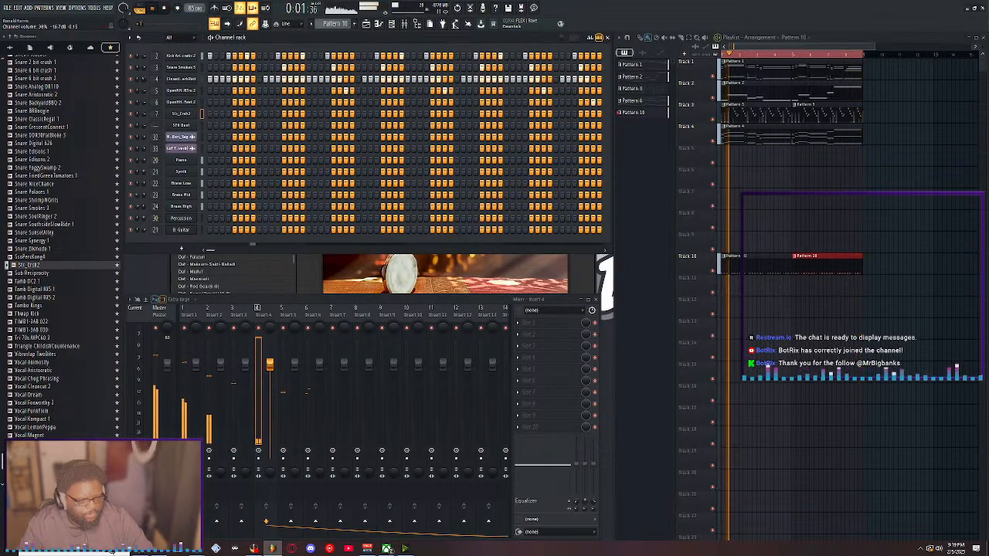
double_click(156, 91)
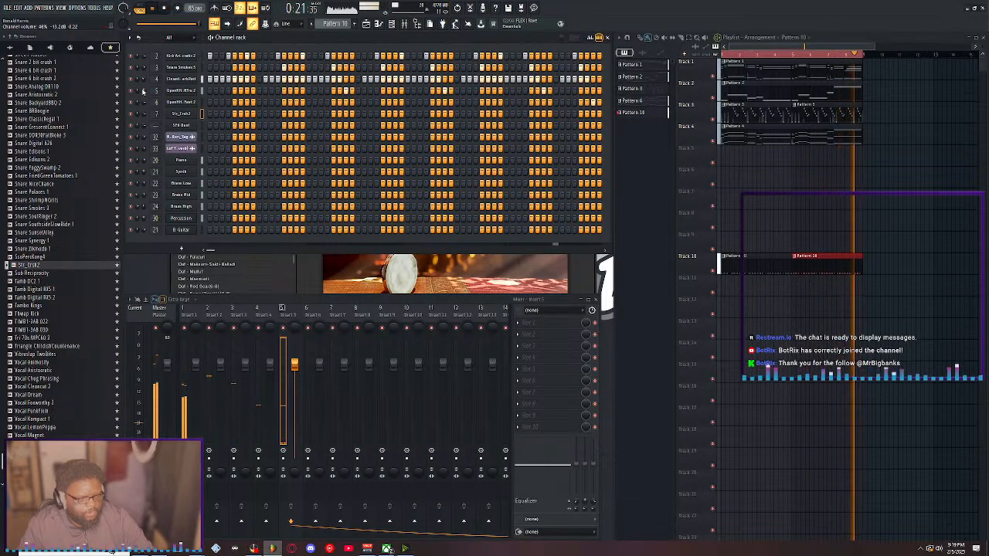
drag(143, 102, 143, 113)
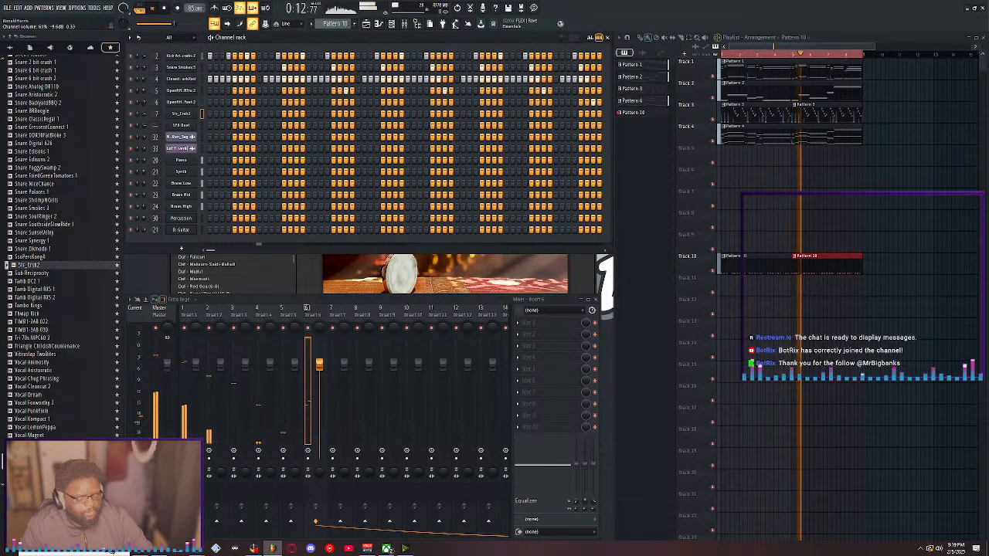
Set the closed hi-hat to 50% and OpenHH TriedNTru 2 to 59% volume, and place hits on steps 1 and 7 of the insert 7 channel
double_click(158, 78)
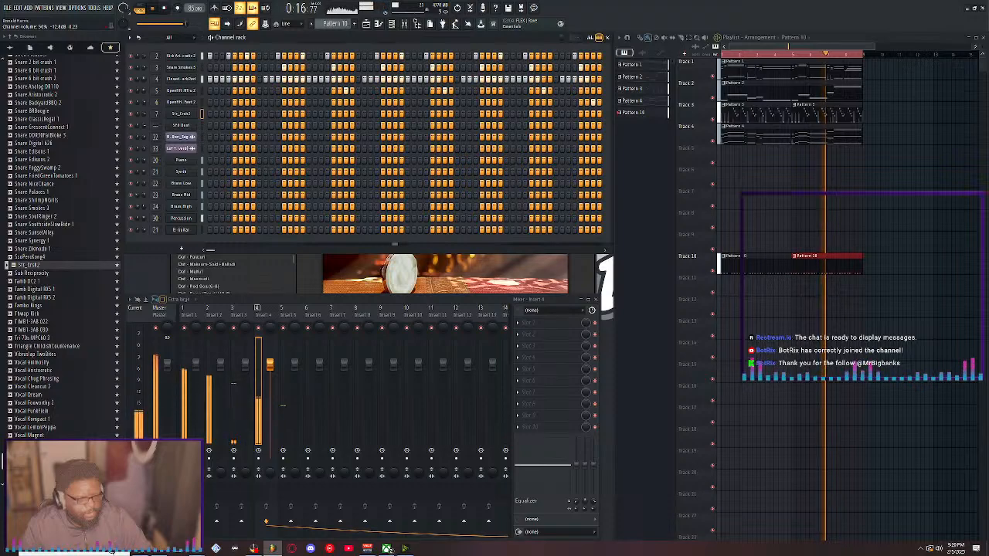
double_click(151, 91)
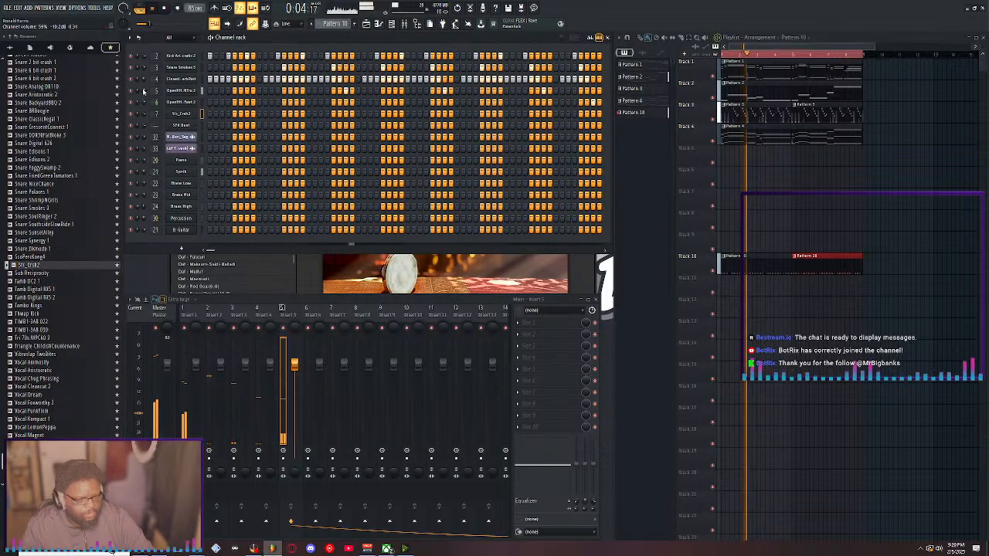
double_click(156, 102)
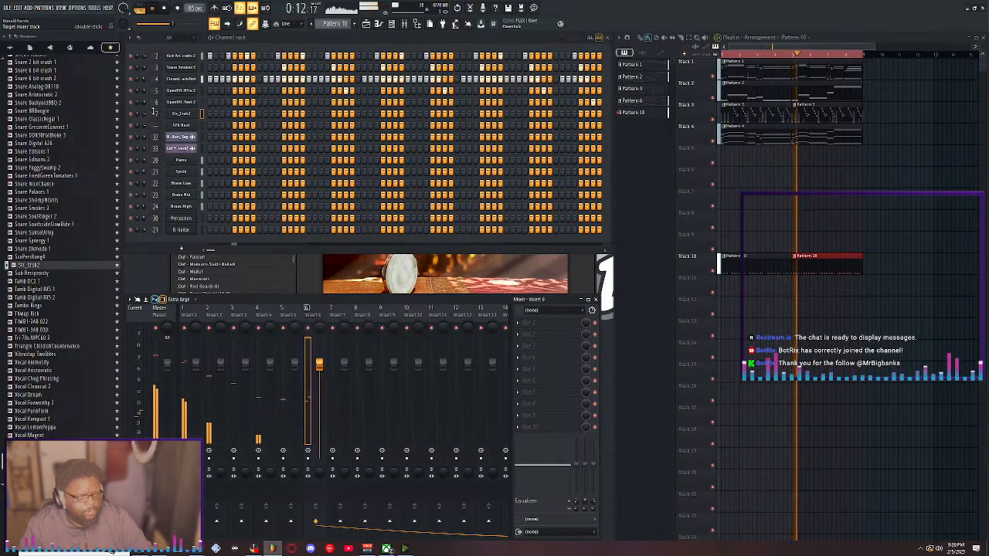
double_click(154, 113)
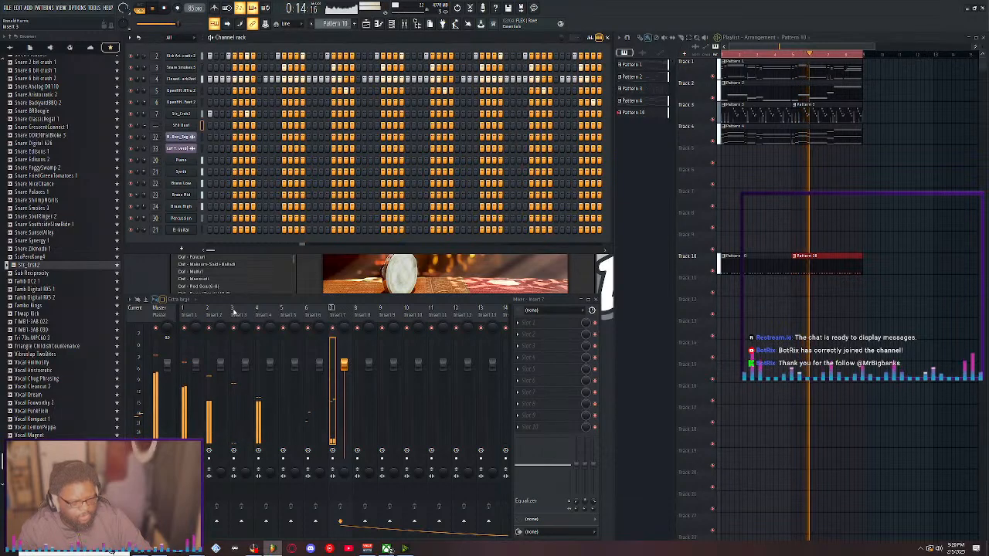
Adjust the Piano channel's volume on insert 20, and check the Synth, Brass Low and Brass Bus levels in the mixer
scroll(233, 313, down, 5)
scroll(233, 312, down, 1)
click(219, 314)
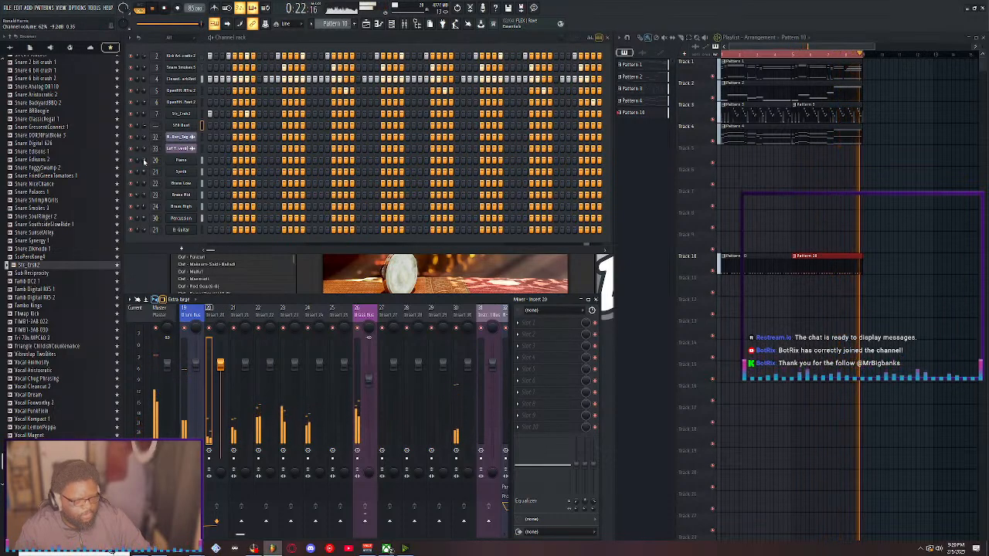
drag(144, 161, 144, 158)
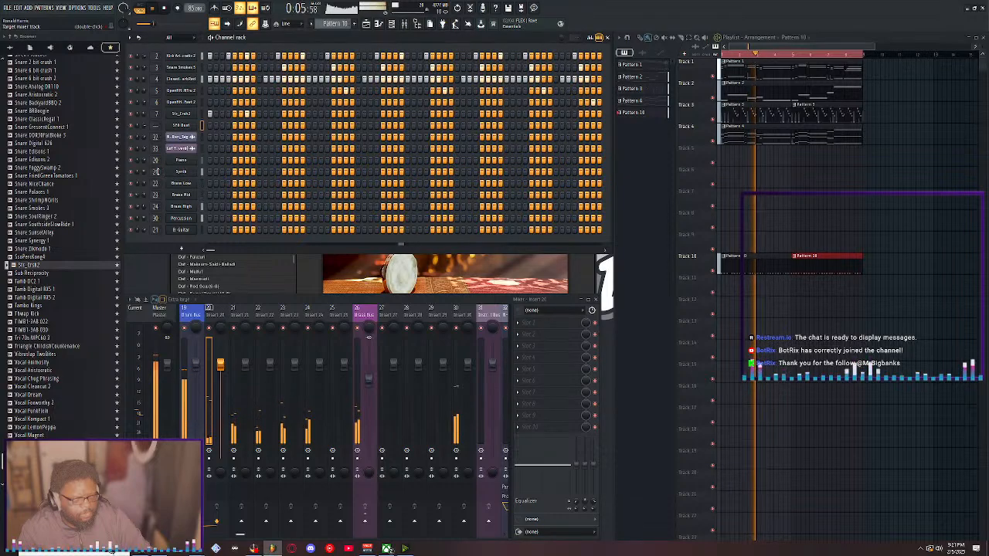
double_click(155, 172)
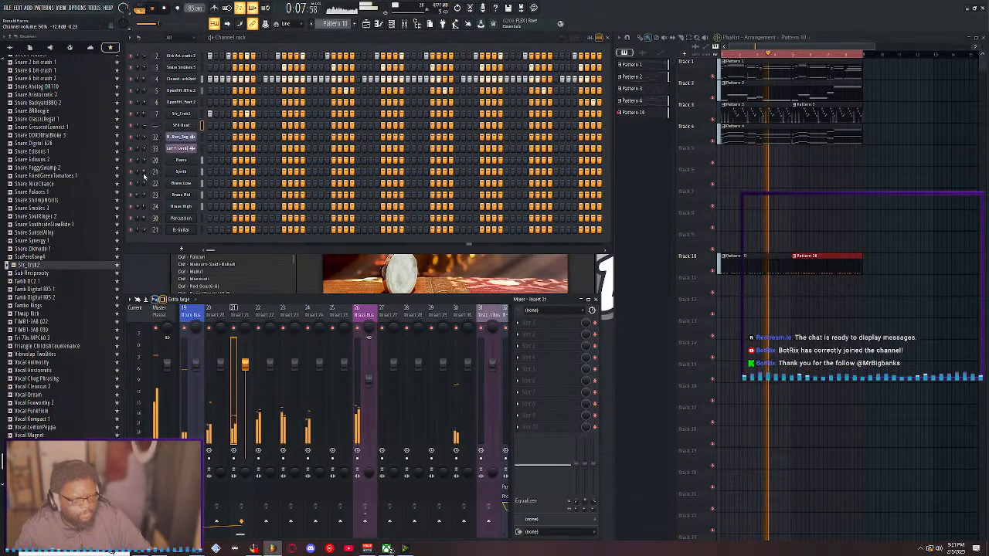
double_click(154, 194)
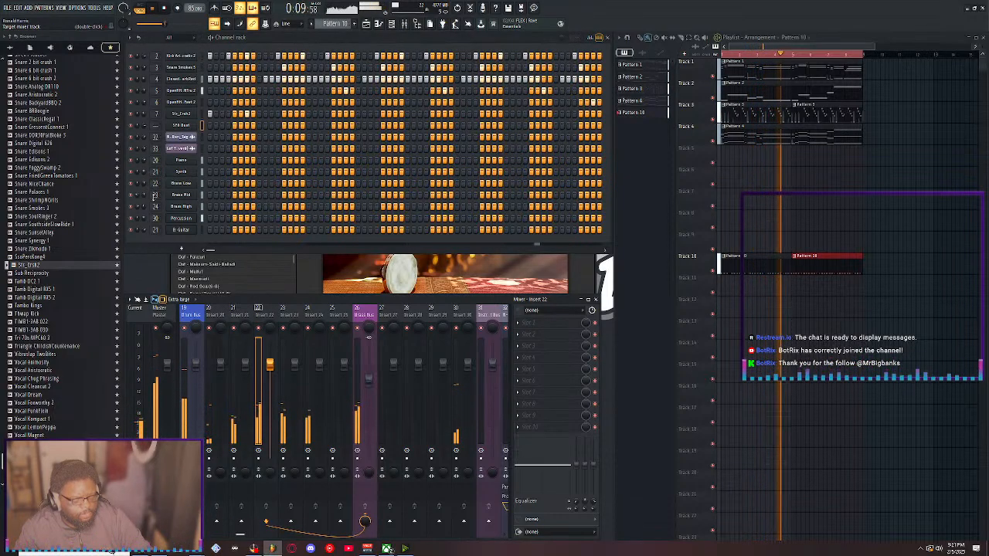
click(368, 381)
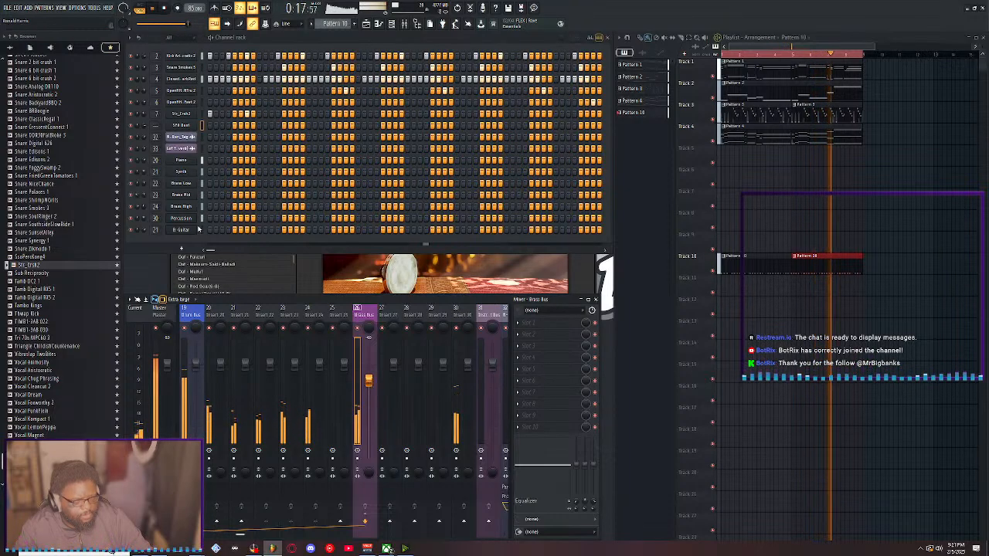
Set the Percussion channel's volume to 52% while it plays through mixer insert 30
click(155, 219)
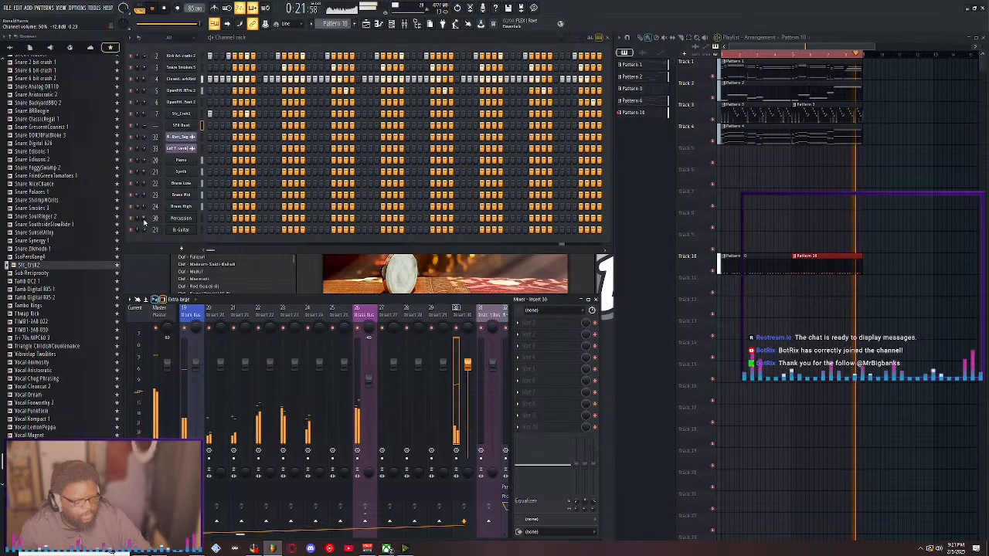
click(156, 231)
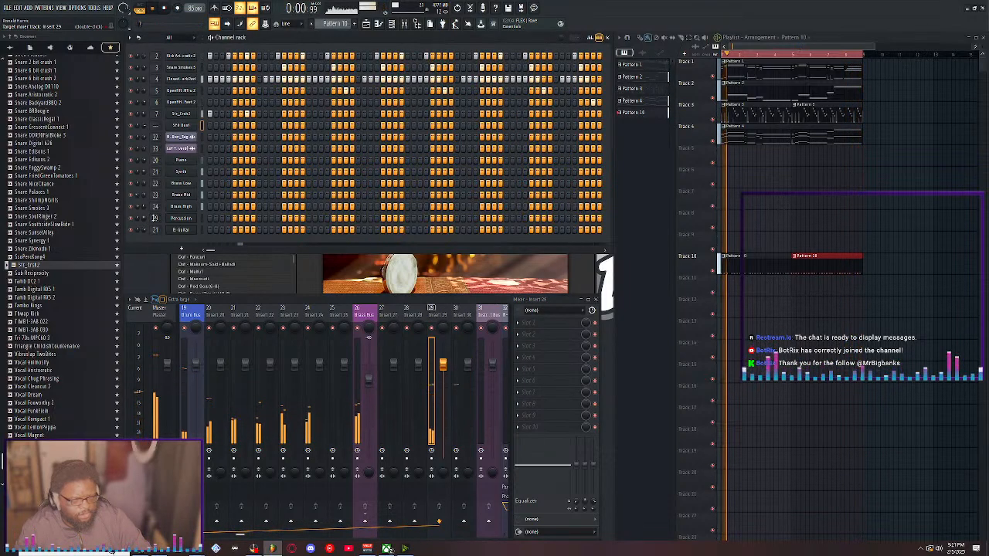
click(155, 218)
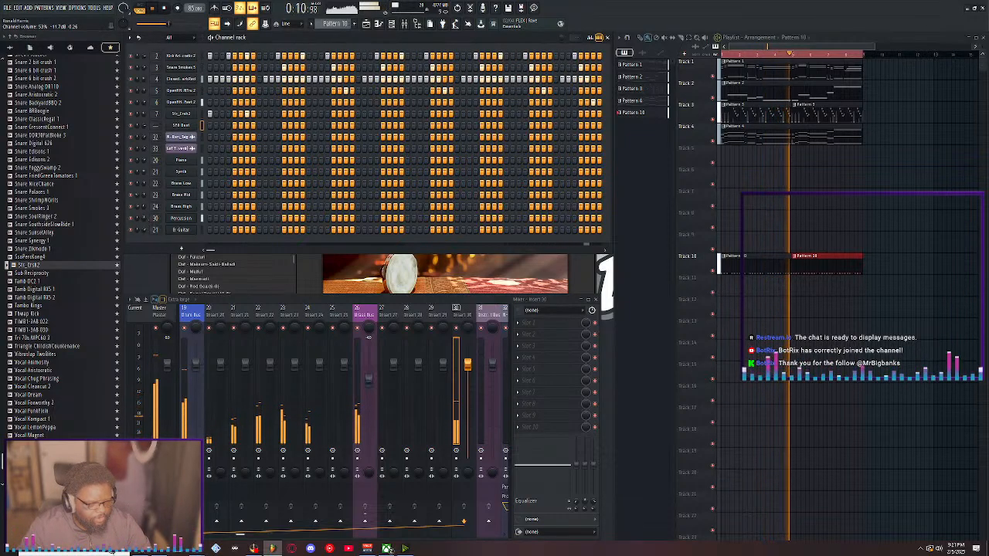
drag(144, 219, 145, 215)
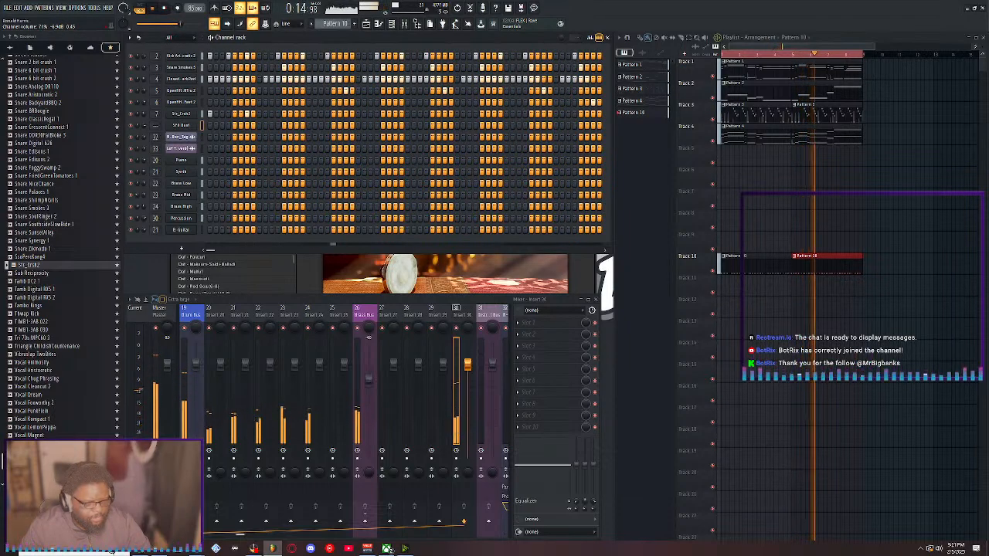
mouse_move(144, 219)
mouse_down()
mouse_move(144, 231)
mouse_move(144, 222)
mouse_up()
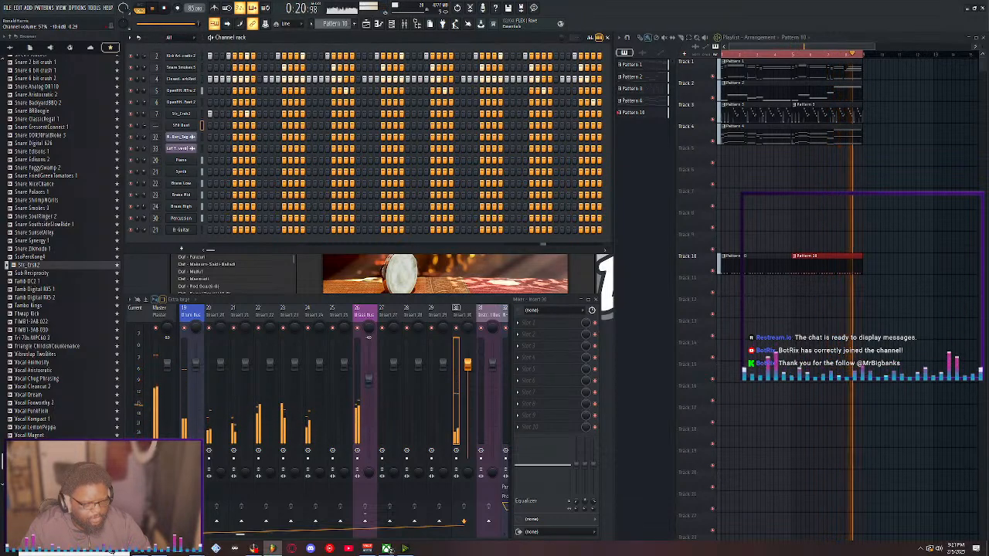
drag(144, 222, 145, 225)
key(space)
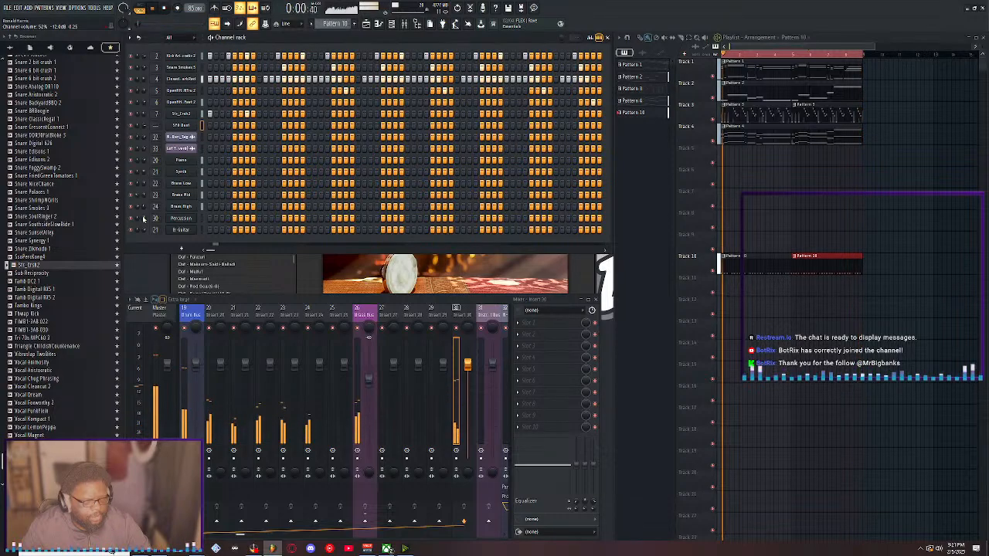
key(space)
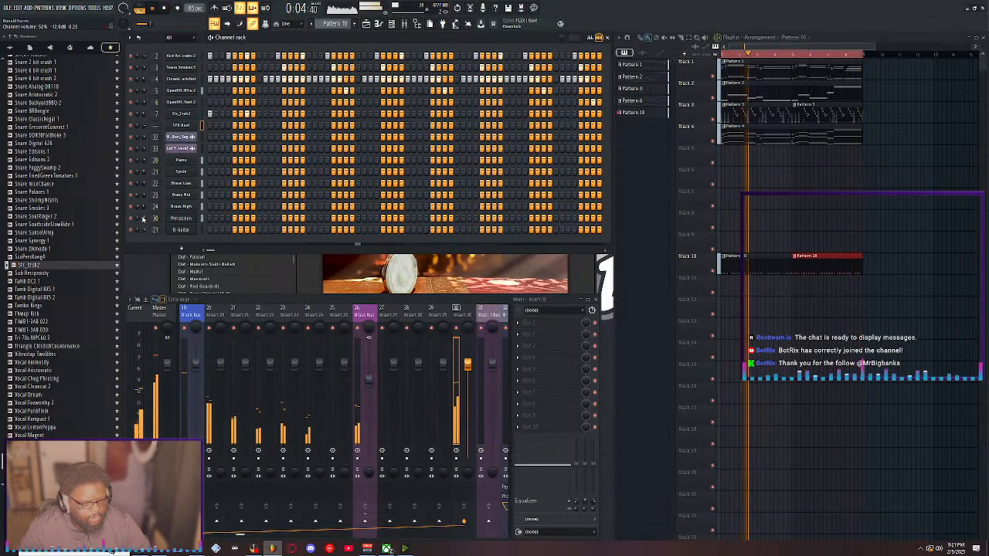
Try the uaudio_ua_1176_rev_a compressor in the first effect slot of insert 30, lowering its input and adjusting its output
click(557, 323)
mouse_move(559, 334)
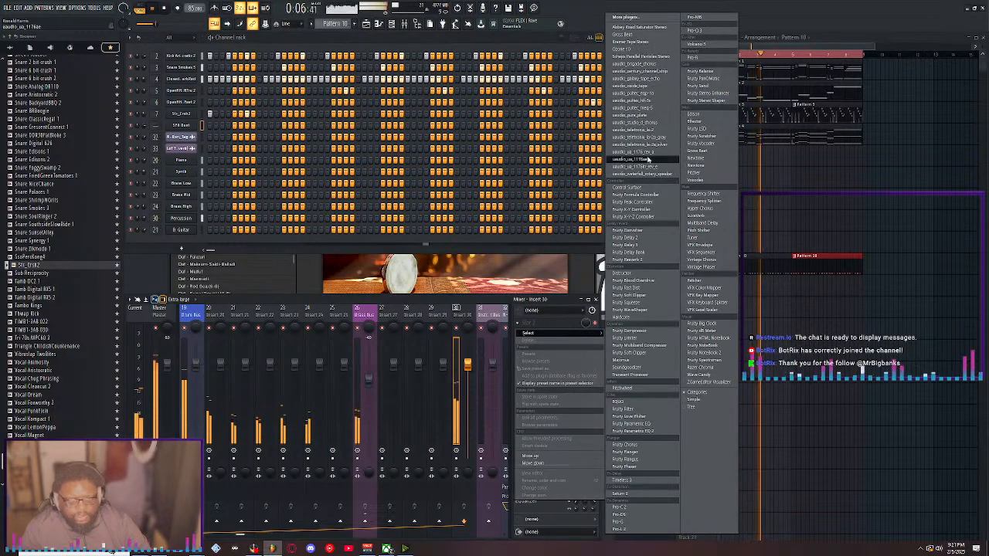
click(653, 153)
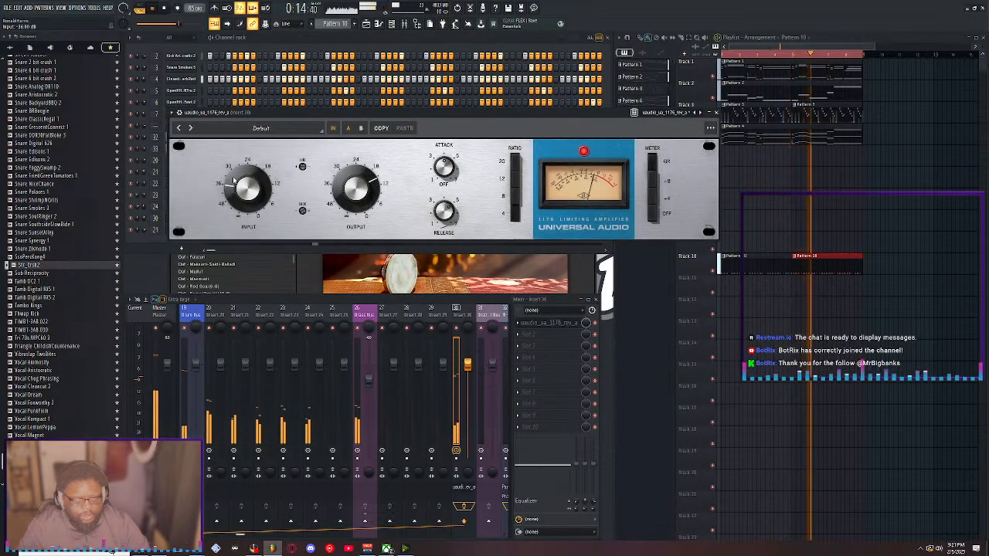
drag(234, 181, 230, 180)
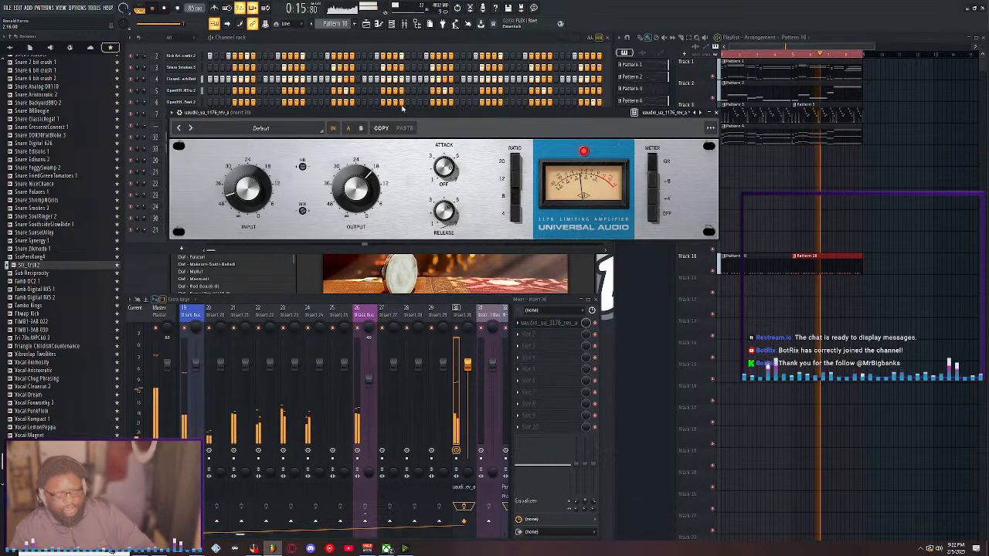
Stop playback and delete the uaudio_ua_1176_rev_a compressor from insert 30
key(space)
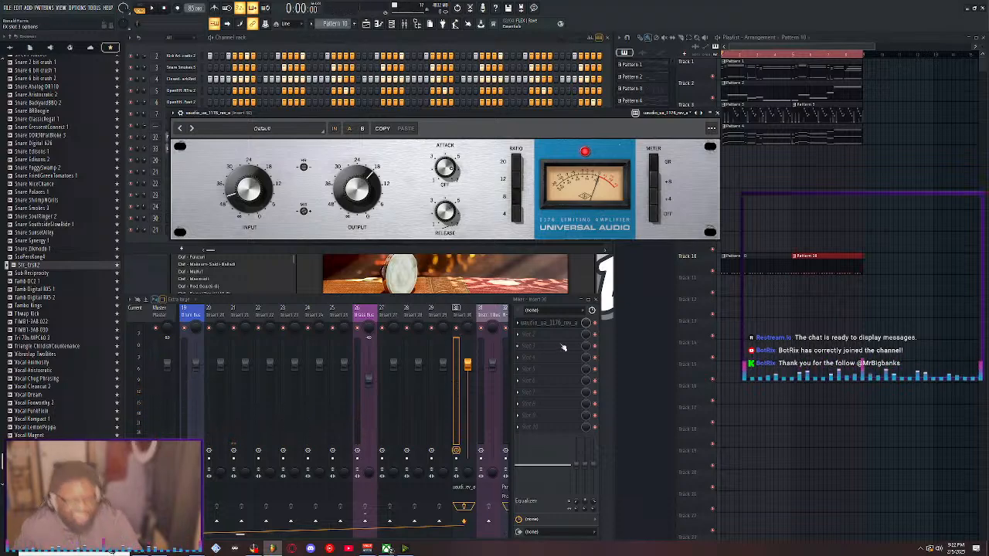
click(523, 325)
click(517, 324)
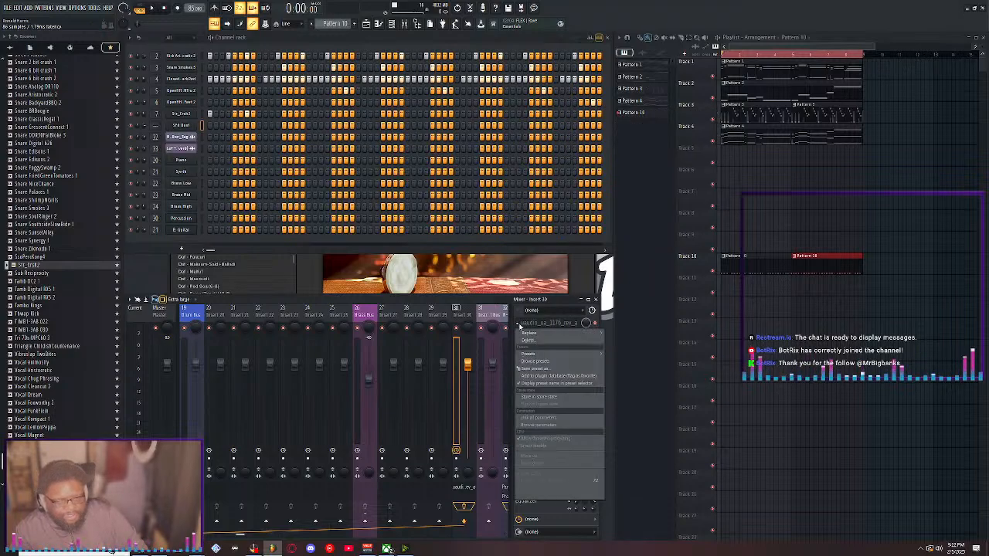
click(528, 344)
click(508, 305)
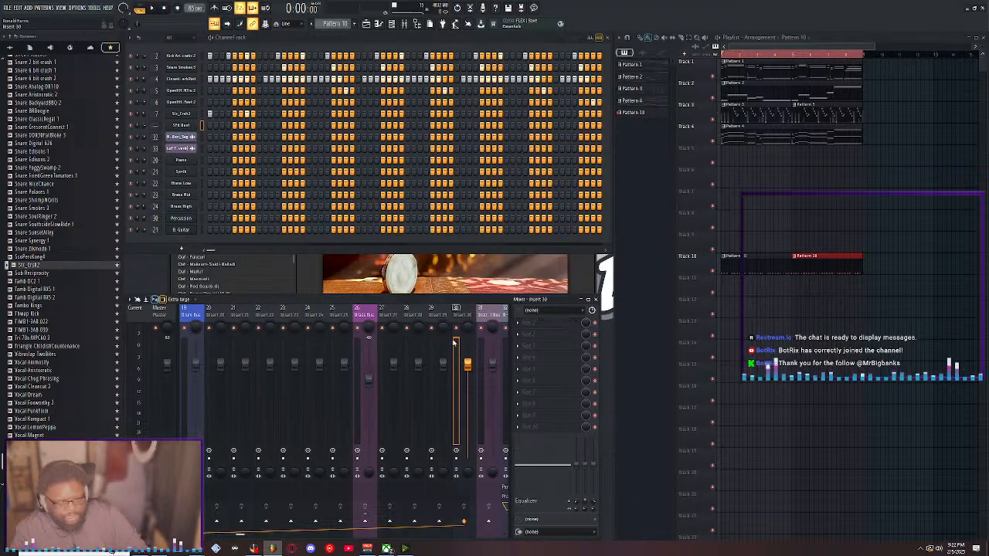
Play the arrangement and check the levels across all the mixer inserts, from Insert 1 through the Brass Bus
key(space)
scroll(280, 314, up, 6)
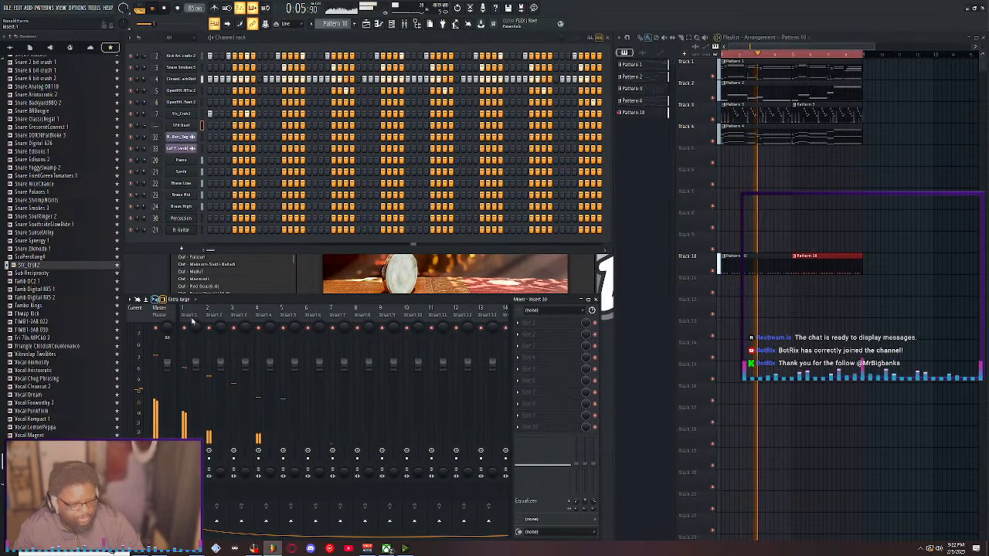
scroll(193, 315, down, 4)
scroll(218, 316, down, 2)
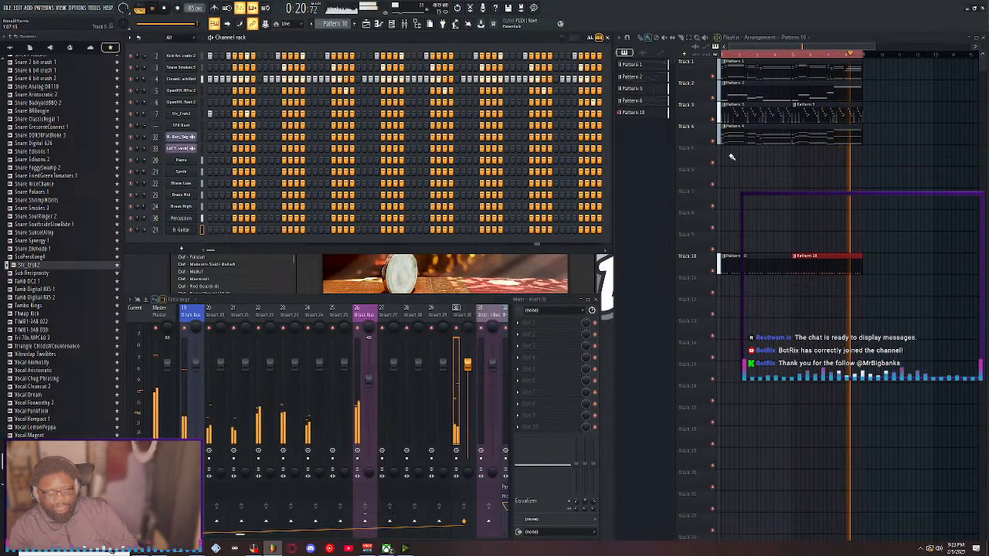
Compare the mix with Track 4 and Track 2 muted during playback, and unmute both tracks
click(712, 129)
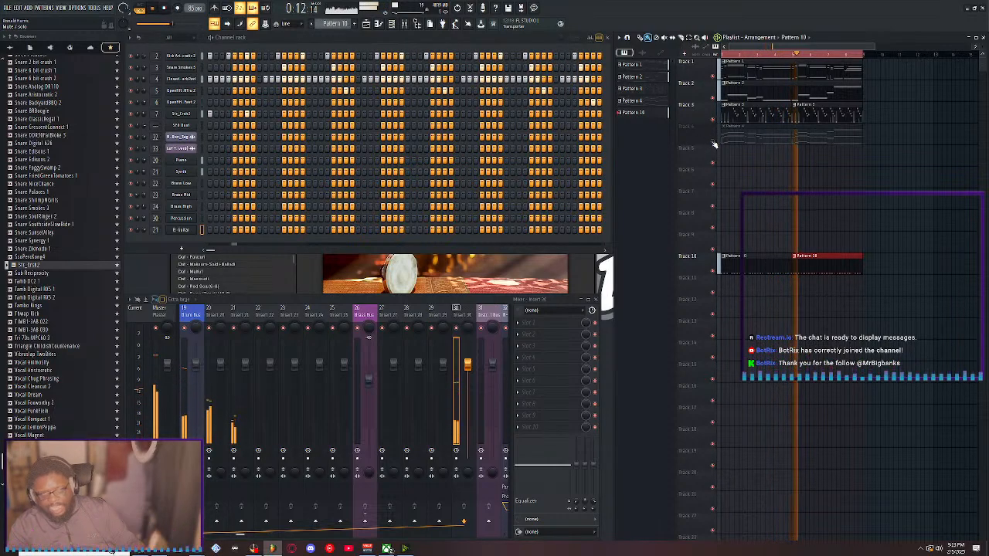
click(714, 143)
click(714, 144)
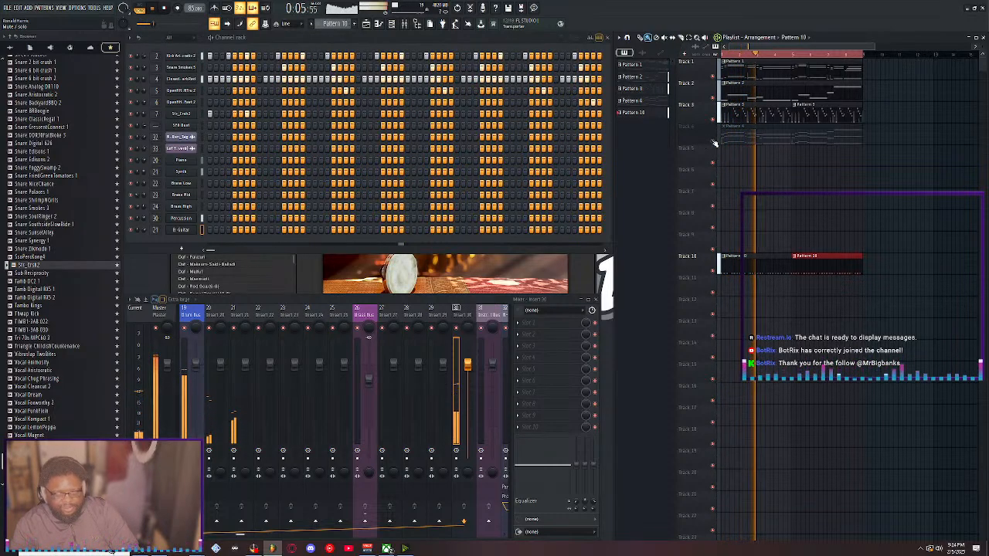
click(712, 98)
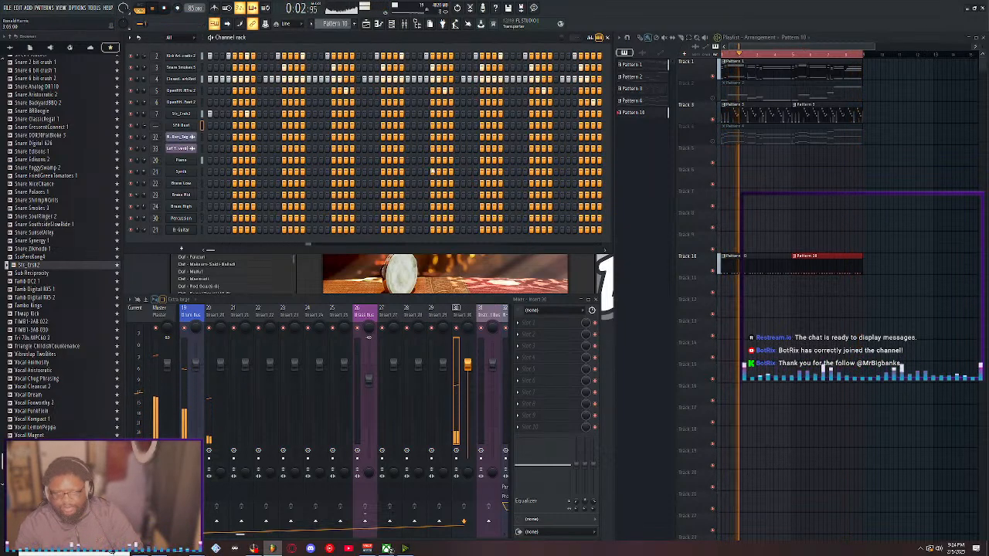
click(713, 98)
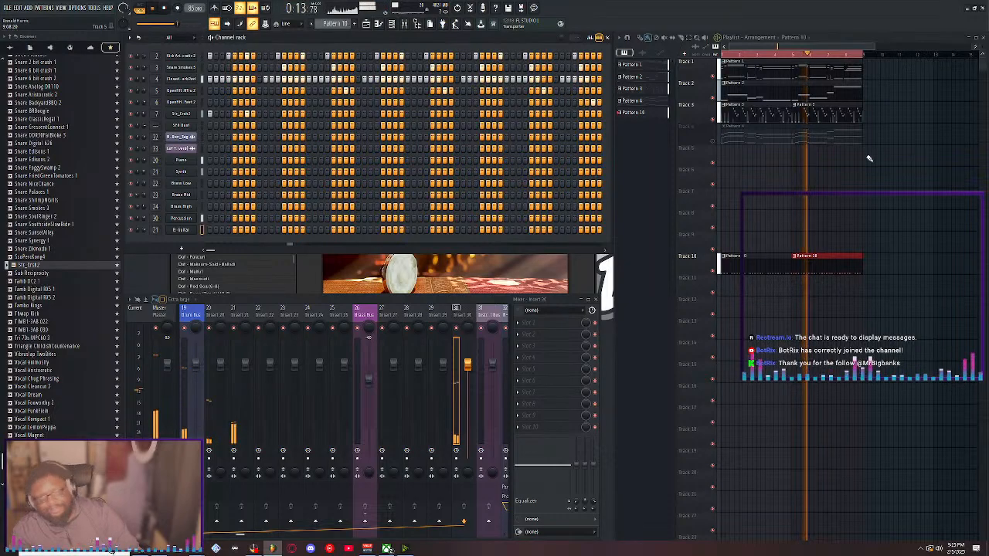
click(714, 143)
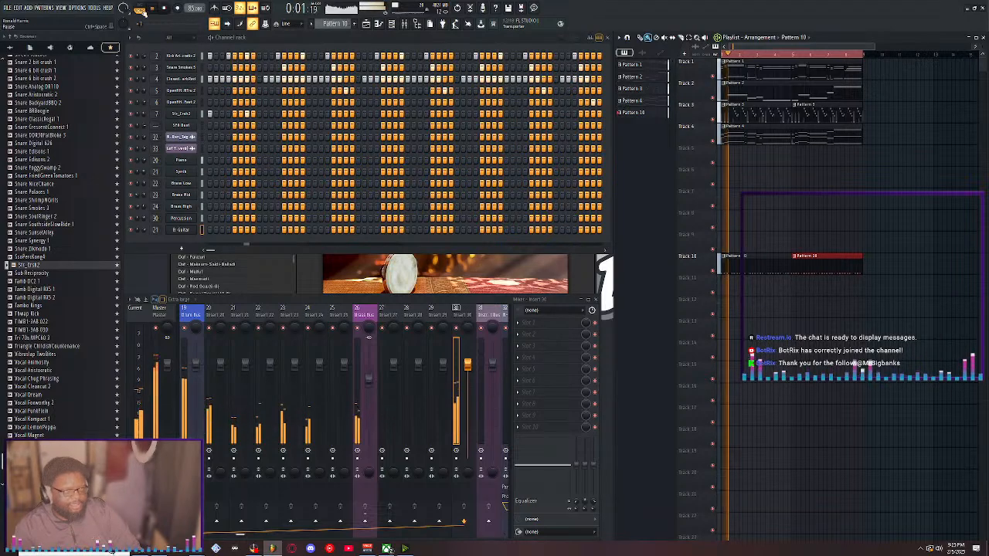
Export the project as a zipped loop package named Notation 38 and stop playback
click(7, 7)
mouse_move(53, 94)
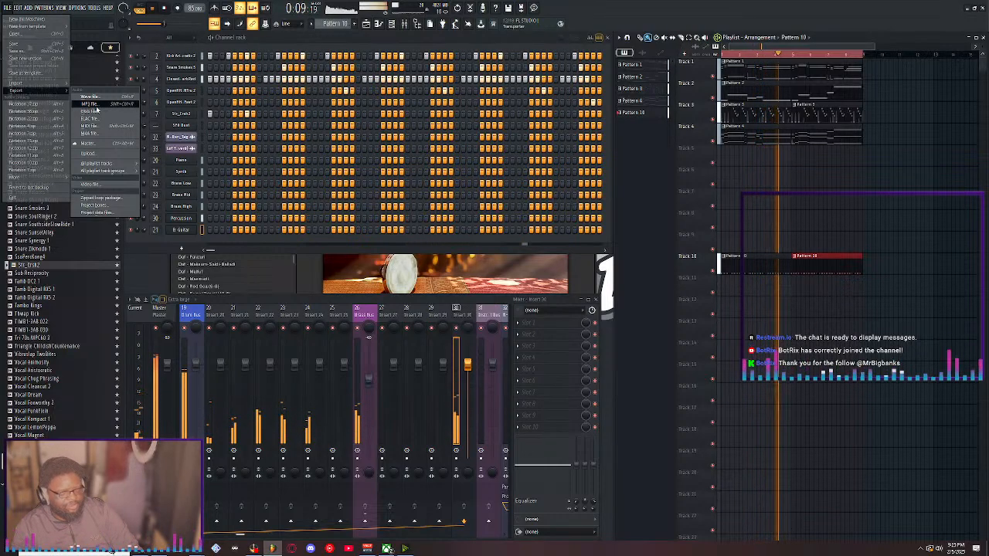
click(98, 198)
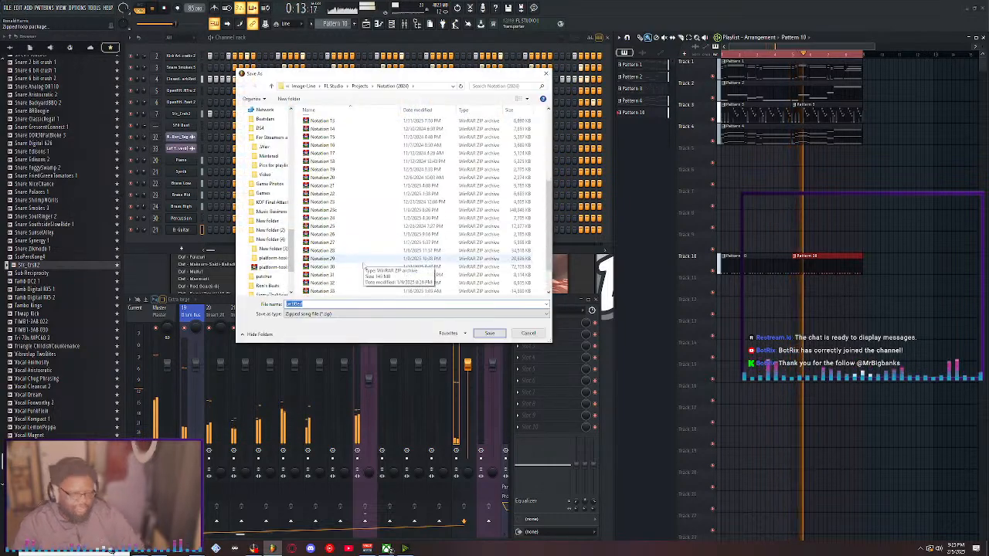
click(320, 291)
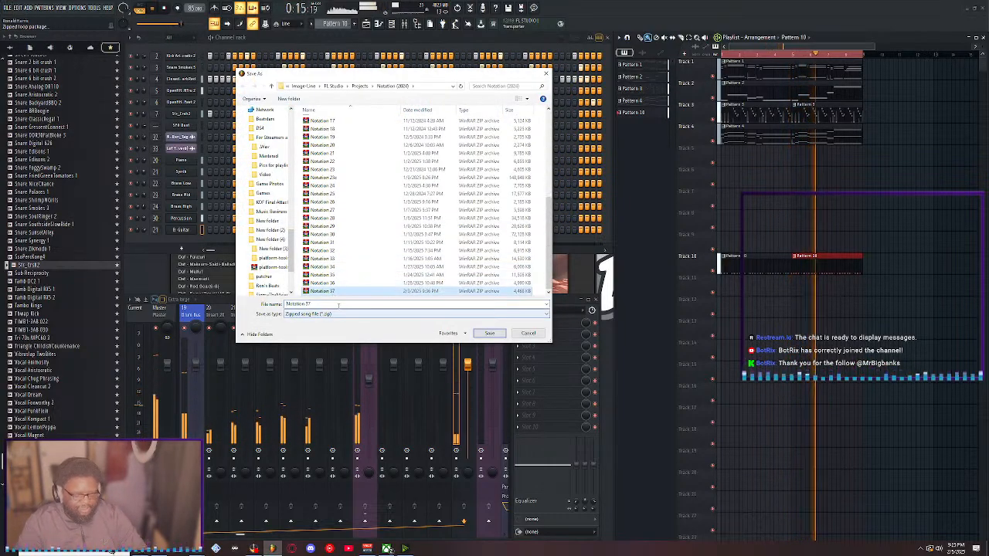
key(BackSpace)
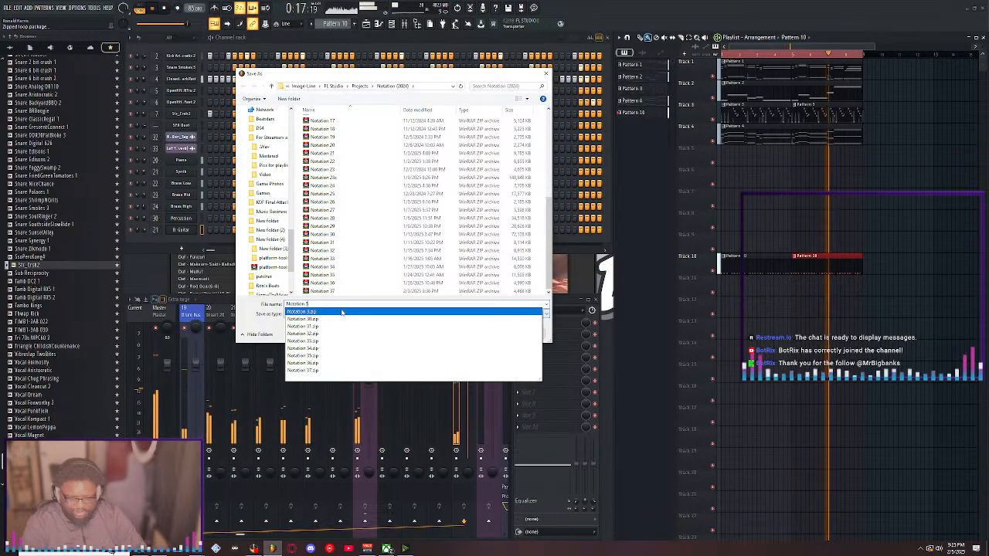
text(8)
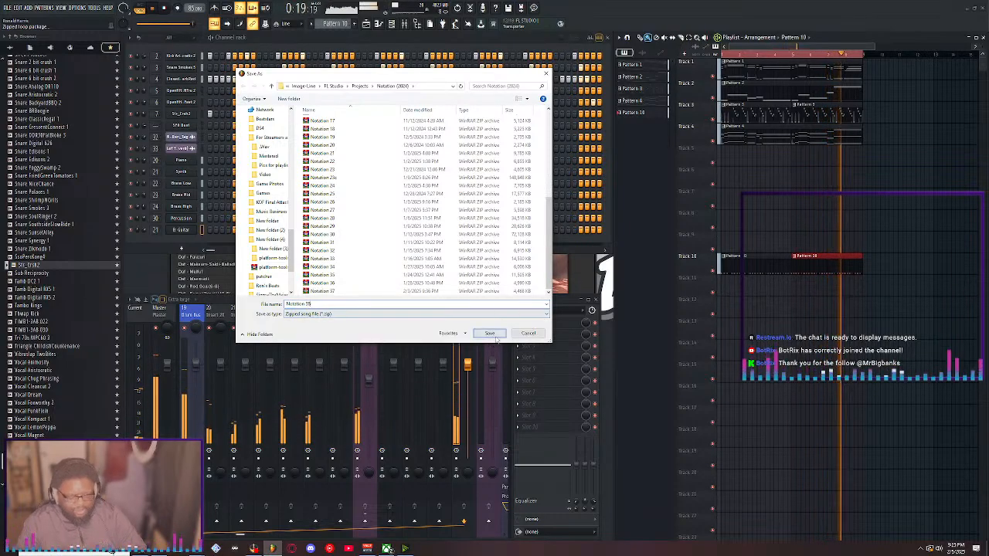
key(Return)
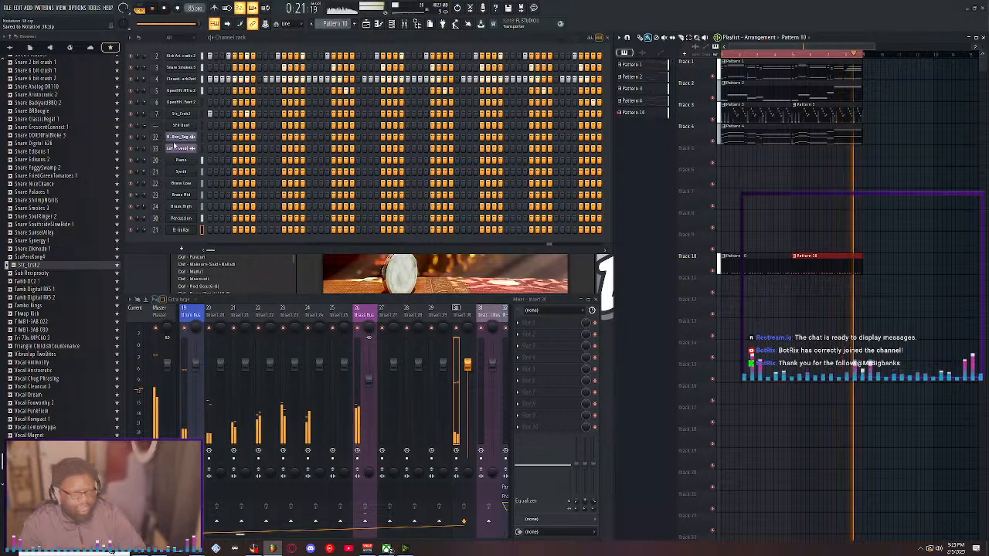
key(space)
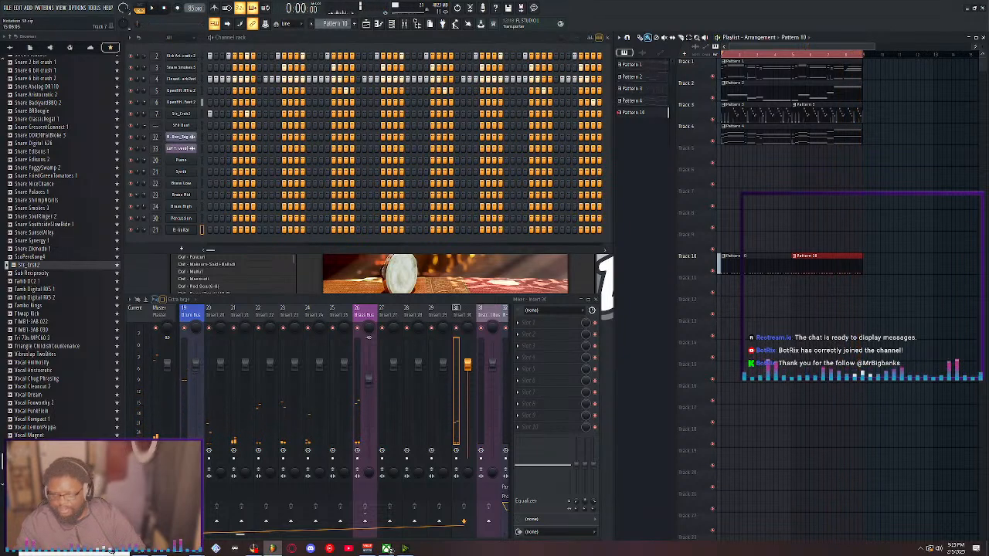
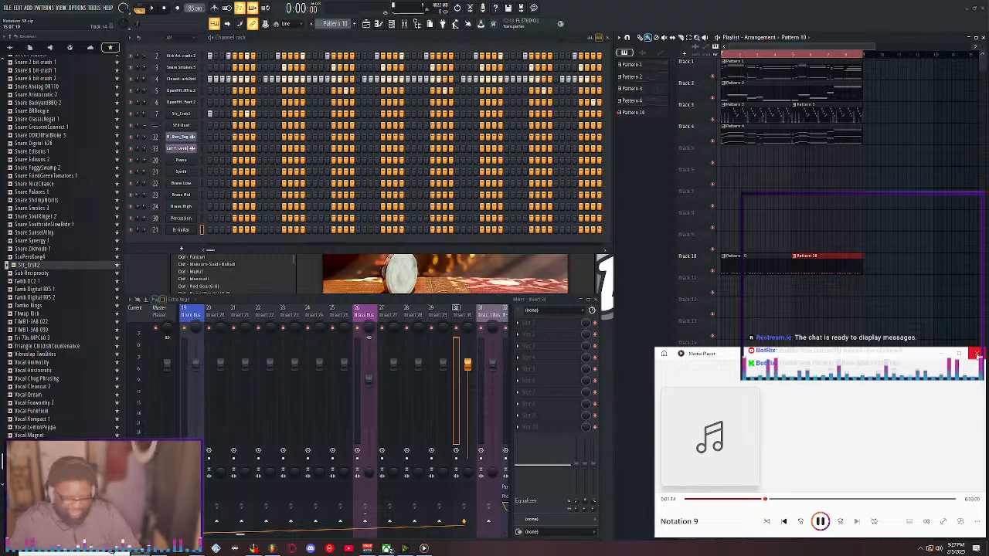
Close Media Player and play the arrangement in FL Studio, comparing it with Track 4 muted and unmuted
click(976, 354)
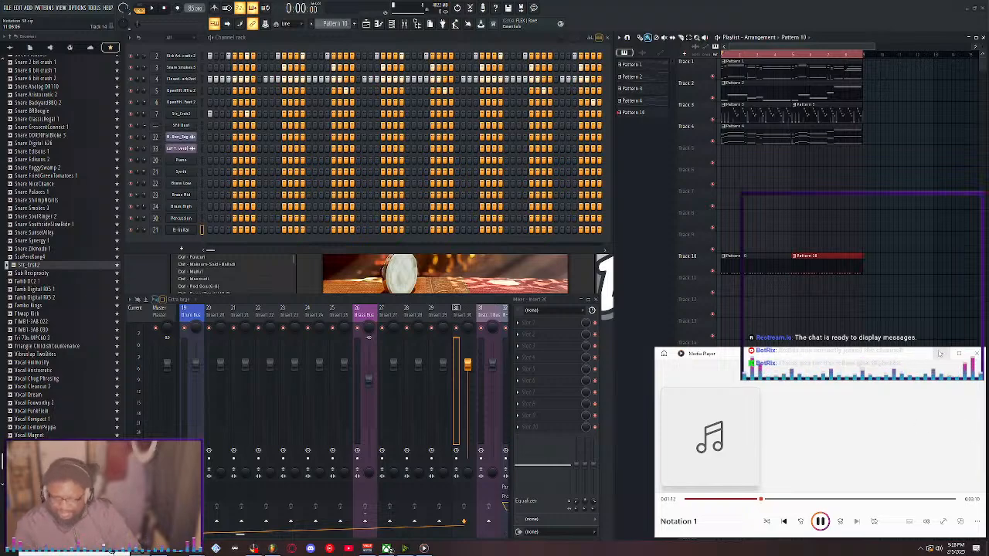
click(976, 354)
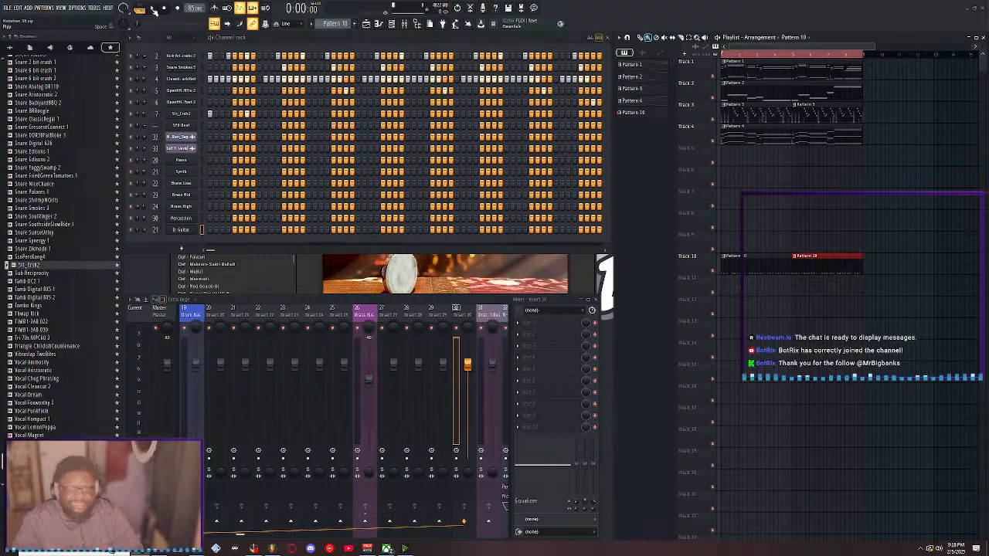
click(151, 7)
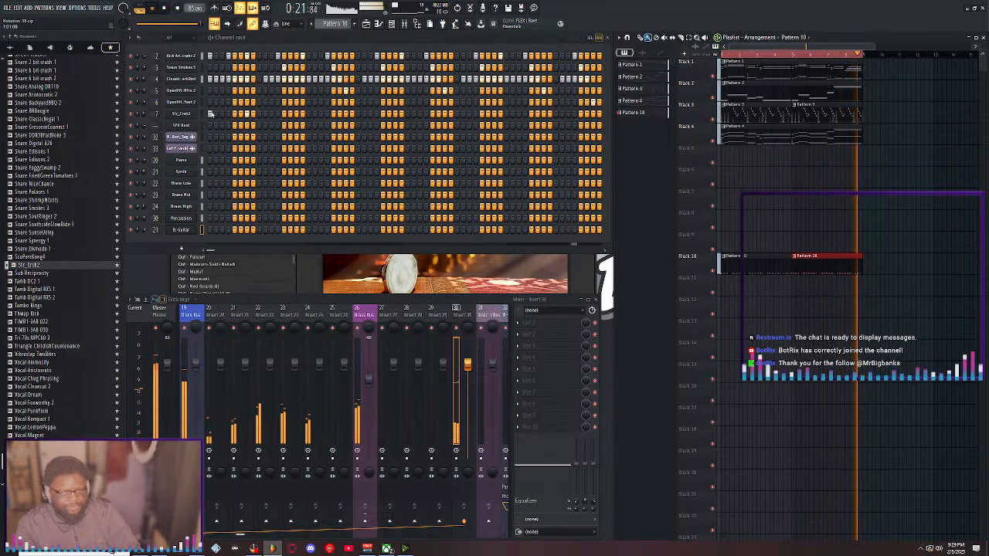
click(714, 143)
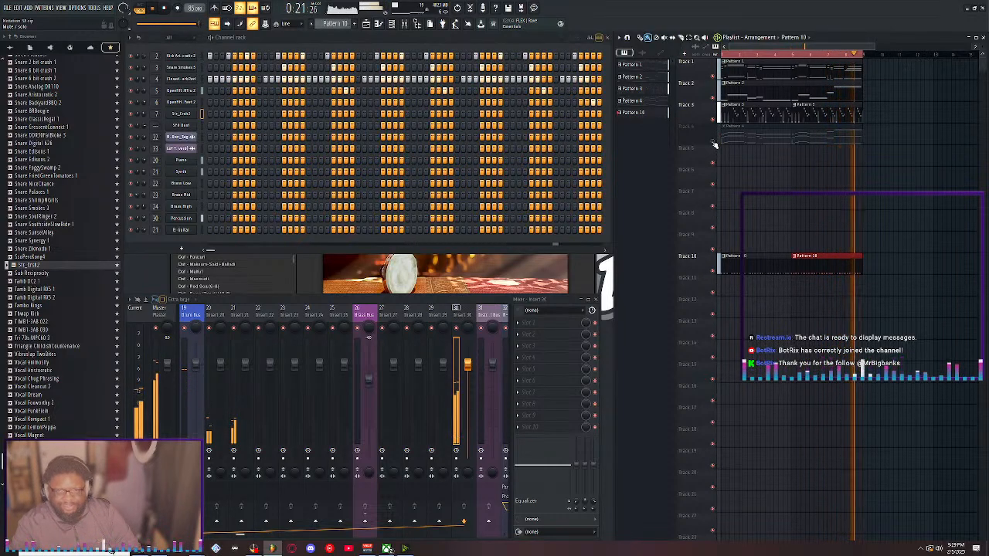
click(713, 142)
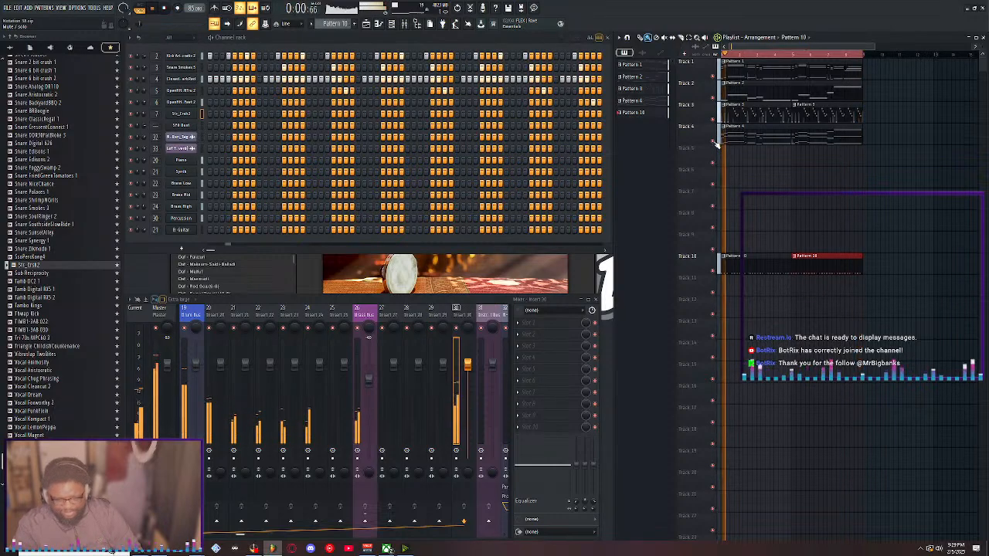
Enlarge the playlist and duplicate all its pattern clips twice to extend the arrangement
double_click(847, 36)
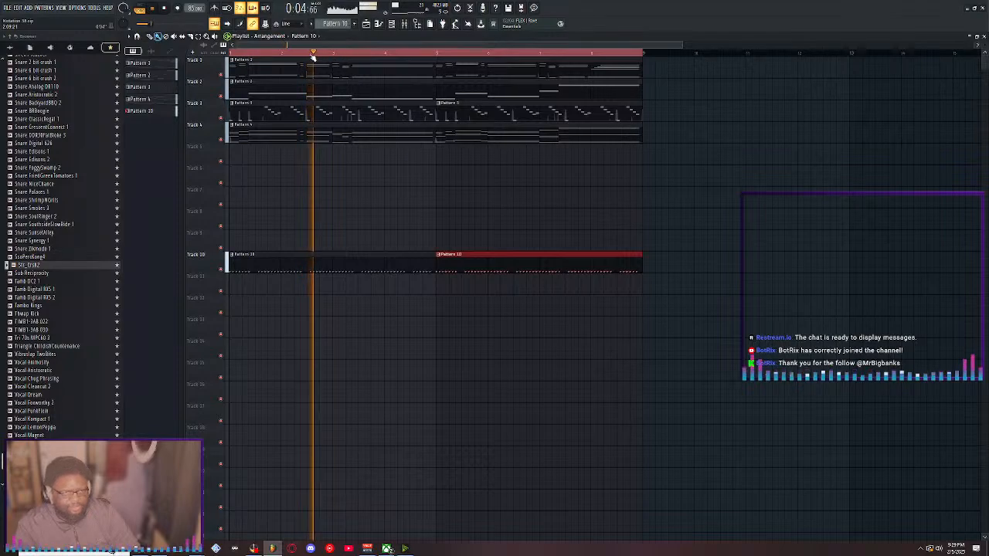
scroll(313, 58, down, 2)
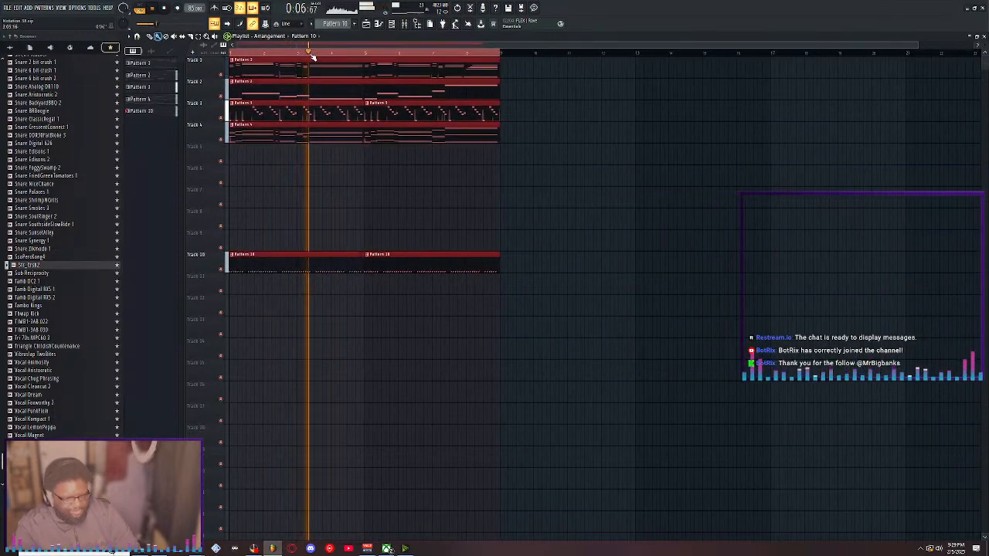
key(ctrl+a)
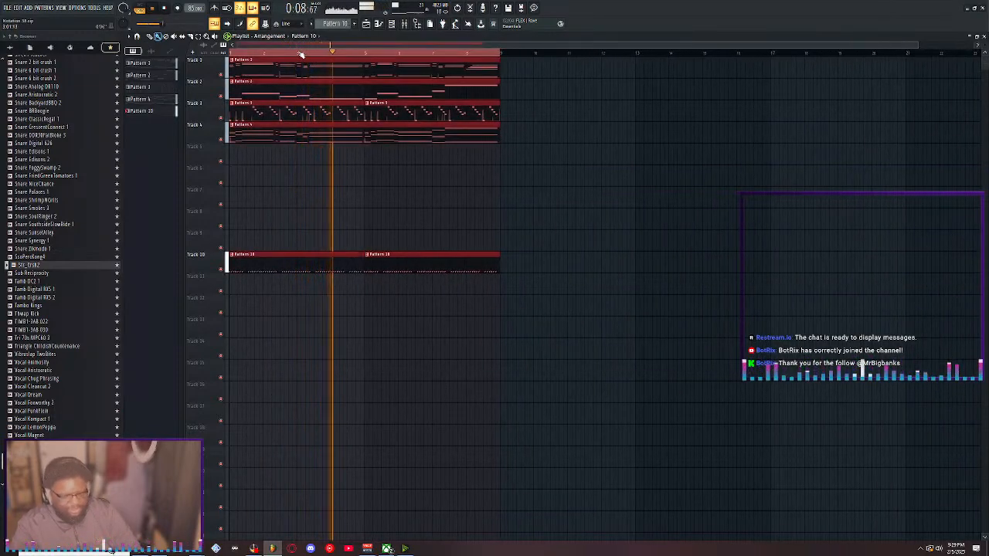
key(ctrl+b)
key(ctrl+b)
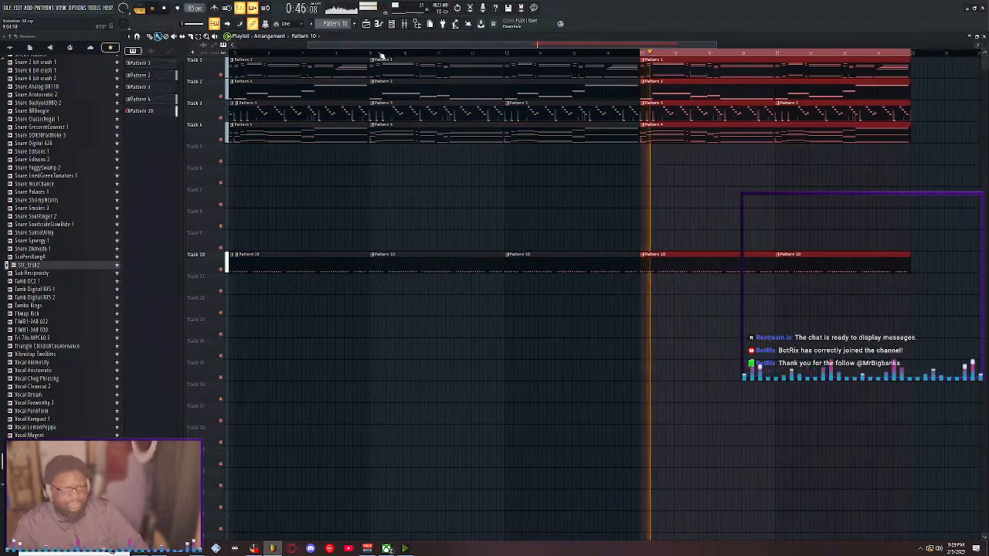
Play from the beginning, delete the Pattern 4 clip in the middle section of Track 4, and restore the playlist's window size
click(233, 54)
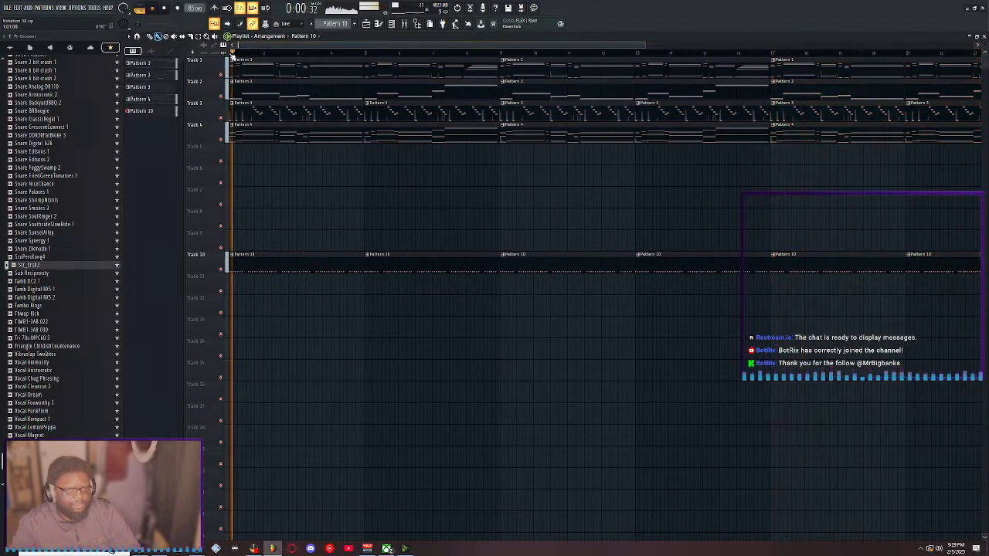
right_click(623, 140)
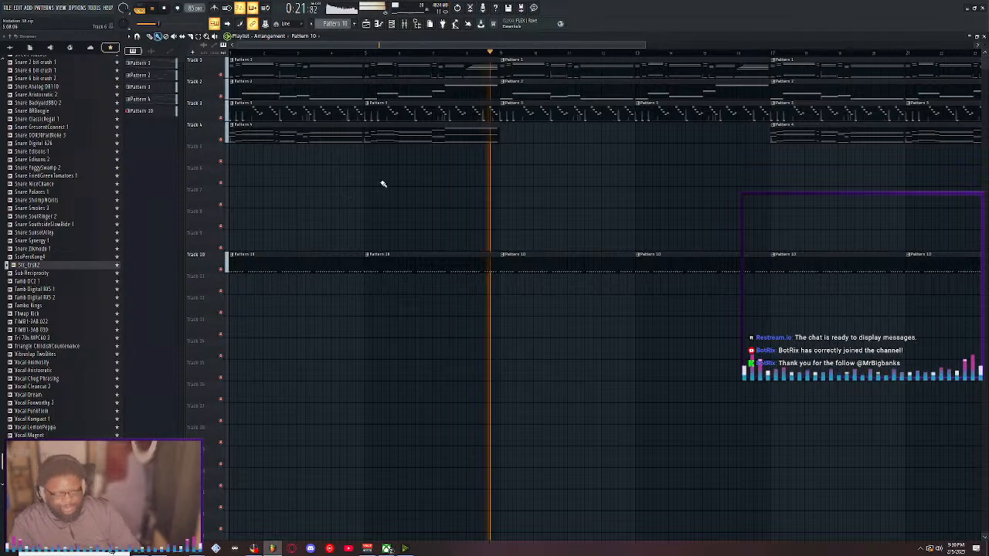
double_click(638, 35)
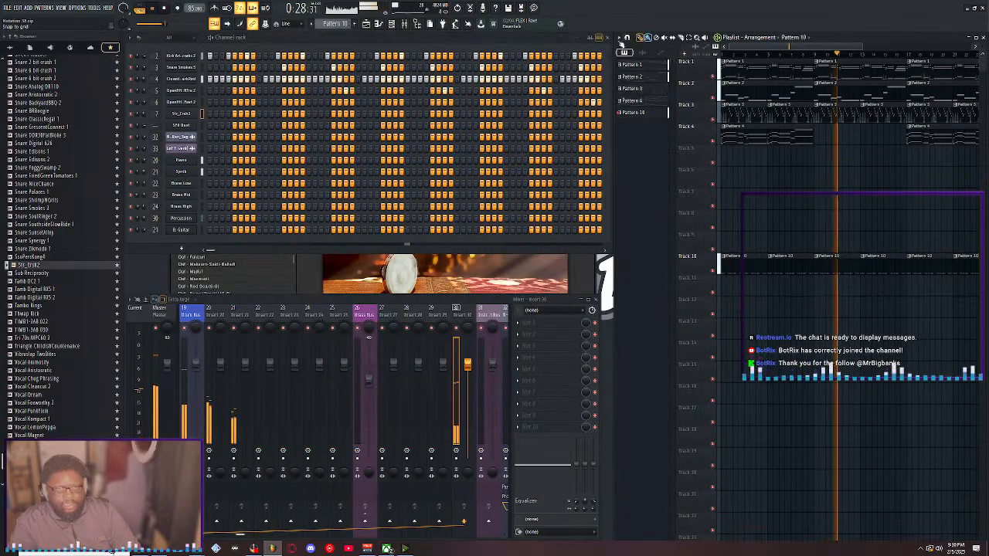
Stop playback and add a 3x Osc synth channel to the project
click(28, 7)
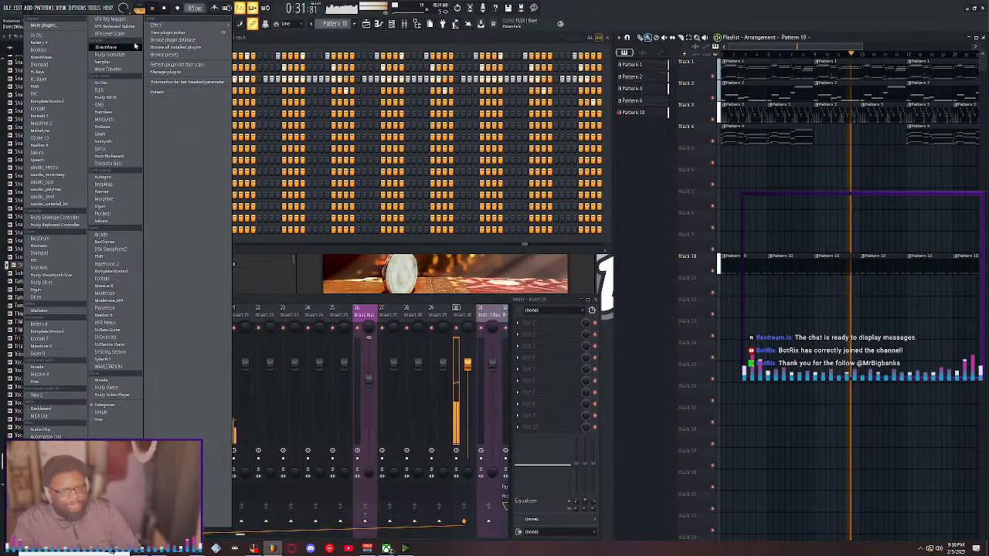
click(151, 9)
click(31, 9)
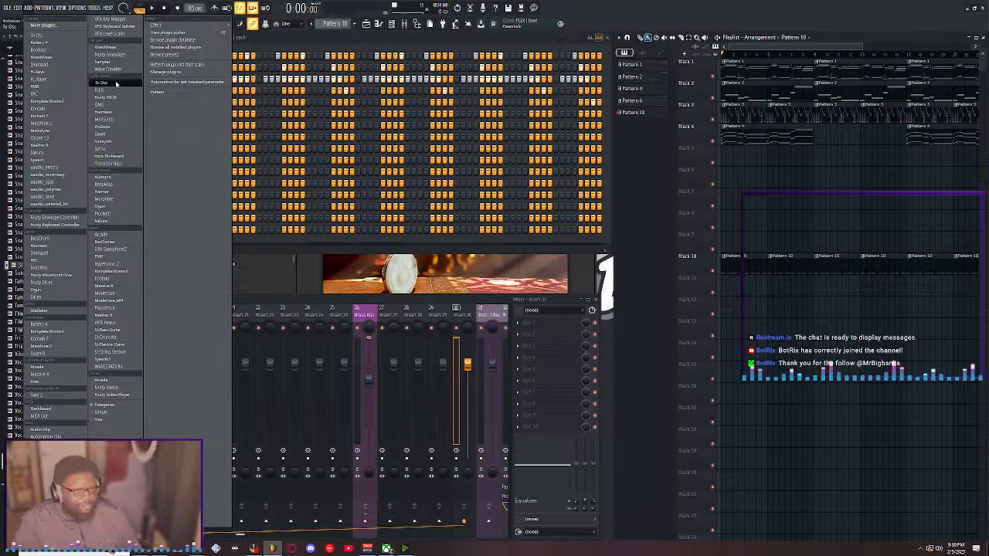
click(116, 83)
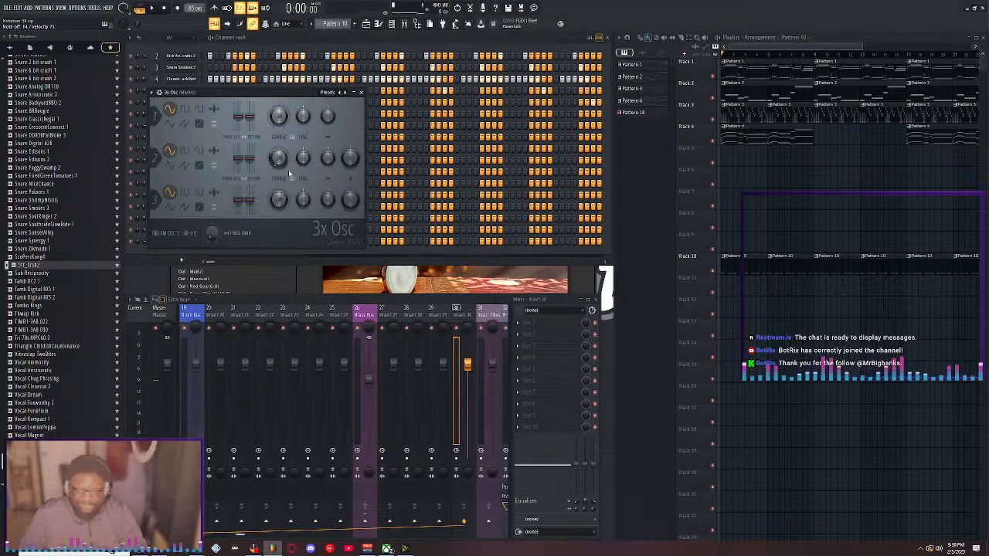
Try notes on the 3x Osc over the playing arrangement, stop playback and close the synth's window
key(space)
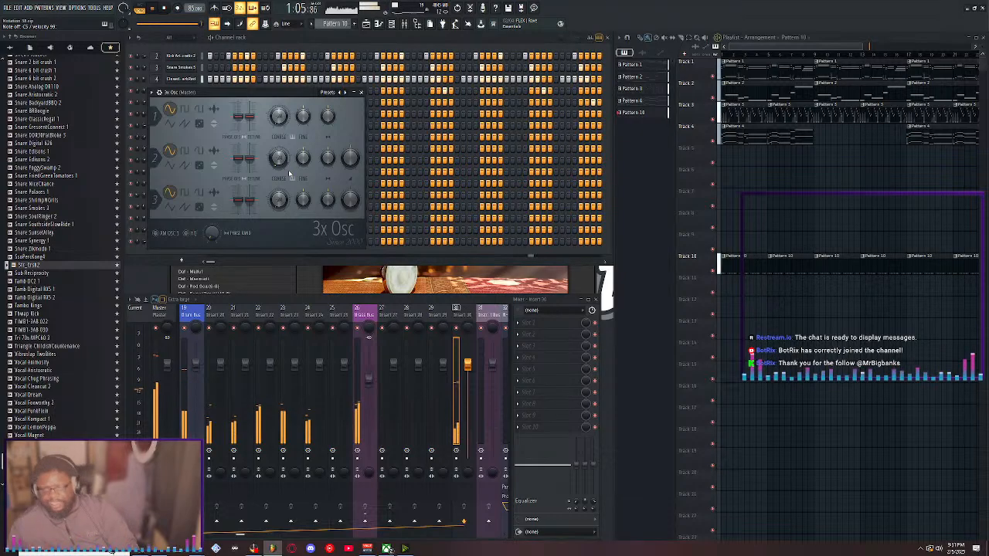
key(space)
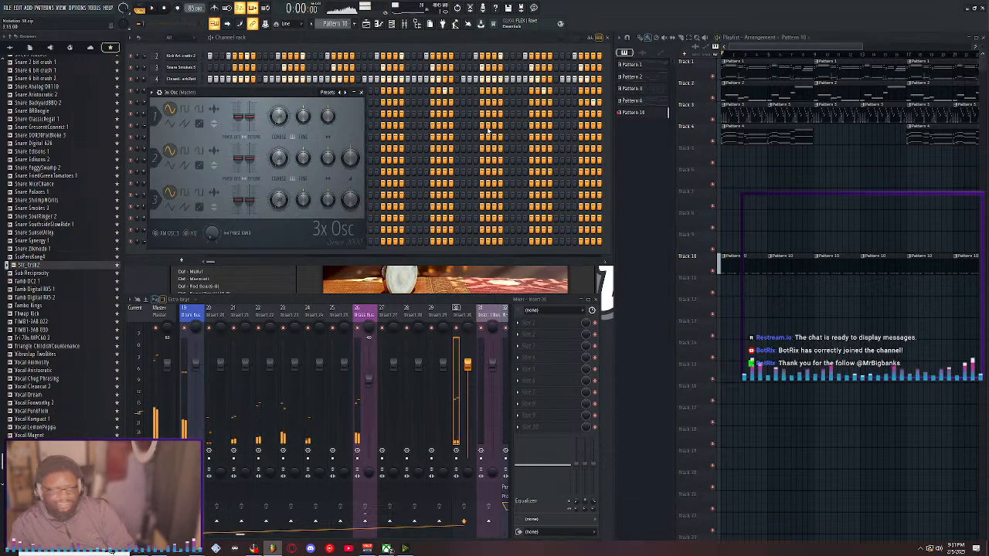
click(360, 93)
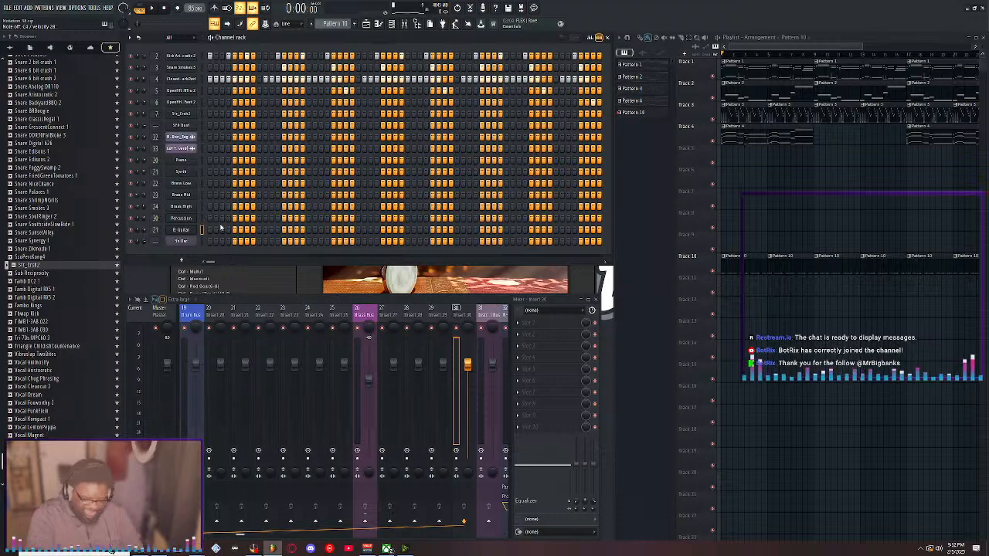
Audition notes on the guitar channel along with the arrangement, and stop playback
key(space)
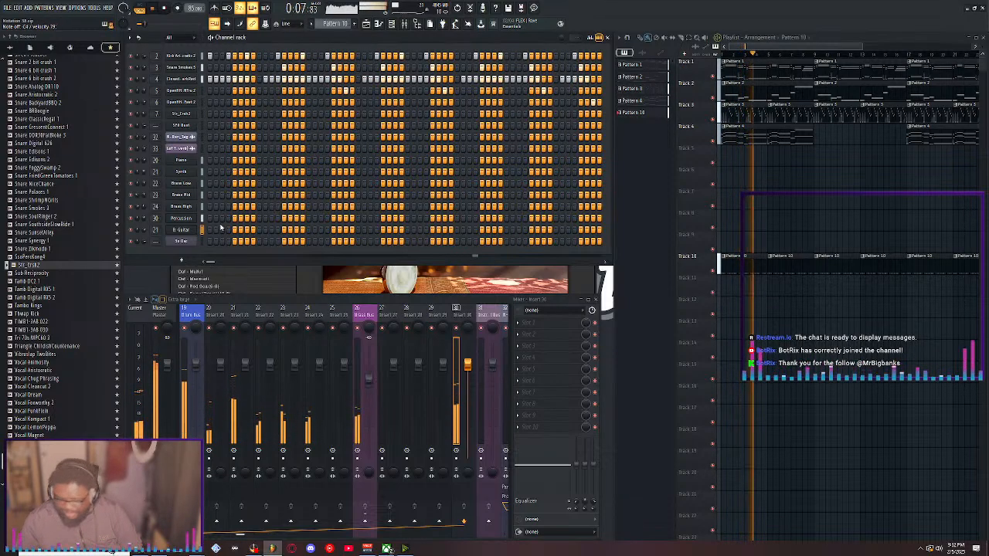
key(space)
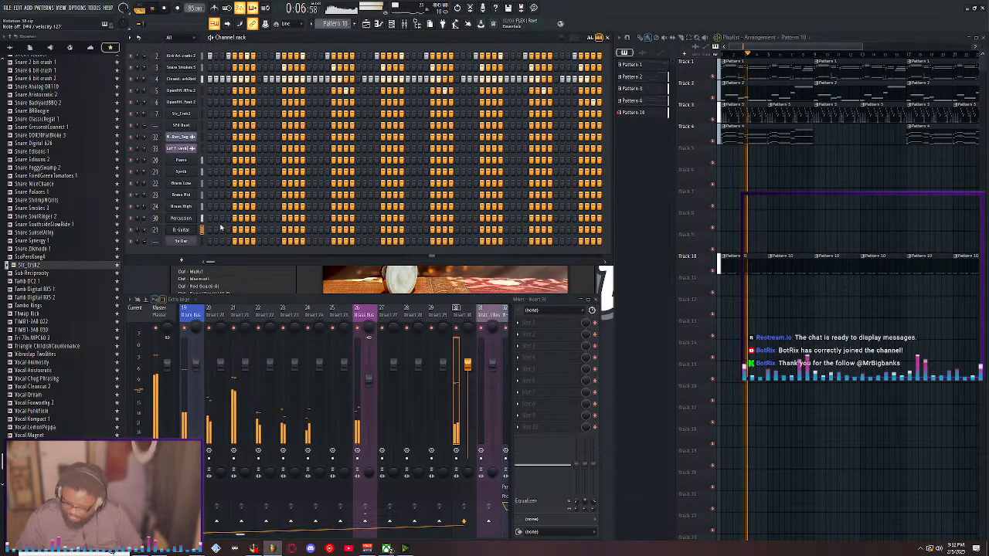
key(space)
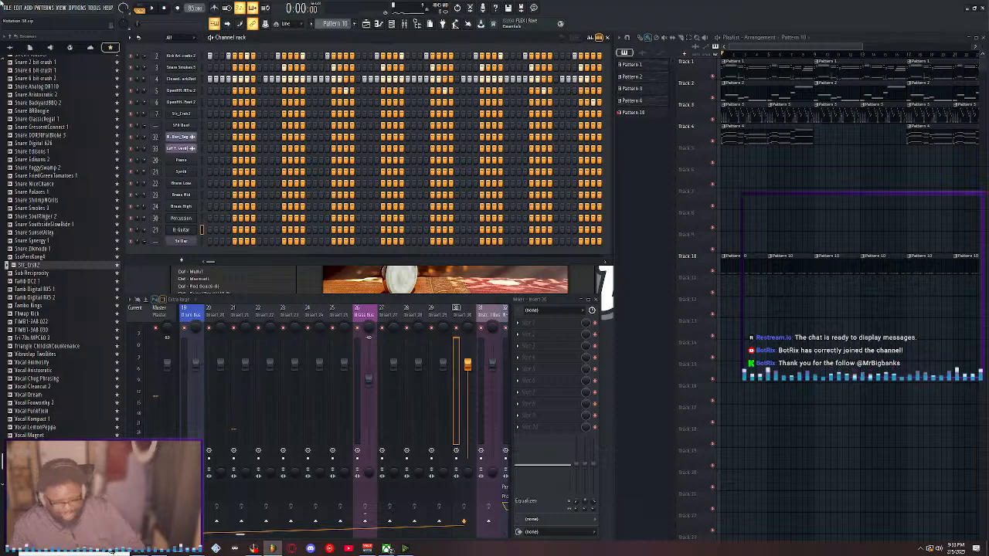
Save the project and play the extended arrangement from the start
click(8, 8)
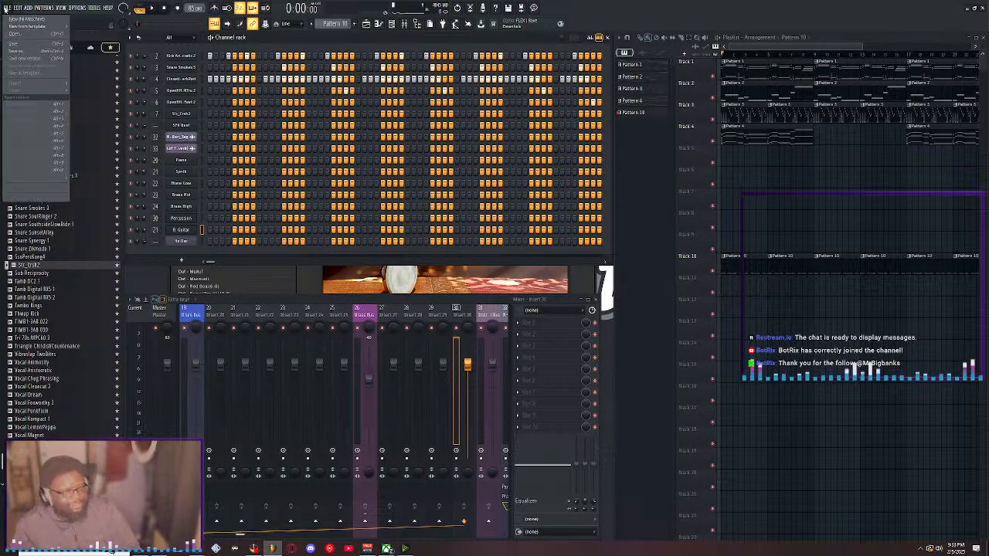
click(21, 43)
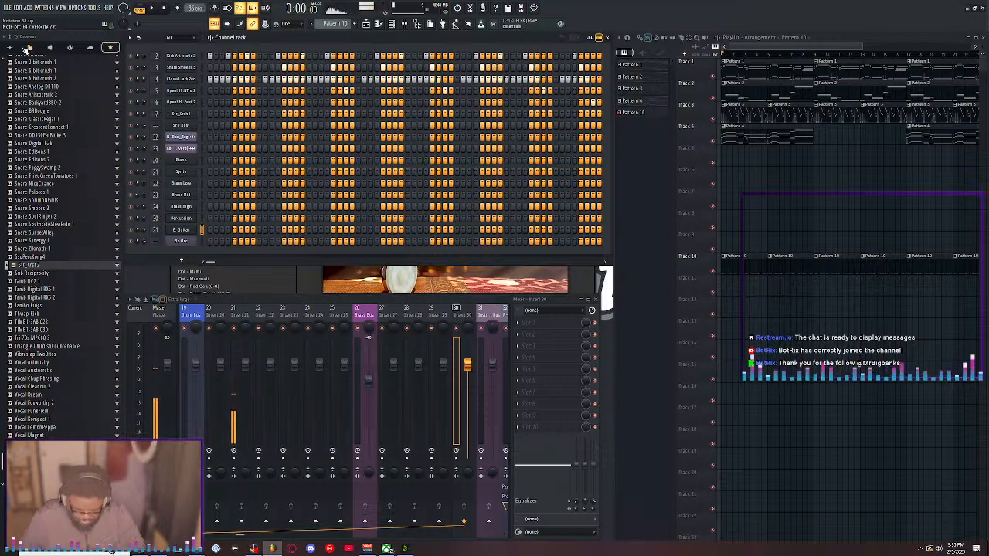
key(space)
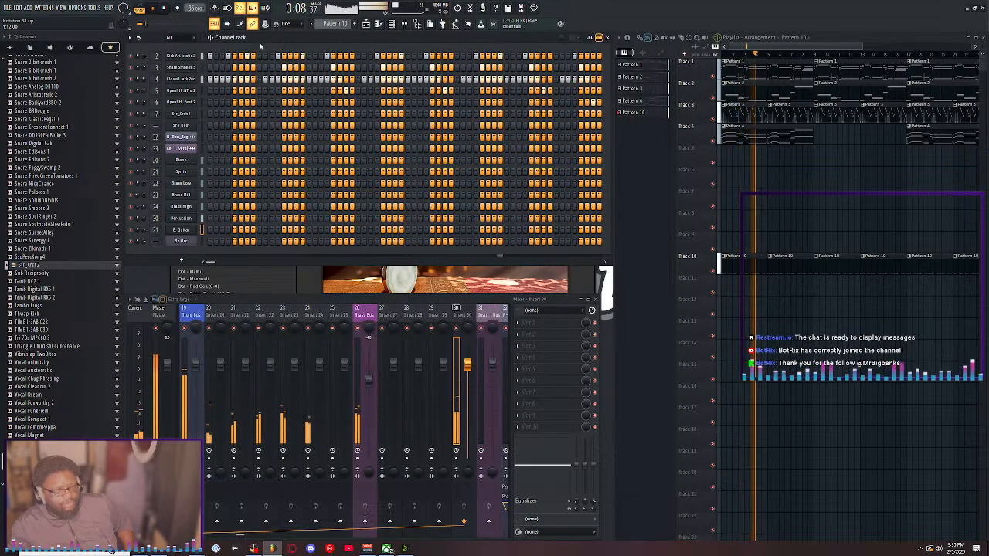
Save the current beat project under its existing file
click(8, 7)
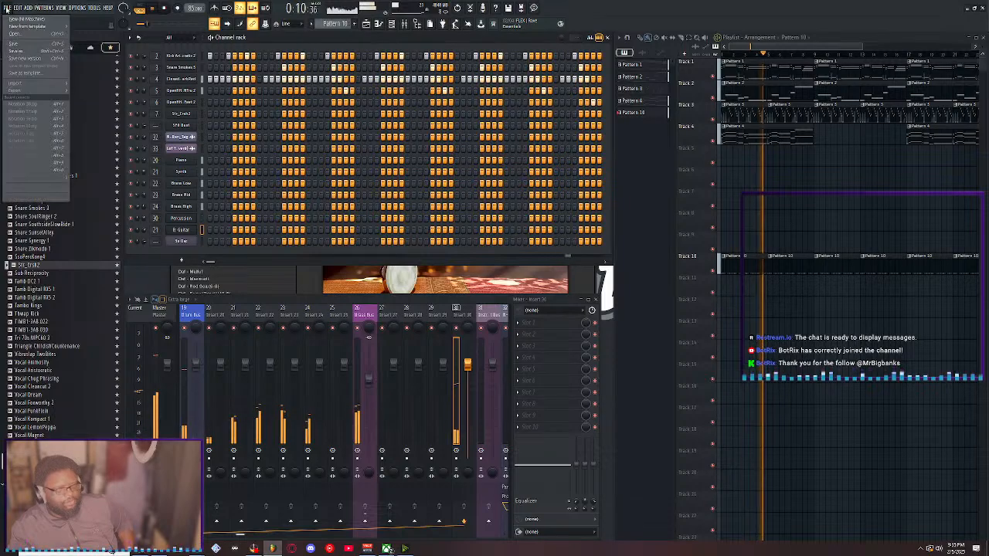
click(24, 46)
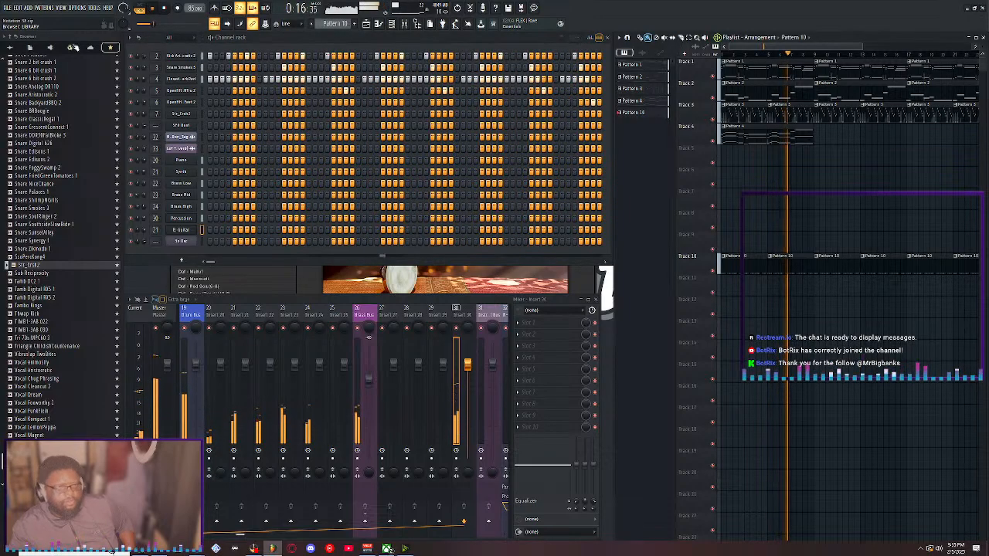
click(8, 7)
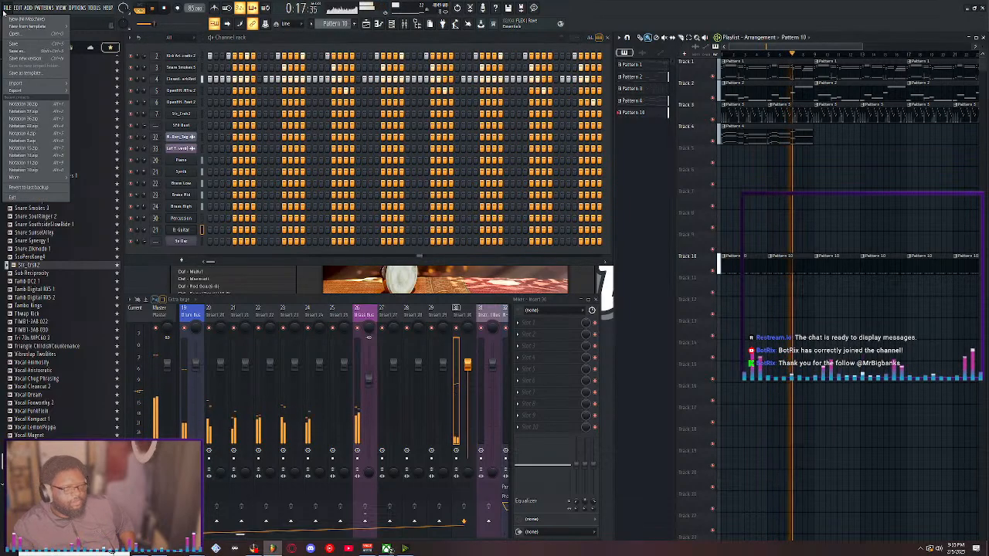
click(28, 44)
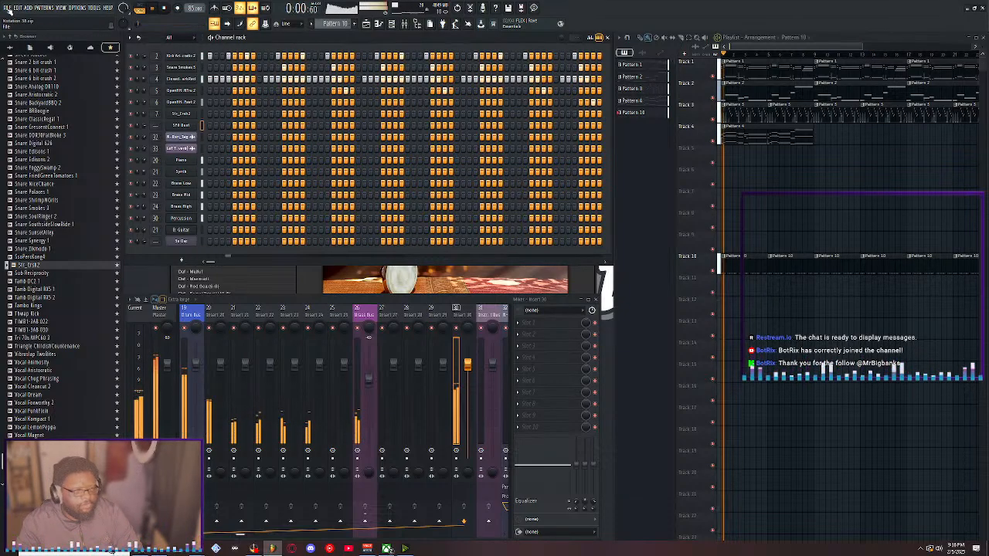
click(8, 7)
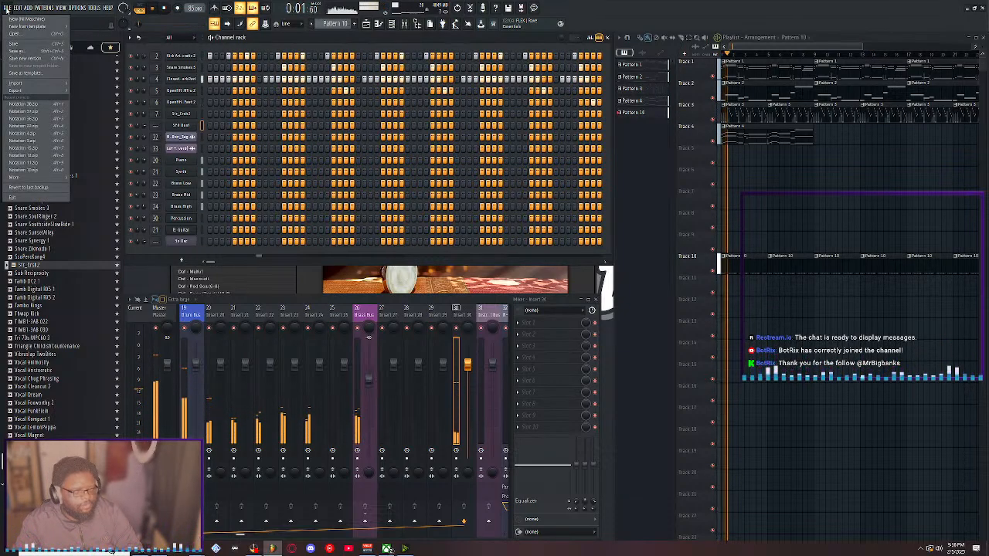
click(25, 45)
Start a new project from the NI Maschine template and close the Maschine 2 plugin window
click(10, 8)
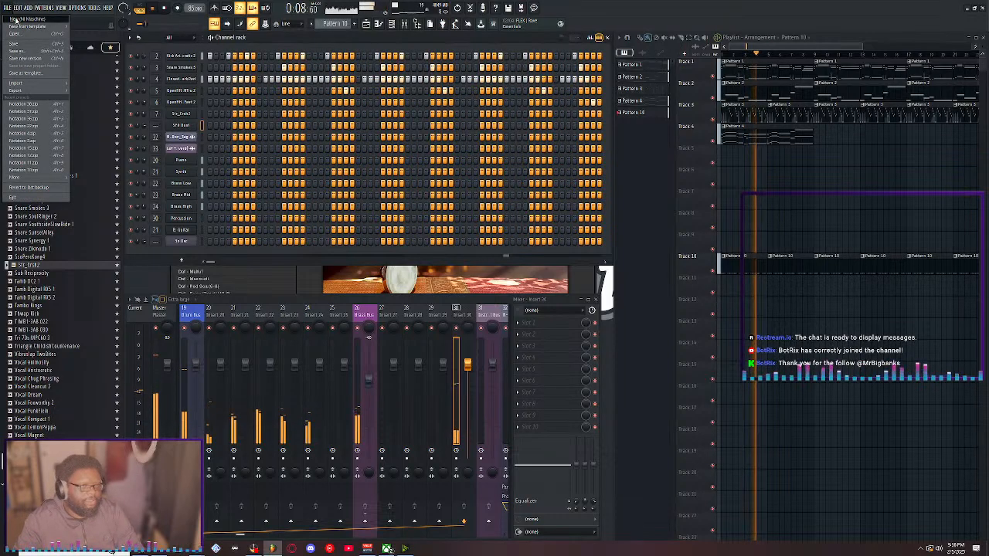
click(18, 17)
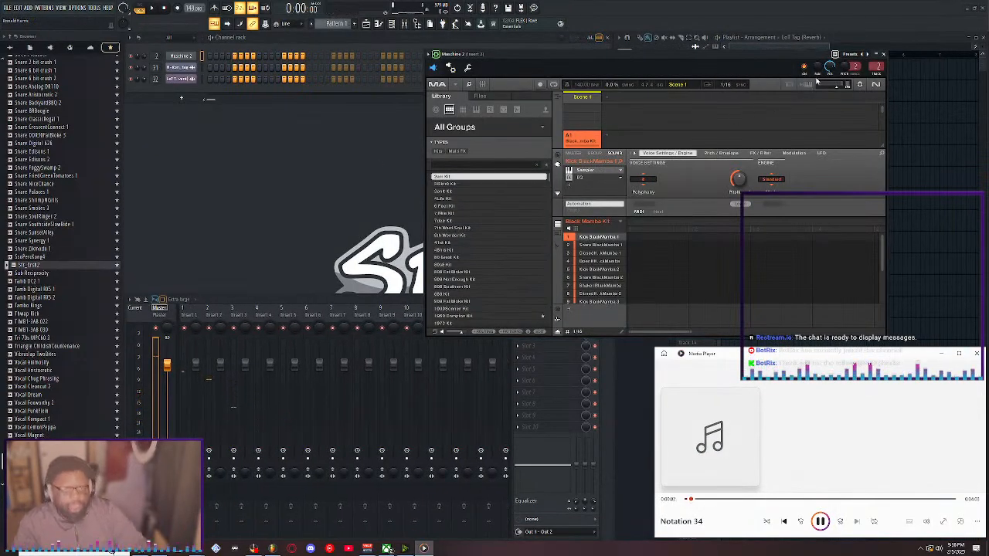
drag(660, 66, 495, 79)
click(720, 66)
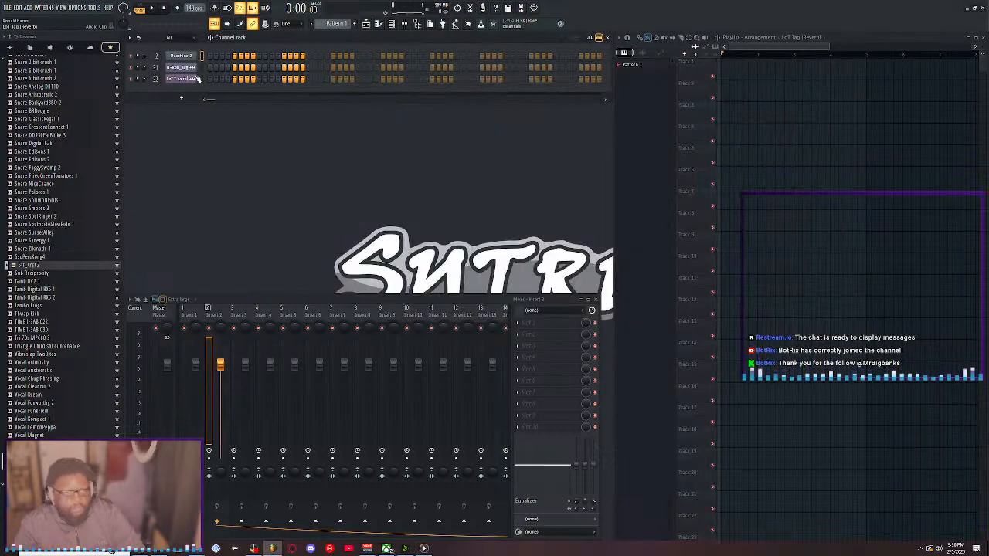
Delete the Maschine 2 channel from the new project's channel rack
right_click(184, 57)
click(232, 139)
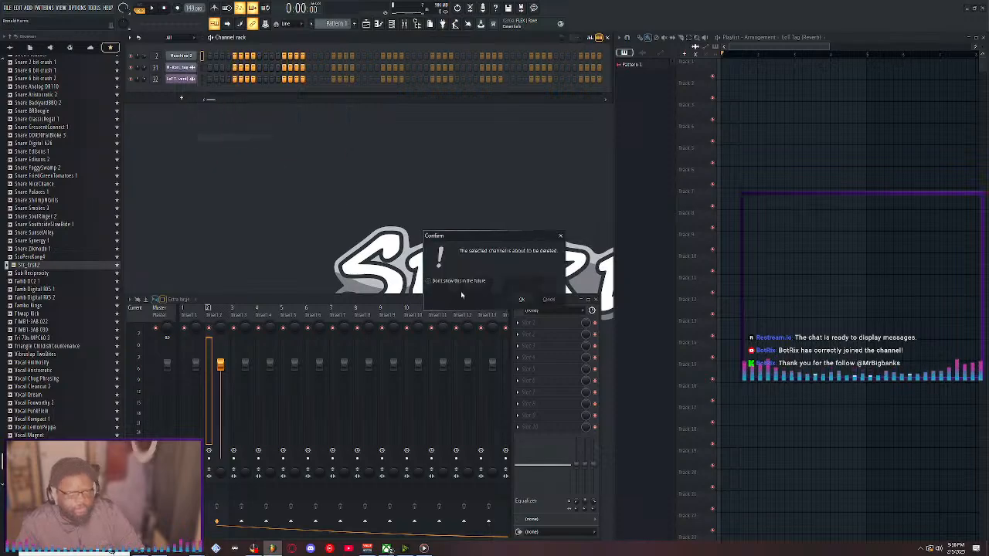
click(523, 300)
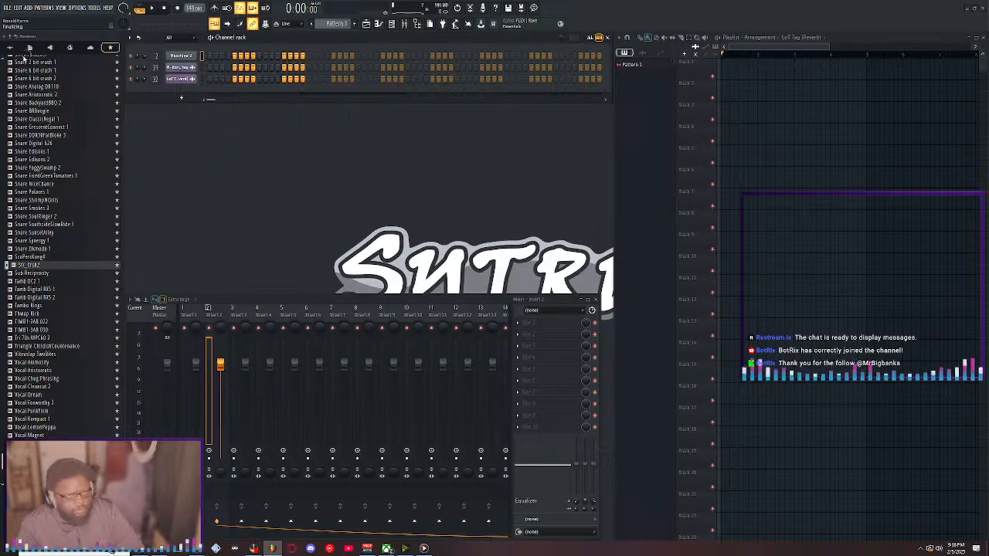
Add a Komplete Kontrol channel and narrow its instrument library to Ignition Keys
click(27, 8)
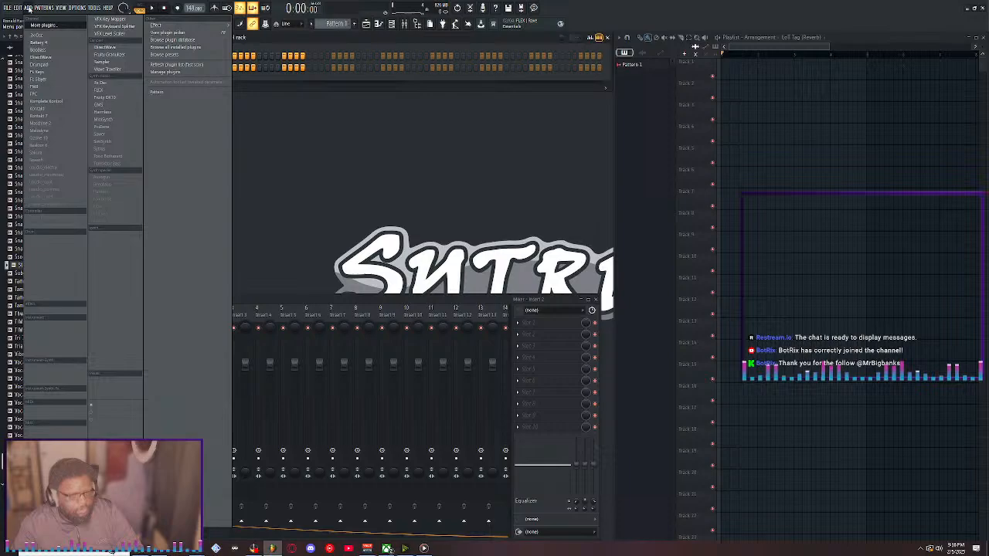
click(73, 104)
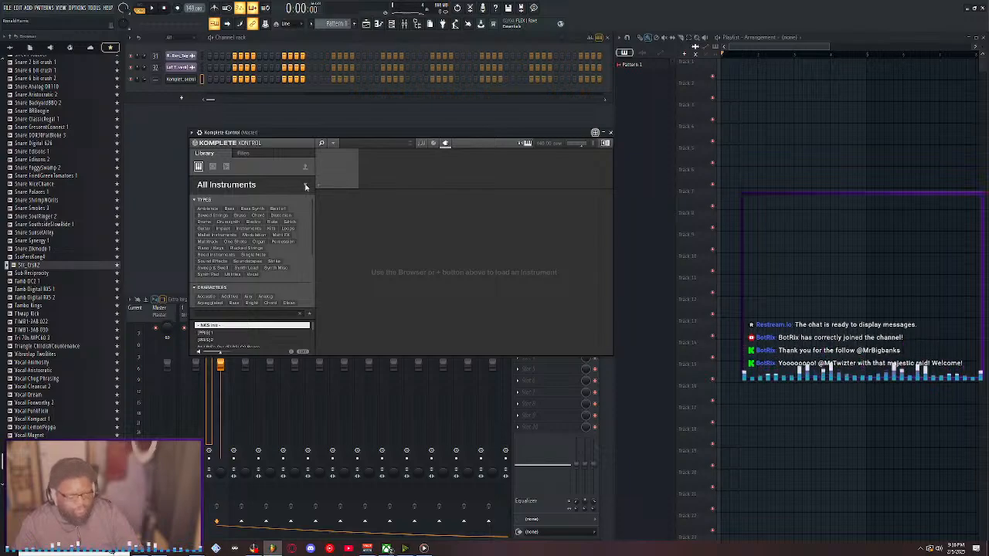
click(306, 187)
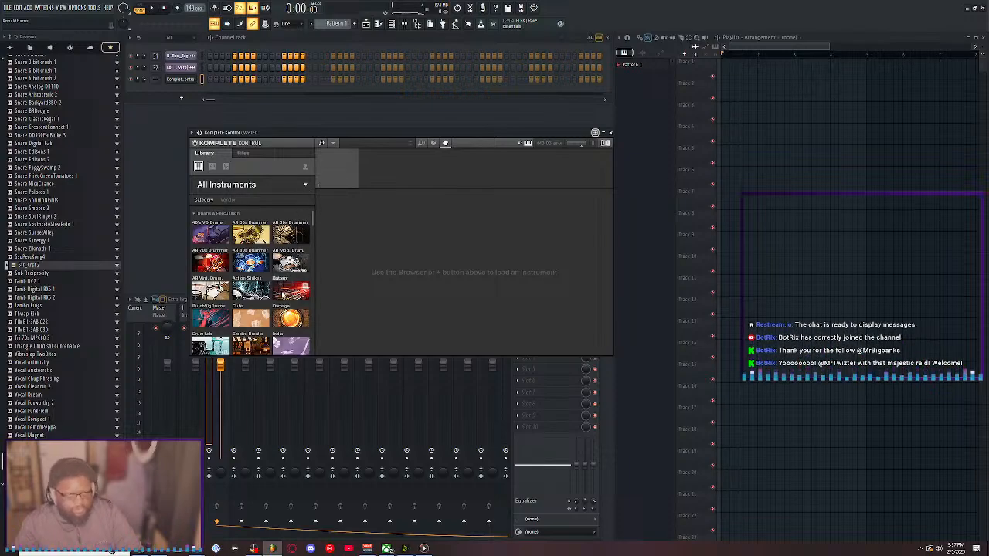
scroll(282, 323, down, 4)
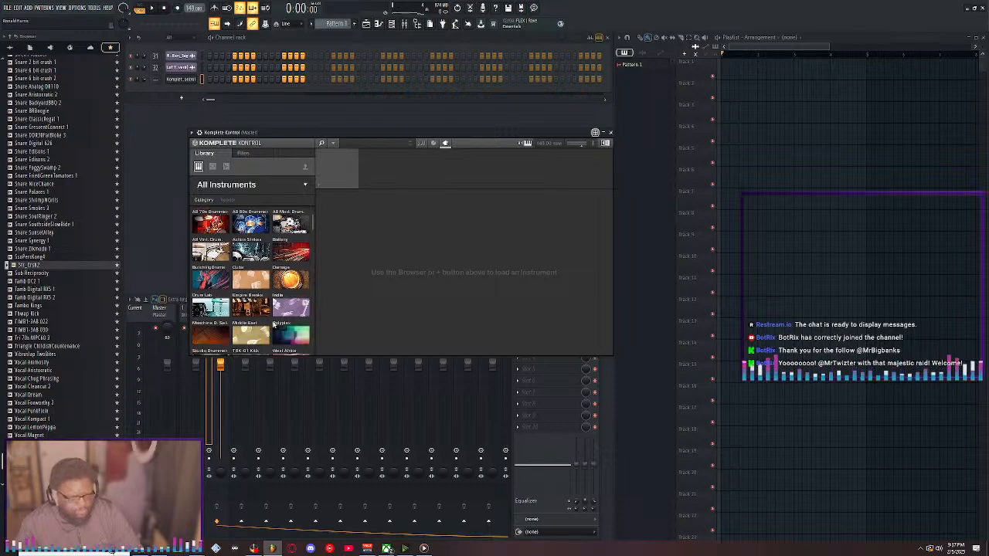
scroll(259, 331, up, 10)
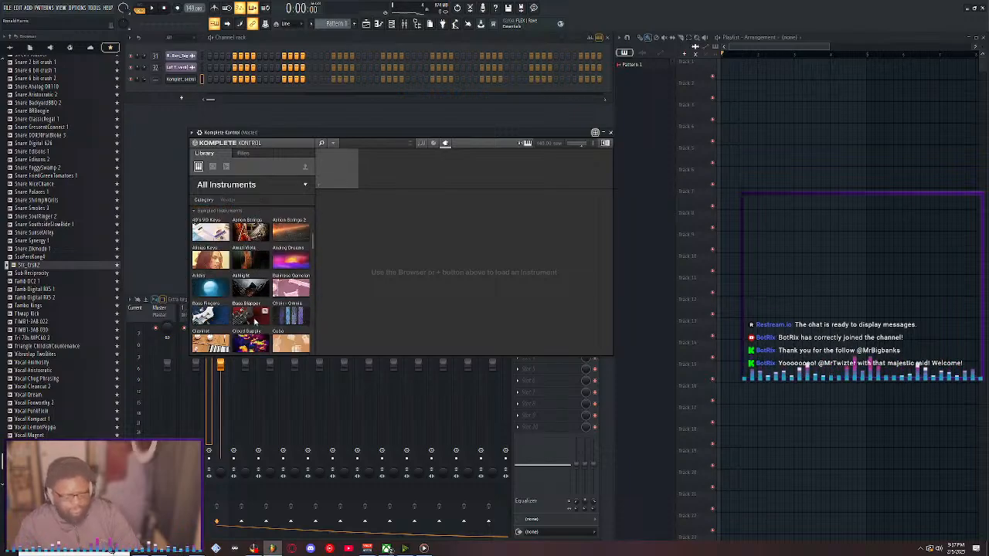
scroll(255, 323, down, 3)
scroll(249, 313, down, 3)
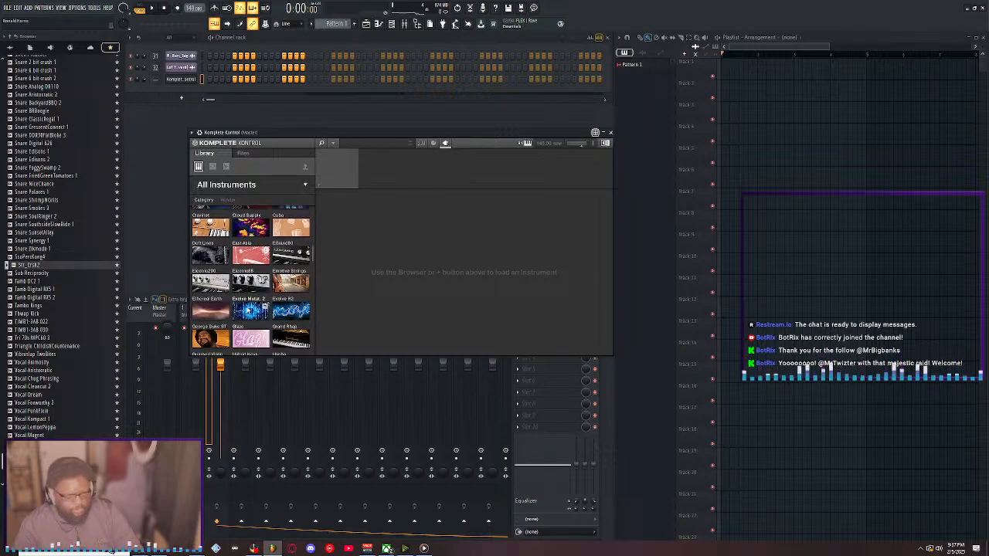
scroll(248, 292, down, 3)
scroll(248, 292, down, 3)
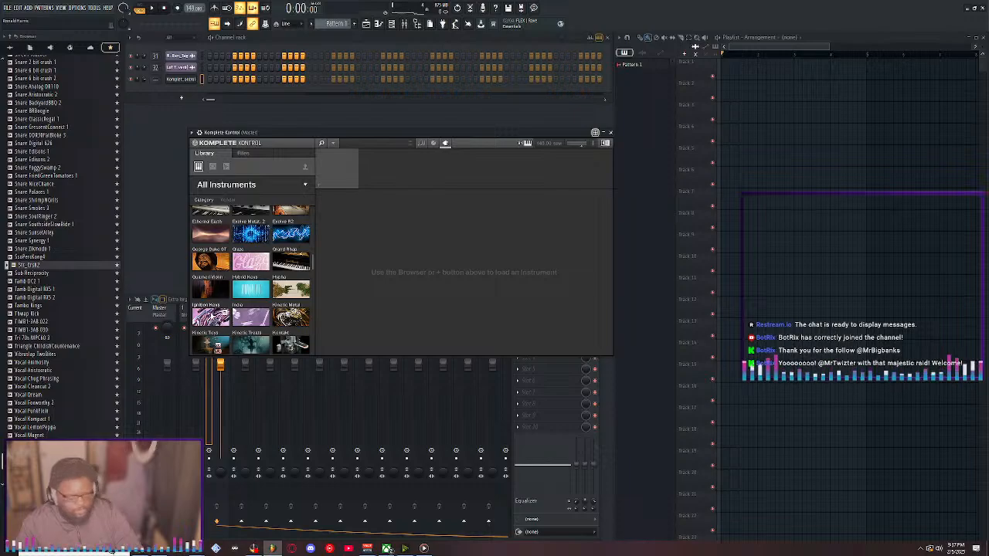
click(214, 318)
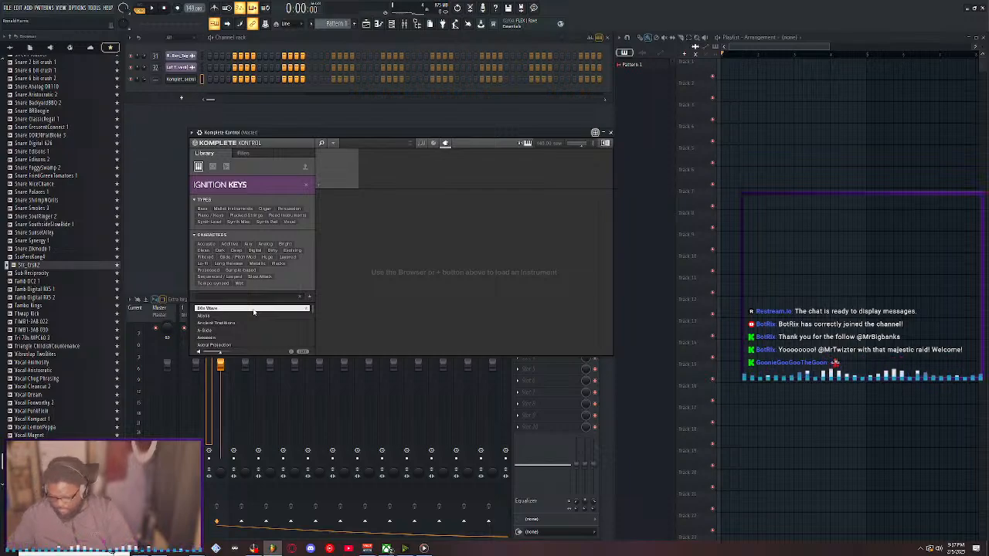
Audition the first Ignition Keys presets and load Ancient Traditions
key(Down)
key(Down)
key(Down)
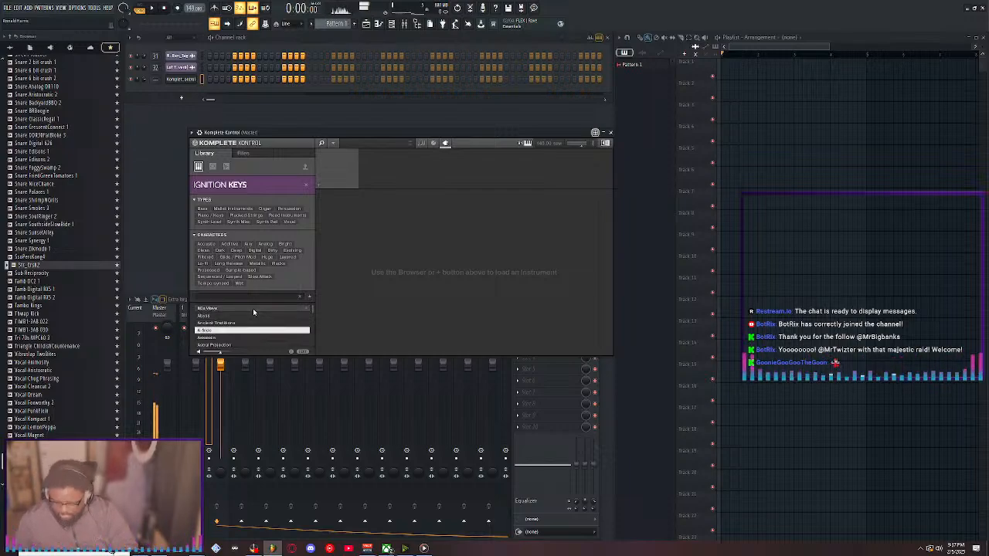
key(Up)
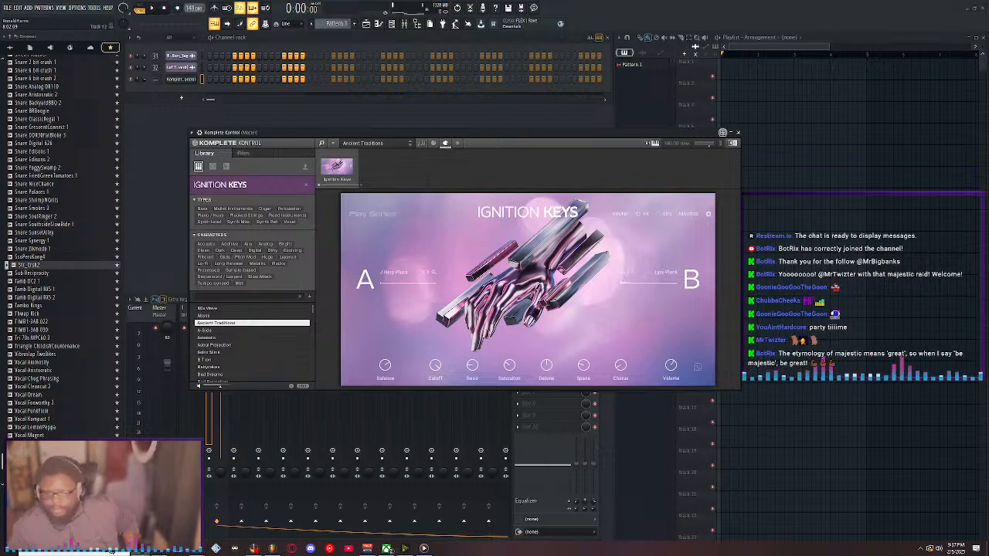
Switch to Media Player, pause the Notation 34 track and close the player
click(423, 549)
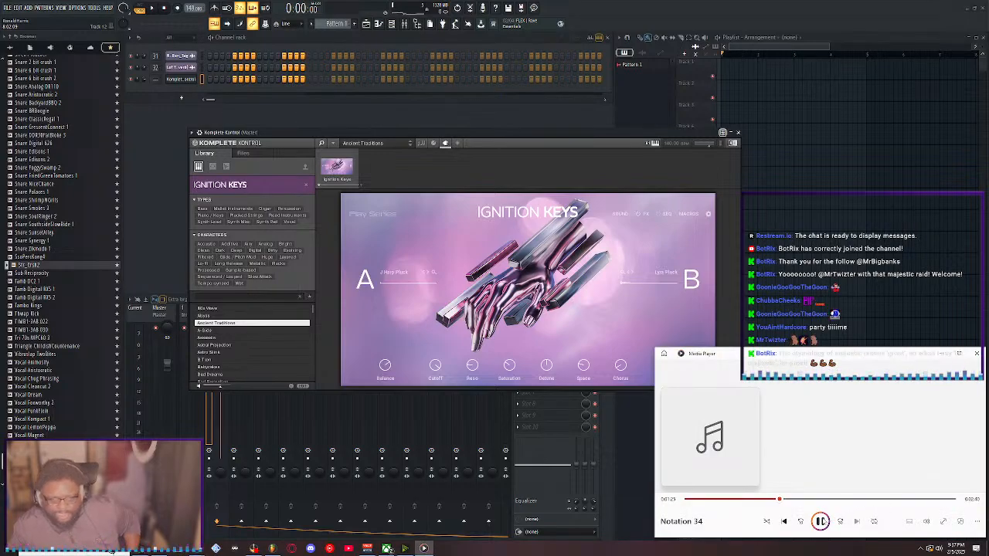
click(823, 520)
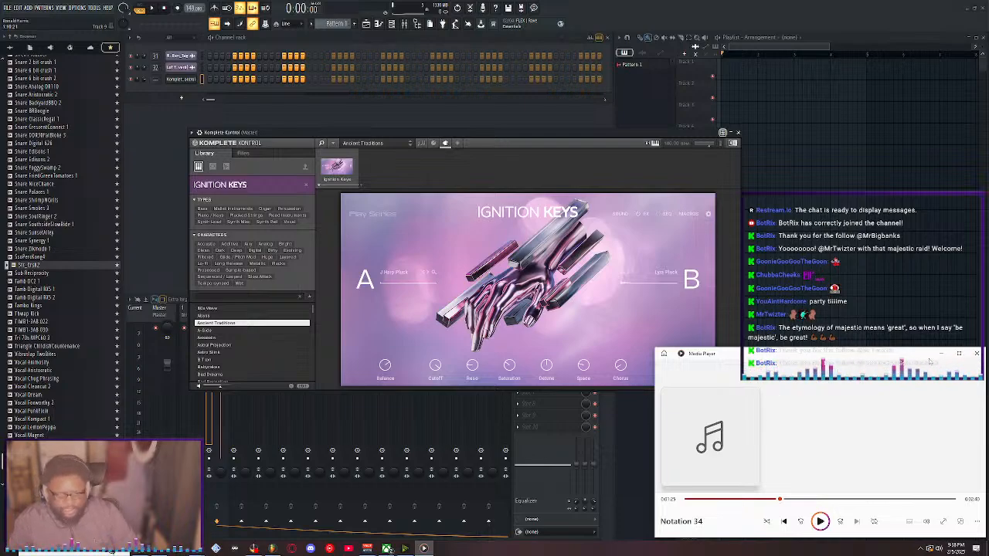
click(975, 354)
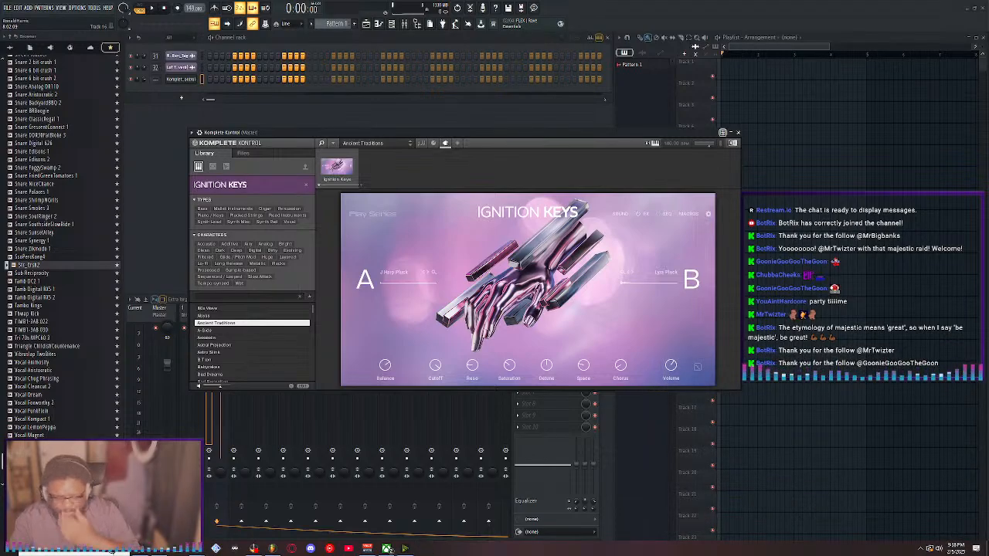
Reopen the most recent Notation project and bring up the bass guitar channel's Komplete Kontrol window
click(7, 7)
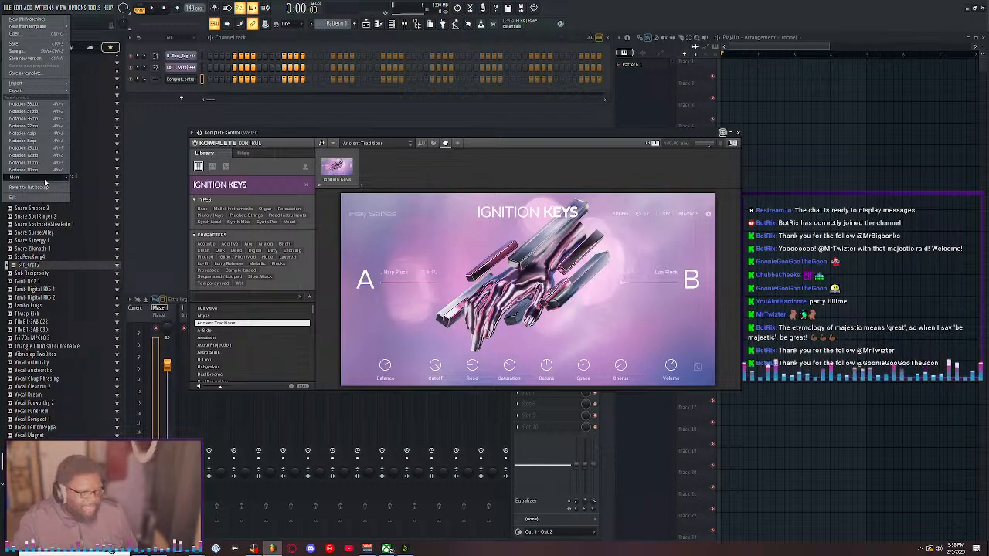
mouse_move(44, 177)
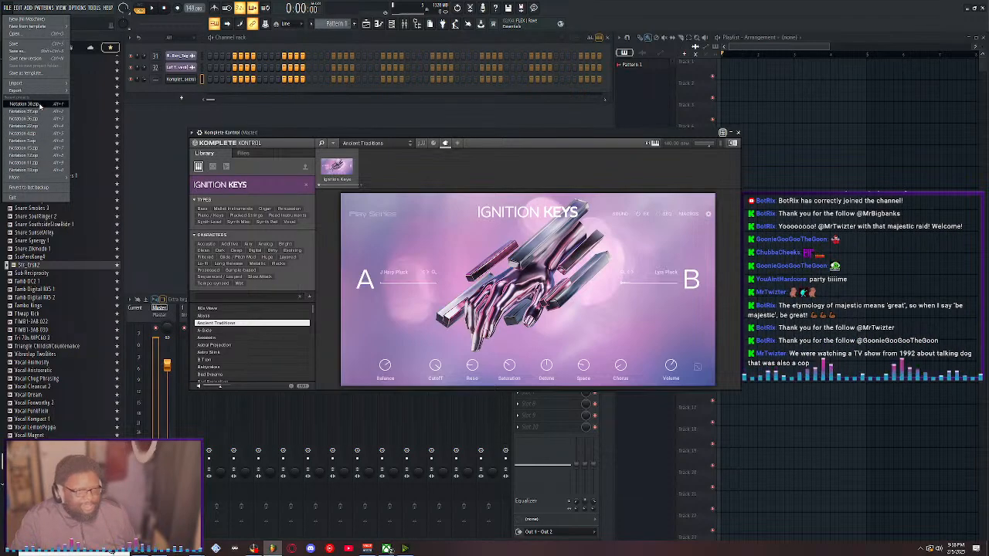
click(38, 104)
click(499, 288)
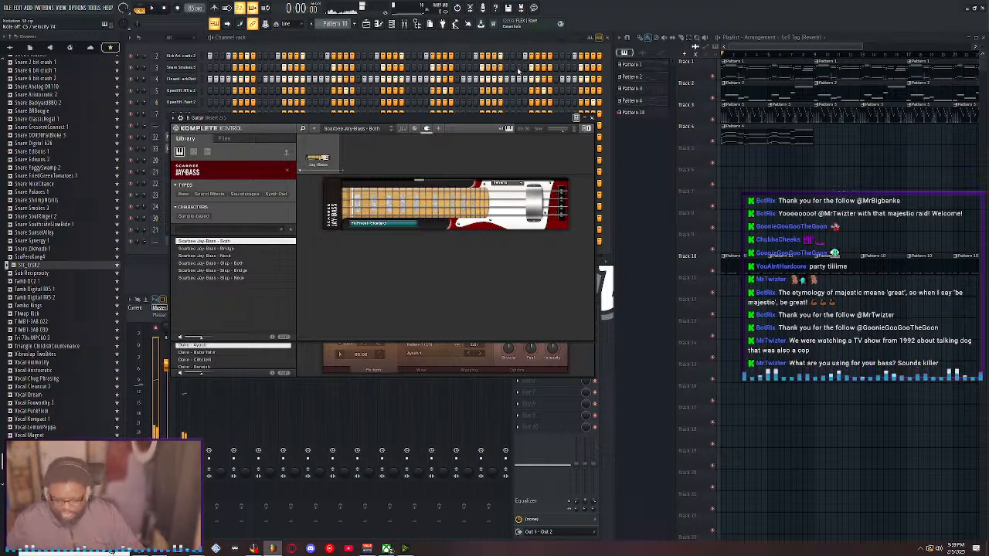
click(449, 43)
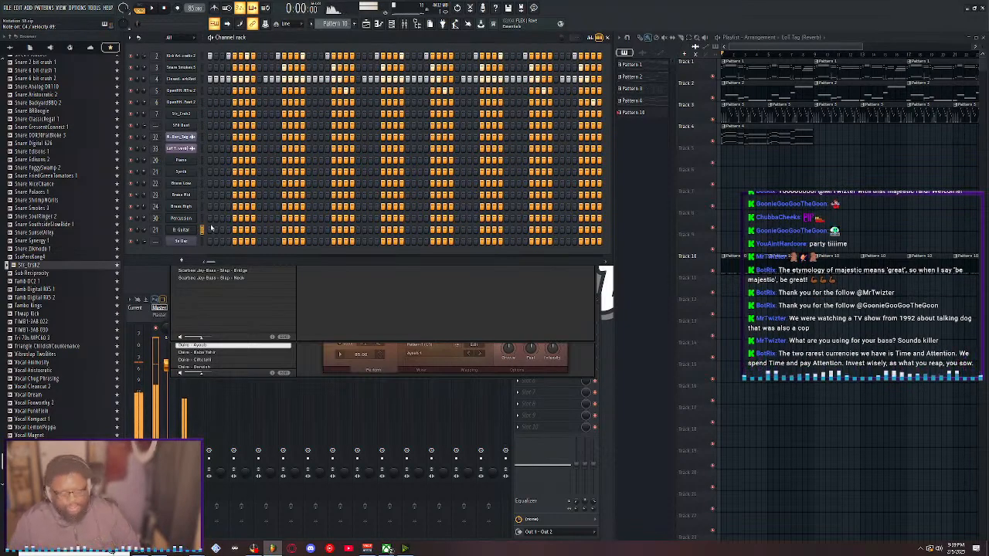
click(329, 316)
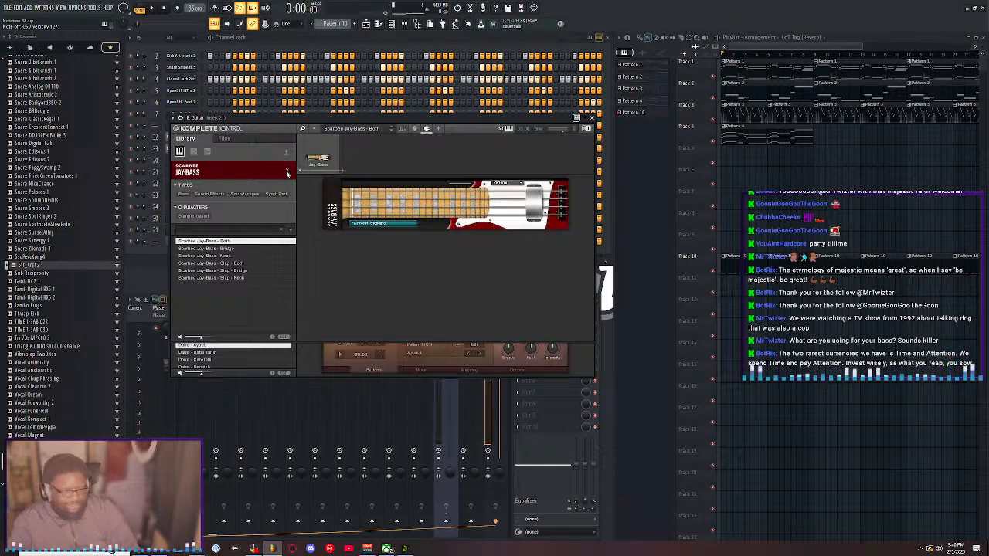
Load the Bridge Pure DI preset of the Scarbee Rickenbacker Bass in the bass guitar channel's Komplete Kontrol
click(286, 172)
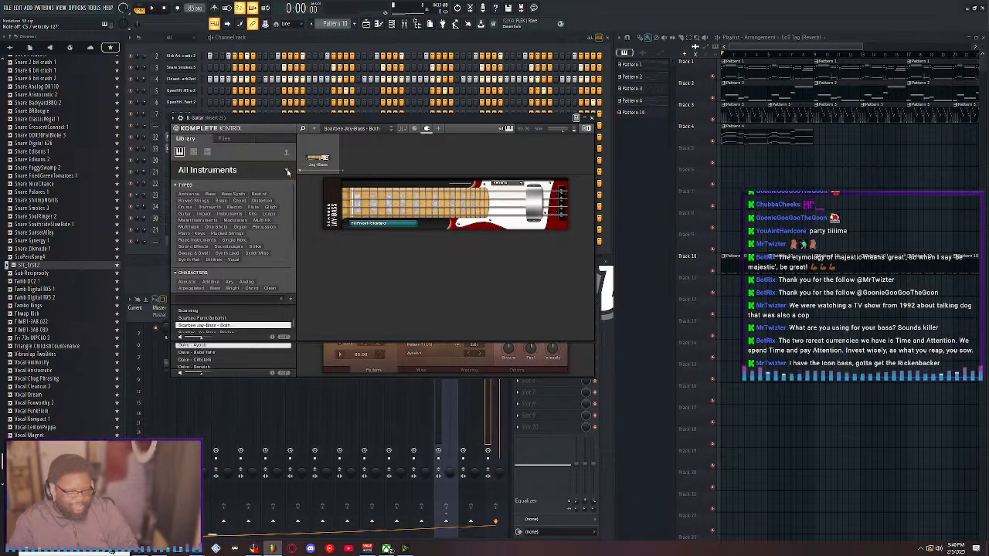
scroll(235, 270, down, 5)
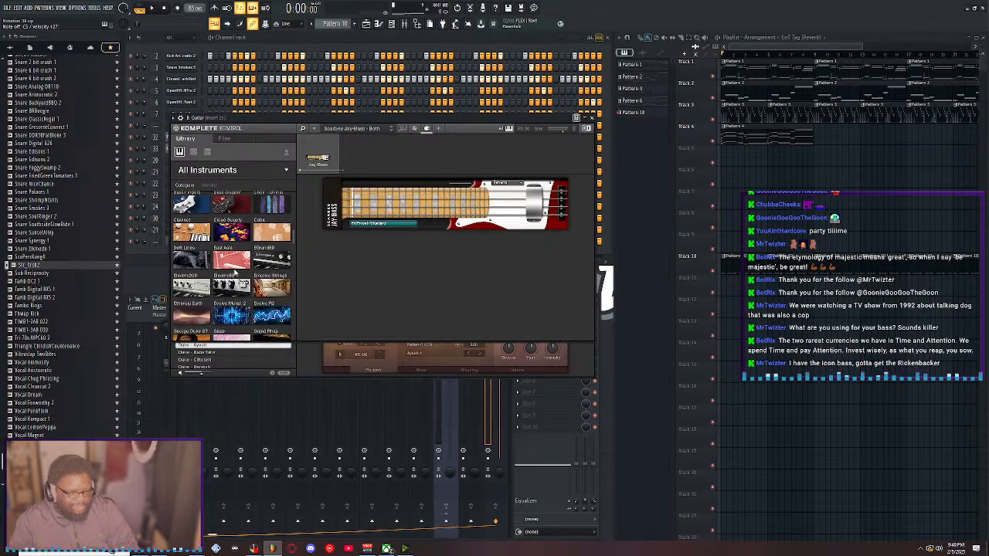
scroll(235, 273, down, 5)
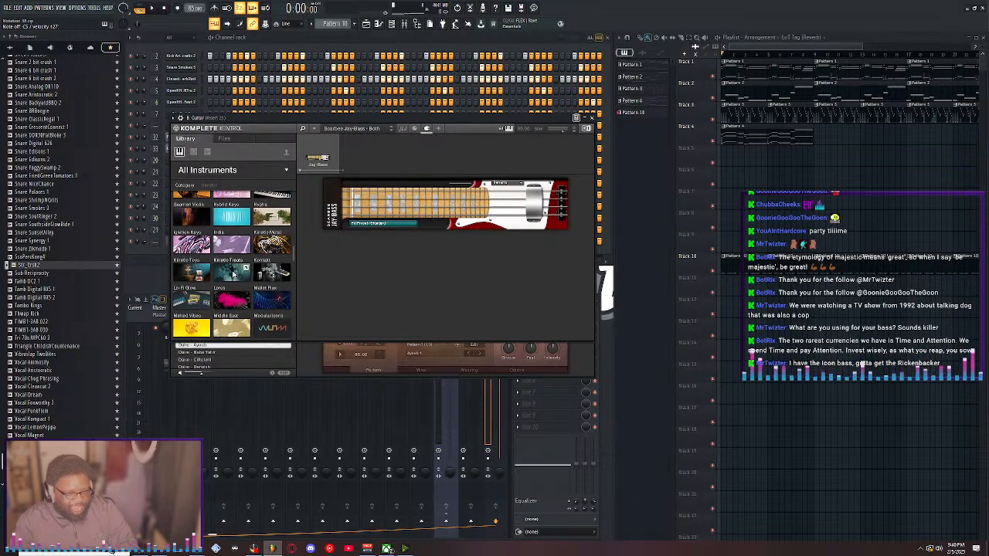
scroll(229, 280, down, 4)
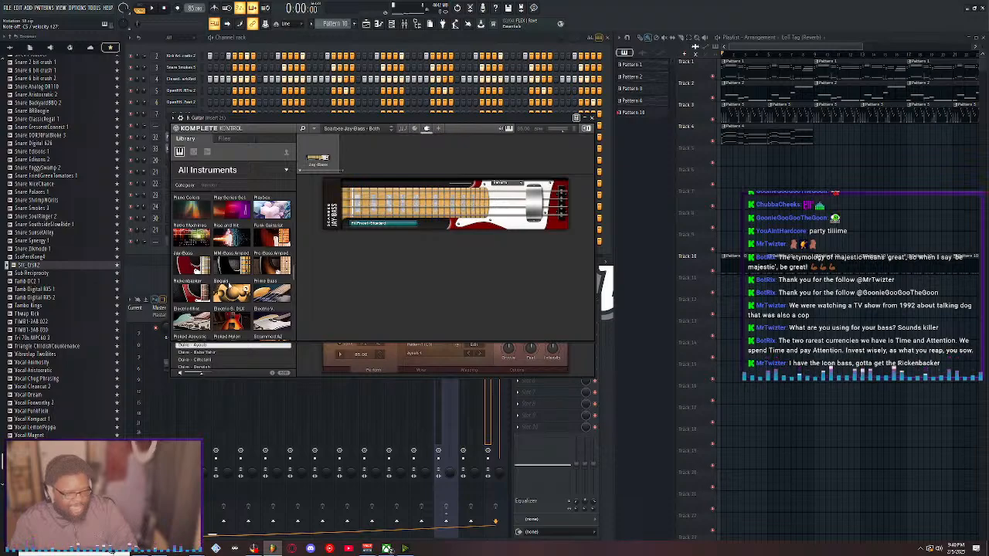
scroll(231, 295, down, 1)
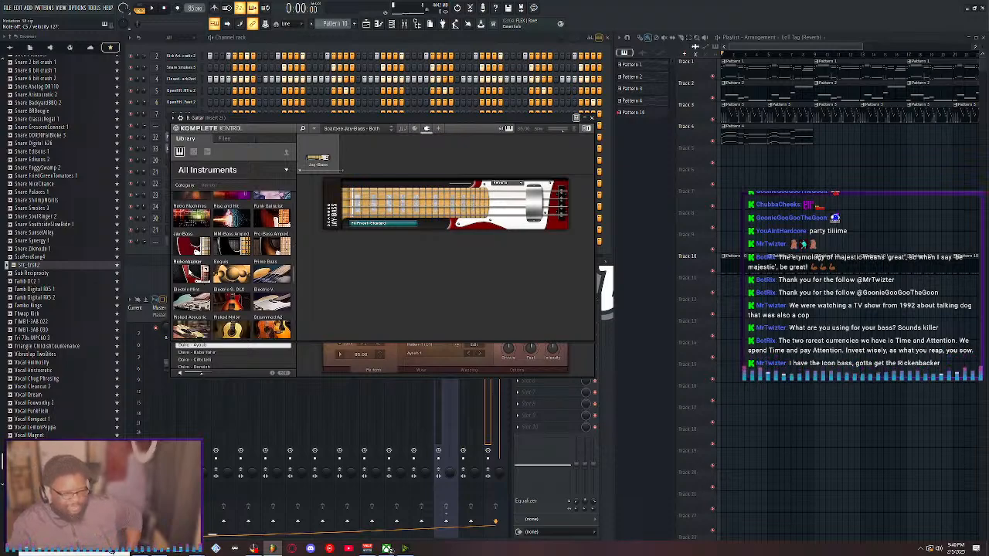
click(192, 275)
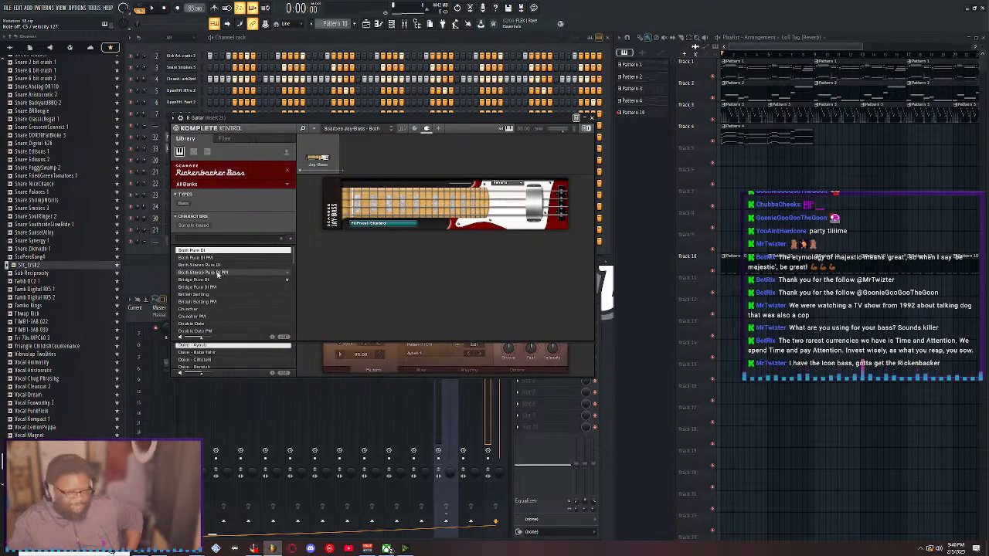
click(210, 279)
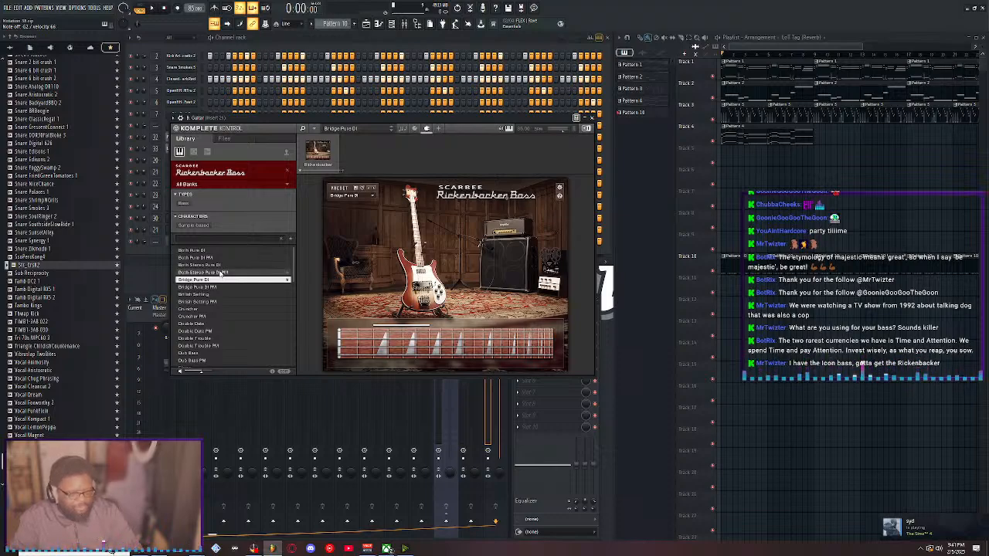
Preview the Both Stereo Pure DI, Both Pure DI PM and British Setting presets of the Rickenbacker Bass
click(220, 272)
click(220, 266)
click(221, 259)
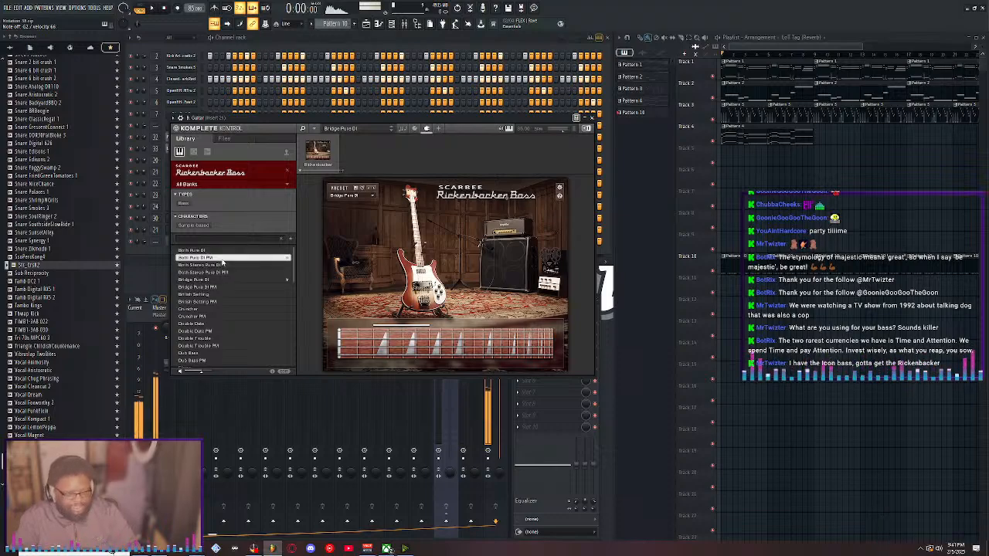
click(218, 294)
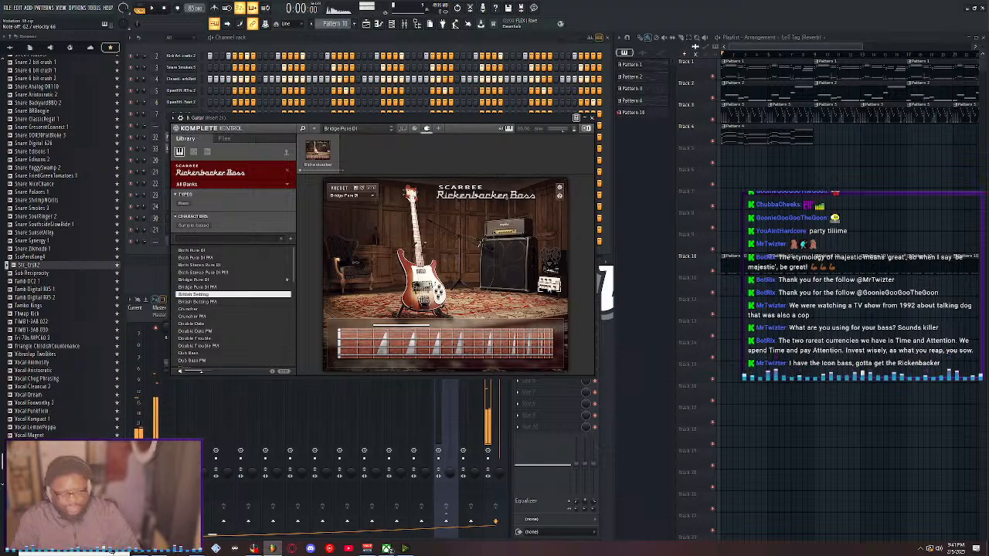
Show the Rickenbacker Bass's tape, cabinet, amplifier and equalizer controls in turn
click(548, 265)
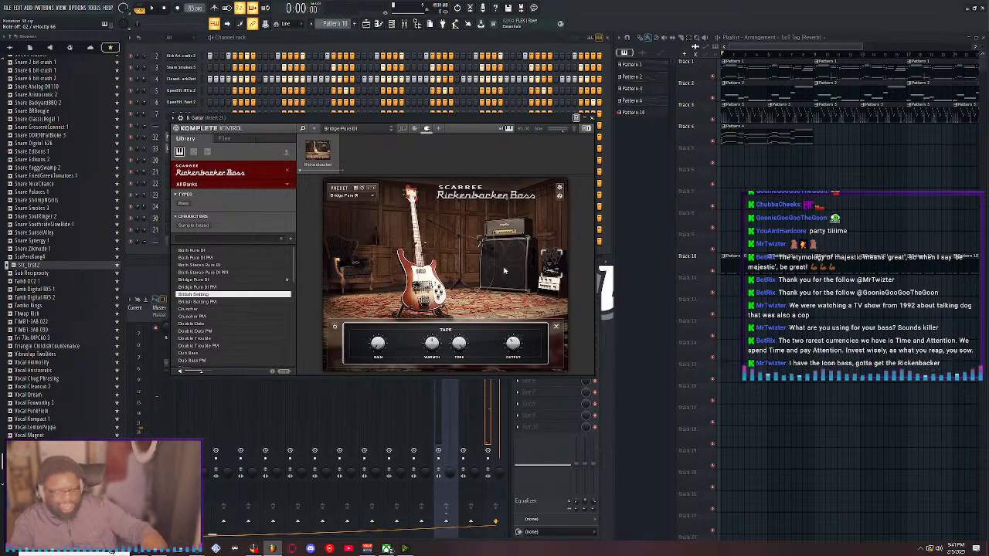
click(505, 271)
click(502, 232)
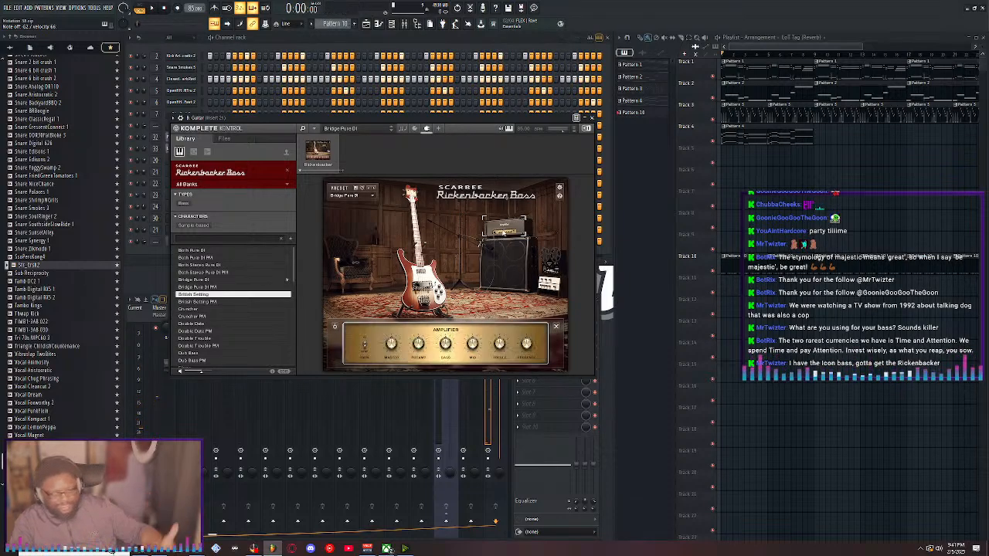
click(353, 263)
click(514, 269)
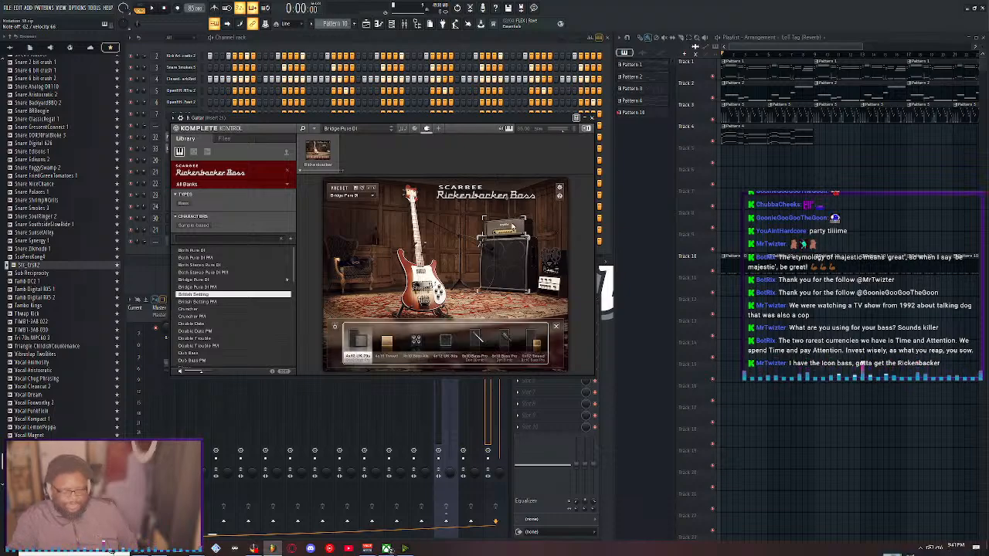
click(549, 275)
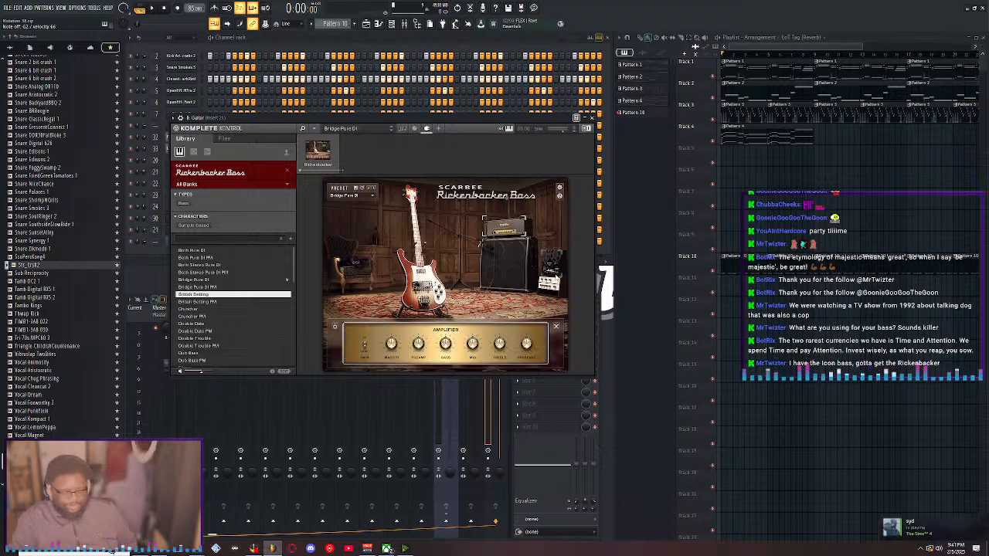
click(553, 292)
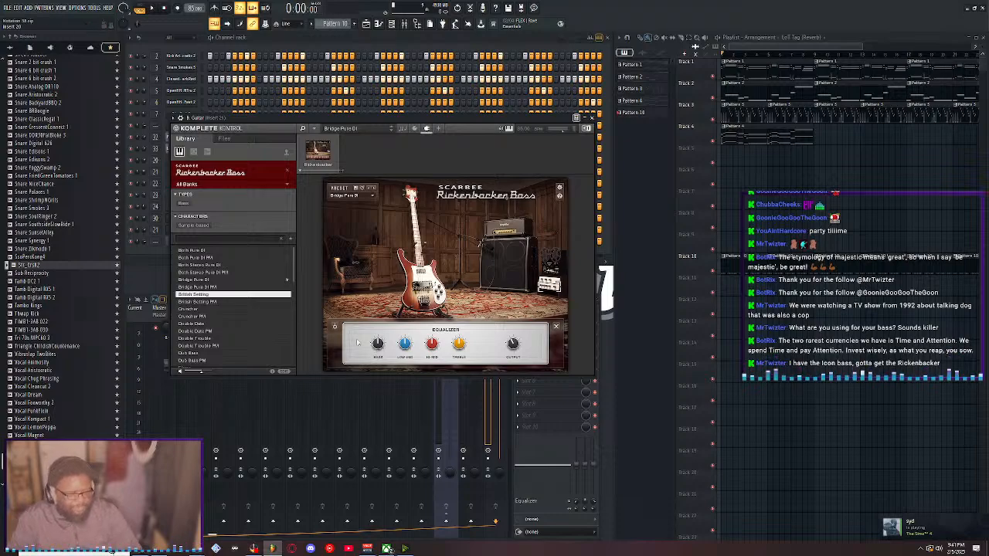
Preview more Rickenbacker Bass presets throughout the list, including Double Date PM, The Call PM, On The Road PM and Neck Pure DI PM
click(223, 333)
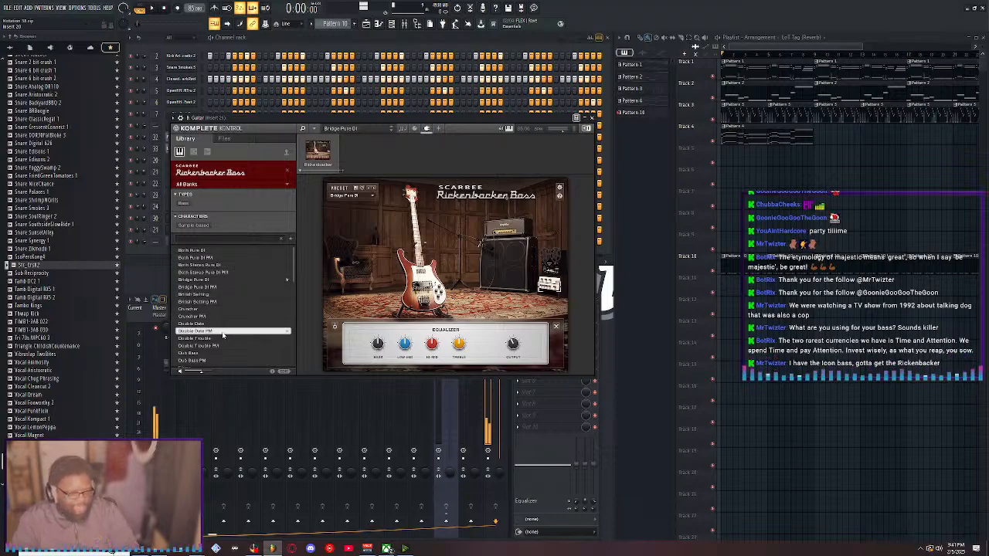
scroll(227, 342, down, 10)
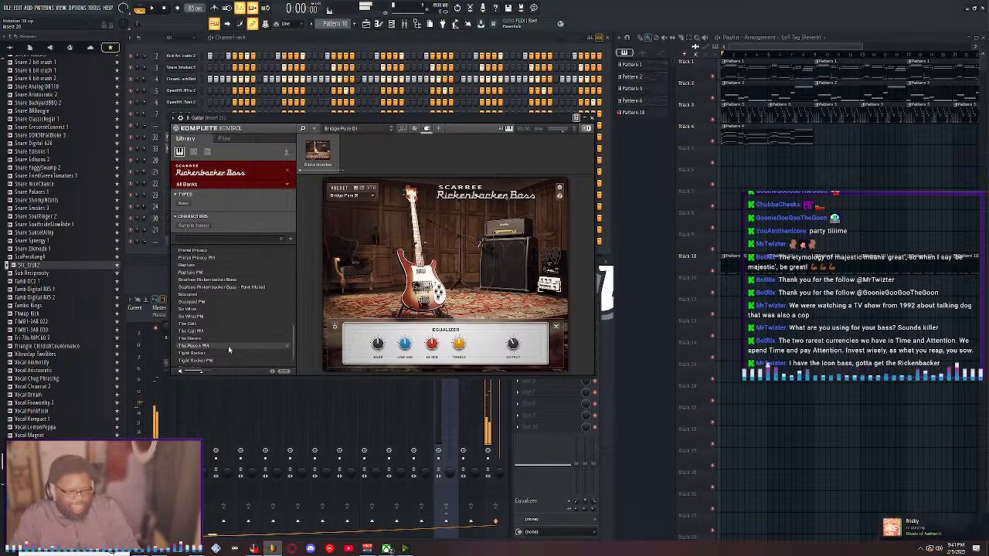
scroll(228, 351, down, 1)
click(230, 347)
click(232, 333)
click(231, 318)
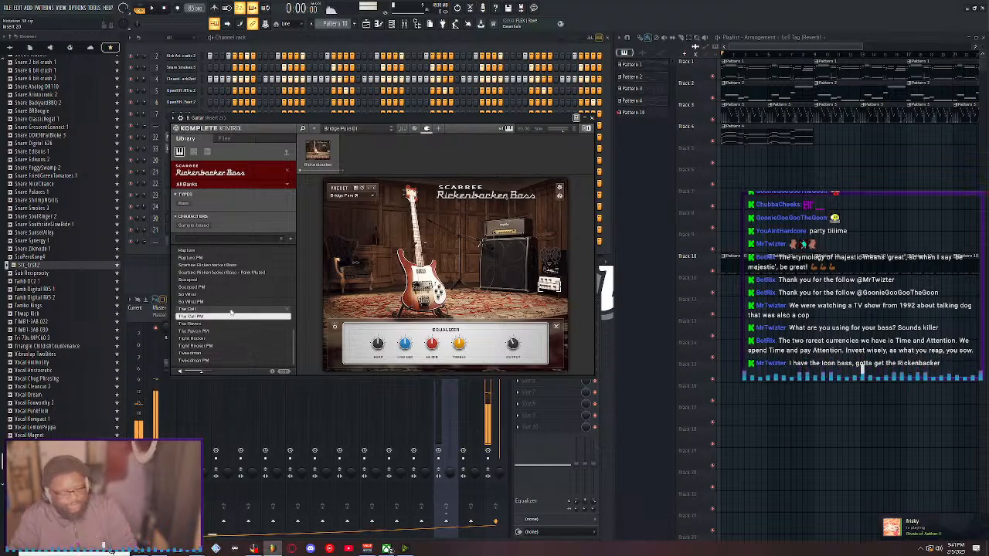
click(230, 303)
scroll(229, 302, up, 3)
click(228, 302)
scroll(227, 303, up, 1)
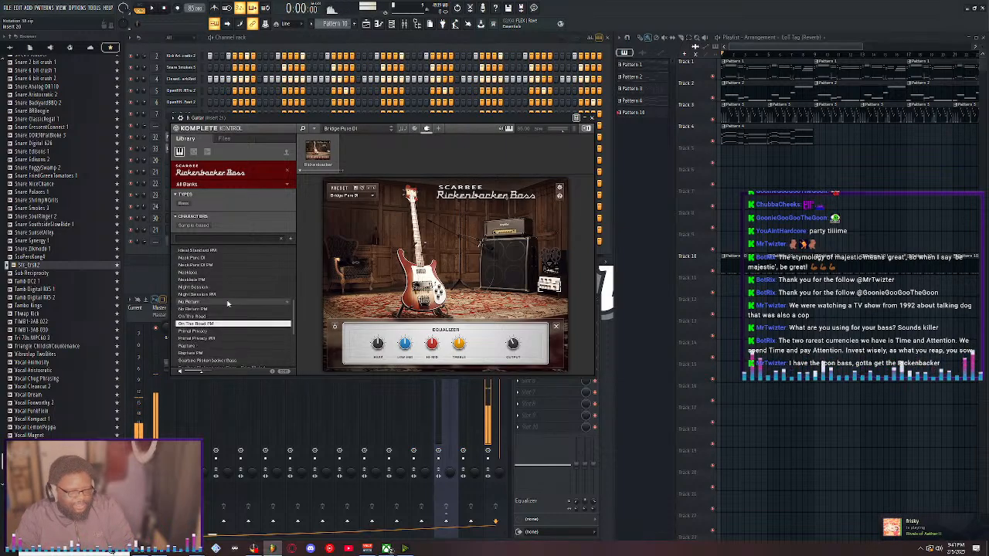
click(228, 303)
scroll(228, 304, up, 2)
click(228, 302)
scroll(228, 304, up, 2)
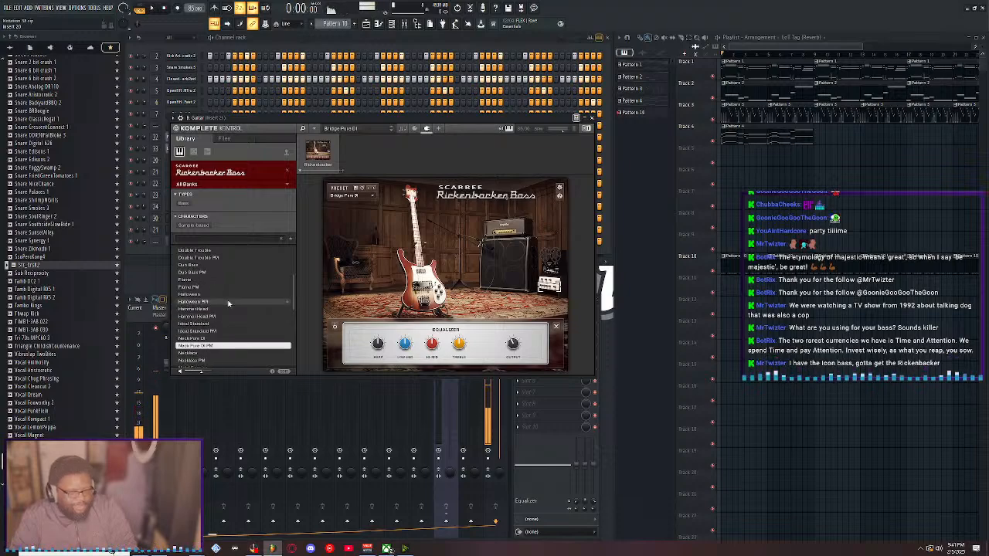
Load the British Setting preset, preview the stereo DI presets and load Both Pure DI
scroll(228, 303, up, 4)
click(221, 295)
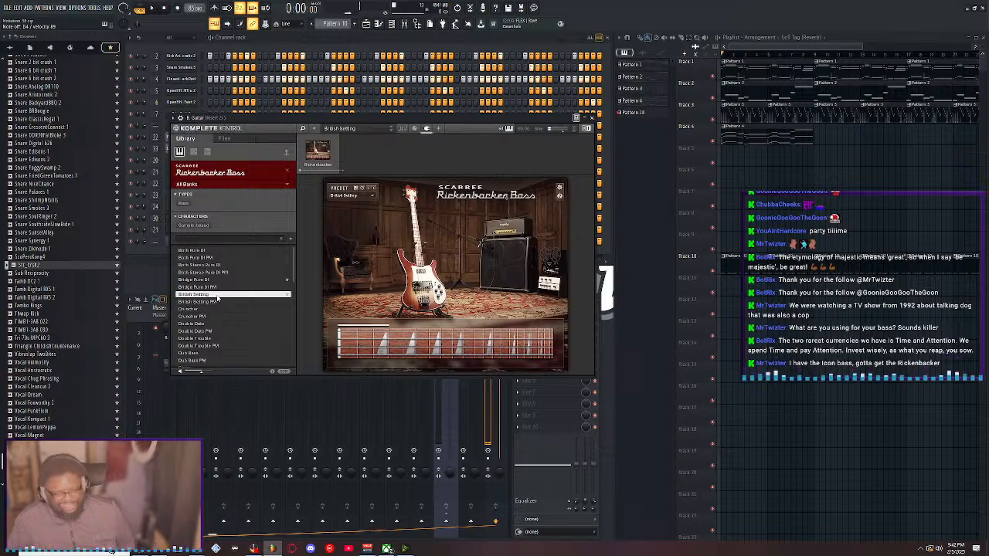
click(238, 272)
click(235, 267)
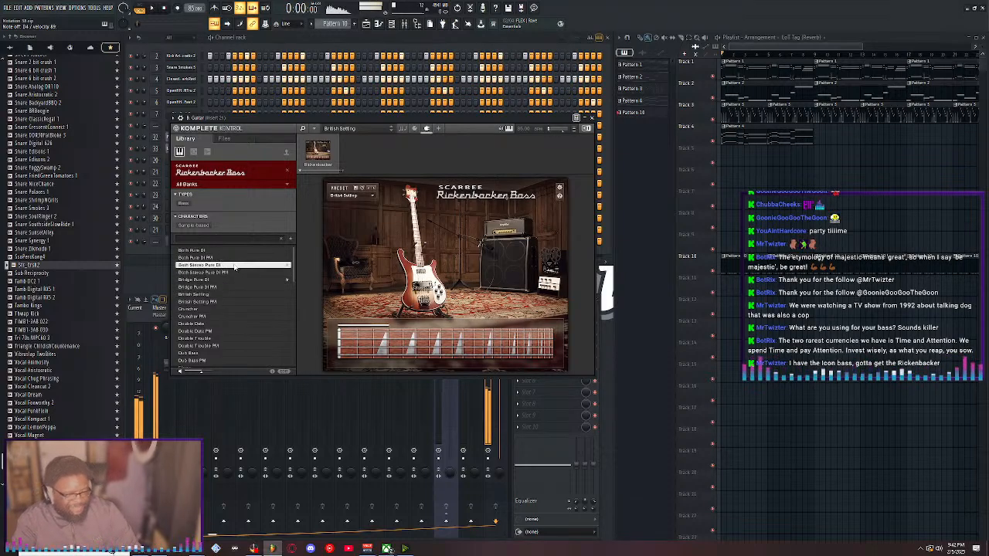
click(230, 258)
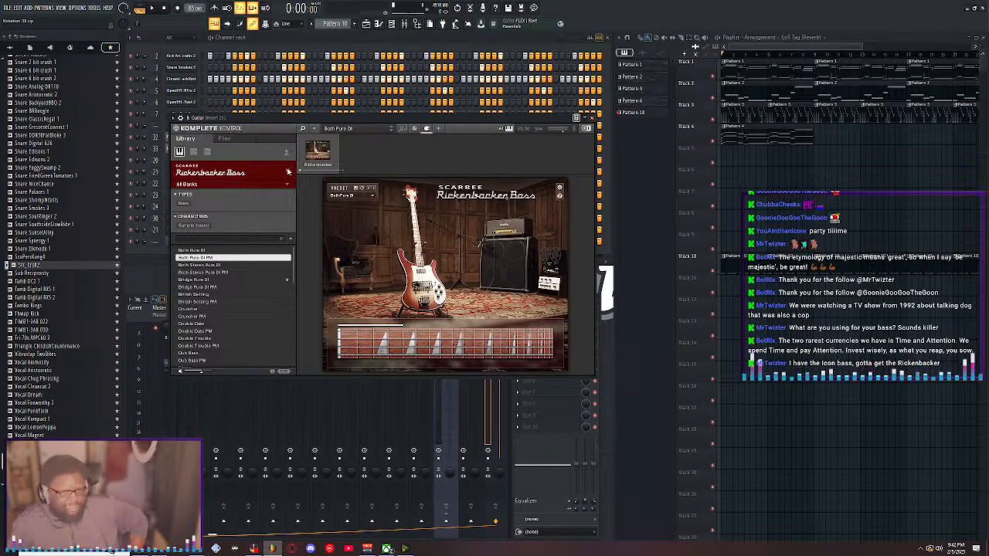
Choose Prime Bass from the instrument library and load its 60s Jam (Melody) preset
click(289, 172)
scroll(261, 229, down, 2)
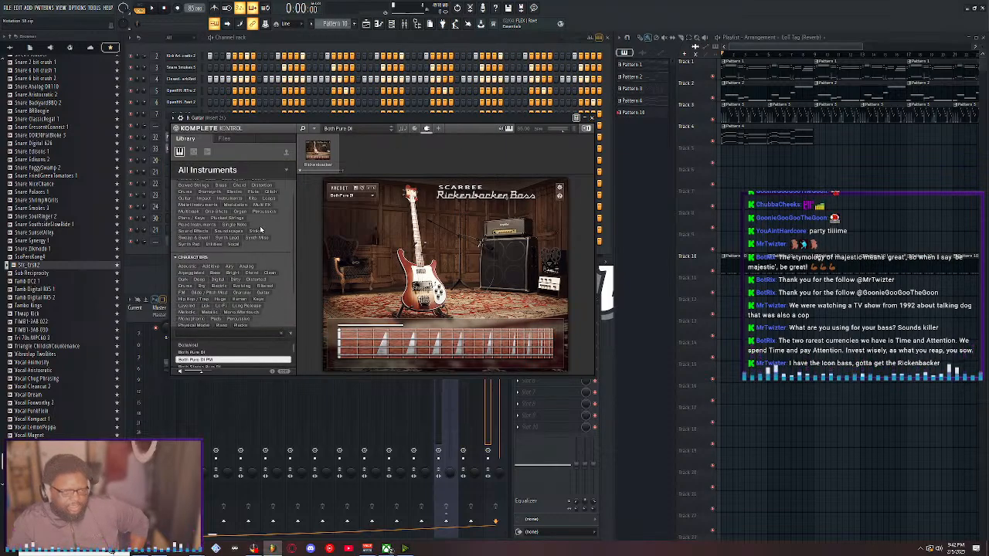
click(286, 171)
scroll(235, 251, down, 1)
scroll(231, 277, up, 1)
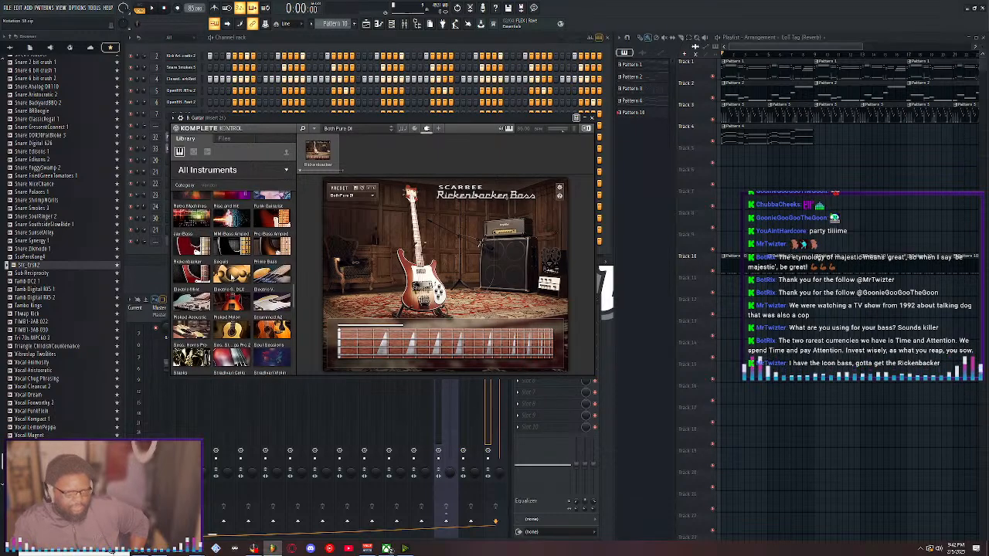
click(271, 277)
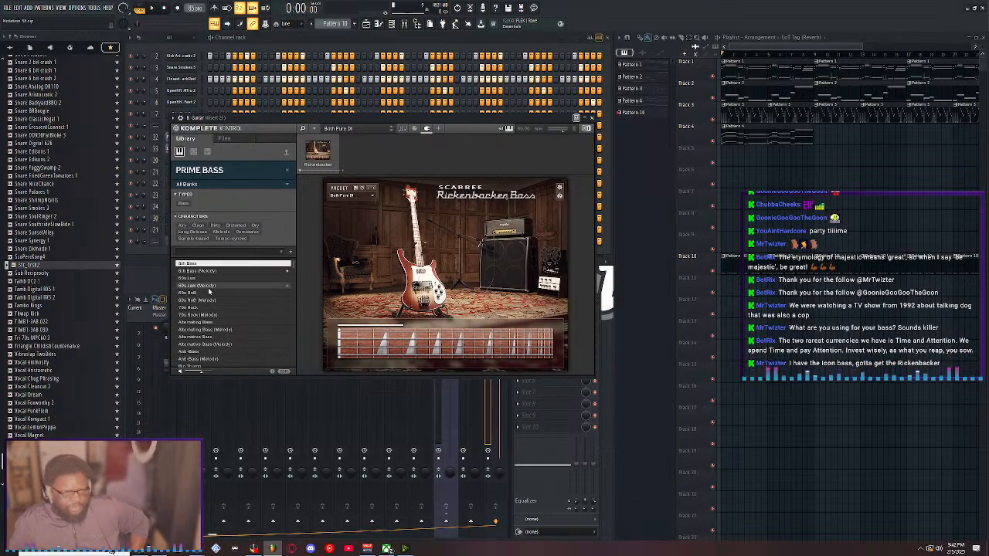
click(214, 286)
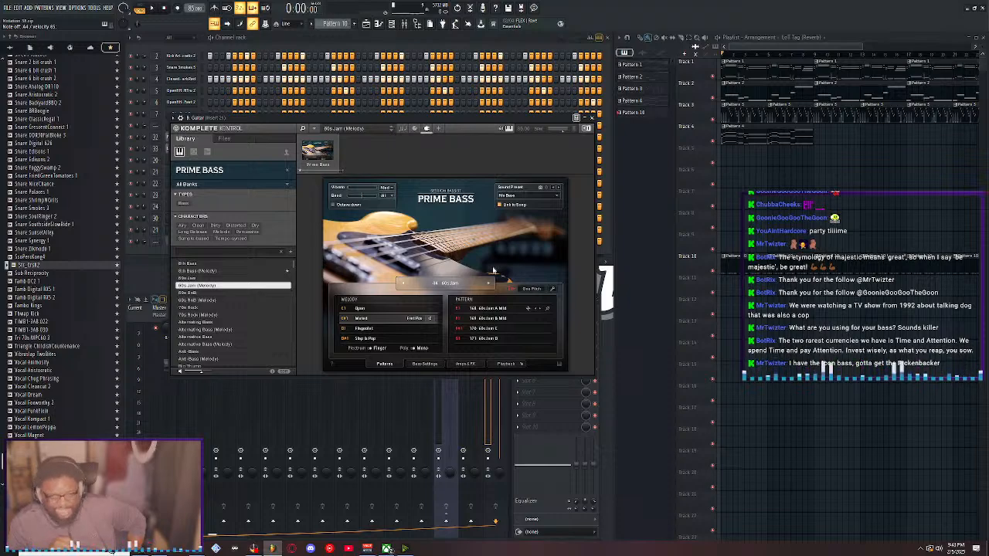
Browse the patterns available for Prime Bass's first pattern slot and audition Funky Fingers A, B and C
click(547, 309)
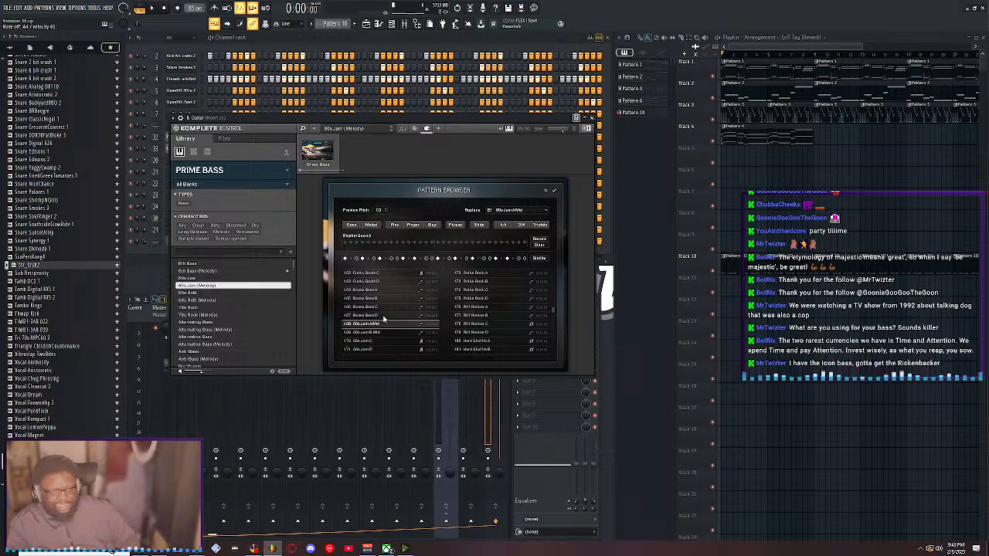
drag(552, 311, 558, 286)
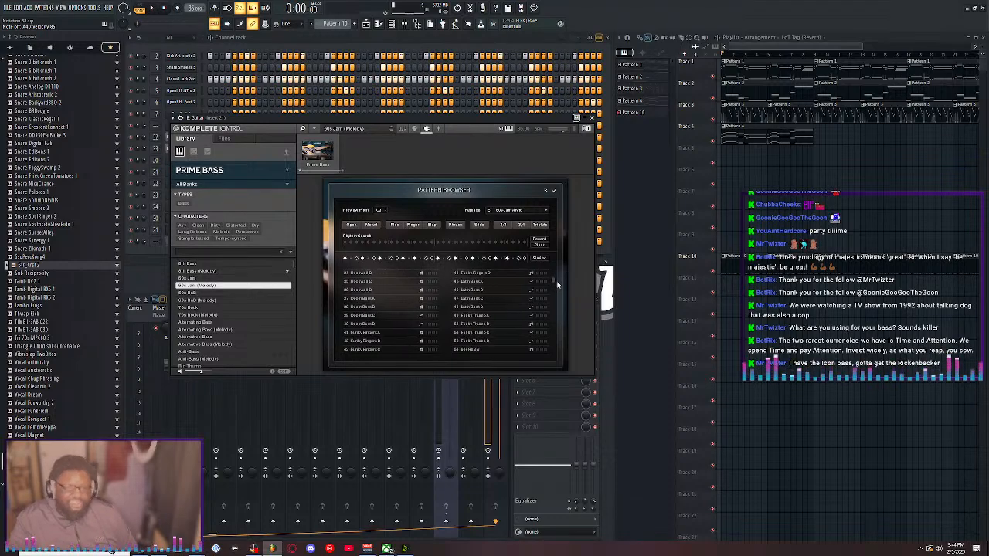
click(365, 290)
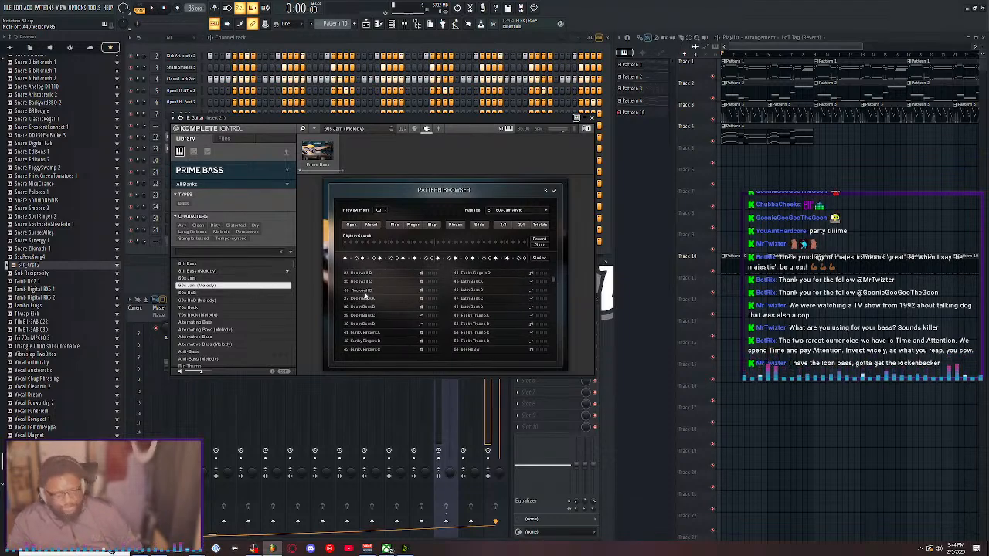
click(374, 332)
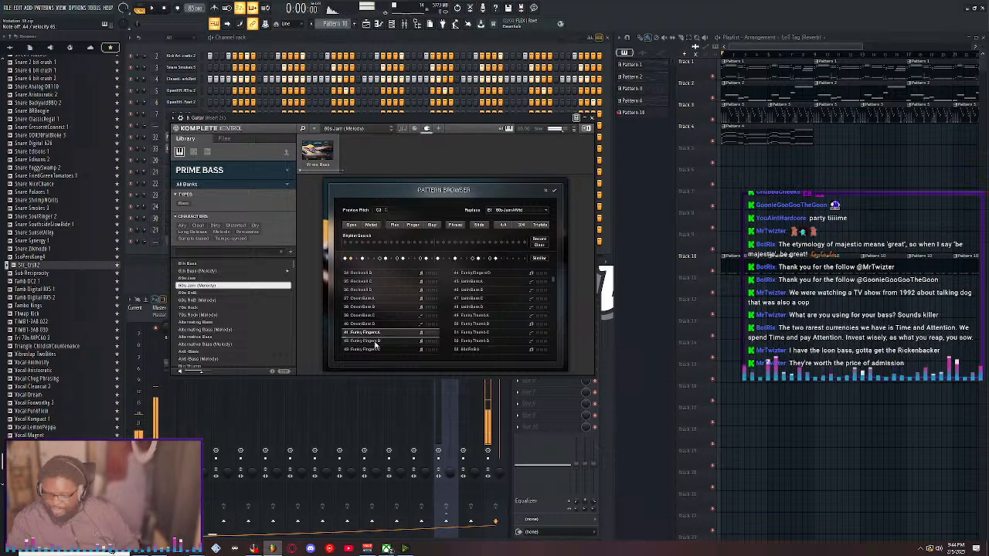
click(375, 344)
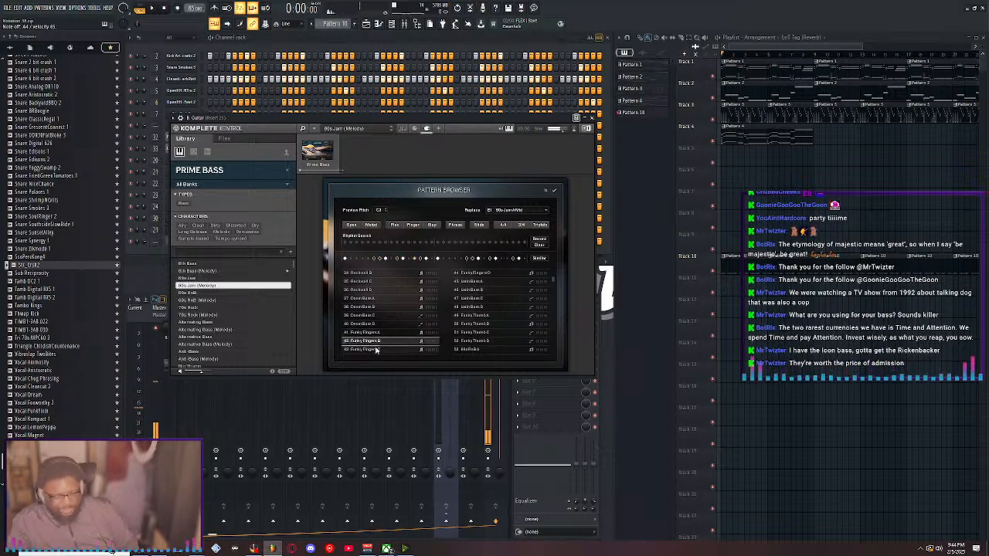
click(372, 349)
Assign pattern 65 to Prime Bass's first pattern slot, and briefly show the pattern's detailed settings
drag(552, 279, 553, 285)
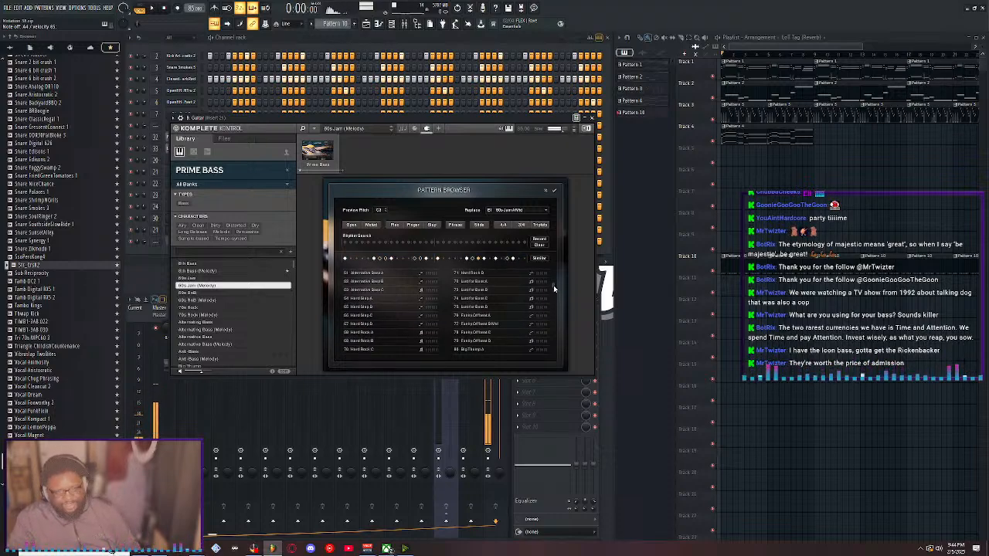
click(378, 307)
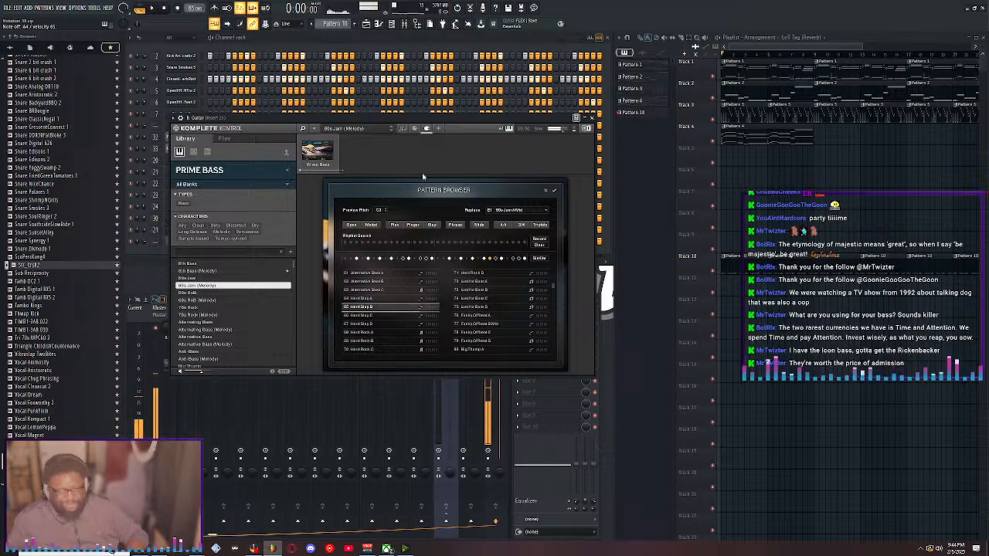
click(554, 191)
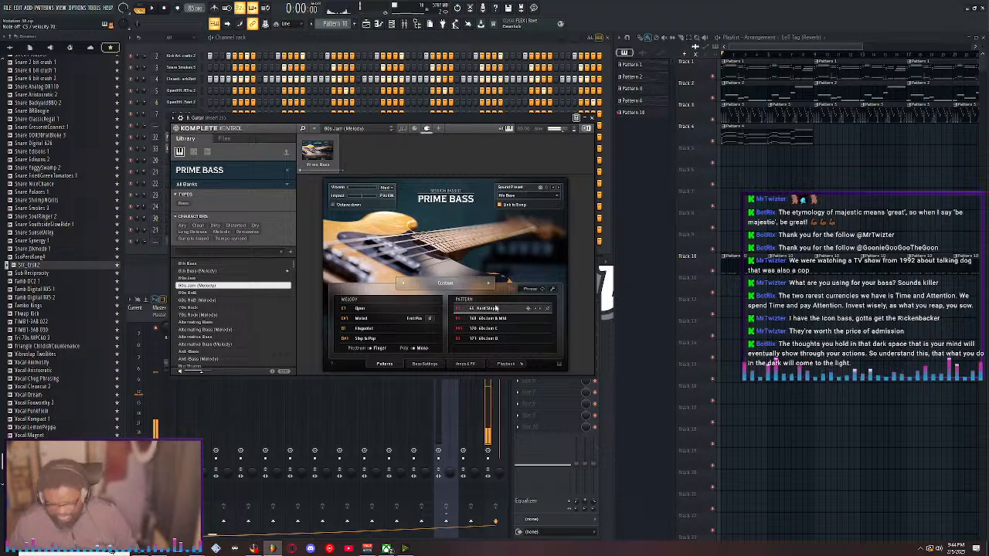
click(551, 290)
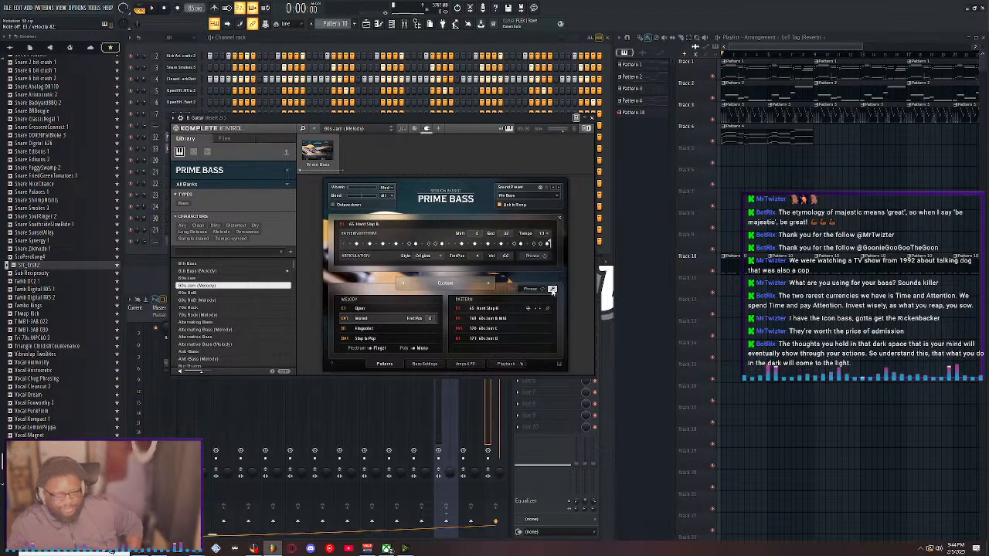
click(551, 290)
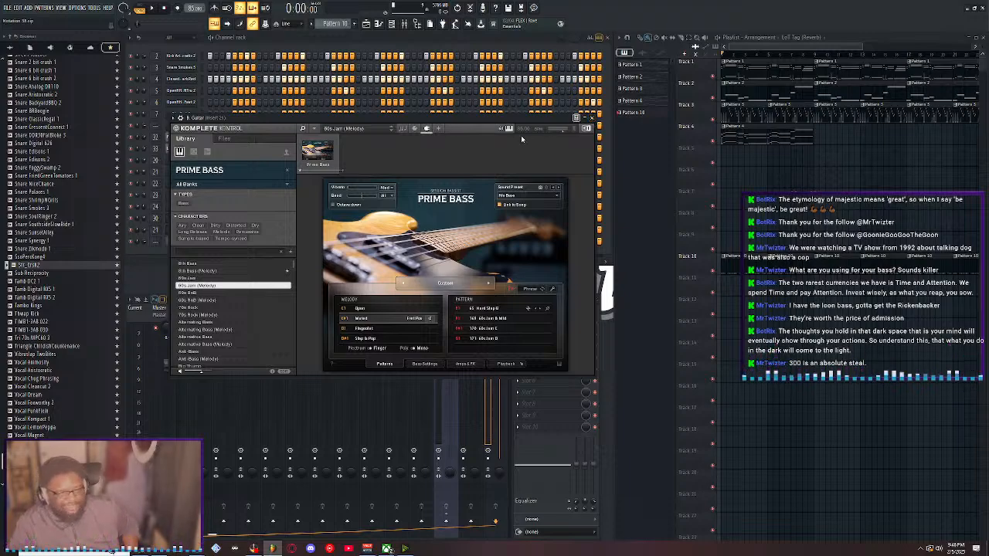
Choose Mallet Flux from the instrument library and audition two of its arpeggio presets
click(287, 174)
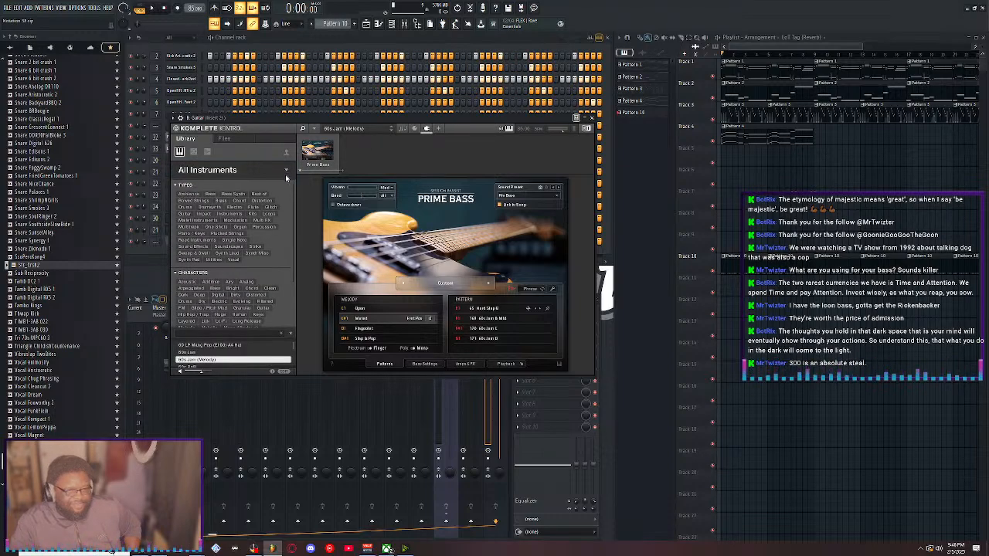
click(286, 172)
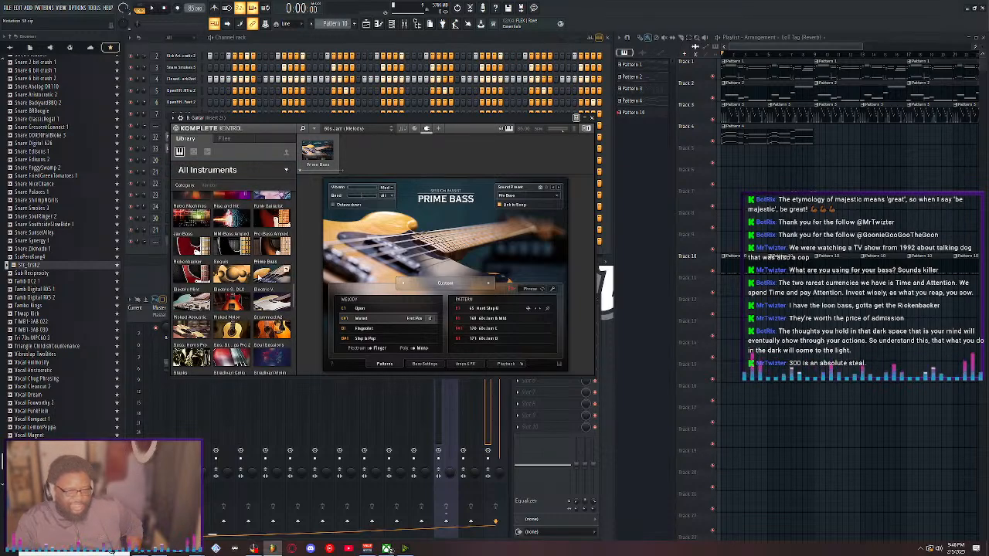
scroll(257, 302, down, 5)
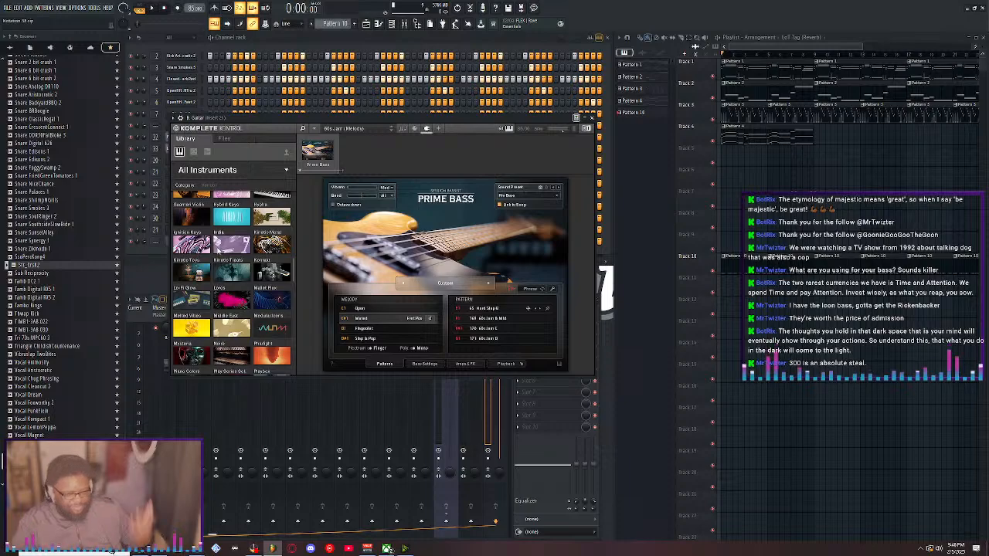
click(266, 310)
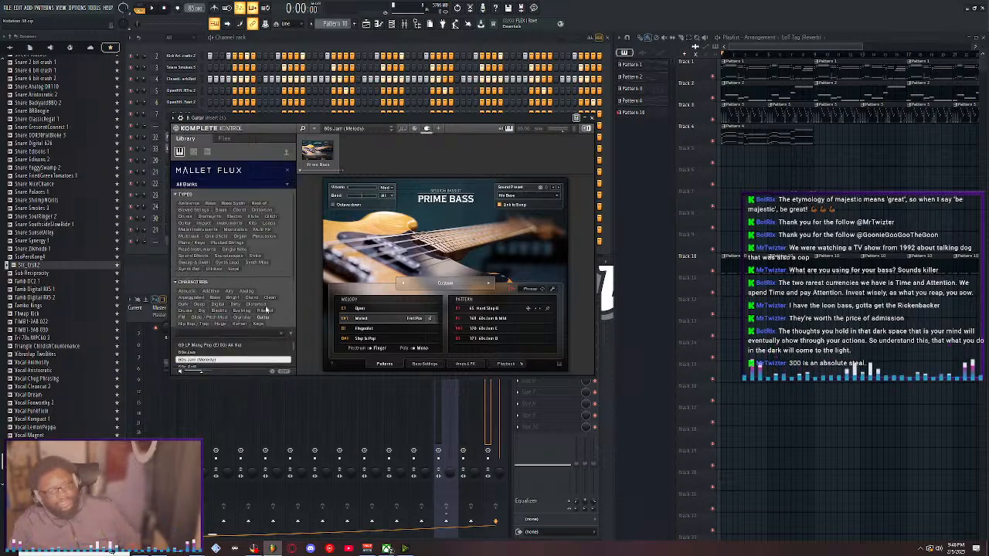
click(224, 279)
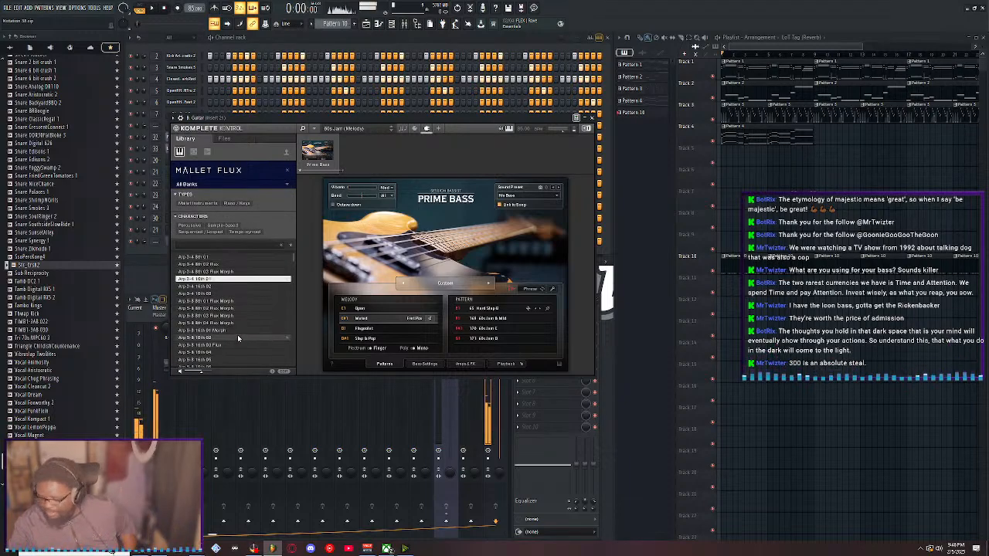
scroll(235, 337, down, 3)
scroll(234, 337, down, 2)
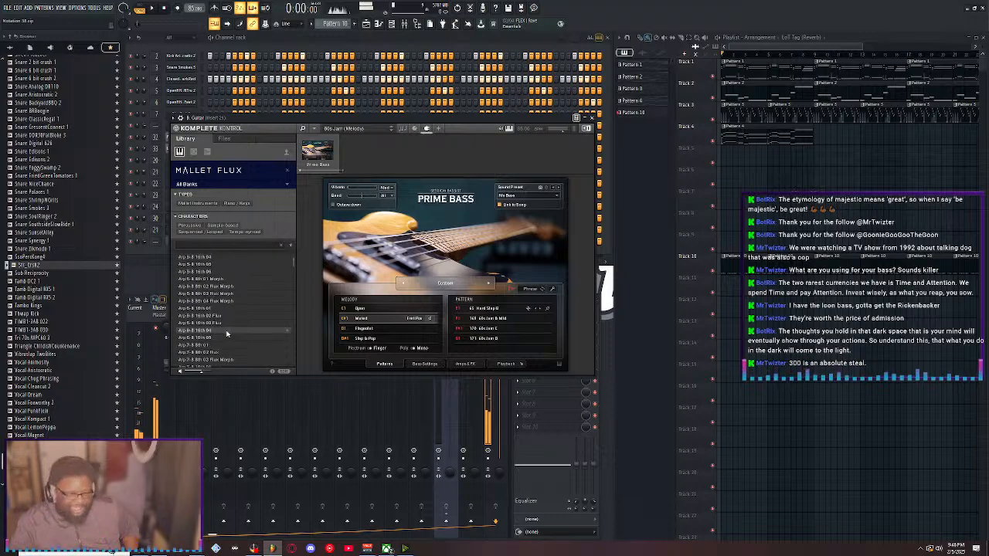
click(234, 331)
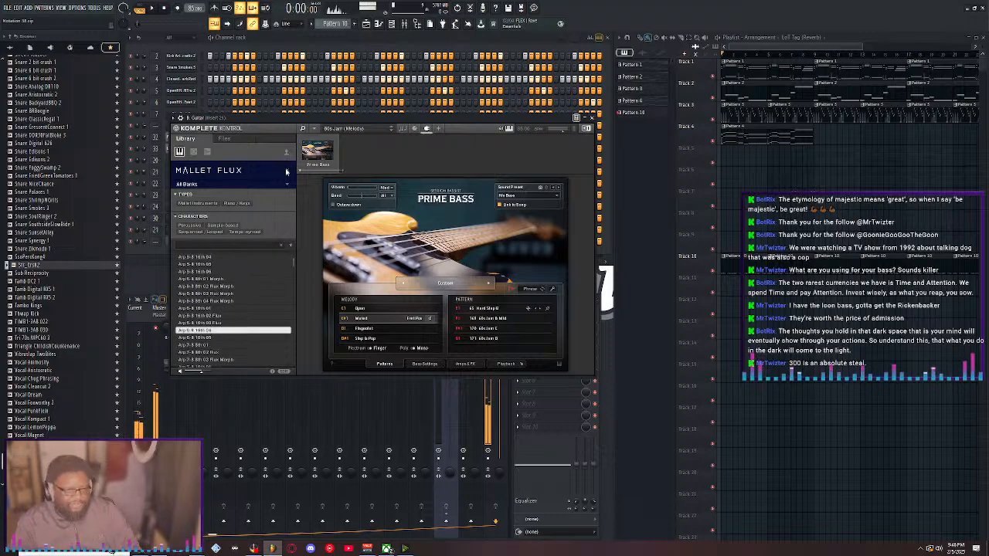
Clear the Mallet Flux selection to show all instruments again, and close the guitar channel's instrument window
click(287, 171)
click(287, 171)
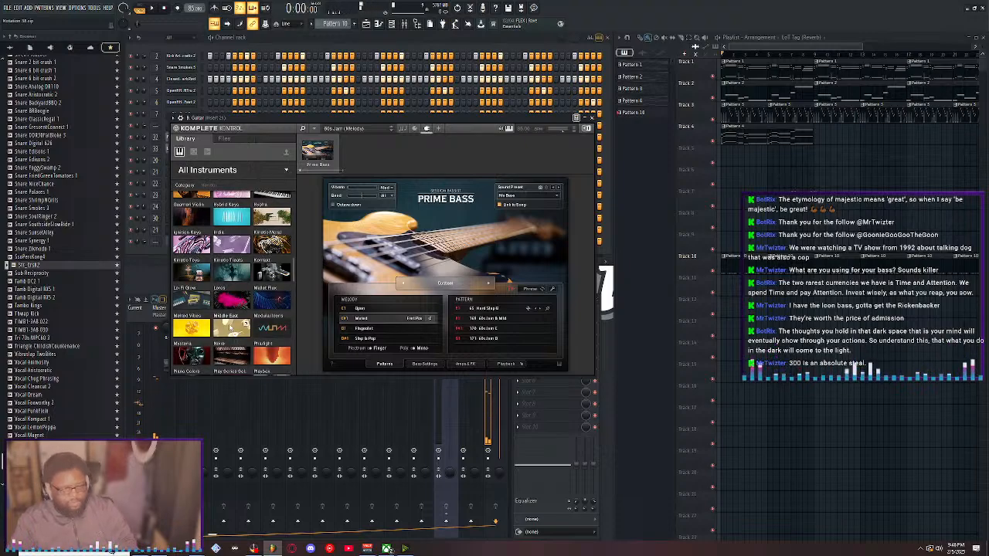
click(591, 118)
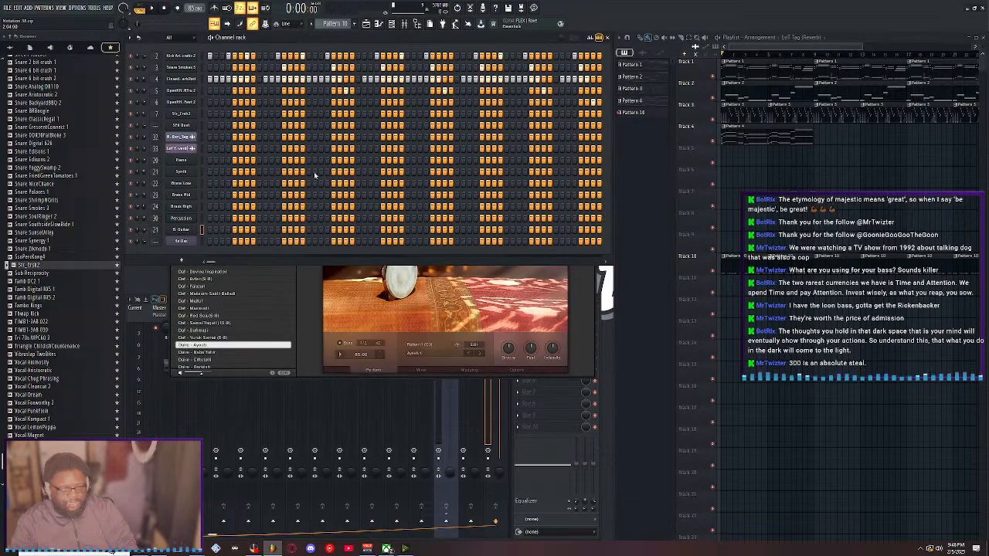
Show the Brass High channel's Brass Ensemble instrument and play the arrangement with it
click(182, 206)
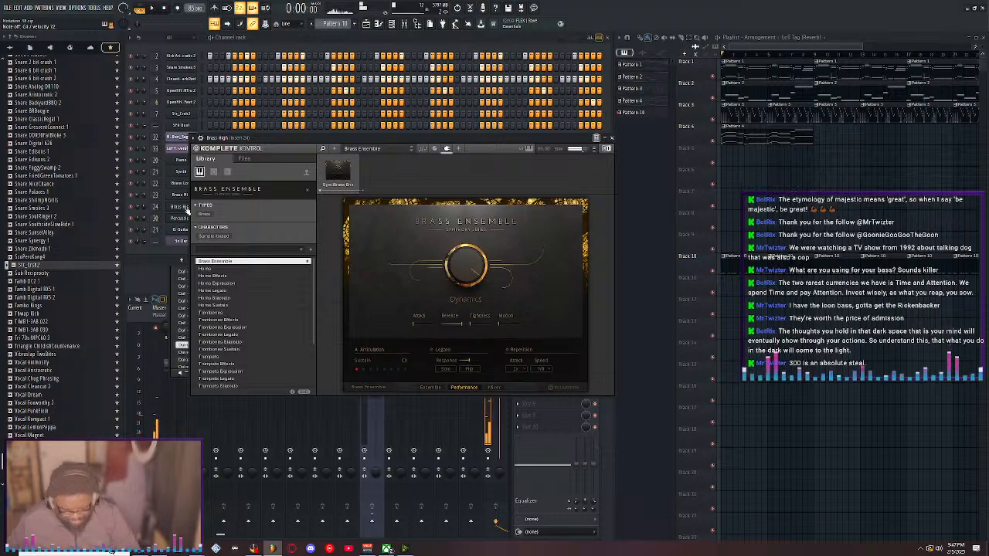
click(381, 360)
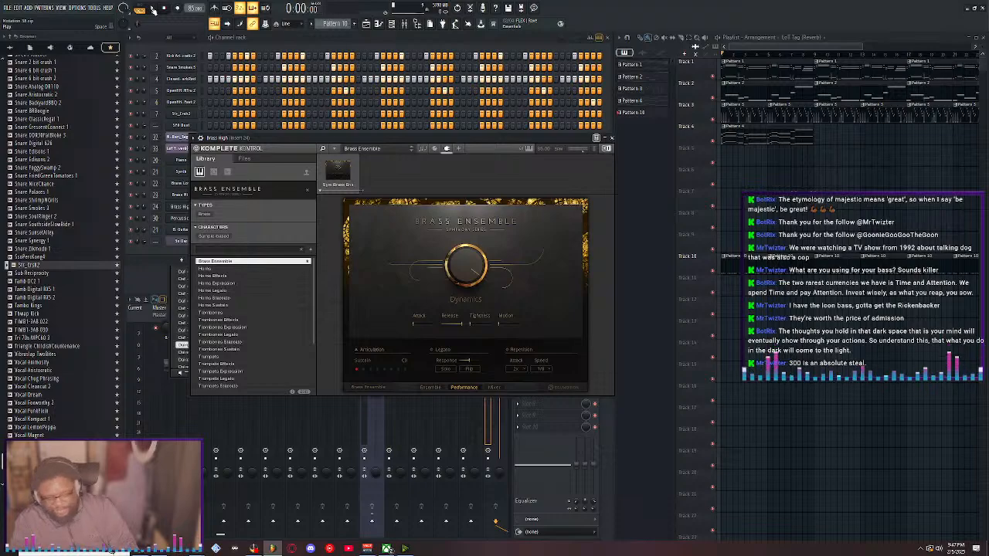
key(space)
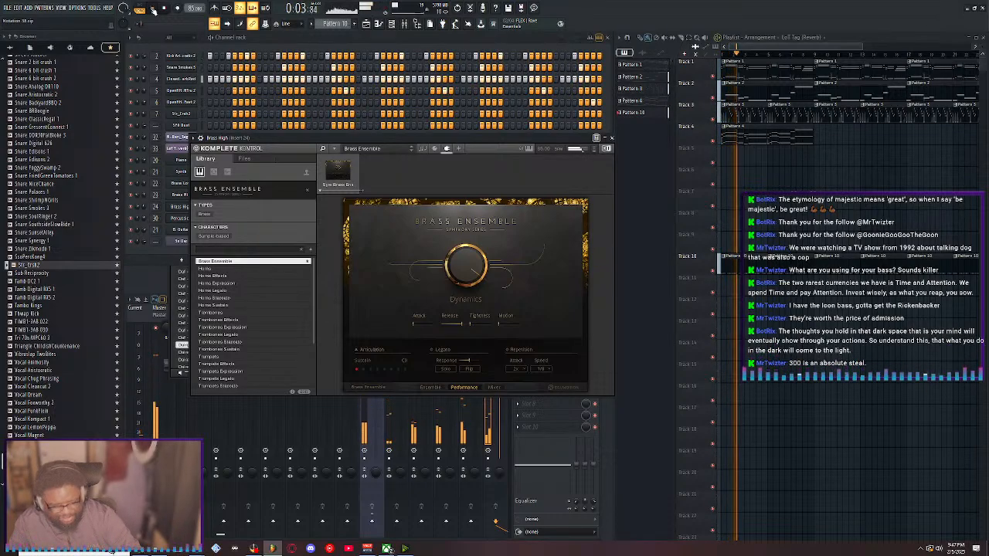
click(377, 39)
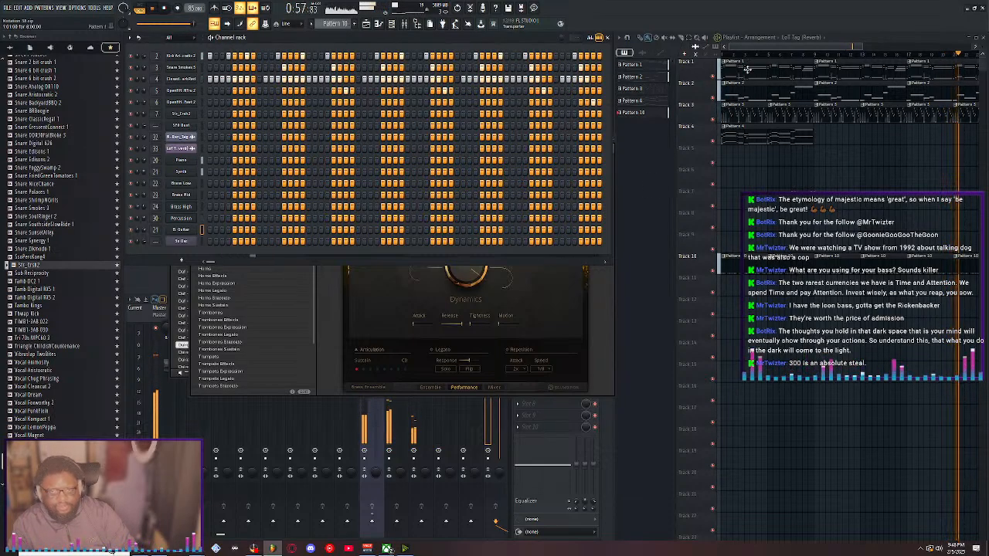
key(space)
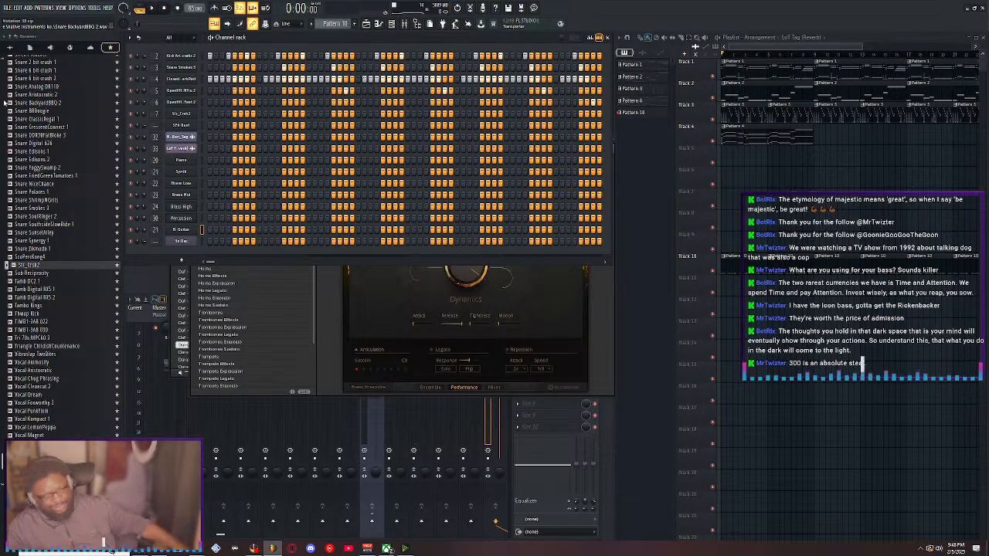
Play the arrangement with only tracks 1 and 2 audible, and open Pattern 3's Percussion notes in the piano roll
right_click(714, 77)
key(space)
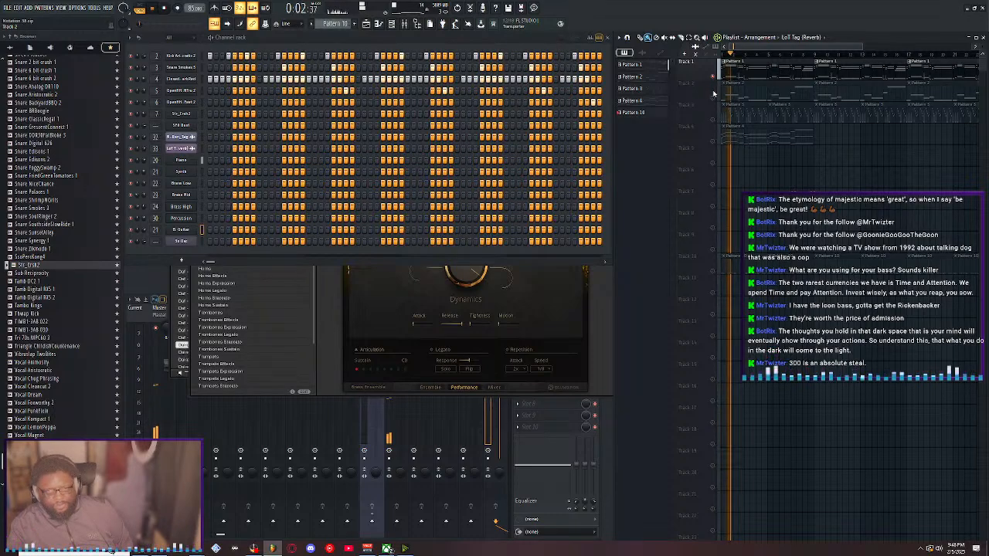
click(714, 99)
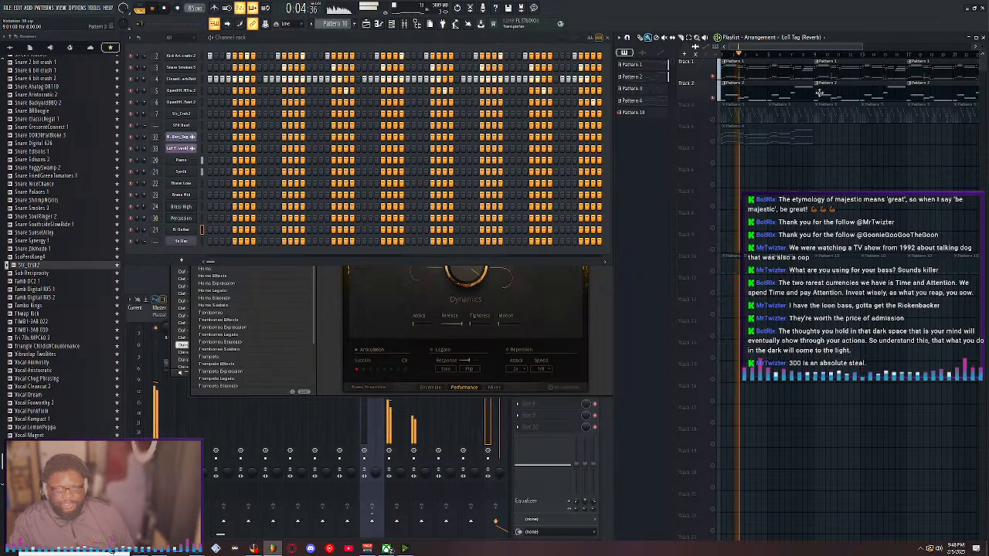
double_click(725, 118)
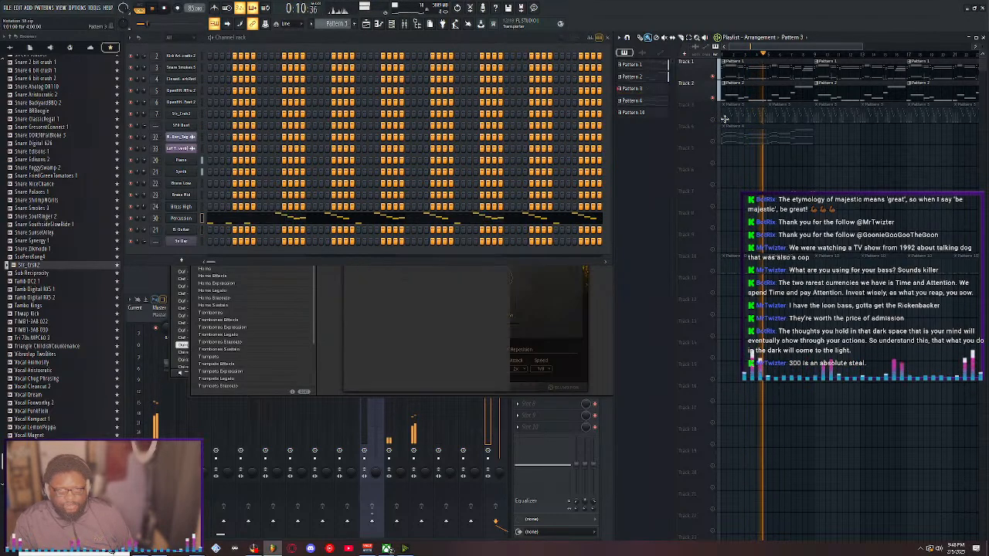
key(space)
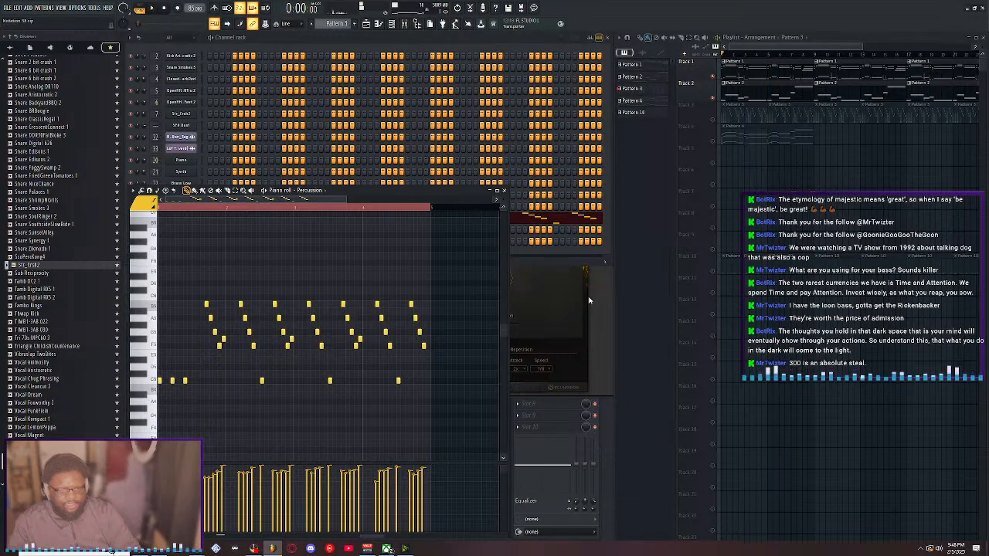
Choose Middle East from the Drums & Percussion instruments in the Brass High channel's library browser
click(610, 302)
click(307, 191)
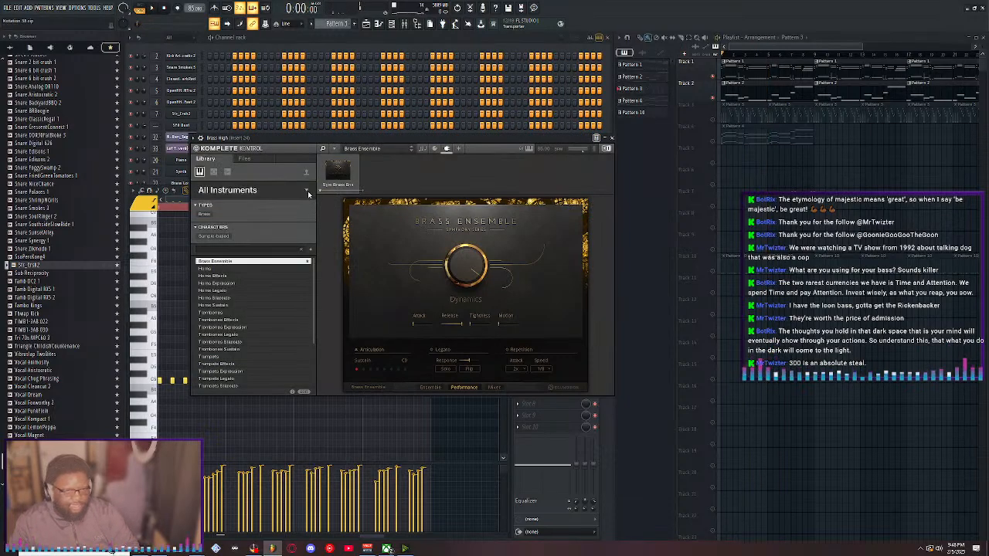
click(306, 191)
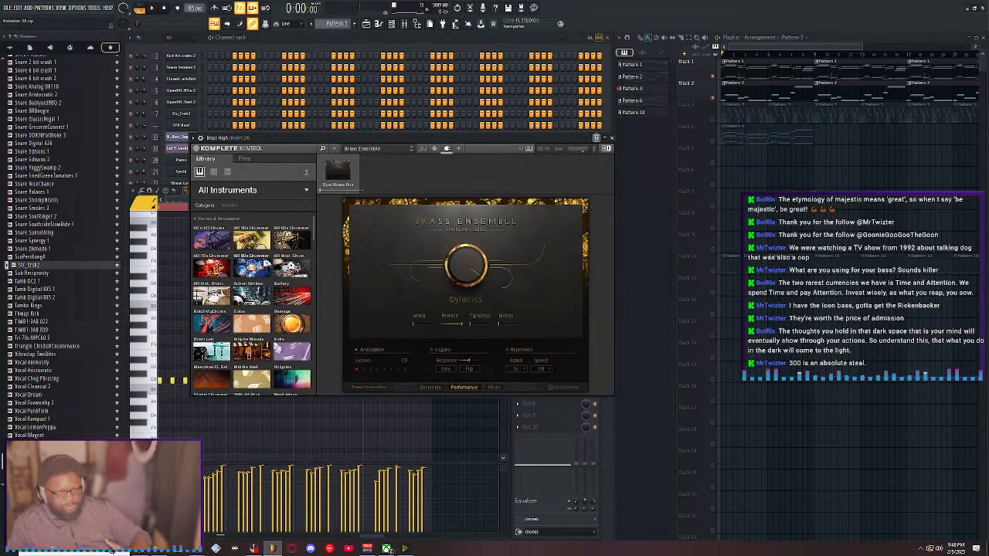
scroll(267, 270, down, 5)
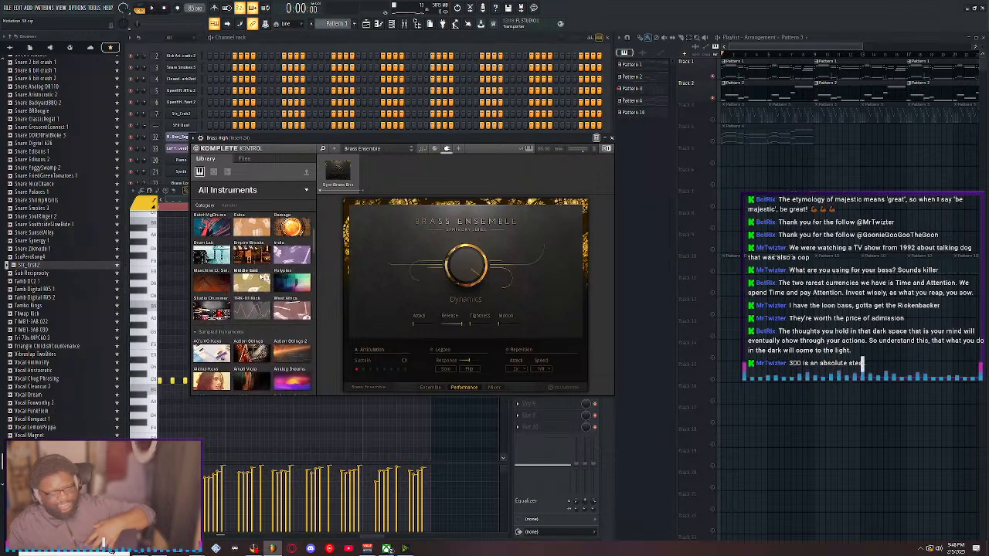
click(252, 283)
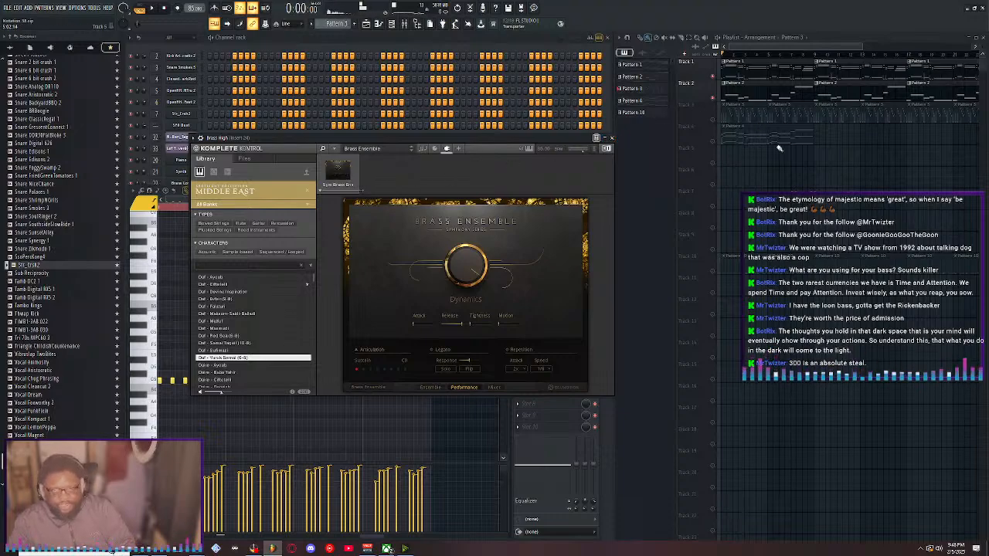
Reopen Pattern 3's Percussion notes in the piano roll and play the pattern by itself
double_click(741, 116)
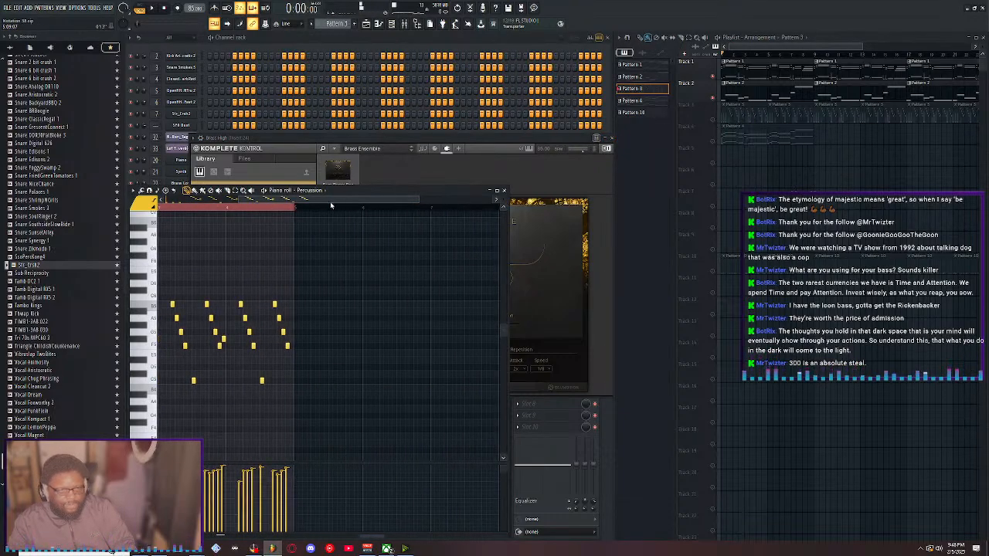
drag(330, 200, 86, 210)
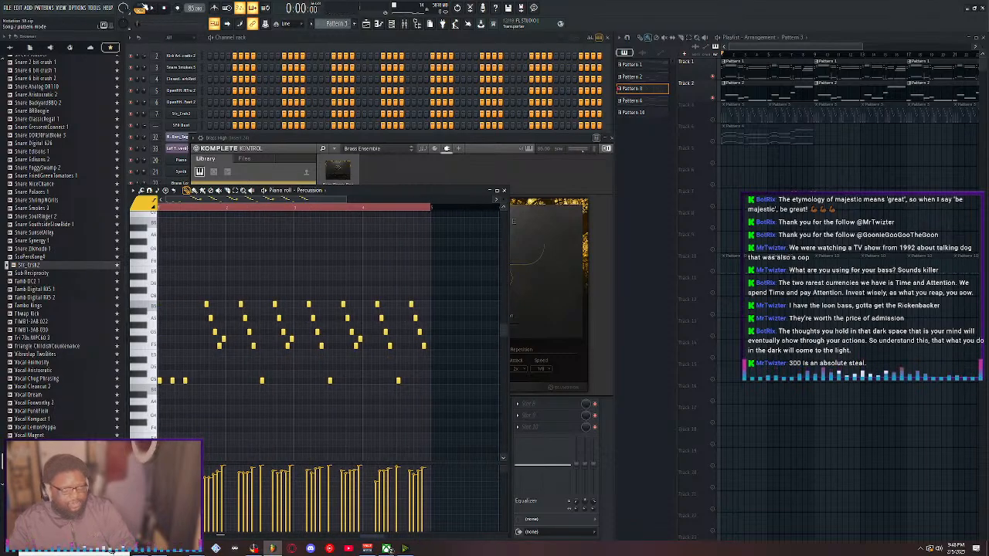
click(141, 8)
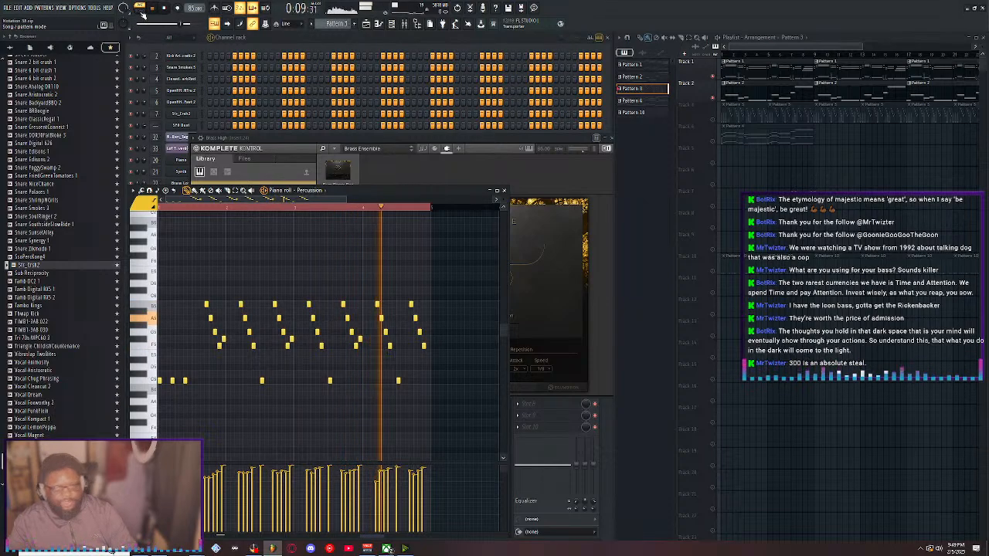
Play the song again with tracks 3, 4 and 10 brought back in, and stop playback
key(space)
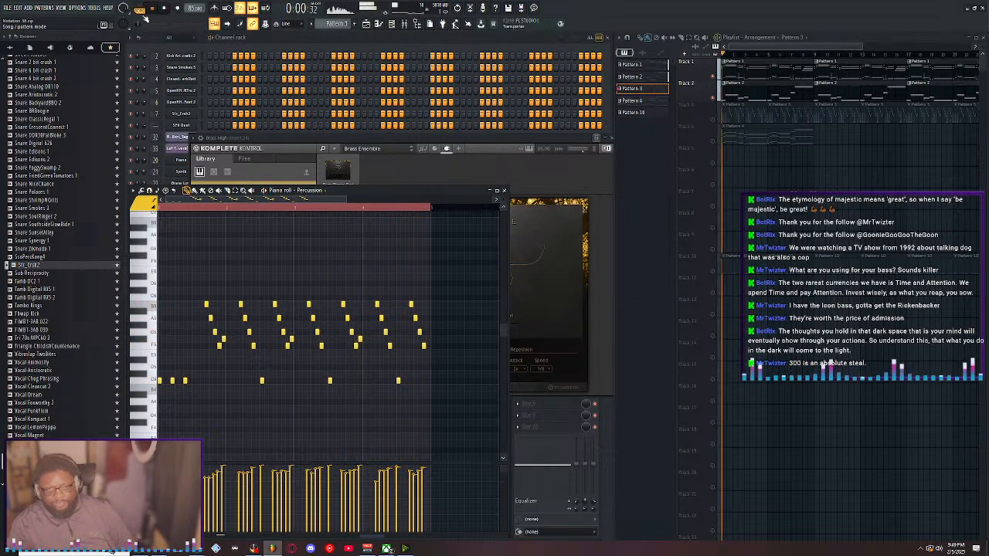
key(space)
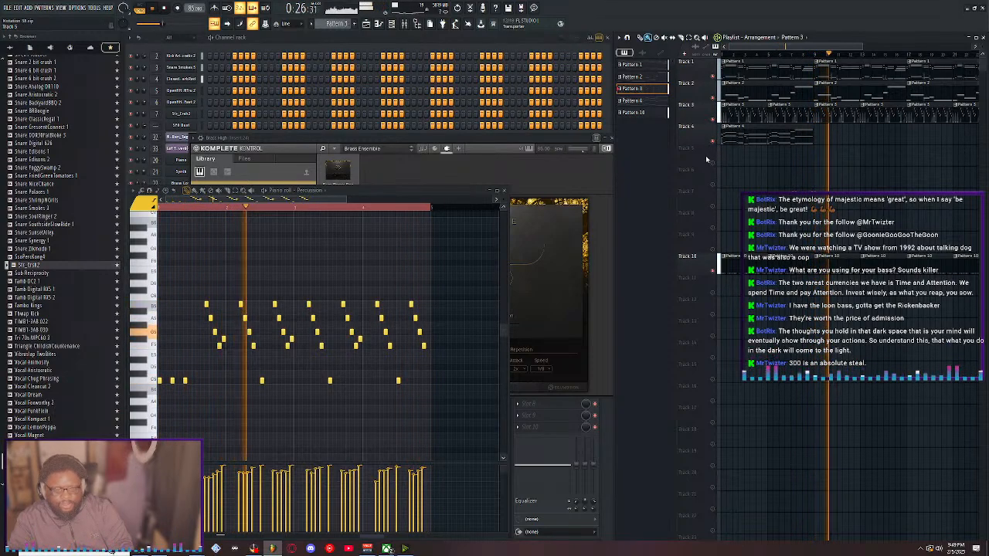
key(space)
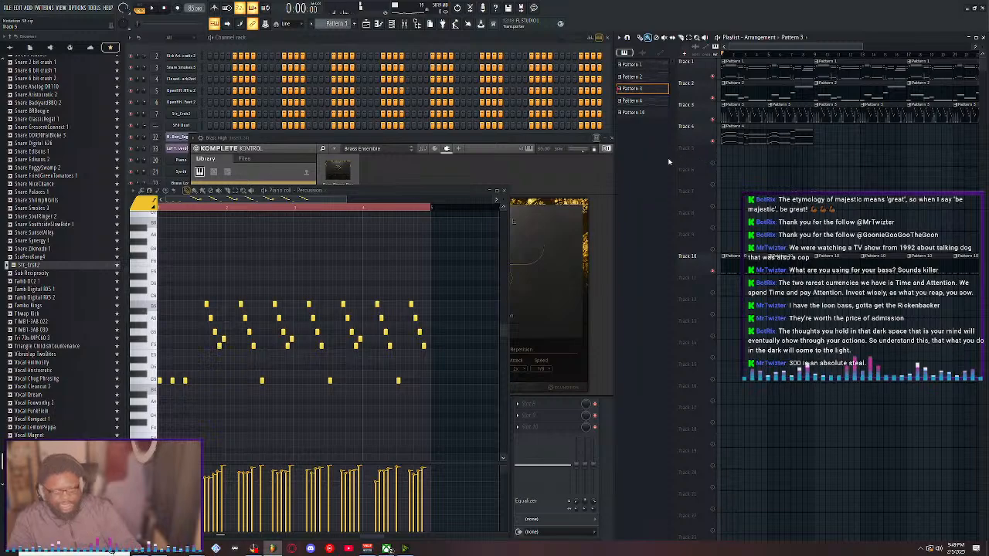
Bring the channel rack to the front and save the project
click(485, 44)
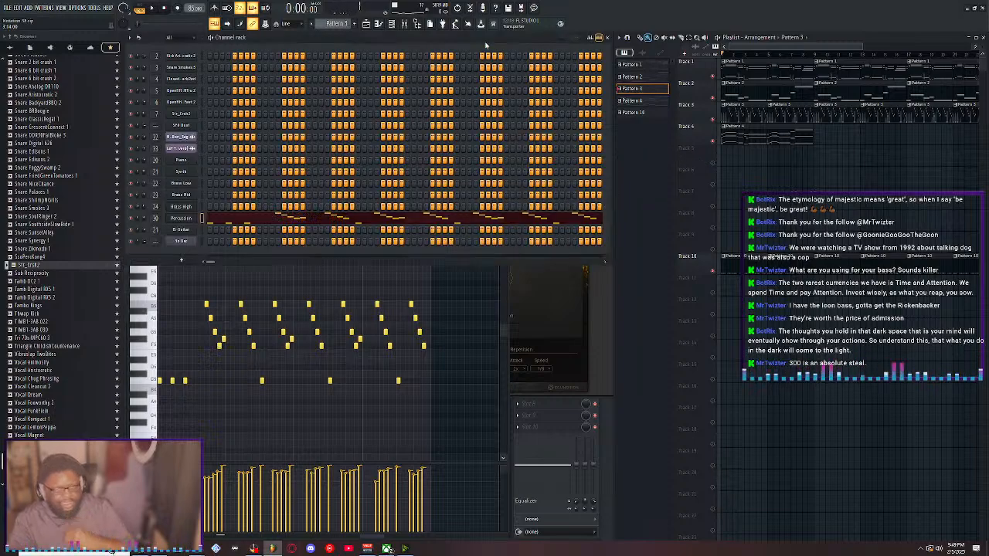
click(6, 7)
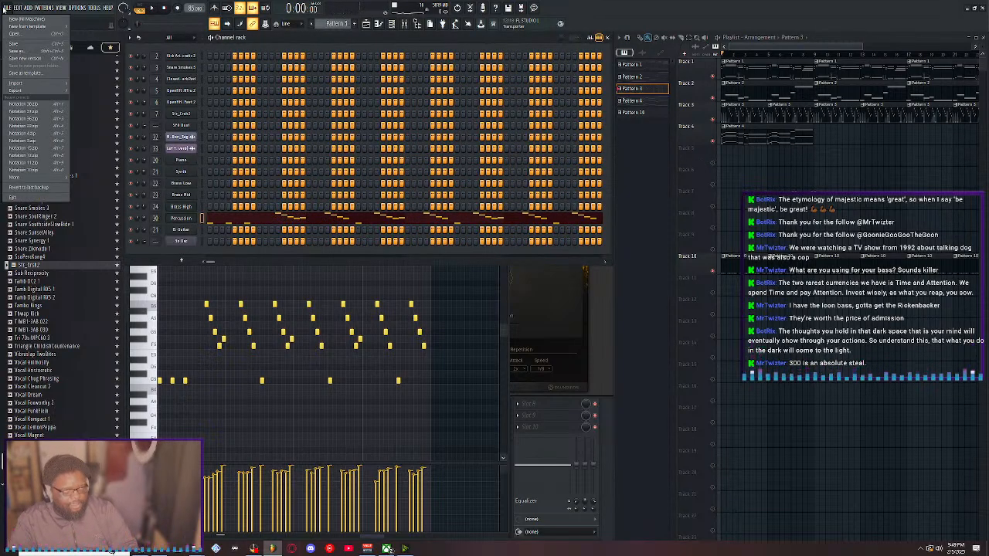
click(21, 45)
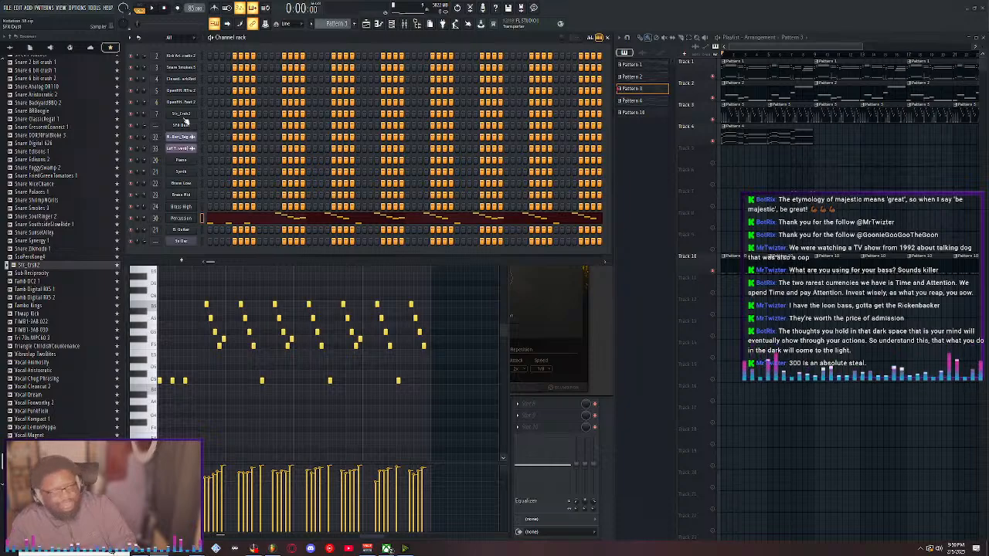
Play the full arrangement, and listen to Notation 5 in Media Player before returning to FL Studio
click(155, 8)
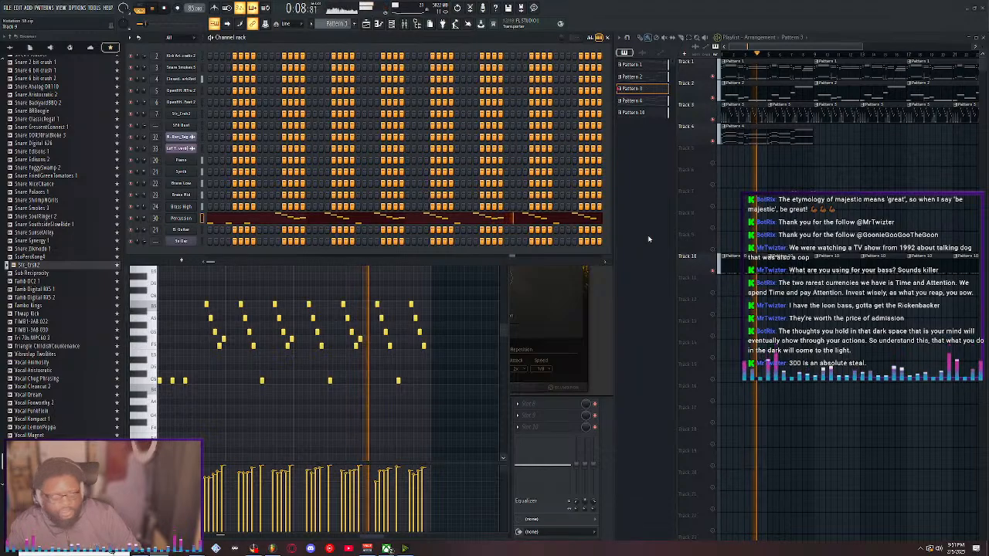
click(170, 9)
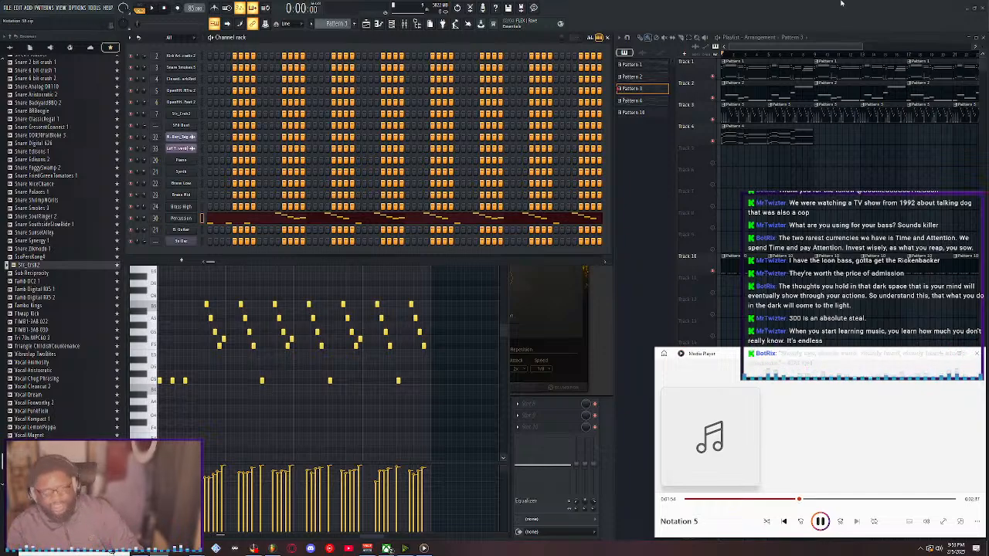
click(820, 521)
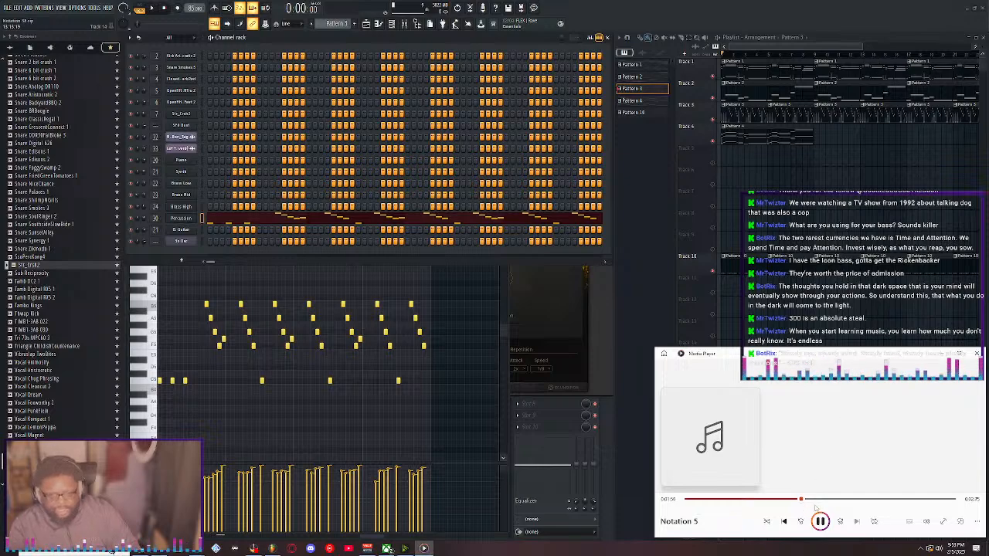
click(681, 21)
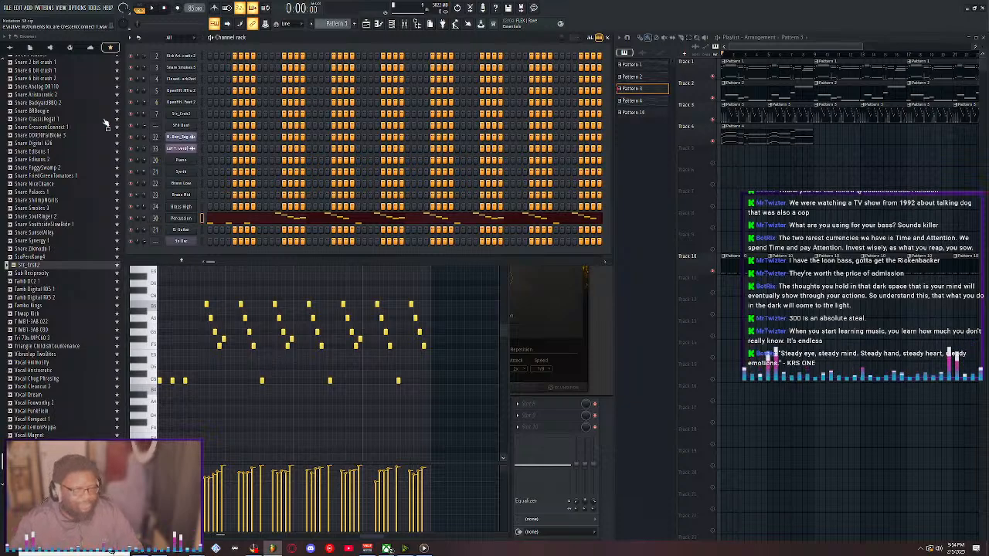
Look through the Projects and Work folders for a song to open, and leave without opening one
click(15, 7)
click(23, 33)
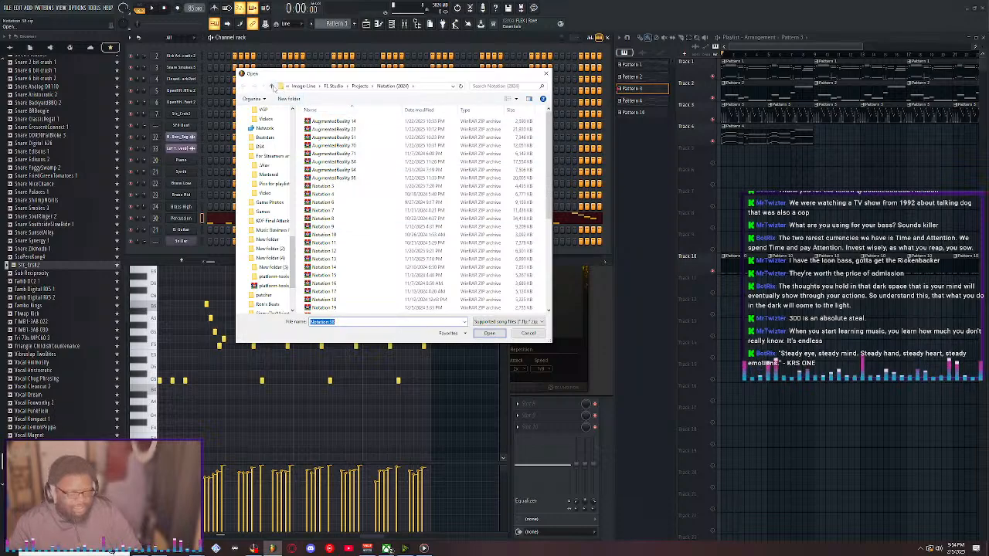
click(272, 88)
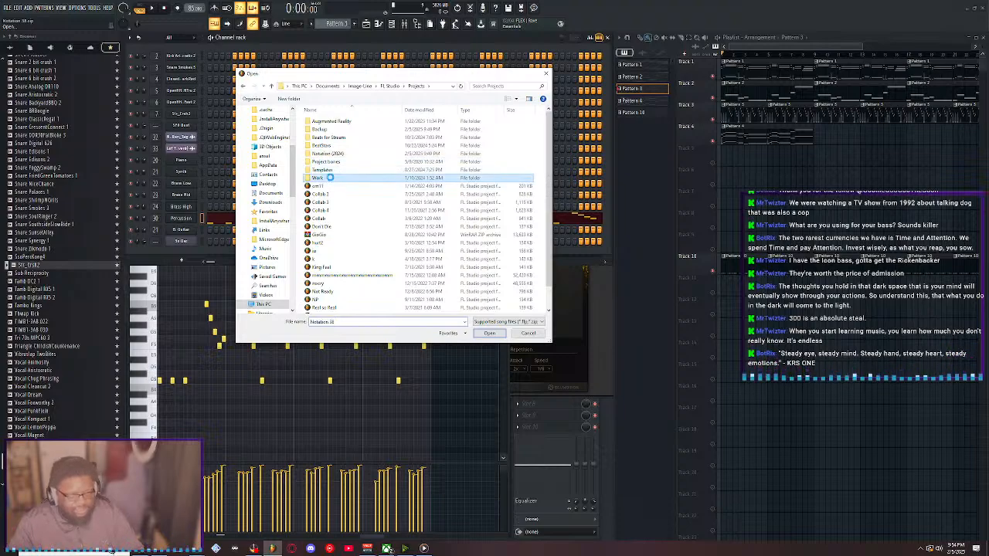
double_click(328, 178)
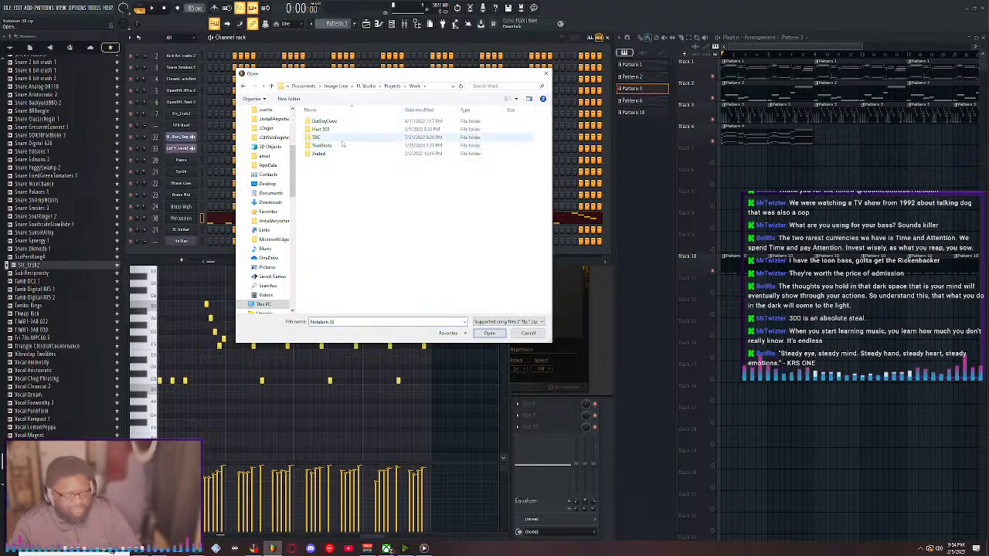
click(273, 87)
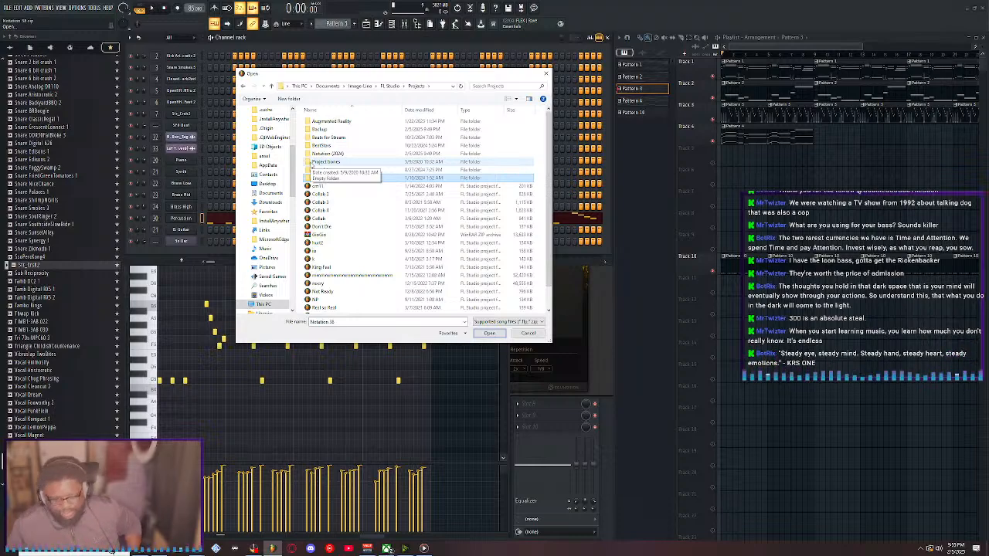
click(546, 73)
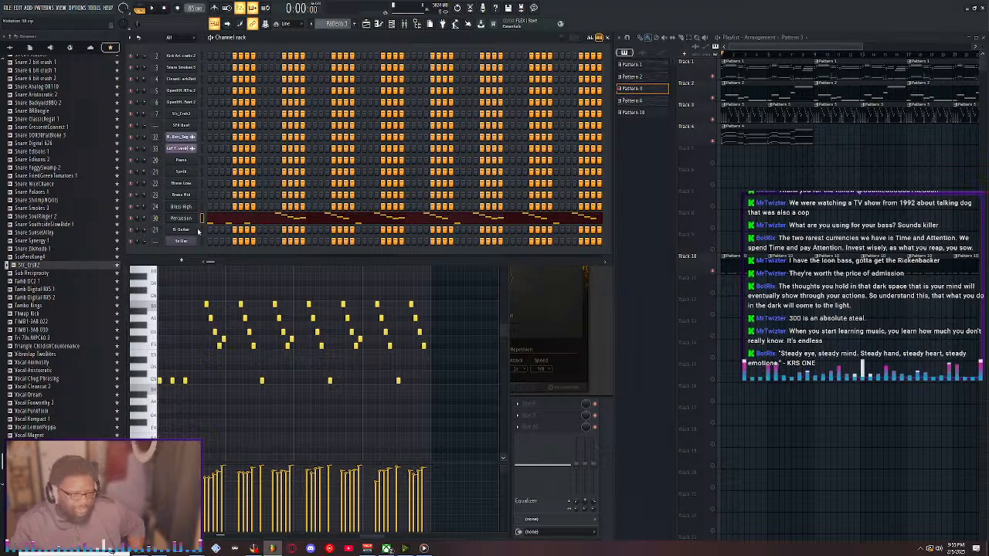
Select the Piano channel in Pattern 3 and show its notes in the piano roll in place of Percussion's
click(201, 161)
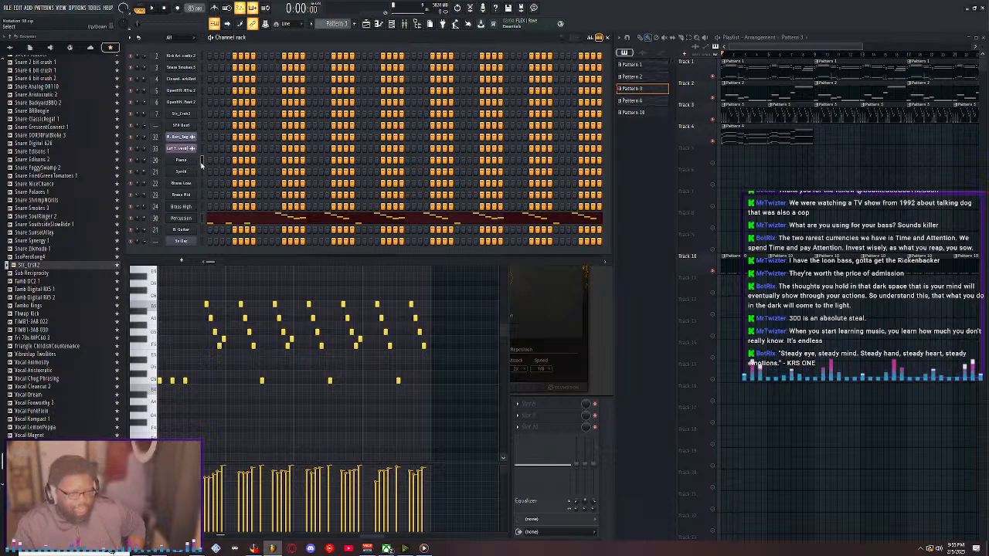
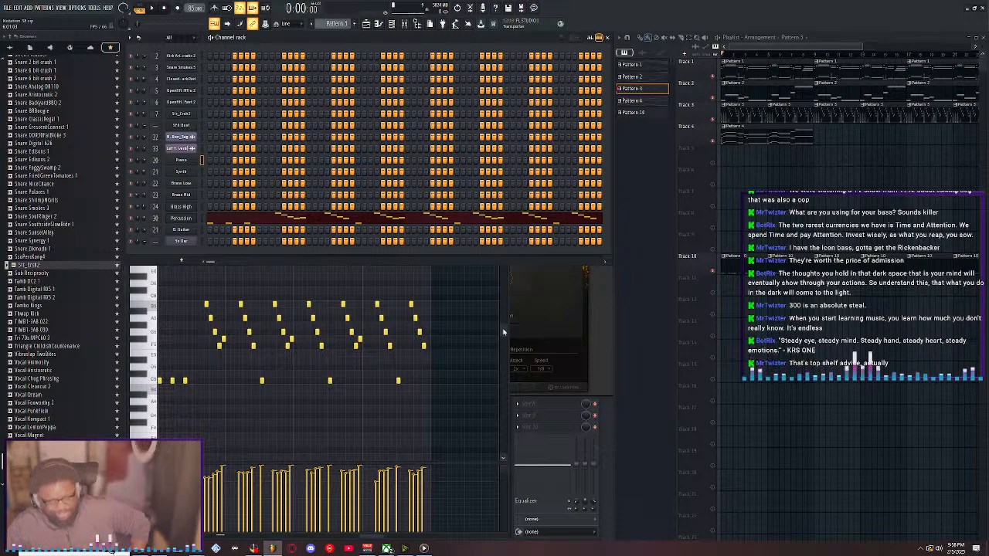
click(504, 335)
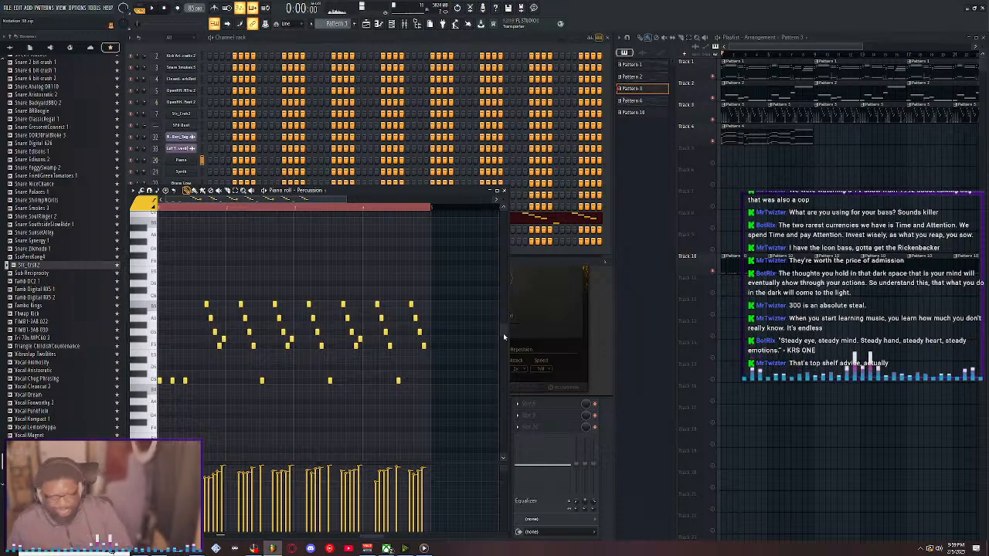
scroll(214, 378, down, 1)
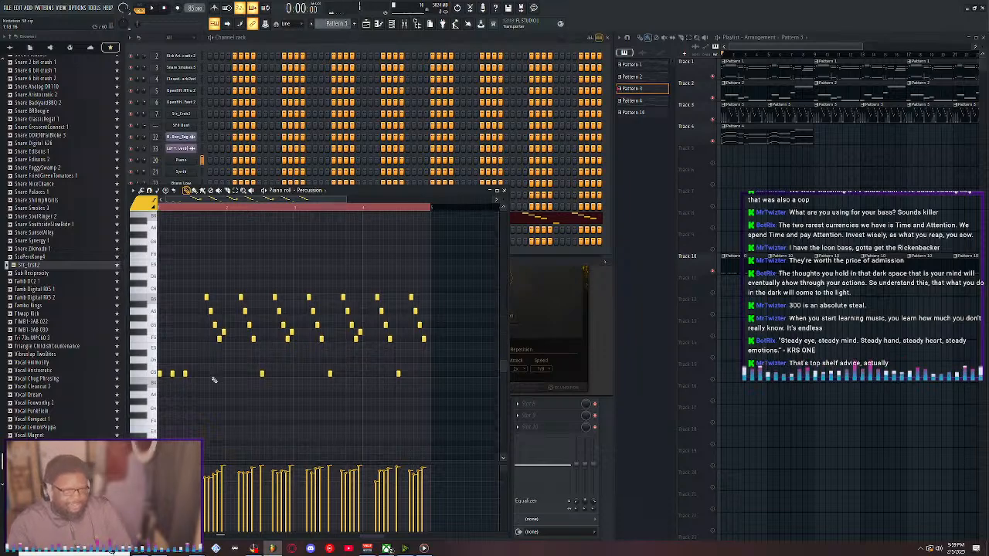
scroll(214, 379, down, 5)
scroll(212, 385, up, 3)
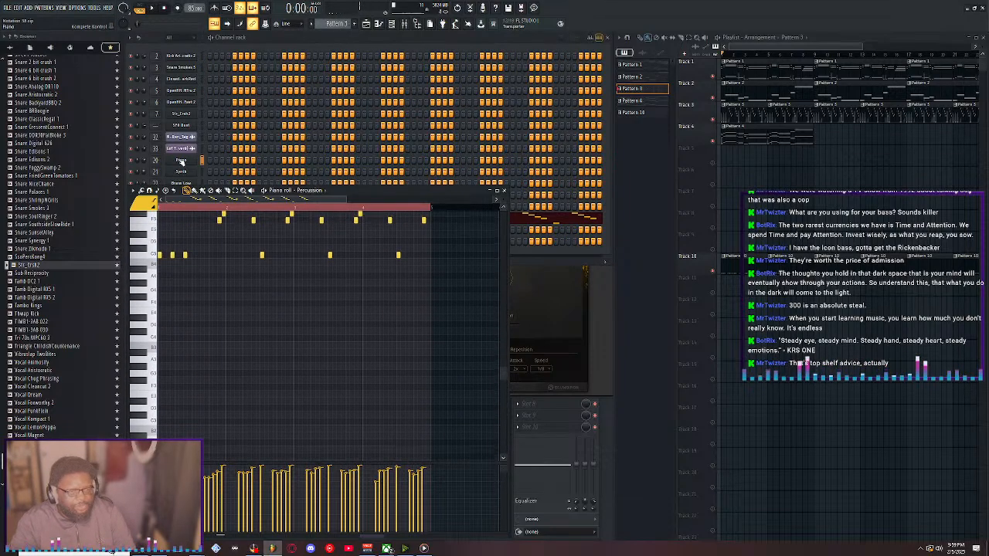
right_click(193, 160)
click(203, 161)
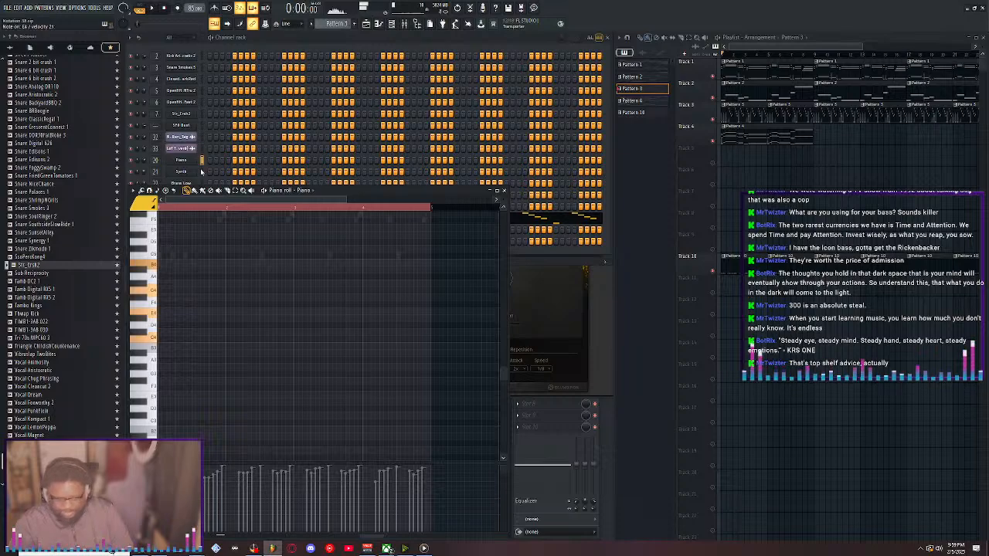
scroll(194, 280, up, 5)
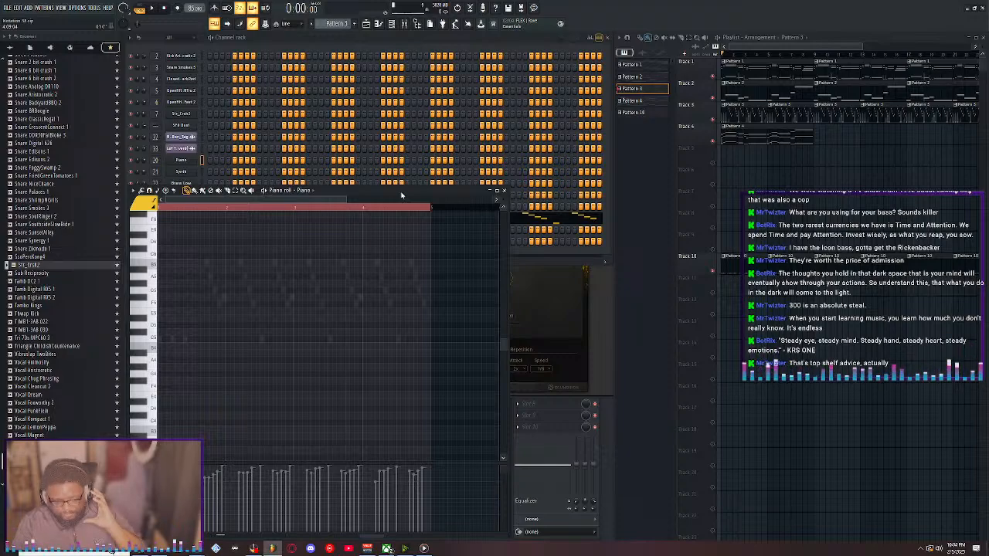
Close the piano roll and the open instrument windows, and leave the Piano channel selected
click(504, 190)
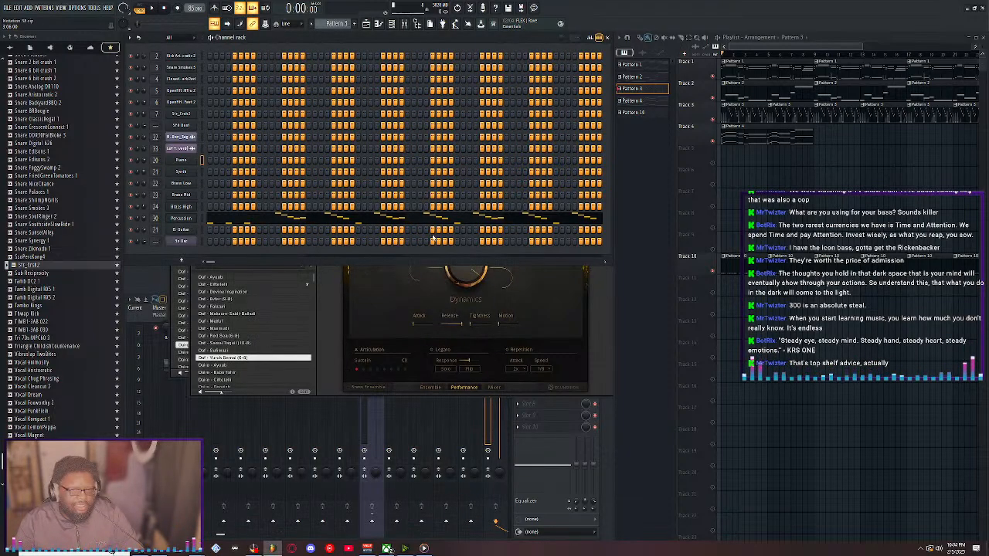
key(Down)
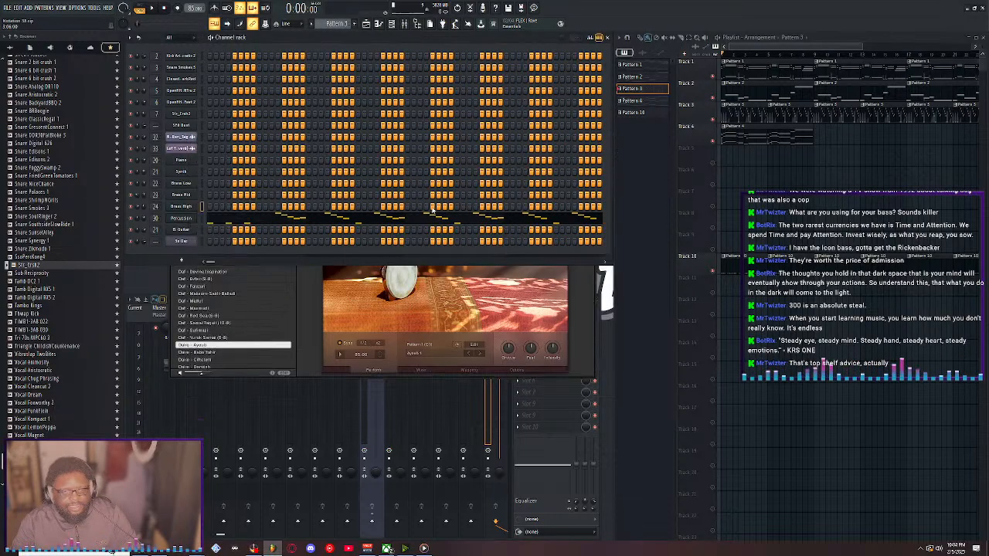
click(307, 294)
click(592, 118)
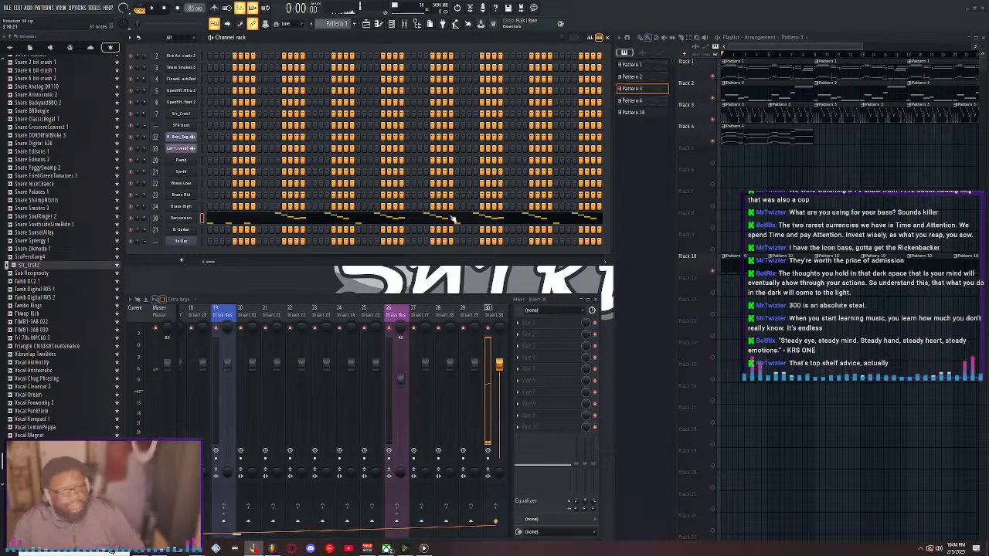
click(202, 160)
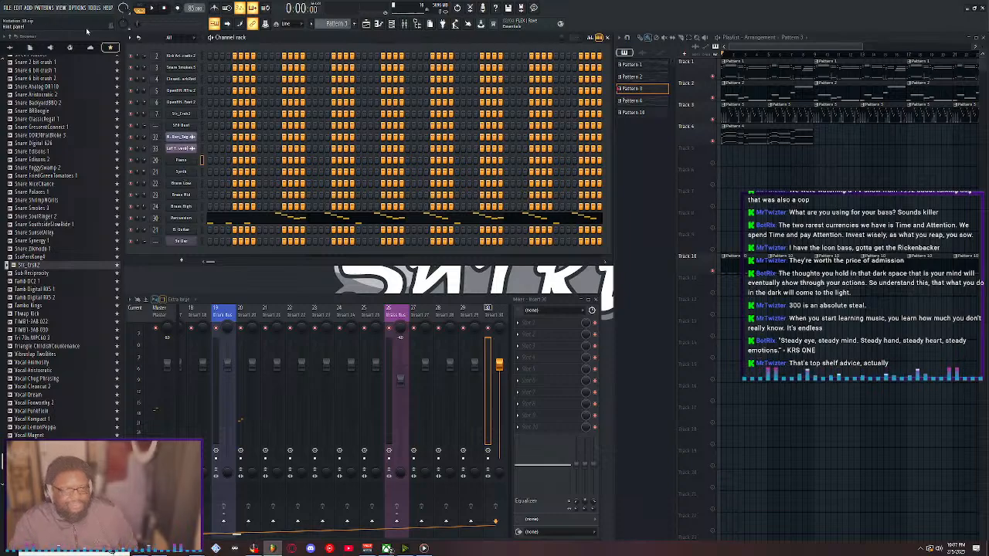
Start a new project from the Maschine template and close its Maschine 2 window
click(8, 7)
click(15, 20)
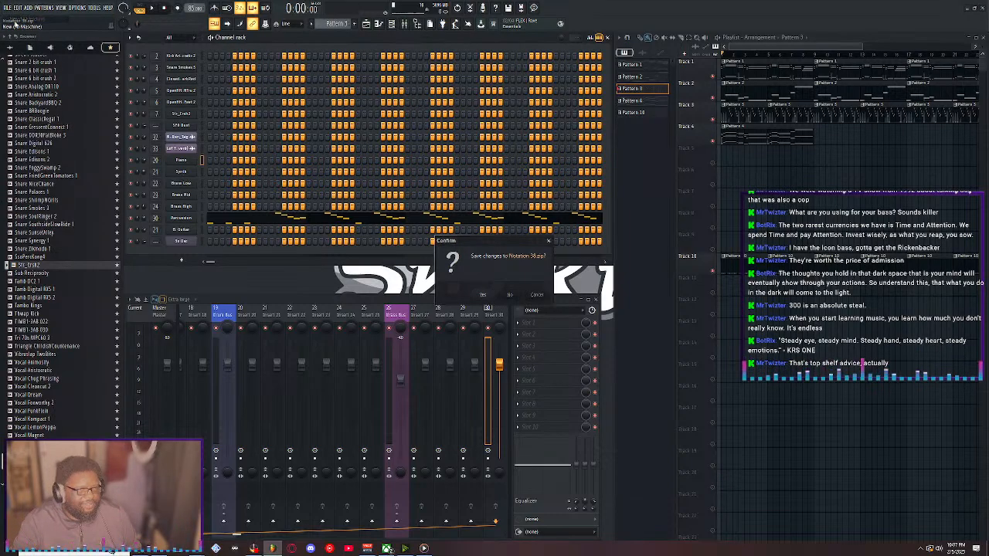
click(498, 296)
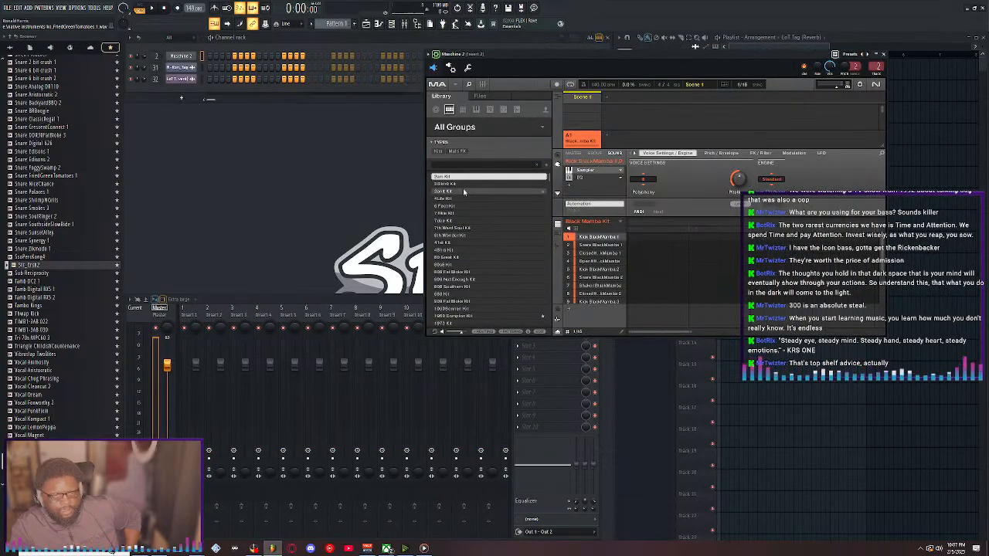
click(884, 54)
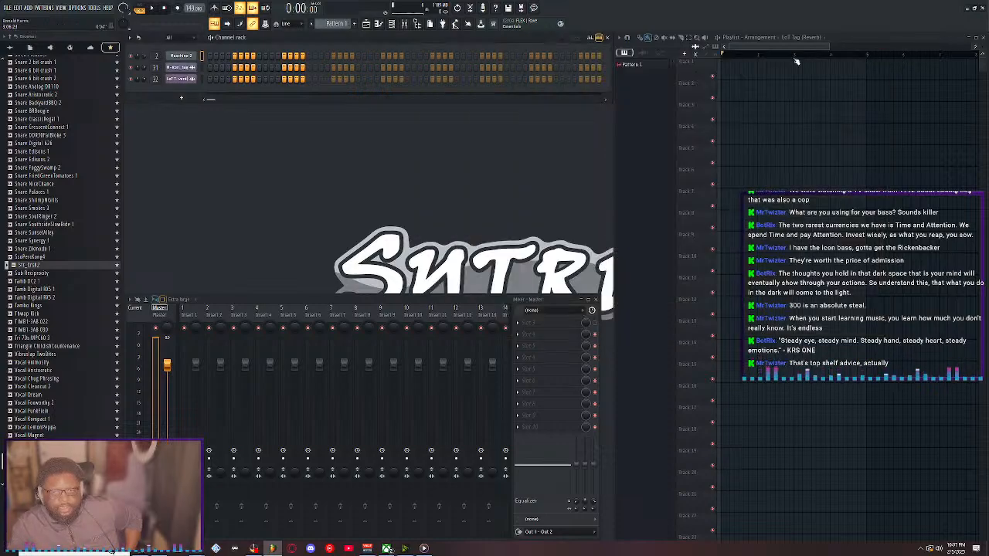
Add a Komplete Kontrol channel and a uaudio_electra channel to the new project
click(28, 7)
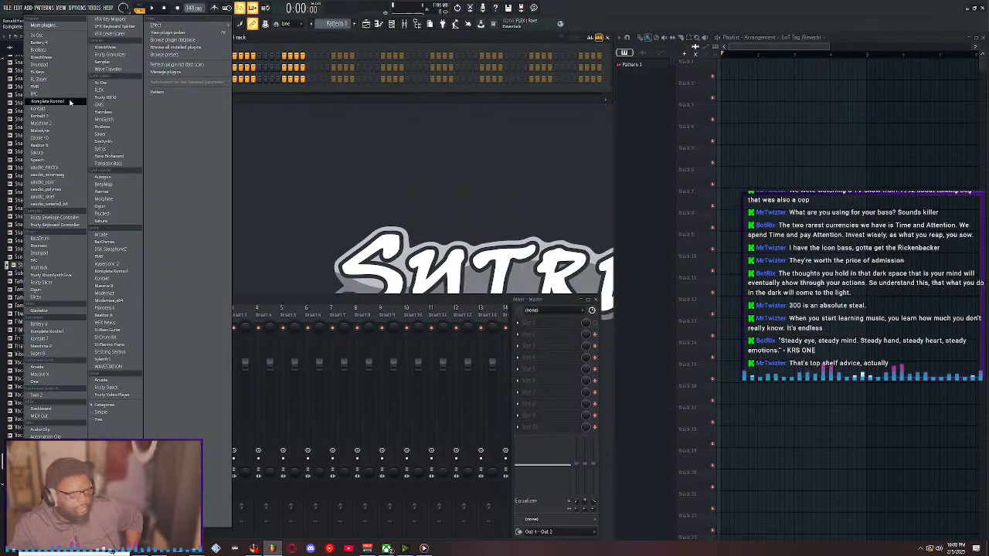
click(48, 102)
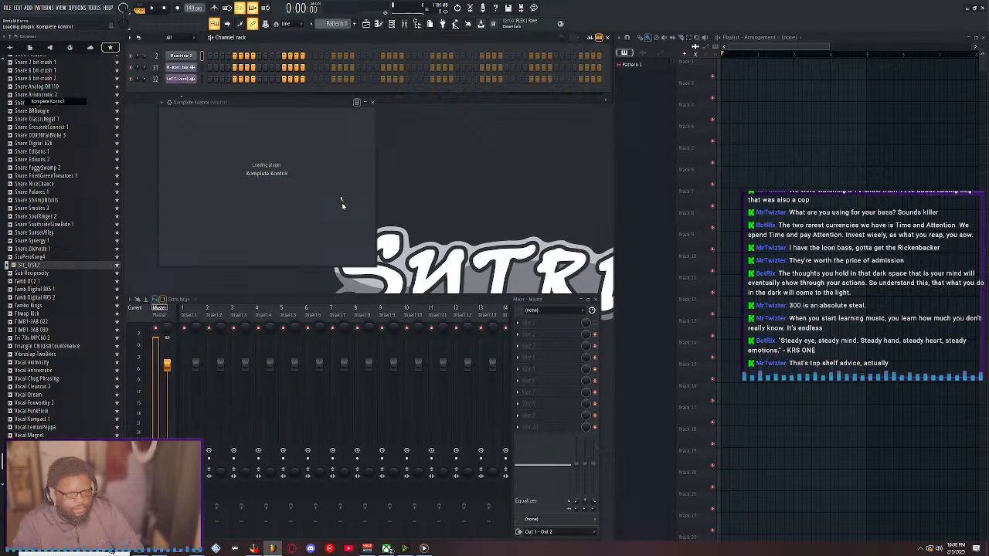
click(27, 7)
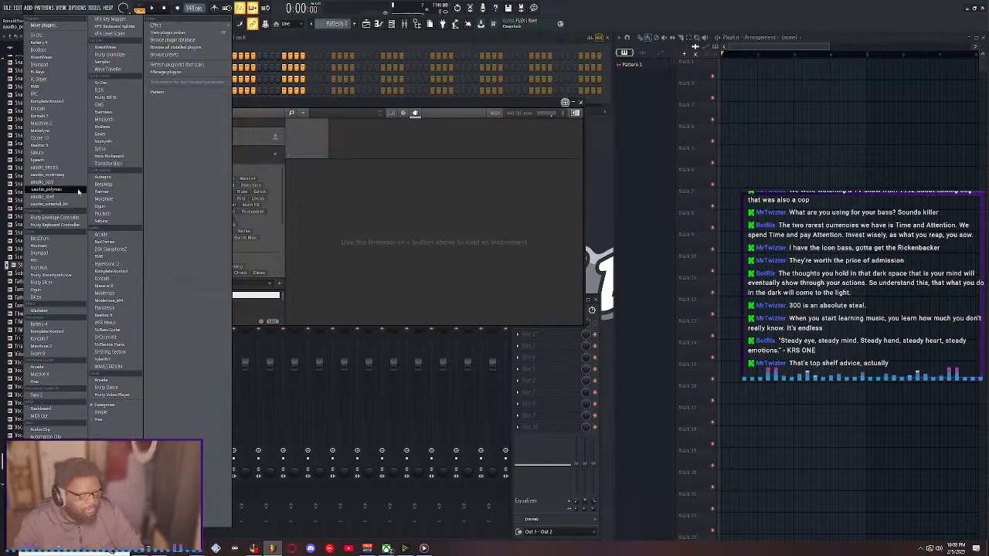
click(75, 165)
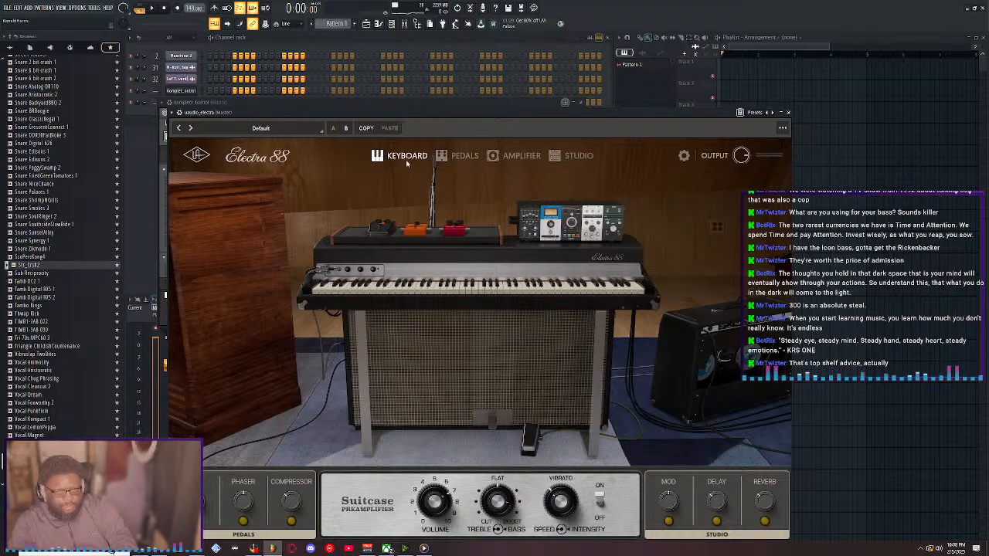
Resize the Electra 88 plug-in to 100% and apply that size to all instances
click(277, 129)
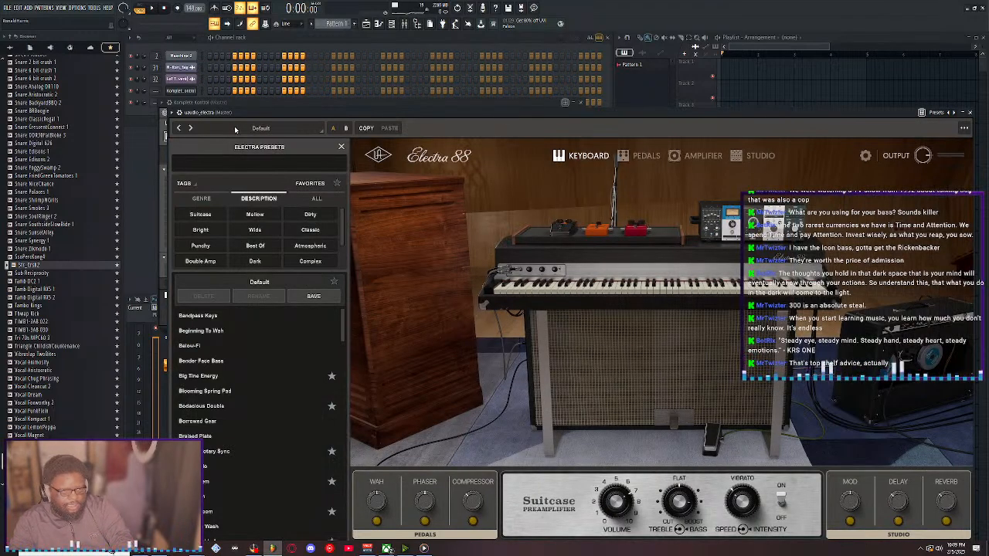
click(966, 129)
click(782, 129)
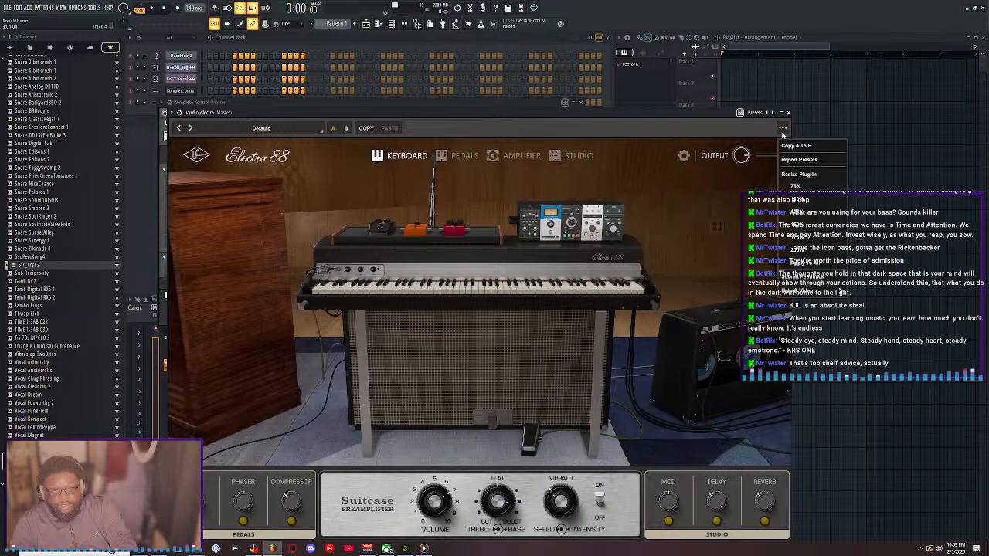
mouse_move(801, 176)
click(801, 199)
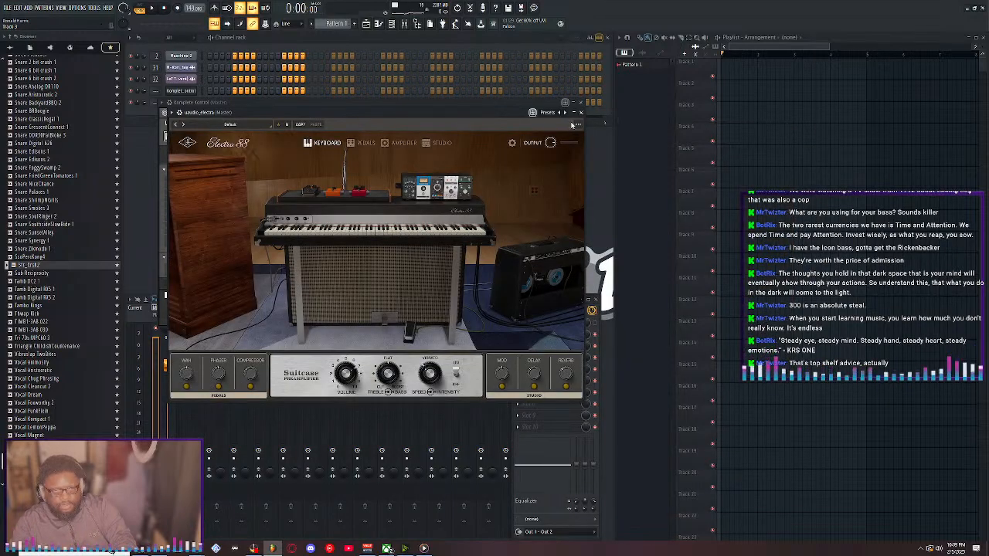
click(578, 123)
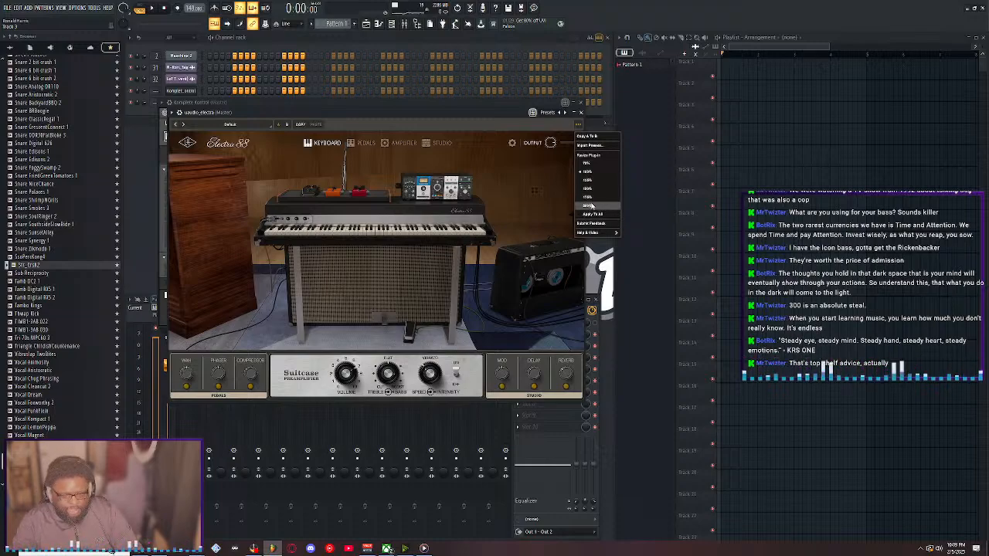
click(599, 215)
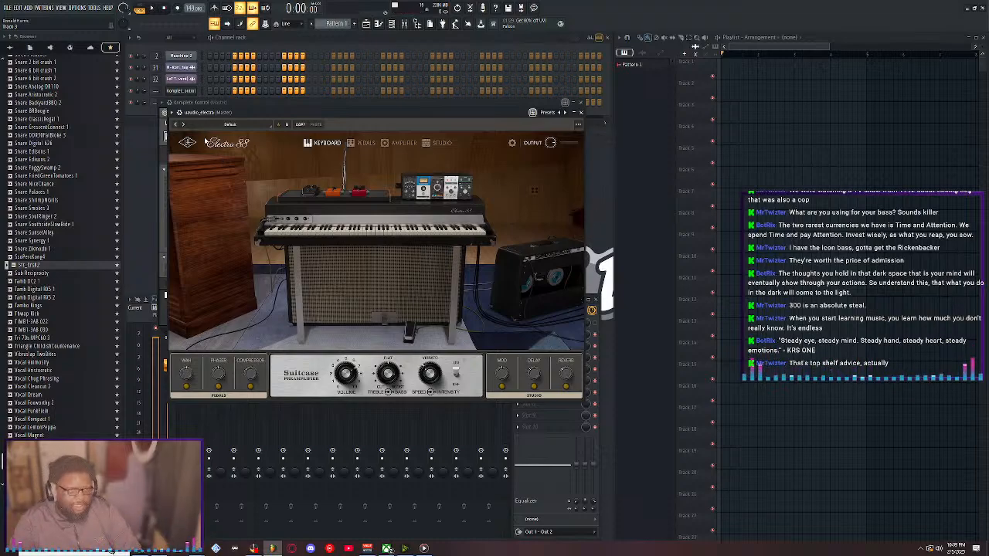
Filter the Electra 88 presets to favorites and load Big Time Energy
click(229, 125)
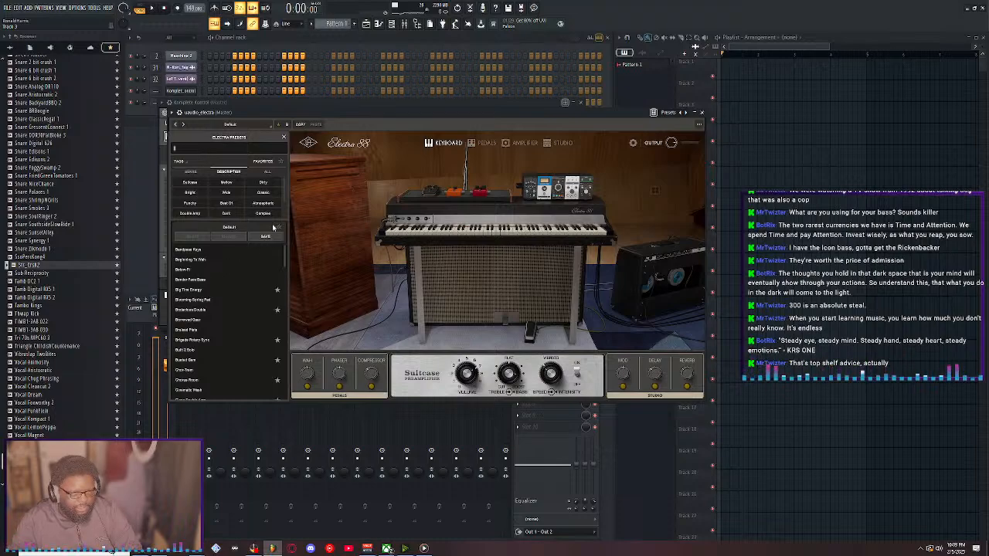
click(281, 162)
click(217, 251)
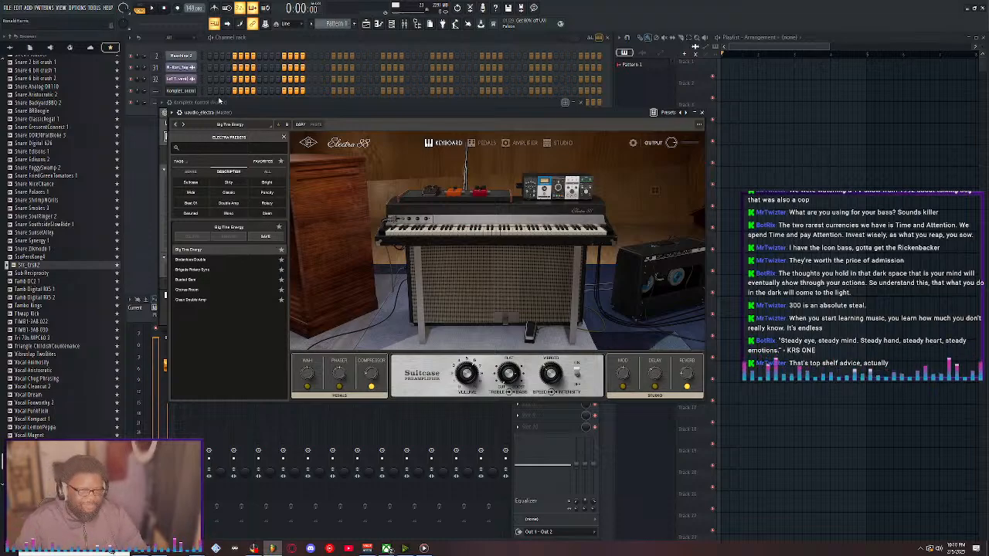
Bring the channel rack forward and add a second Komplete Kontrol channel
click(166, 51)
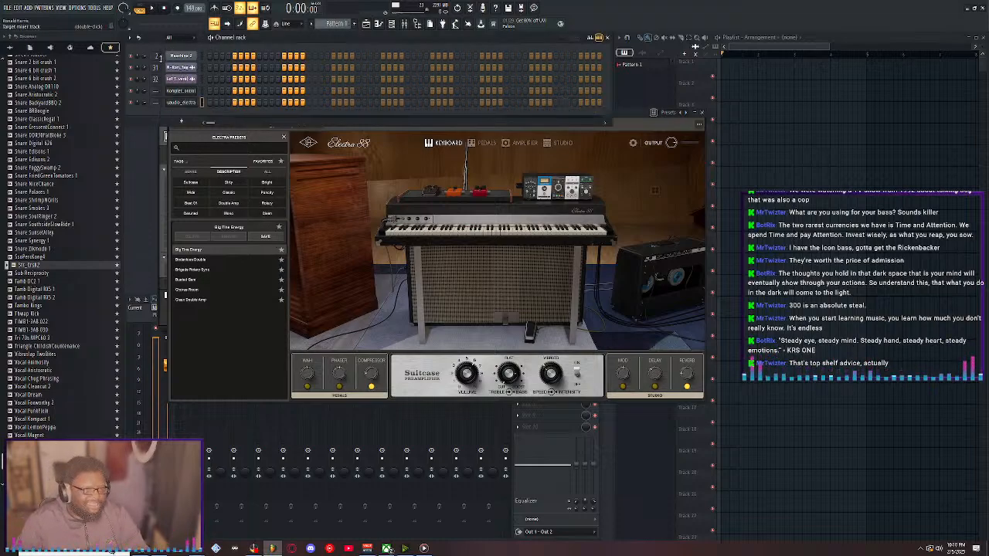
click(33, 8)
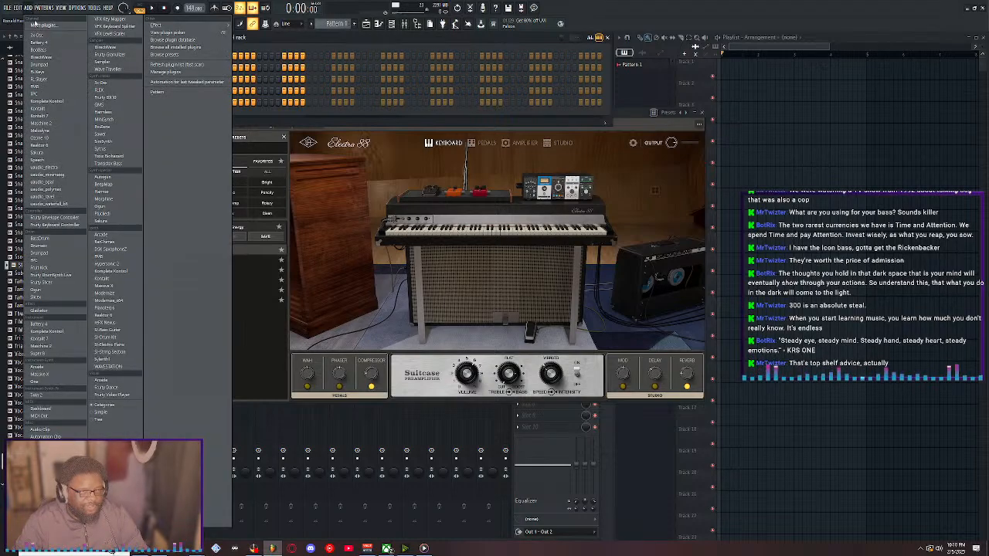
click(48, 102)
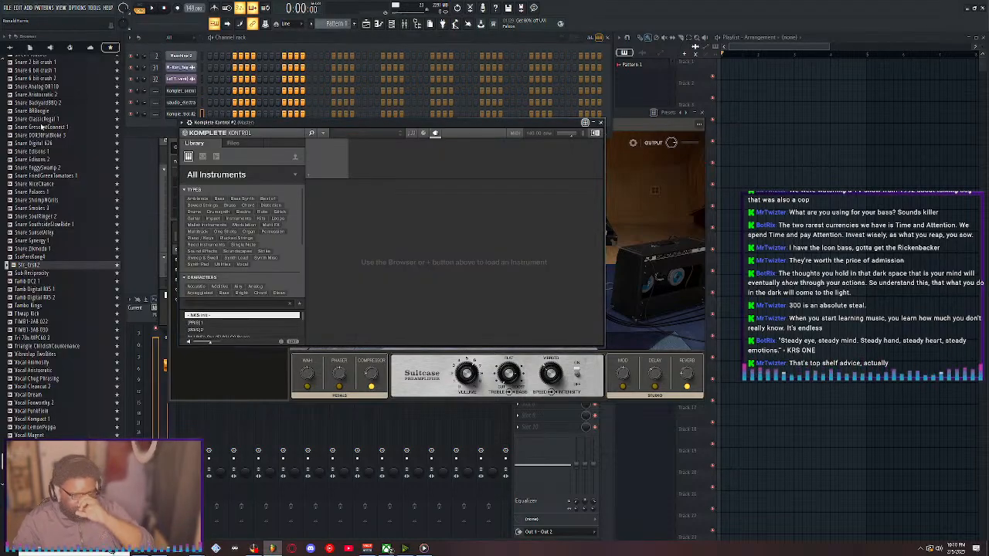
Filter the second Komplete Kontrol's instrument library to Ignition Keys
click(294, 174)
scroll(278, 249, down, 4)
scroll(279, 249, down, 2)
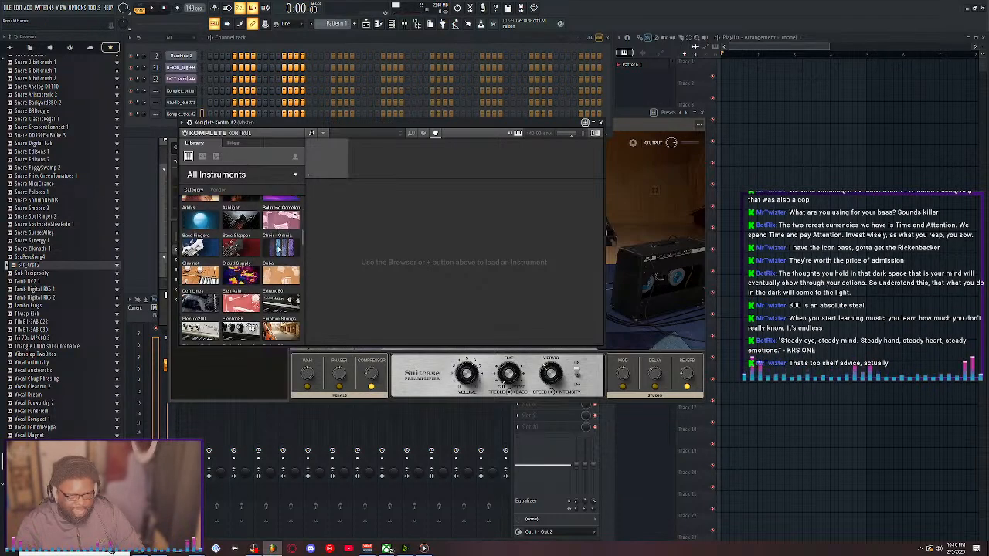
scroll(243, 263, down, 4)
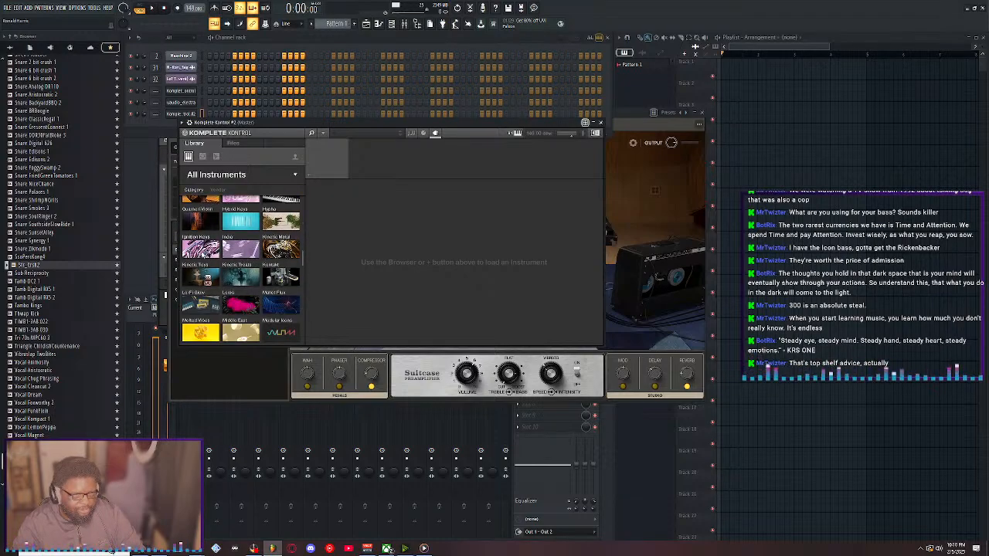
scroll(214, 249, down, 1)
click(204, 239)
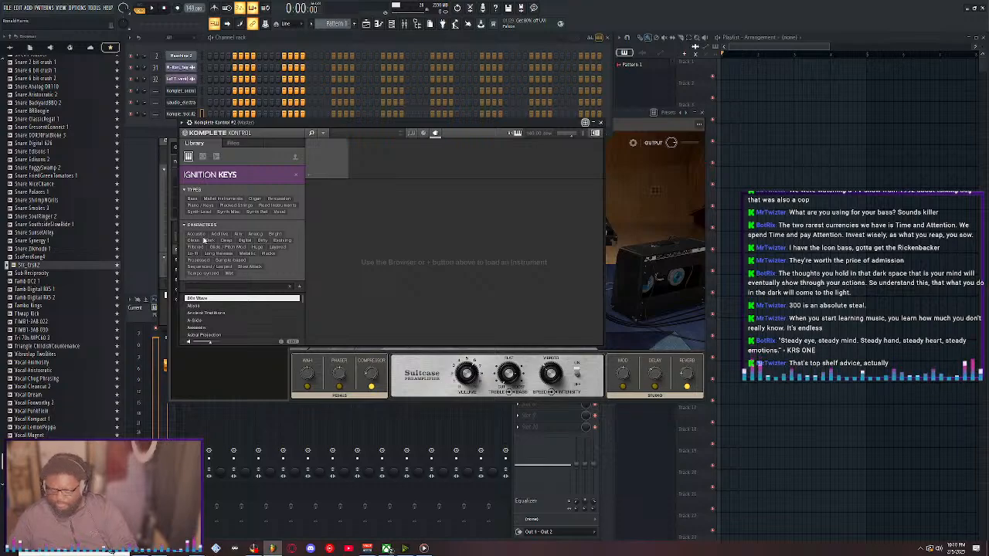
Audition the Ignition Keys presets and load Caiz Blaze The Bandit
key(Down)
key(Down)
key(Down)
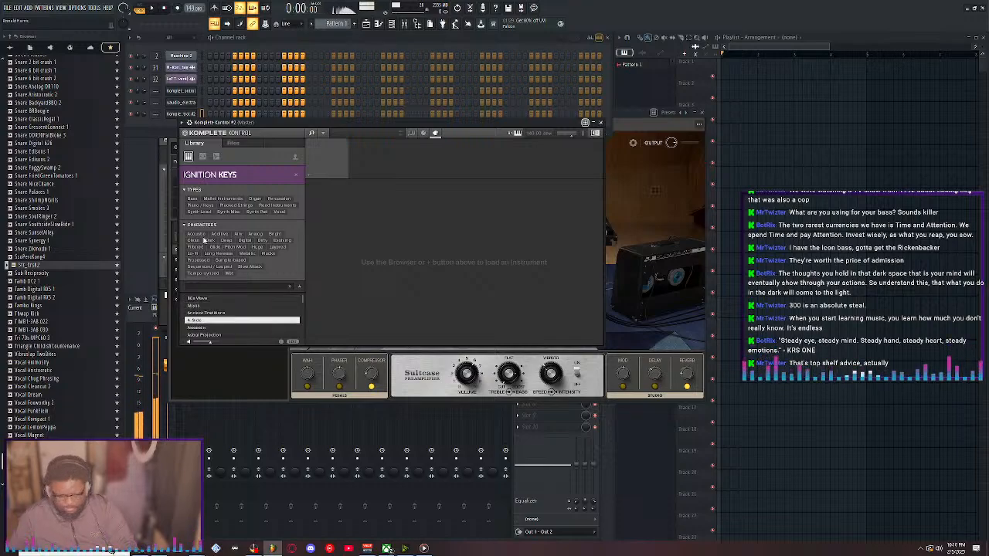
key(Down)
key(Down)
key(Down)
key(Down)
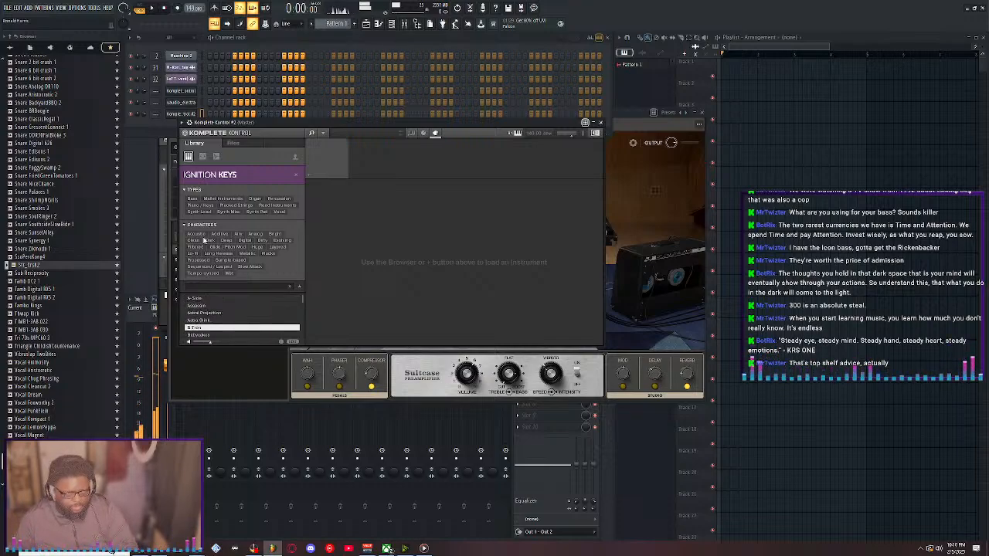
key(Down)
key(Down)
key(Down)
key(Down)
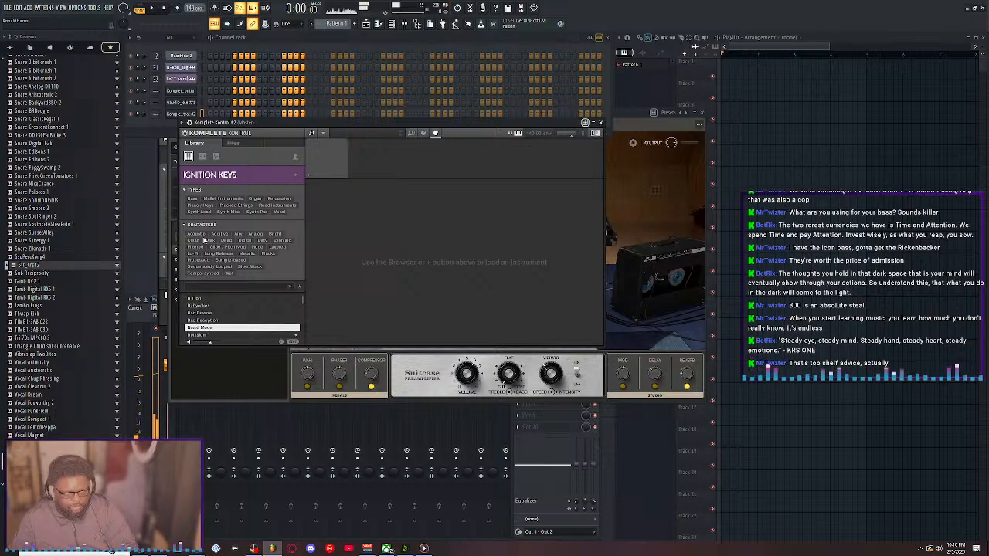
key(Down)
key(Down)
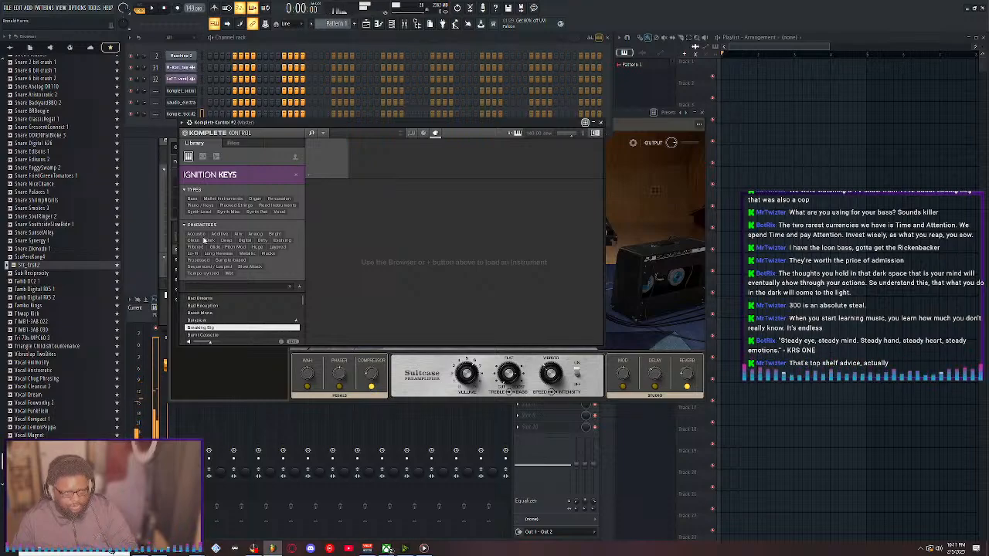
key(Down)
key(Down)
key(Down)
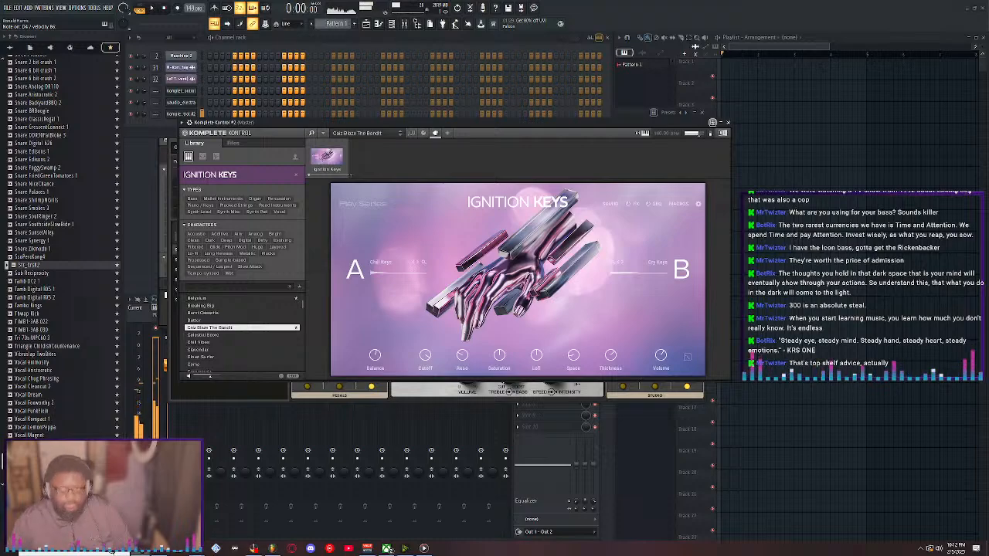
Reopen the first Komplete Kontrol channel, choose the Noire library and load the Basic Pure piano
click(193, 93)
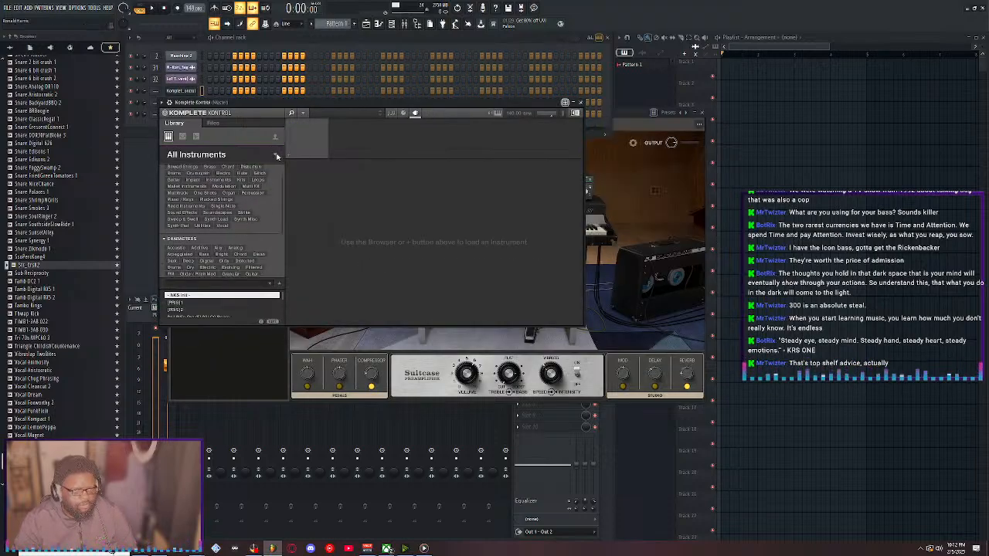
scroll(245, 223, down, 5)
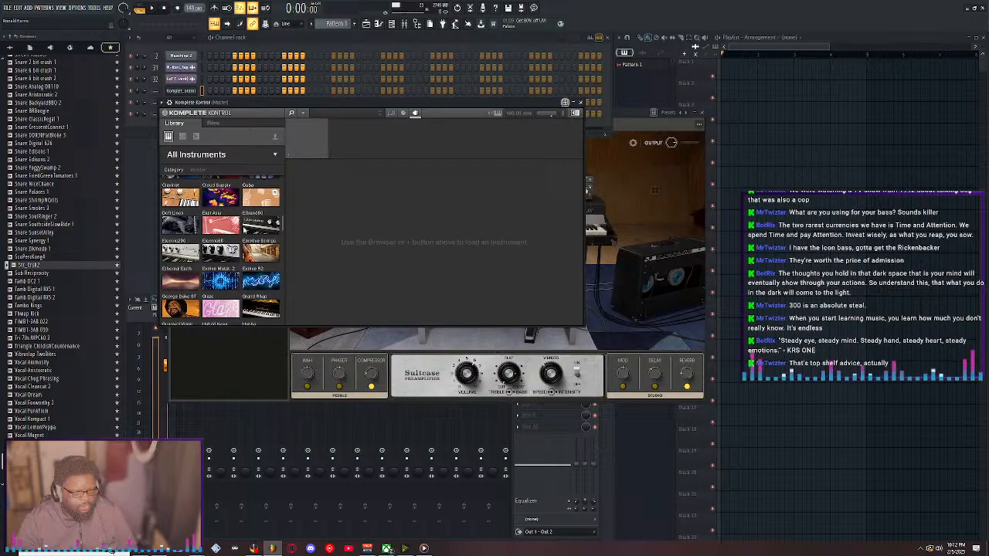
scroll(246, 229, down, 10)
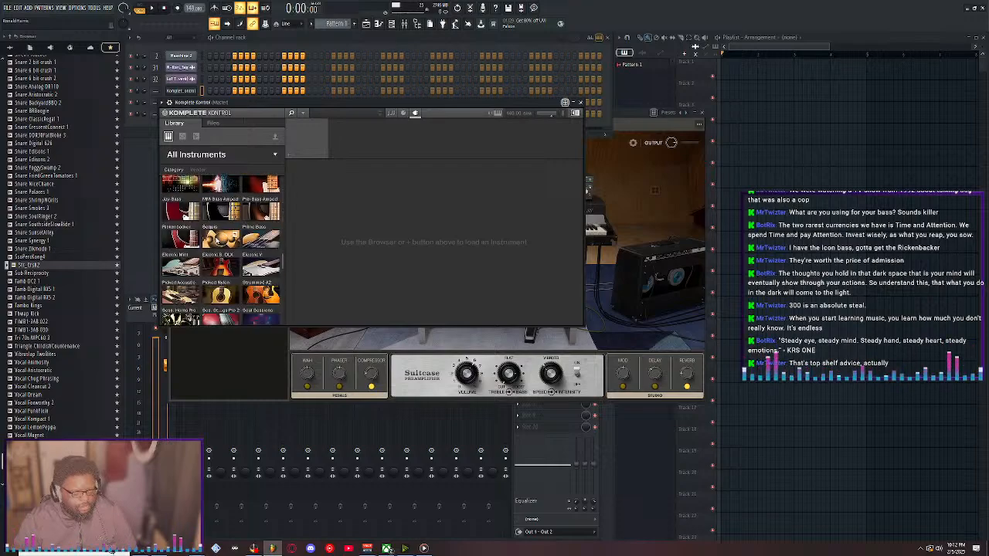
scroll(222, 248, down, 10)
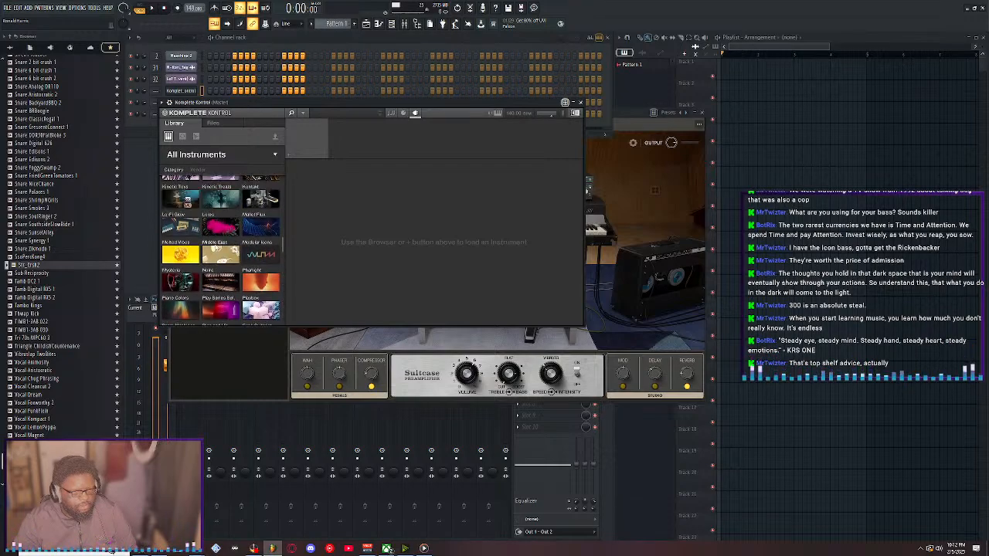
scroll(205, 246, up, 2)
scroll(207, 246, down, 2)
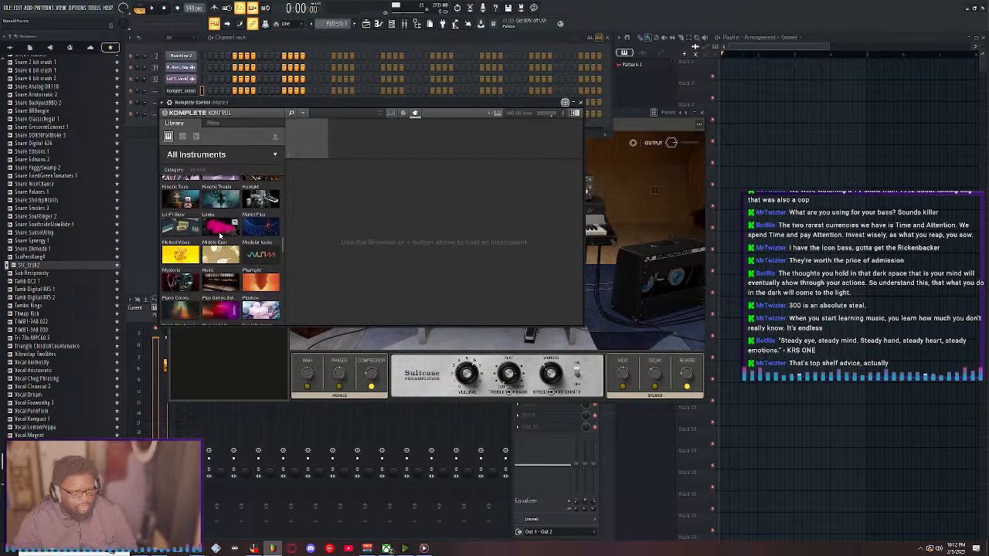
click(236, 279)
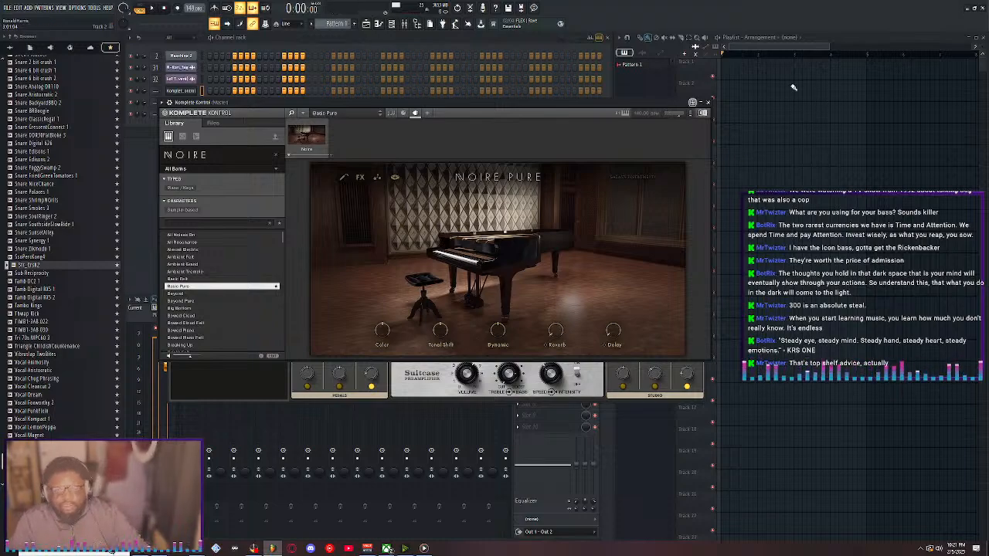
Place Pattern 1 at the start of playlist Track 1, with a second clip further along the track
drag(783, 72, 743, 70)
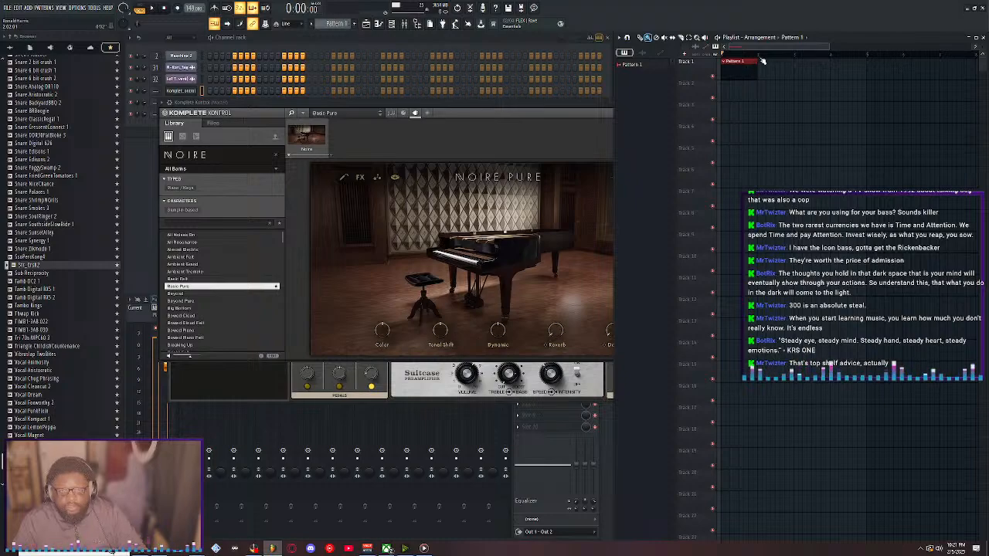
drag(829, 47, 958, 46)
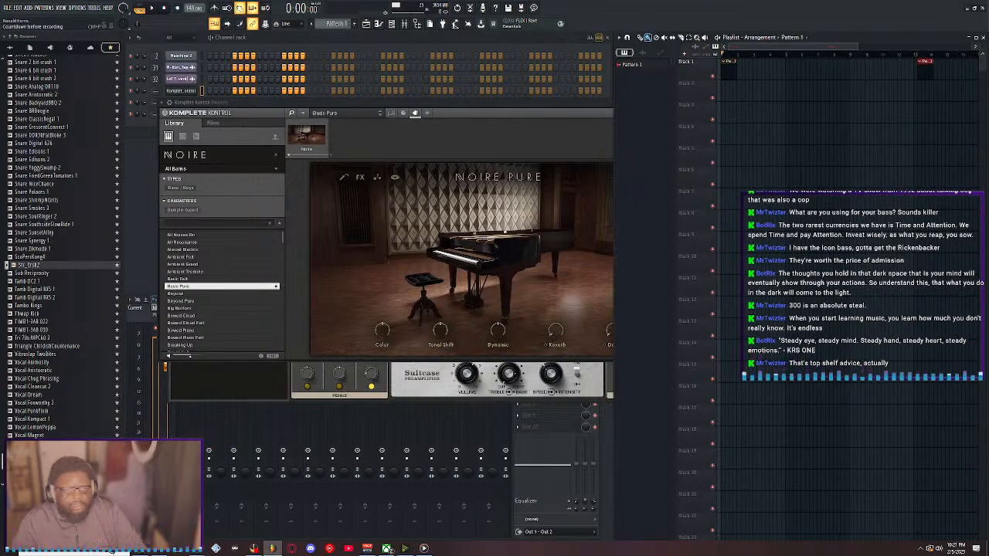
Set the project tempo to 90 BPM by tapping it in with the Tempo tapper
right_click(193, 8)
click(216, 114)
click(496, 259)
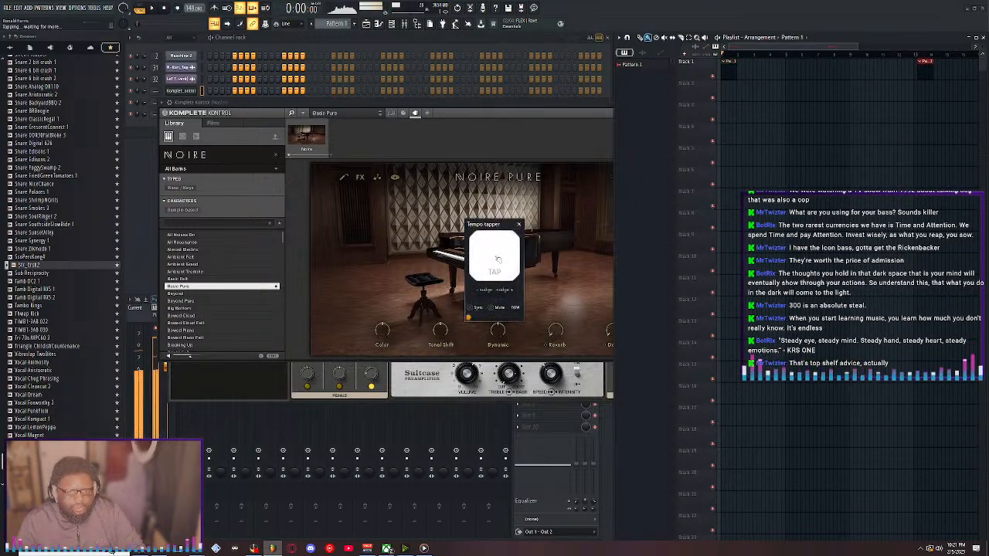
click(497, 259)
click(496, 258)
click(496, 259)
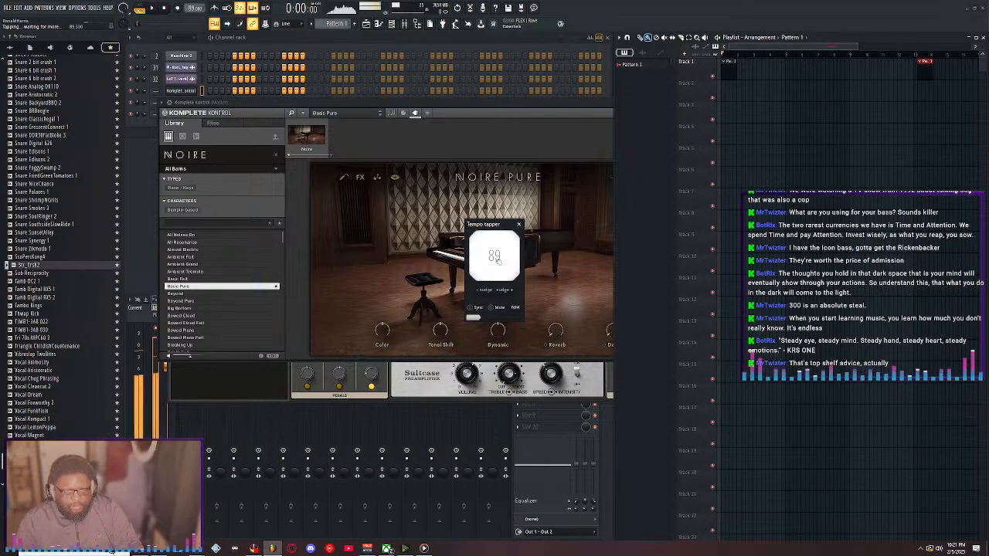
click(496, 258)
click(496, 258)
click(496, 258)
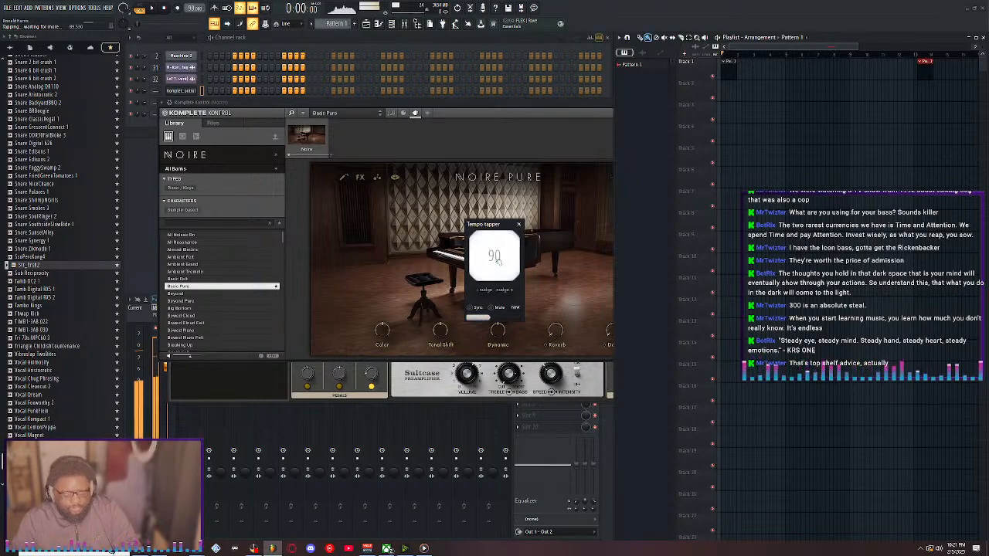
click(496, 259)
click(496, 259)
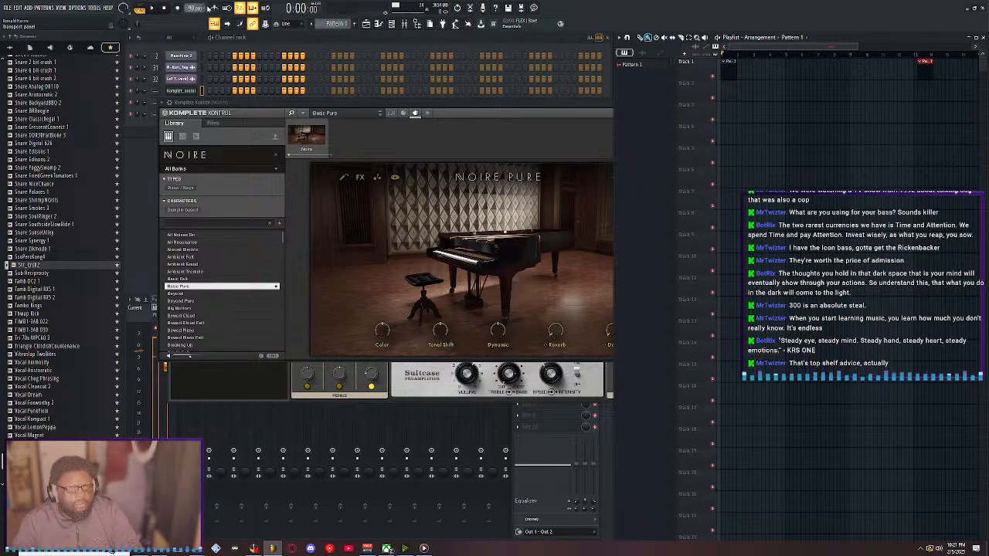
Turn on the metronome and record a Noire piano chord progression into Pattern 1
click(214, 8)
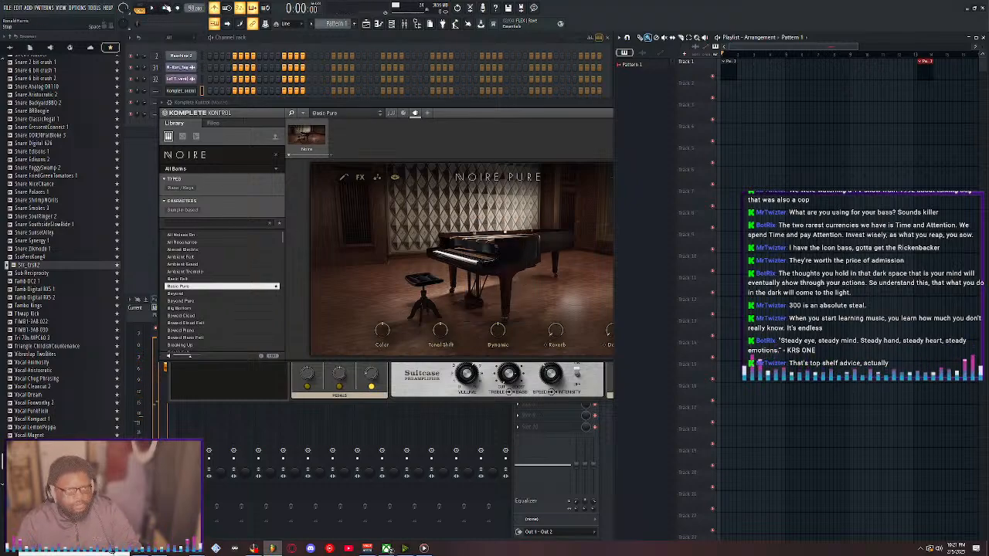
key(r)
click(493, 287)
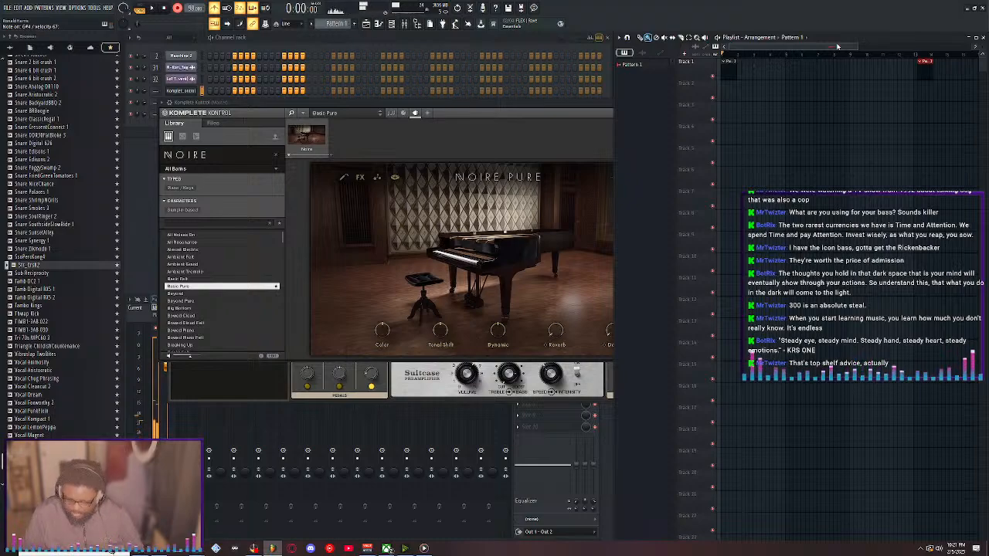
click(155, 9)
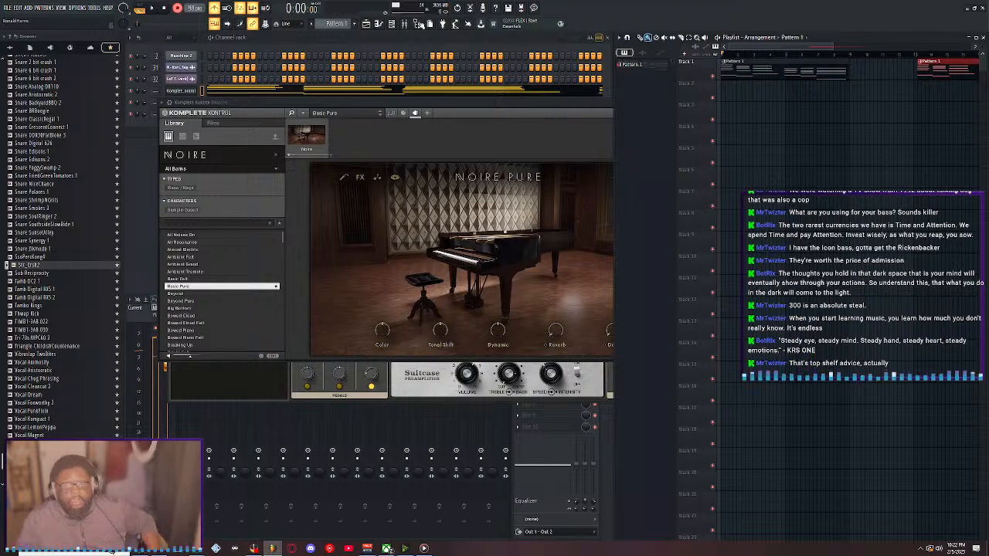
Open the recorded chords in the piano roll and apply quick legato to all notes while the pattern plays
double_click(750, 68)
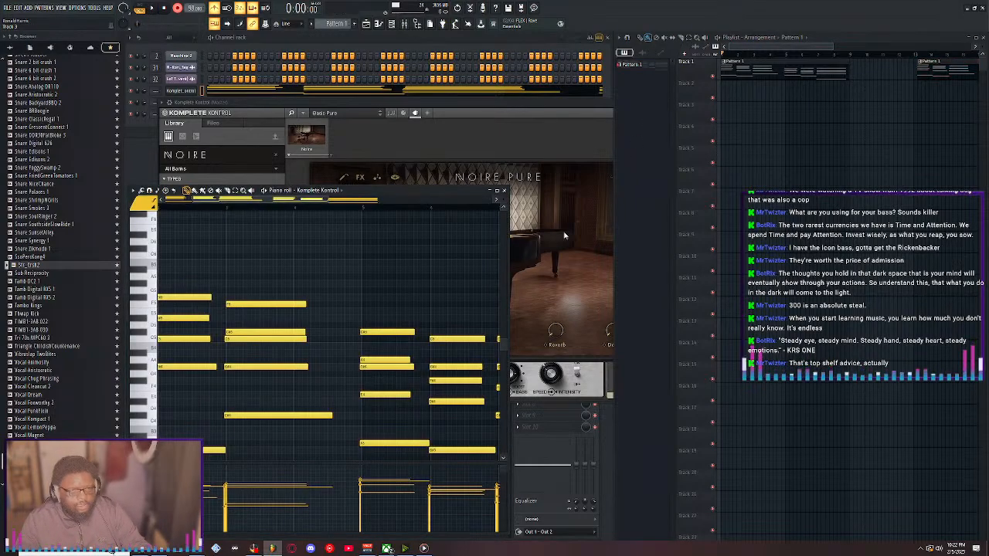
scroll(371, 214, up, 2)
key(ctrl+a)
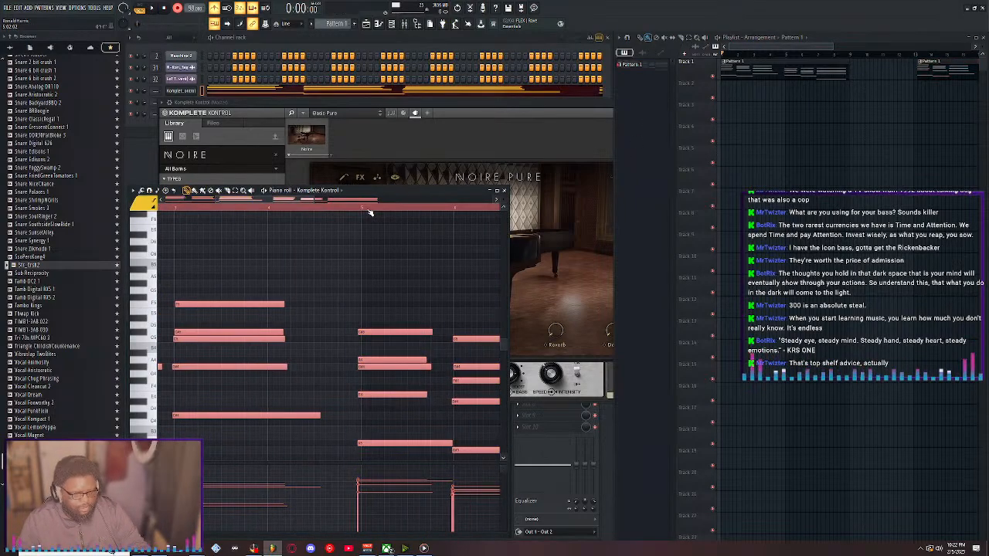
drag(307, 200, 254, 199)
key(space)
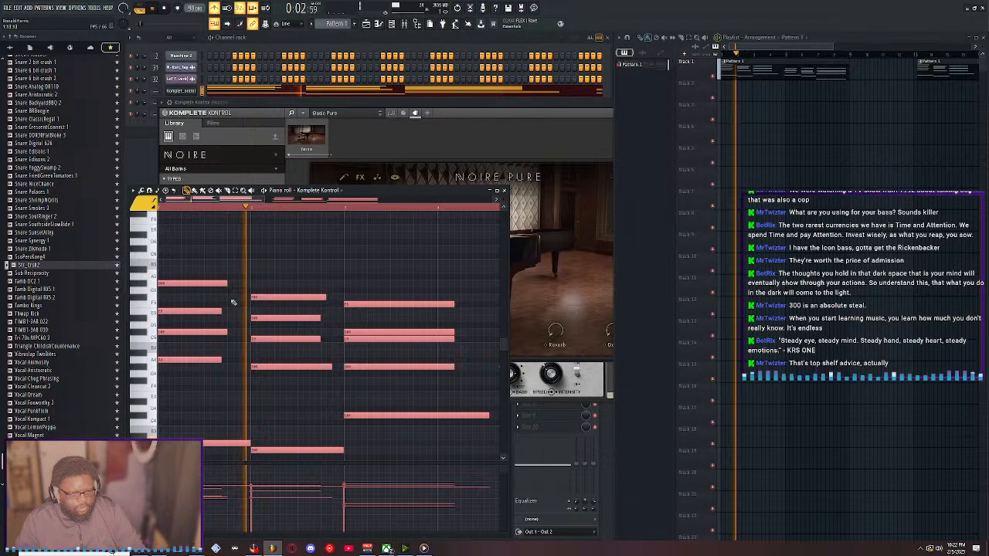
key(ctrl+l)
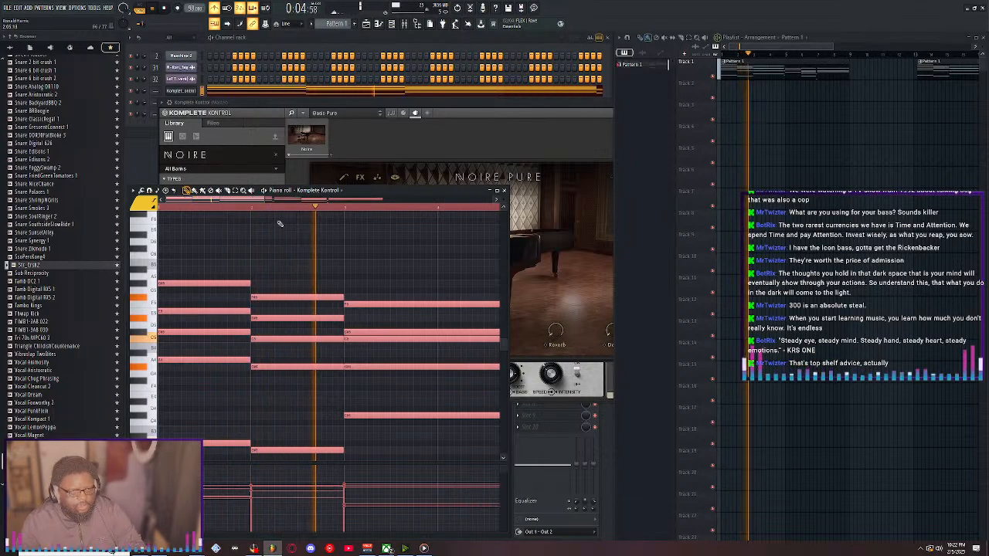
Maximize the piano roll, align the stray short notes with the chords at bars 5 and 7, and stretch them to full chord length
drag(273, 199, 315, 203)
scroll(315, 202, down, 1)
double_click(380, 191)
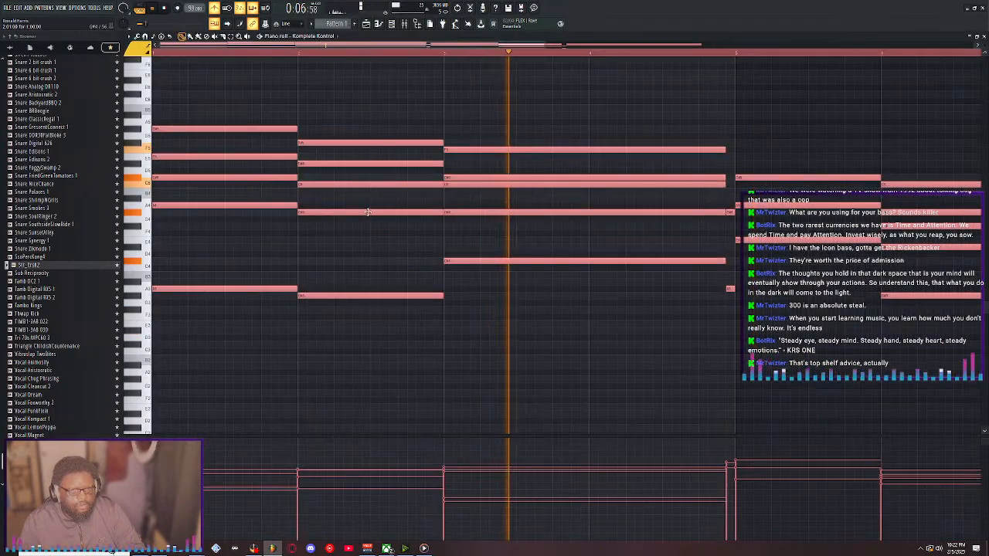
scroll(371, 56, down, 2)
scroll(371, 55, down, 2)
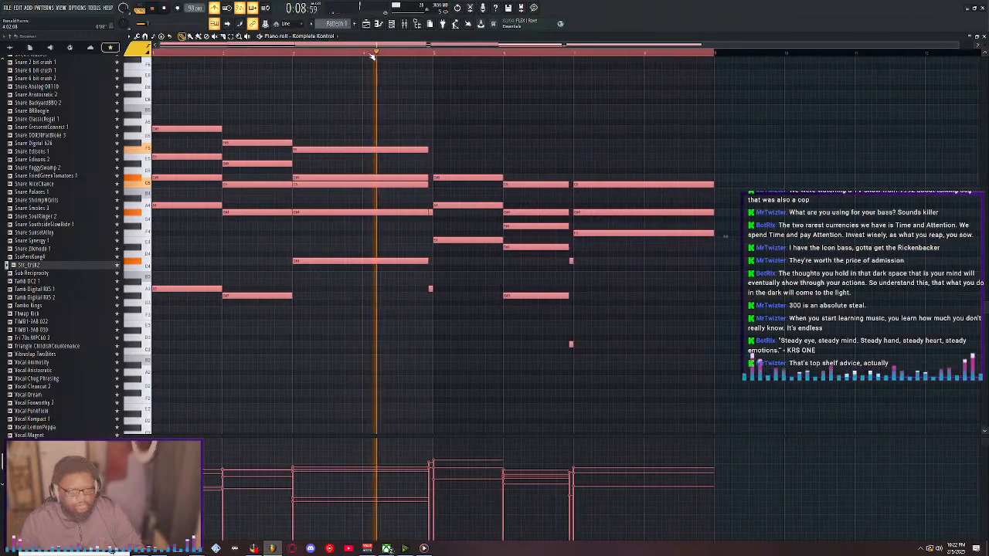
scroll(444, 53, up, 2)
scroll(442, 53, up, 2)
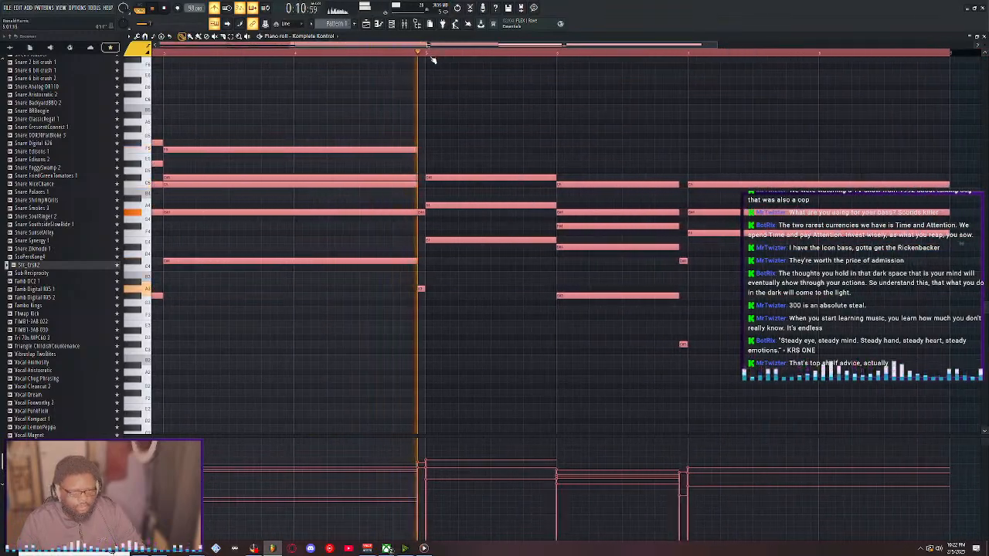
key(space)
click(420, 197)
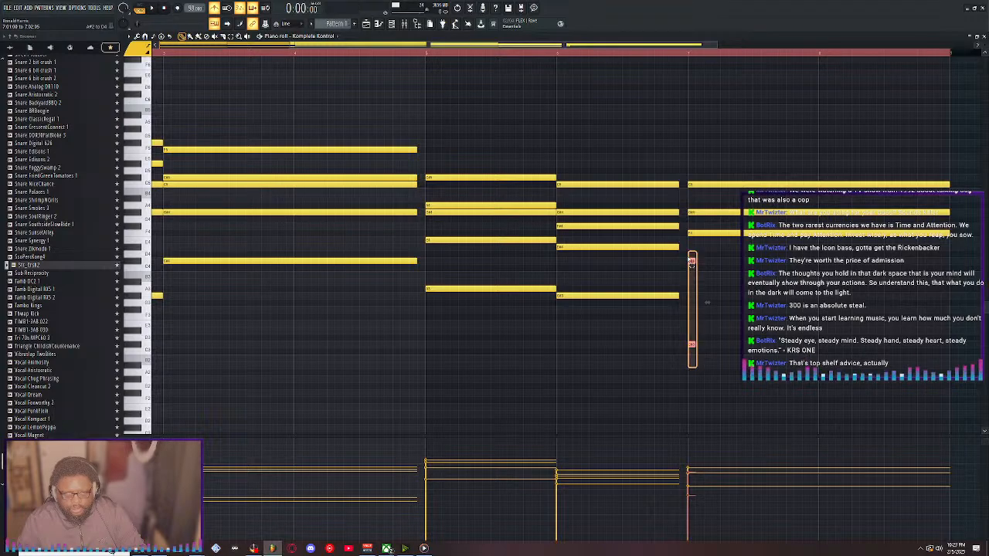
drag(701, 263, 934, 273)
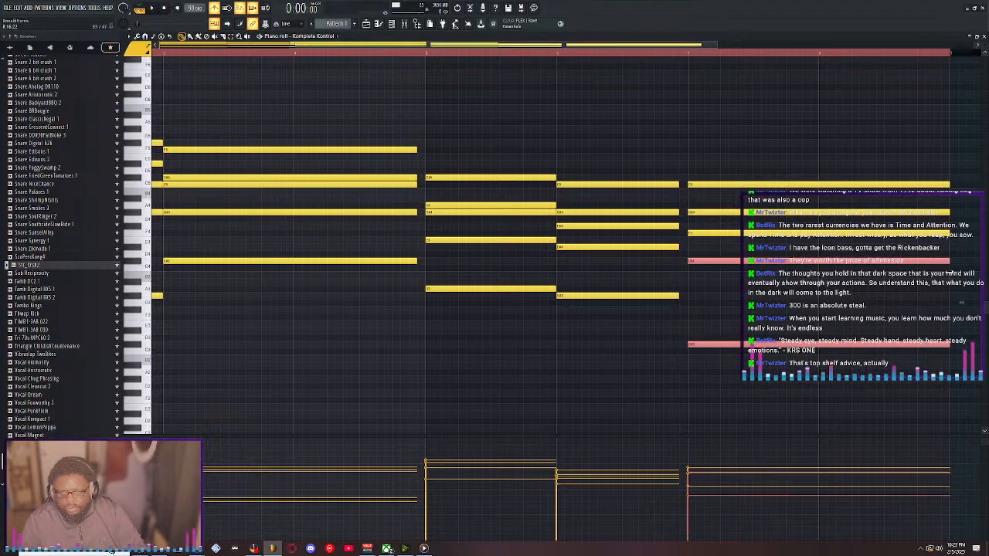
Apply quick legato to all notes again and trim their ends slightly with the snap set to 1/6 step
key(ctrl+a)
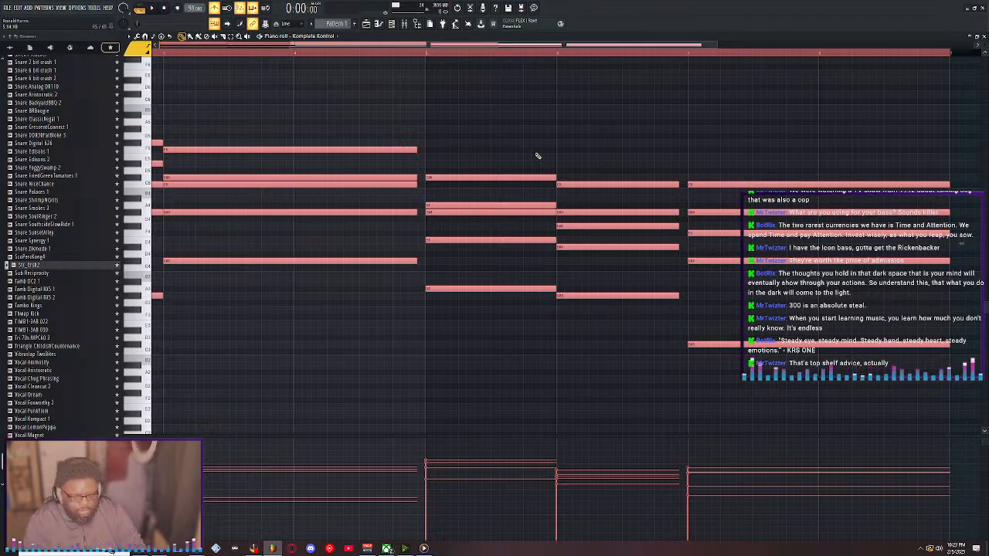
key(ctrl+l)
click(287, 24)
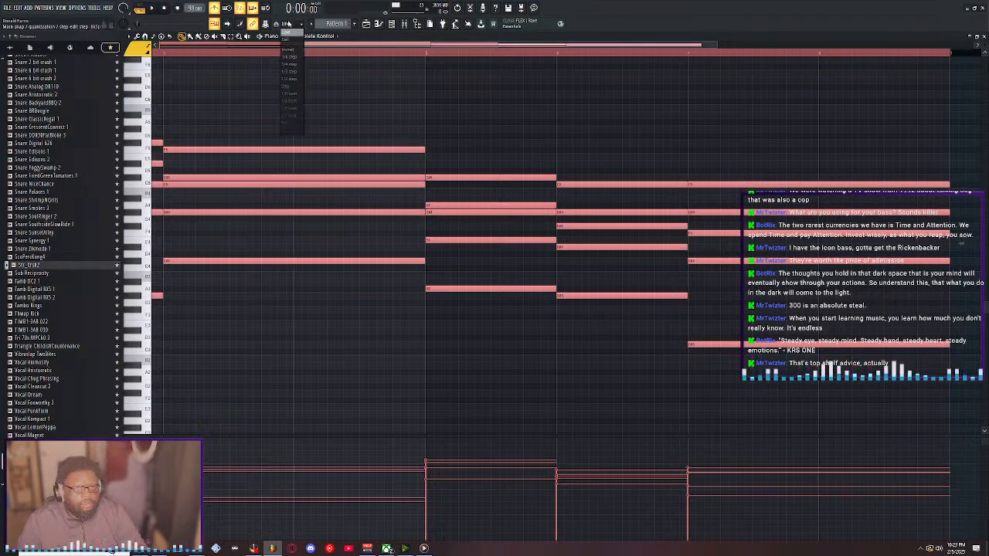
click(290, 58)
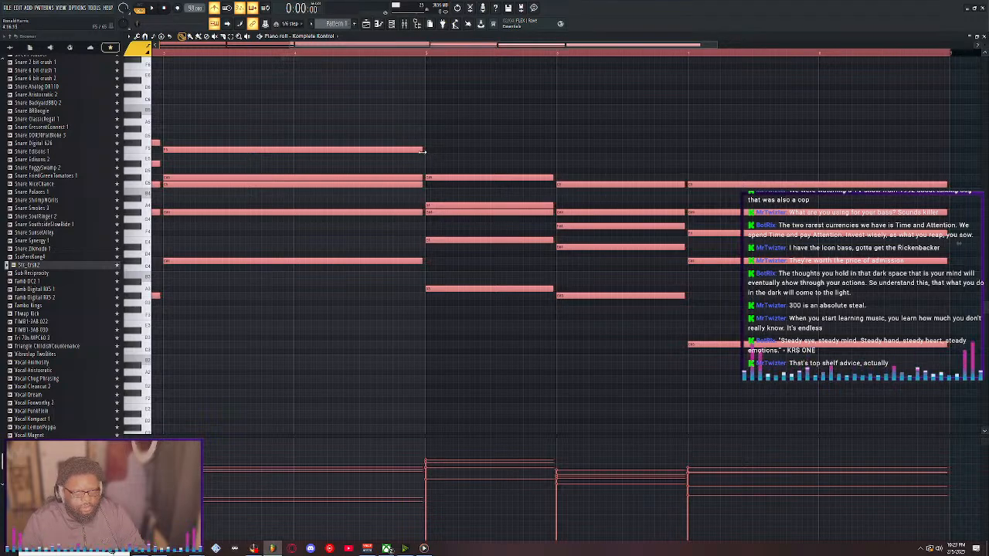
Strum the start times of all chord notes with the strumizer, preserving the note ends, and close the piano roll
click(359, 65)
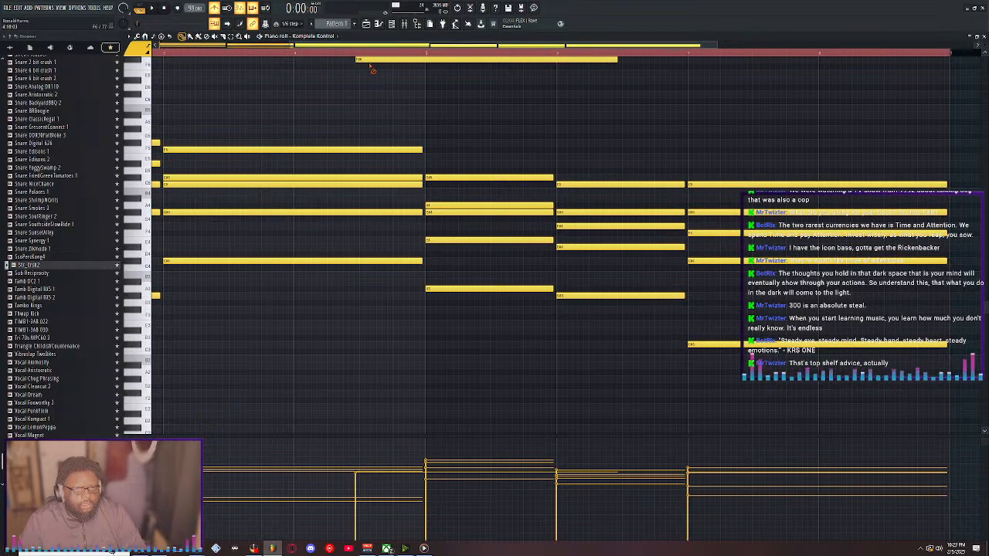
right_click(373, 61)
key(ctrl+a)
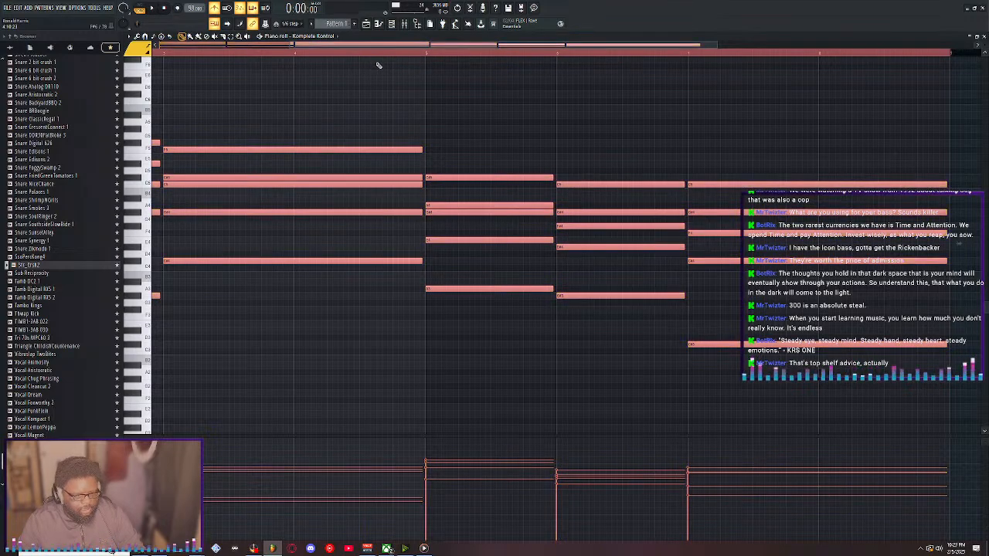
key(alt+s)
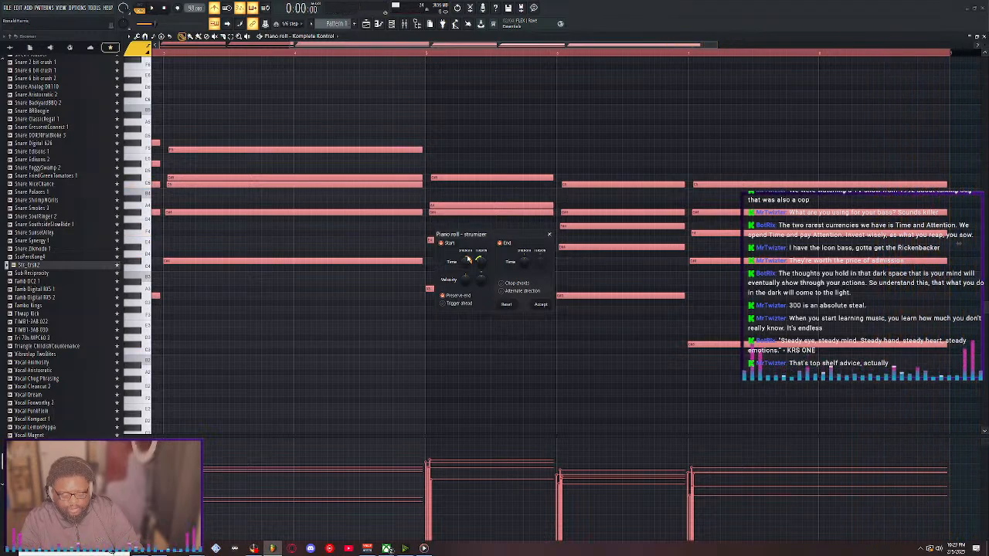
click(540, 305)
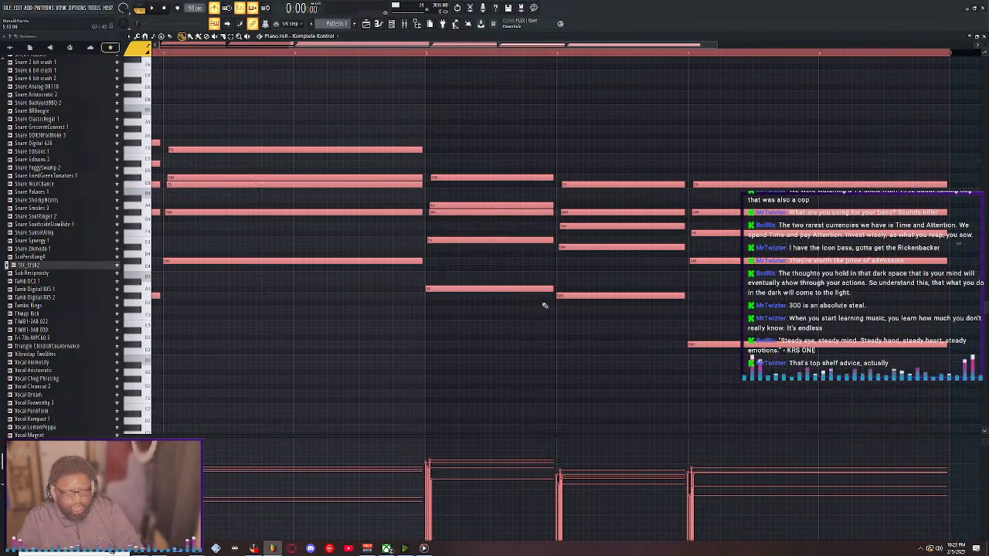
click(984, 36)
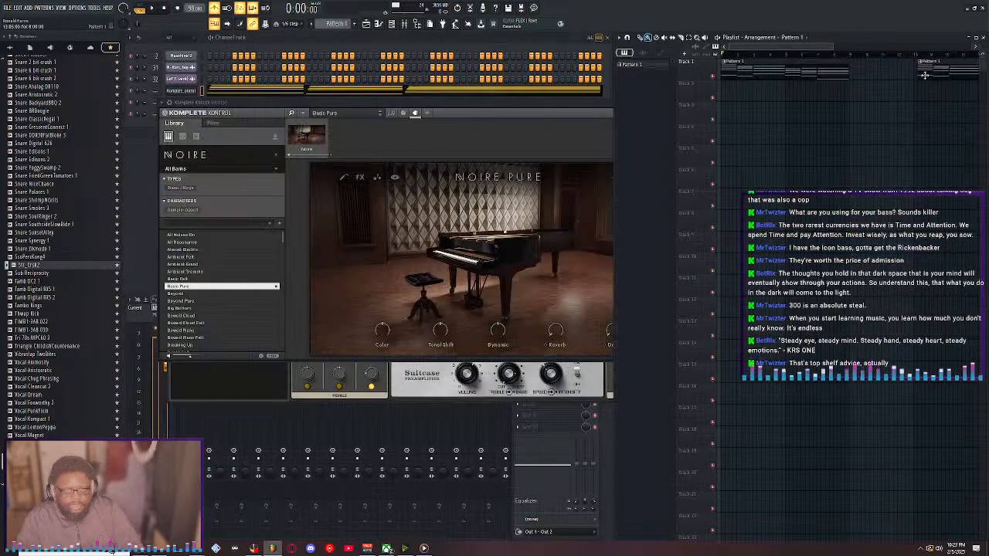
Play the pattern with the metronome off and open Komplete Kontrol #2 to try the Ignition Keys preset Creeper
key(space)
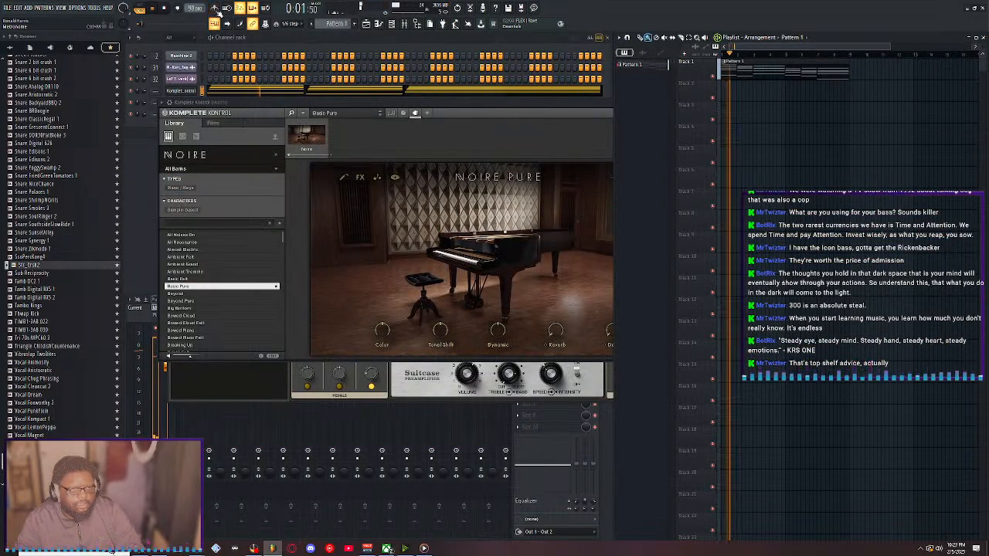
click(145, 123)
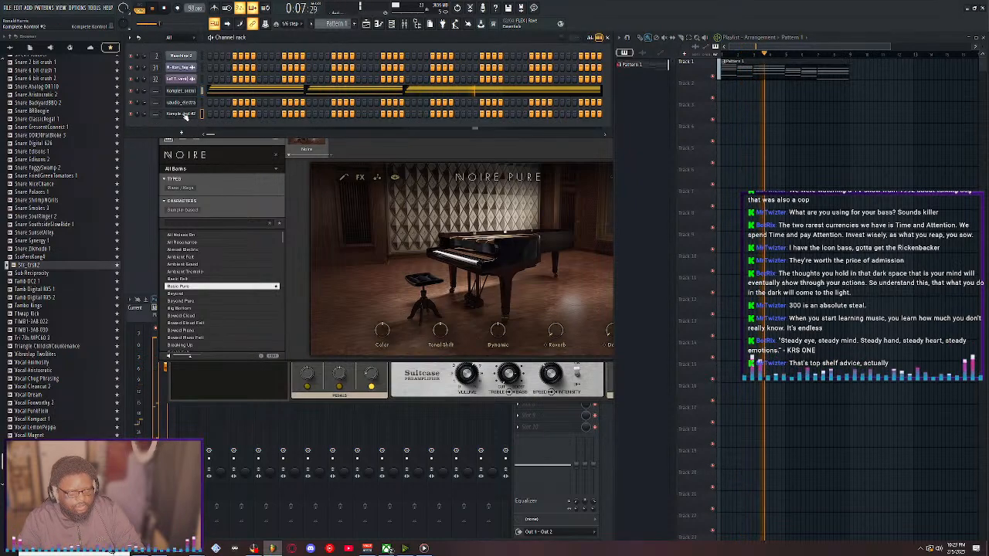
click(182, 114)
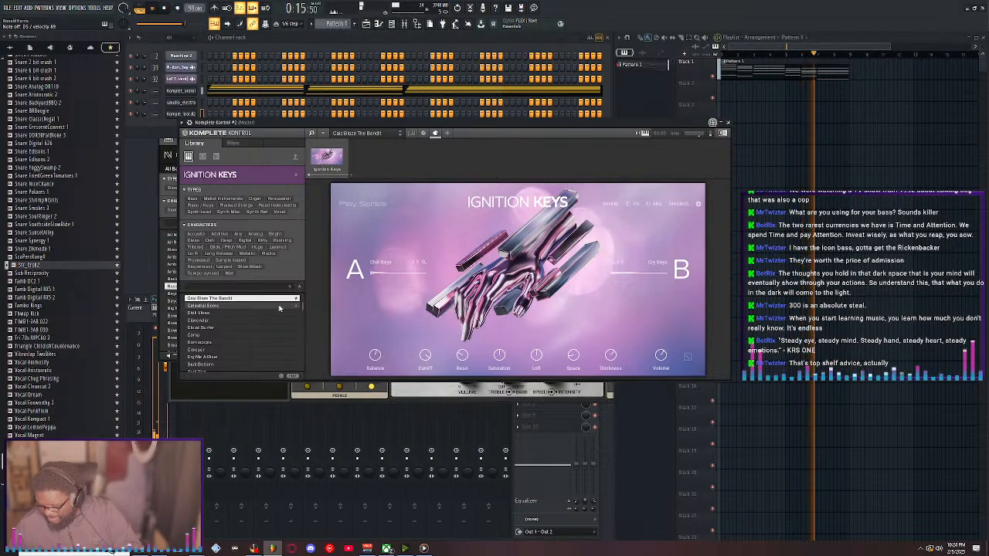
key(Down)
key(Down)
key(Down)
key(Down)
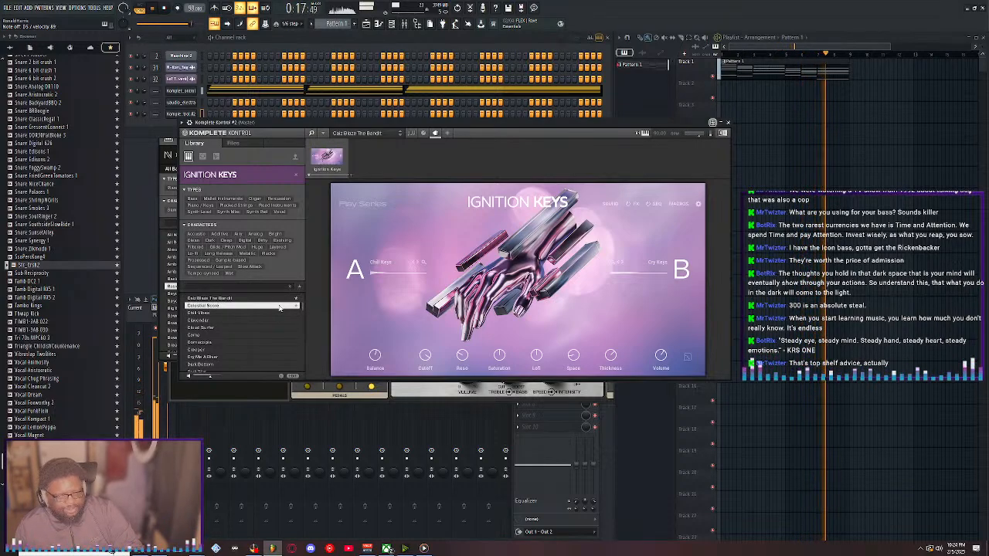
key(Down)
key(Down)
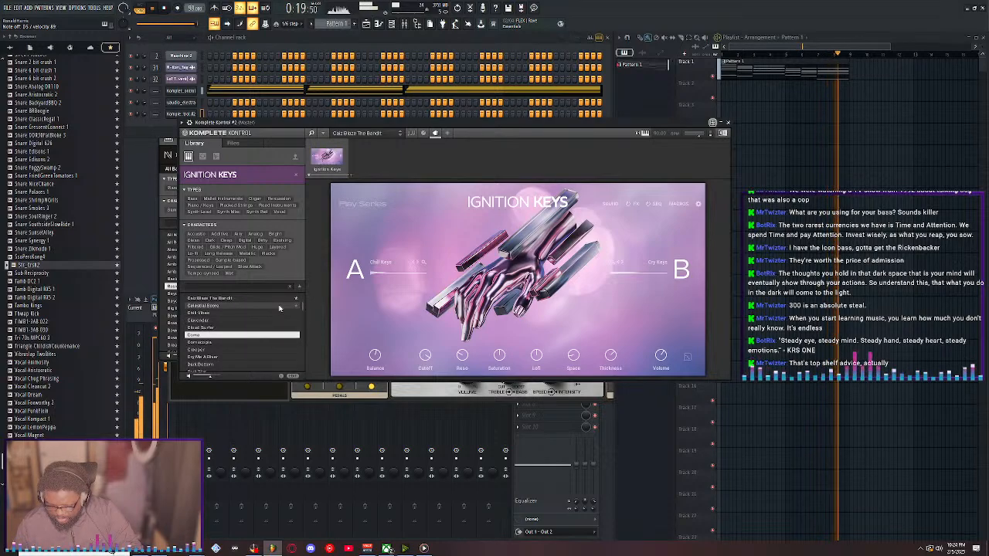
key(Down)
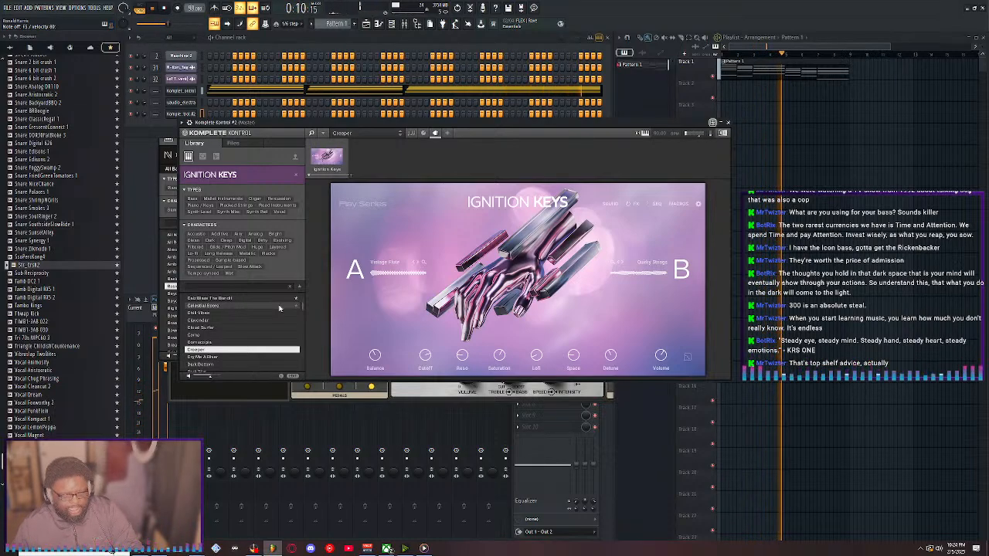
Load the Ignition Keys preset Diamonds In The Sky in Komplete Kontrol #2
key(Down)
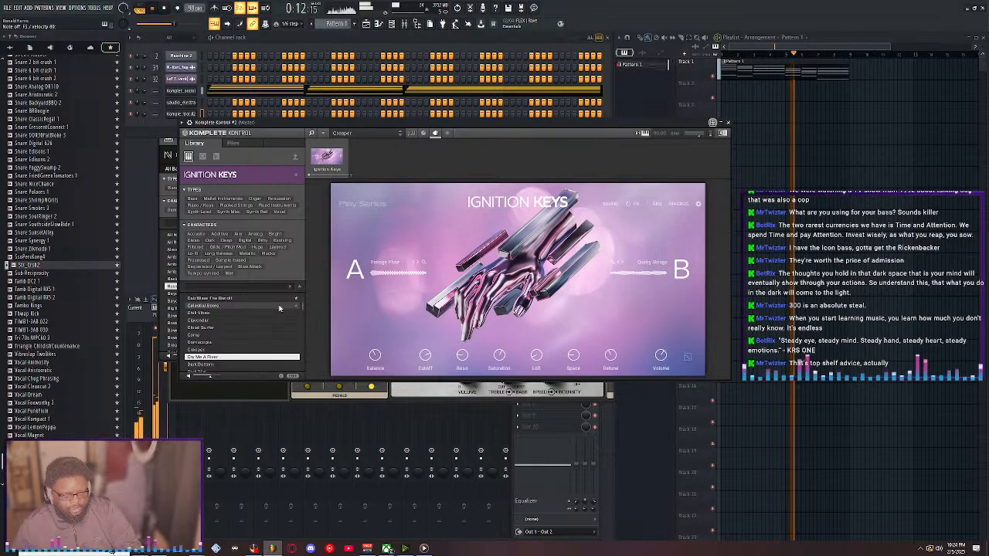
key(Down)
key(Down)
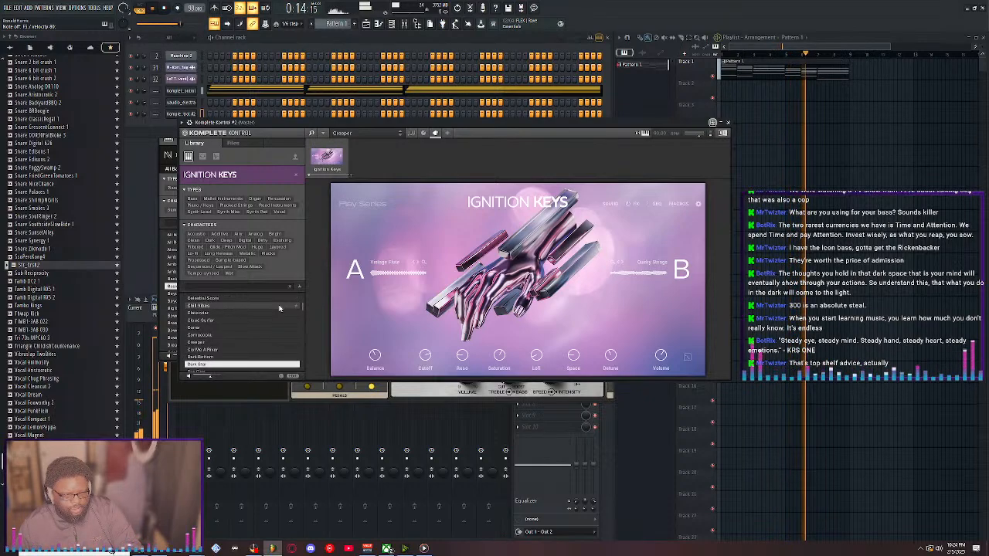
key(Down)
key(Down)
key(Down)
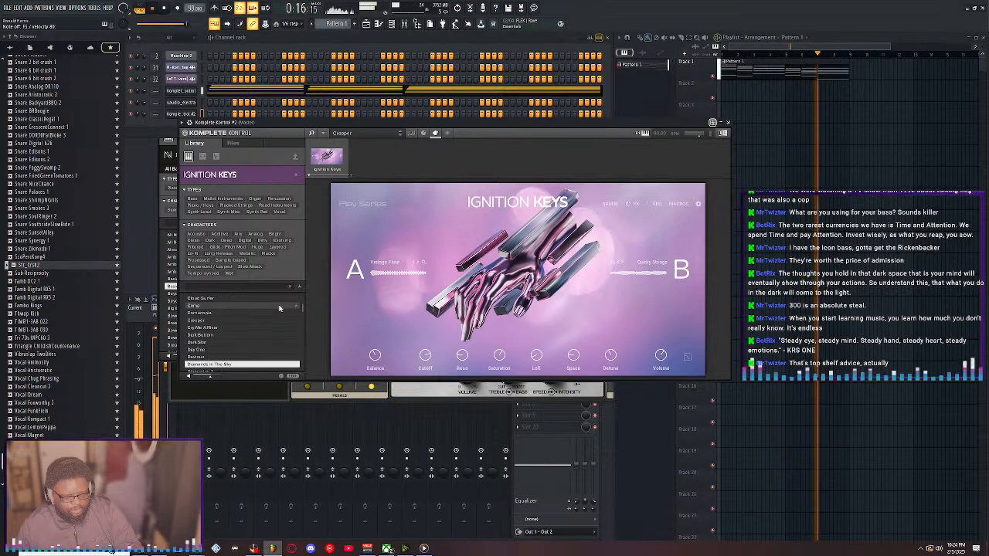
key(Return)
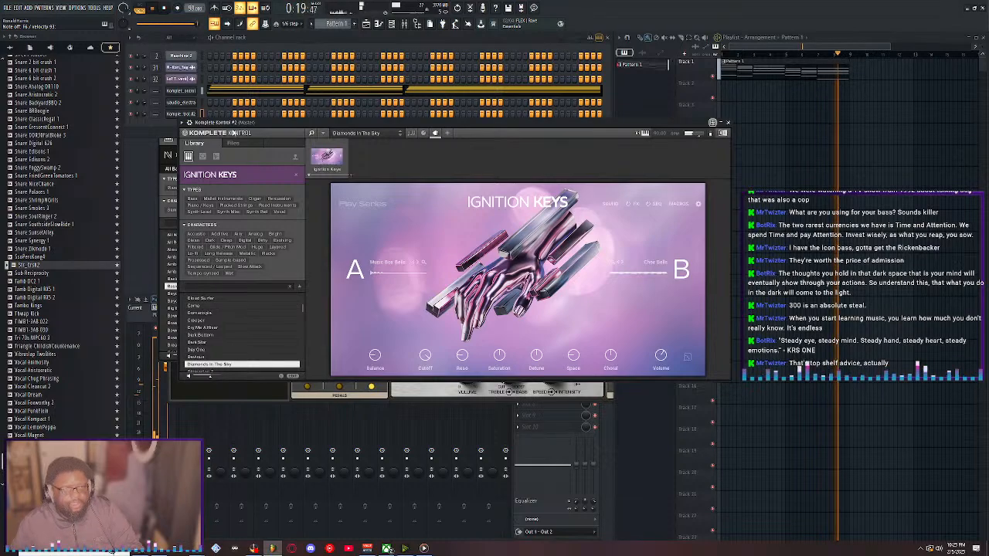
Route the Noire channel to mixer insert 20 and add a Fruity Limiter with raised gain to the Master
drag(145, 114, 146, 88)
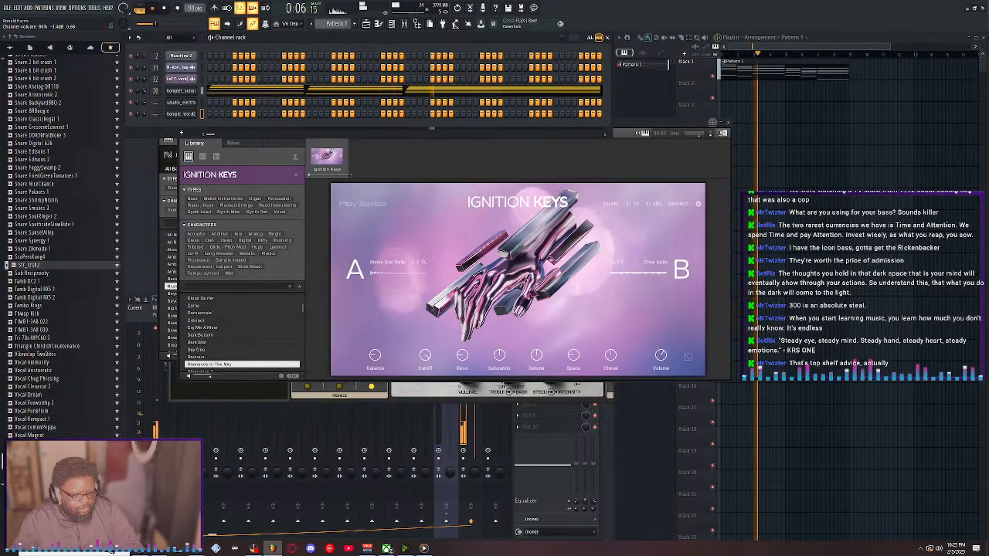
click(143, 332)
click(164, 309)
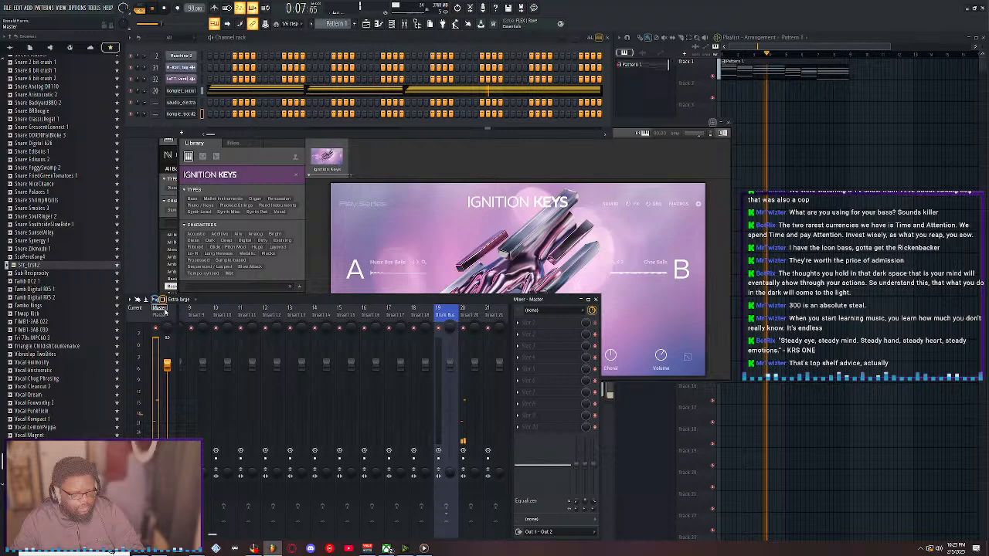
click(528, 322)
mouse_move(530, 333)
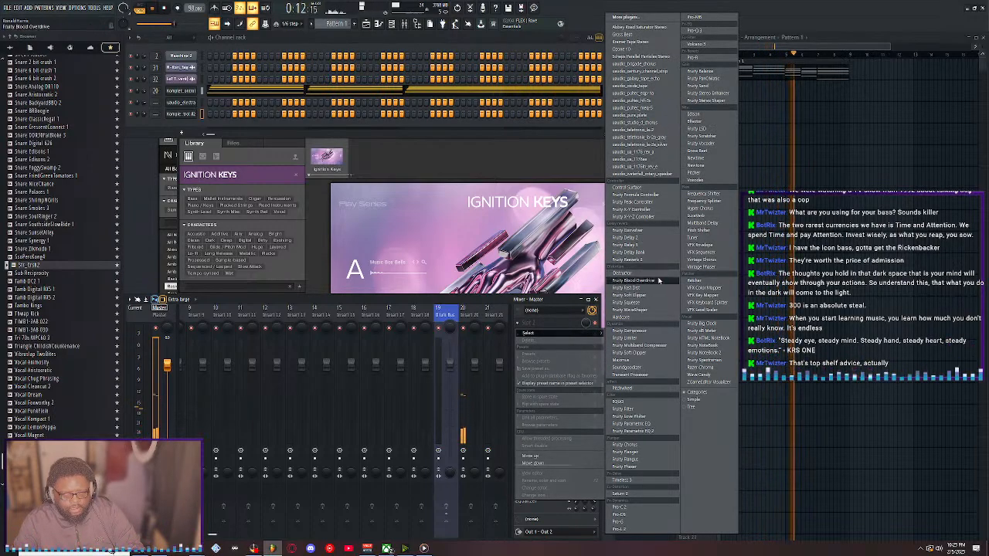
click(626, 337)
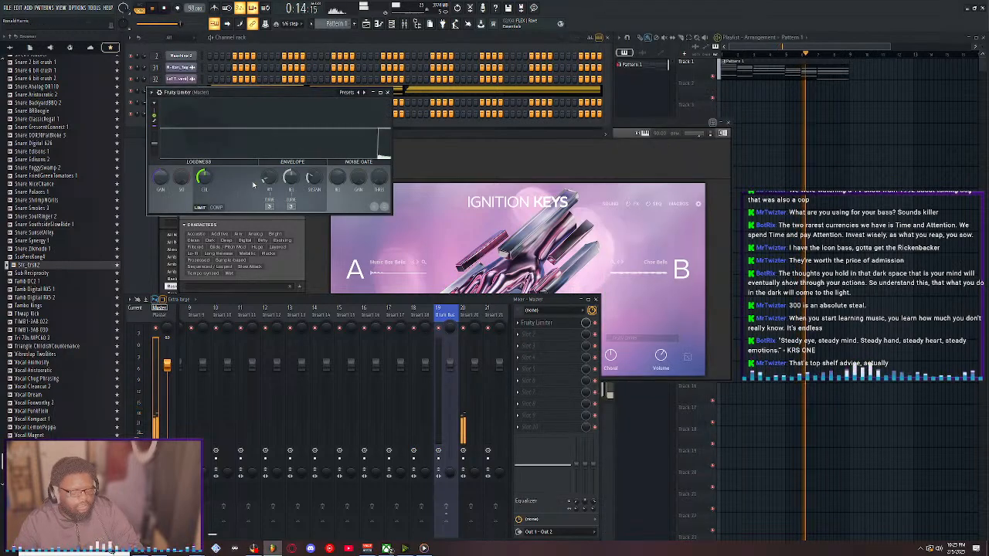
drag(160, 177, 160, 153)
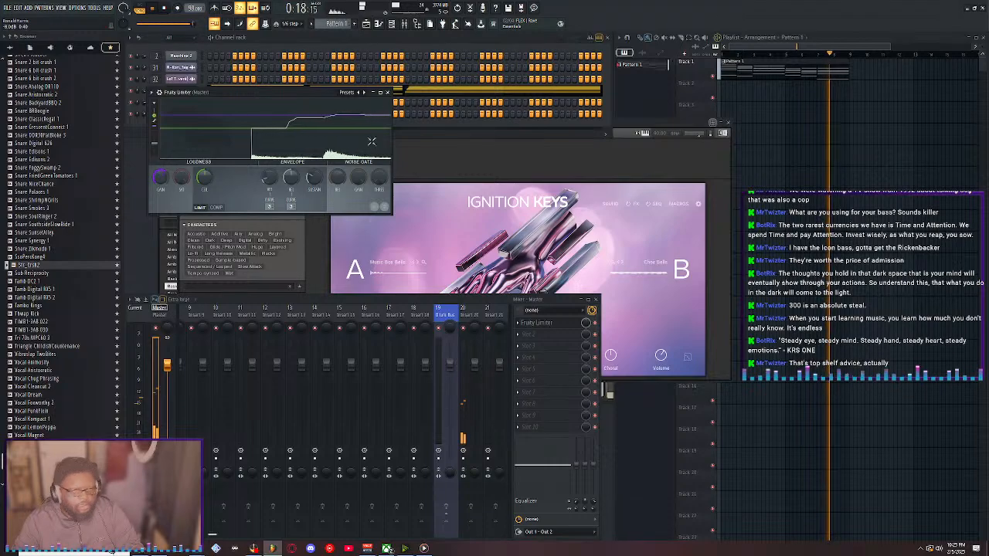
click(388, 92)
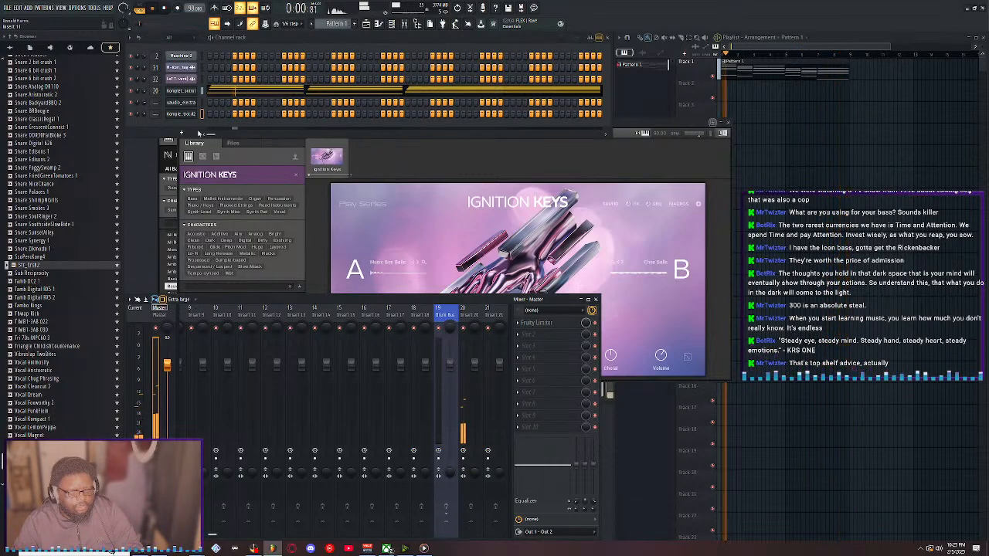
Route Komplete Kontrol #2 to mixer insert 21 and copy the Noire chords into its piano roll in Pattern 2
mouse_move(155, 114)
mouse_down()
mouse_move(155, 90)
mouse_move(155, 98)
mouse_up()
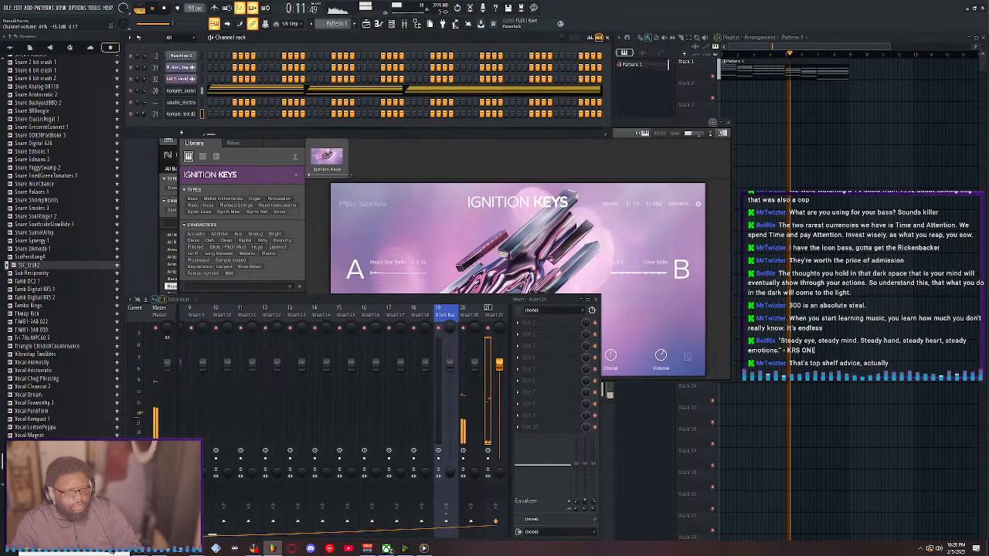
click(260, 92)
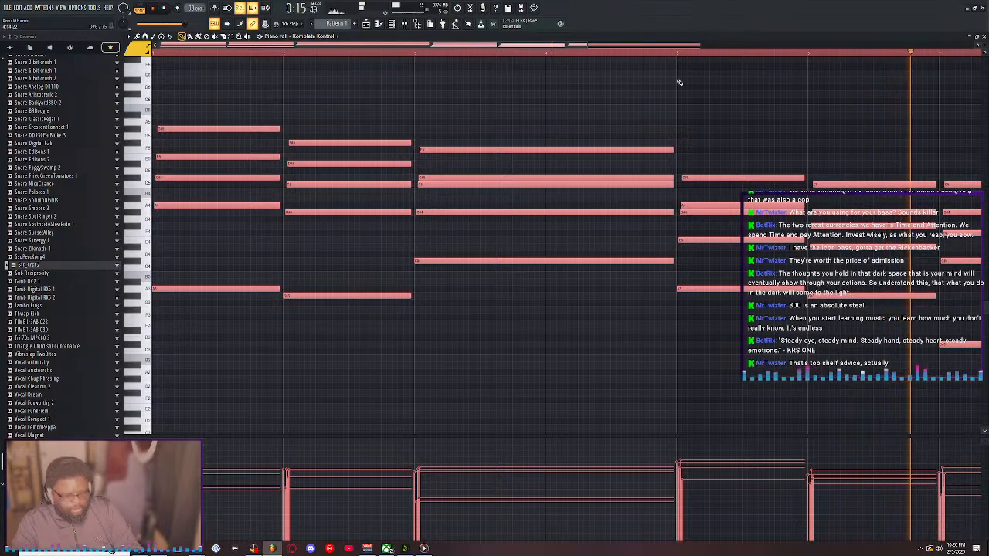
click(984, 36)
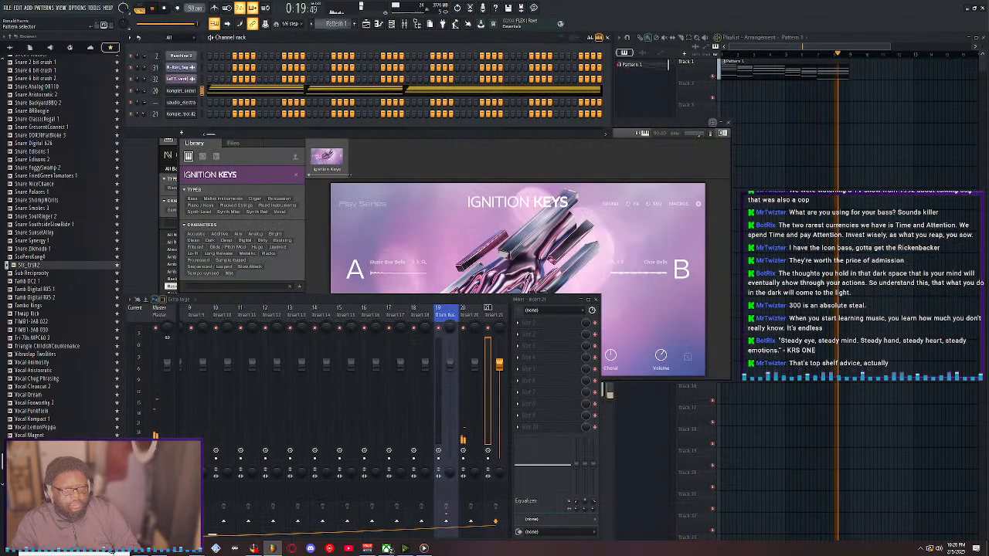
scroll(330, 24, up, 1)
right_click(188, 114)
click(220, 116)
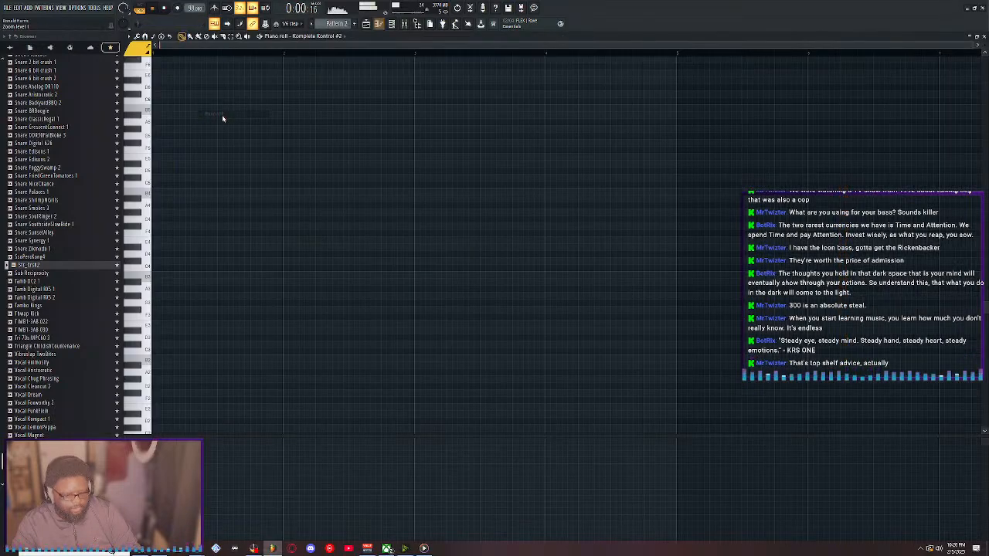
key(ctrl+v)
double_click(567, 36)
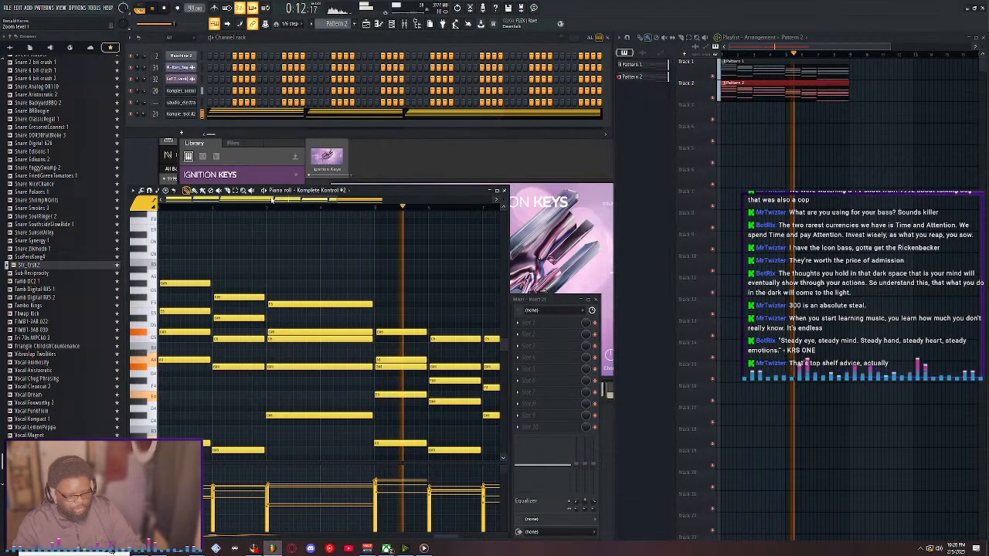
Transpose all the Pattern 2 chord notes up one octave, bring up the mixer and stop playback
key(ctrl+a)
key(ctrl+Up)
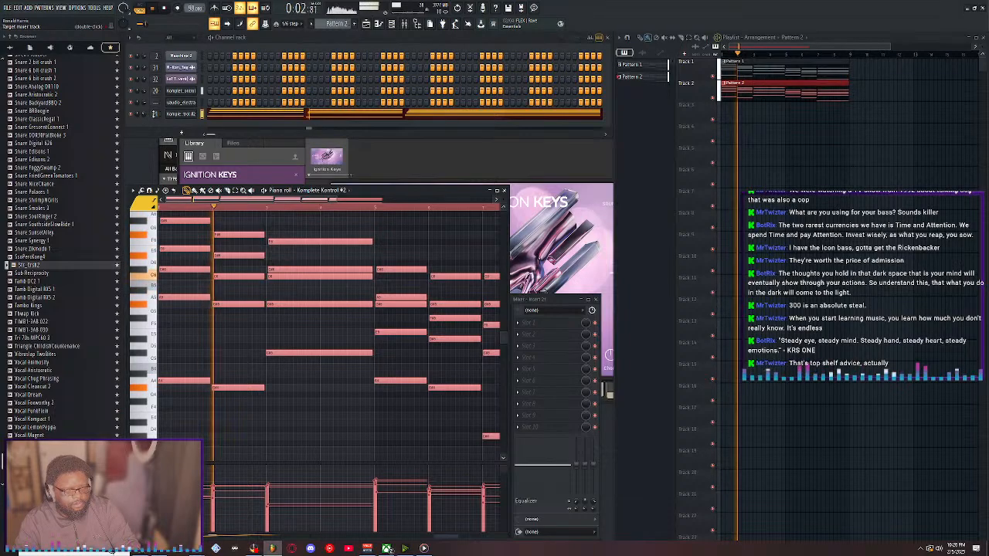
key(F9)
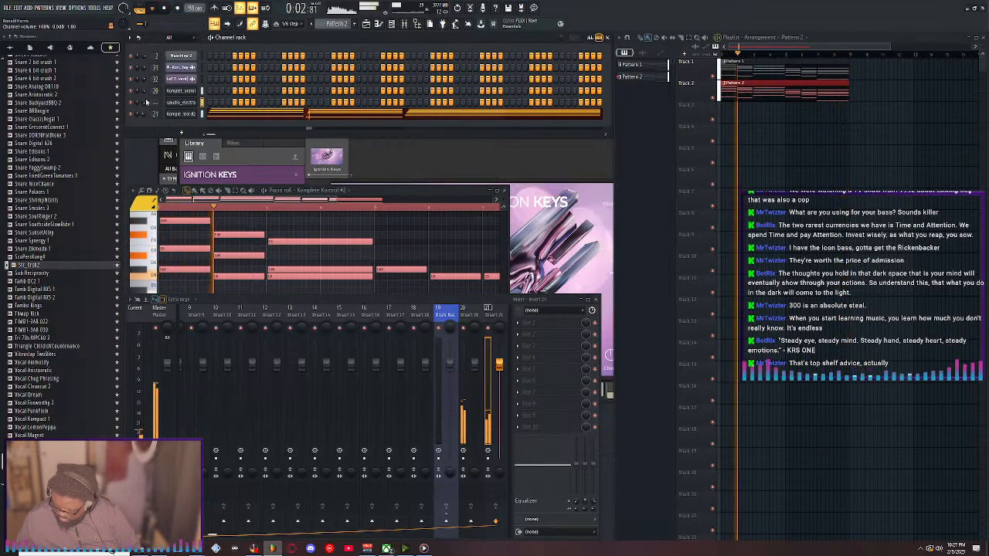
key(space)
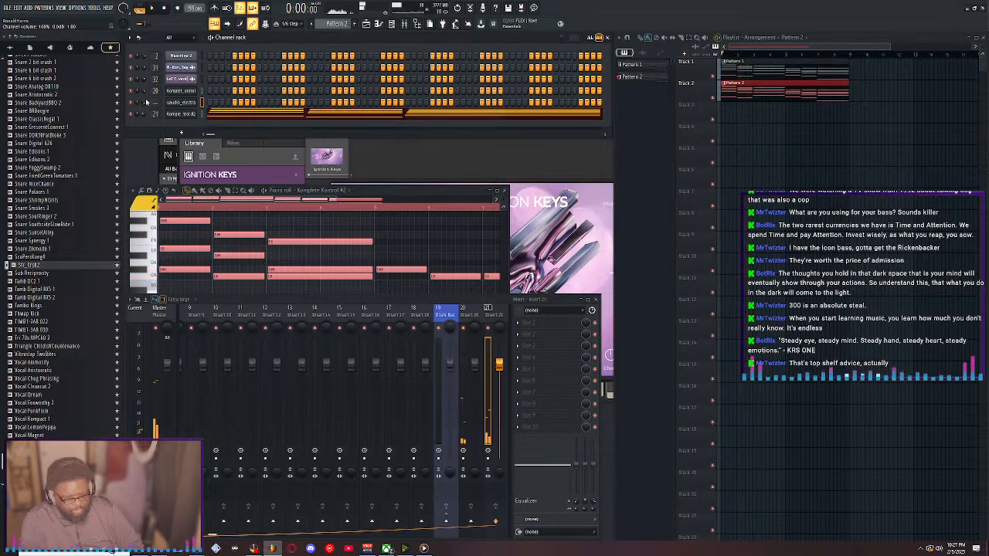
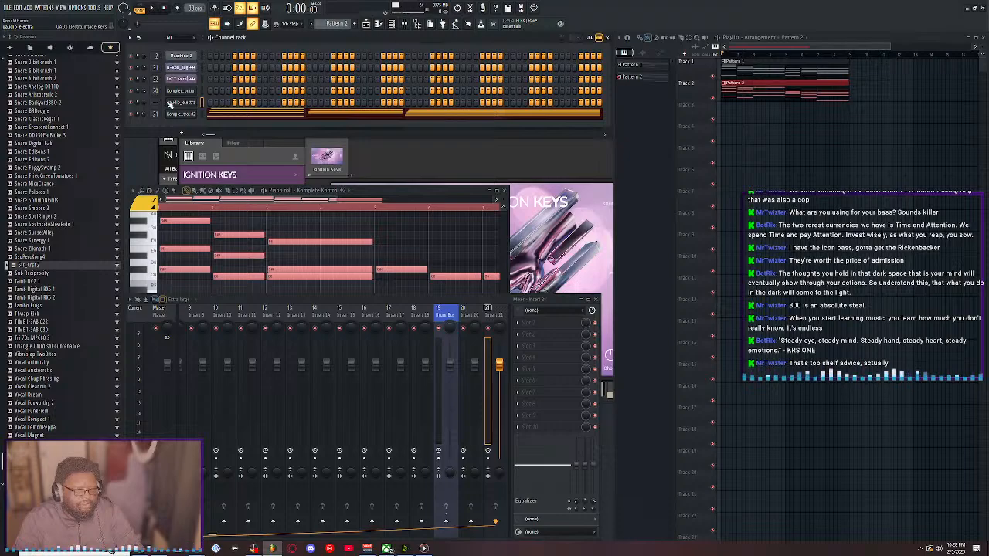
Clone the Komplete Kontrol #2 channel and load a Both Pure DI preset of Scarbee Rickenbacker Bass in the clone
right_click(197, 111)
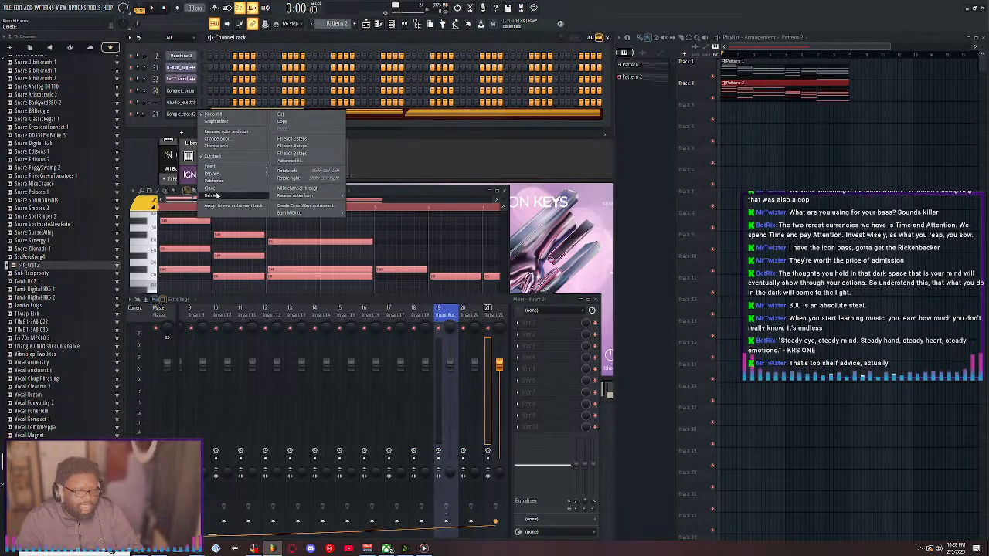
click(216, 189)
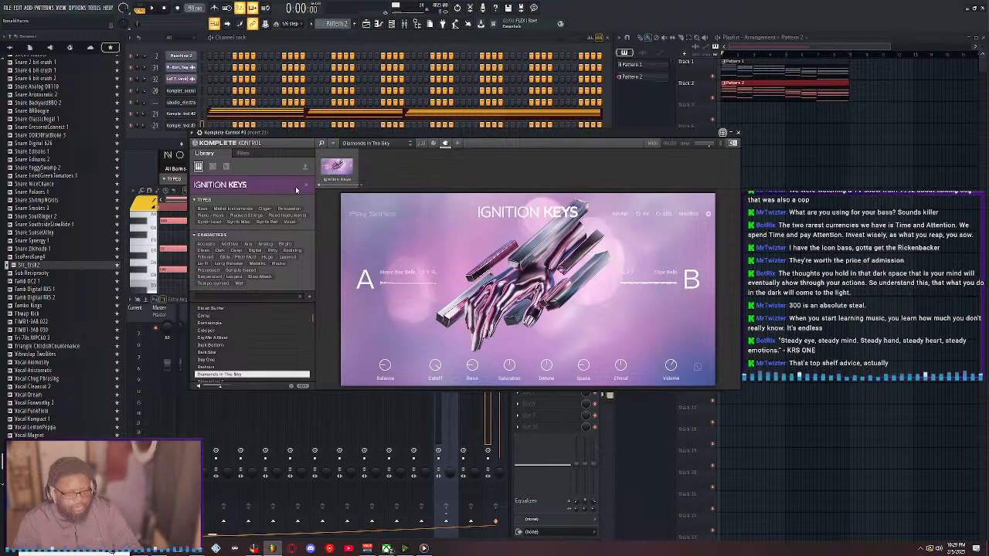
click(305, 187)
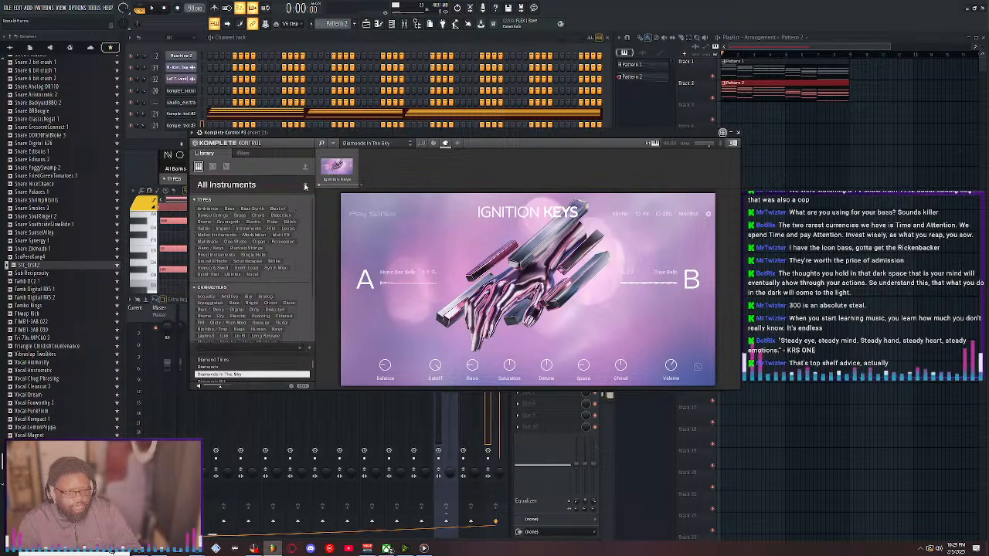
scroll(230, 274, down, 8)
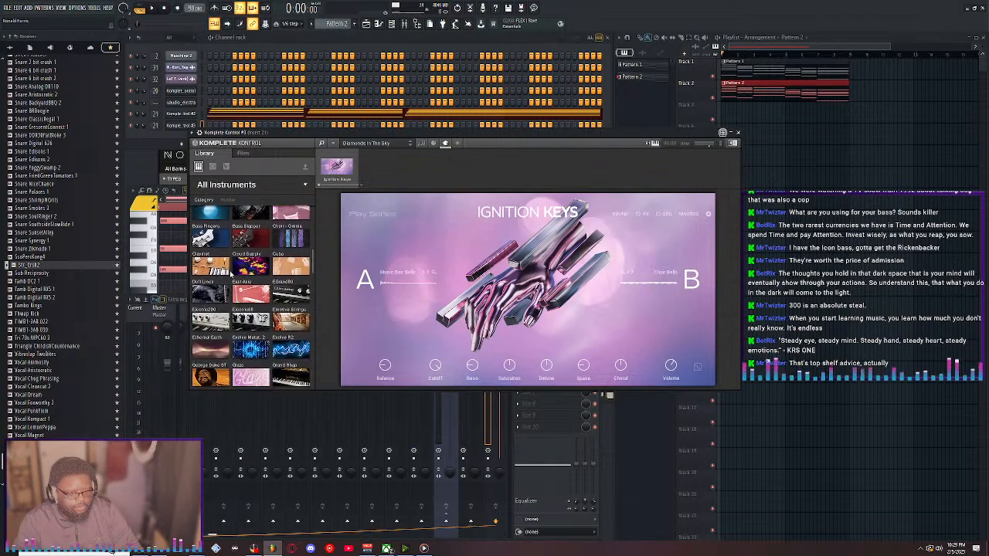
scroll(231, 274, down, 10)
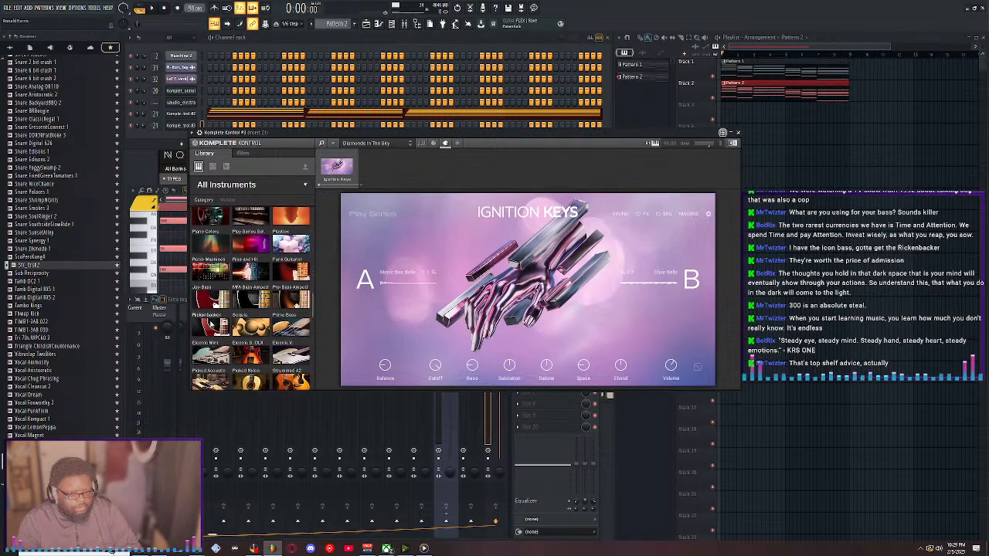
click(210, 298)
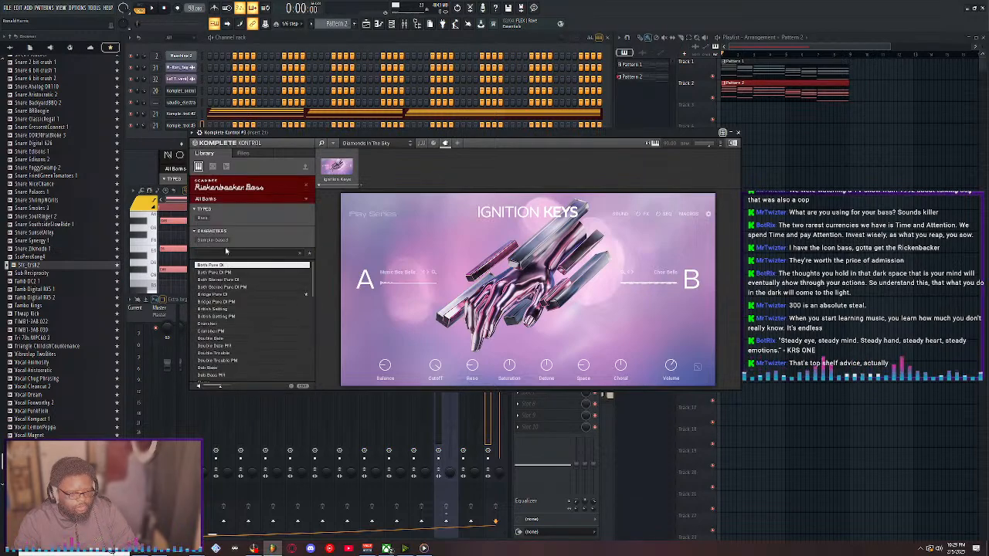
click(230, 273)
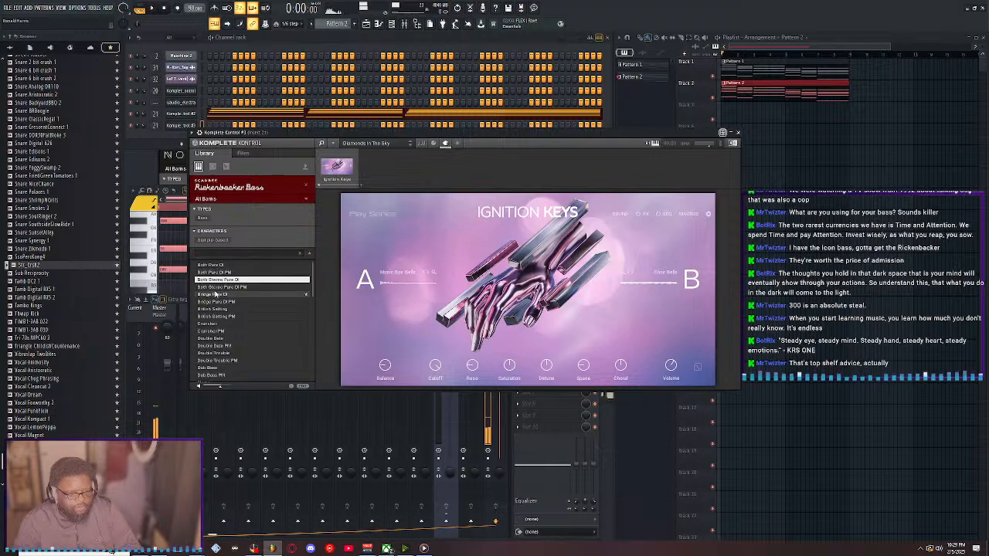
double_click(224, 275)
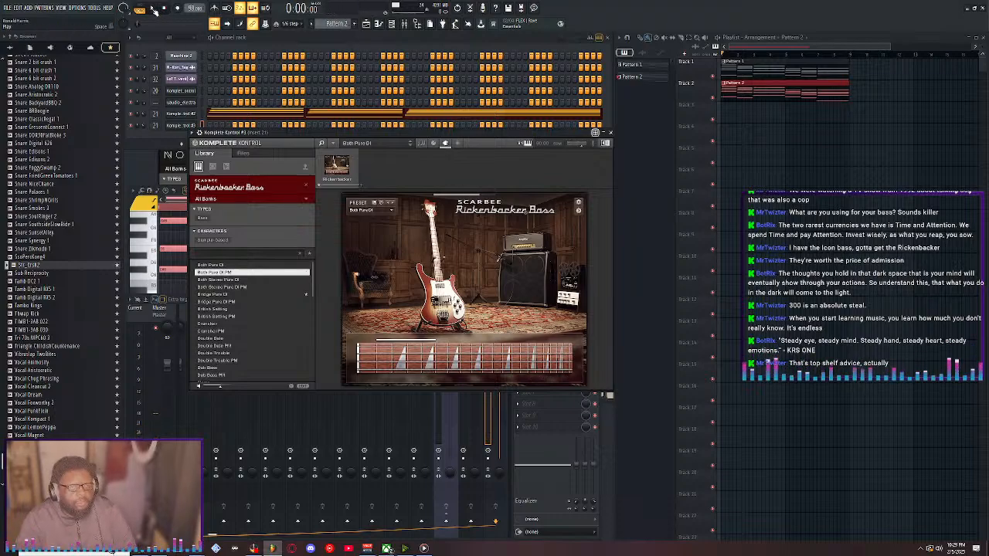
Set the global snap to Line, enable the metronome, and rehearse the bass over song playback before stopping it
click(287, 24)
click(294, 35)
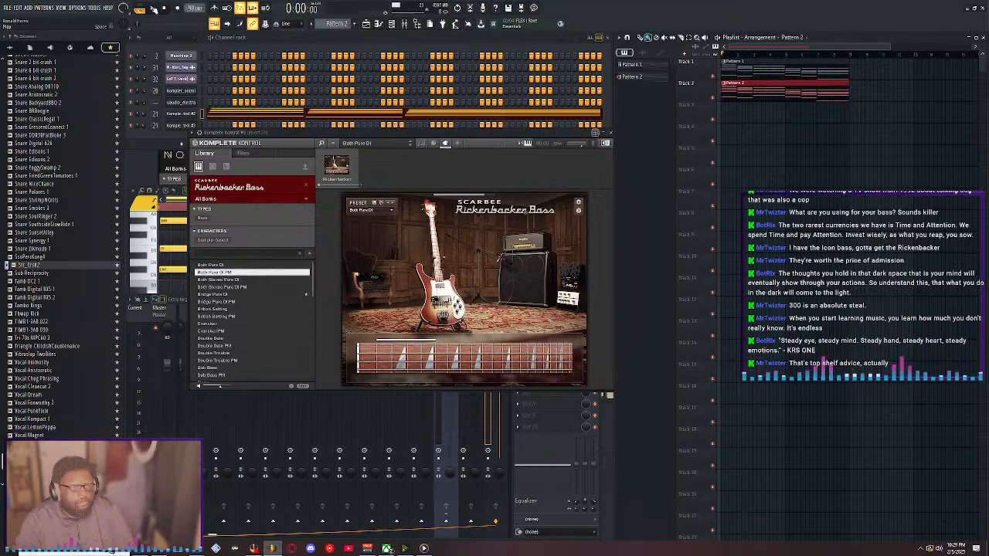
key(space)
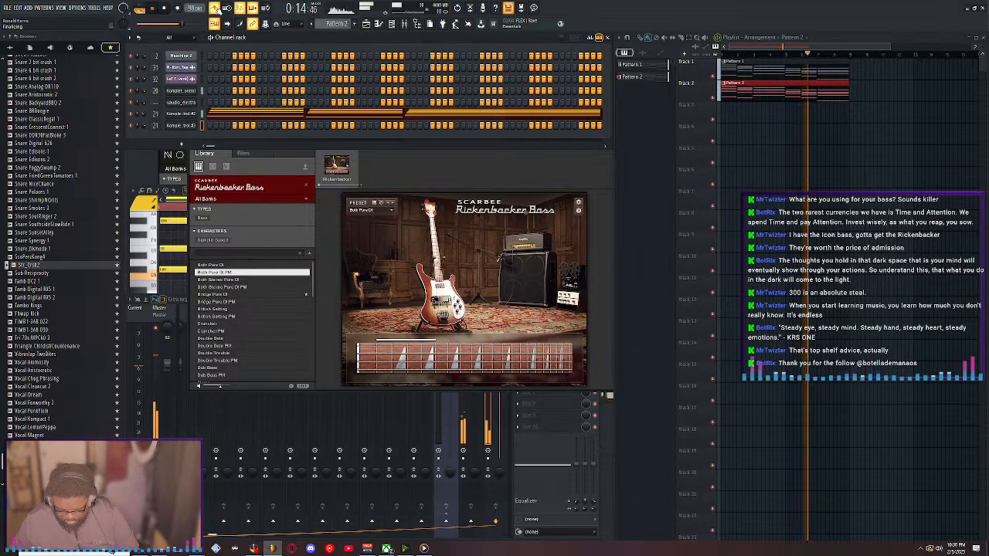
key(space)
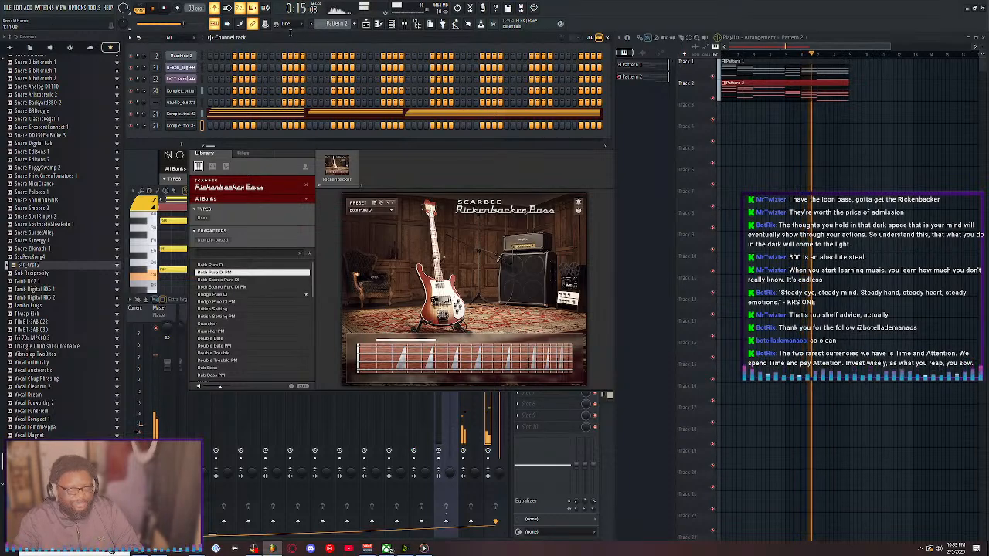
key(space)
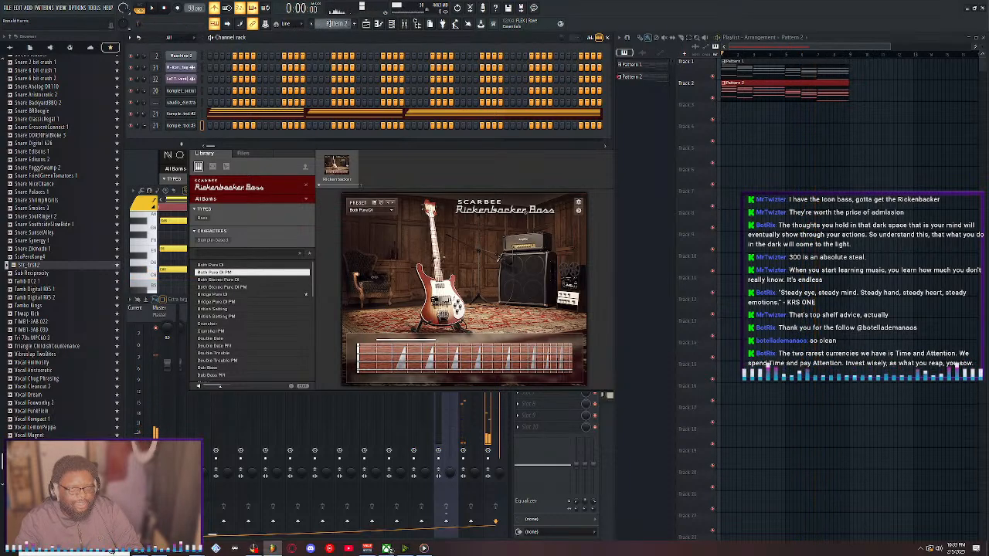
Create Pattern 3 and record a bass line on the Komplete Kontrol #3 channel as notes and automation
key(KP_Add)
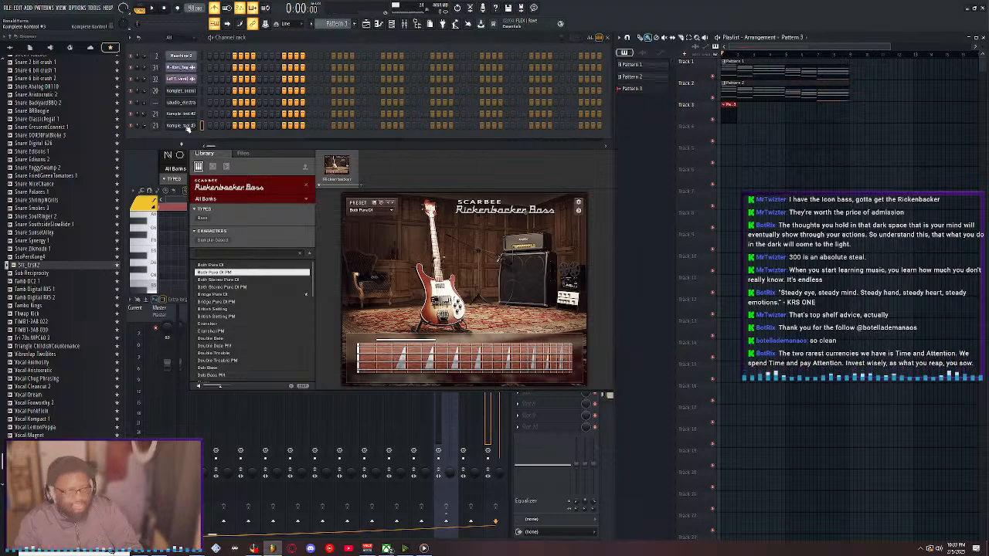
right_click(197, 125)
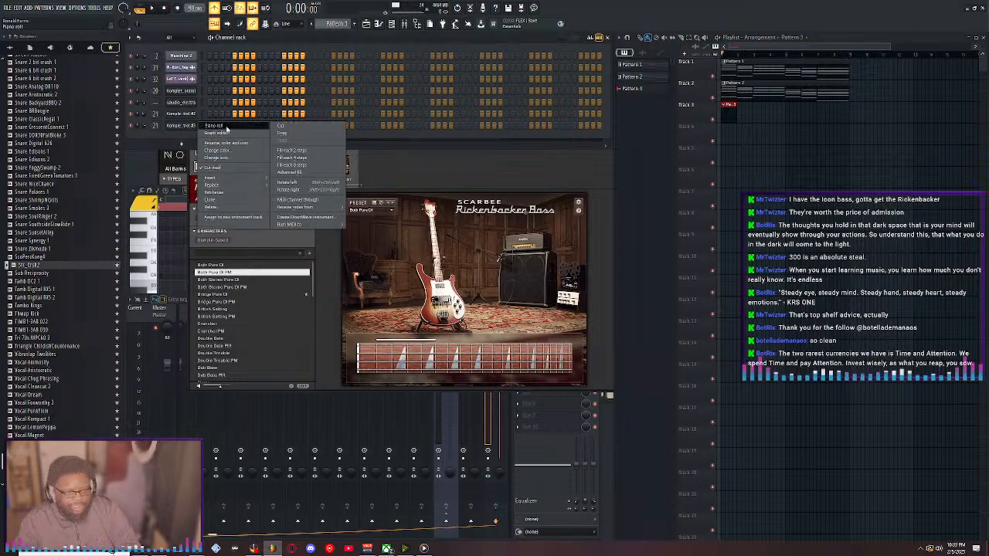
click(451, 47)
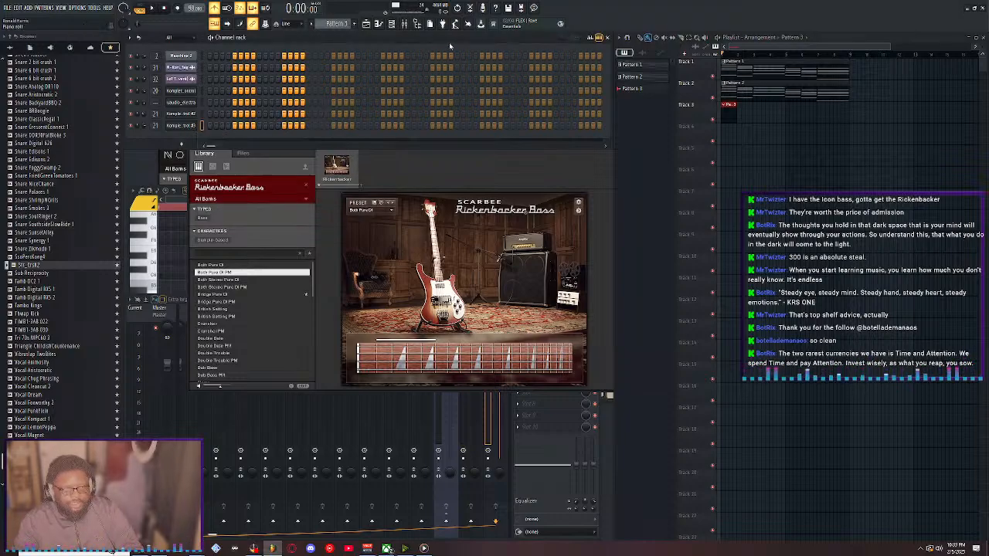
click(178, 8)
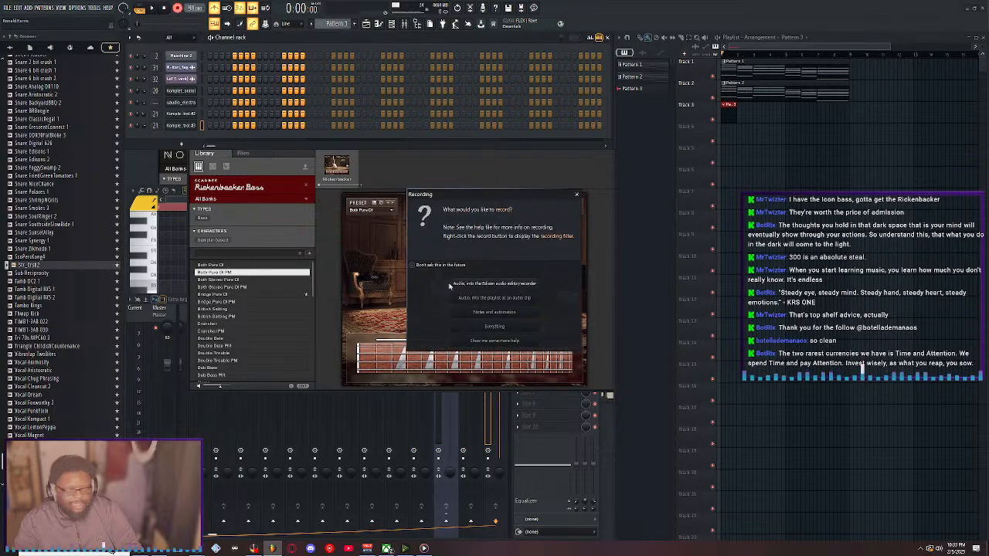
click(498, 313)
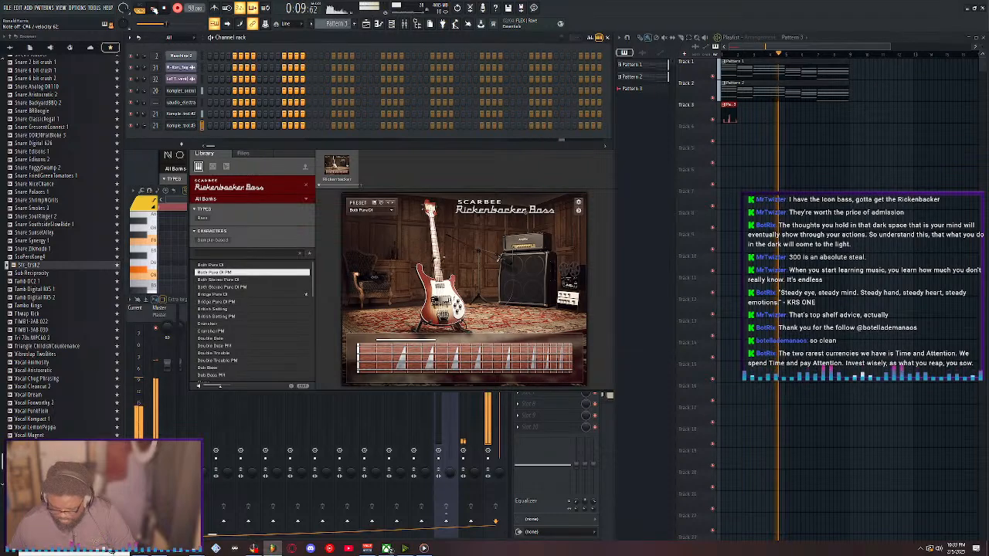
key(space)
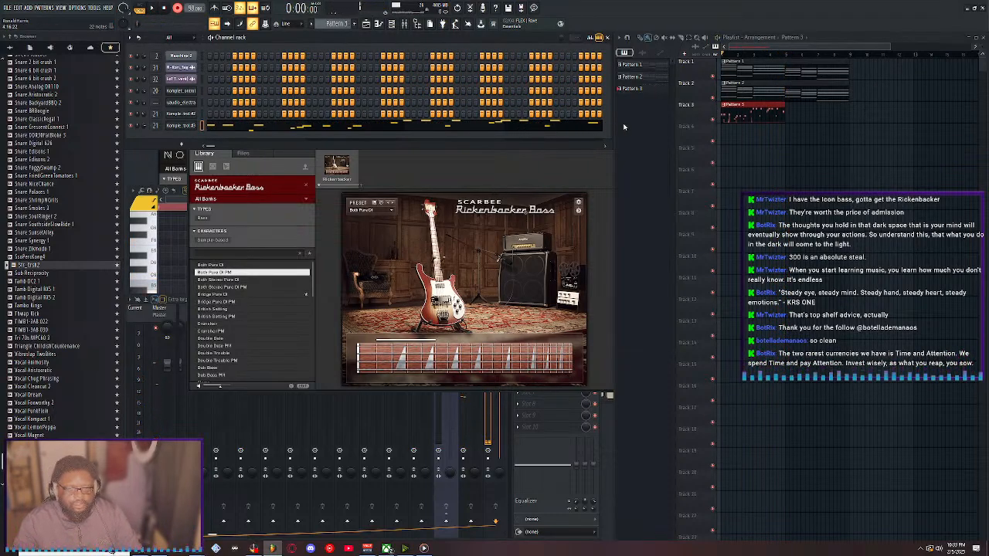
Open the recorded Komplete Kontrol #3 bass line in a maximized piano roll, showing it from its first bar
click(500, 126)
click(500, 126)
click(500, 127)
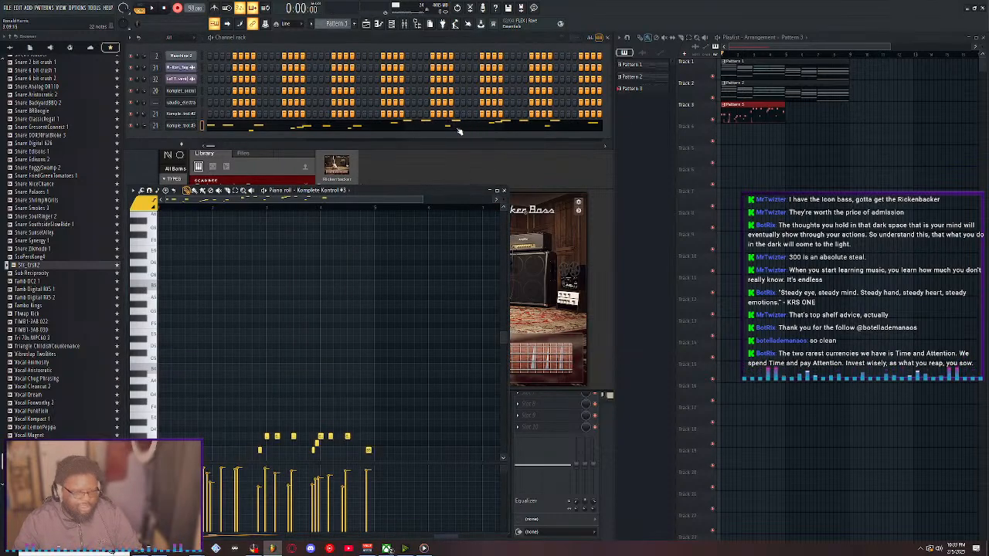
double_click(407, 190)
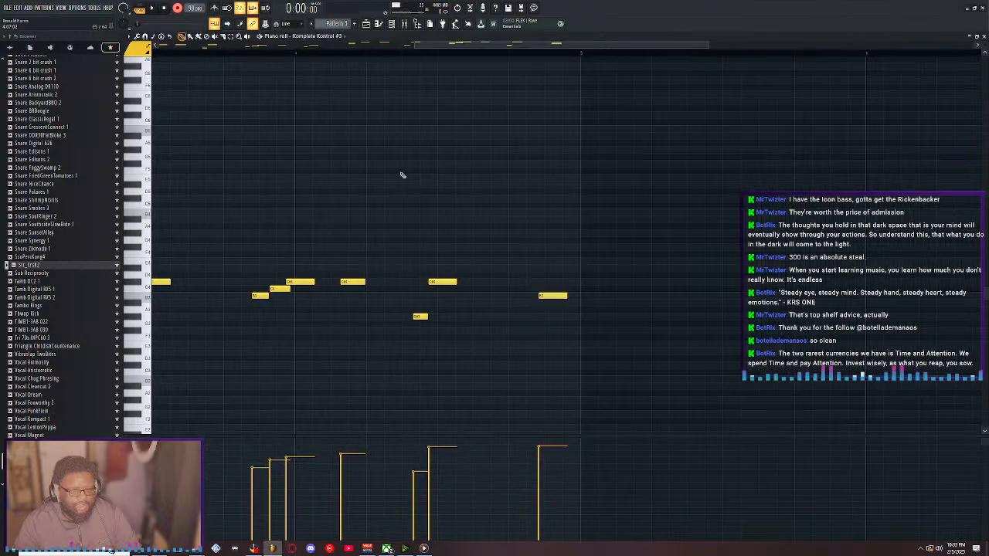
drag(238, 56, 168, 62)
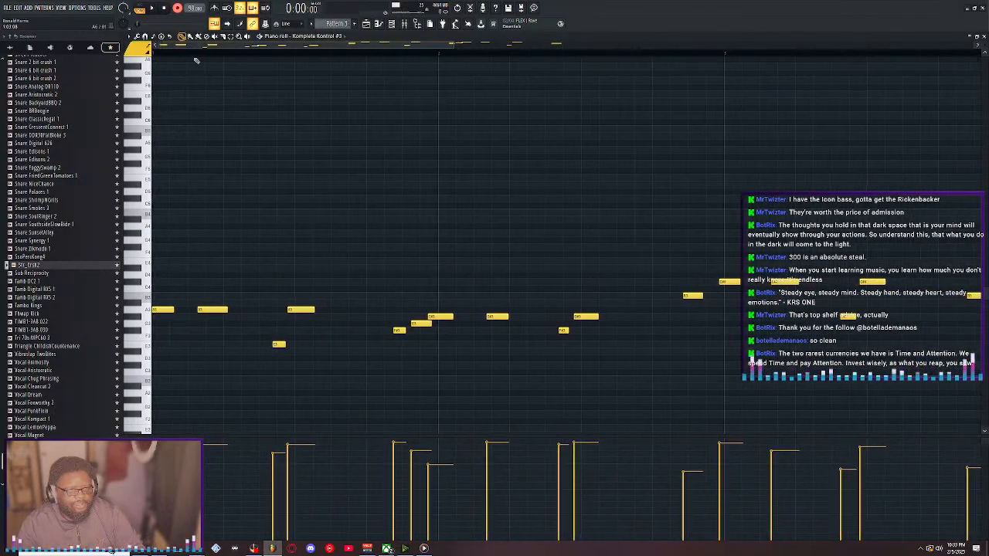
scroll(196, 59, down, 3)
scroll(199, 58, down, 2)
scroll(203, 74, down, 2)
scroll(208, 99, up, 3)
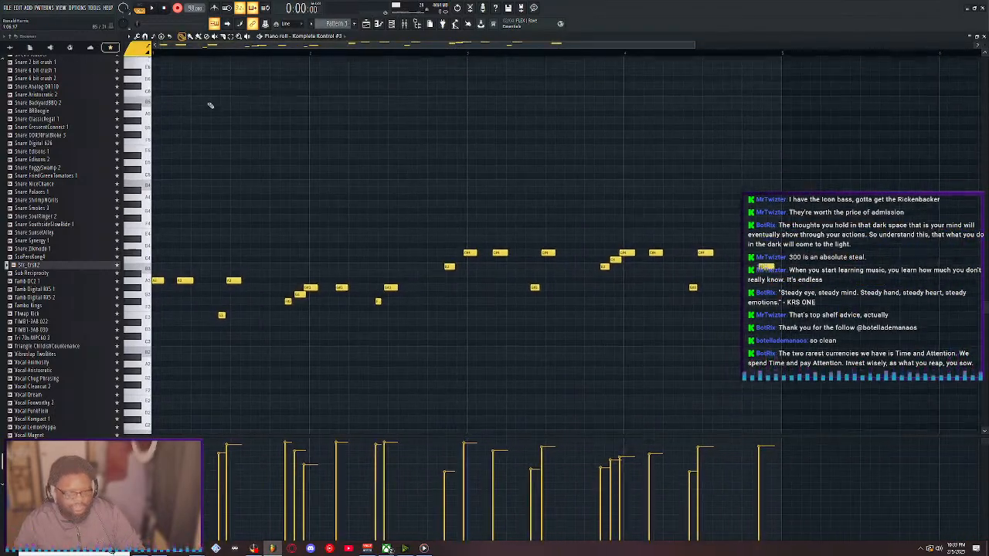
Quantize all the recorded bass notes and delete the stray long note added above them
key(ctrl+a)
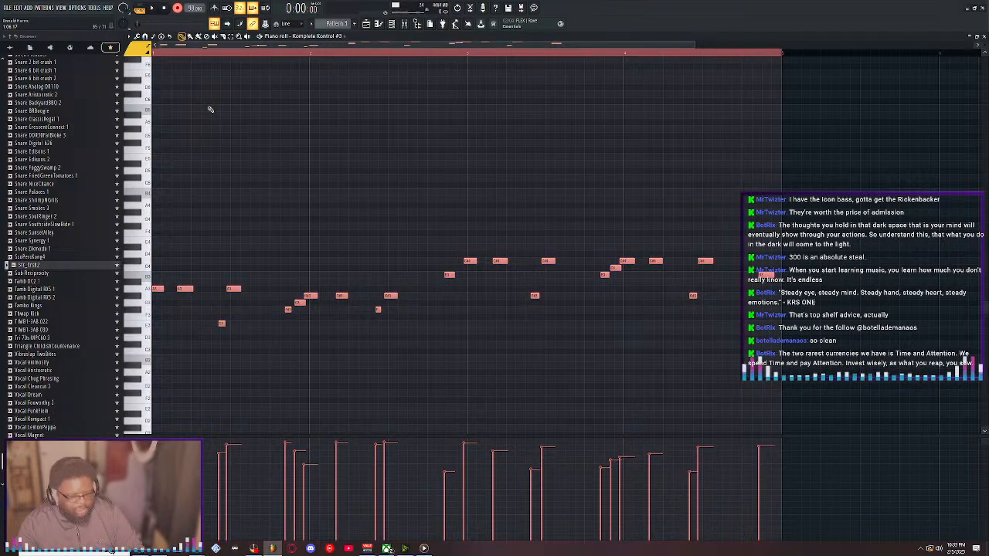
click(319, 241)
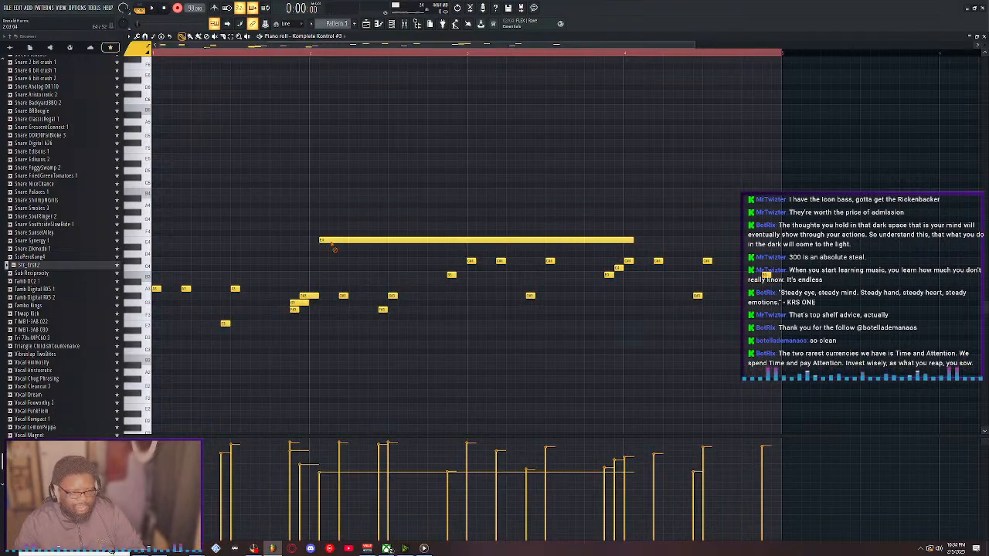
right_click(333, 242)
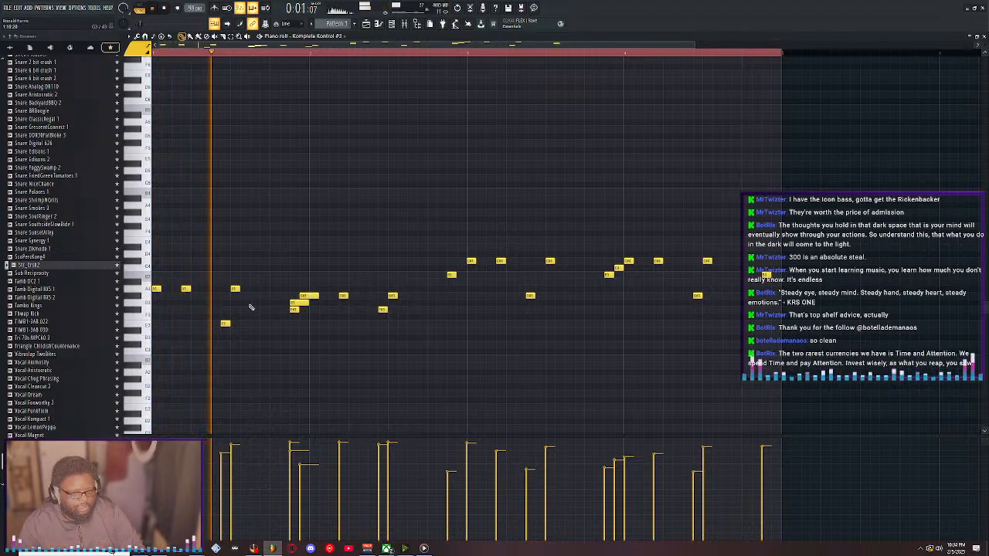
Separate the overlapping notes around bar 2, shorten its opening G#3 to one step, and move bar 3's G#3 to step 8
key(space)
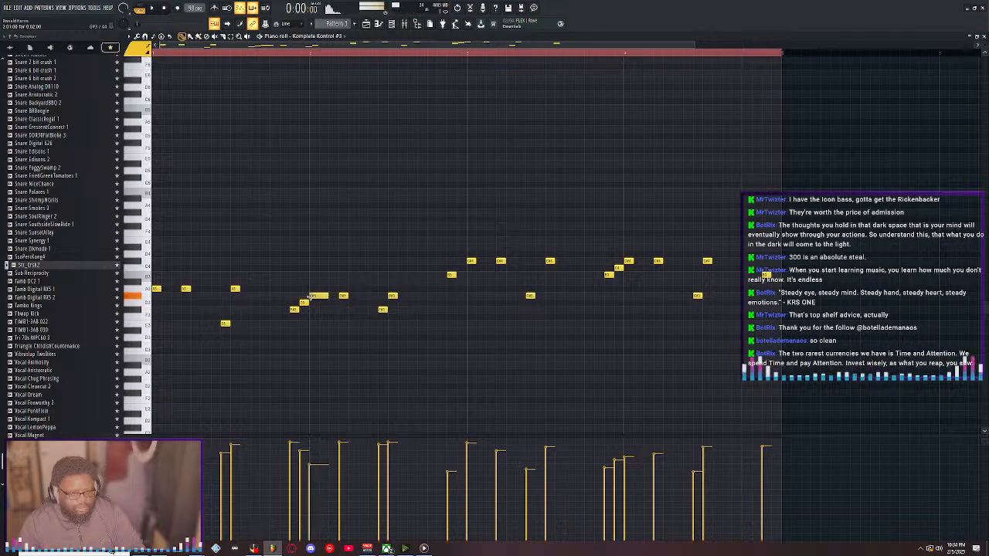
key(space)
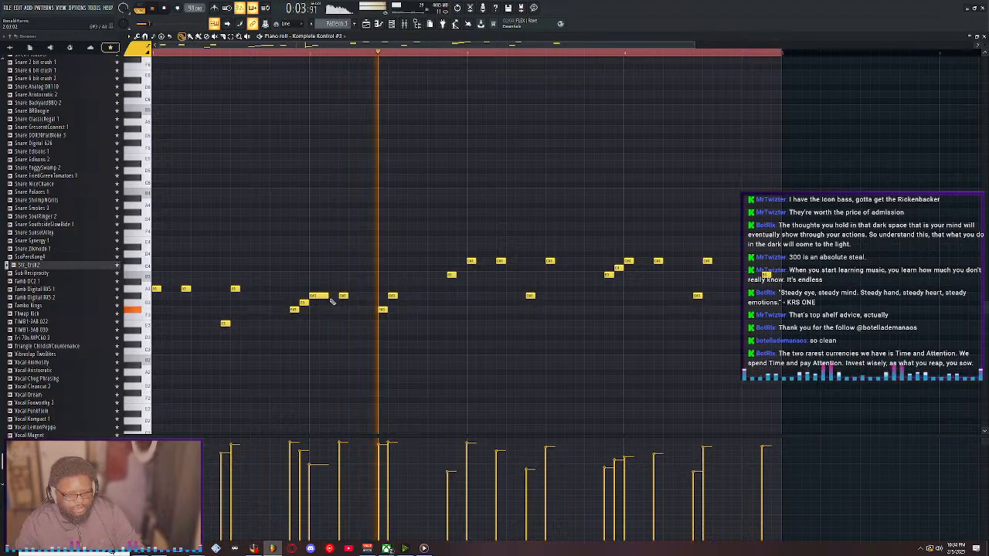
drag(327, 296, 318, 297)
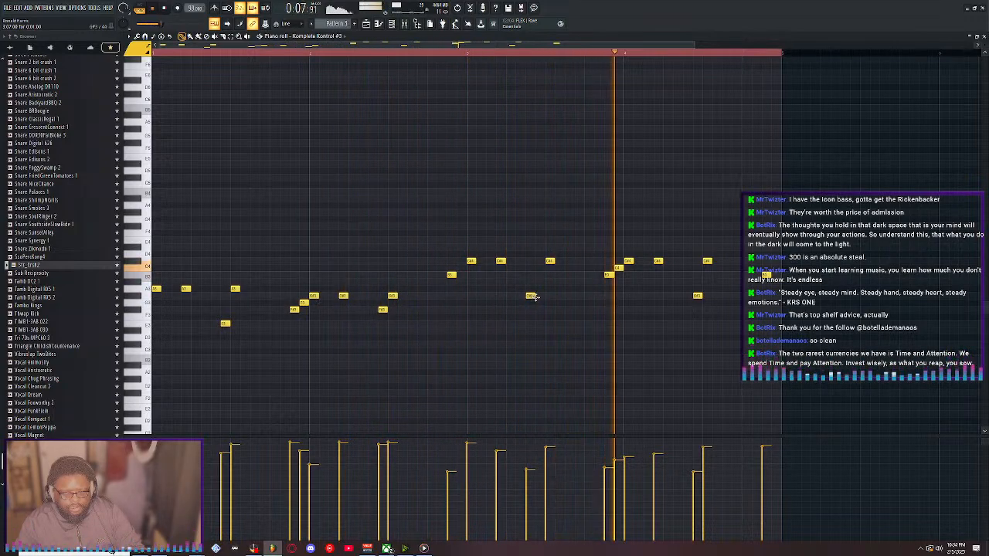
drag(533, 297, 540, 297)
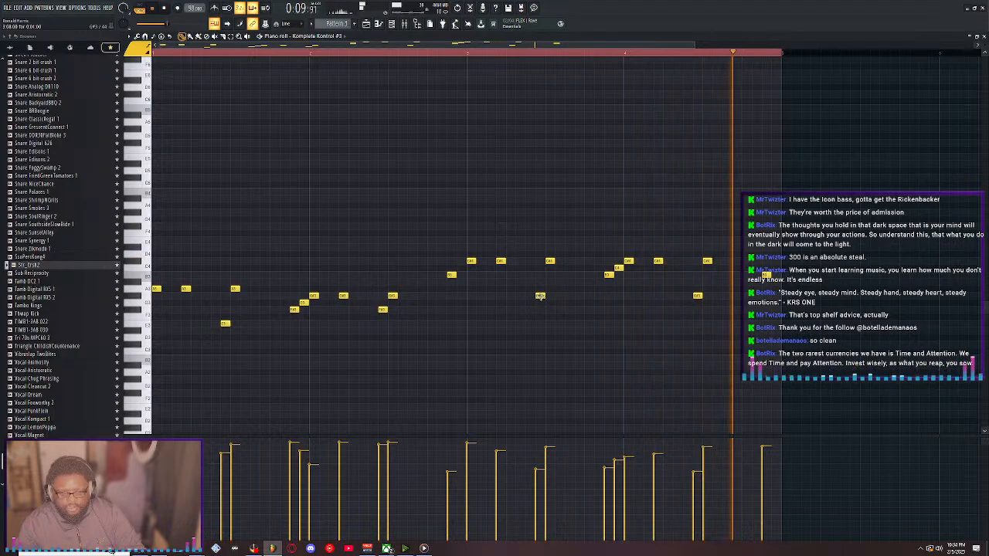
key(space)
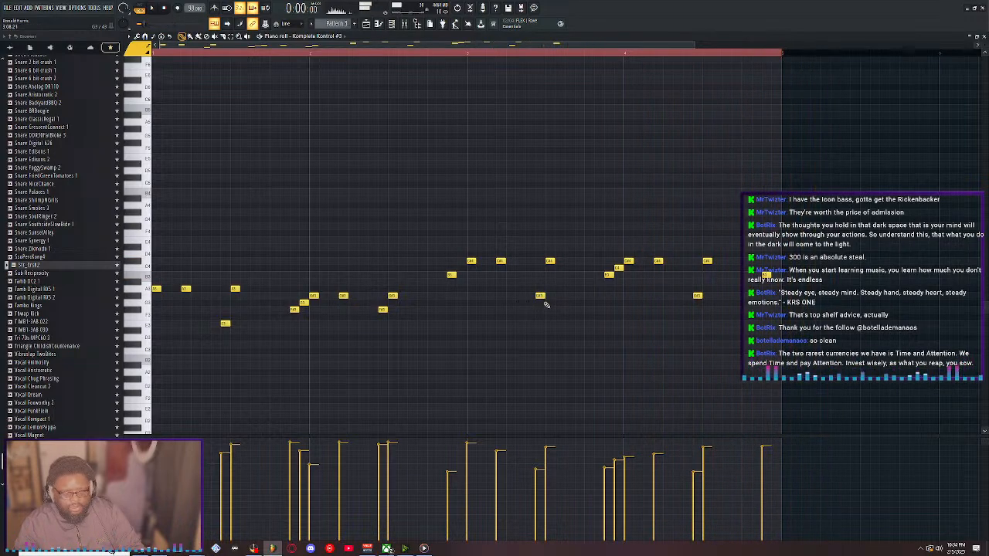
Duplicate the whole four-bar bass line into bars 5 to 8 and play it from the start
key(ctrl+a)
key(ctrl+b)
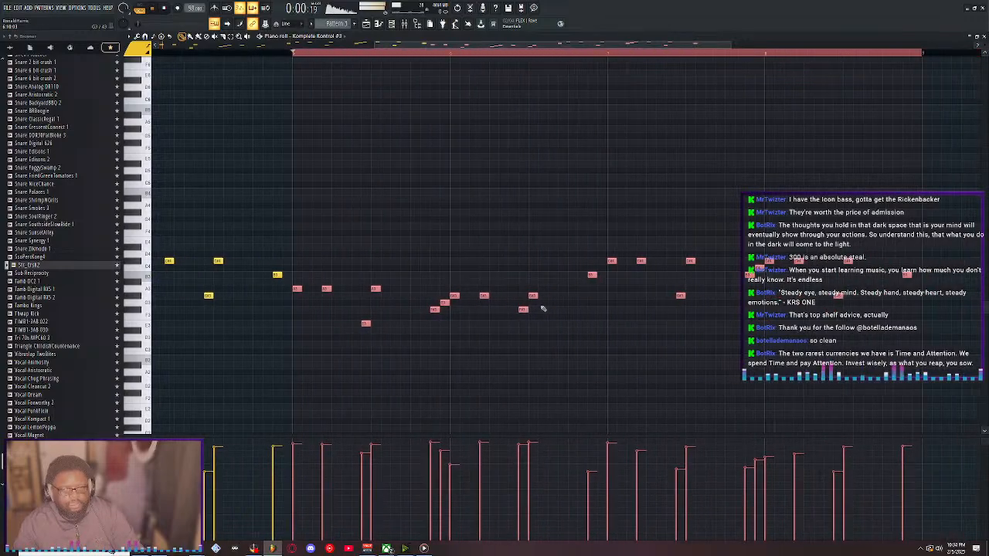
key(space)
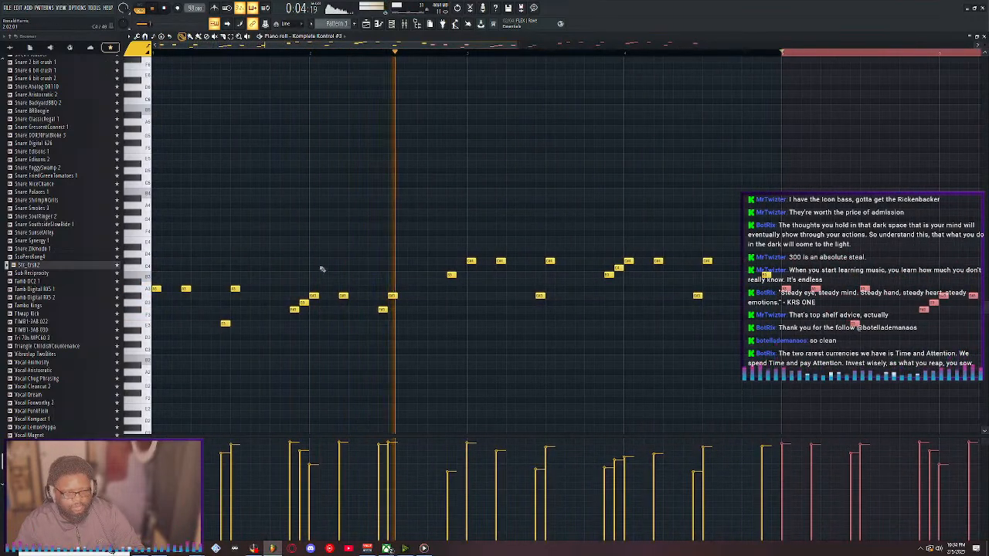
key(space)
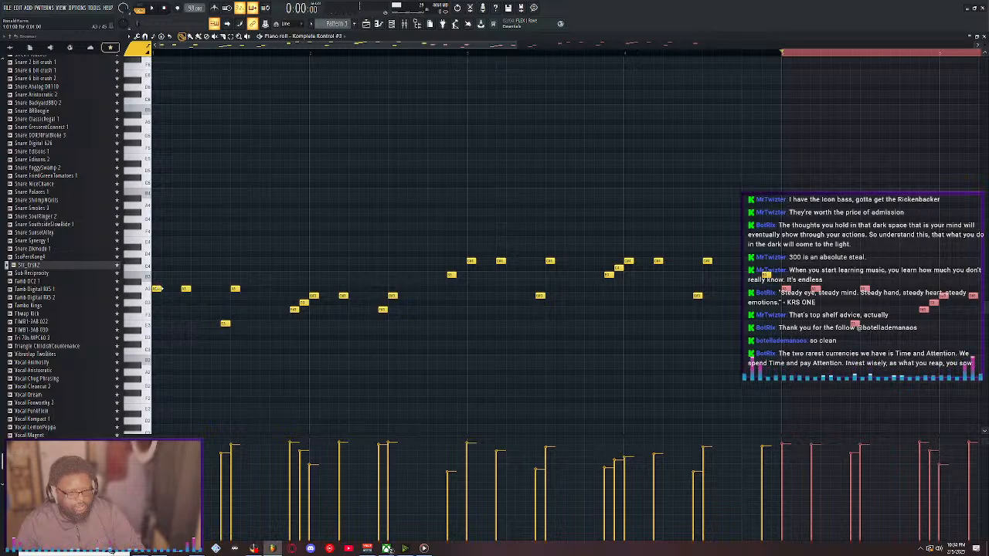
Set the snap to 1/3 step and slightly lengthen the main bass notes in bars 1 and 2, checking them in playback
drag(159, 289, 164, 291)
key(space)
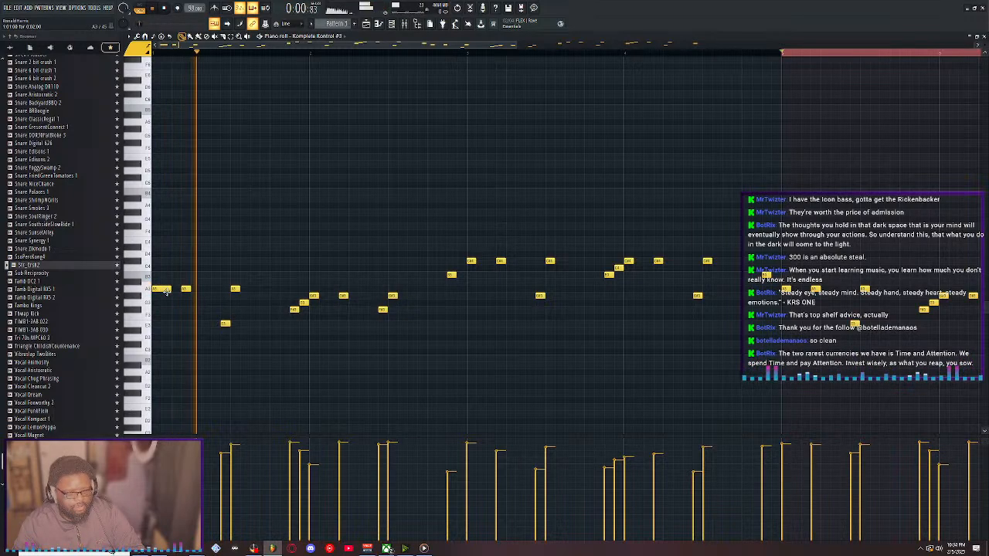
key(space)
scroll(232, 54, up, 4)
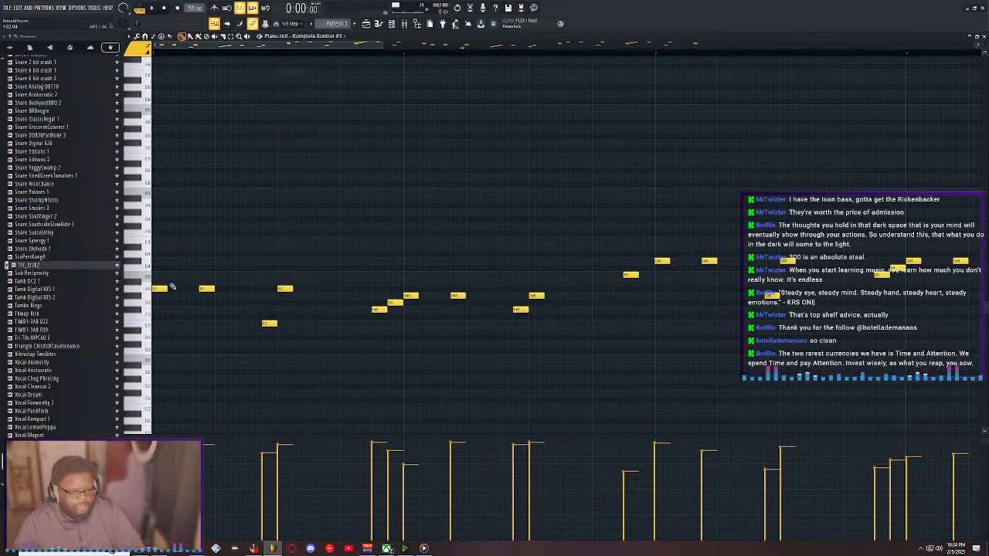
key(space)
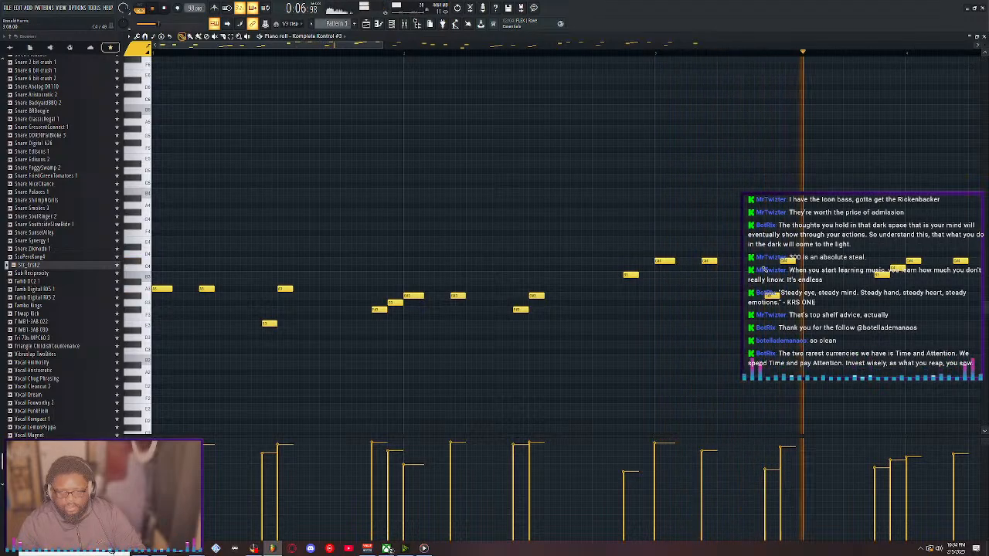
key(space)
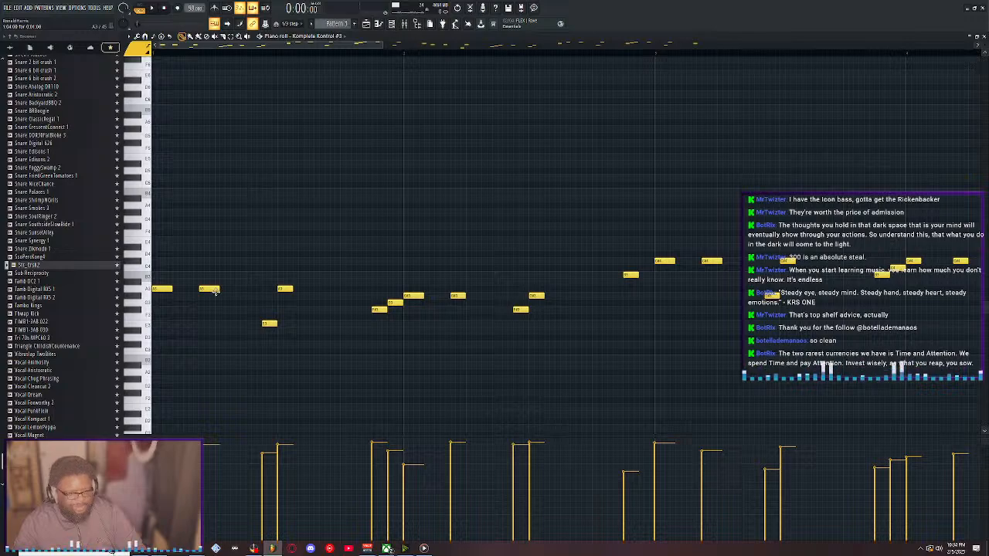
key(space)
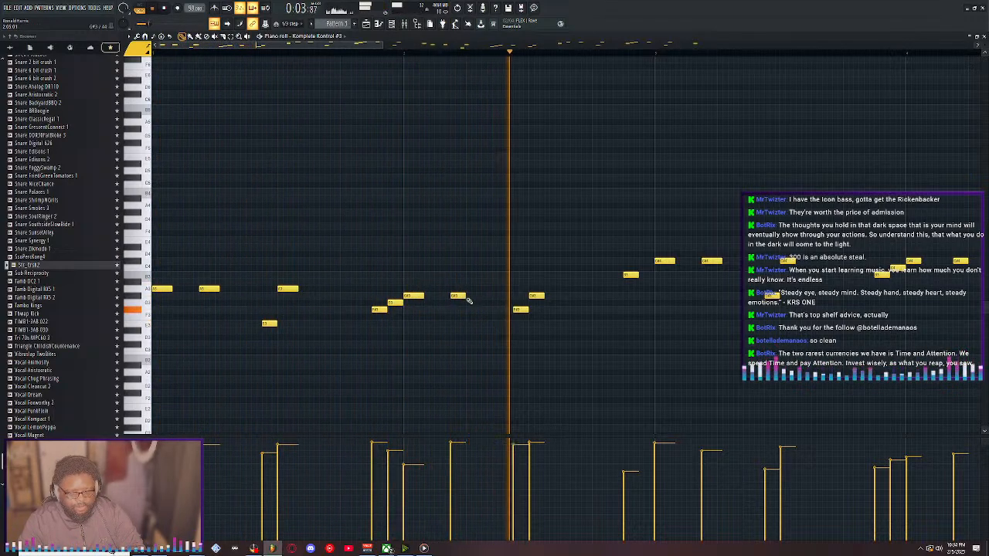
drag(467, 299, 471, 298)
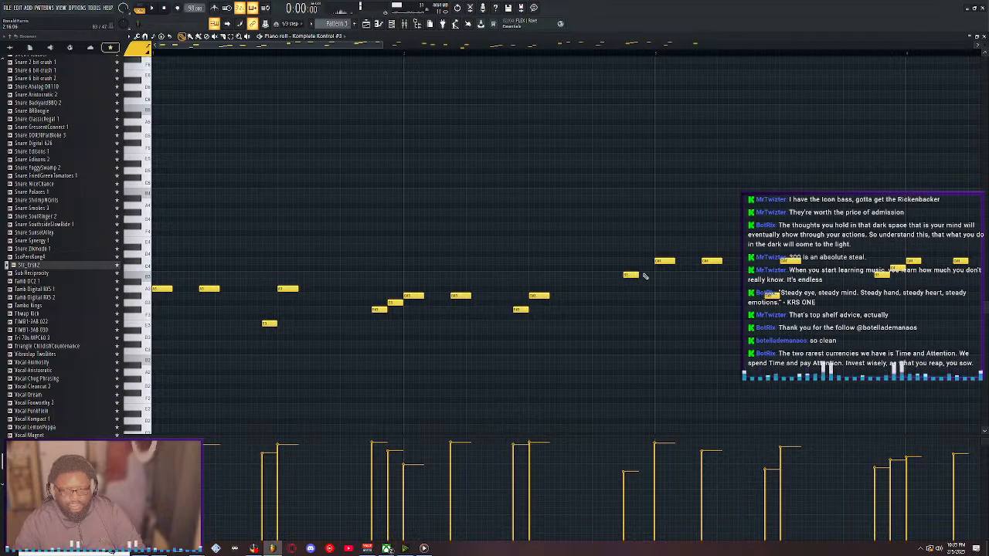
Lengthen the C#4 bass notes in bars 3 and 4 by a third of a step
drag(340, 46, 417, 48)
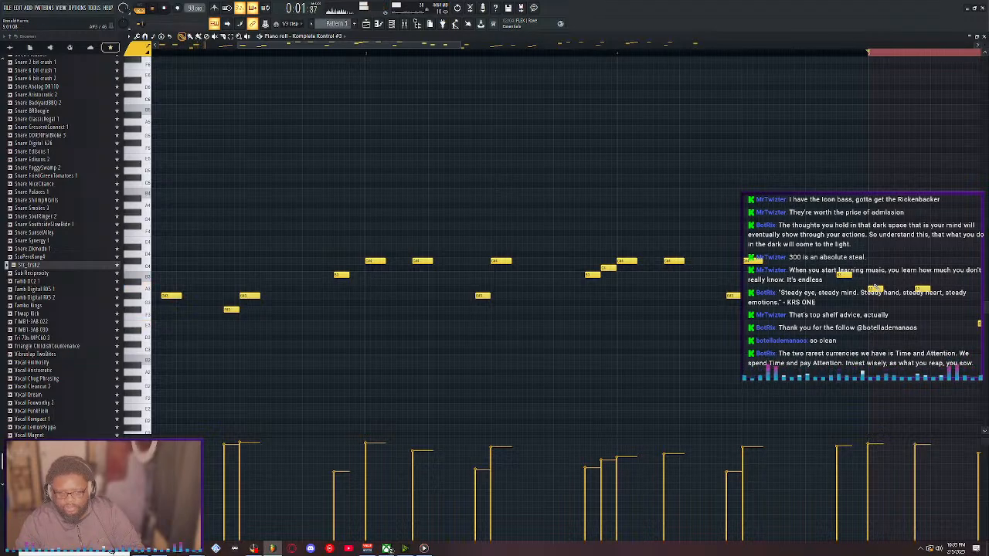
drag(403, 47, 468, 46)
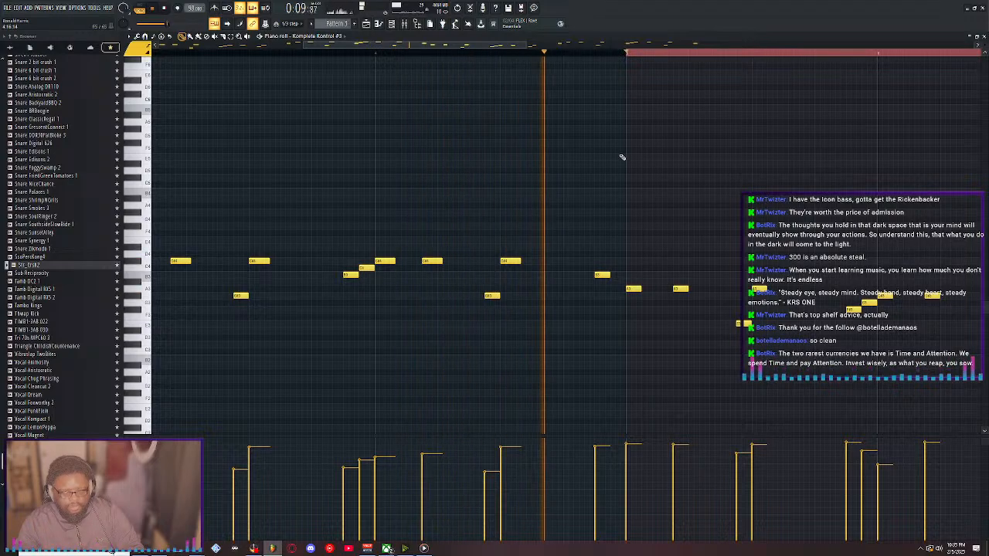
key(space)
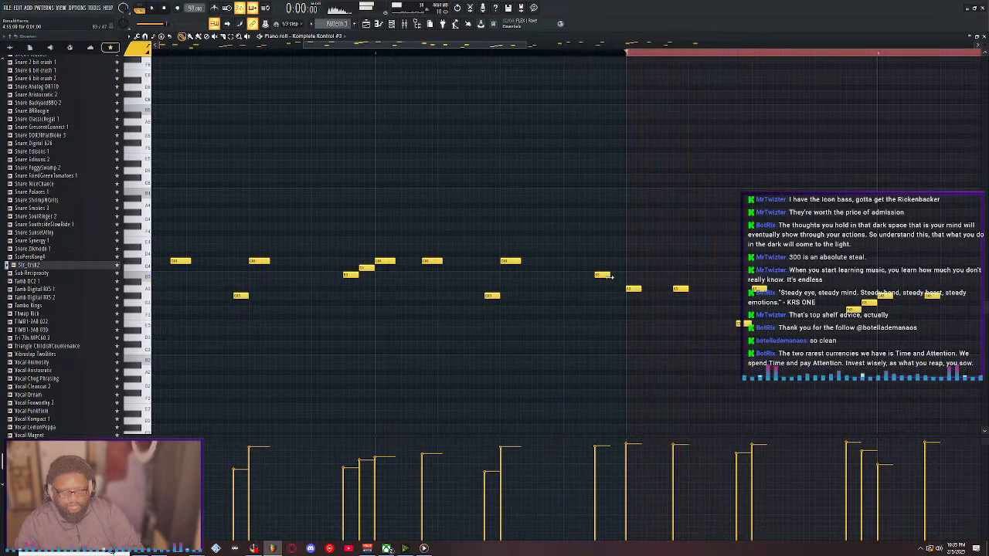
Delete the old bass copy in bars 5 to 8 and replace it with a duplicate of the edited first four bars
scroll(631, 59, down, 4)
scroll(632, 59, down, 2)
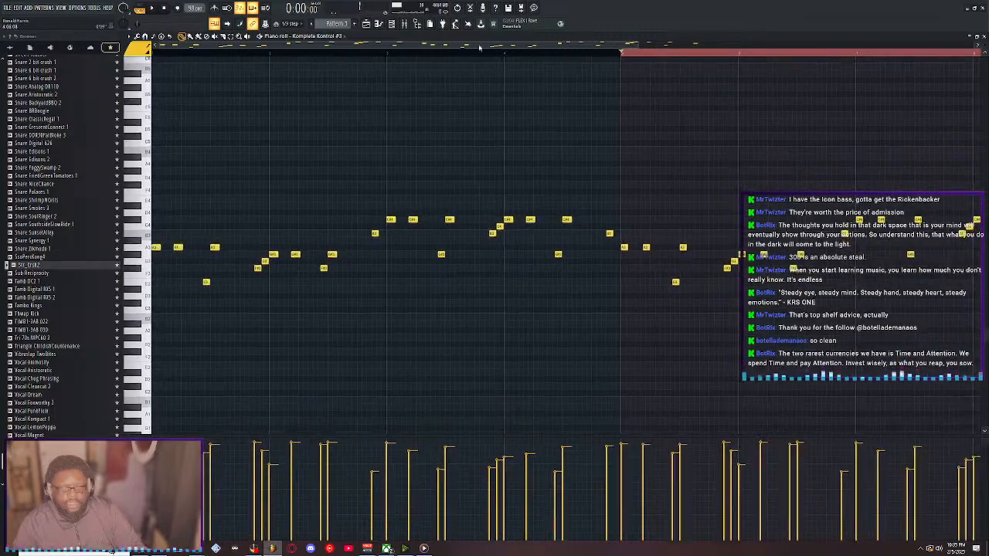
scroll(627, 55, down, 3)
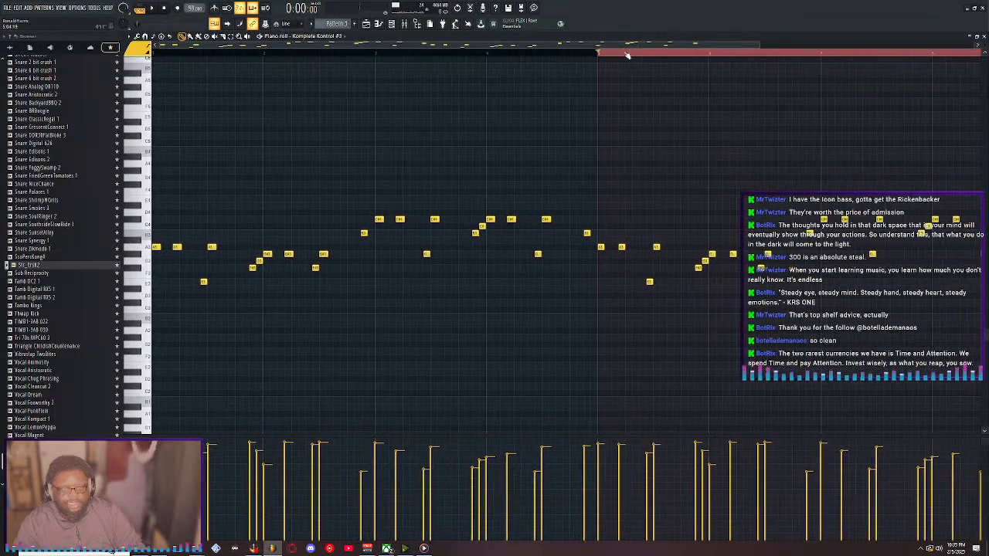
drag(476, 56, 794, 87)
key(Delete)
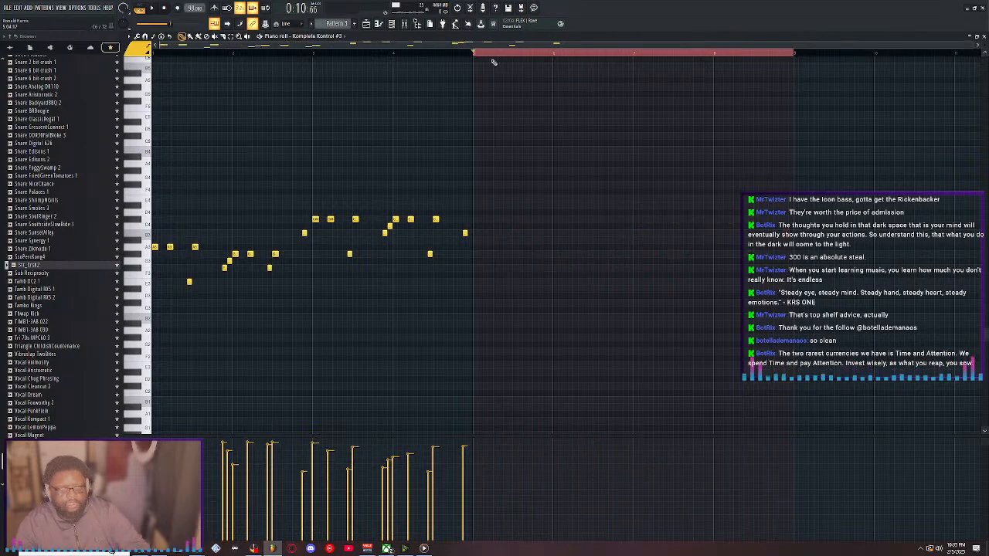
key(ctrl+a)
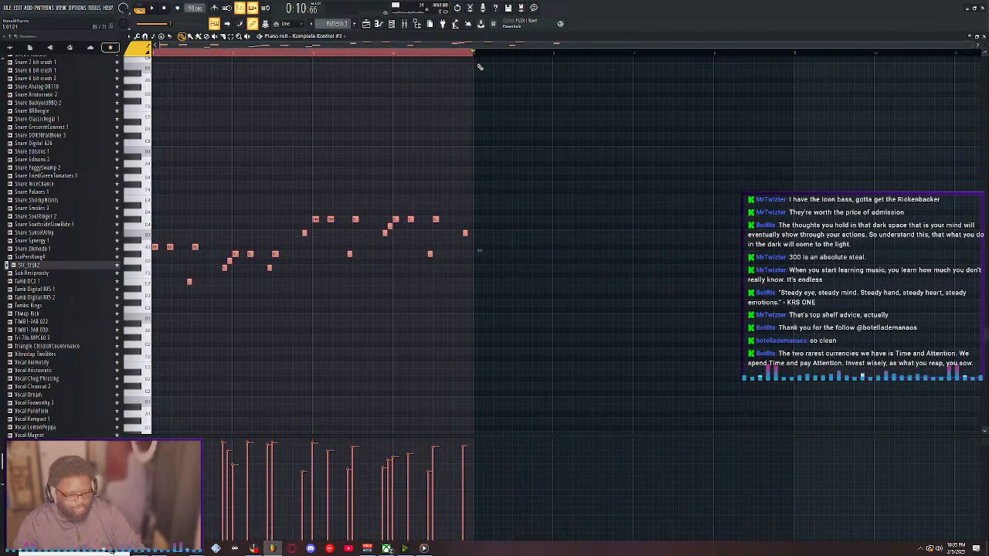
key(ctrl+b)
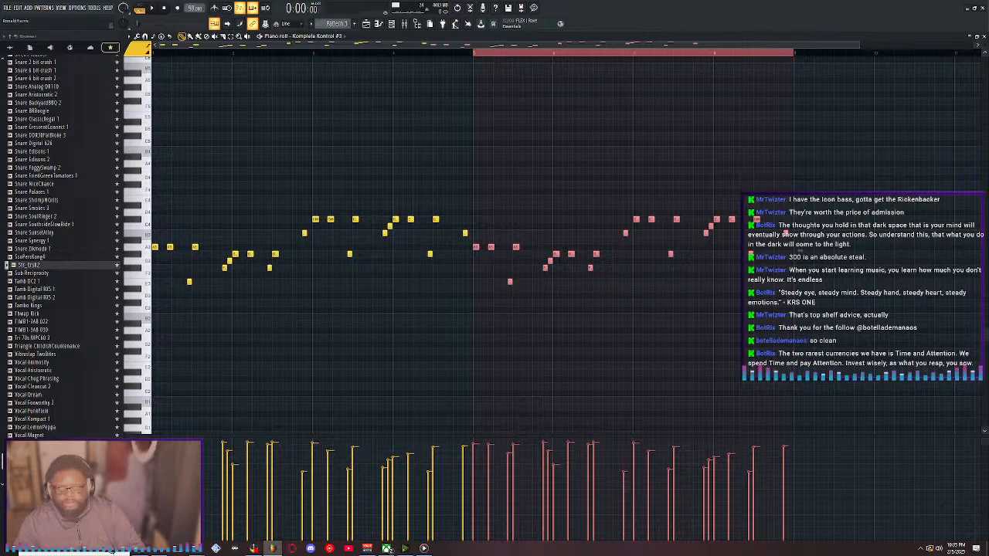
Play the eight-bar bass line together with the other parts, checking it in the arrangement and in the maximized piano roll
click(969, 37)
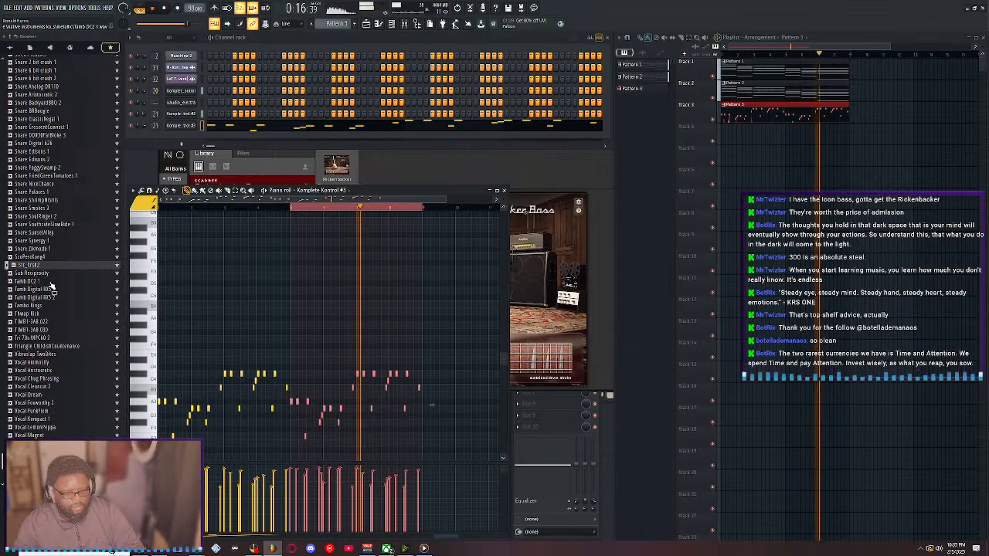
key(space)
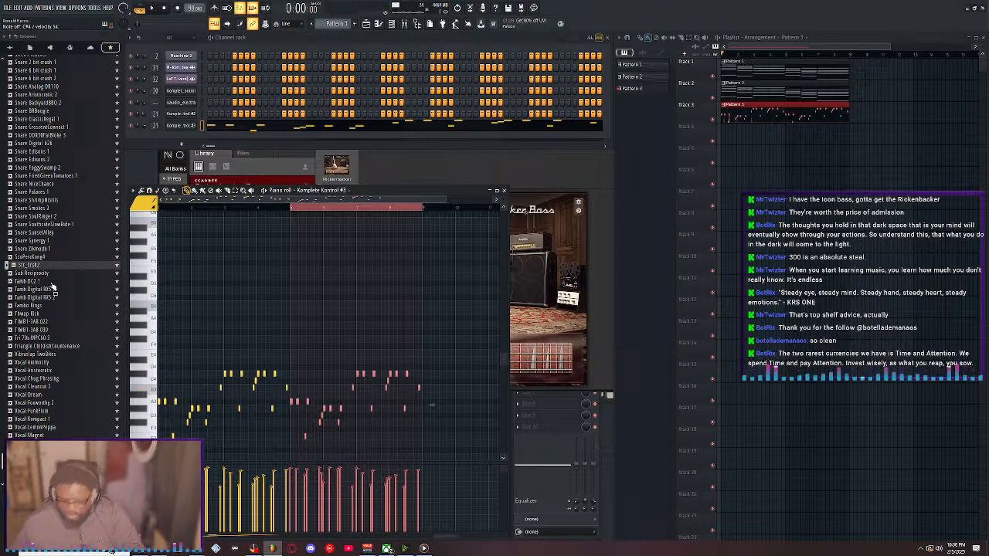
double_click(421, 191)
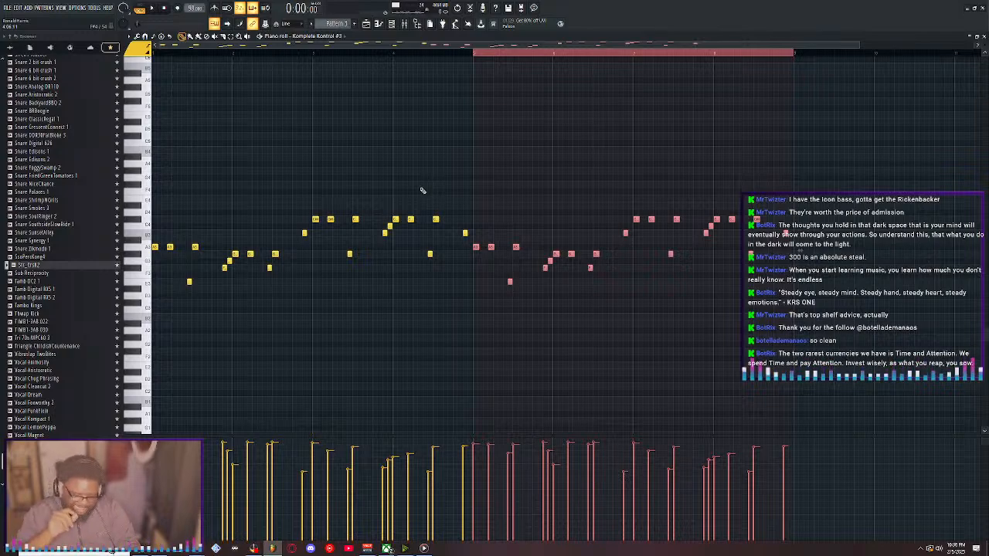
key(space)
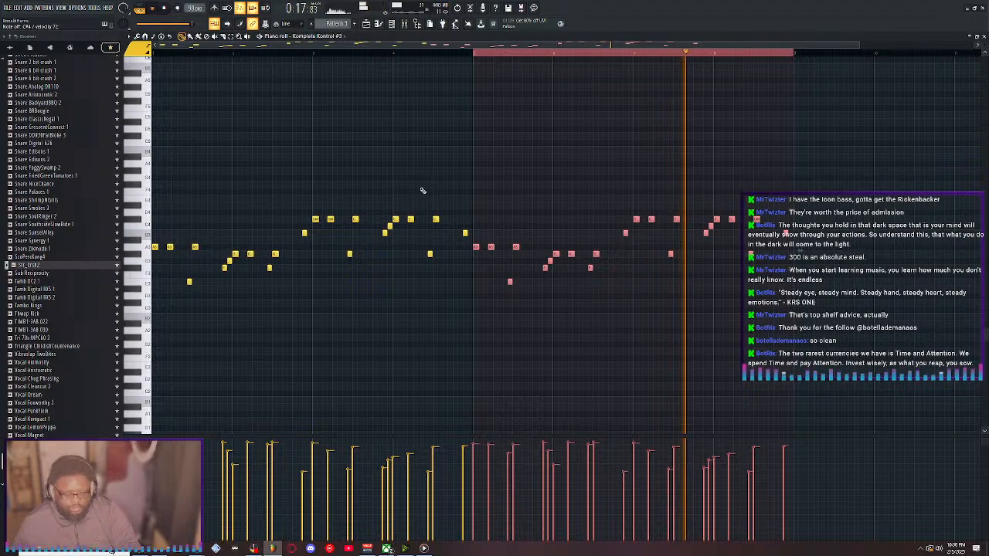
key(space)
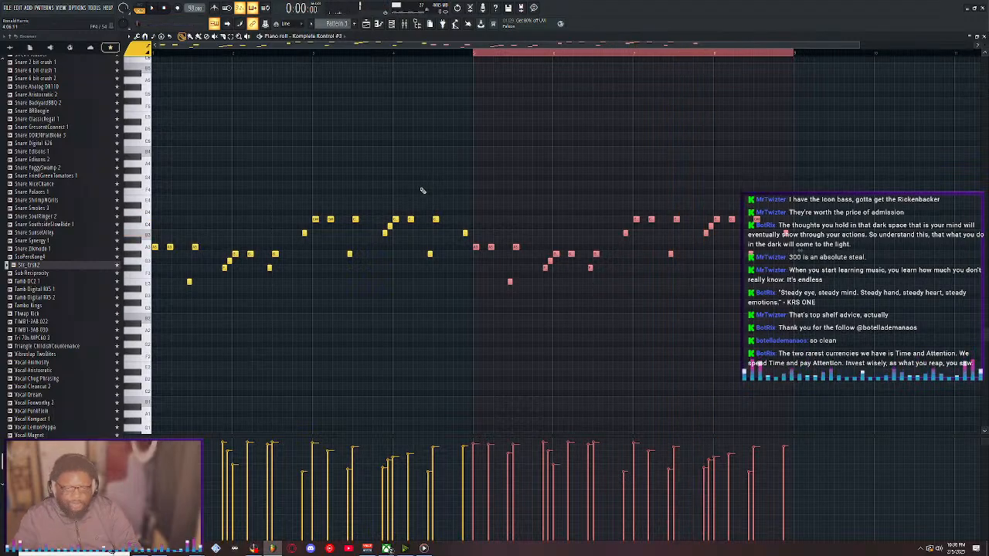
Record notes and automation from bar 5, adding a C#4 and D#4 bass fill at the end of bar 6
click(476, 54)
click(178, 8)
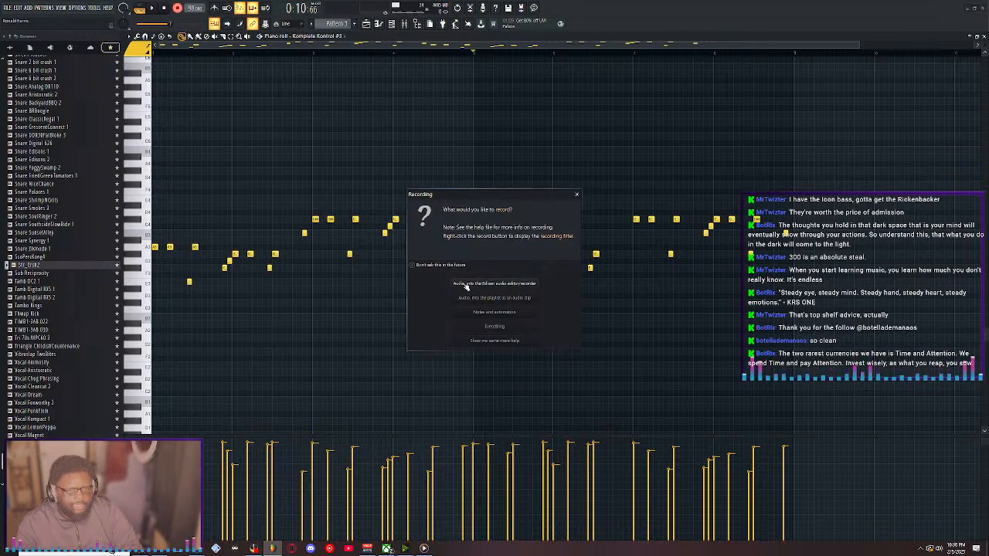
click(494, 314)
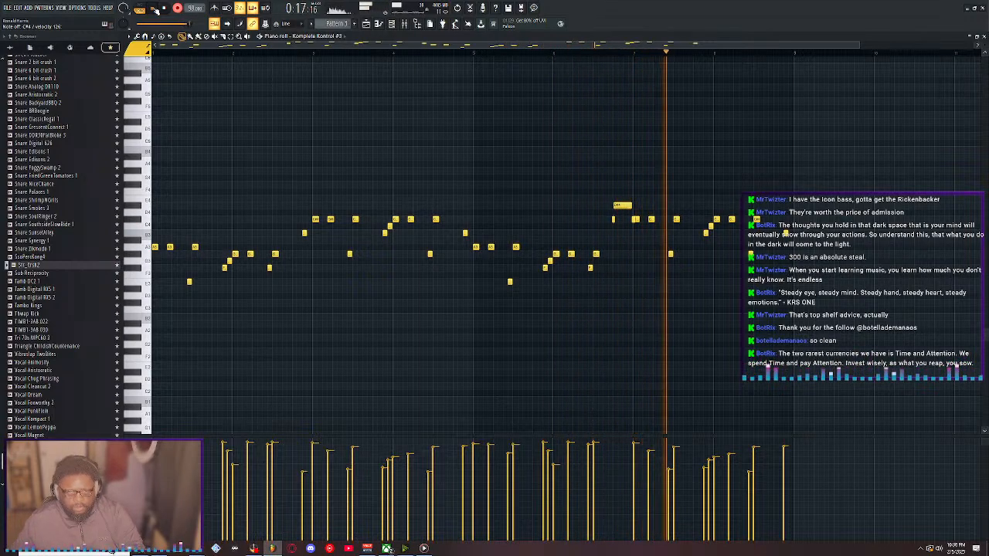
key(space)
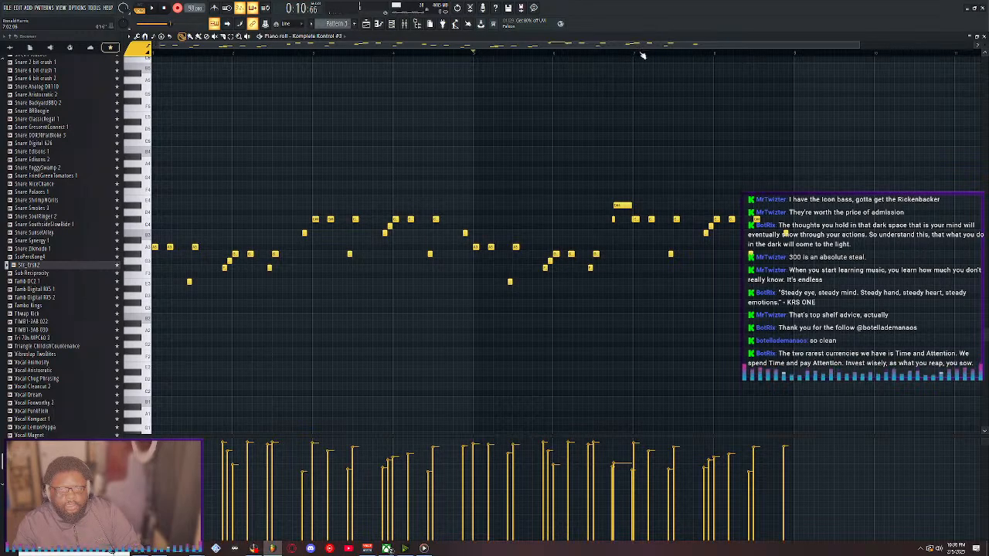
Tidy the recorded fill before bar 7 using 1/6 step snap: remove stray notes, shorten the C#4, and end the D#4 at bar 7
scroll(642, 55, up, 5)
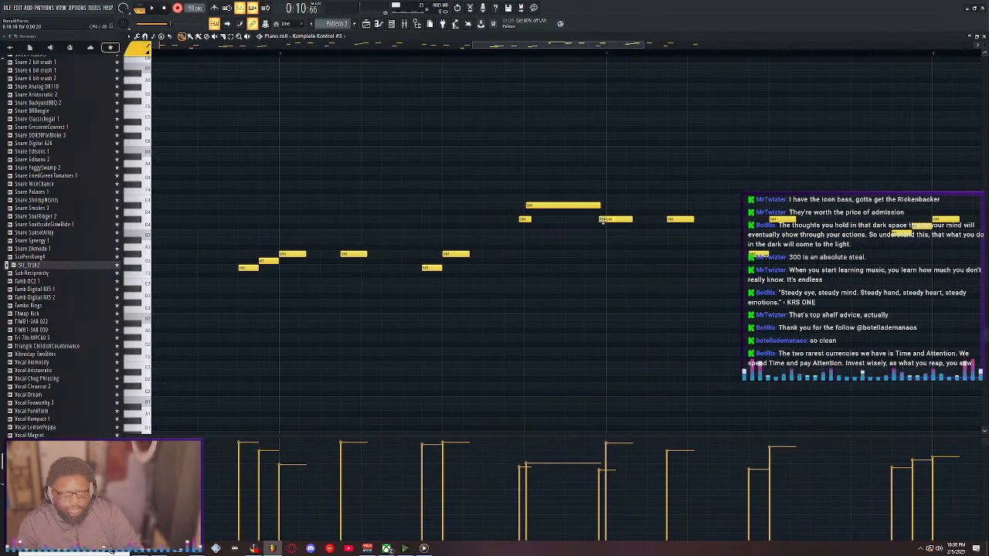
drag(543, 174, 513, 249)
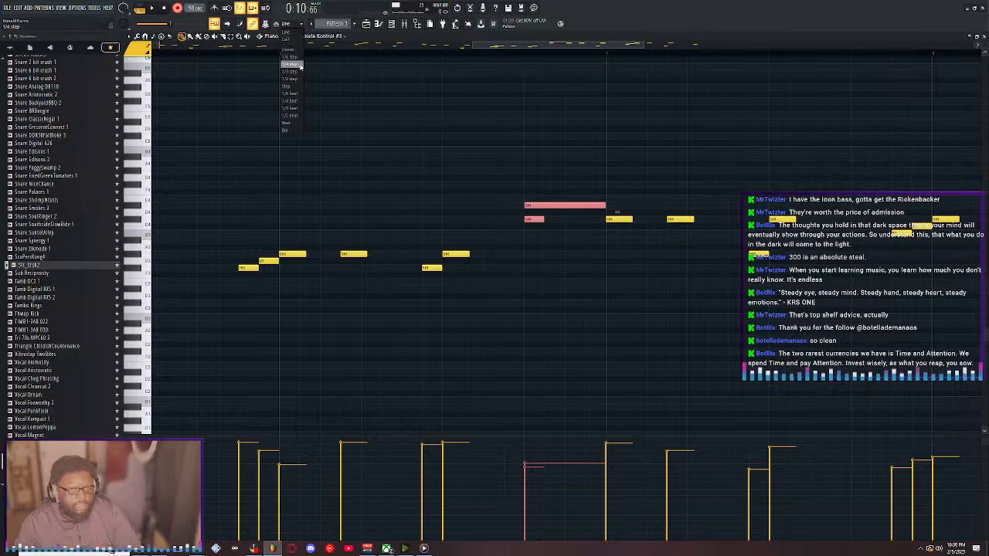
click(592, 164)
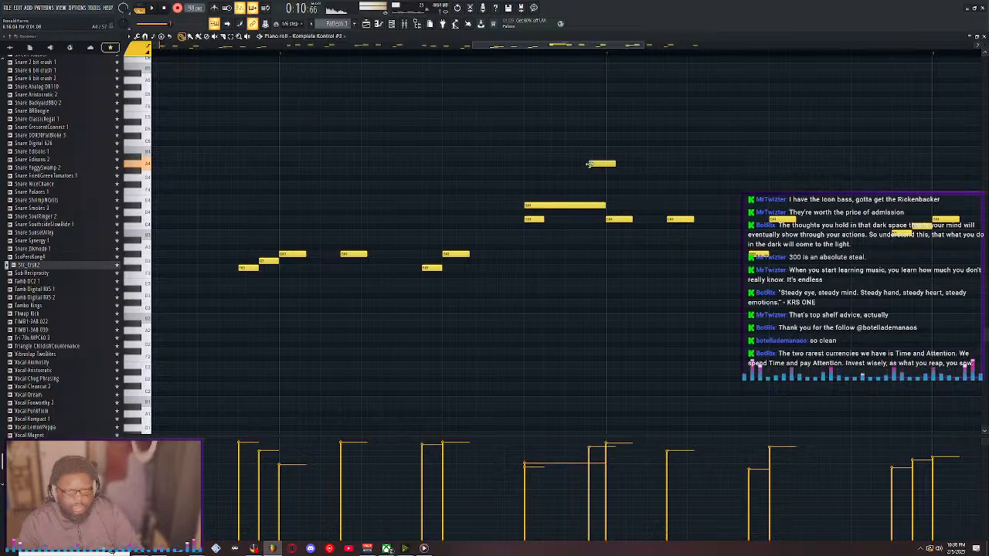
right_click(600, 165)
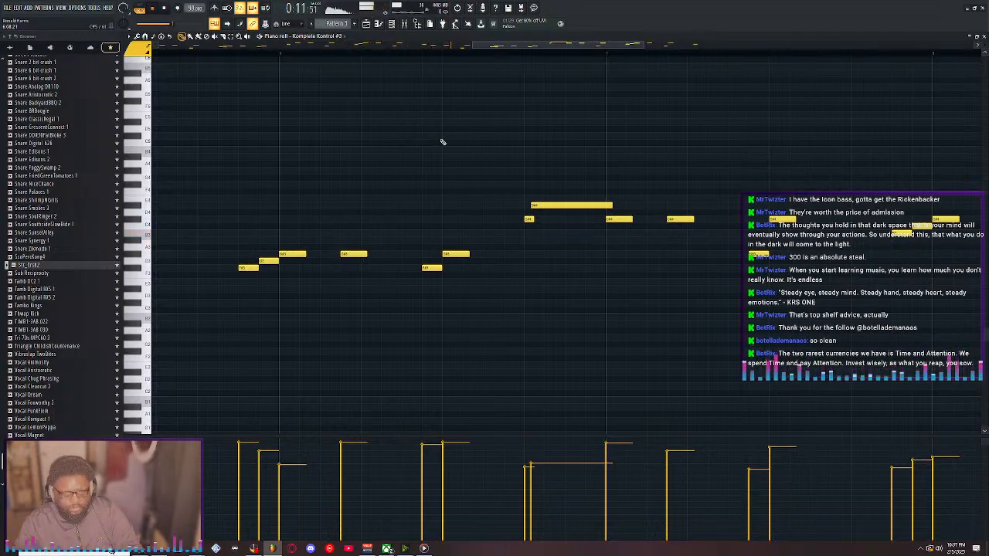
key(space)
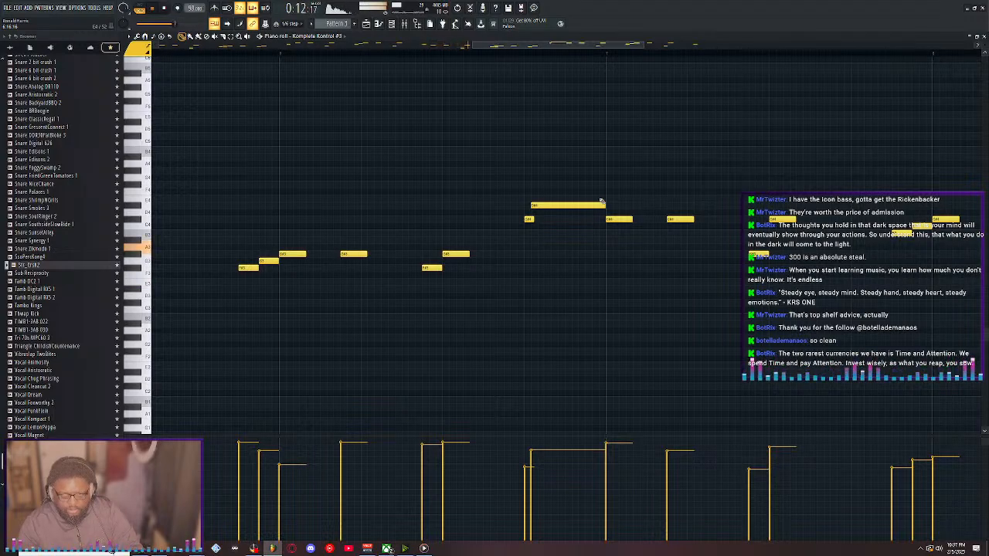
key(space)
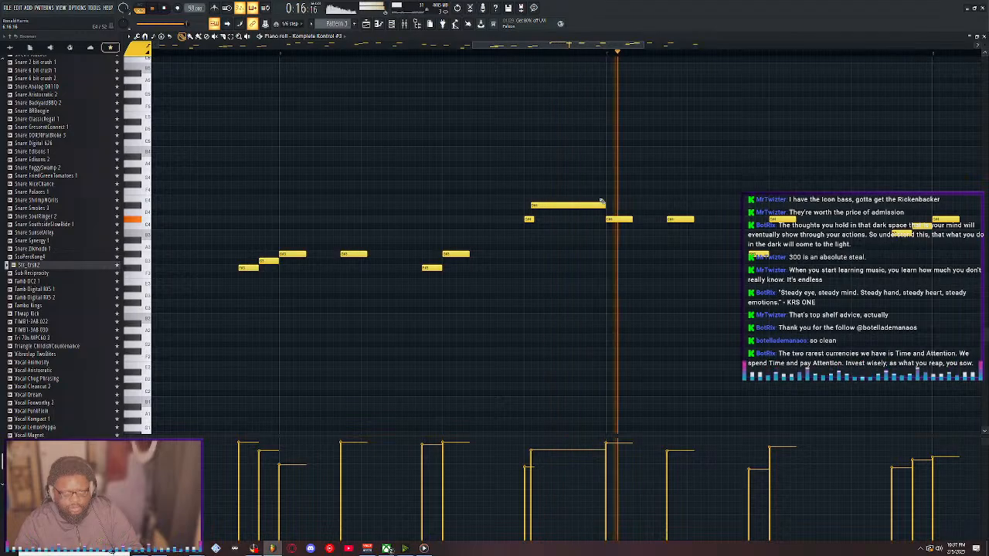
Return the piano roll to its smaller window and set the main snap to Line
scroll(576, 55, down, 1)
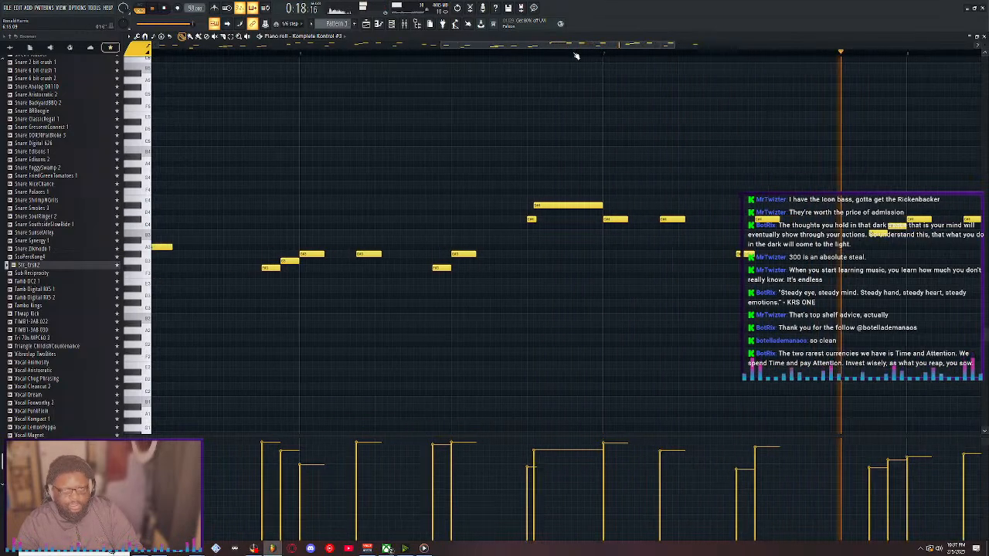
scroll(577, 56, down, 3)
double_click(591, 36)
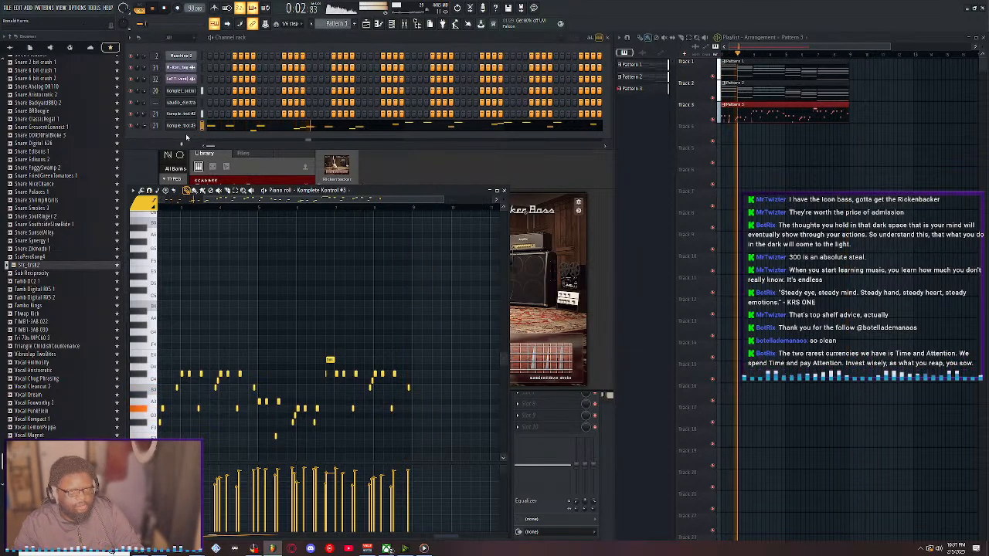
click(291, 23)
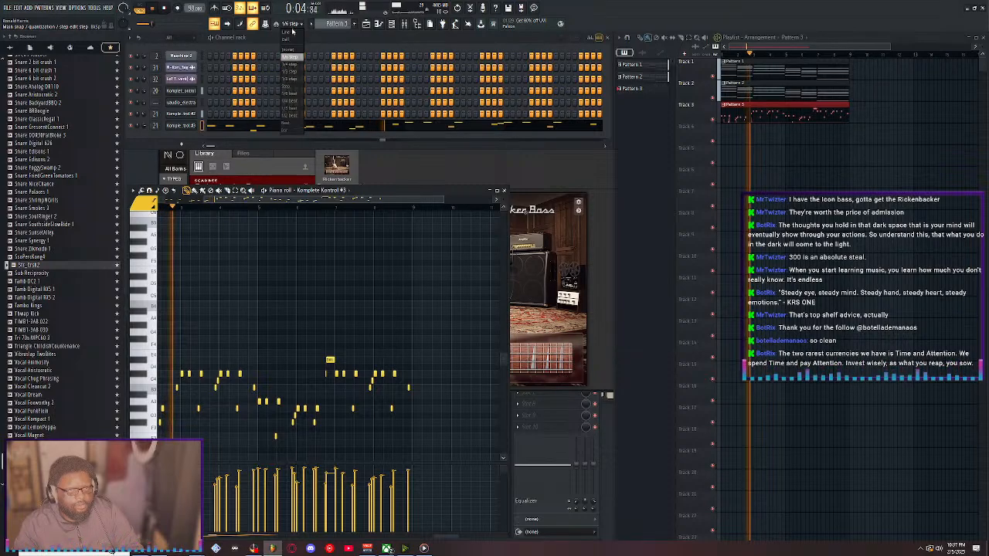
click(292, 32)
Clone the Rickenbacker bass channel and clear the copy's instrument filter to browse all Komplete Kontrol instruments
right_click(198, 125)
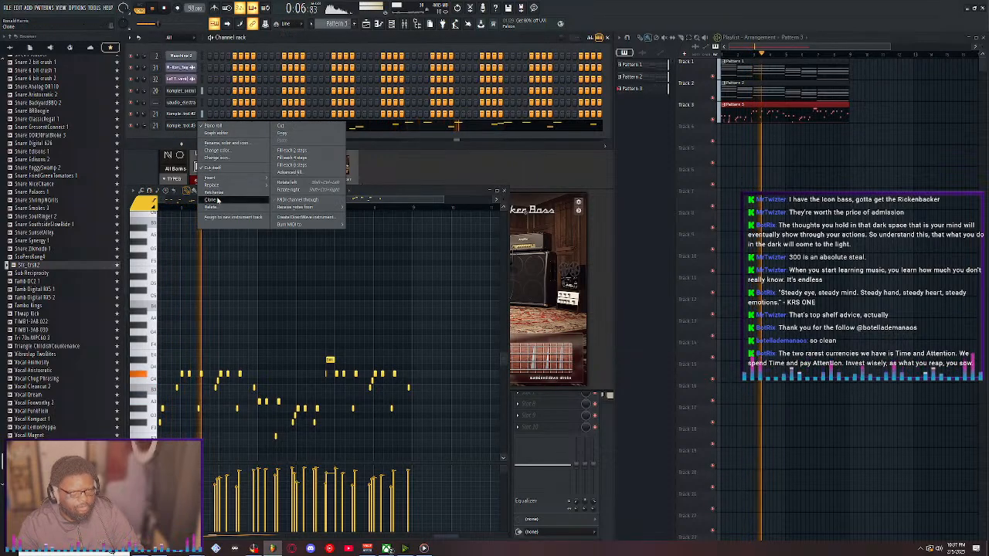
click(217, 200)
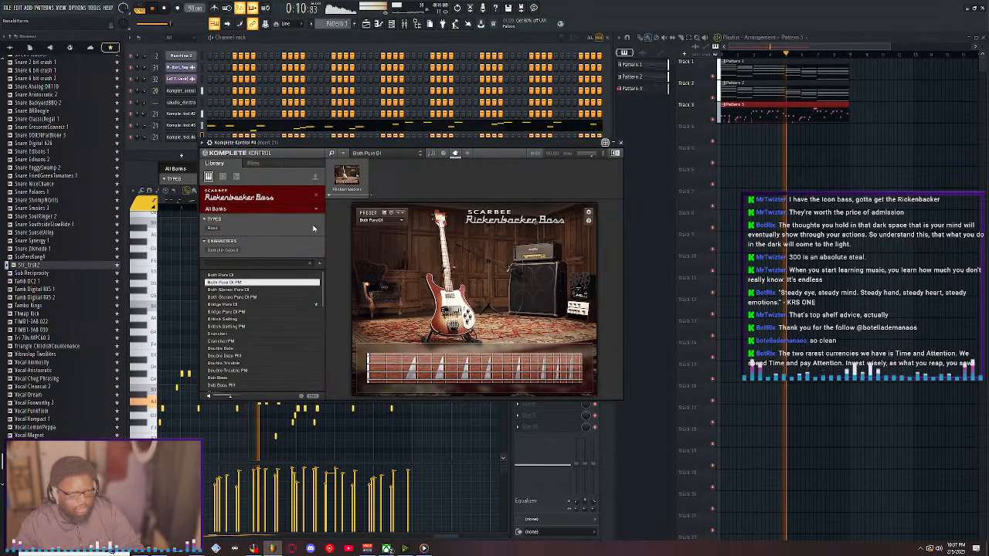
click(317, 197)
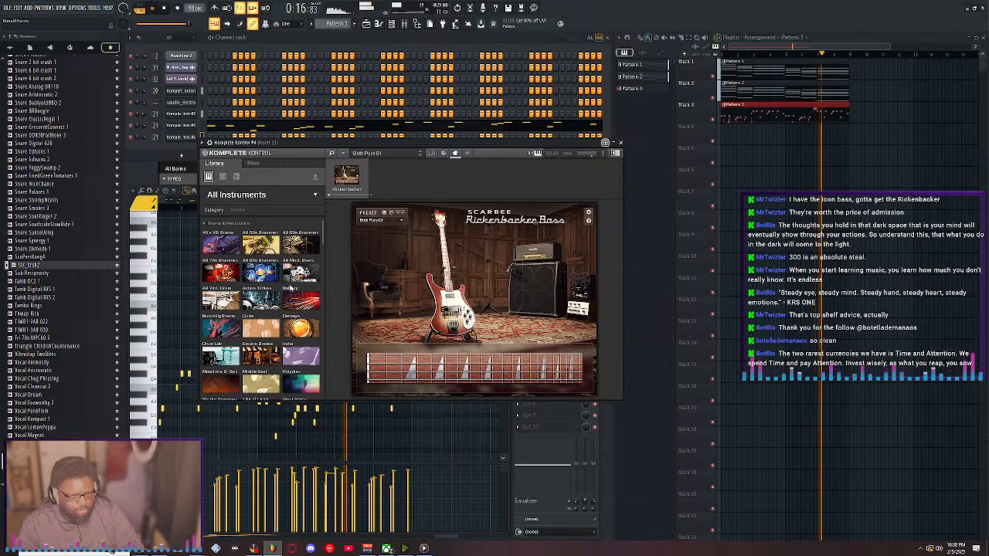
scroll(262, 325, down, 5)
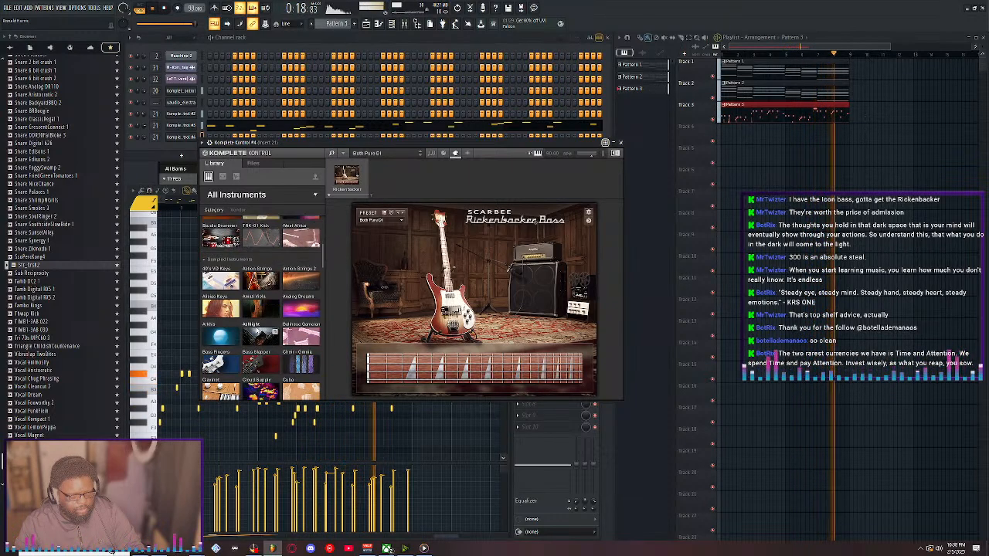
scroll(263, 332, down, 3)
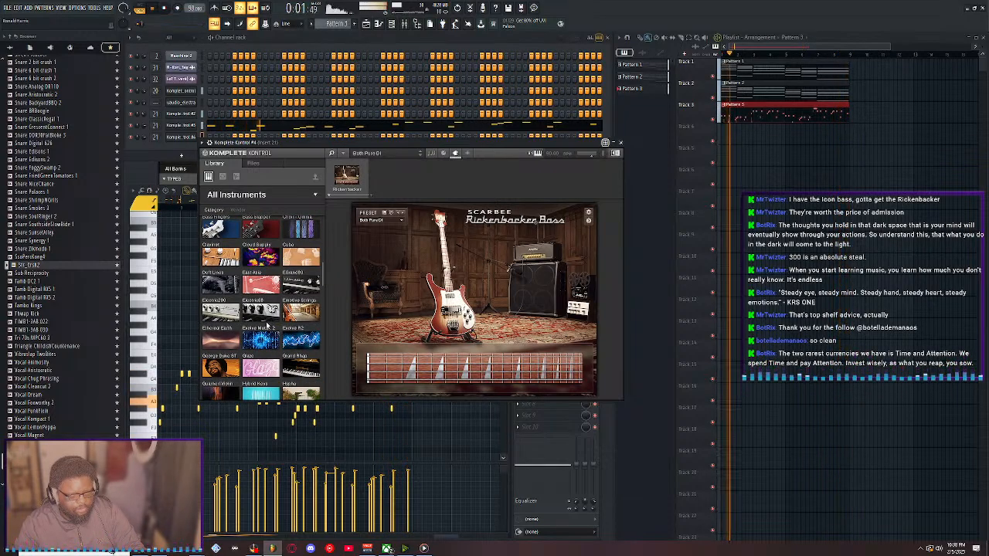
scroll(268, 322, down, 1)
scroll(267, 325, down, 1)
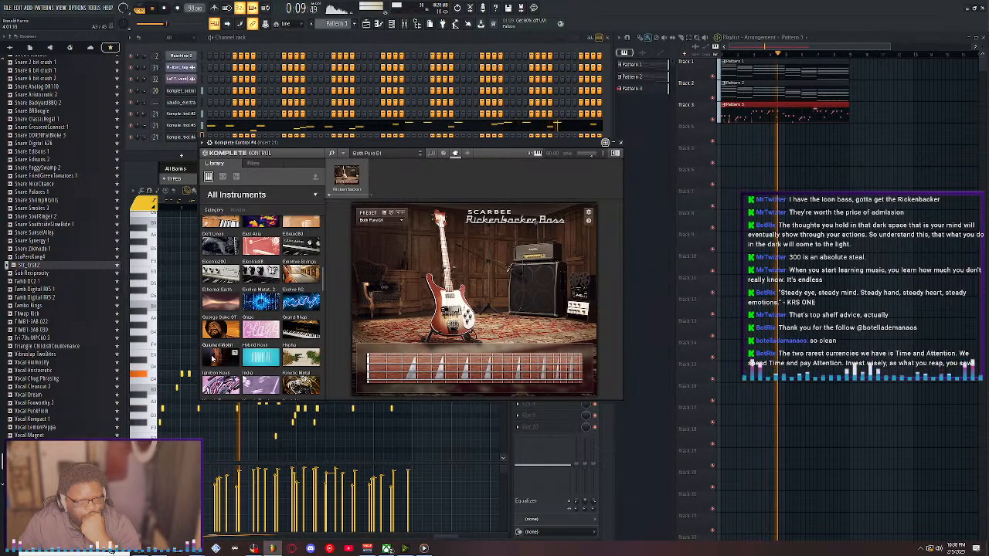
click(213, 358)
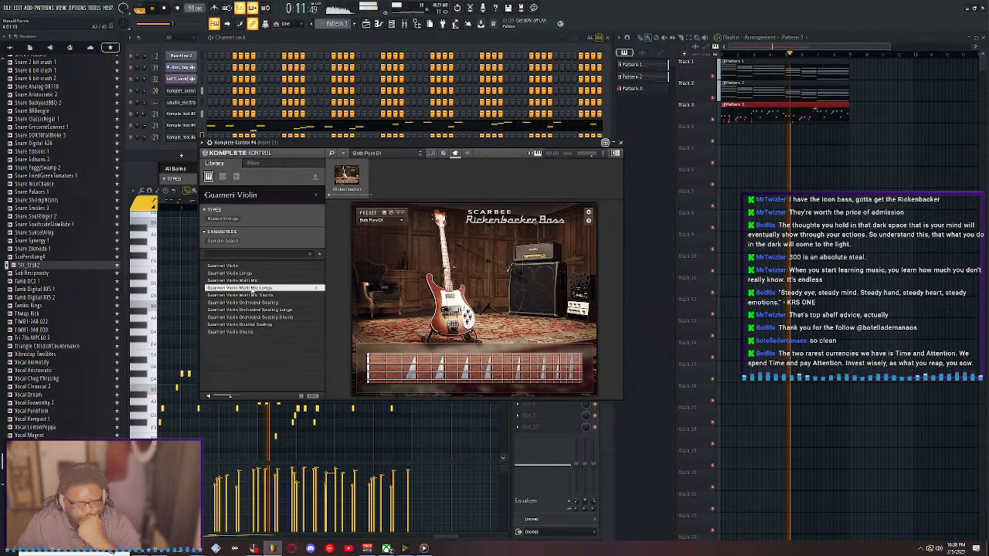
click(315, 196)
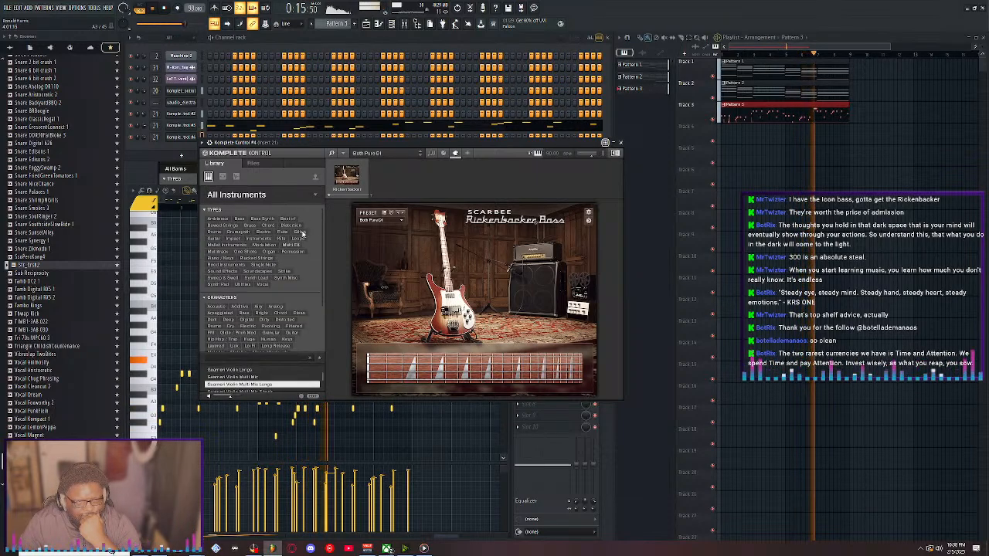
click(316, 195)
Load the Mallet Flux preset Arp 8th 23 Morph into the cloned Komplete Kontrol channel
scroll(255, 310, down, 4)
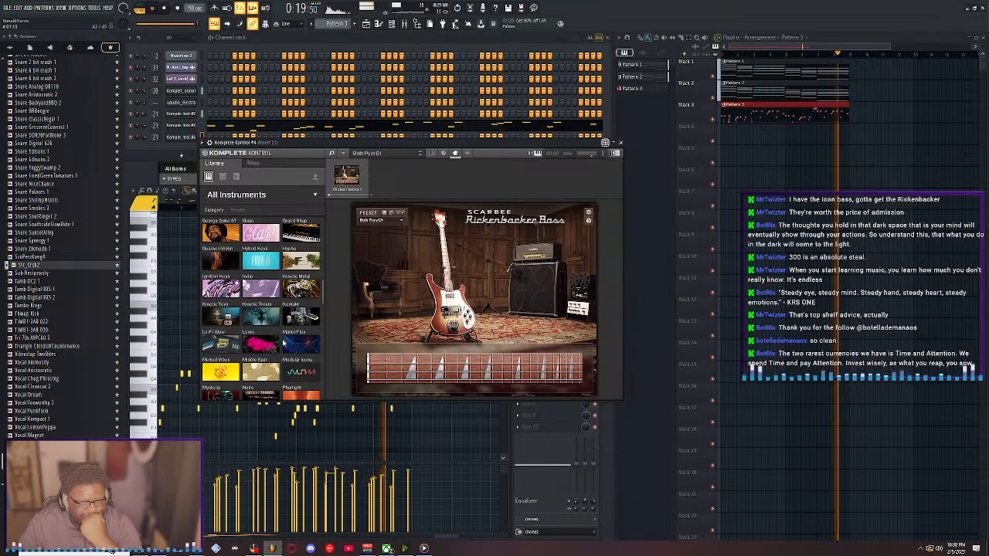
click(301, 344)
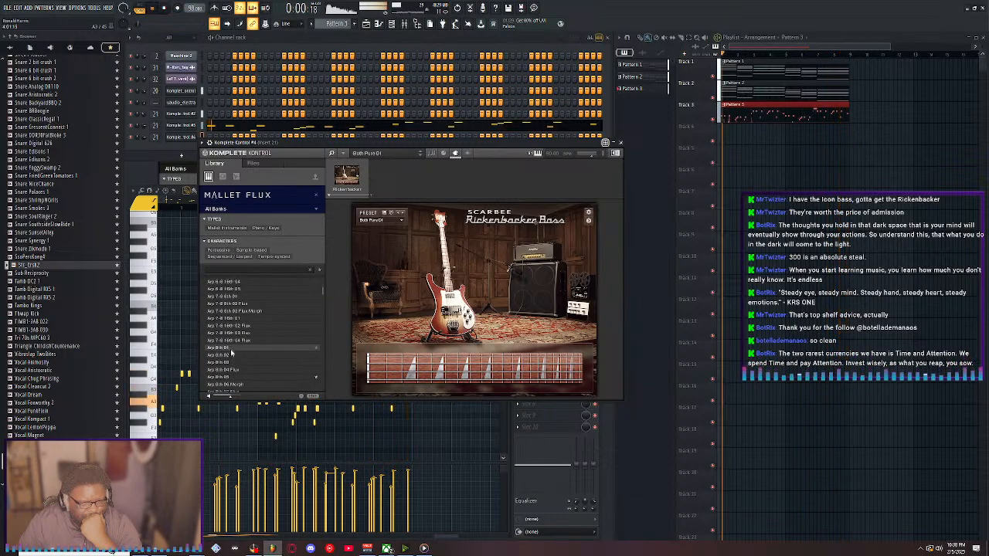
scroll(231, 355, down, 10)
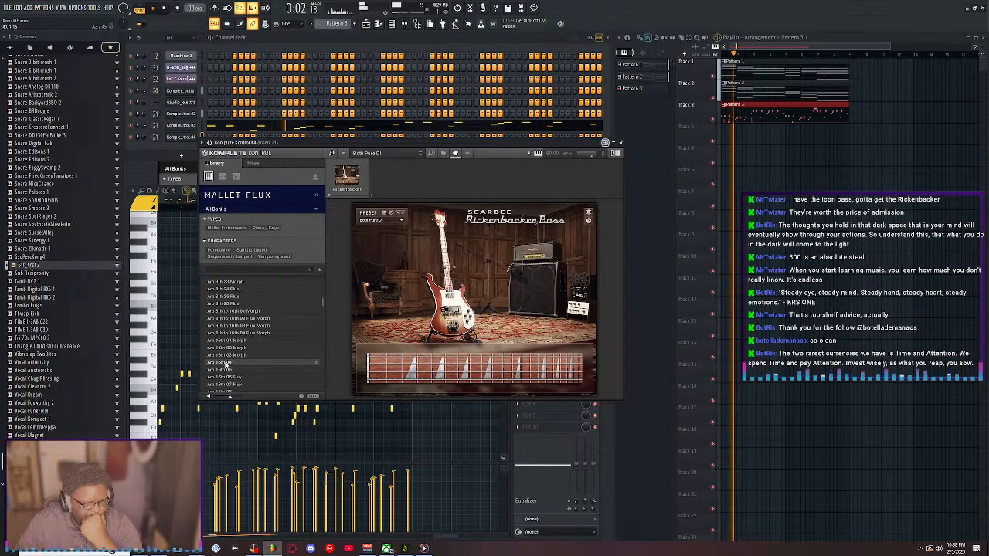
scroll(226, 363, up, 2)
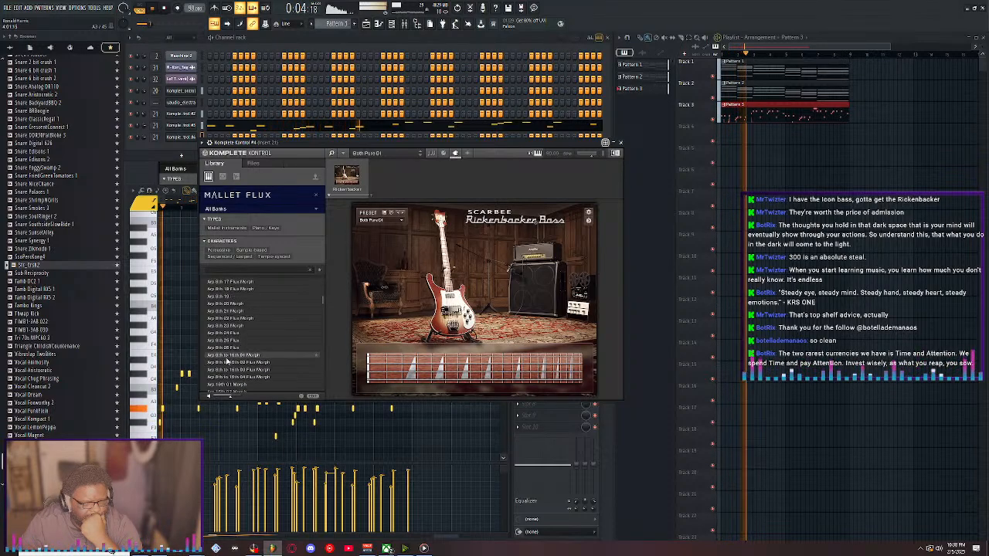
click(234, 327)
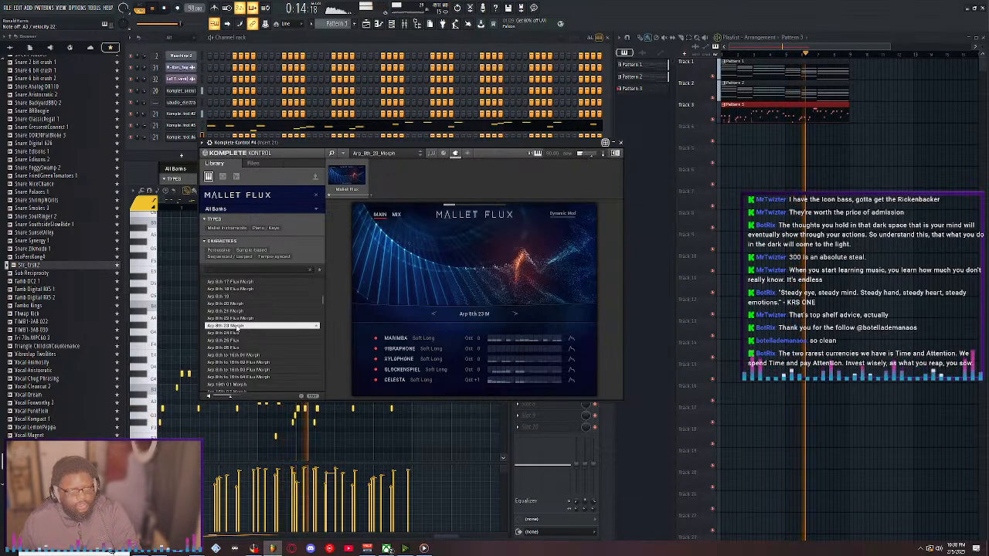
Stop playback and set the FL Studio ASIO buffer length to 1024 in the audio settings, testing 512 with the beat playing
click(286, 46)
key(space)
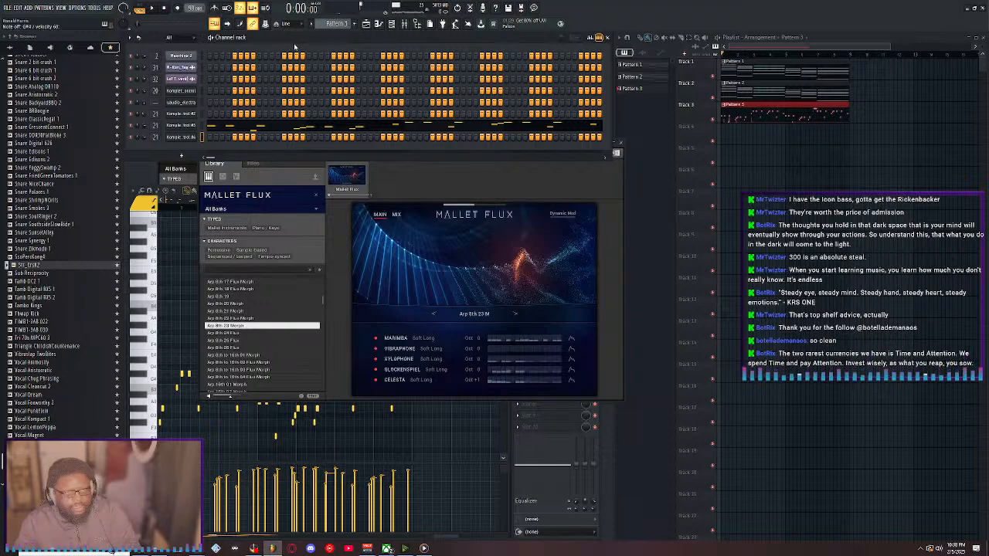
click(78, 7)
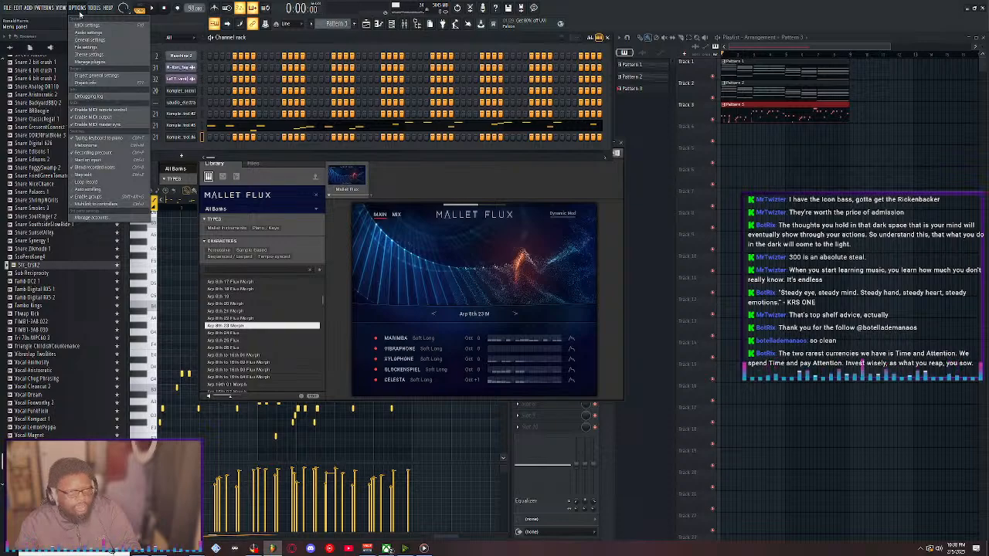
click(81, 32)
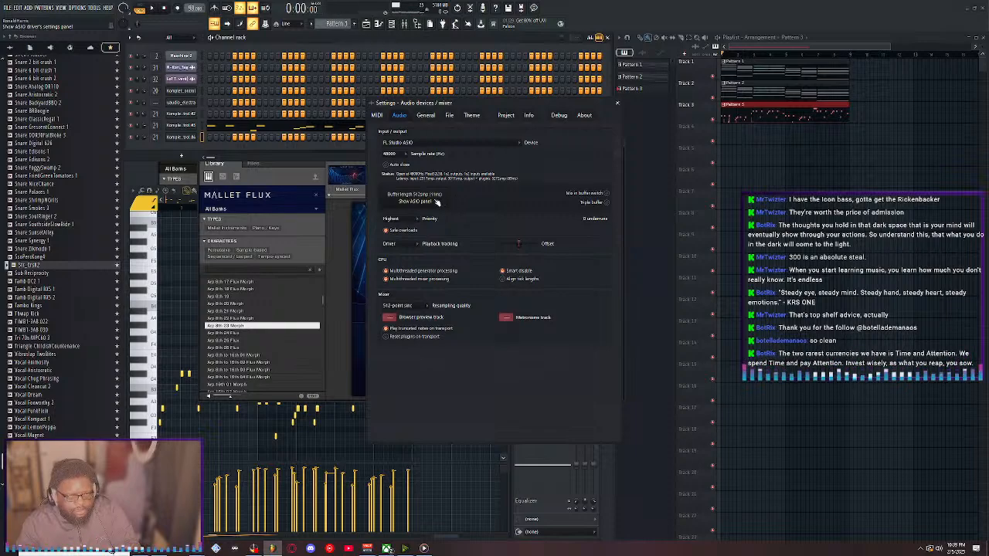
click(432, 202)
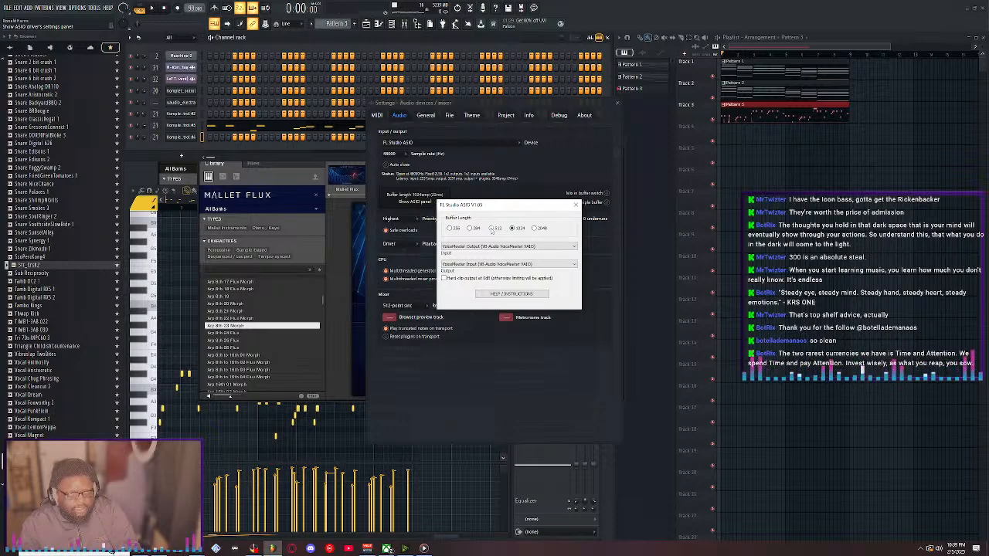
click(157, 9)
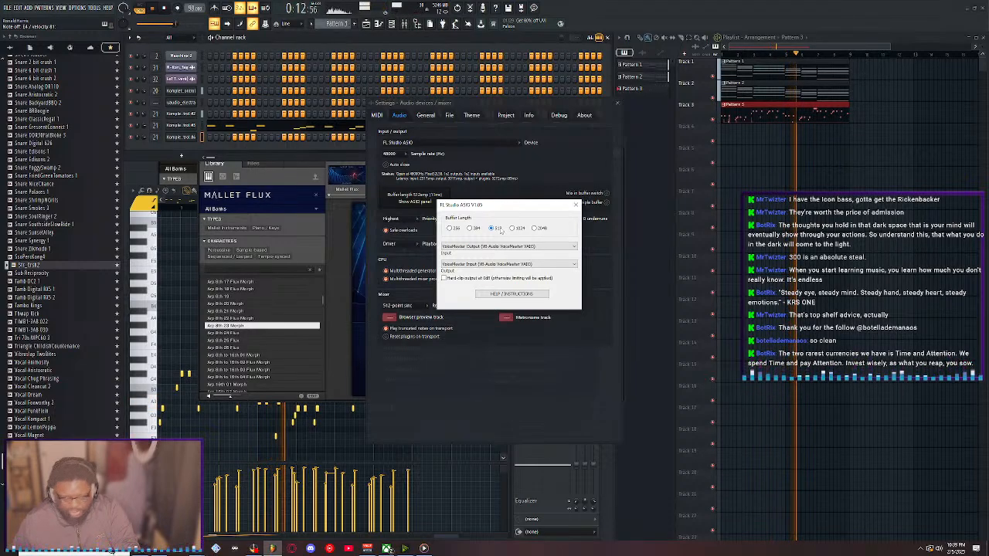
click(519, 228)
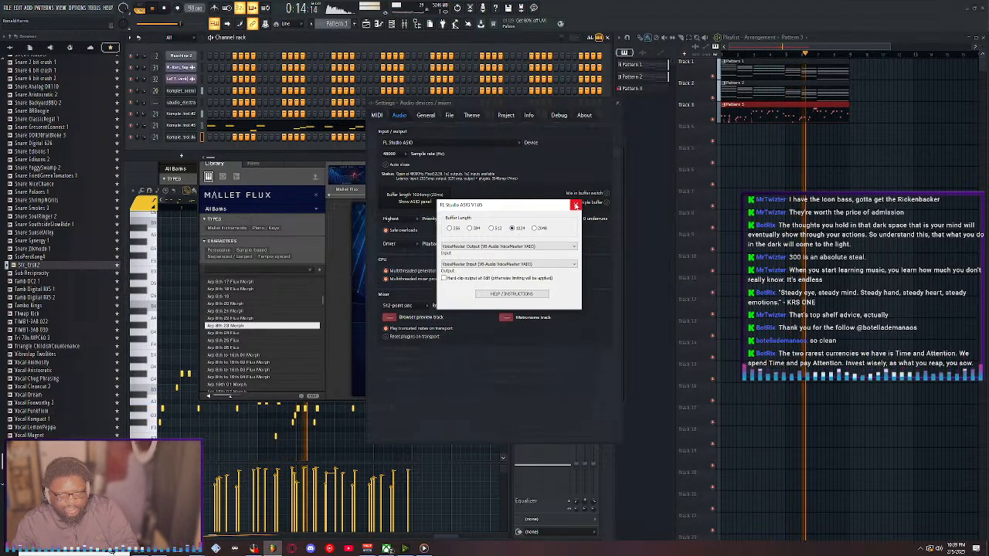
click(576, 205)
click(618, 105)
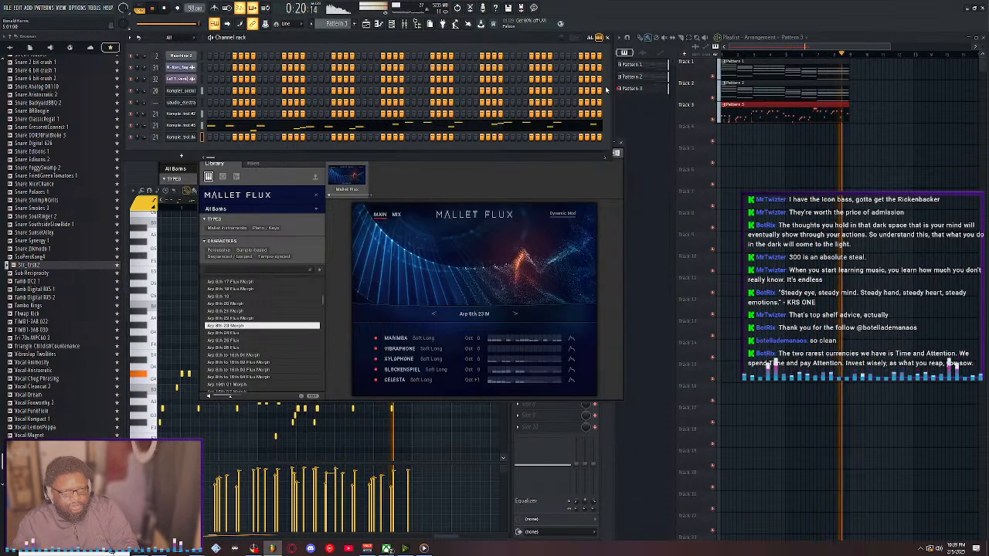
Audition other Mallet Flux arpeggio presets, load Arp 8th 15 Morph and try it with the beat
key(space)
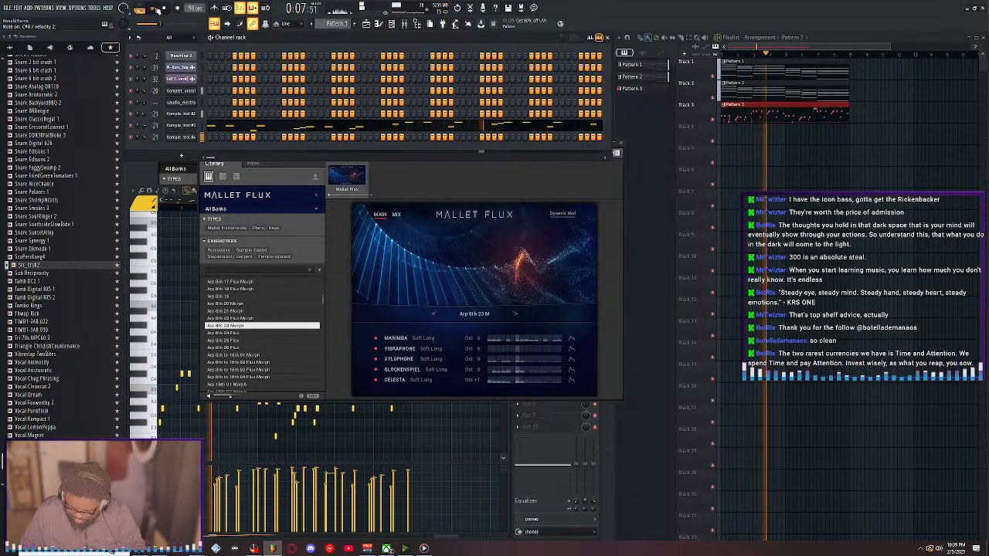
key(space)
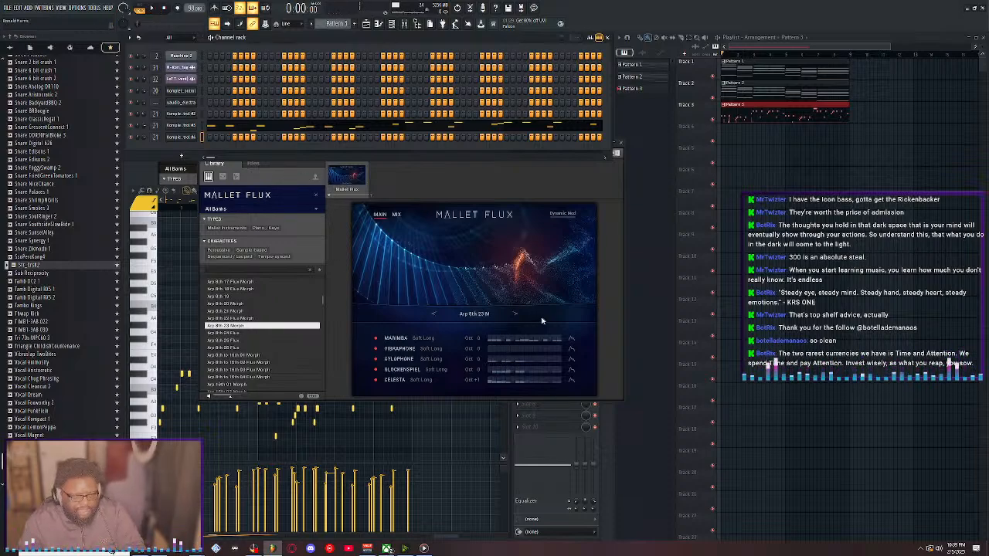
click(516, 314)
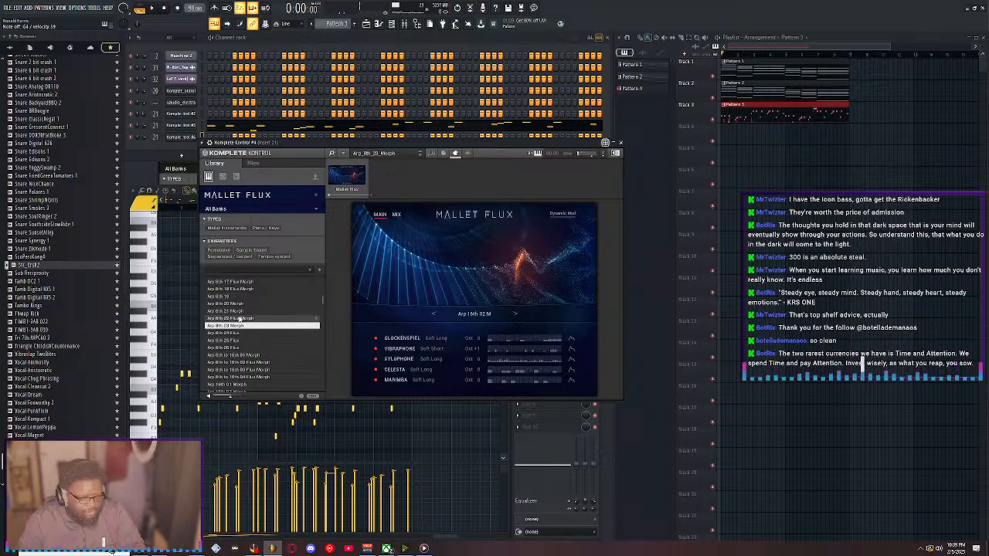
scroll(245, 309, up, 1)
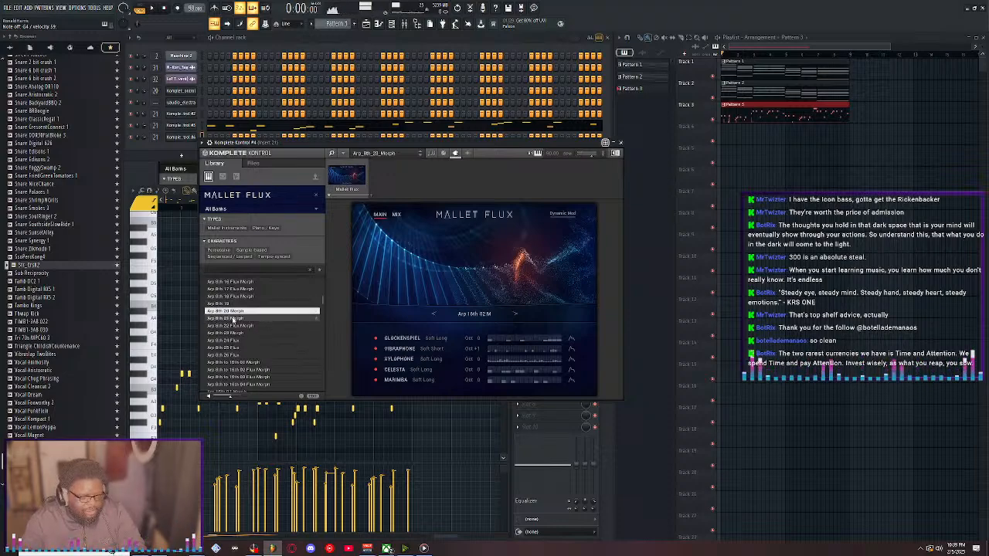
click(230, 305)
scroll(240, 313, up, 3)
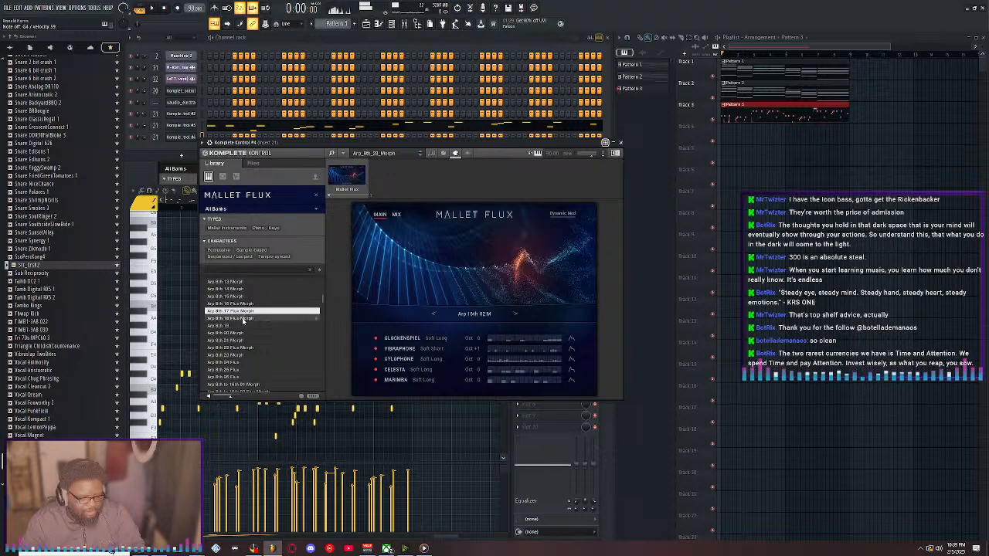
click(244, 305)
scroll(241, 333, up, 4)
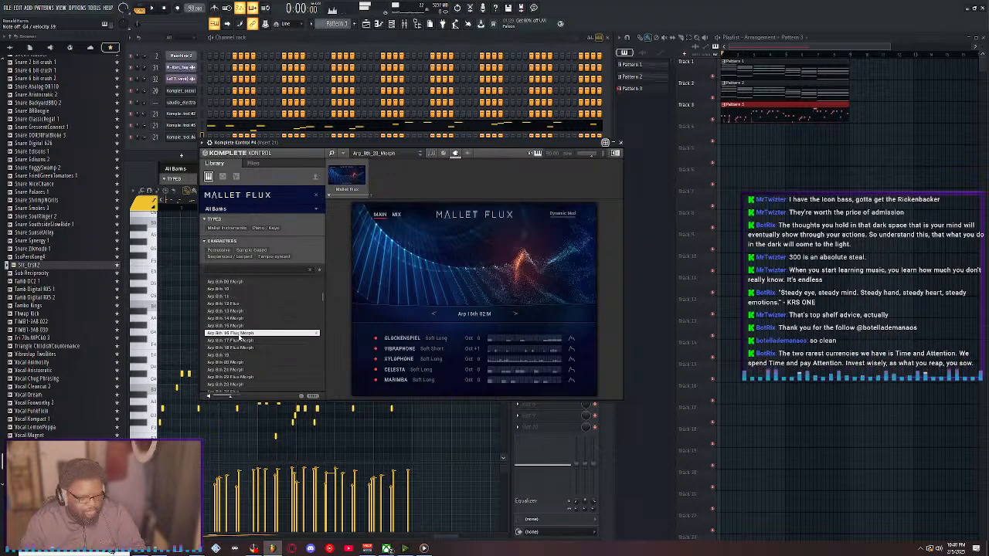
click(236, 326)
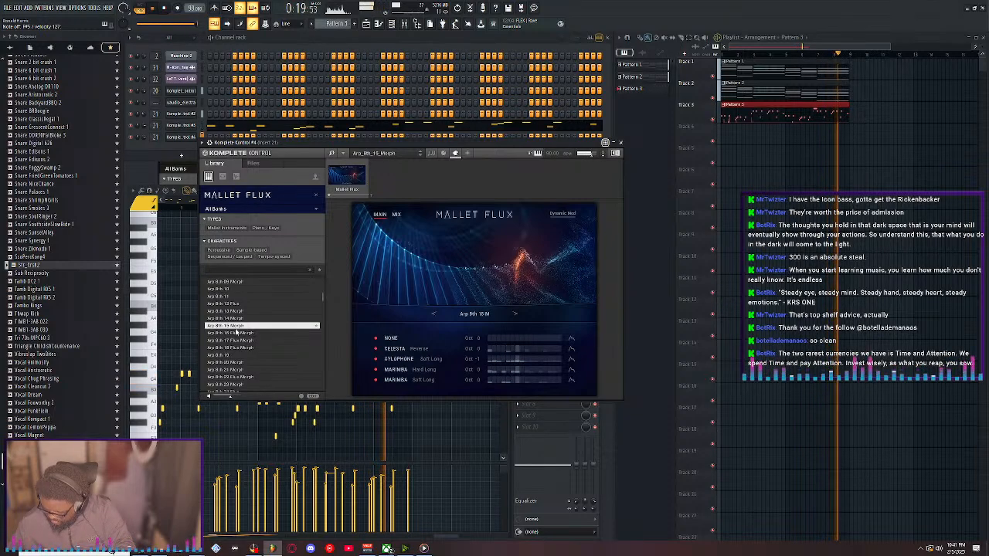
key(space)
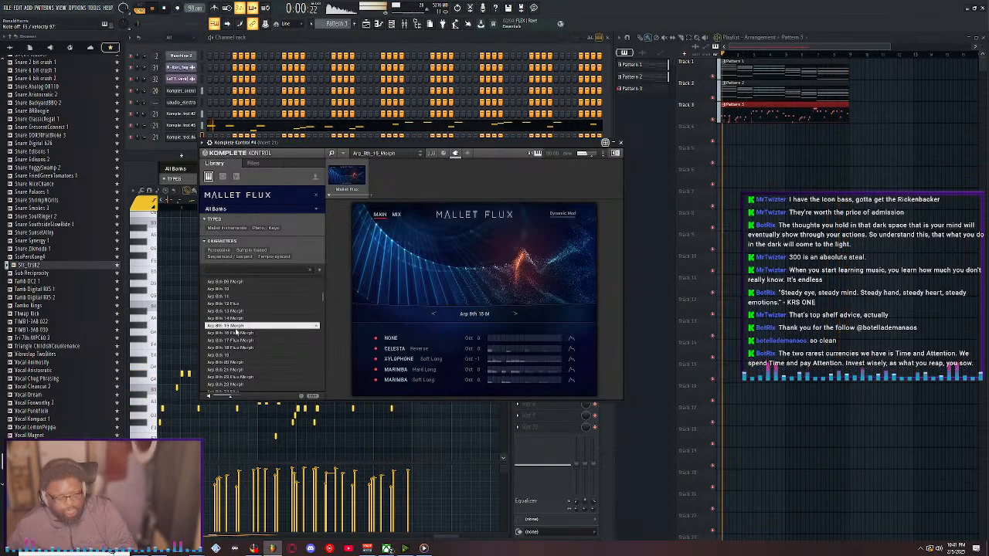
click(165, 8)
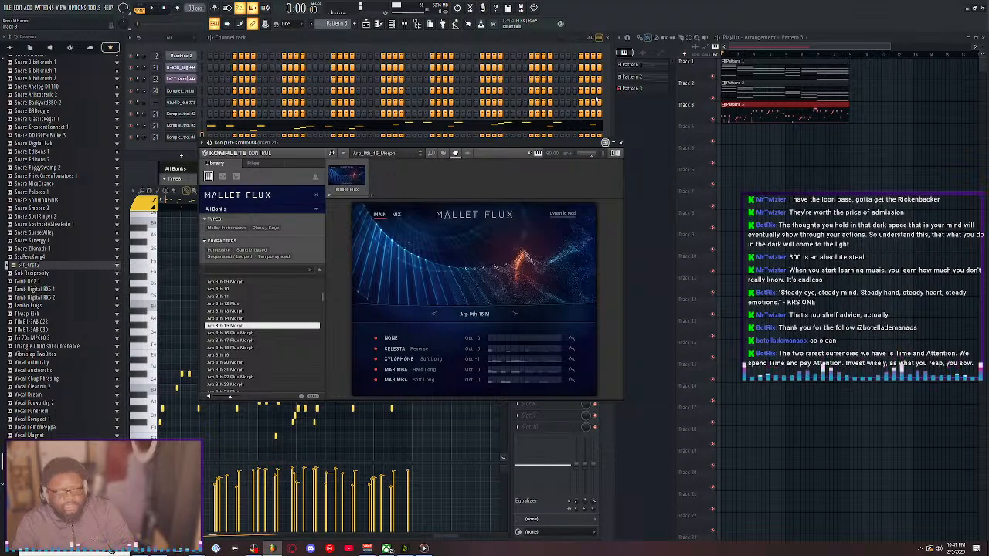
Record a short Mallet Flux take as notes and automation into a new Pattern 4 placed at bar 1 of Track 4
click(354, 24)
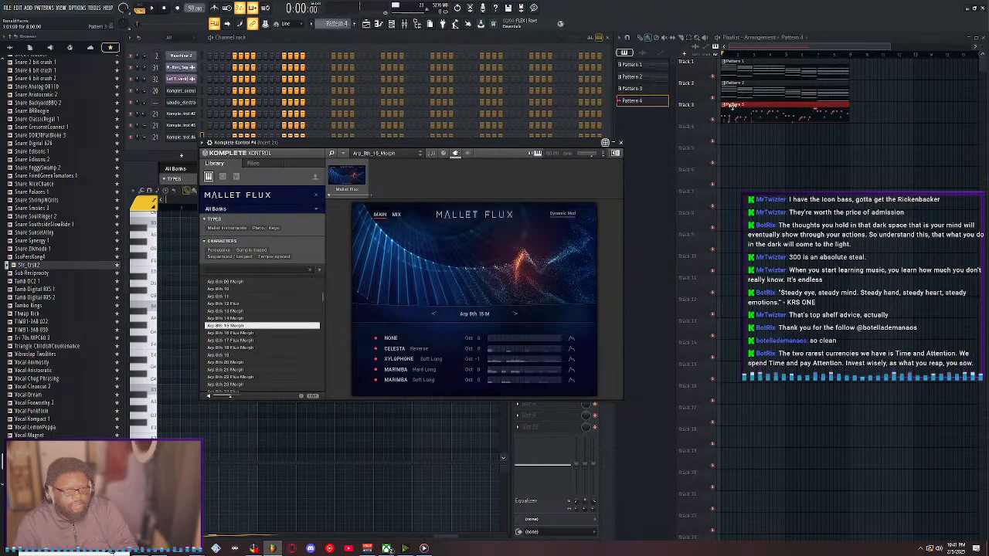
click(729, 126)
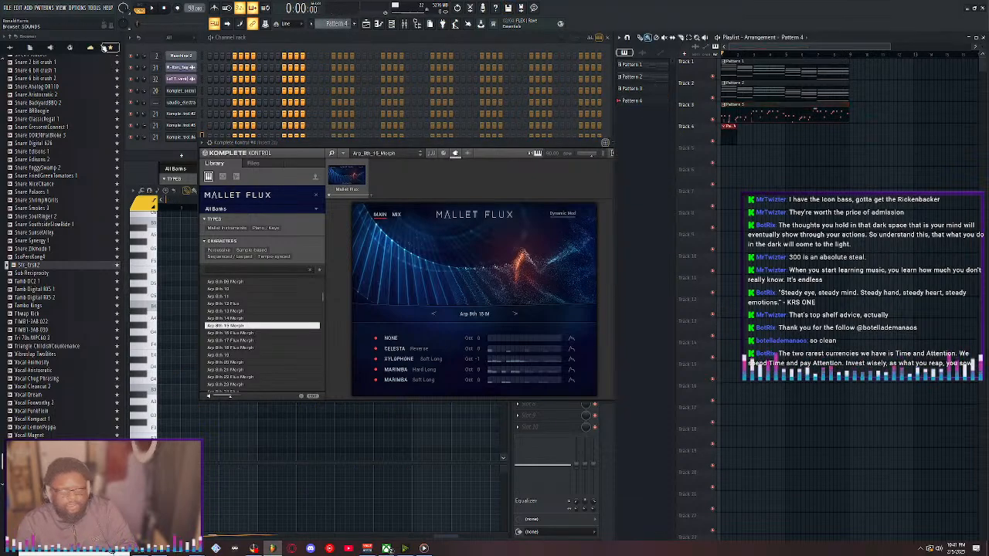
click(177, 8)
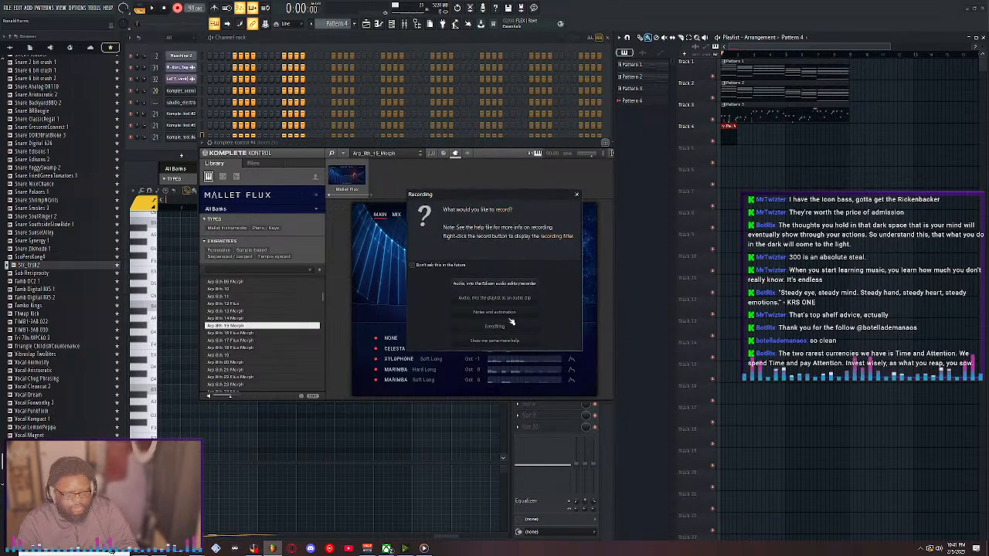
click(495, 312)
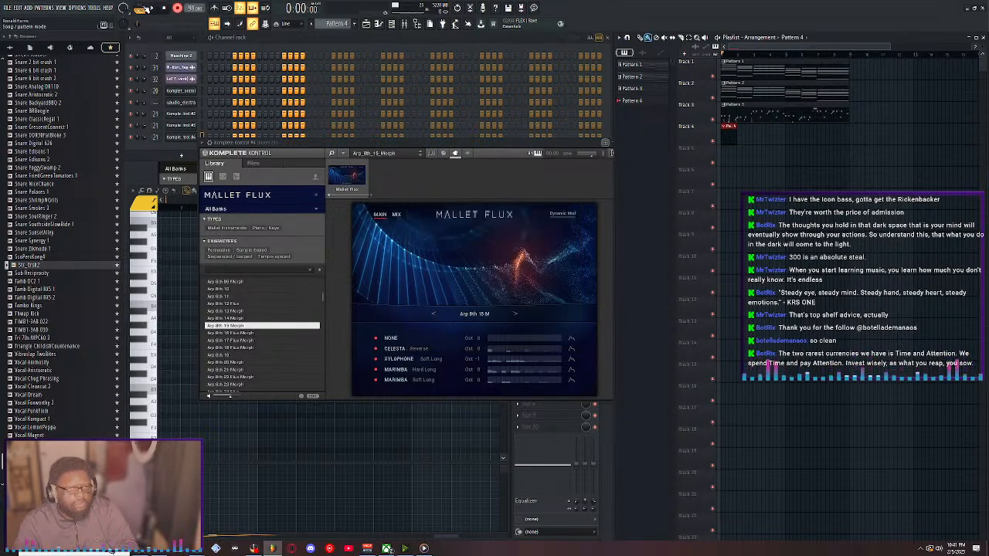
click(149, 8)
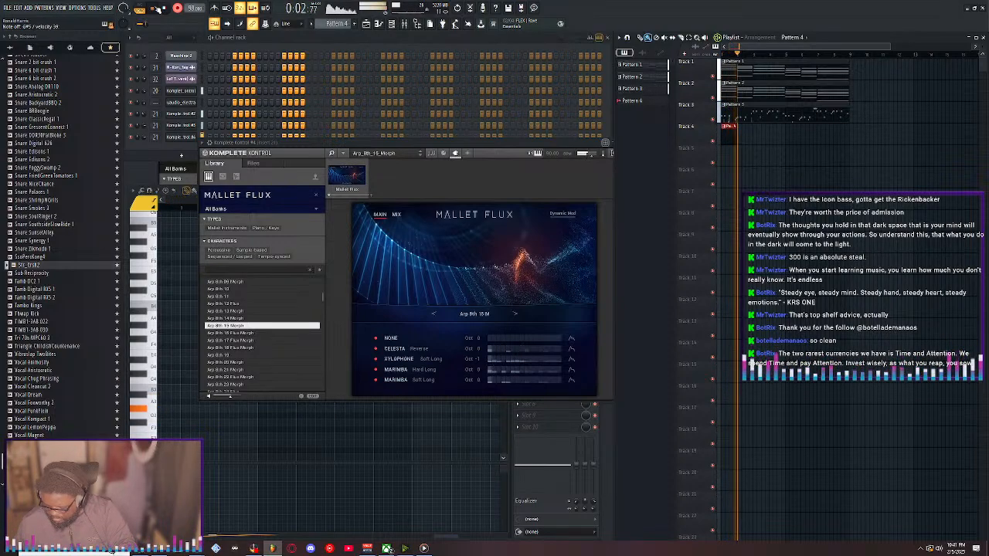
click(157, 8)
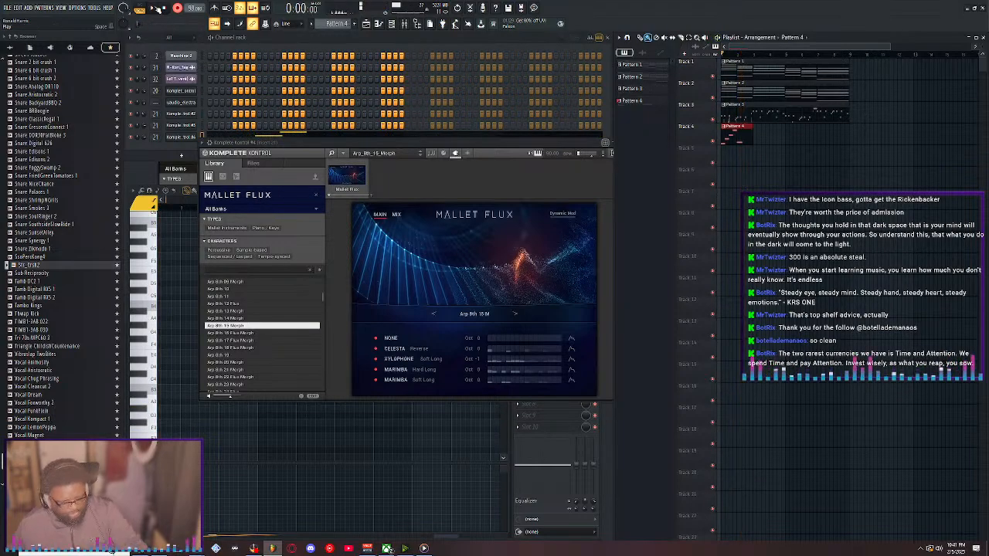
Record a four-bar Mallet Flux arpeggio take into Pattern 4 on Track 4
click(157, 8)
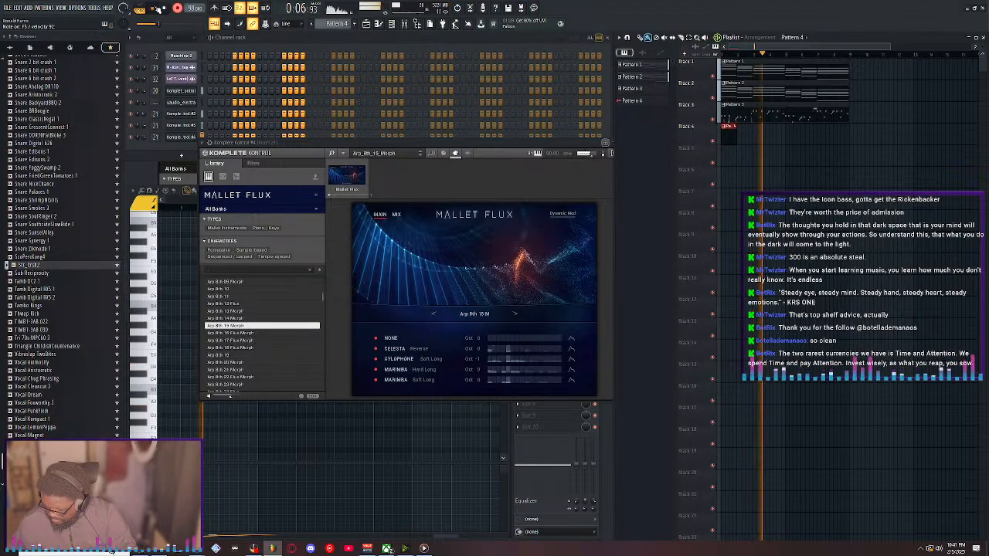
click(162, 8)
Open Pattern 4's recorded notes in the piano roll, quantize all of them and play the pattern back
double_click(747, 134)
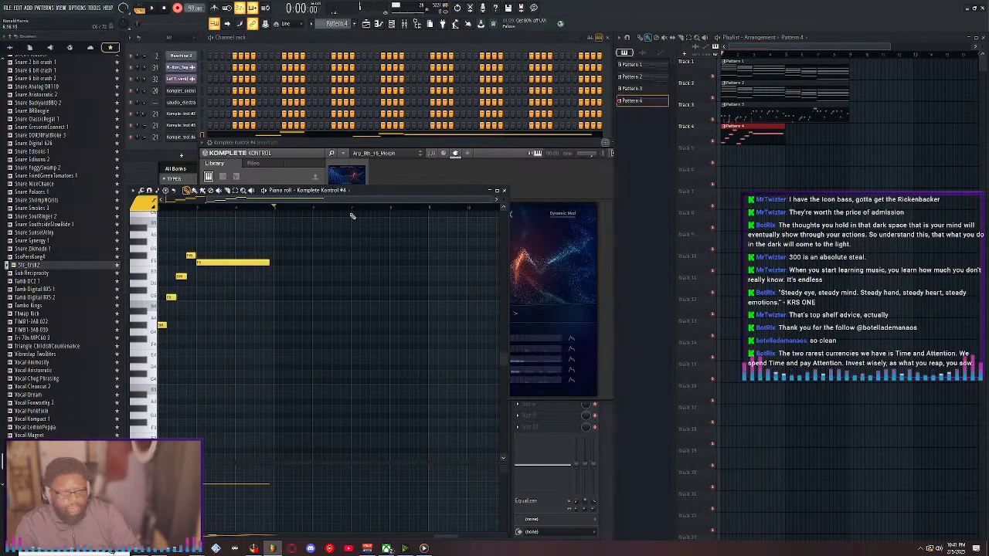
drag(325, 200, 255, 200)
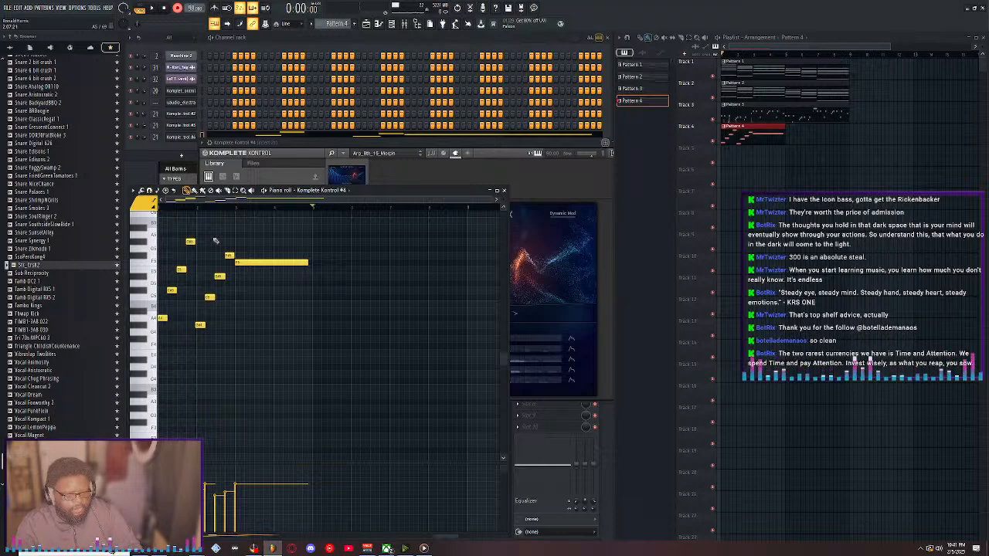
key(ctrl+a)
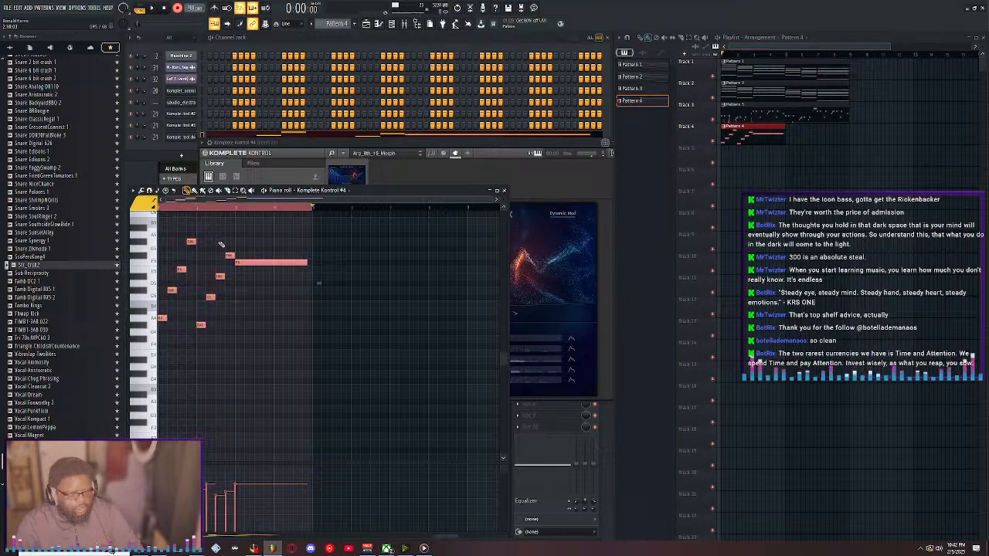
click(312, 210)
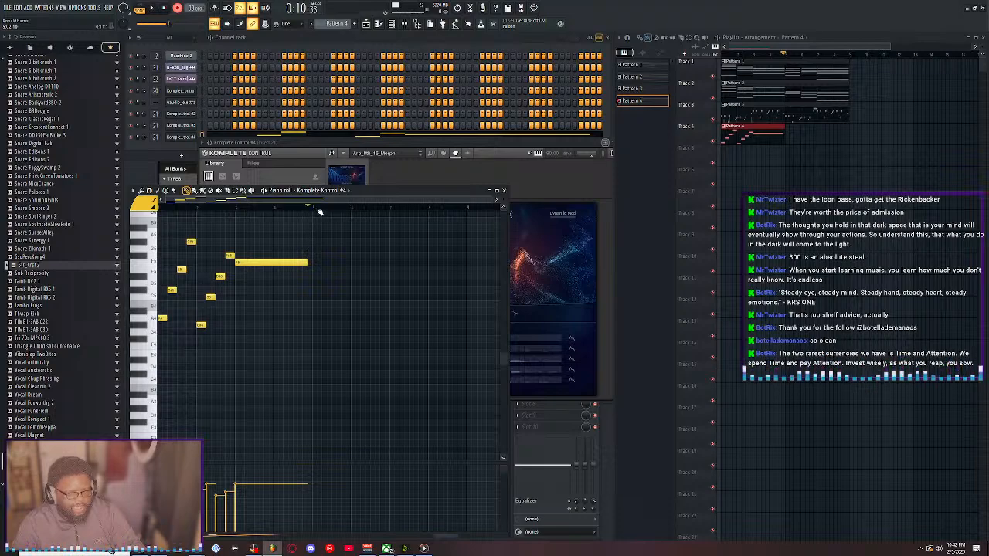
scroll(318, 211, up, 4)
drag(319, 200, 229, 200)
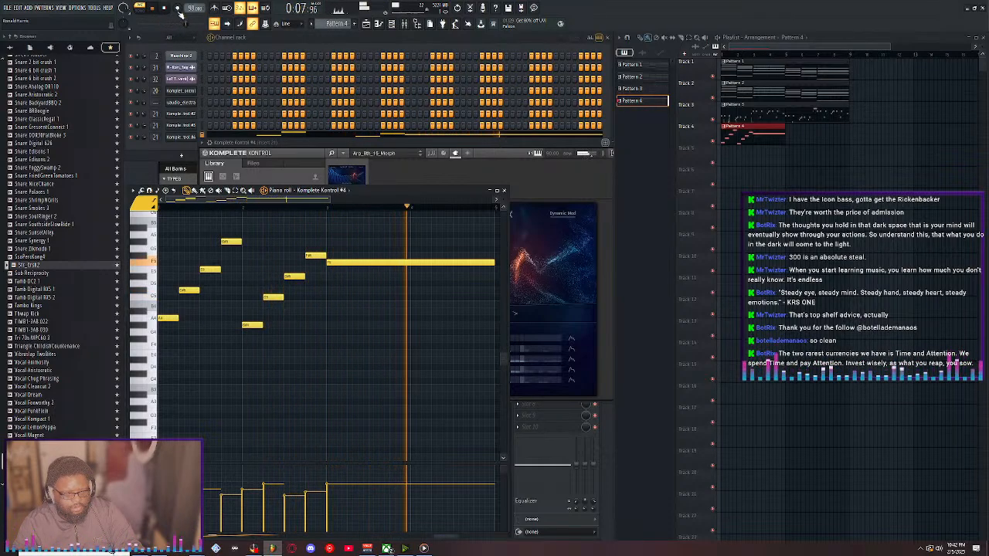
Set the Xylophone layer's volume to about 6.9 dB in the Mallet Flux mix while Pattern 4 plays
click(569, 230)
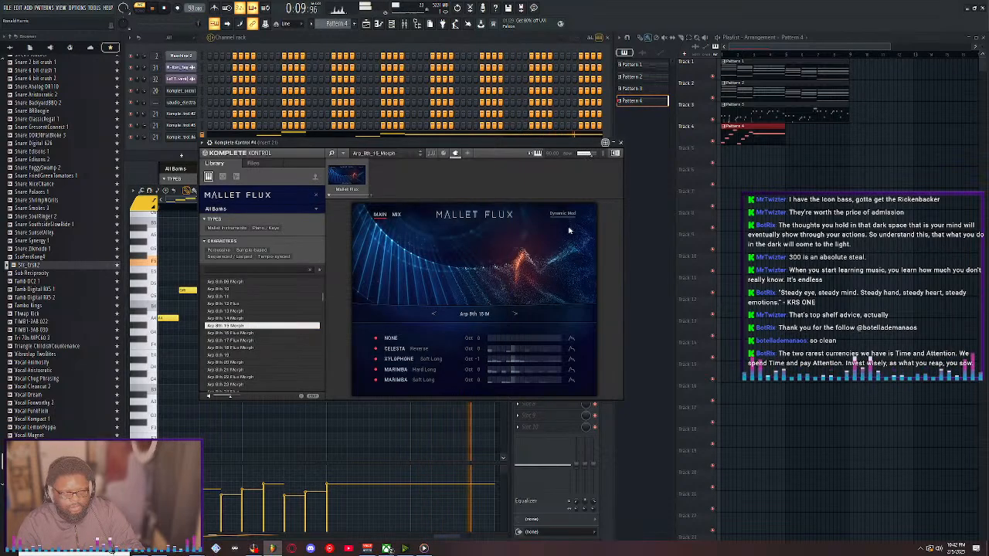
click(397, 215)
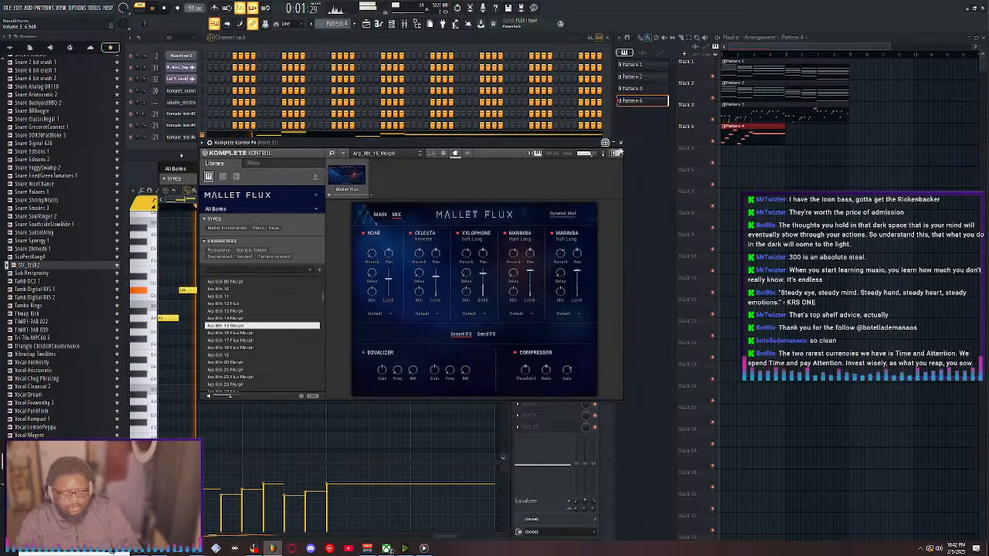
click(380, 214)
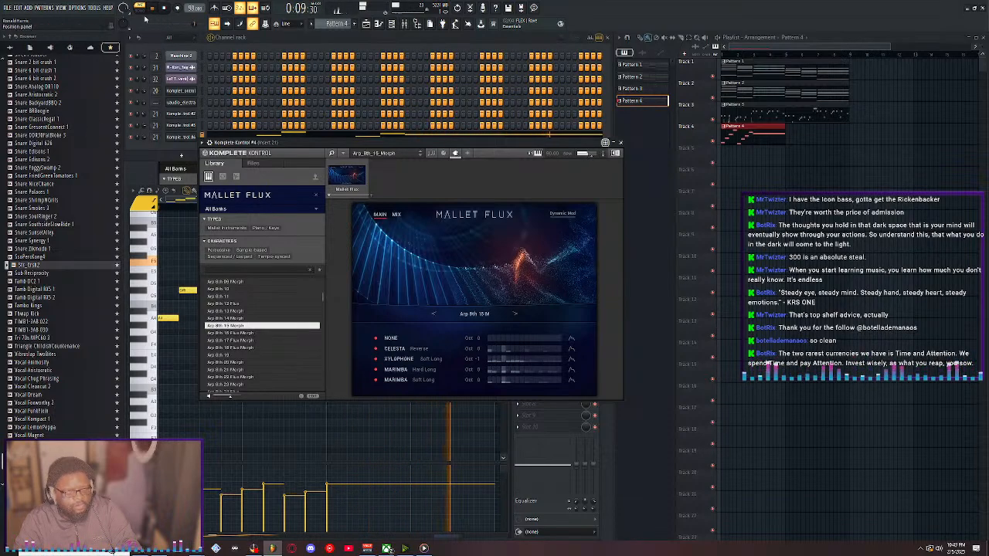
Switch playback to song mode and place a second Pattern 4 clip at bar 5 of Track 4
click(140, 11)
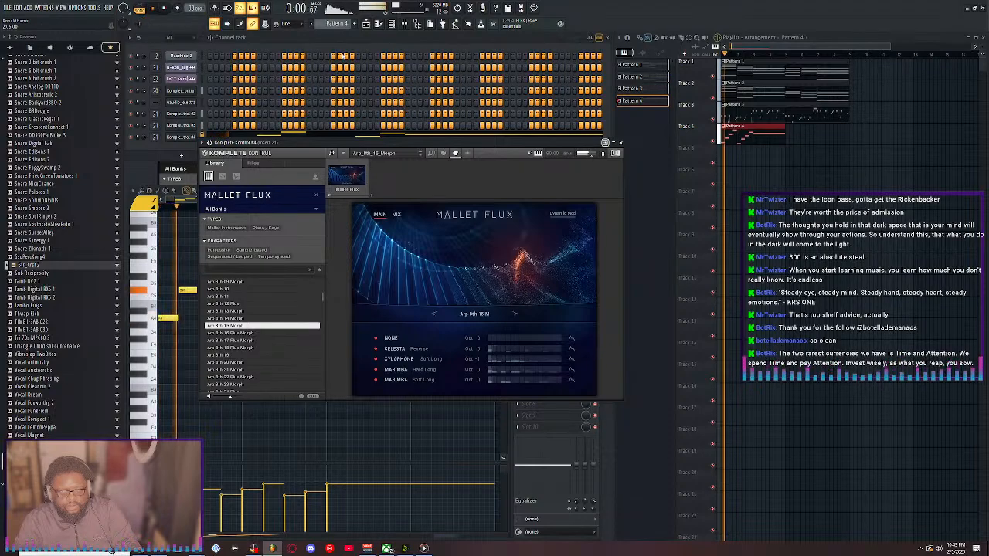
click(750, 136)
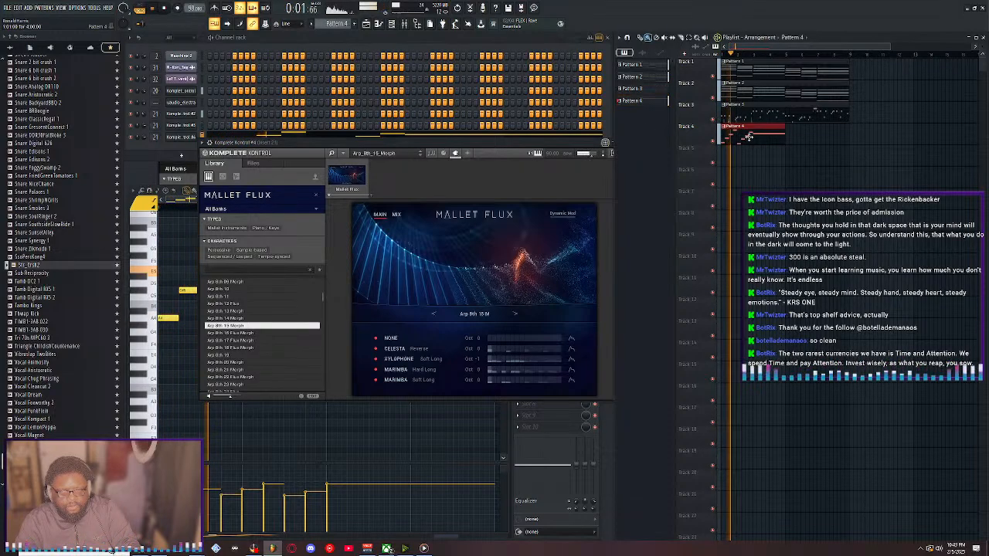
click(803, 138)
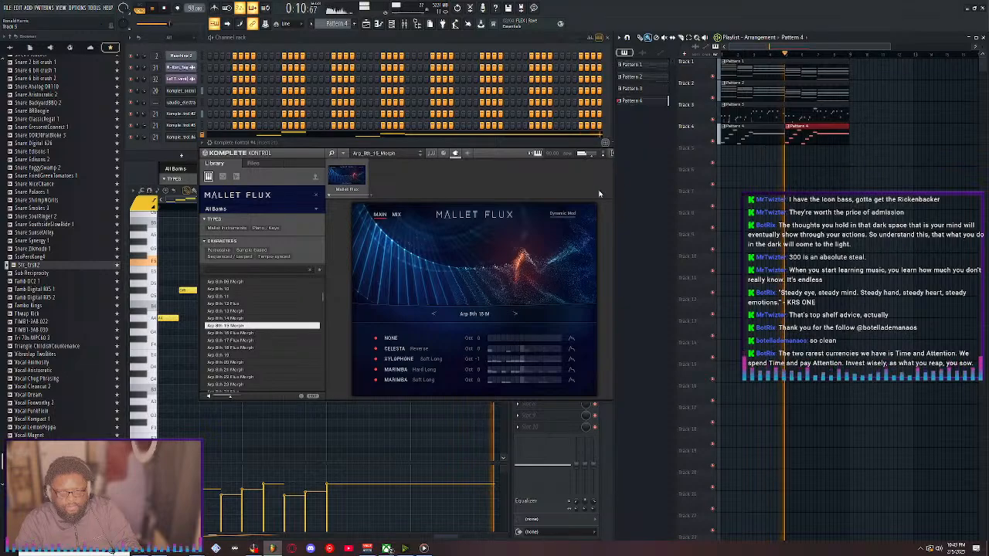
Lower the Xylophone layer's volume to about 5 dB in the Mallet Flux mix and return to the main view
click(396, 215)
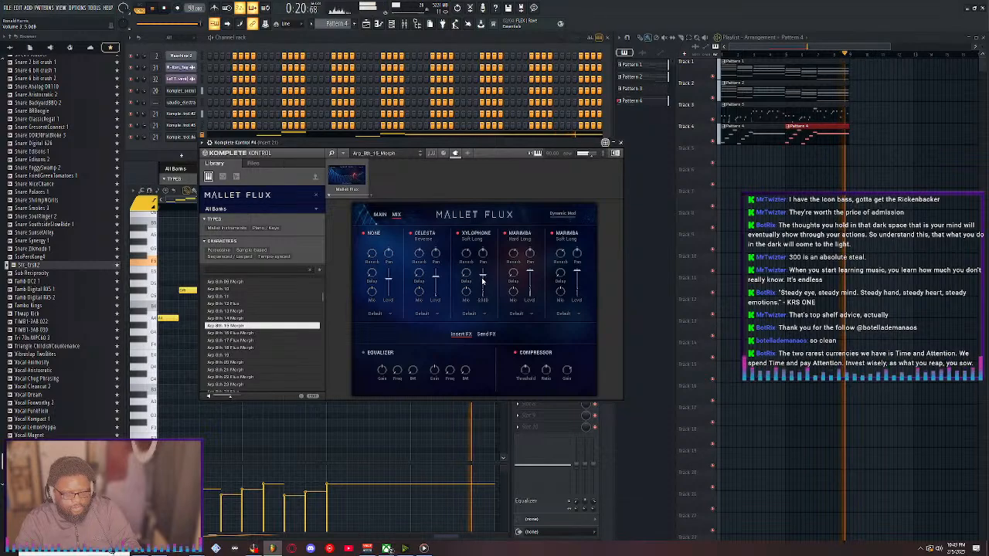
click(378, 214)
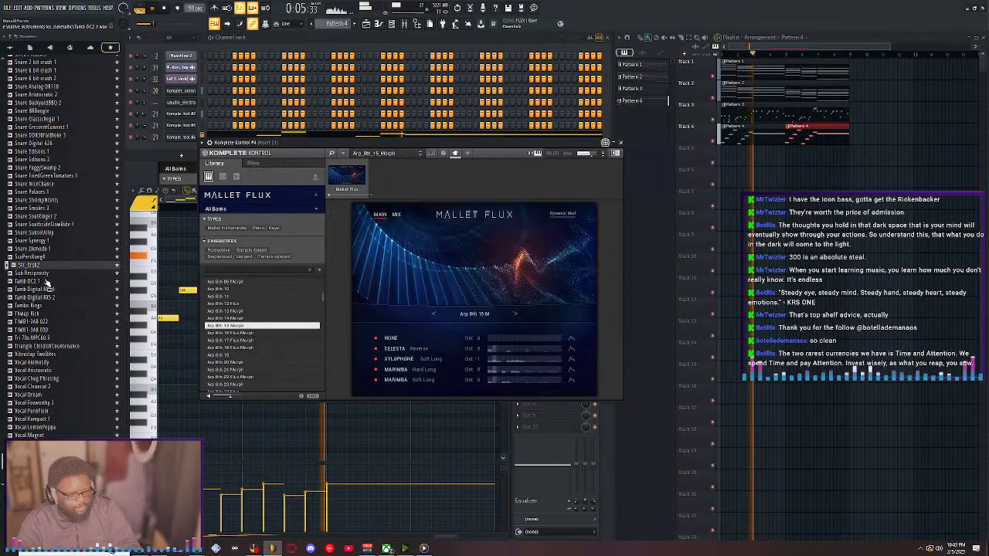
Audition vocal samples from the favourites, such as Vocal Kompact 1, while the beat plays
click(35, 419)
scroll(38, 425, down, 3)
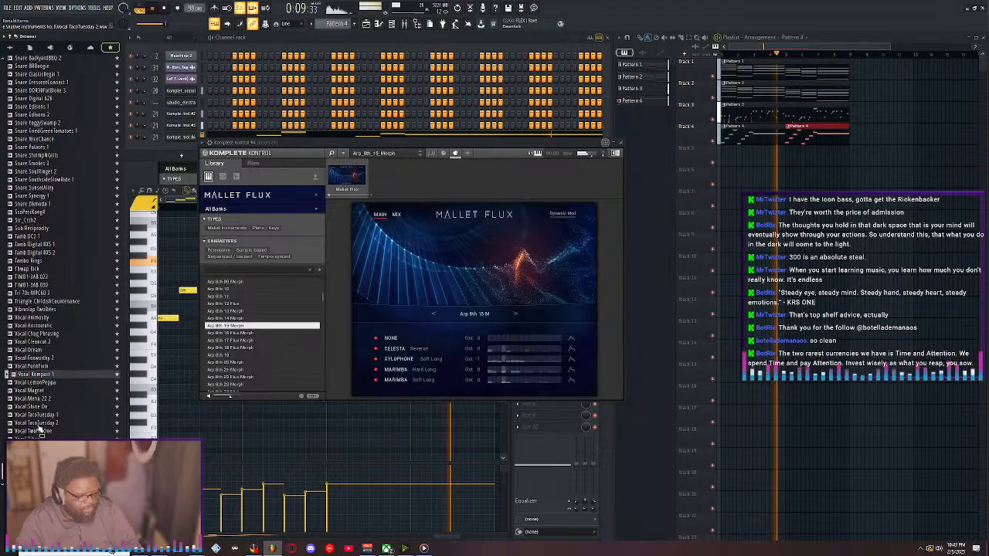
Audition the starred vocal samples, from Vocal TacoTuesday 2 up through the list to Vocal Animosity
click(48, 420)
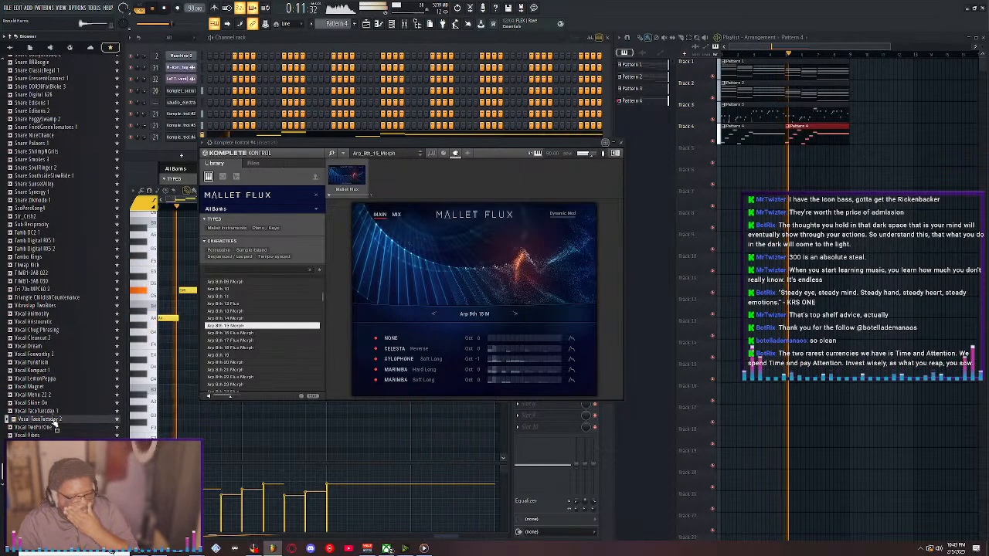
click(60, 411)
click(66, 395)
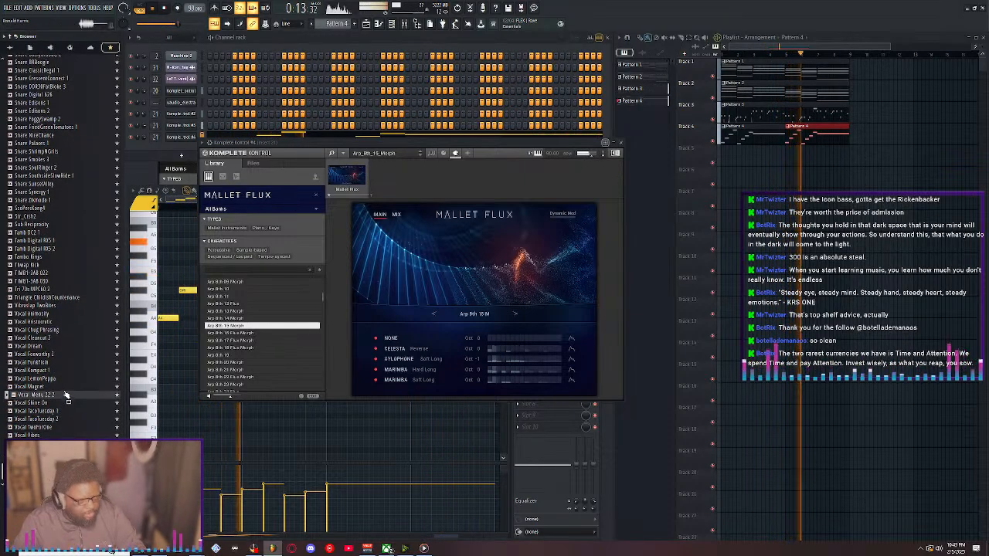
click(65, 386)
click(63, 379)
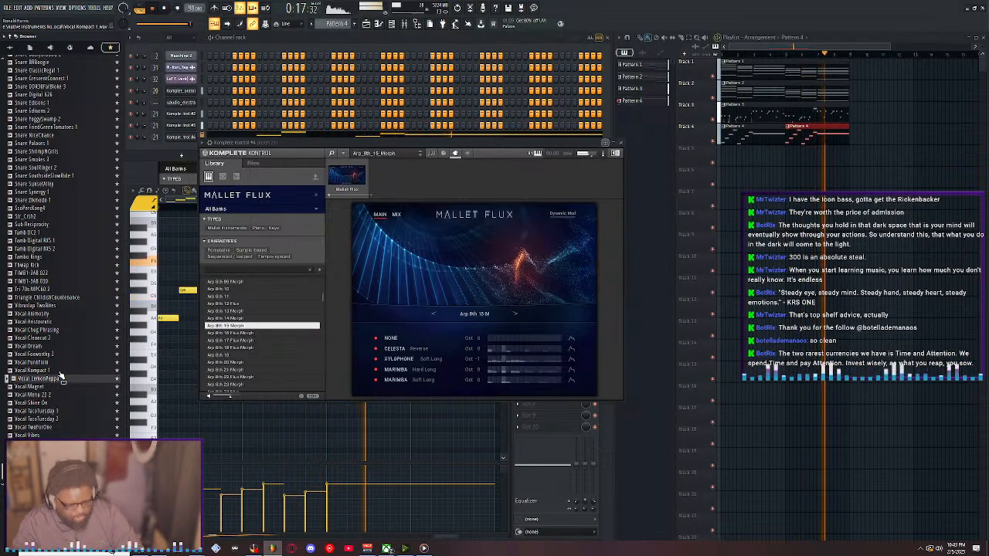
click(59, 370)
click(53, 362)
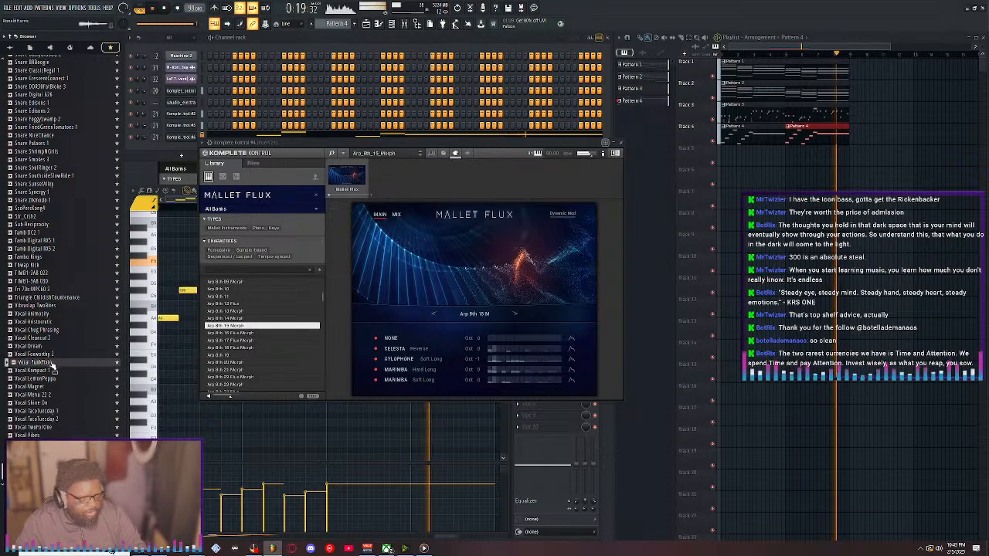
click(55, 354)
click(57, 346)
click(57, 338)
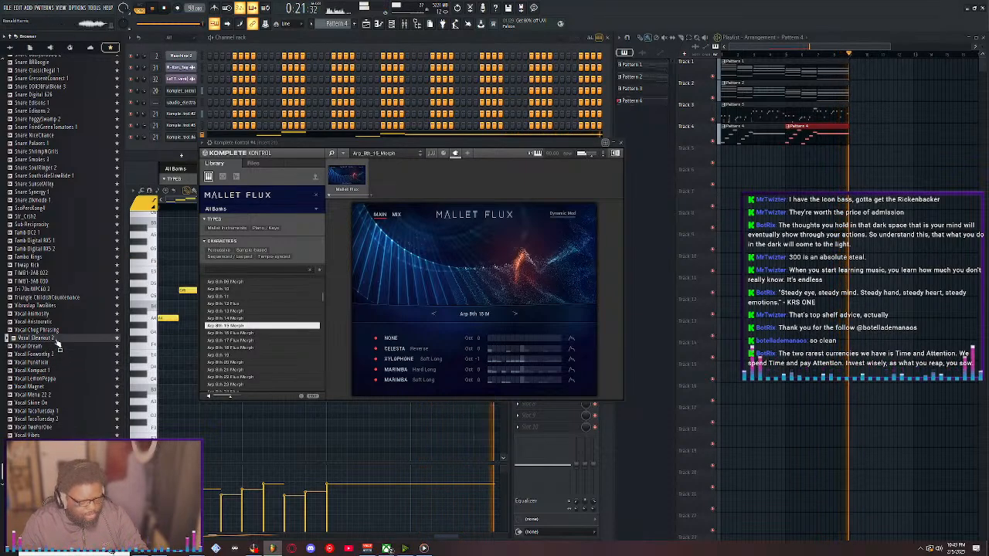
click(56, 347)
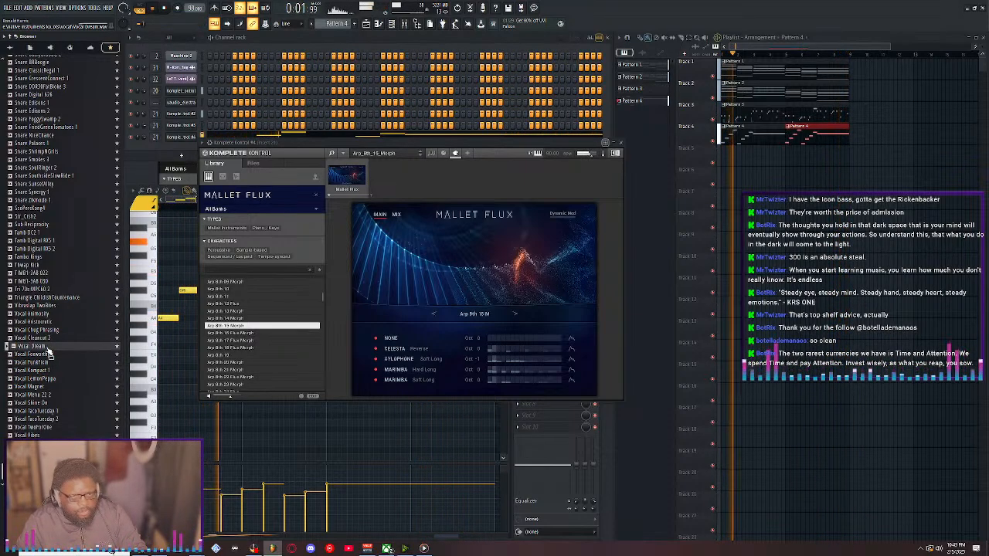
click(51, 339)
click(54, 330)
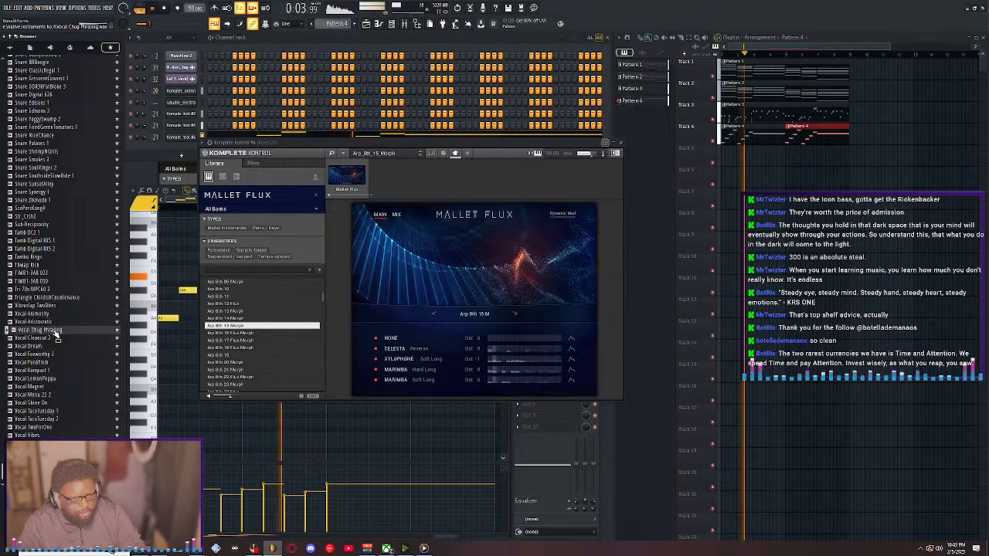
click(57, 323)
click(59, 316)
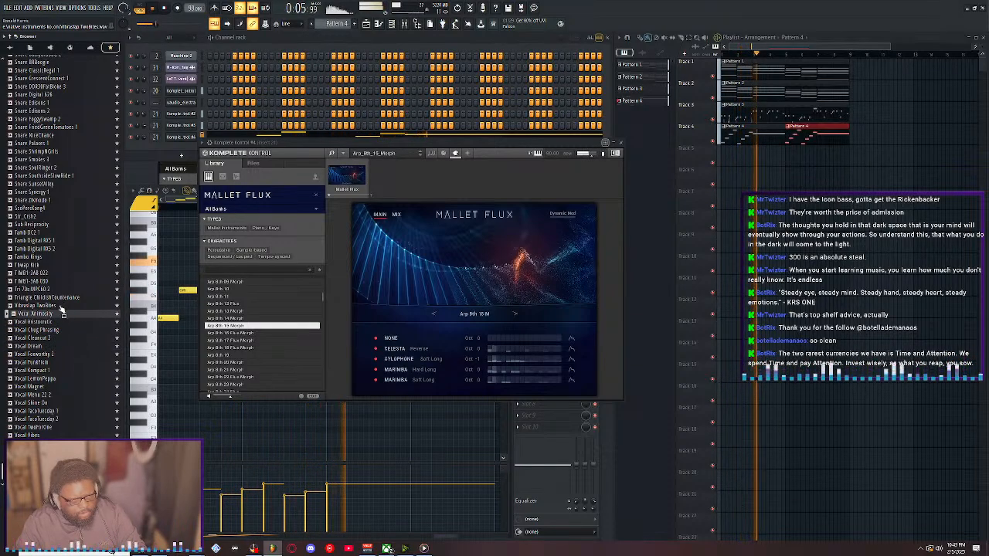
Add the starred Vibraslap TwoBites sample as a new channel in the channel rack and delete the Maschine 2 channel
click(60, 308)
drag(61, 308, 191, 58)
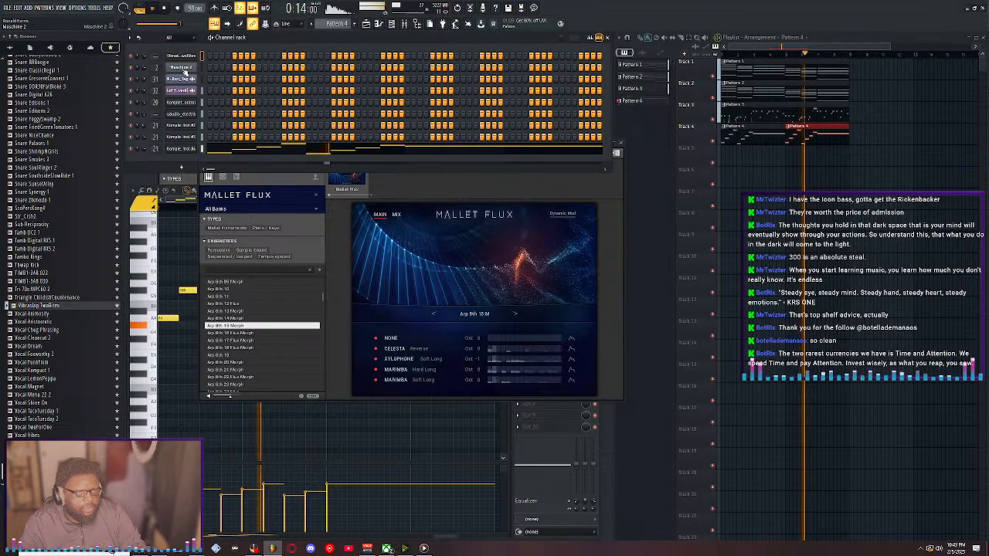
right_click(195, 60)
click(232, 159)
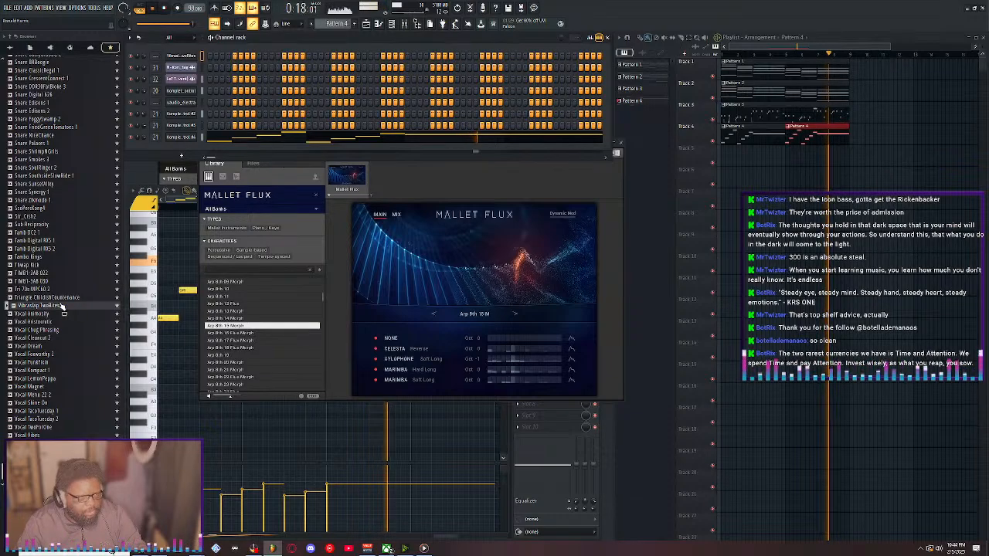
drag(61, 307, 61, 307)
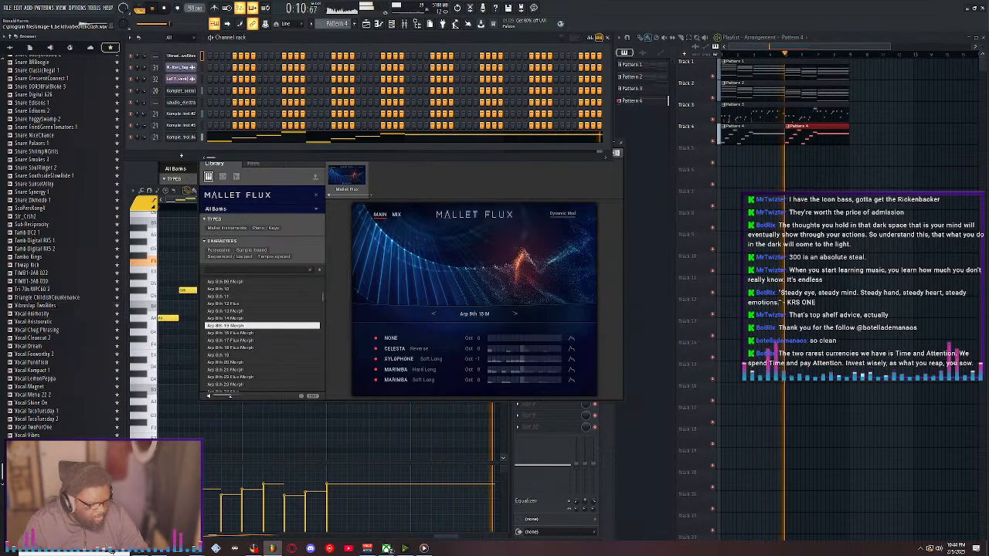
Add the crash sample as a new channel, then place Pattern 10 at the start of playlist Track 10
drag(46, 475, 190, 67)
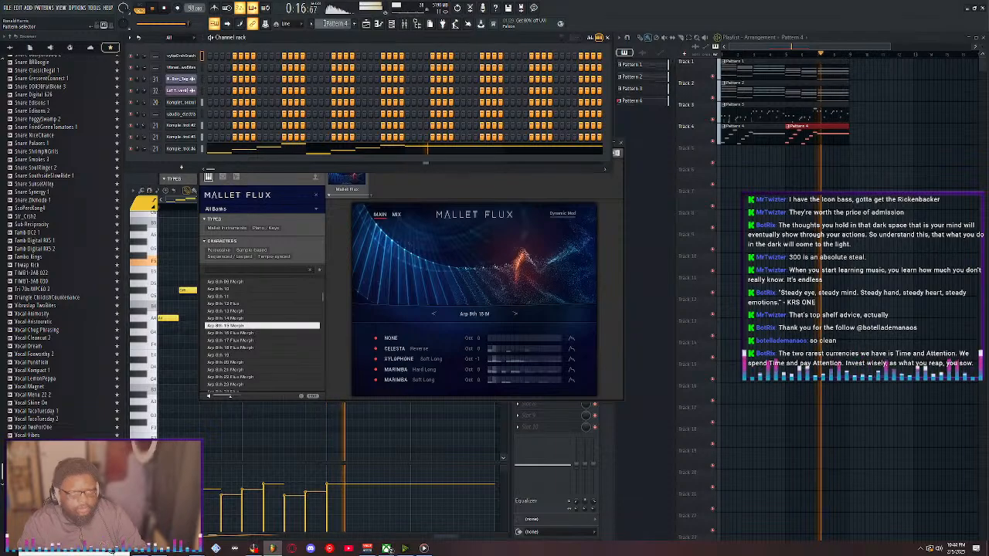
drag(325, 23, 325, 17)
click(751, 260)
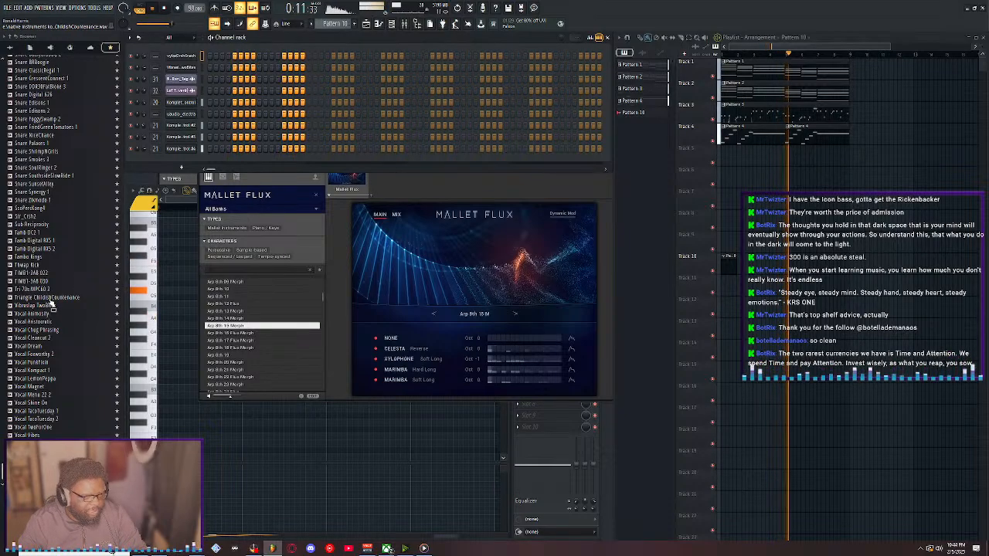
Audition the starred snare samples from Snare Synergy 1 up to Snare ShrimpNGrits
scroll(53, 306, up, 3)
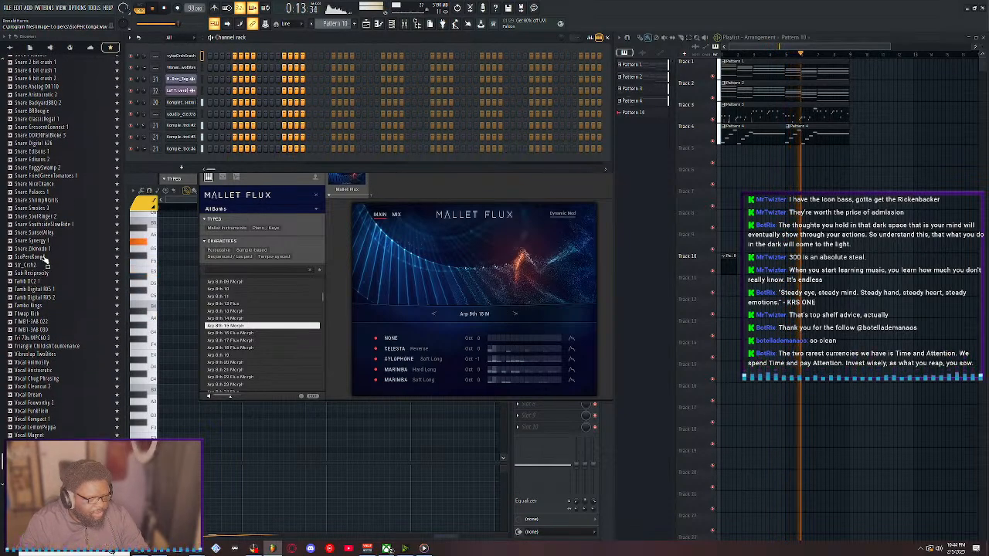
click(51, 240)
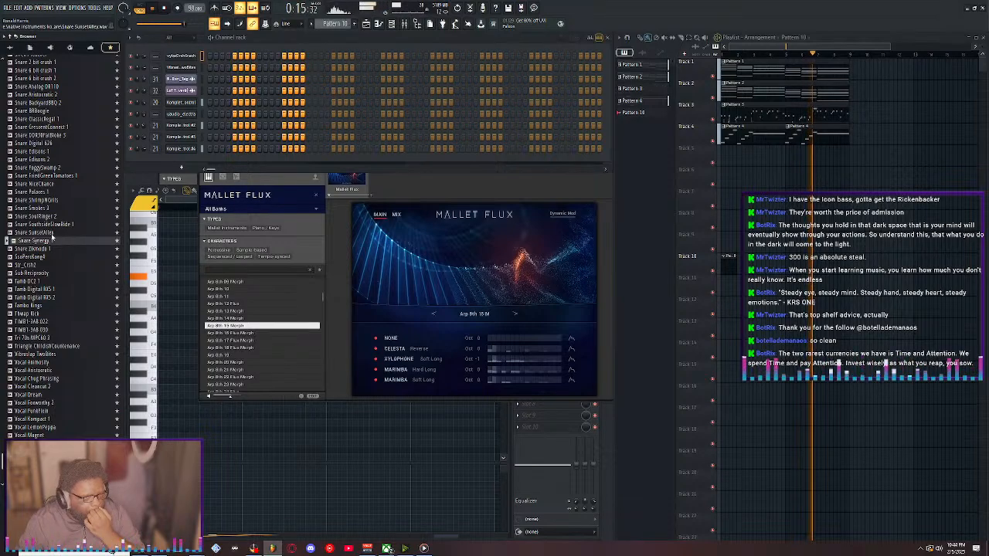
click(53, 232)
click(54, 224)
click(55, 216)
click(56, 208)
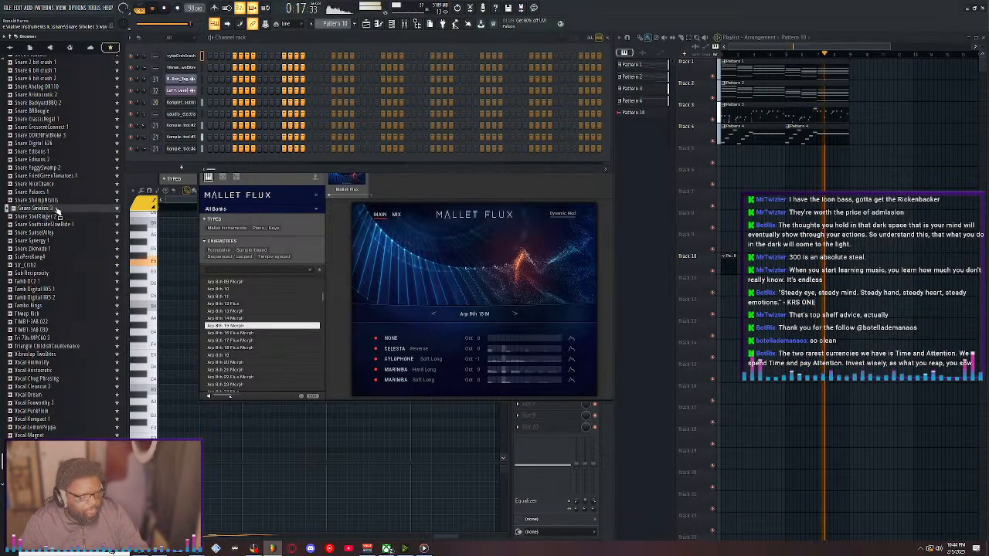
click(55, 217)
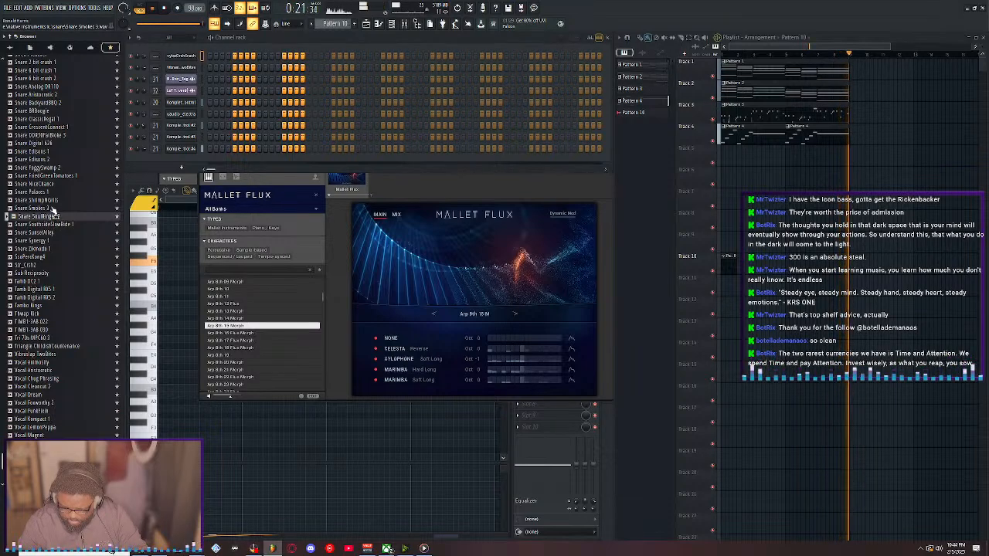
click(53, 208)
click(51, 201)
Audition the starred snares from Snare Palaces 1 up to Snare DDR30FatBloke 3, comparing the Digital 626 and Edisons samples
scroll(48, 267, up, 4)
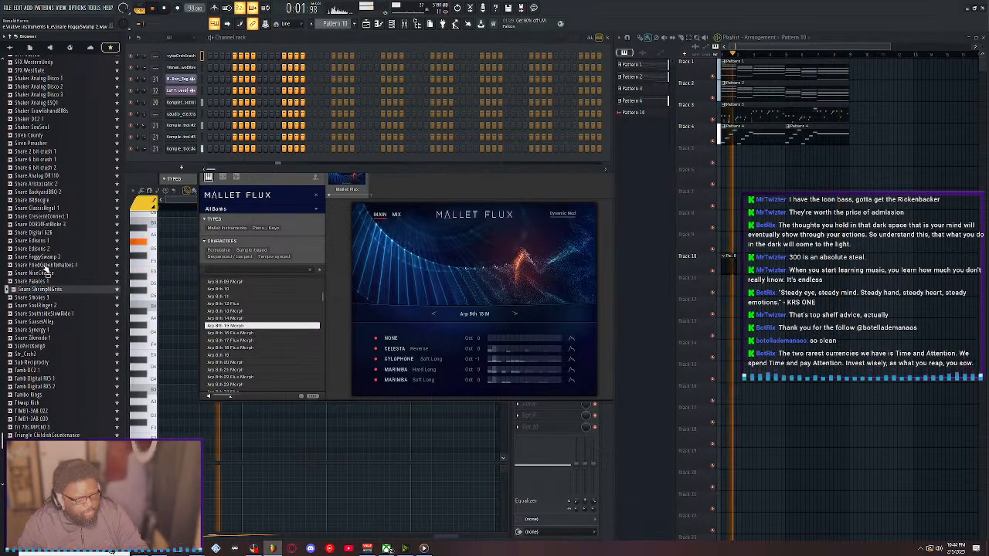
click(45, 290)
click(48, 283)
click(52, 274)
click(54, 267)
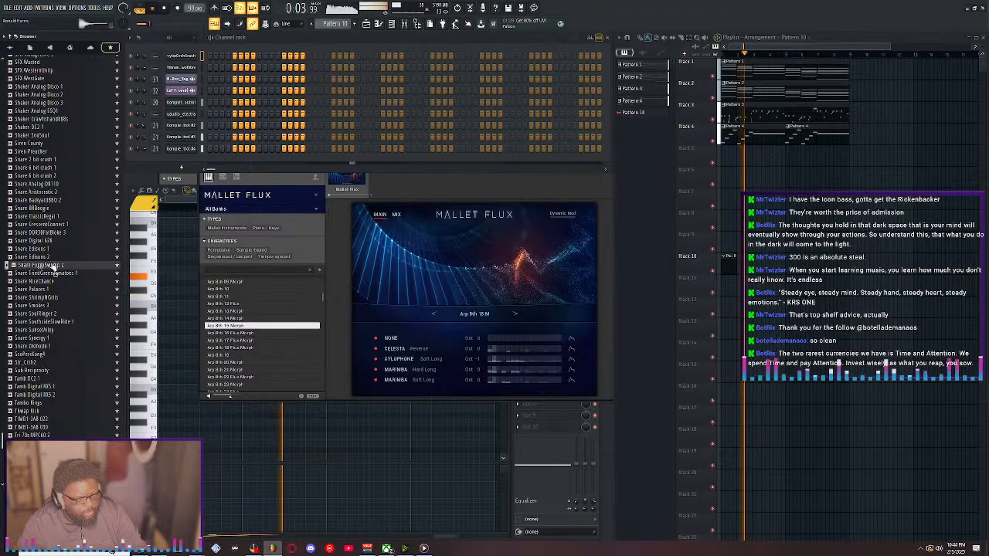
click(56, 257)
click(59, 249)
click(61, 240)
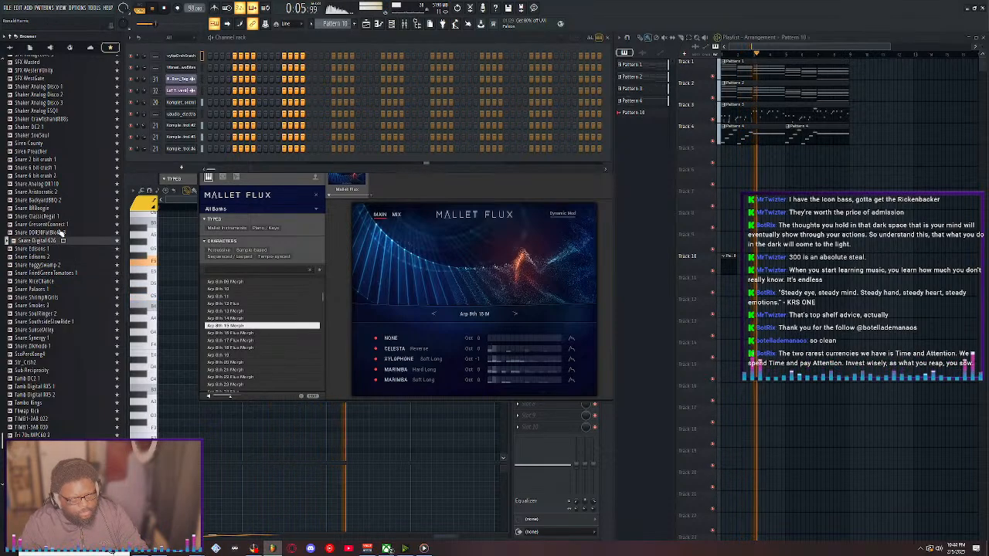
click(61, 233)
click(58, 240)
click(54, 249)
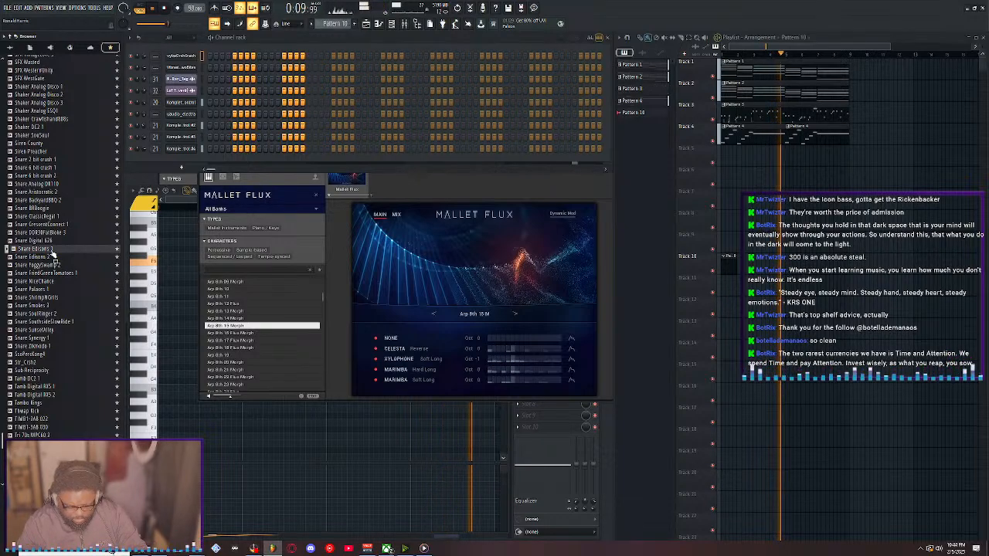
Audition the remaining starred snares from DDR30FatBloke 3 through CrescentConnect, ClassicRegal, BackyardBBQ and the bit crush samples to Siren Preacher
click(55, 233)
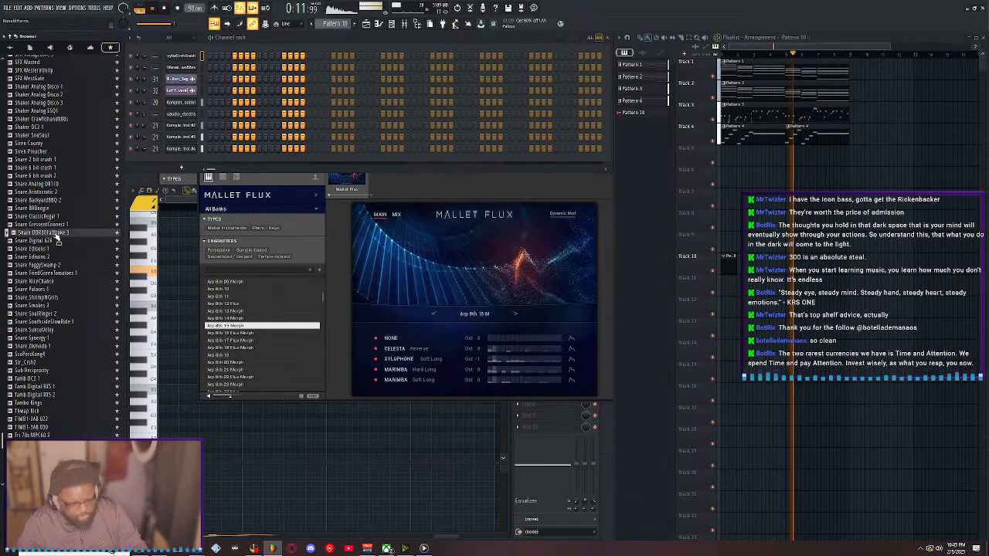
click(59, 224)
click(57, 217)
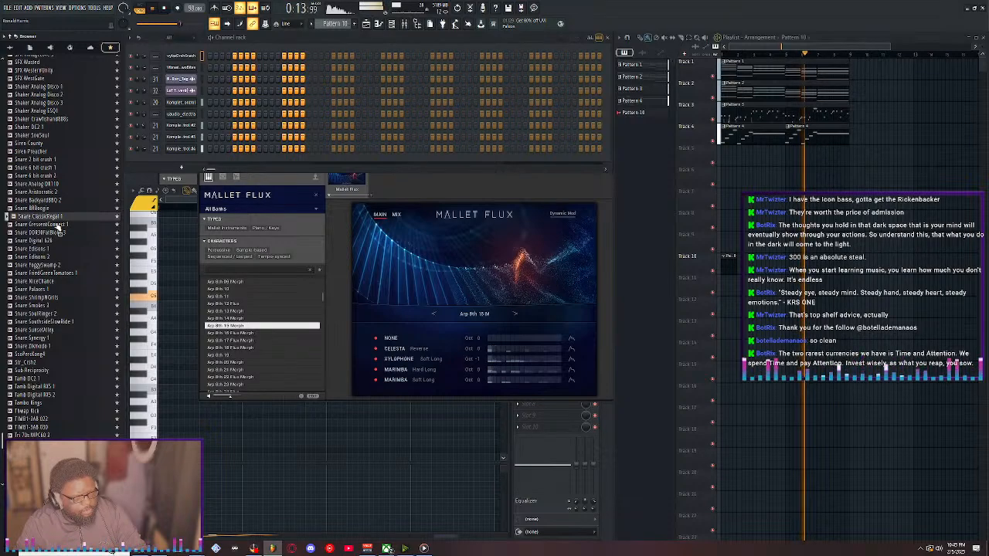
click(57, 224)
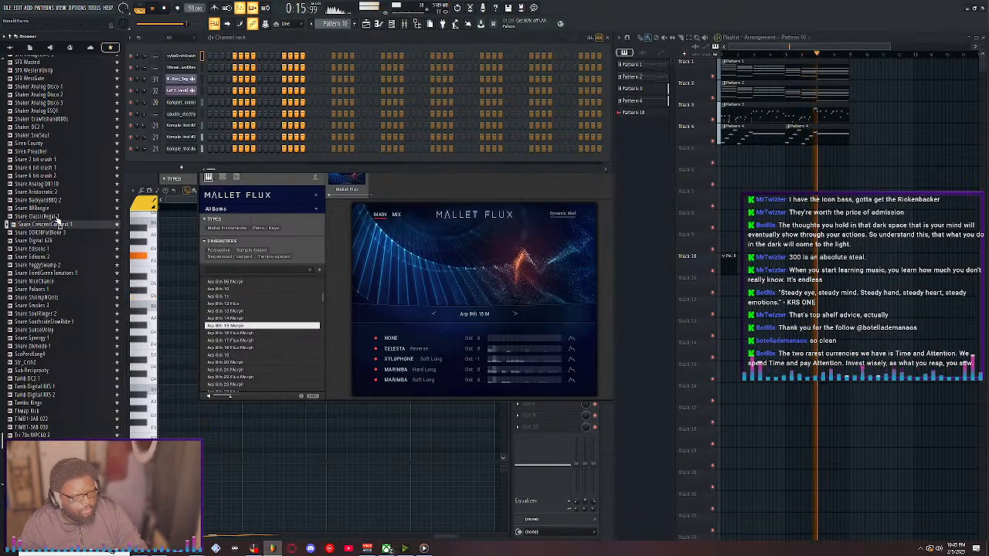
click(58, 217)
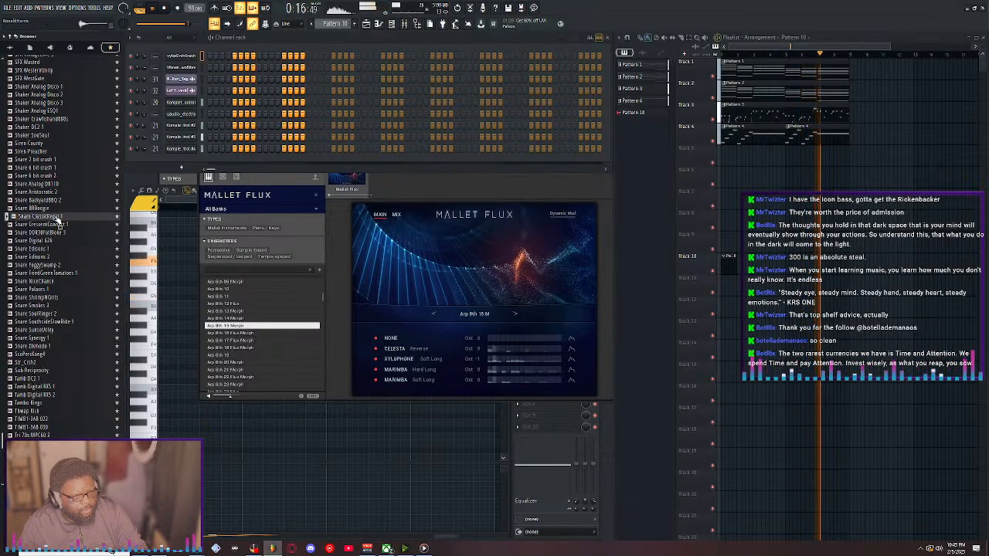
click(58, 209)
click(63, 201)
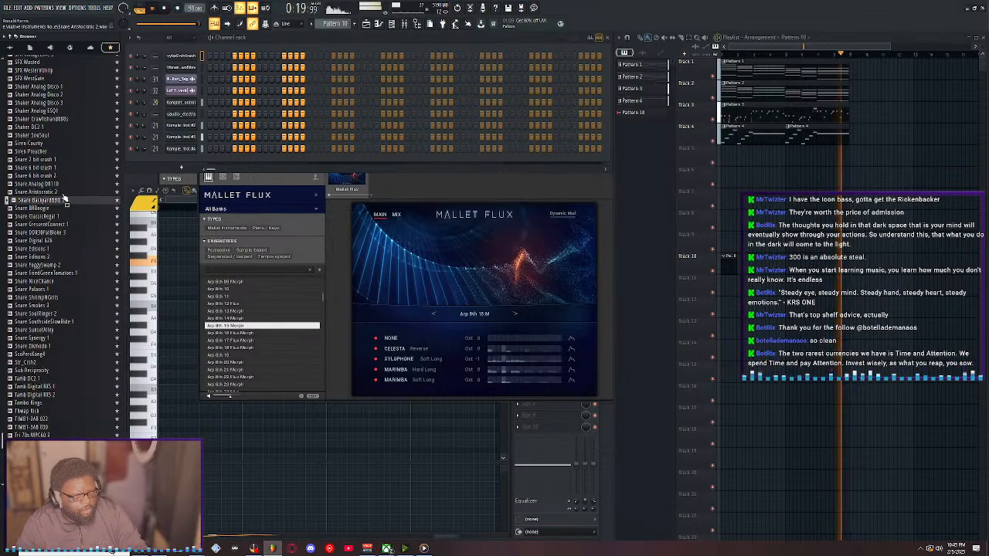
click(64, 192)
click(62, 184)
scroll(59, 207, up, 4)
click(53, 274)
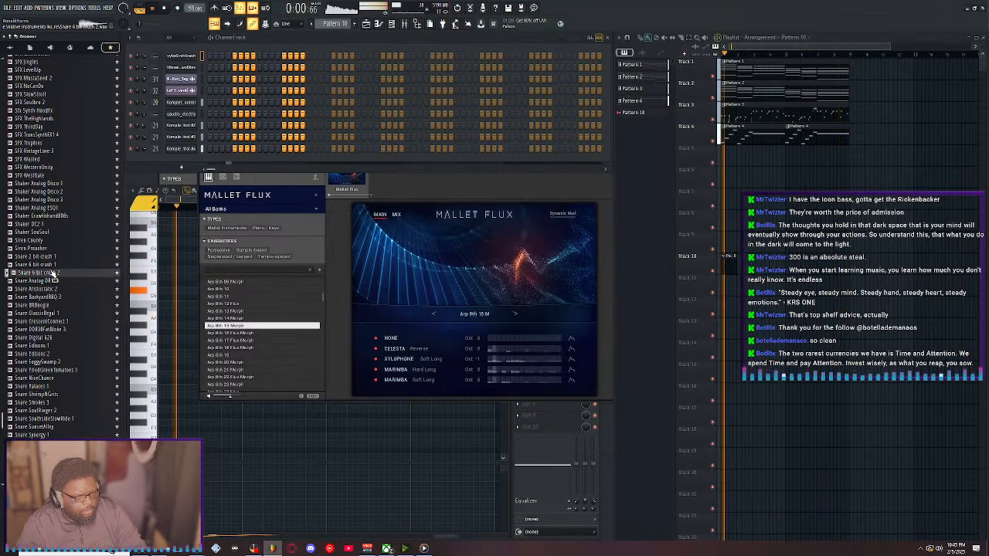
click(60, 256)
click(59, 249)
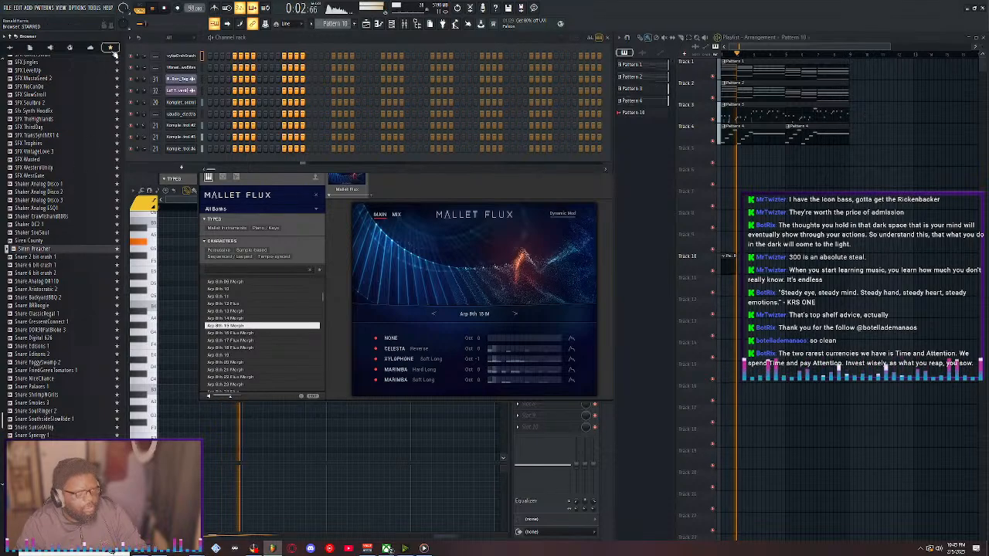
Leave the starred samples and open the Snares folder of the 9th Wonder Kit in the User library
click(110, 48)
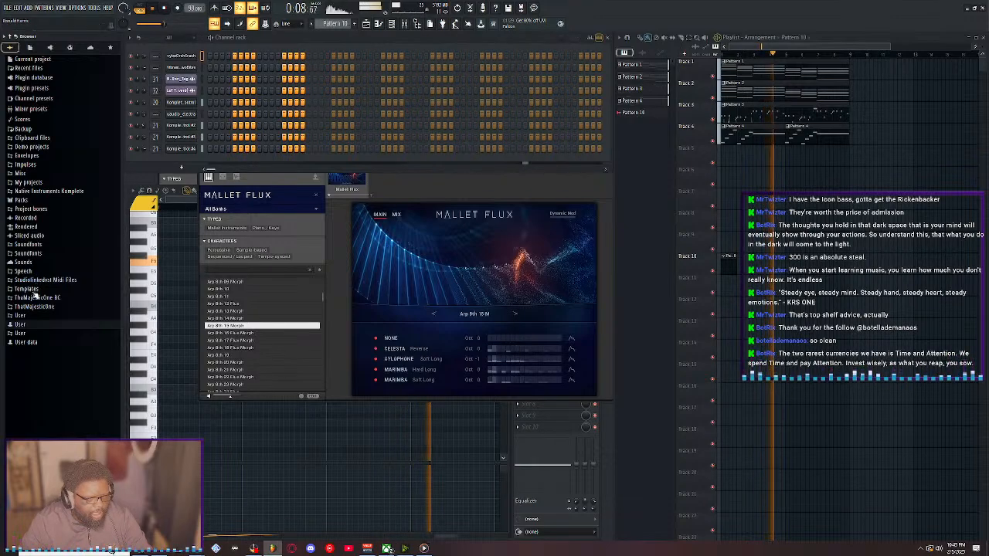
click(21, 325)
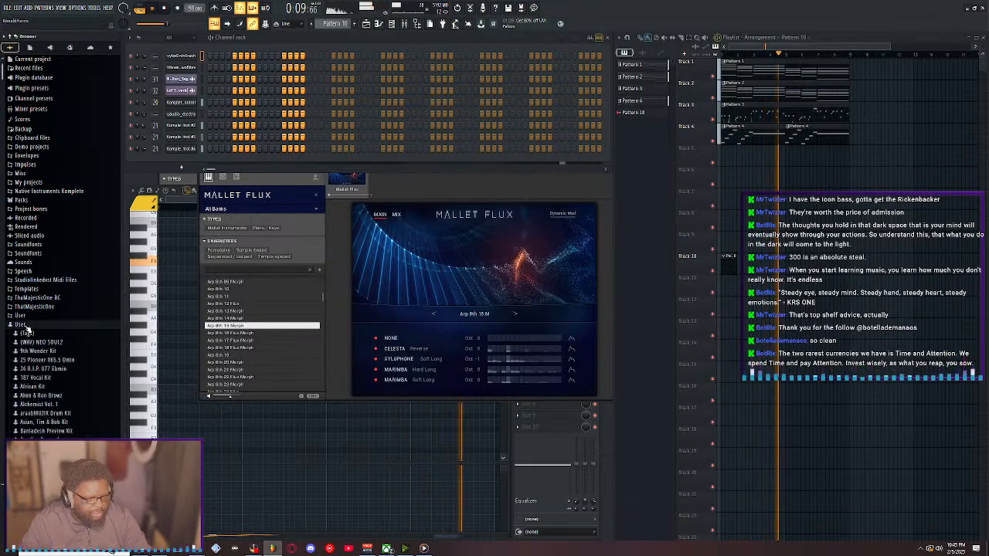
click(57, 352)
scroll(59, 334, down, 6)
click(44, 175)
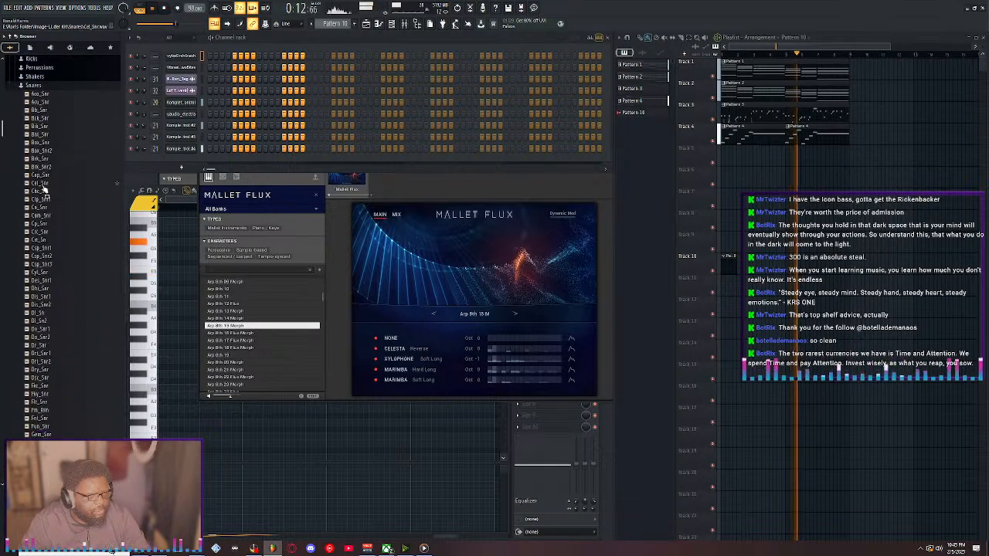
Audition the kit's snare samples from Cn_Snr down to Cp_Snr
scroll(46, 190, down, 3)
click(65, 180)
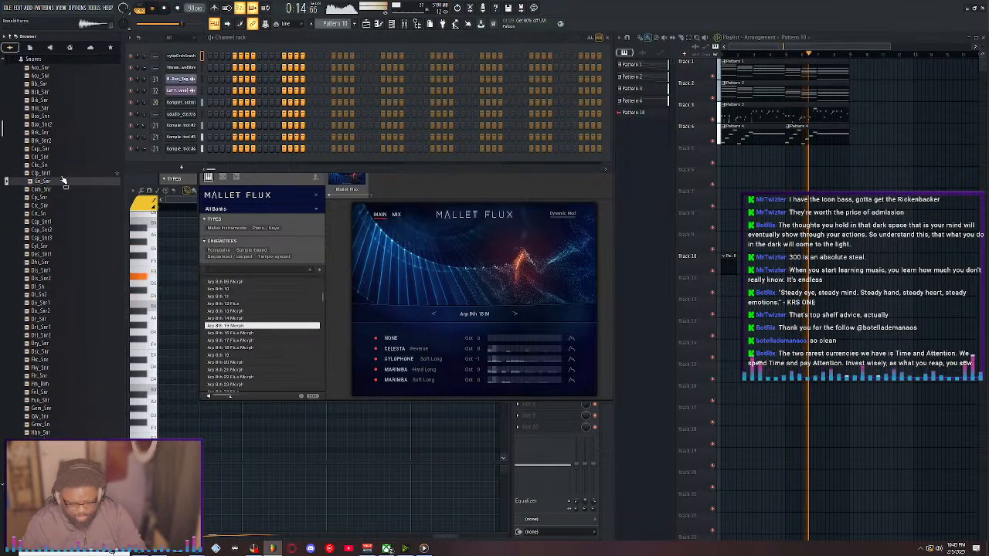
key(Down)
key(Down)
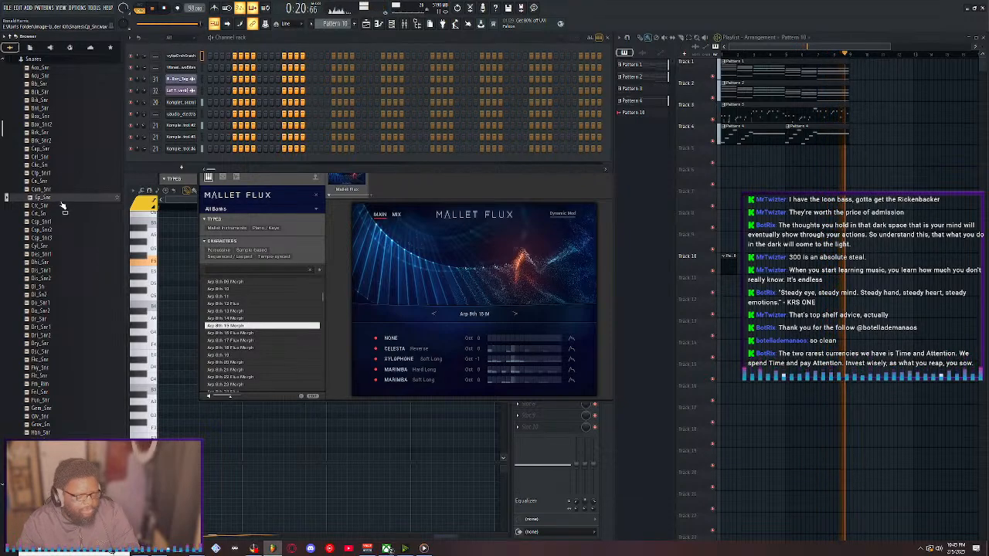
Add Cp_Snr as a new channel at the head of the rack and enable its steps 5 and 13
drag(64, 201, 189, 54)
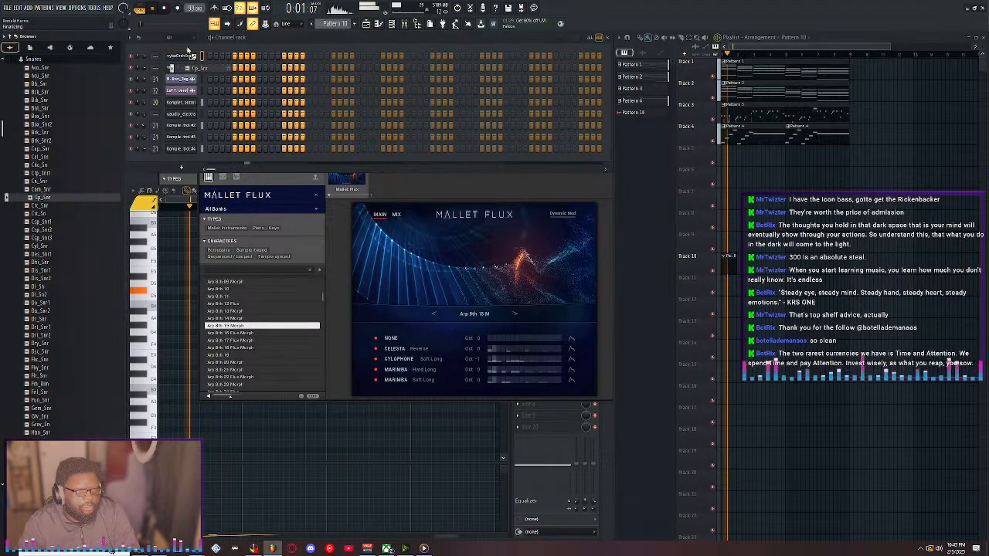
click(235, 56)
click(284, 56)
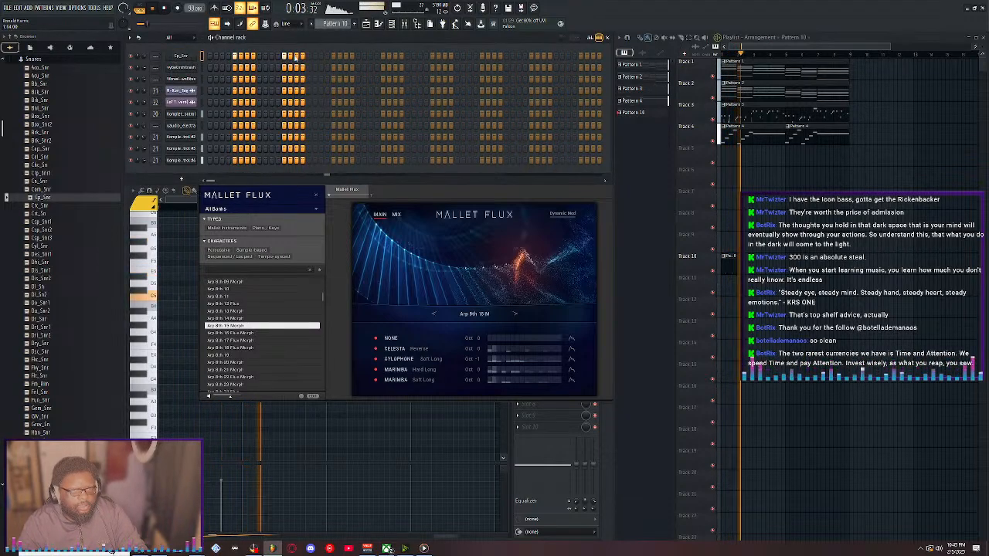
Enable the Cp_Snr hits on steps 21, 29, 37, 45, 53 and 61 and route the channel to mixer track 3
drag(328, 56, 334, 56)
right_click(328, 58)
click(389, 57)
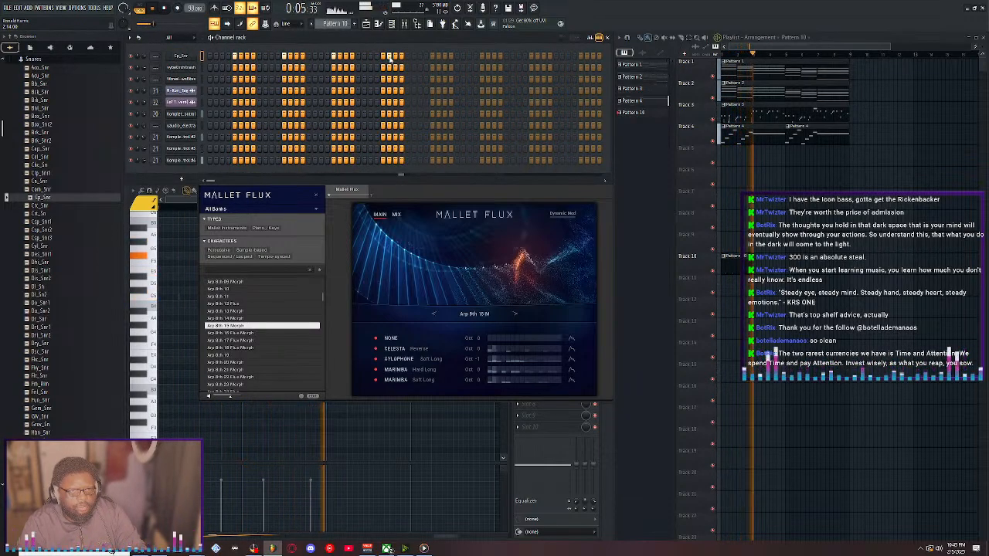
click(433, 58)
click(482, 58)
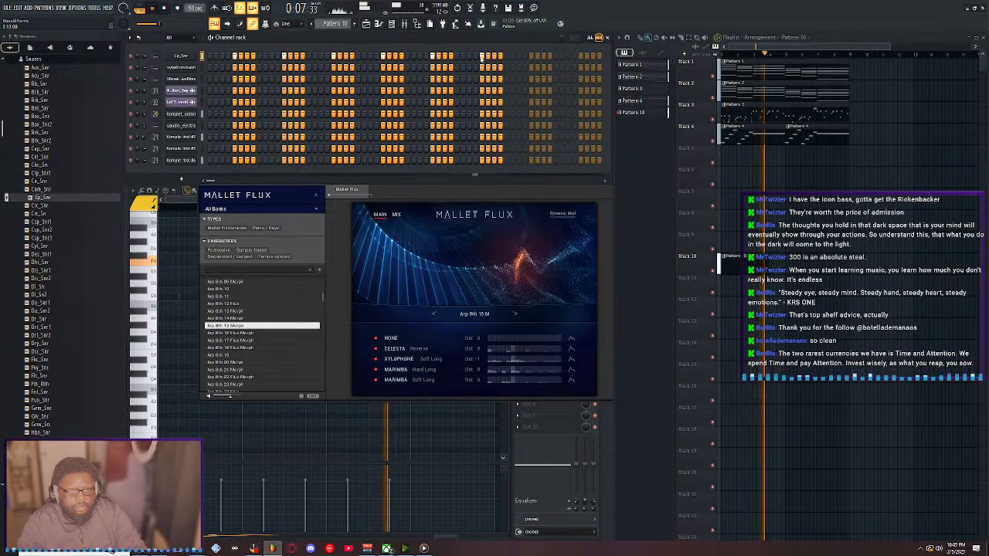
click(531, 58)
click(583, 59)
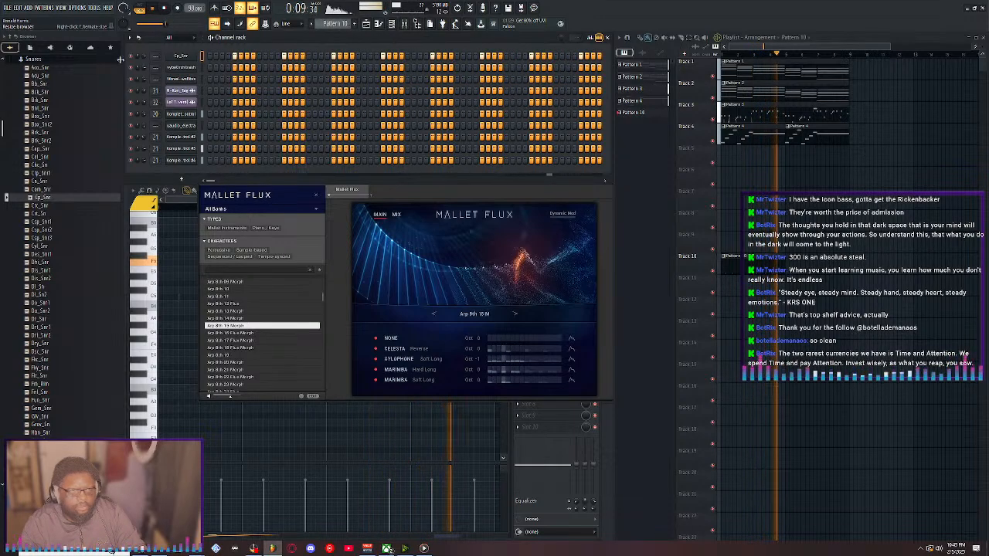
drag(155, 56, 155, 48)
double_click(155, 54)
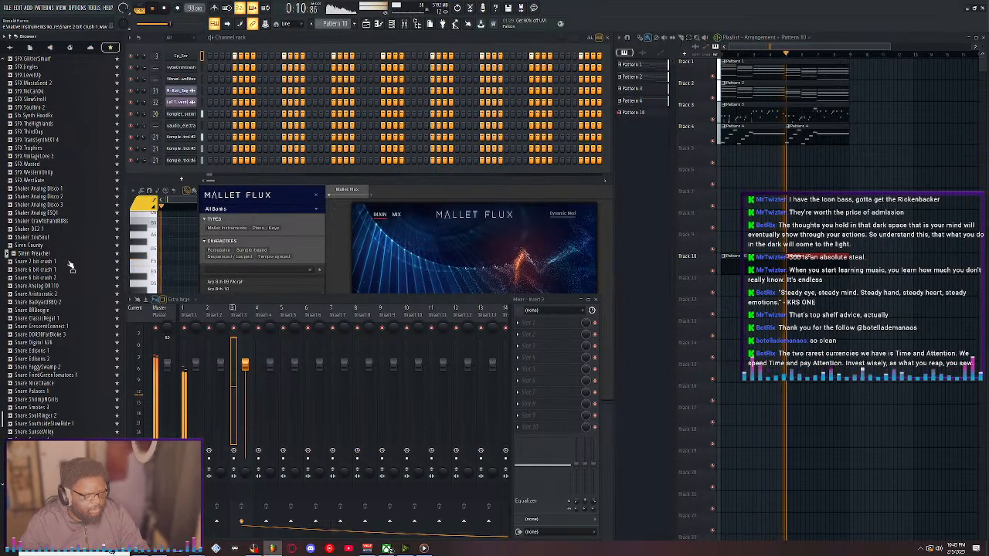
Add the starred ClosedHH ChildishCountenance sample as a channel below Cp_Snr and fill every second step plus the steps in between
scroll(69, 265, up, 15)
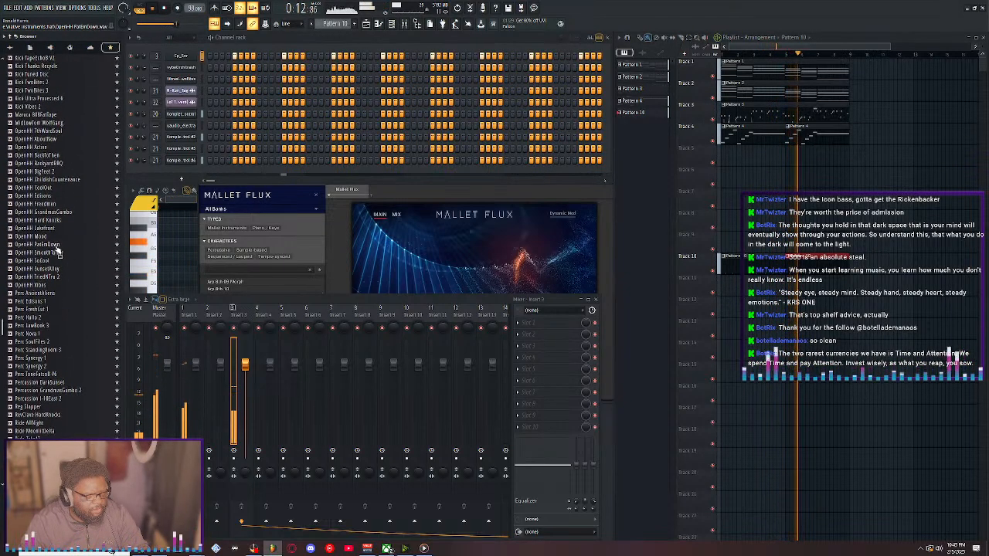
scroll(57, 251, up, 20)
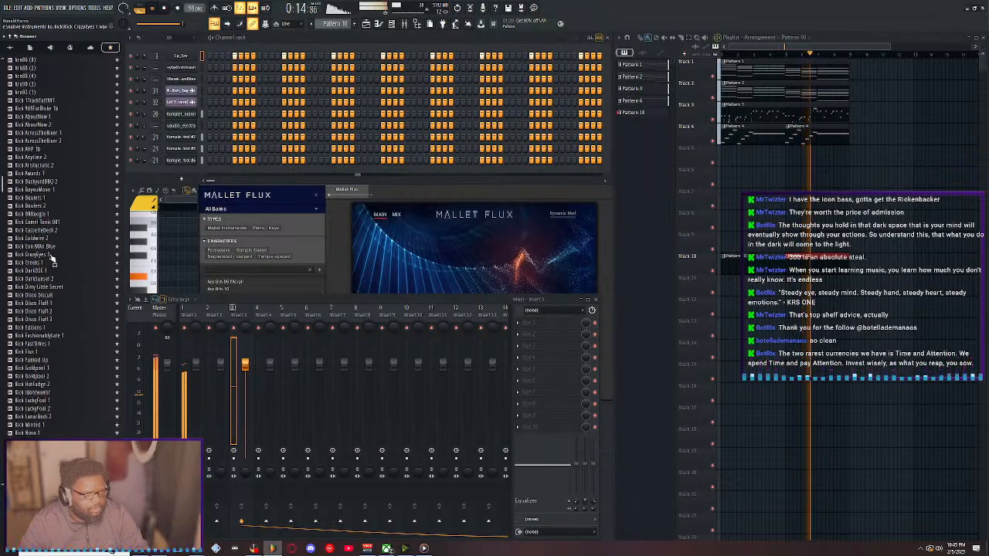
scroll(52, 263, up, 15)
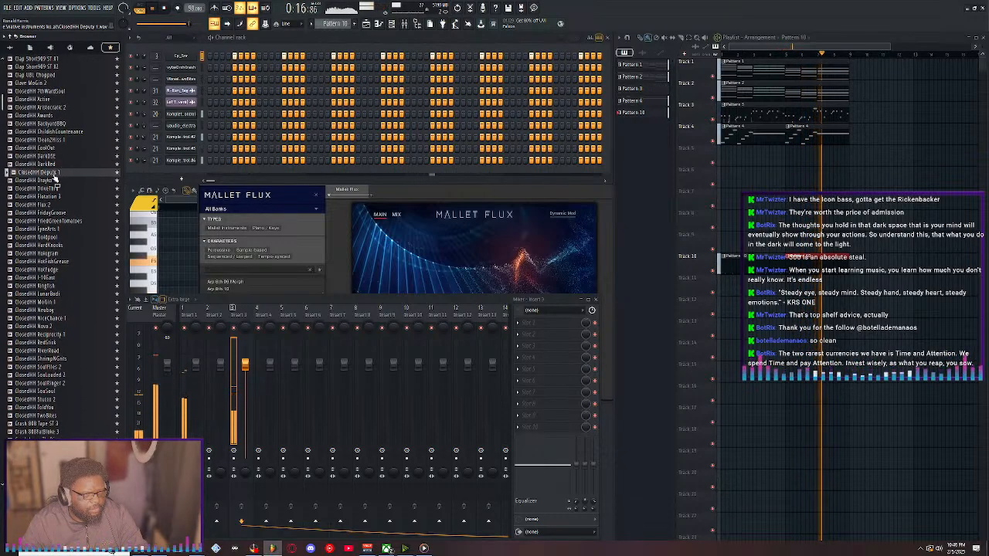
click(68, 124)
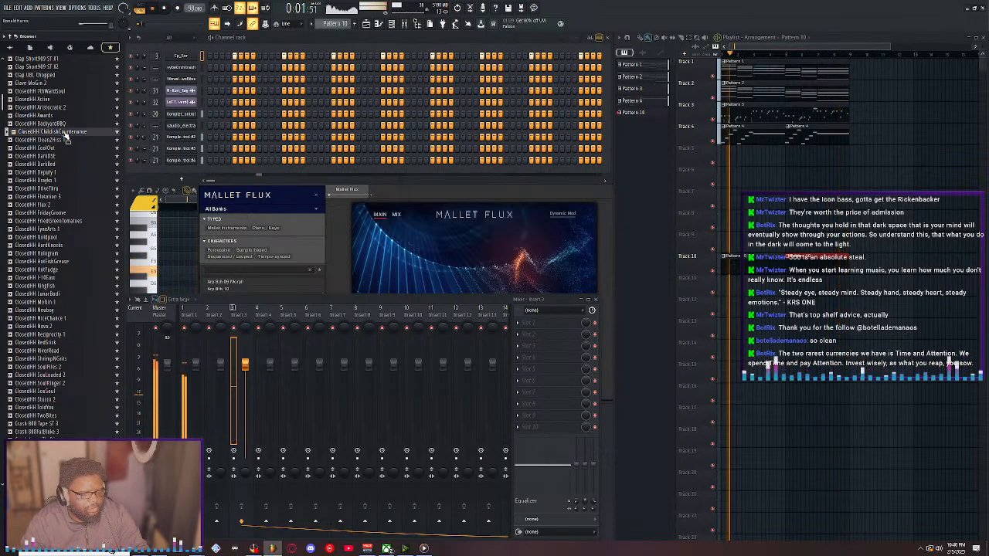
drag(188, 71, 189, 69)
right_click(198, 67)
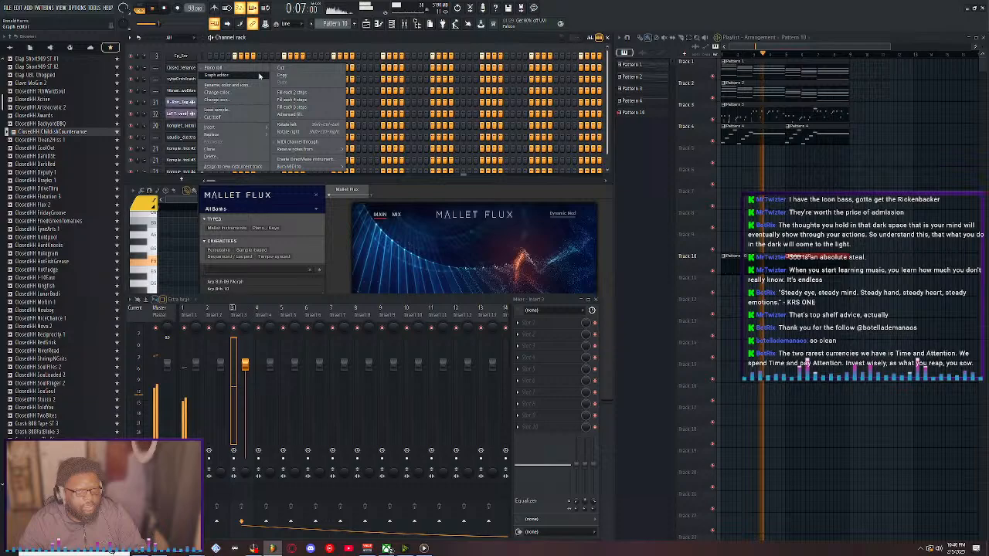
click(293, 92)
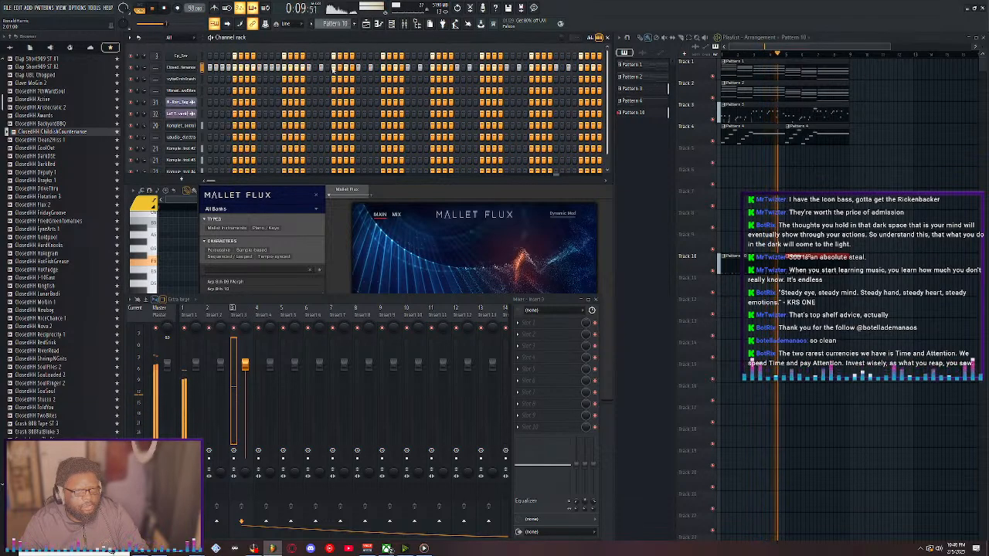
Show the closed hi-hat's notes in an enlarged piano roll and vary their velocities, reworking the accents in bar 1
right_click(190, 70)
click(224, 70)
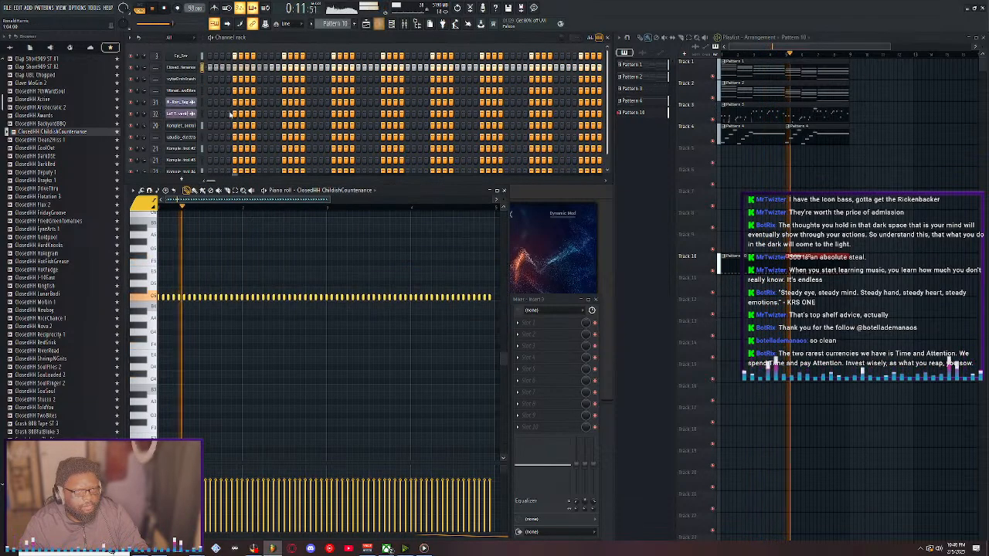
double_click(422, 194)
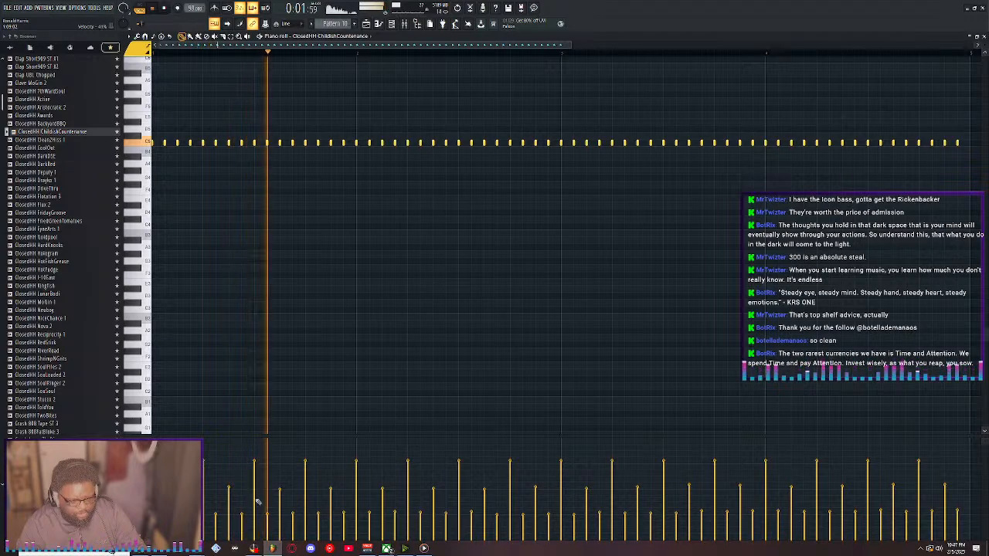
key(space)
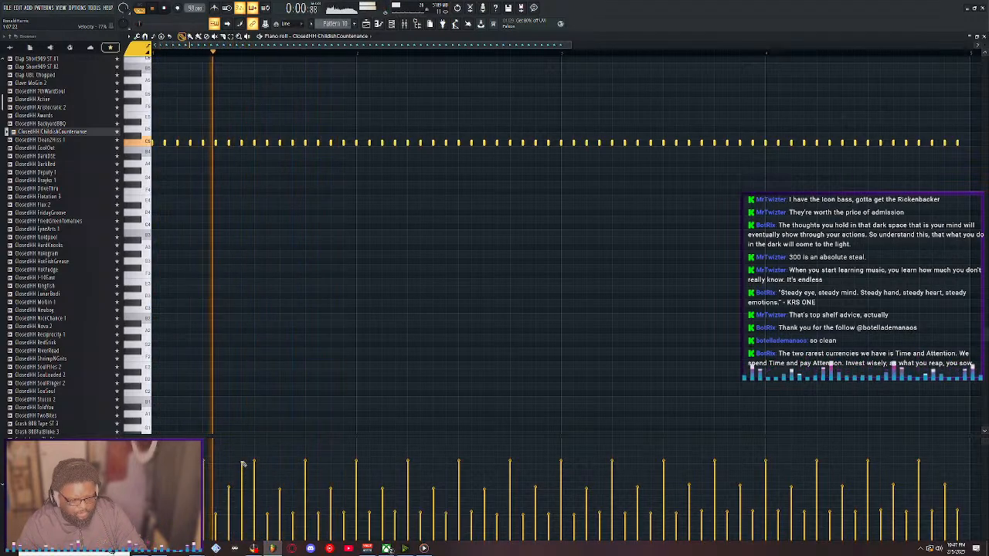
click(255, 492)
key(space)
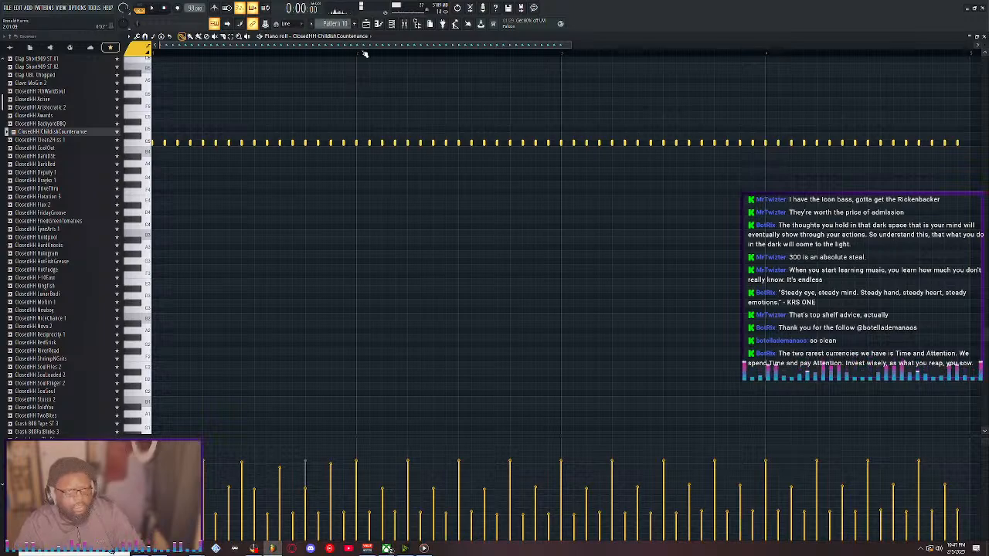
Replace the closed hi-hat notes in bar 2 with a copy of bar 1 and return the piano roll to its smaller size
drag(358, 54, 554, 71)
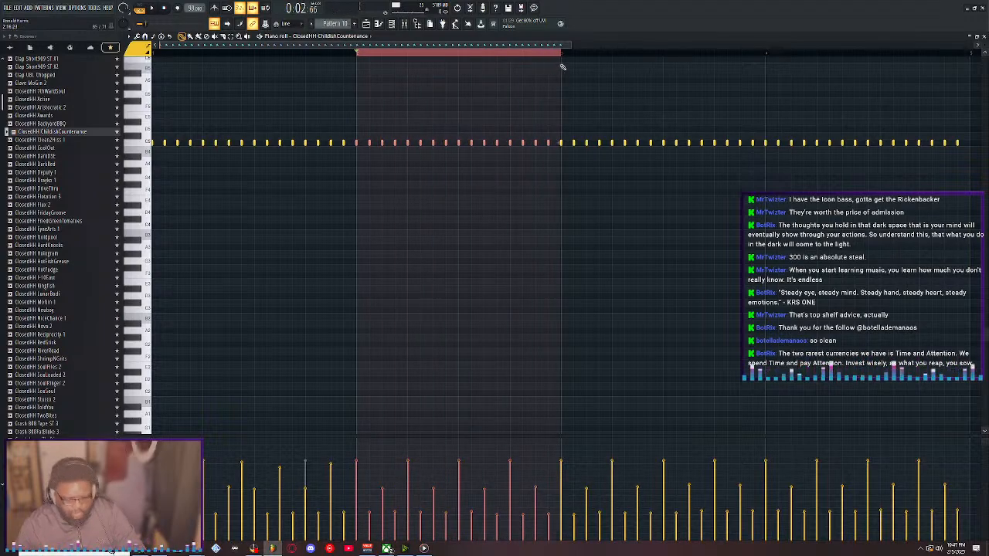
drag(357, 57, 185, 72)
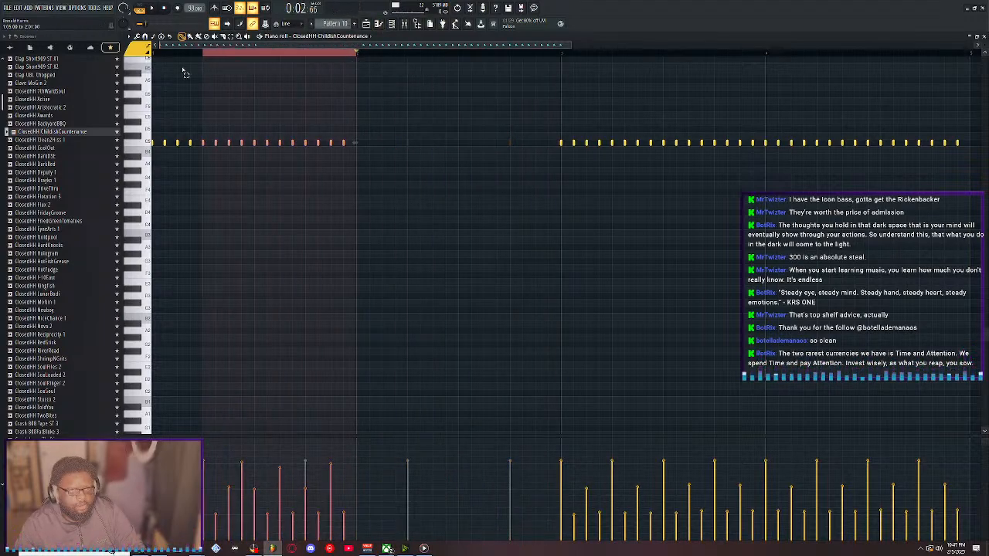
key(ctrl+z)
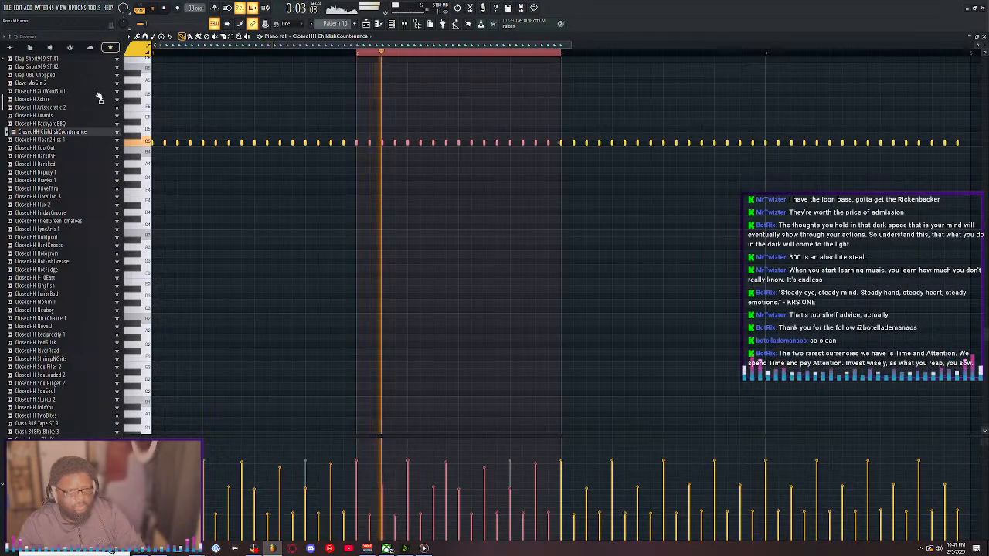
click(158, 50)
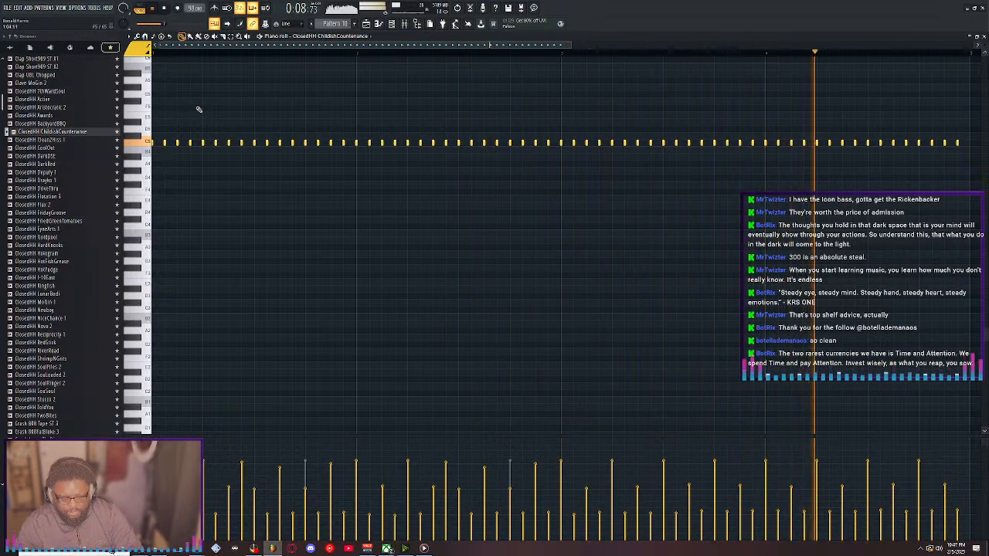
double_click(455, 38)
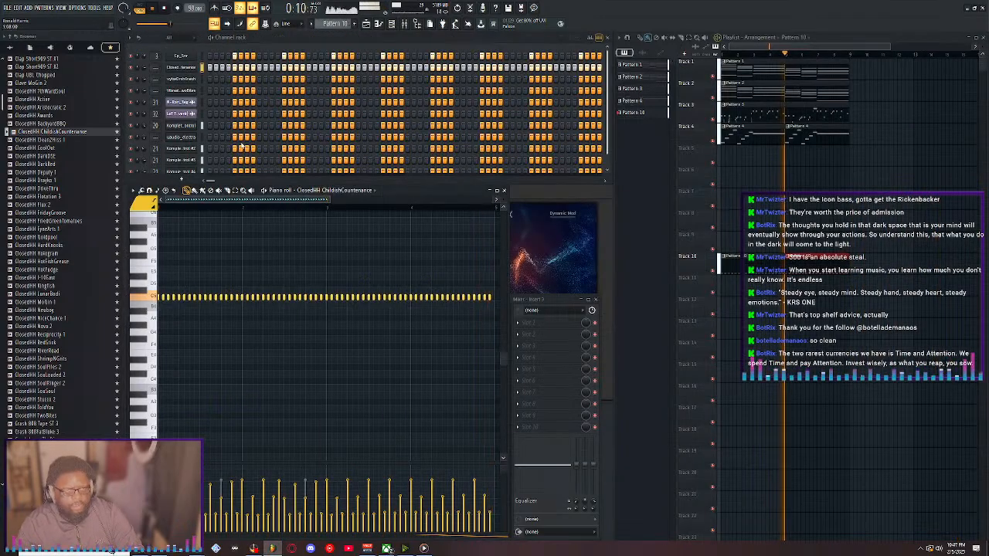
Add the starred OpenHH BackyardBBQ sample as a channel below the closed hi-hat and place its hits on steps 31 and 59
scroll(37, 176, up, 6)
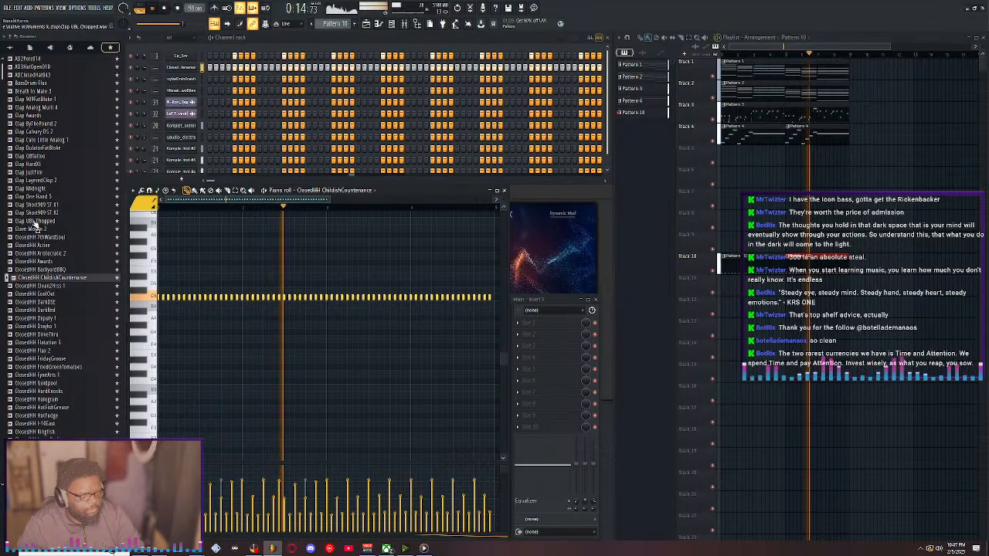
scroll(35, 232, down, 5)
scroll(34, 250, down, 7)
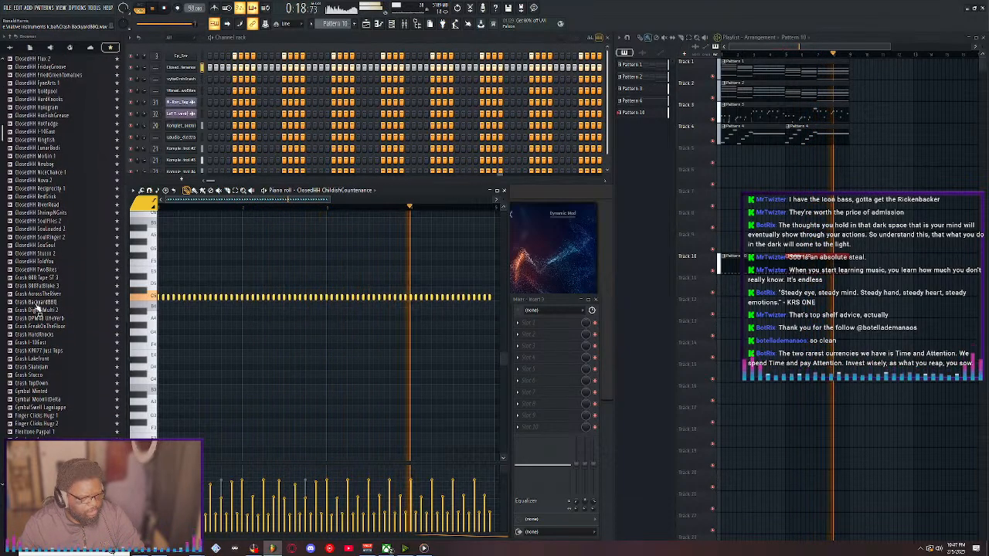
scroll(33, 313, down, 5)
scroll(32, 313, down, 9)
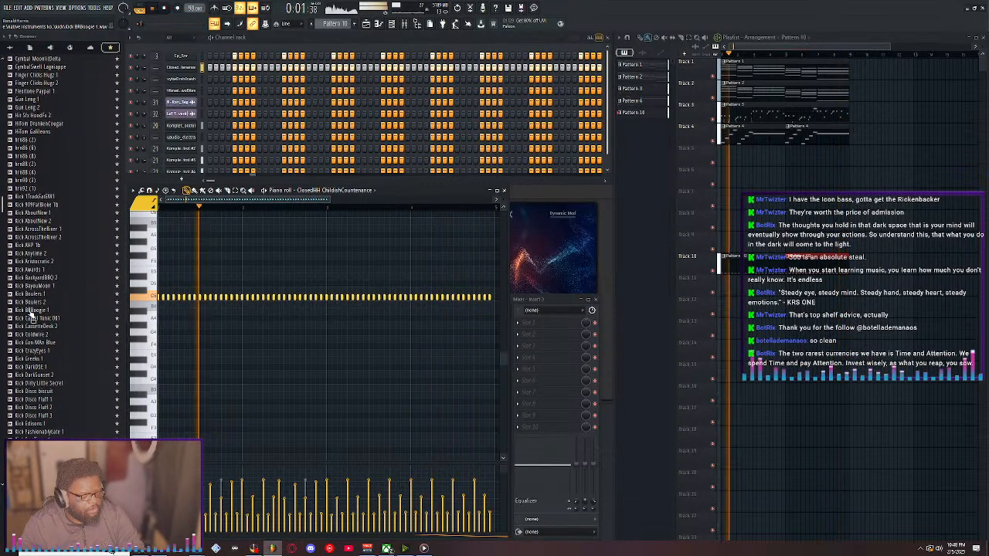
scroll(31, 317, down, 10)
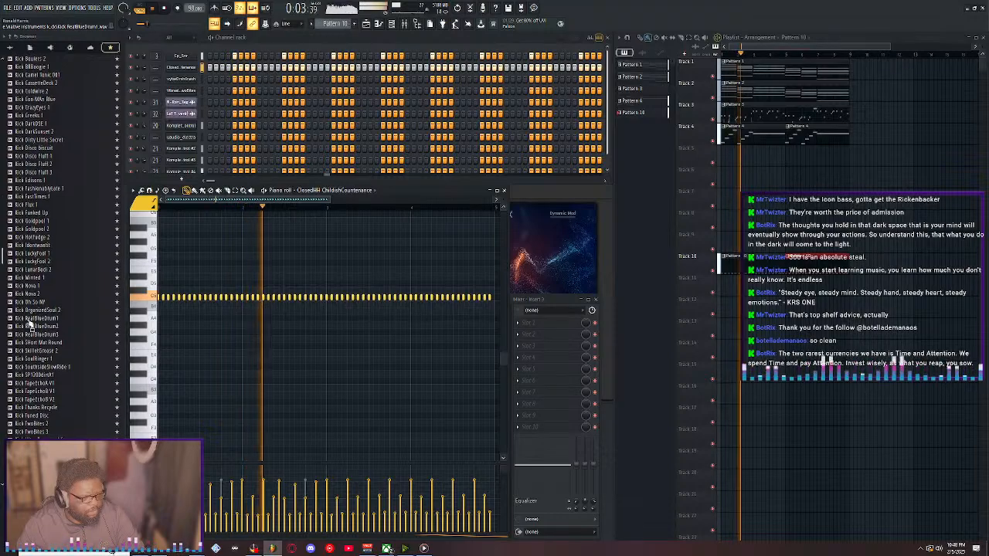
scroll(29, 323, down, 10)
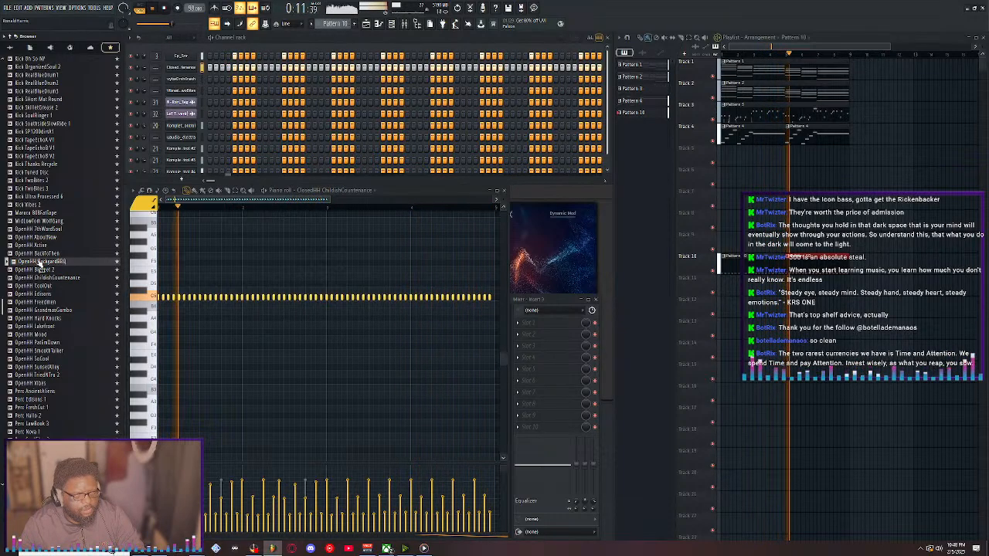
drag(39, 266, 181, 85)
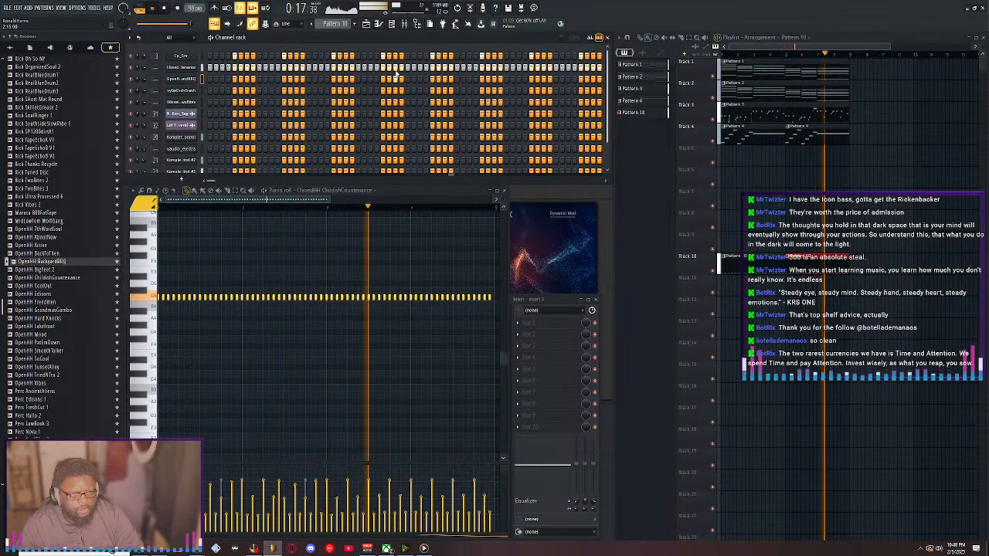
key(space)
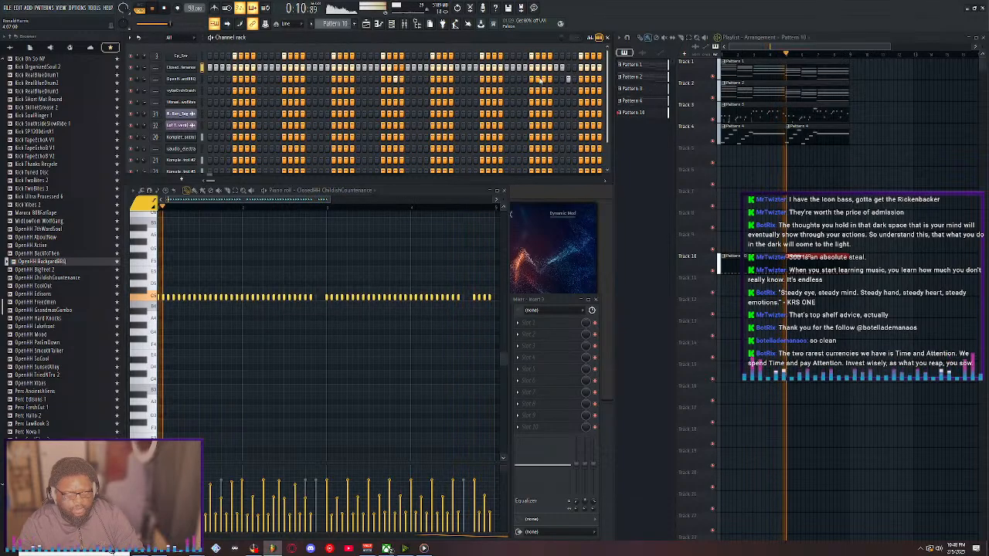
Audition the starred open hats down to OpenHH Freedmen, add that one below the BackyardBBQ channel and enable its step 43
click(42, 272)
click(46, 279)
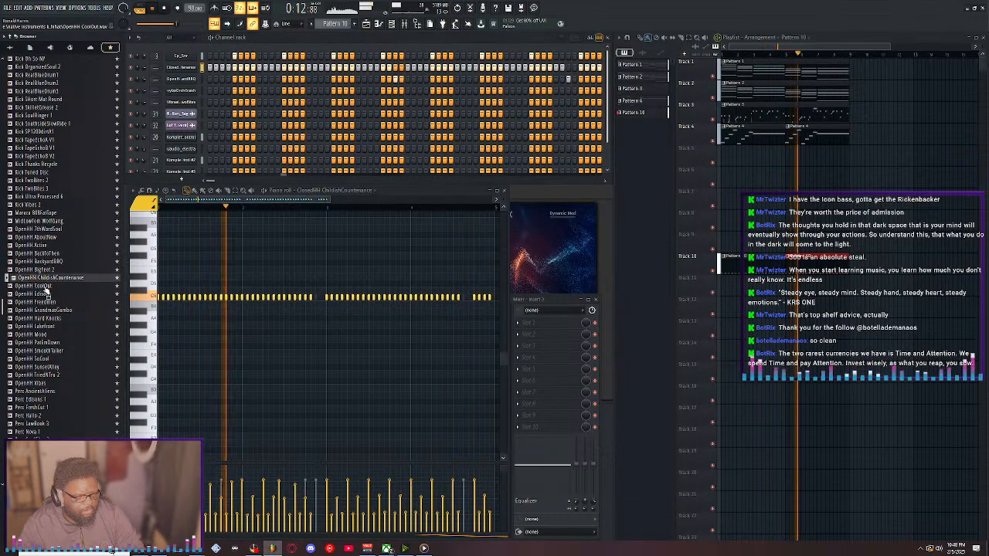
click(42, 287)
click(42, 295)
click(44, 302)
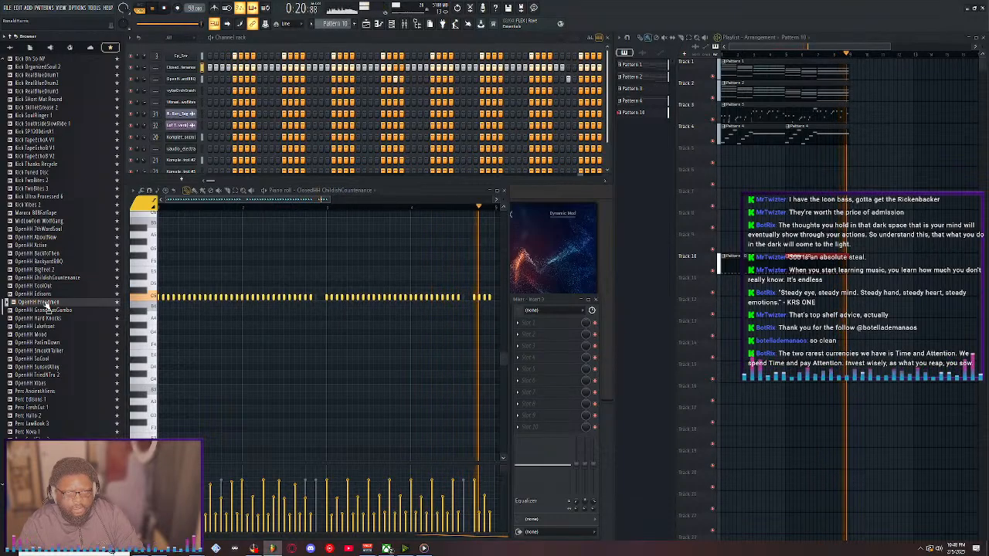
drag(46, 305, 188, 92)
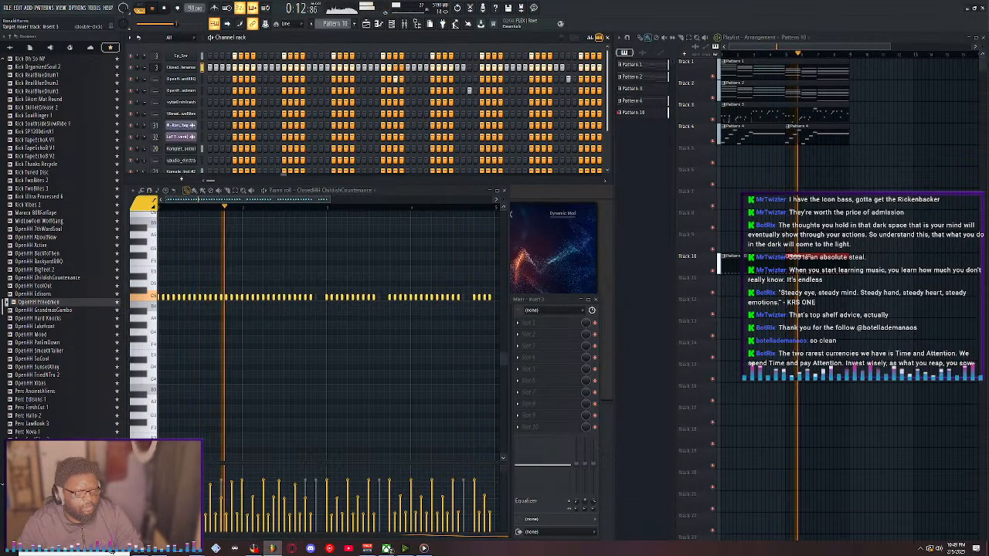
Route the closed hi-hat to mixer track 4, the BackyardBBQ open hat to 5, the Freedmen open hat to 6 and the orchestral crash to 7
double_click(157, 68)
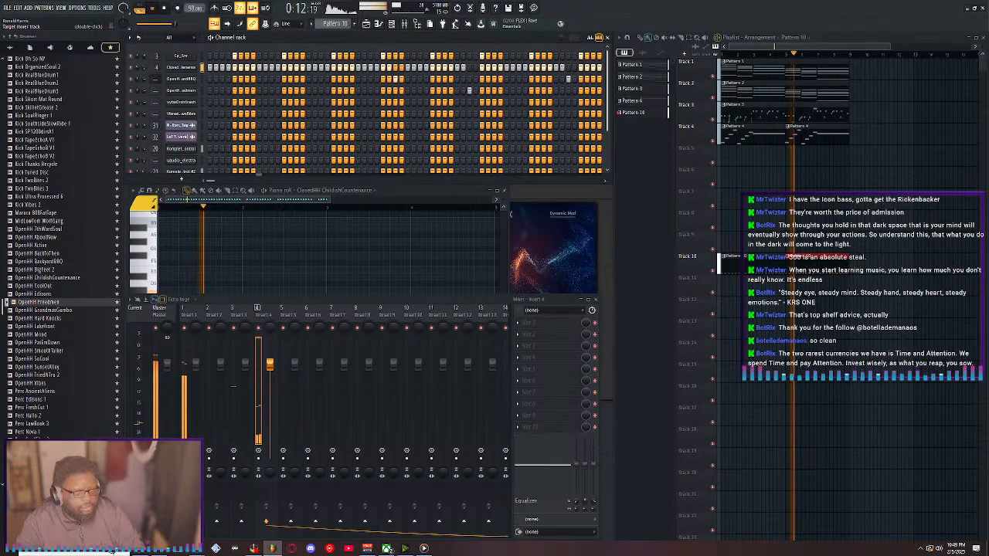
scroll(156, 79, up, 5)
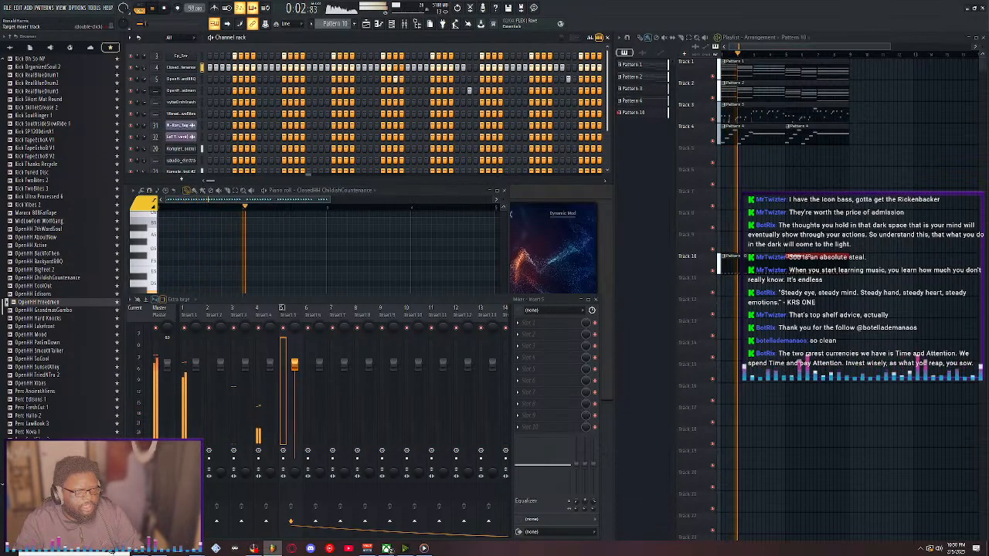
double_click(156, 91)
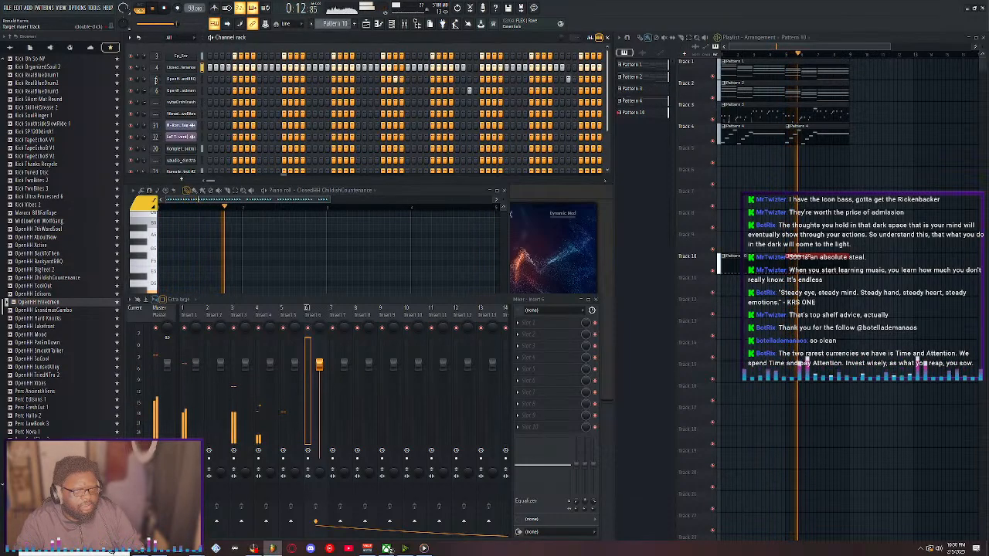
double_click(156, 80)
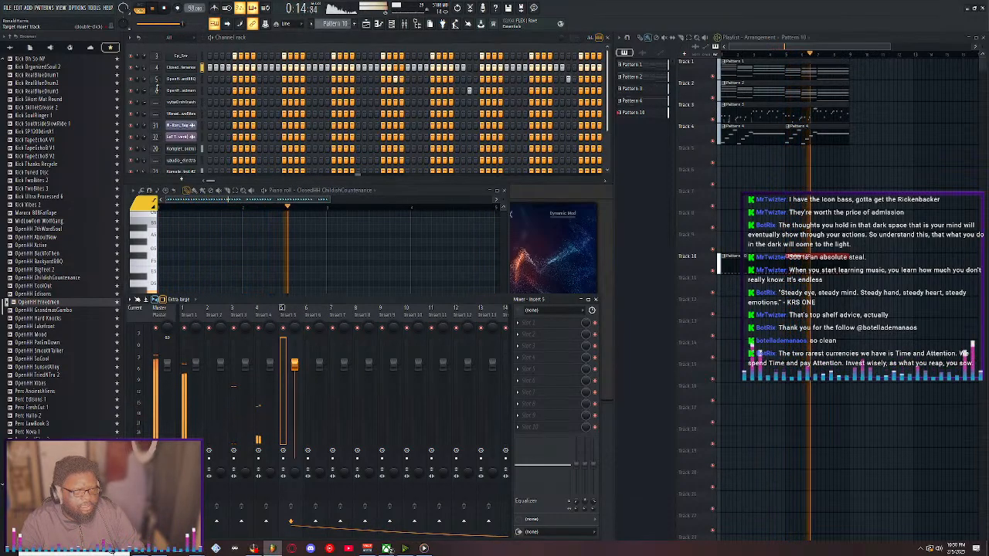
double_click(157, 91)
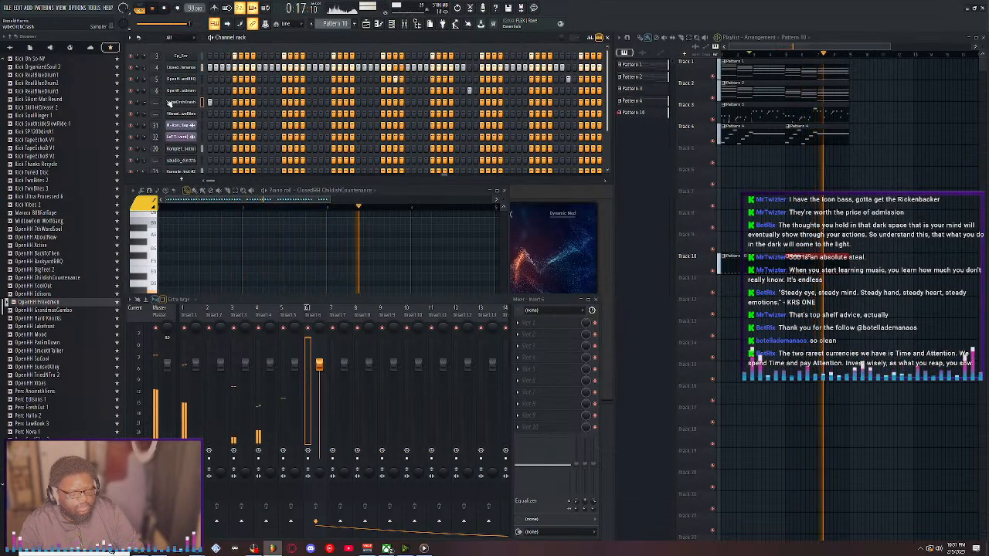
scroll(157, 101, up, 8)
scroll(157, 101, down, 1)
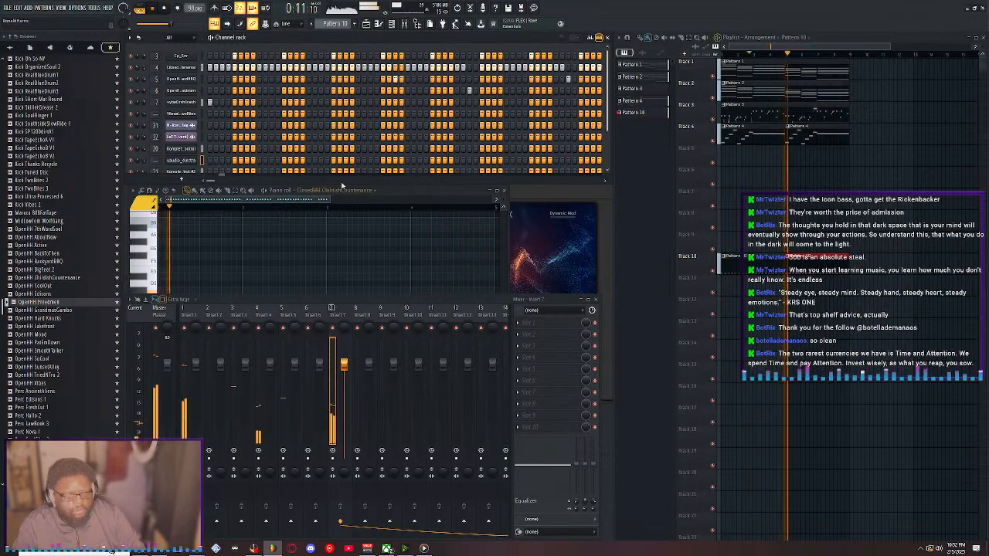
Look through the starred samples for the start of the kicks, auditioning a few along the way
click(44, 310)
scroll(46, 310, down, 15)
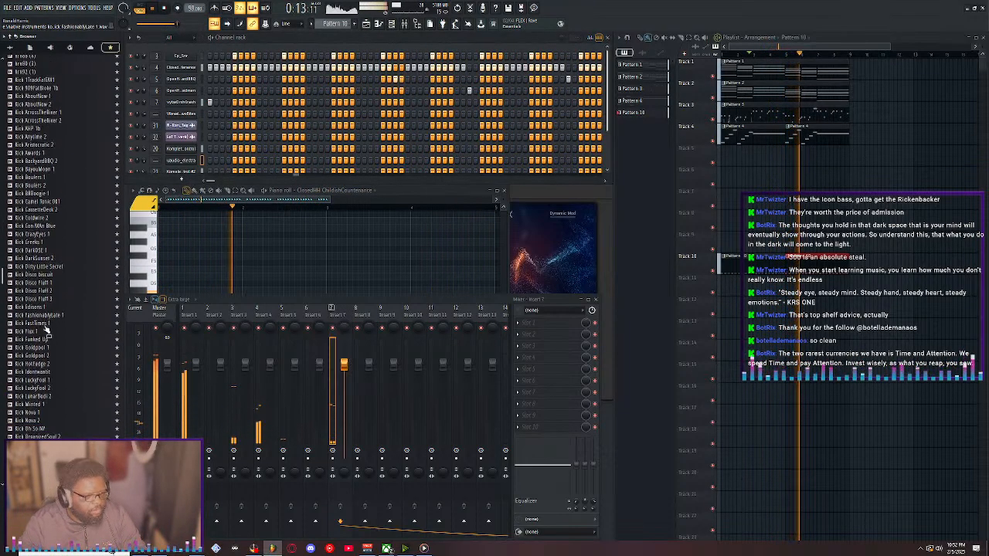
scroll(48, 308, up, 20)
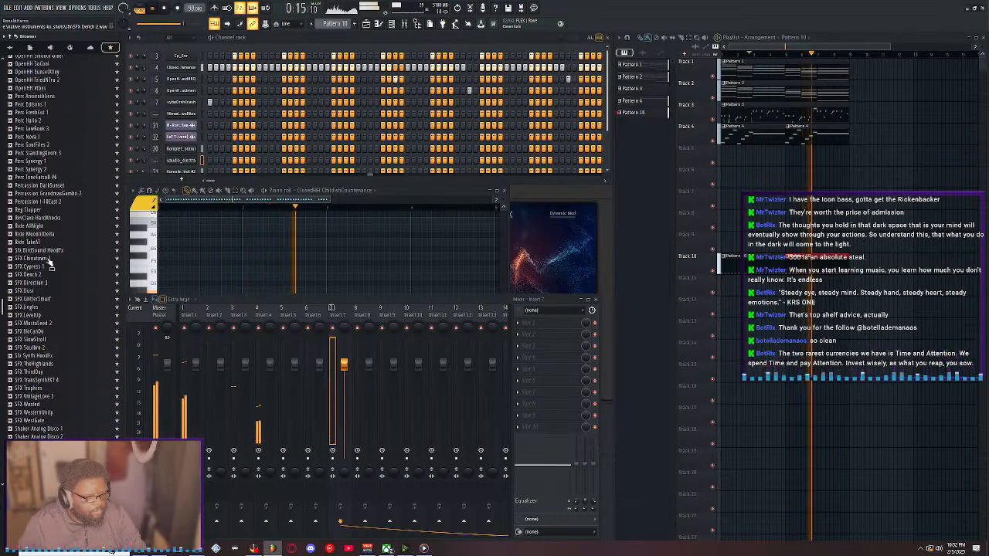
click(52, 244)
click(56, 222)
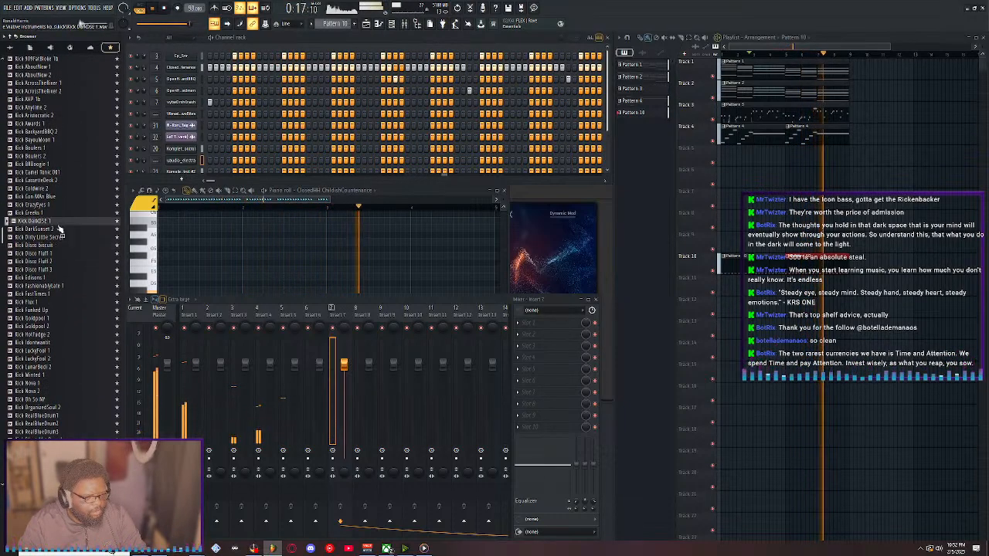
click(53, 116)
scroll(52, 185, up, 8)
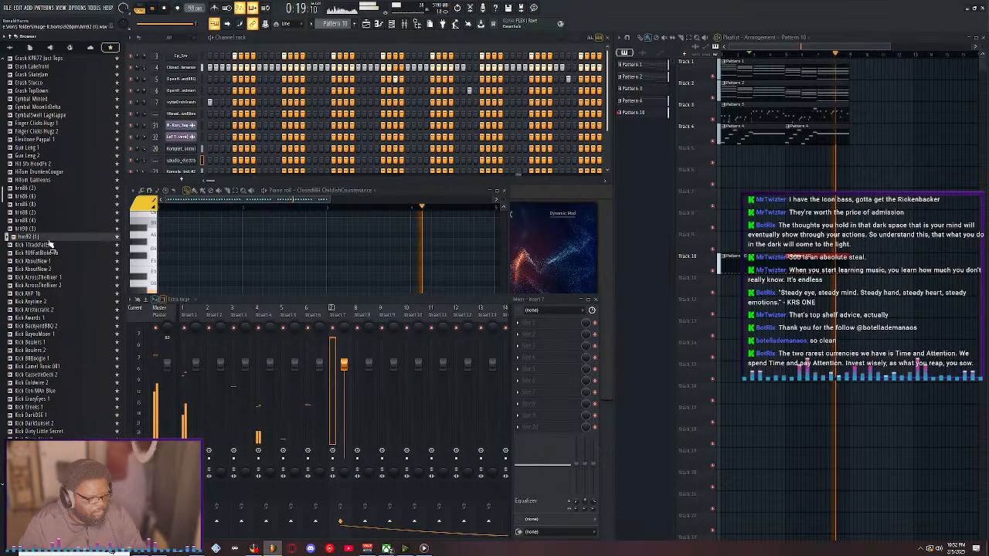
Audition starred kicks down to Kick AcrossTheRiver 2, add it above the snare on steps 1, 17, 33 and 49, and route it to mixer track 2
click(52, 246)
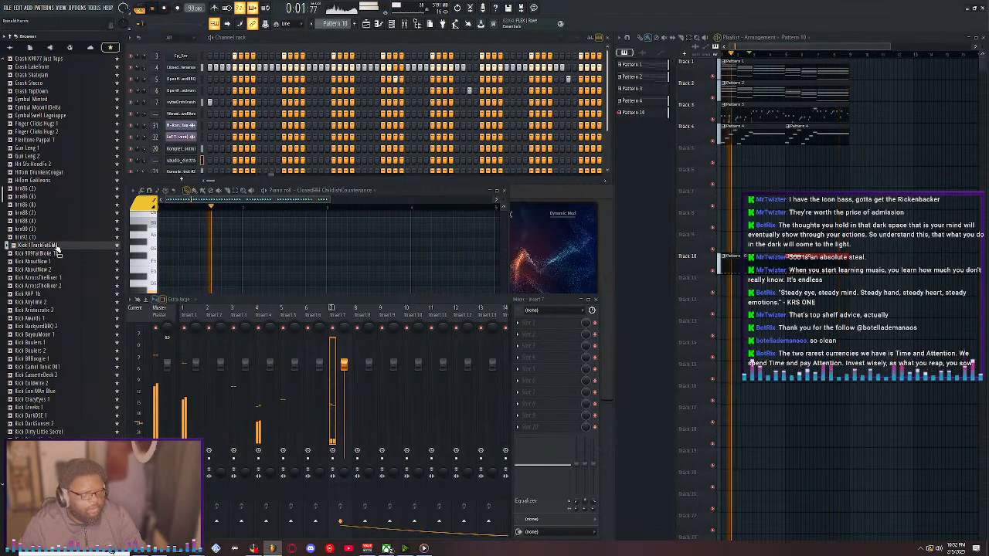
click(53, 255)
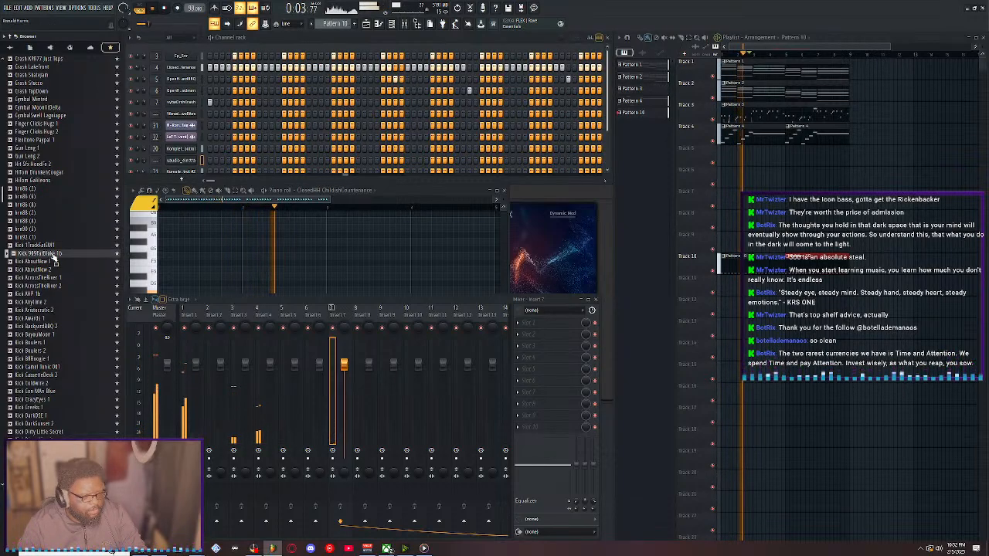
click(48, 263)
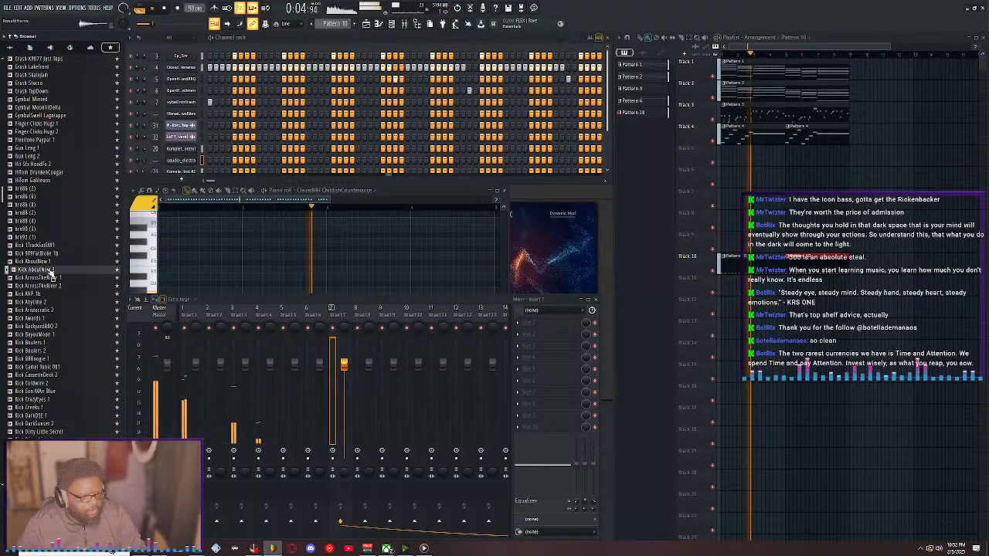
click(49, 278)
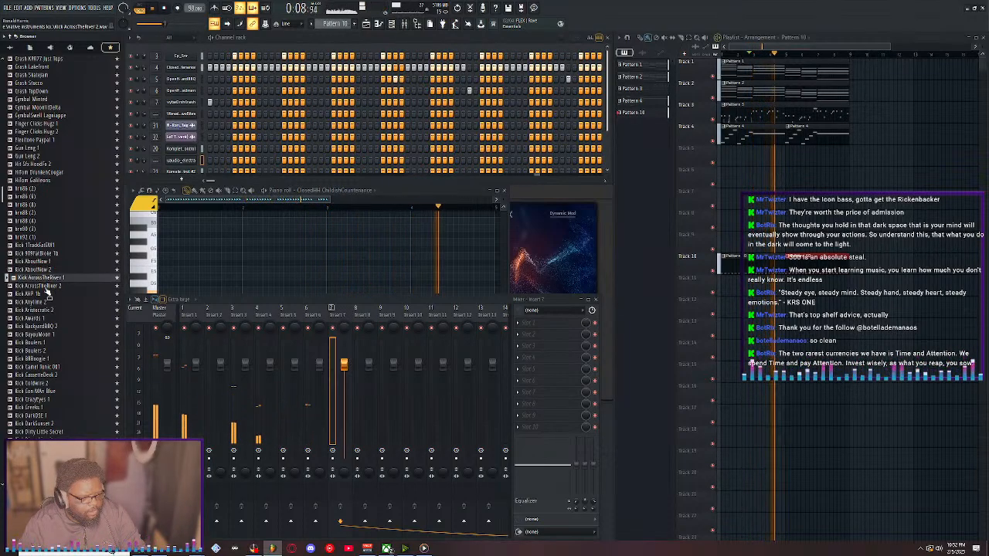
click(48, 286)
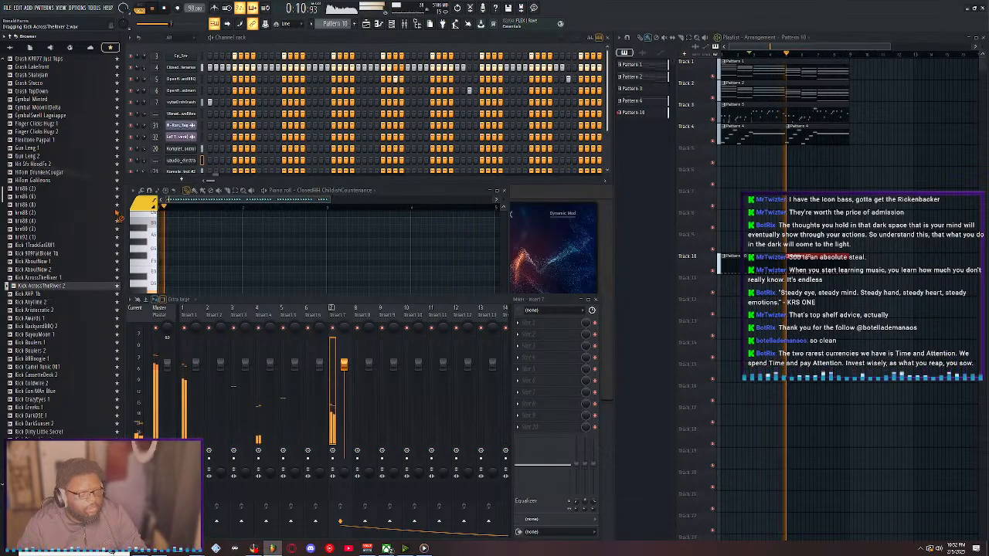
drag(48, 290, 203, 56)
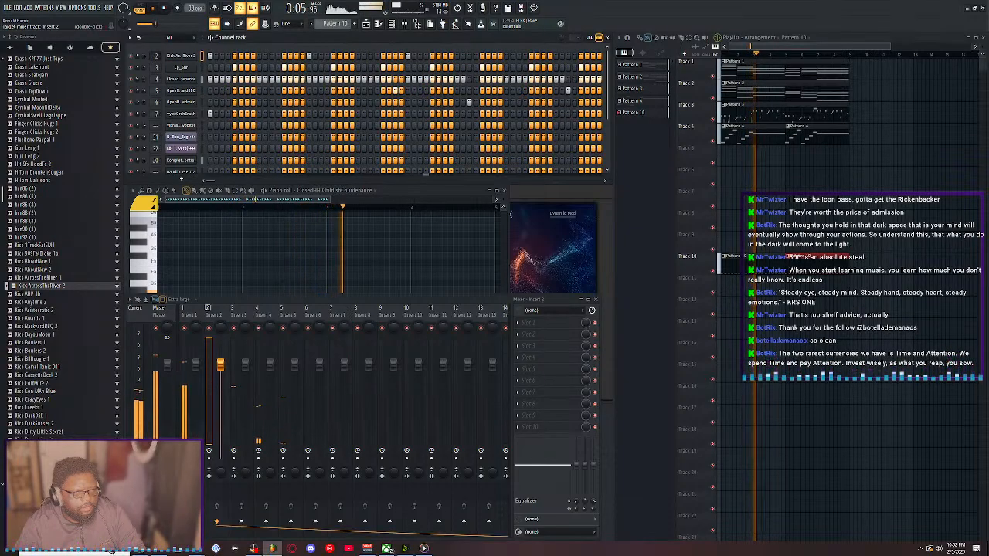
Check the target mixer tracks of the first two Komplete Kontrol channels by selecting them in the mixer
click(155, 161)
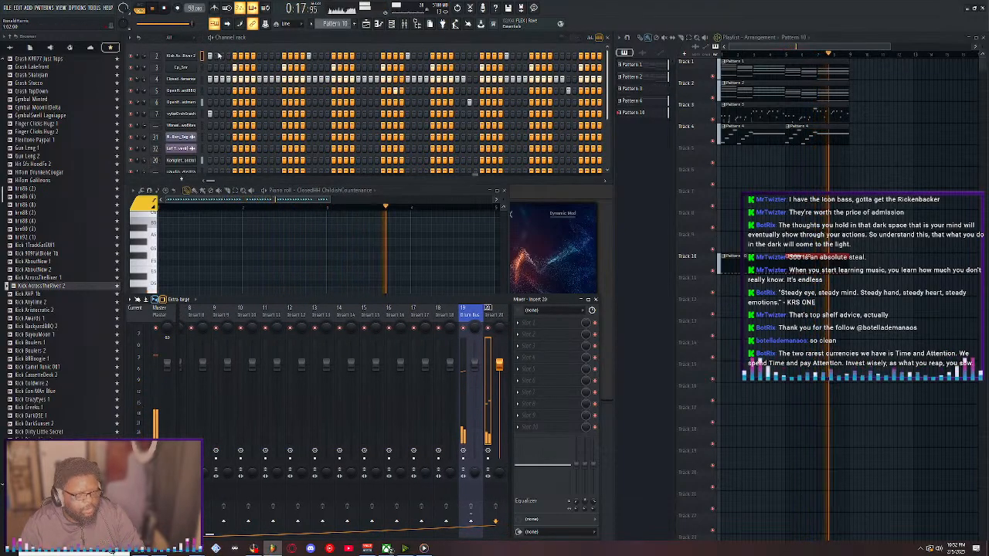
scroll(234, 54, down, 1)
scroll(234, 54, down, 1)
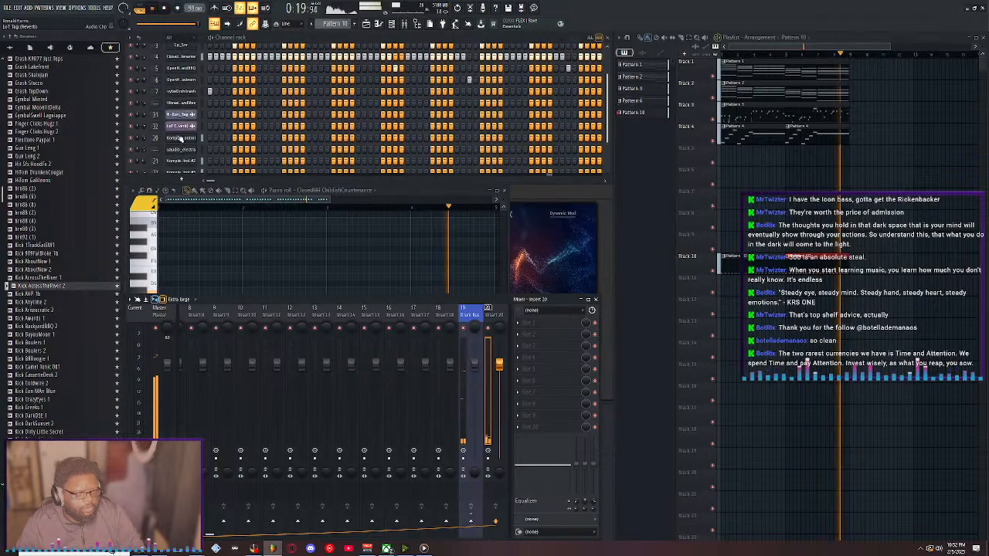
double_click(156, 163)
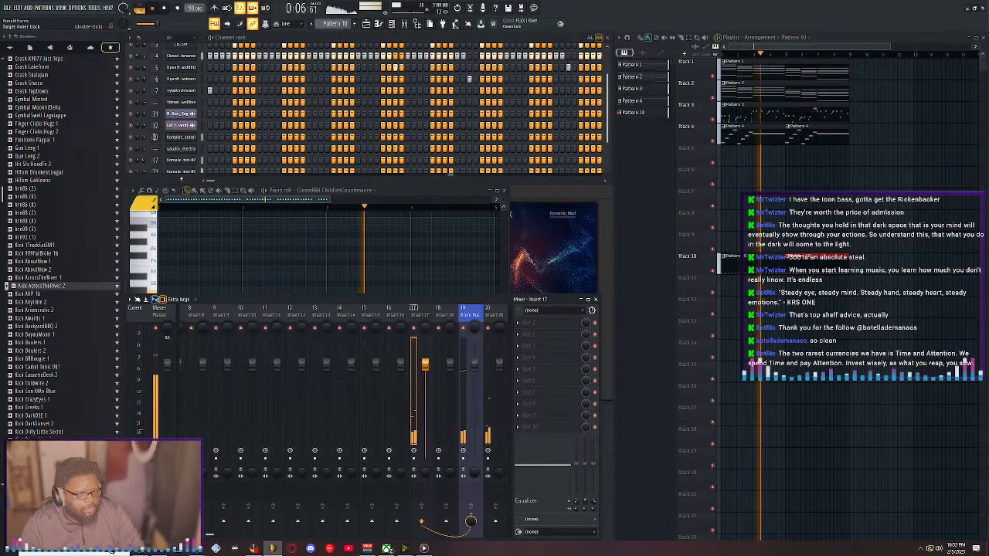
double_click(155, 138)
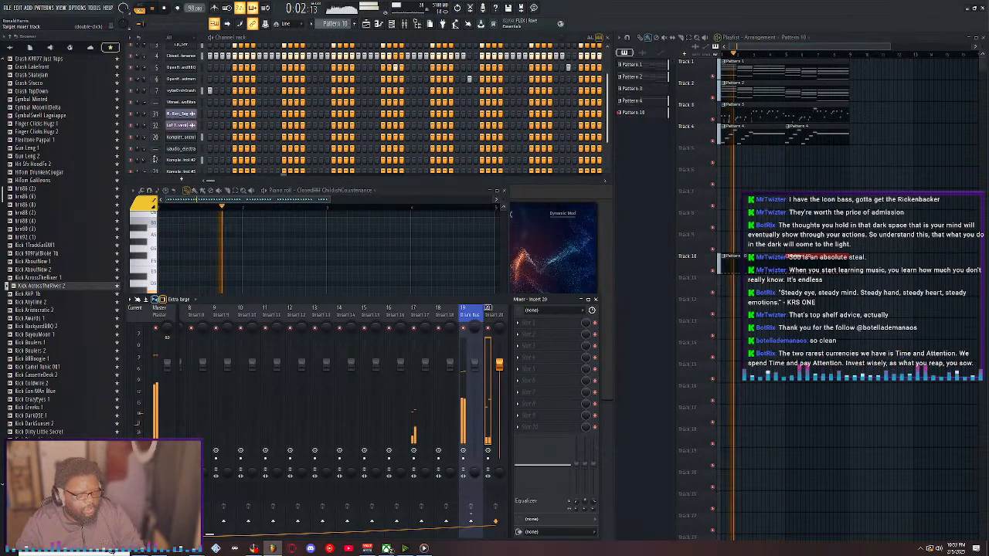
click(155, 160)
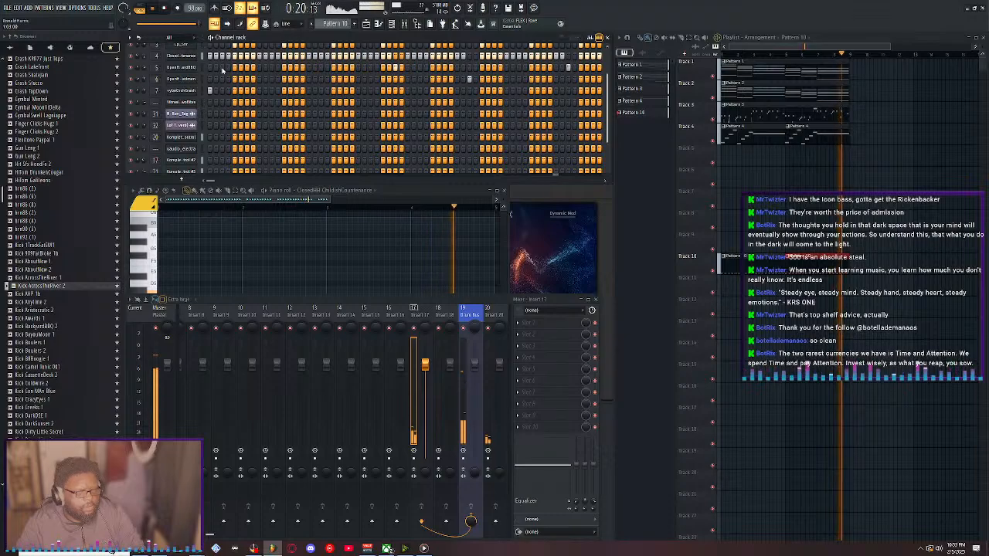
Close the piano roll, extend the channel rack down to its last channel, and lower the Komplete Kontrol #4 volume to 42%
click(503, 191)
drag(177, 177, 173, 226)
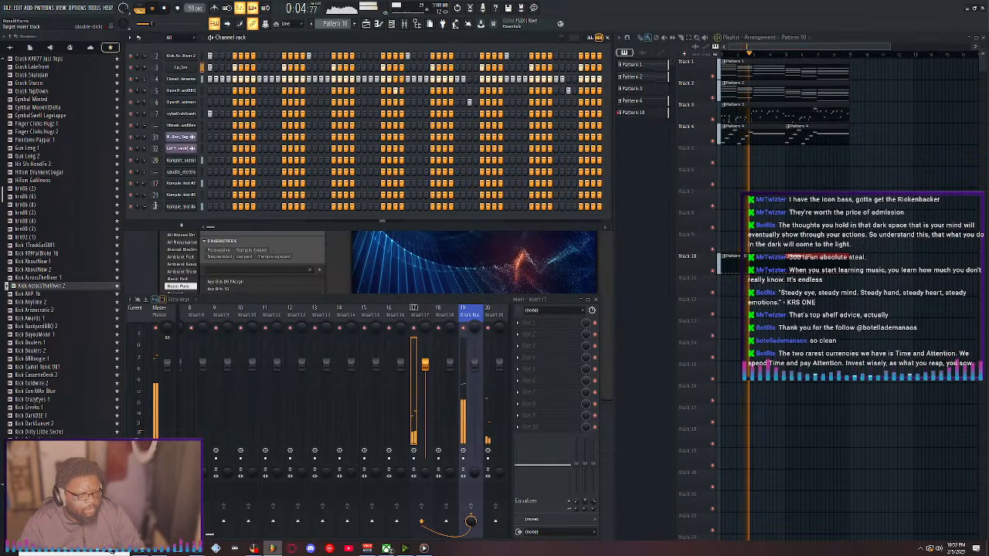
click(155, 206)
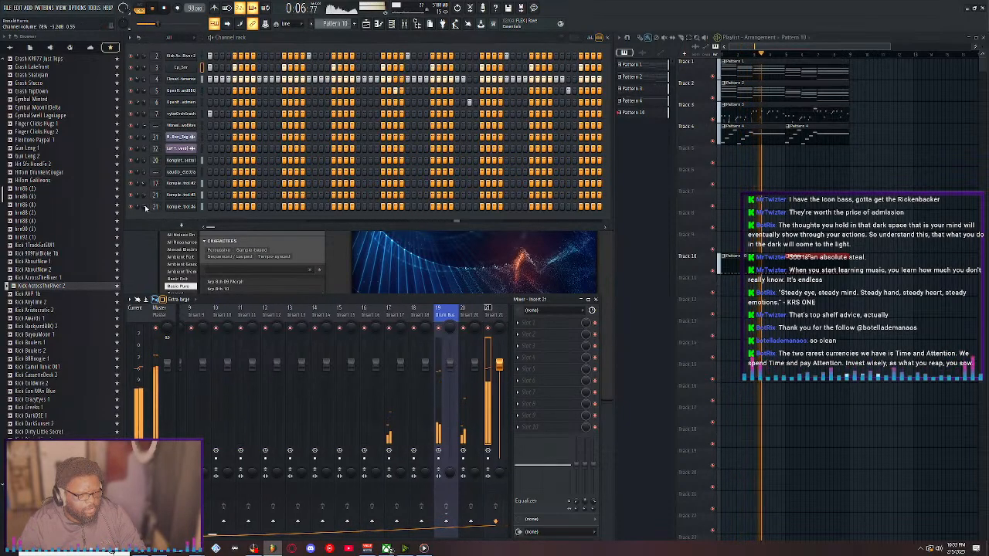
drag(143, 207, 143, 234)
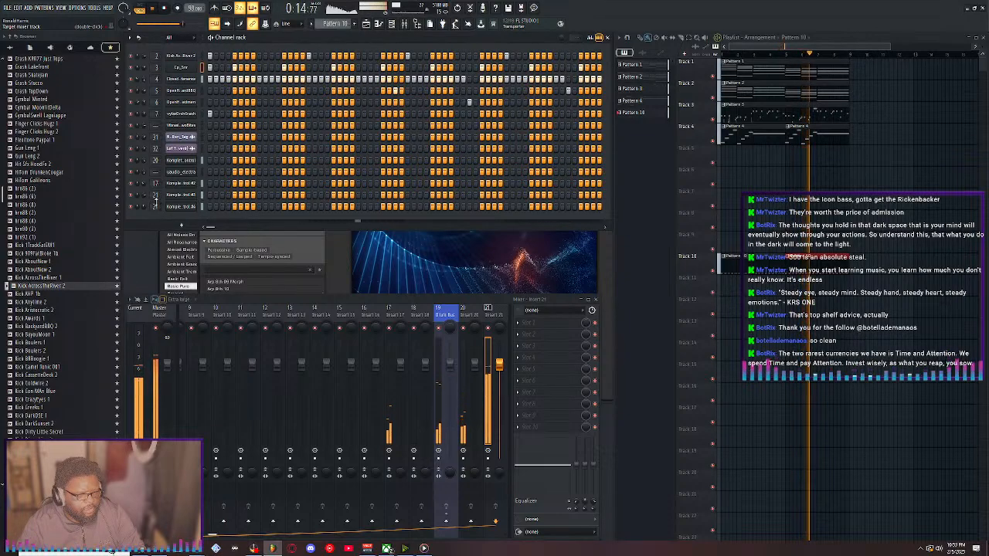
Route the Komplete Kontrol #3 channel to mixer track 29 and raise the volume of Komplete Kontrol #4 slightly
drag(155, 195, 156, 179)
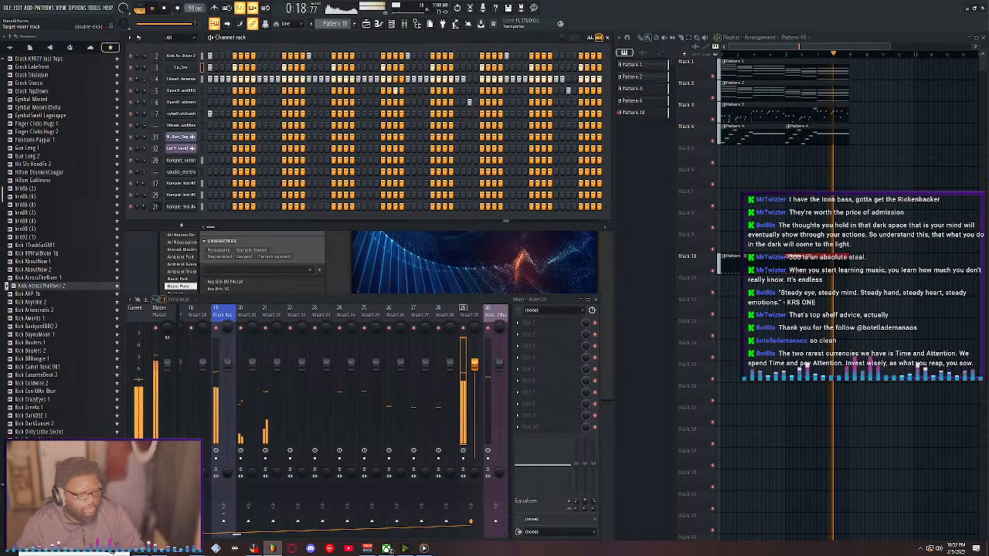
click(154, 207)
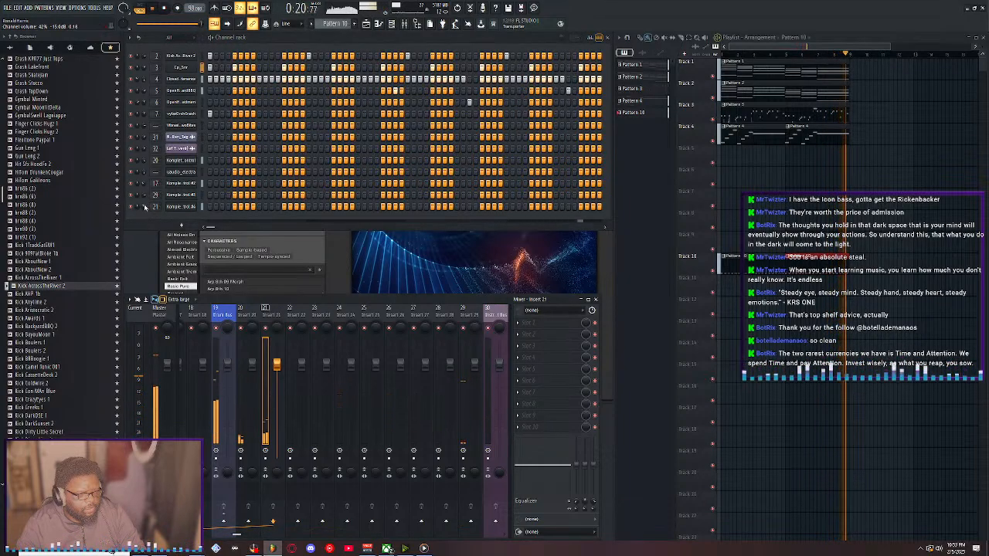
drag(145, 207, 145, 198)
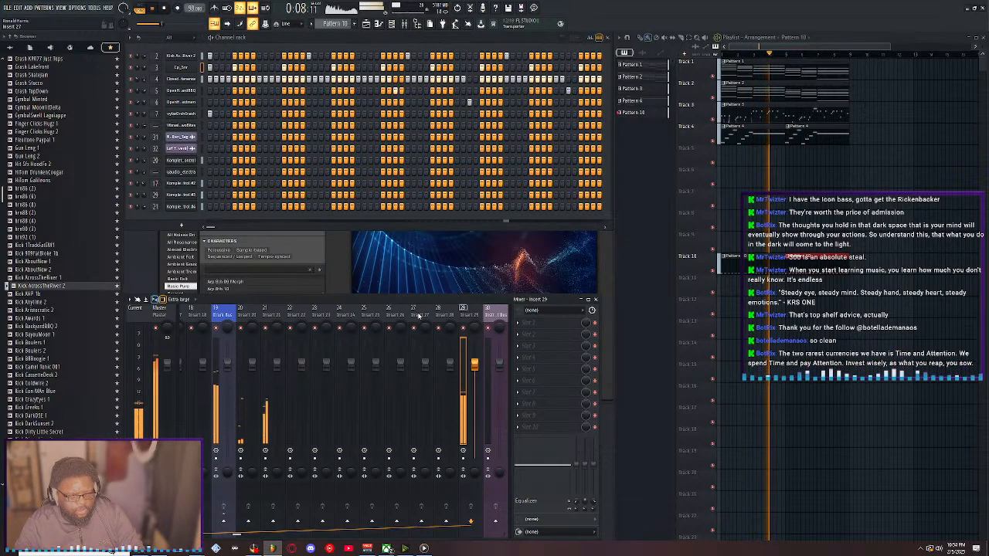
Delete the uaudio_electra instrument channel from the channel rack
scroll(418, 315, up, 4)
scroll(418, 315, up, 2)
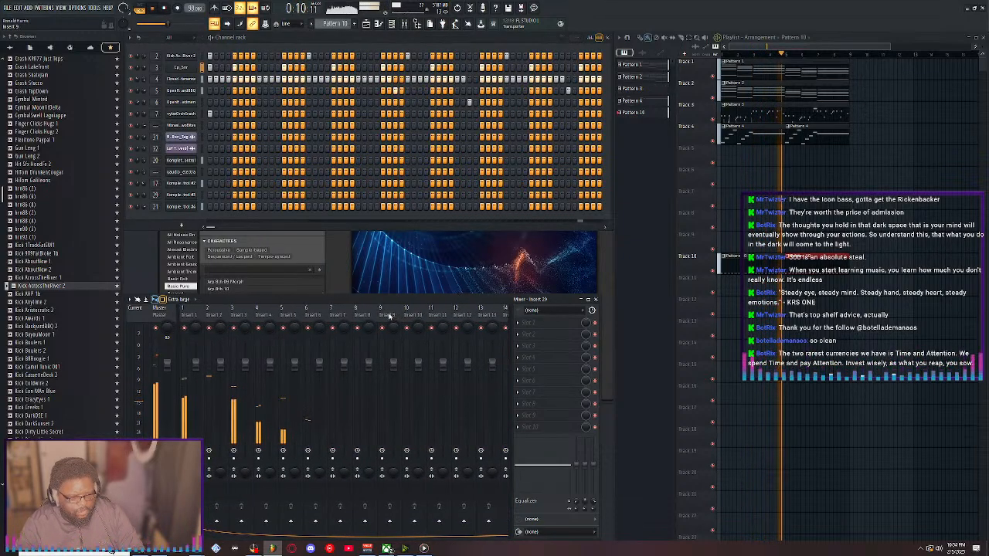
scroll(379, 314, down, 4)
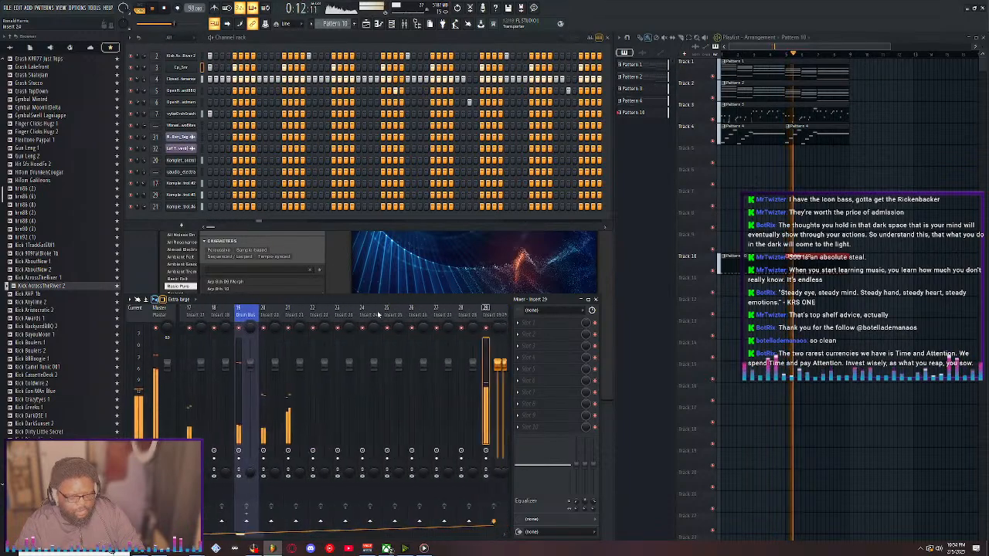
scroll(379, 315, up, 3)
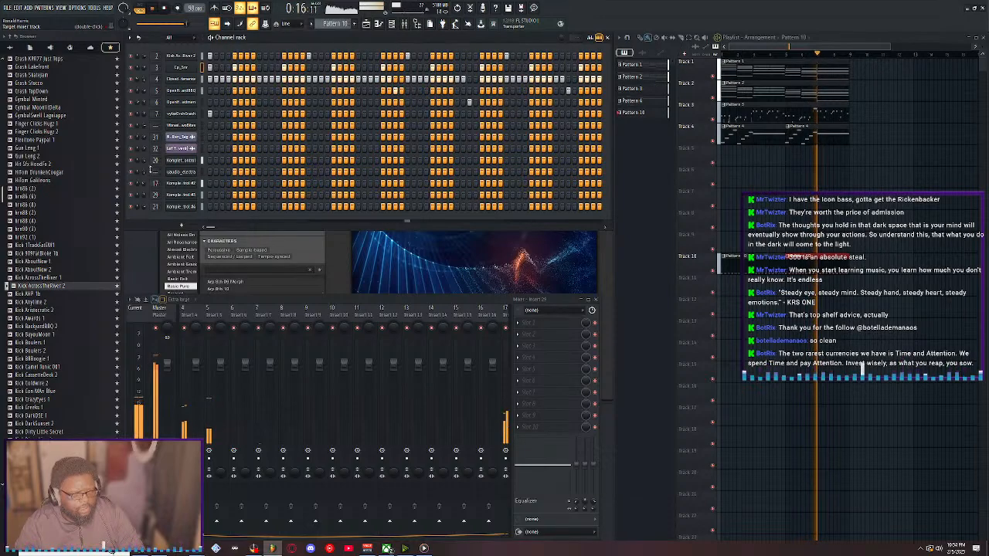
right_click(197, 172)
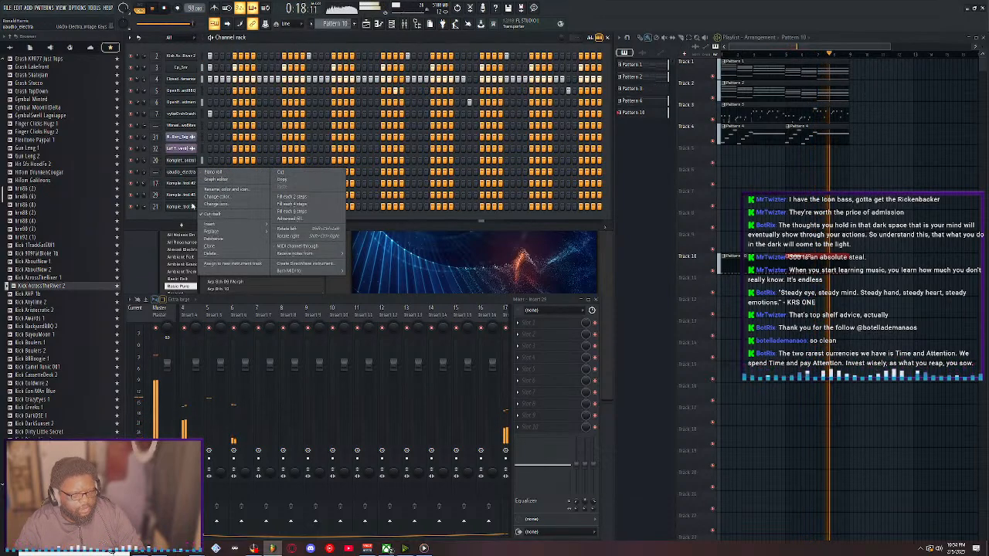
click(225, 255)
click(523, 293)
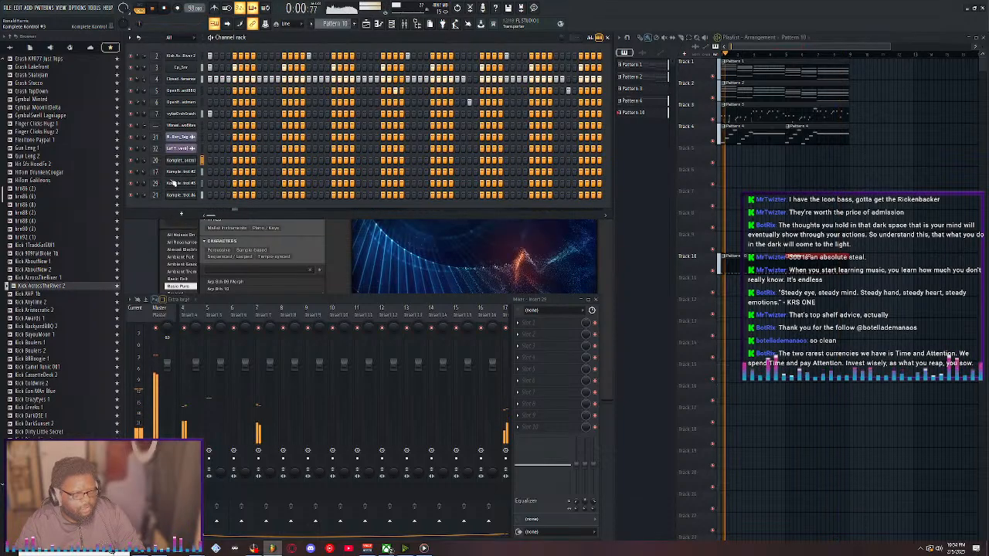
Clone the Komplete Kontrol #2 channel and choose the Action Strings 2 instrument in the clone's library
right_click(199, 171)
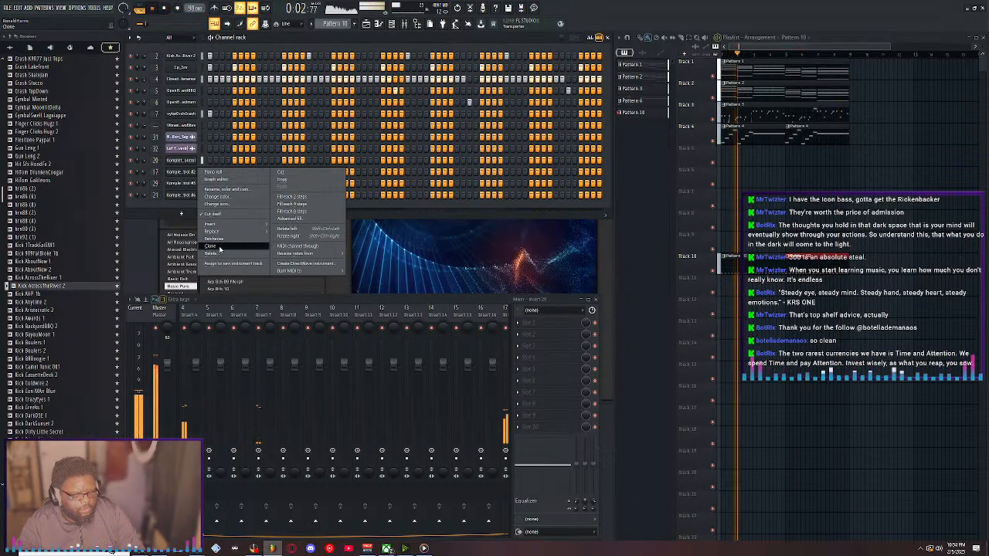
click(221, 249)
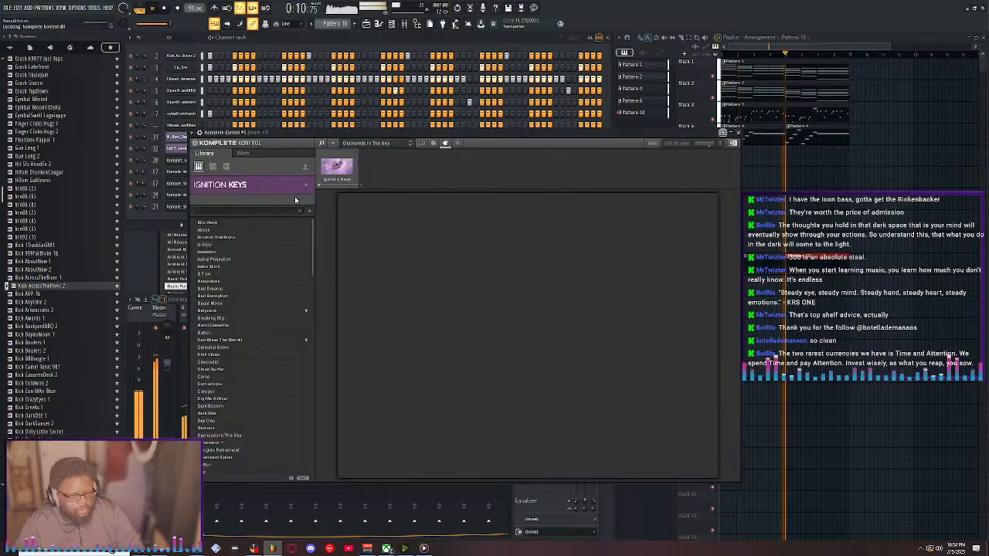
click(306, 186)
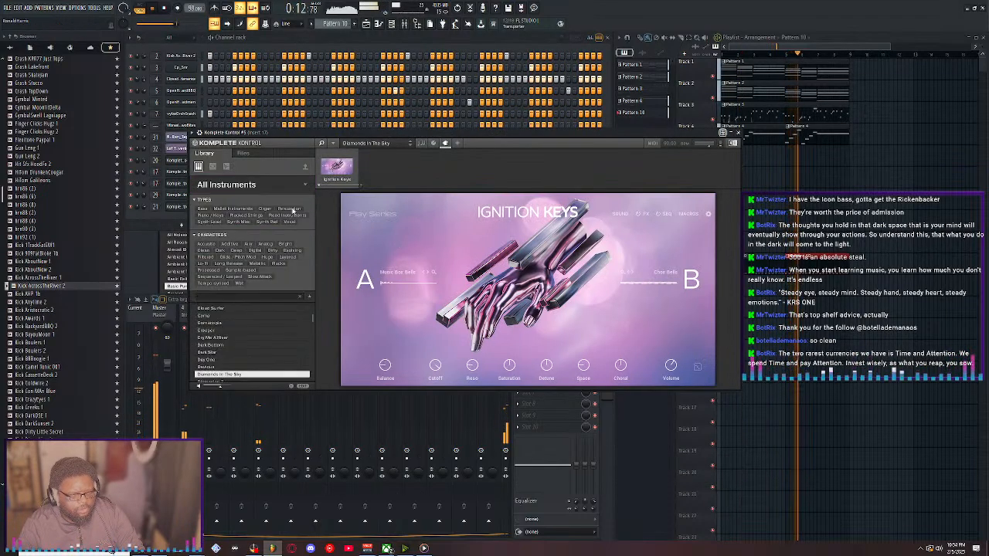
click(305, 186)
scroll(276, 276, down, 5)
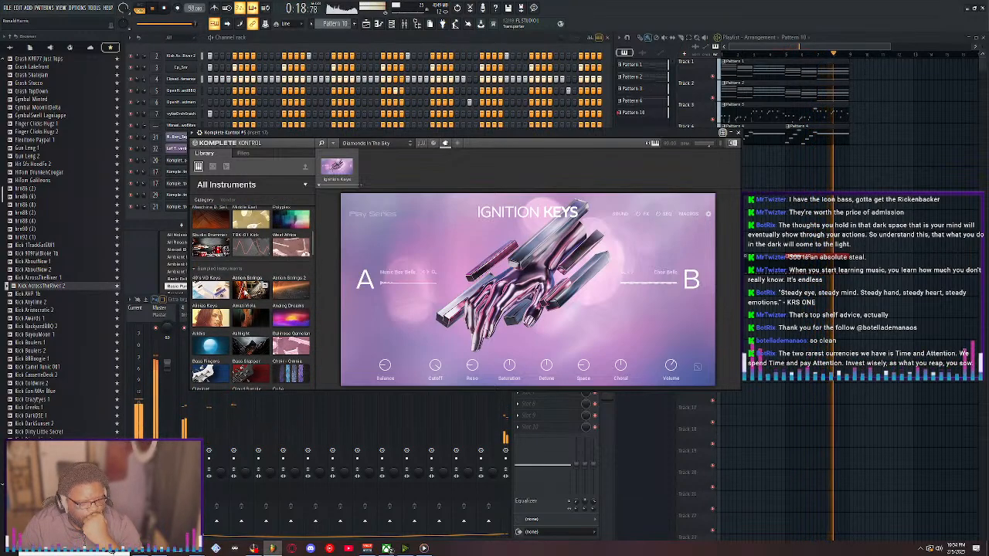
click(286, 292)
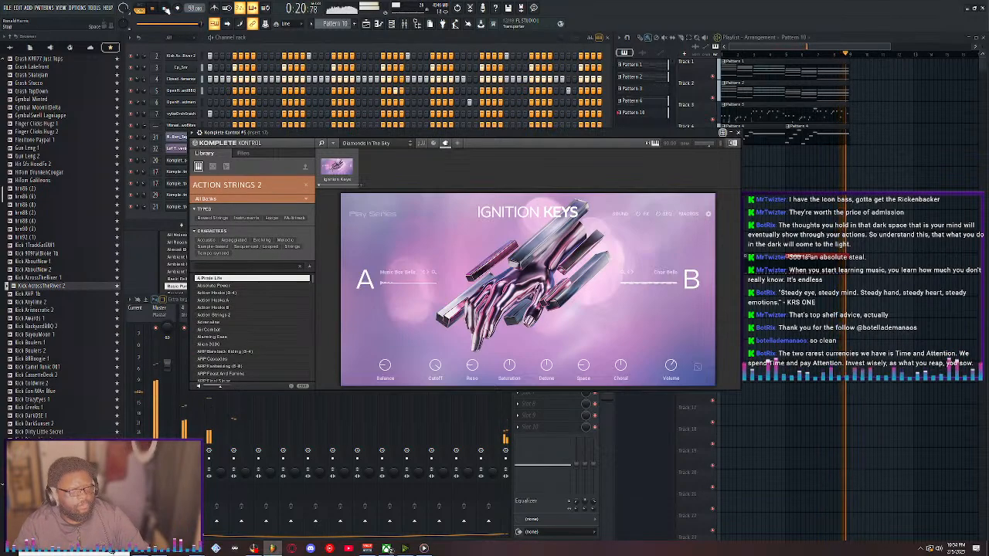
Stop playback, preview several Action Strings 2 presets, and load A Pirate Life
key(space)
click(246, 309)
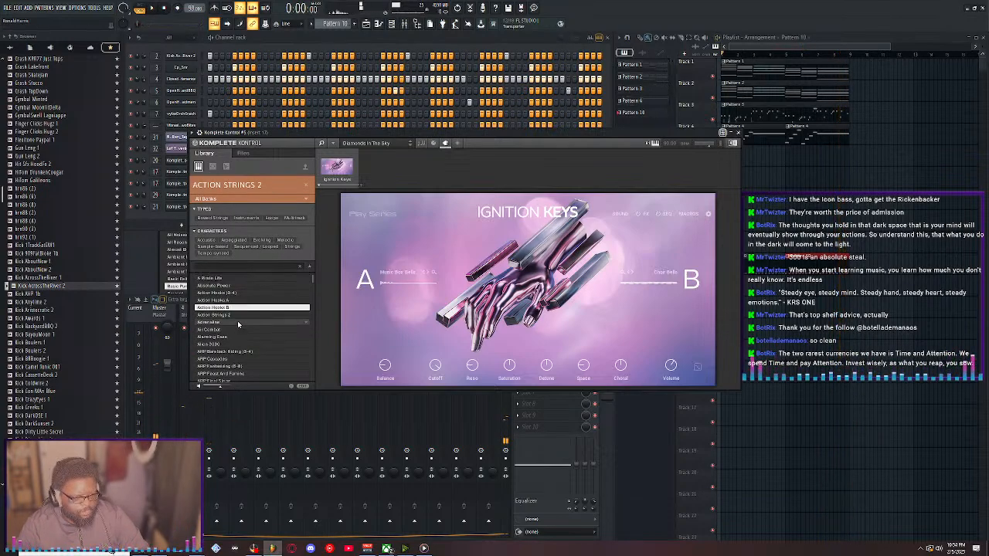
click(238, 321)
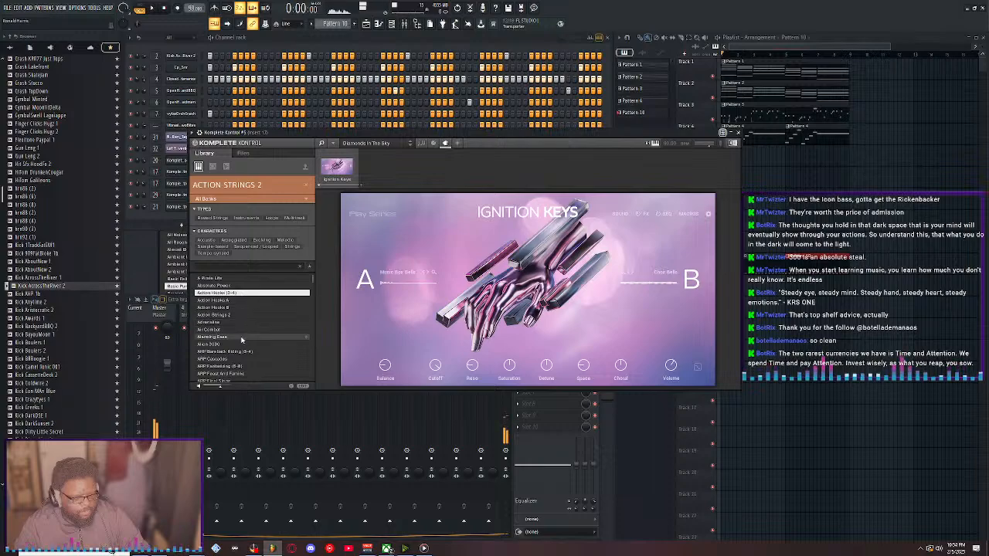
click(242, 338)
scroll(243, 337, down, 2)
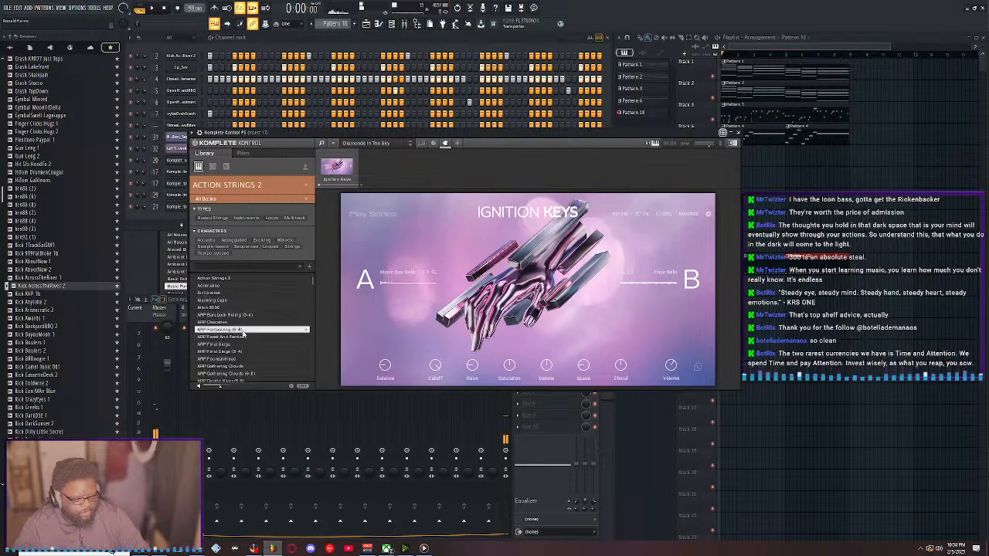
scroll(246, 334, up, 2)
click(228, 279)
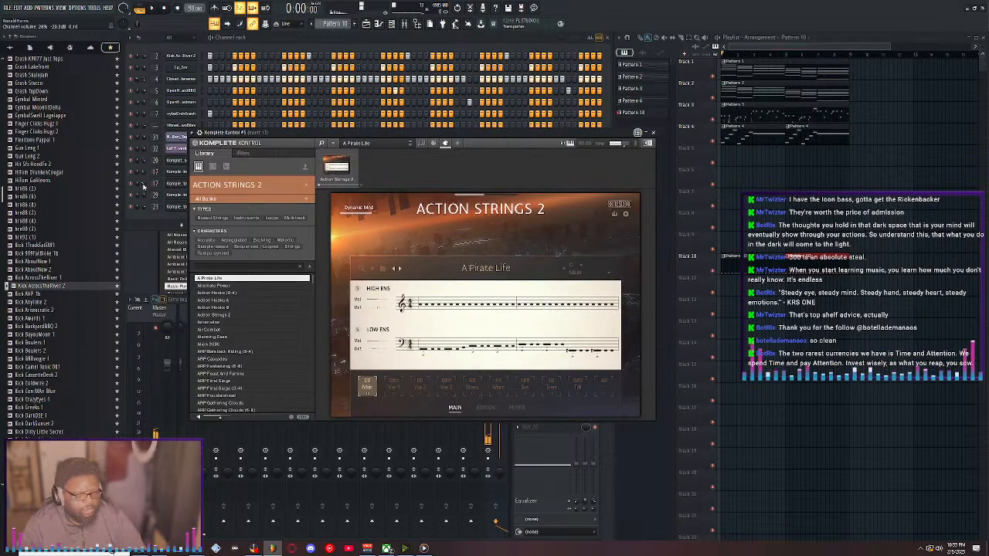
Move the Komplete Kontrol #5 window clear of the channel rack and adjust that channel's volume
drag(293, 137, 359, 136)
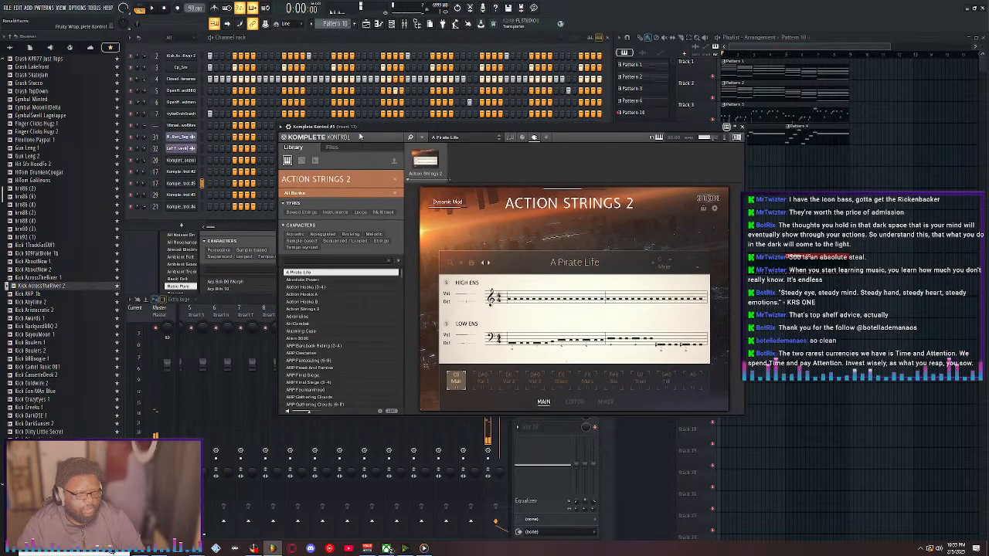
click(143, 184)
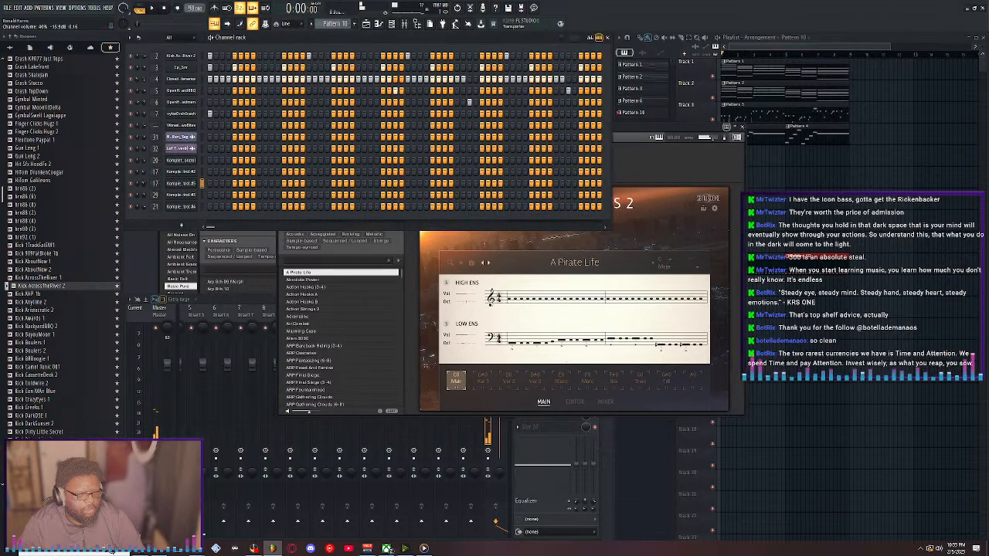
right_click(143, 184)
click(156, 189)
click(662, 215)
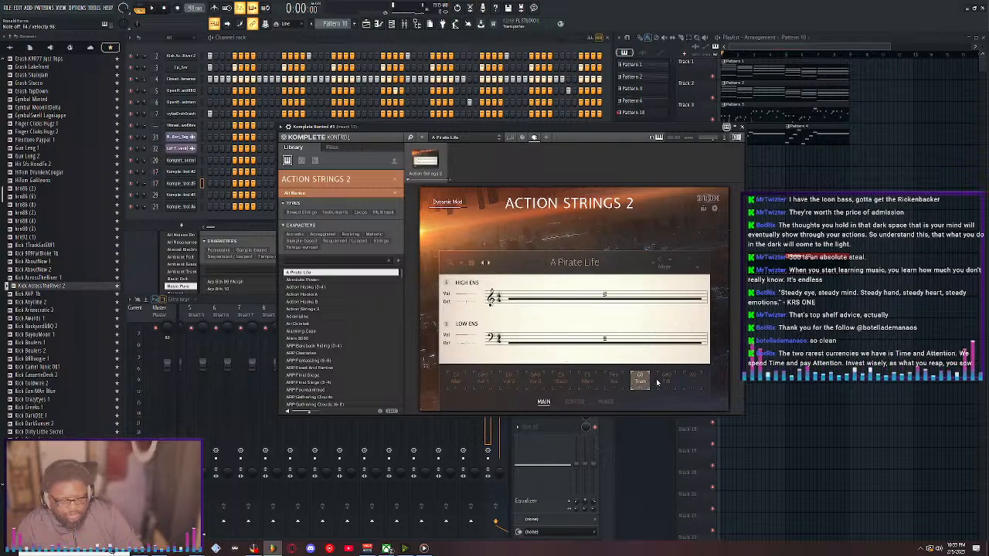
Audition the Sus, Trem and Trill phrase slots of the A Pirate Life preset
click(614, 382)
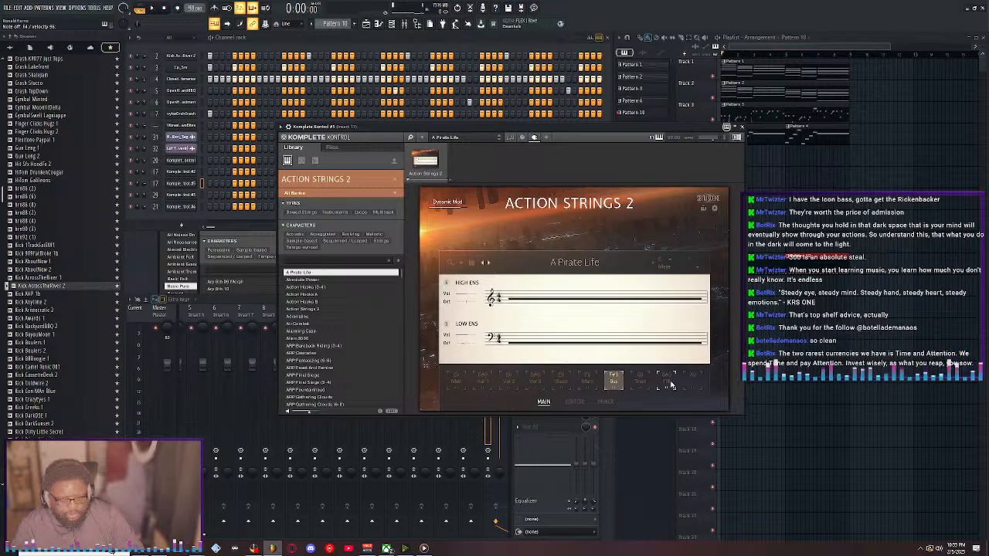
click(667, 380)
click(639, 381)
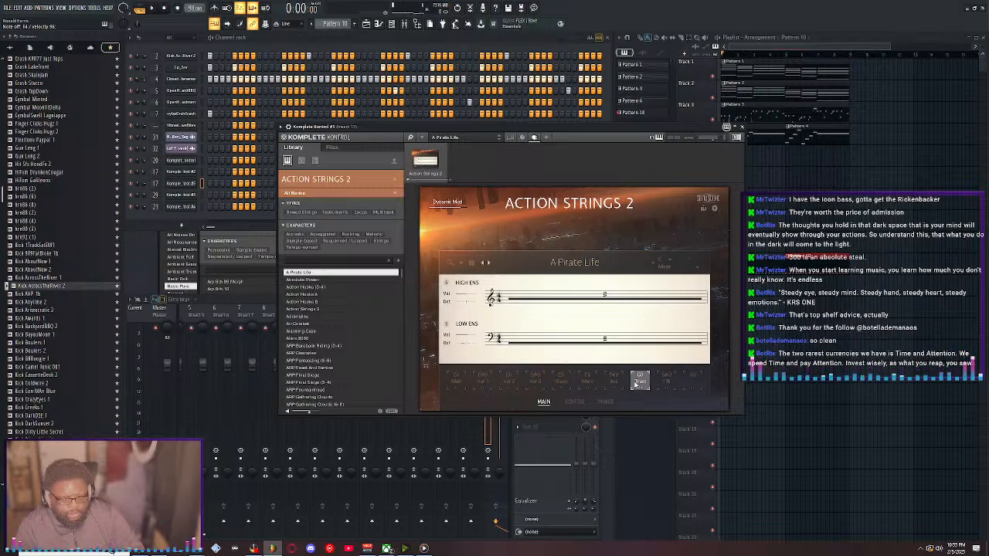
click(666, 381)
click(691, 382)
click(618, 386)
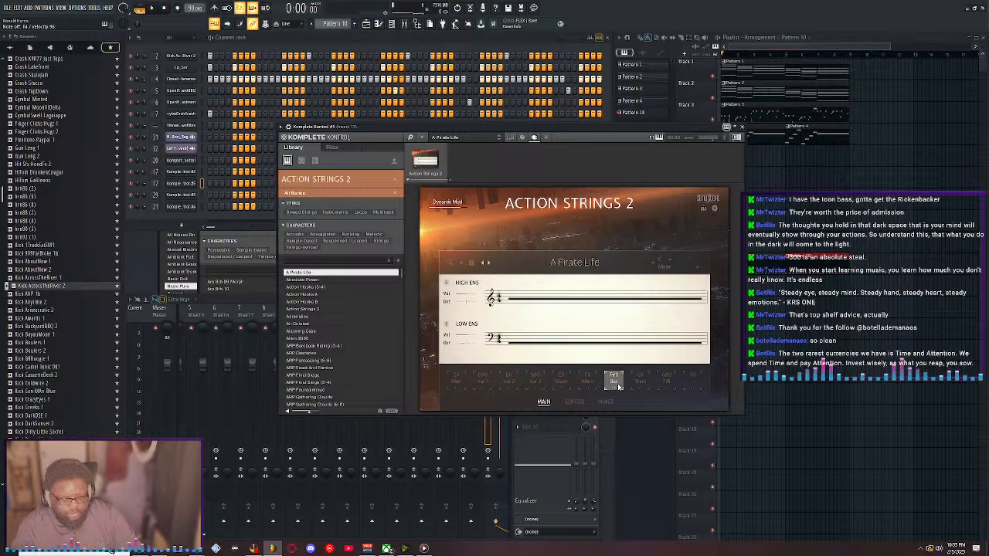
click(668, 381)
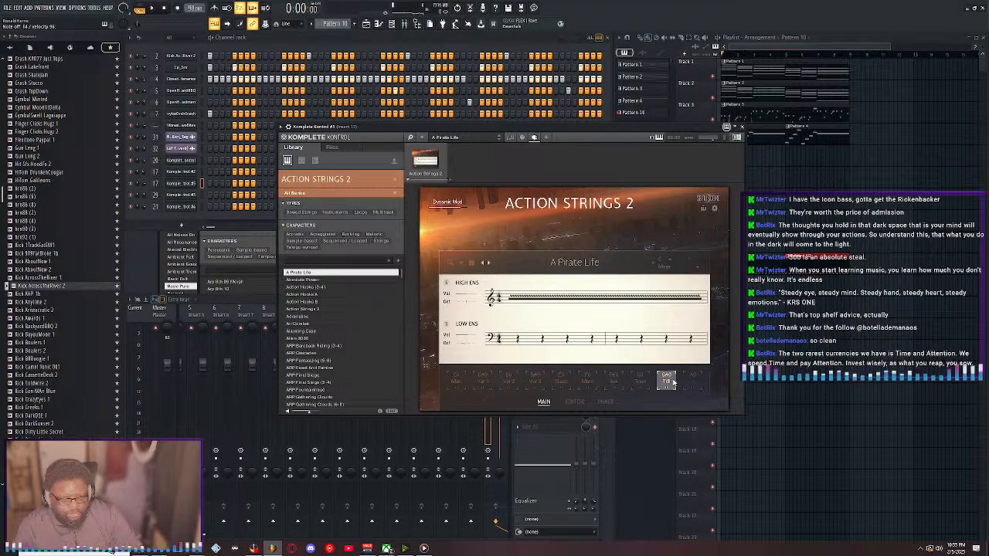
Select the G0 Trem phrase slot and clear its Low Ens phrase
click(630, 381)
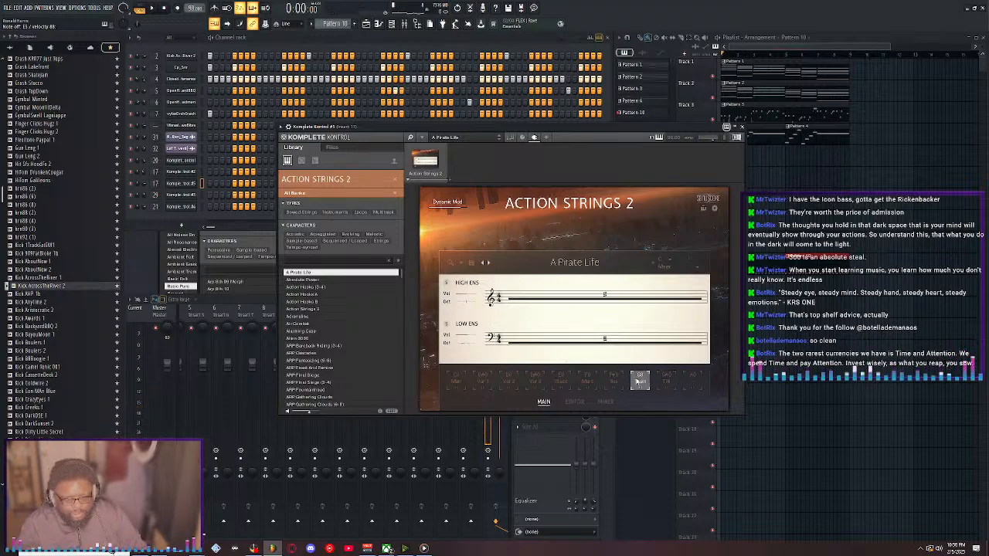
click(497, 325)
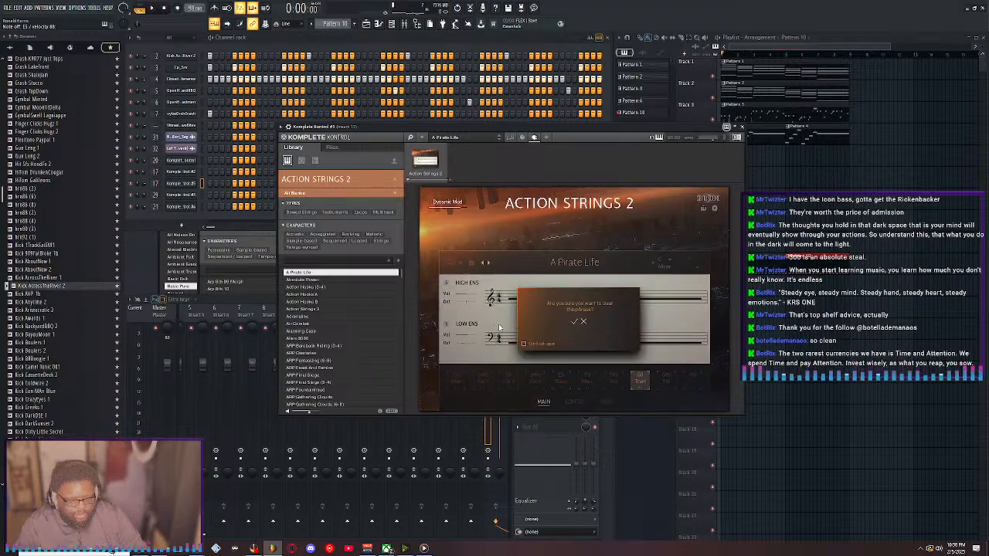
click(574, 323)
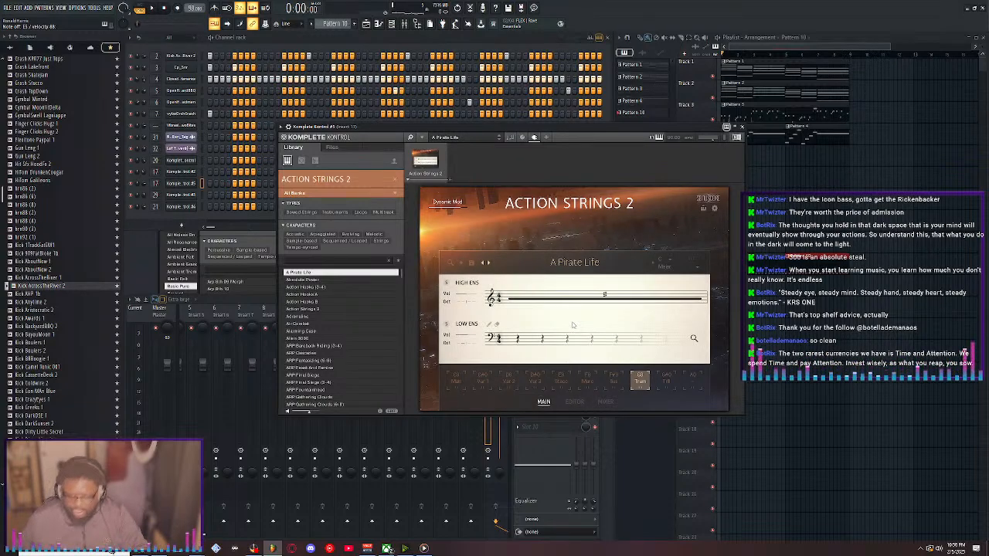
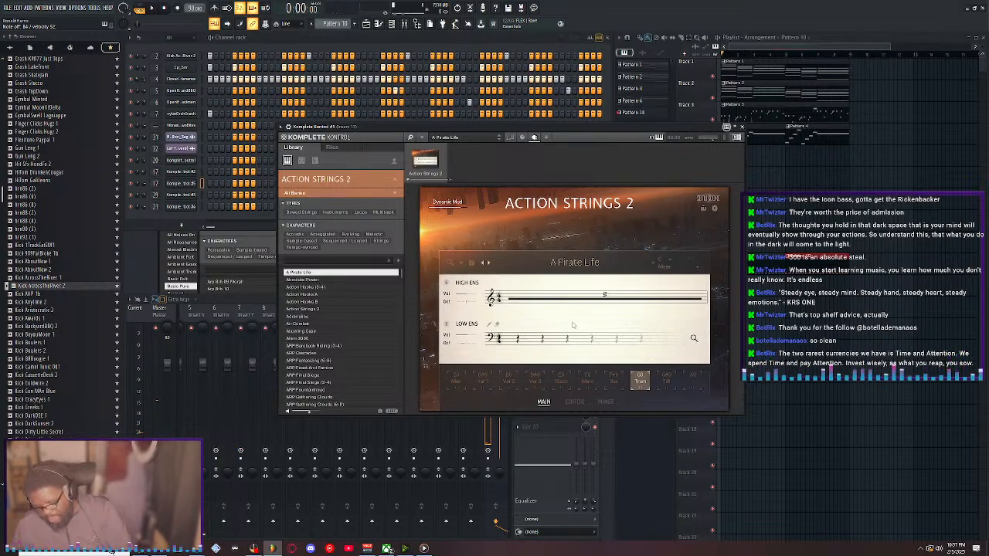
With the song playing, preview High Staccato, High Staccatissimo and High Marcato, then apply High Sustain as the slot's High Ens phrase
key(space)
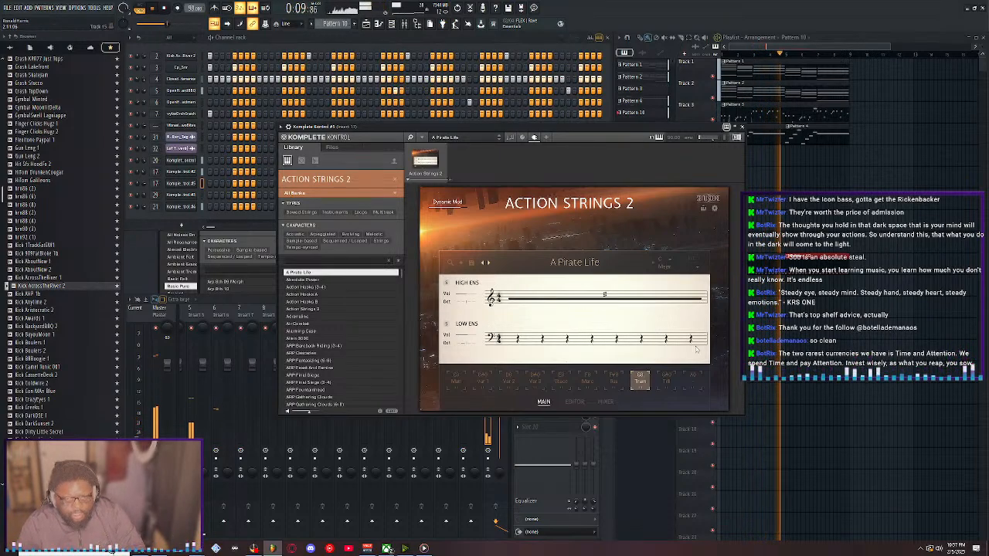
click(605, 299)
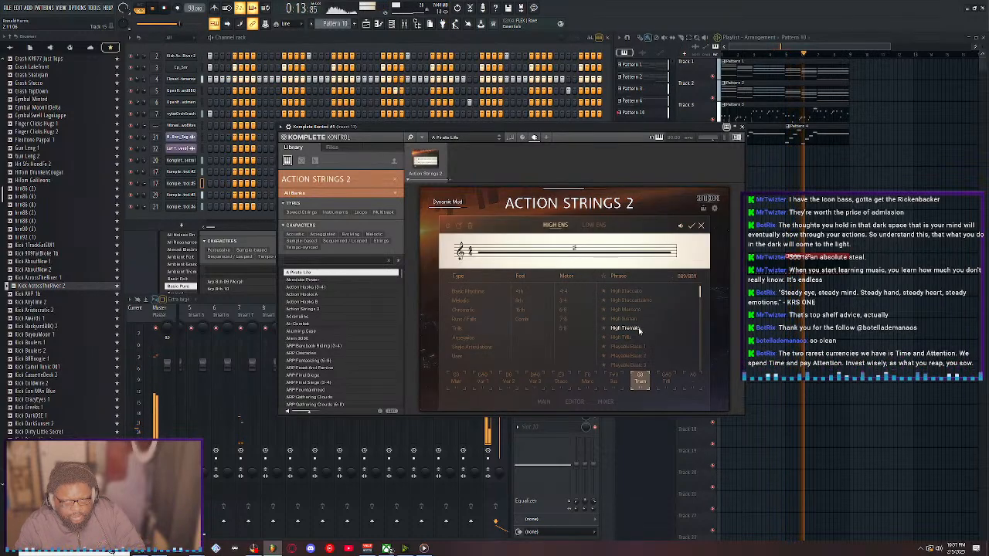
click(641, 292)
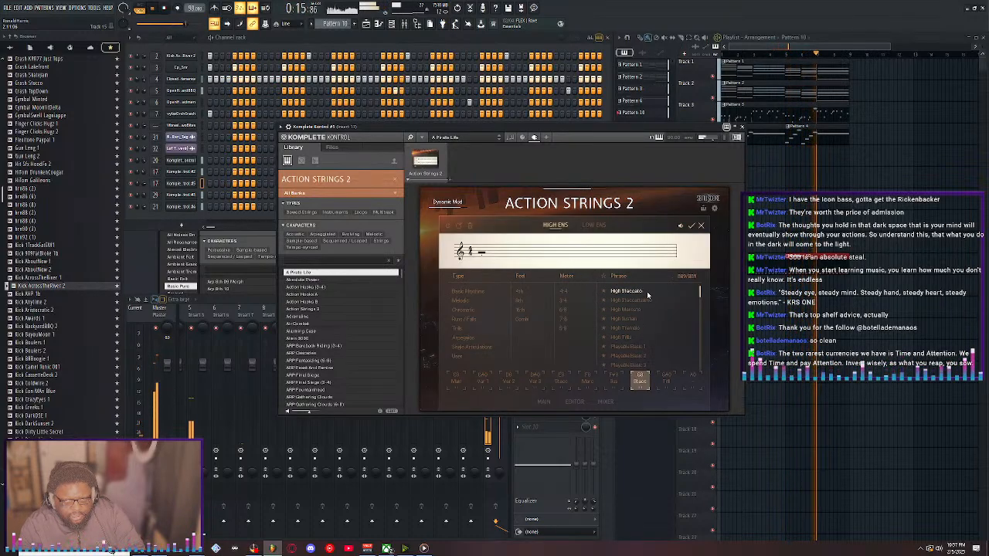
click(659, 301)
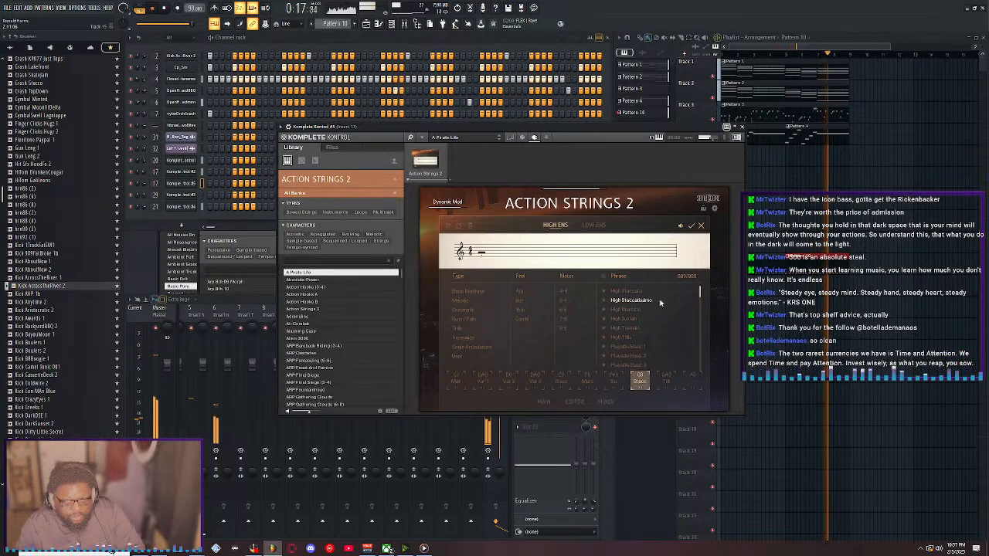
click(646, 310)
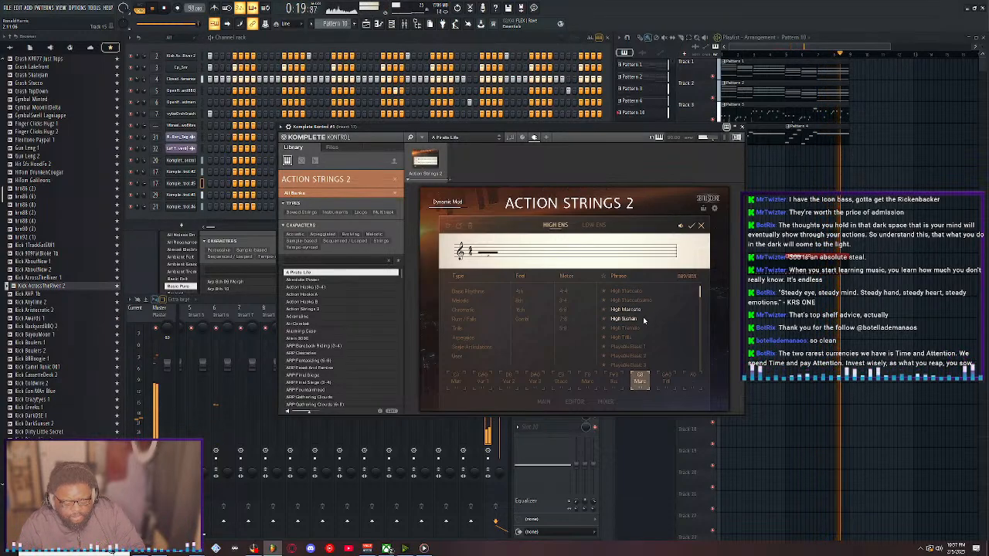
click(644, 319)
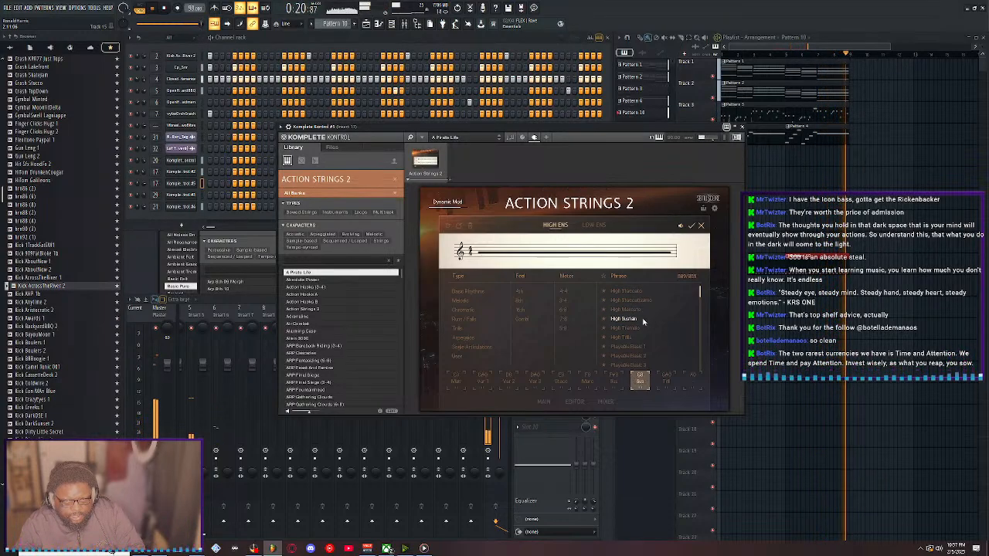
click(694, 228)
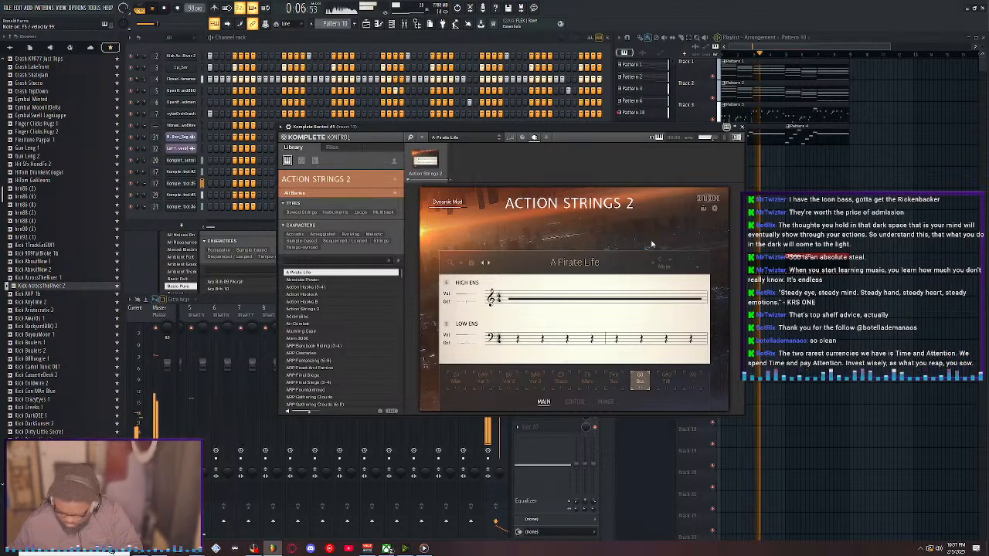
Rehearse the Komplete Kontrol #5 string part with and without song playback, and stop the transport
click(205, 177)
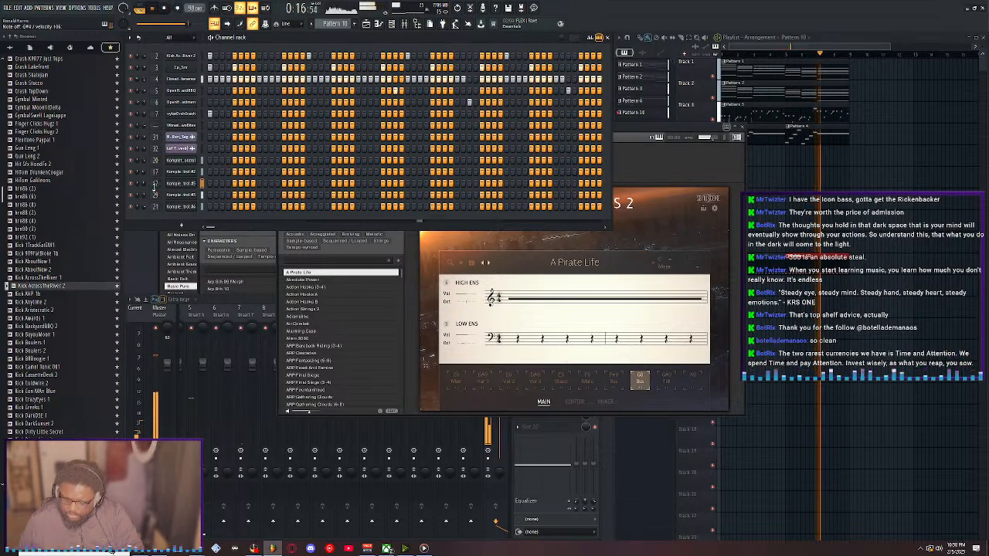
key(space)
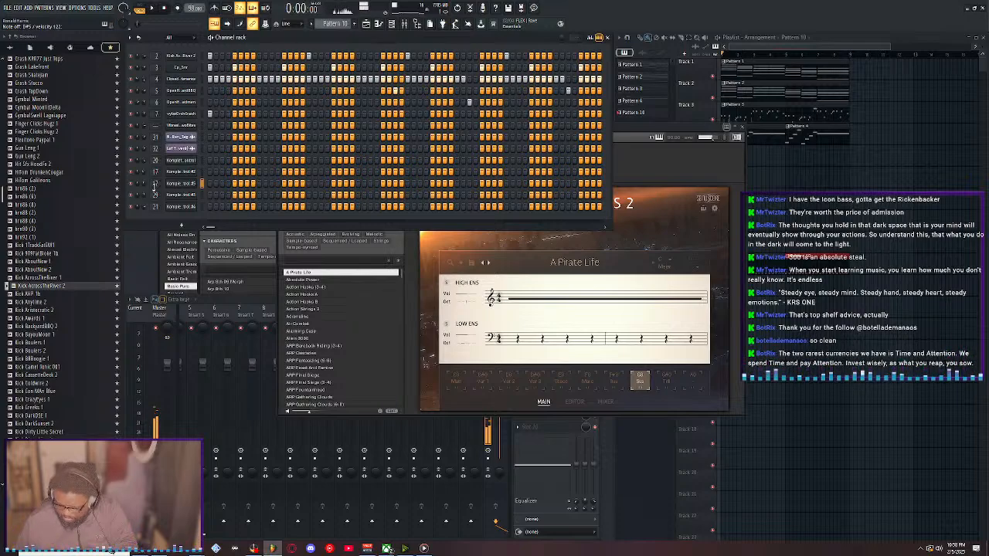
key(space)
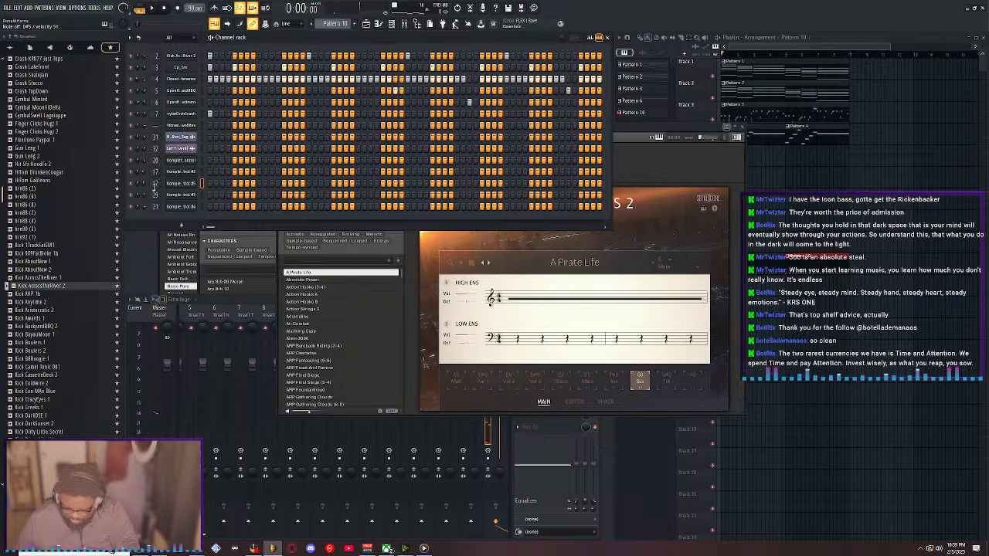
key(space)
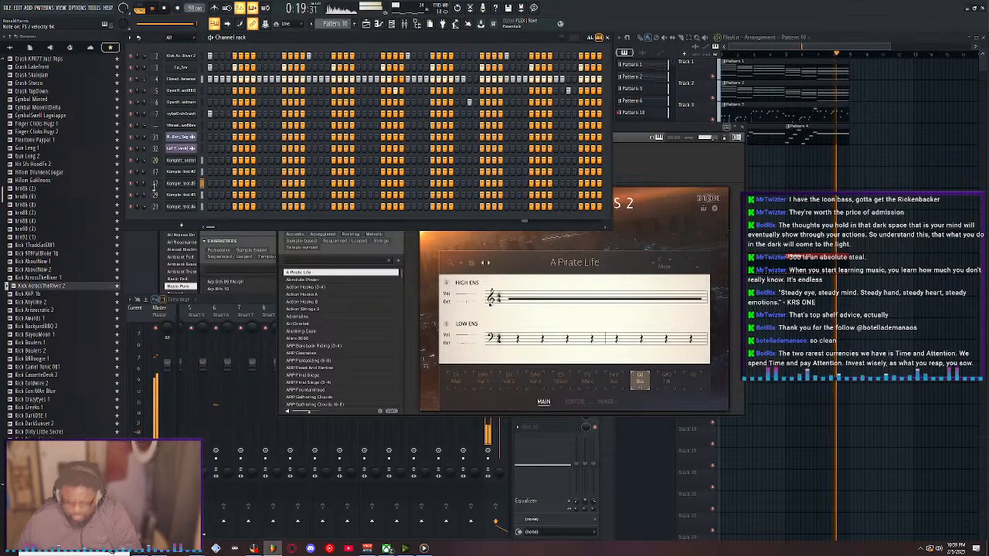
key(space)
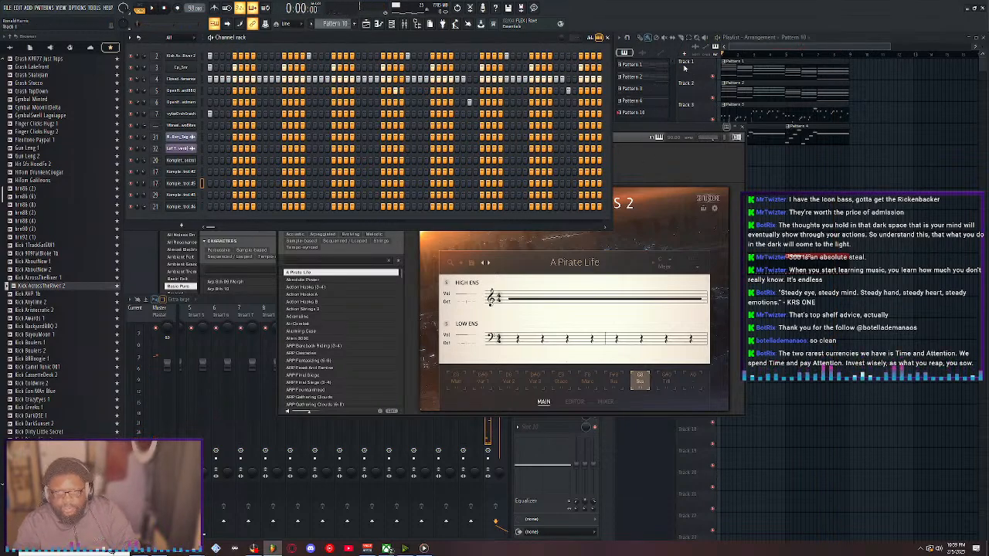
Switch to the empty Pattern 5 and place its clip at the start of playlist Track 6
scroll(331, 24, up, 9)
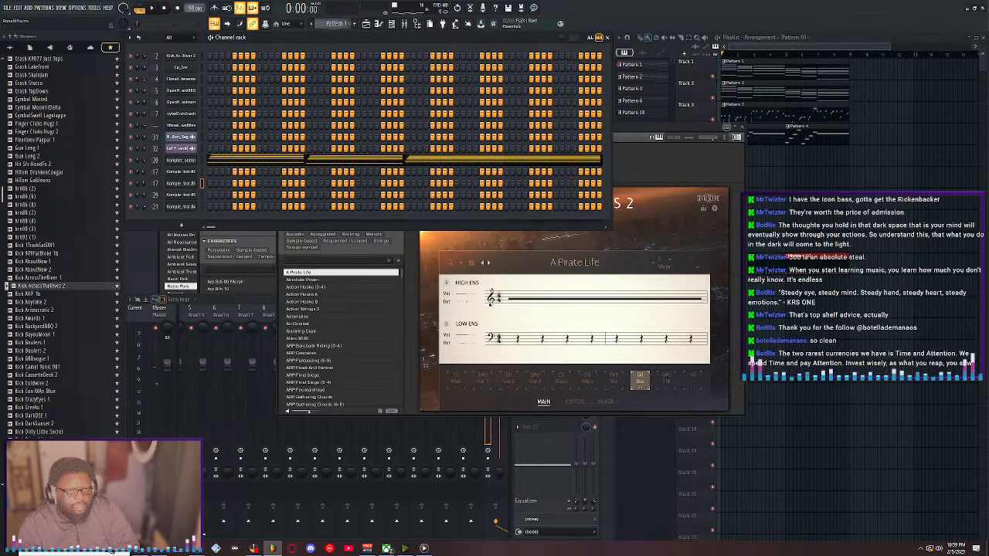
scroll(333, 24, down, 4)
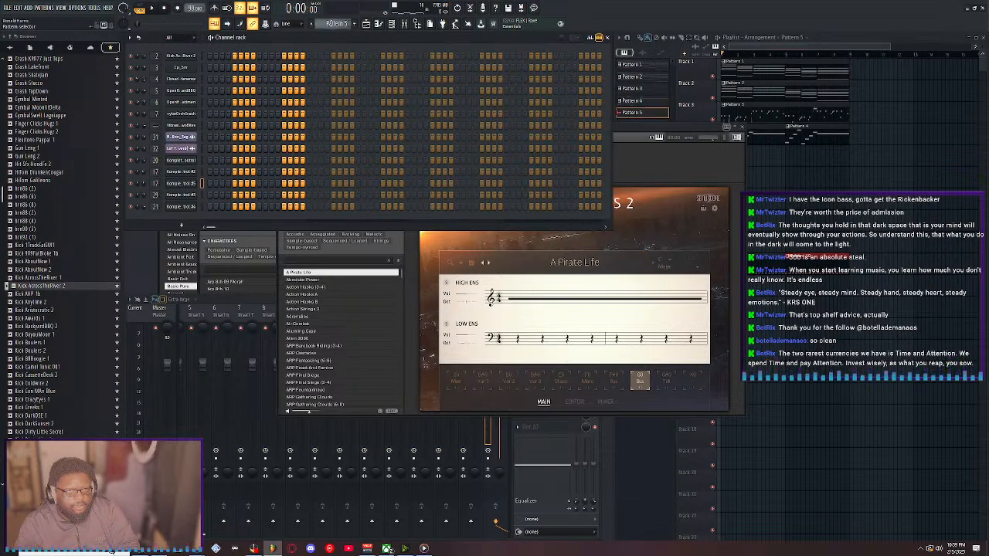
click(785, 148)
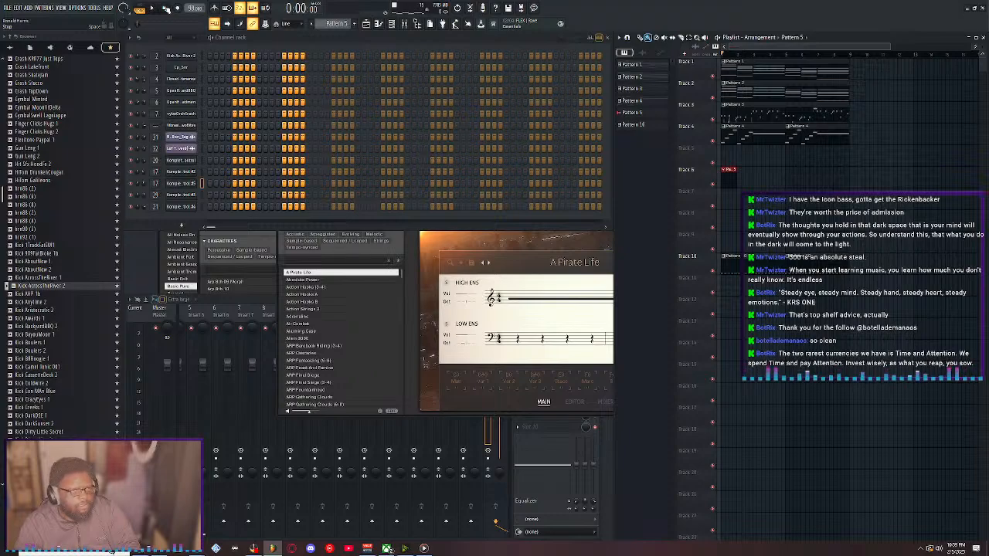
Record the Komplete Kontrol #5 string performance into Pattern 5 as notes and automation, stopping at the end of the arrangement
click(178, 8)
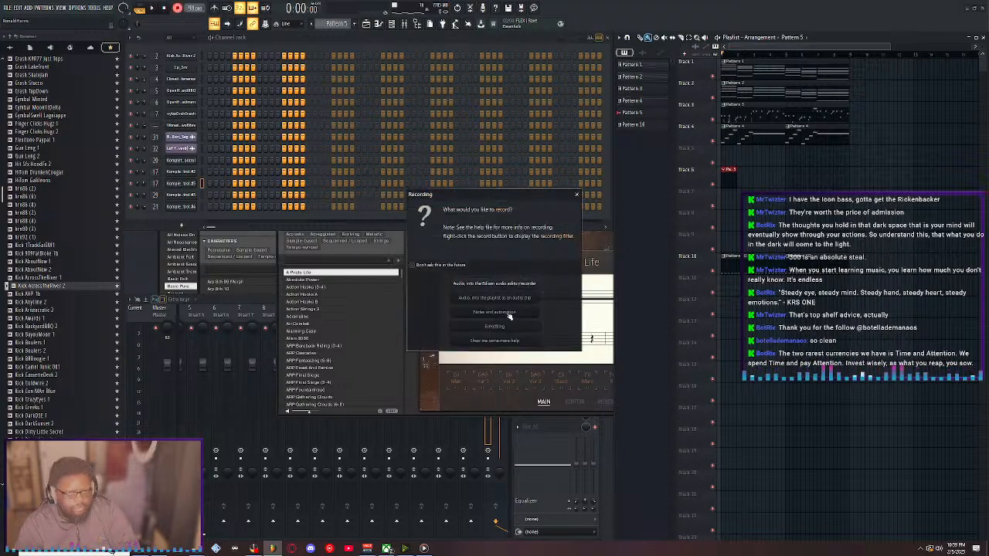
click(501, 313)
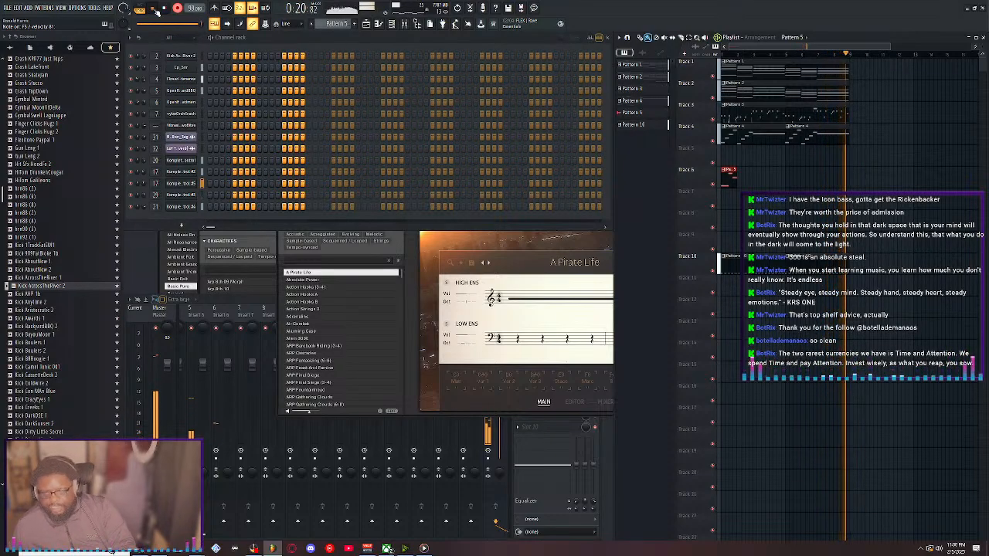
click(157, 11)
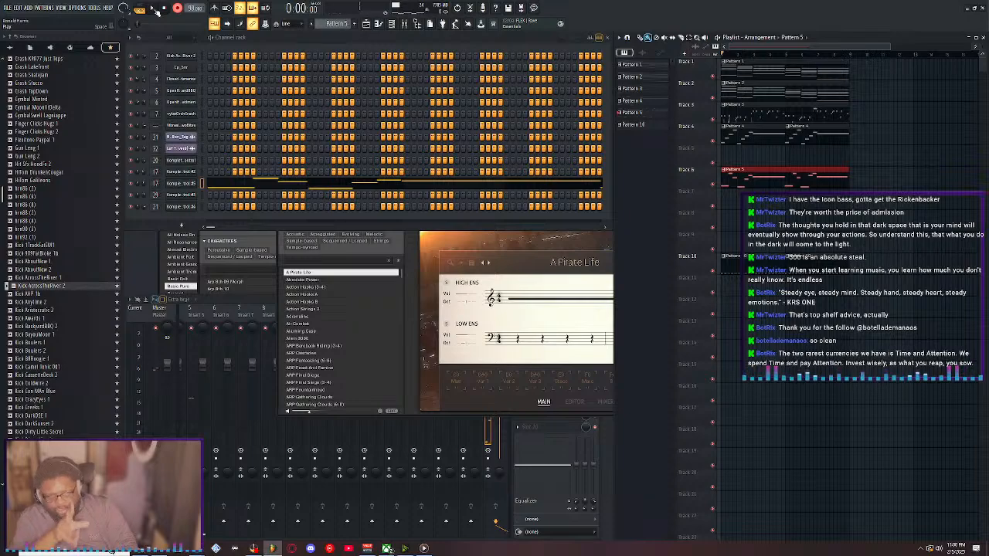
Quantize all the recorded string notes in Pattern 5's piano roll and turn off recording
double_click(750, 175)
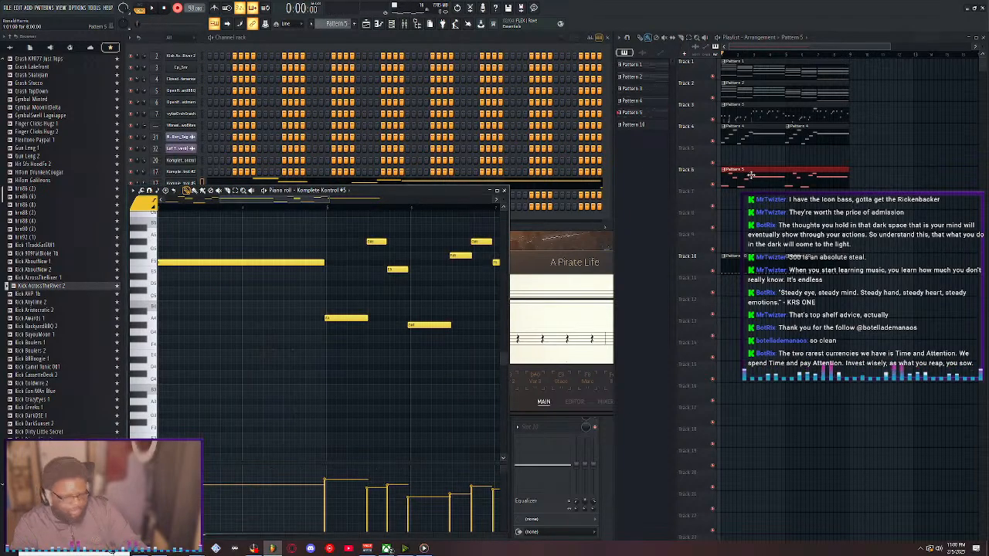
key(ctrl+a)
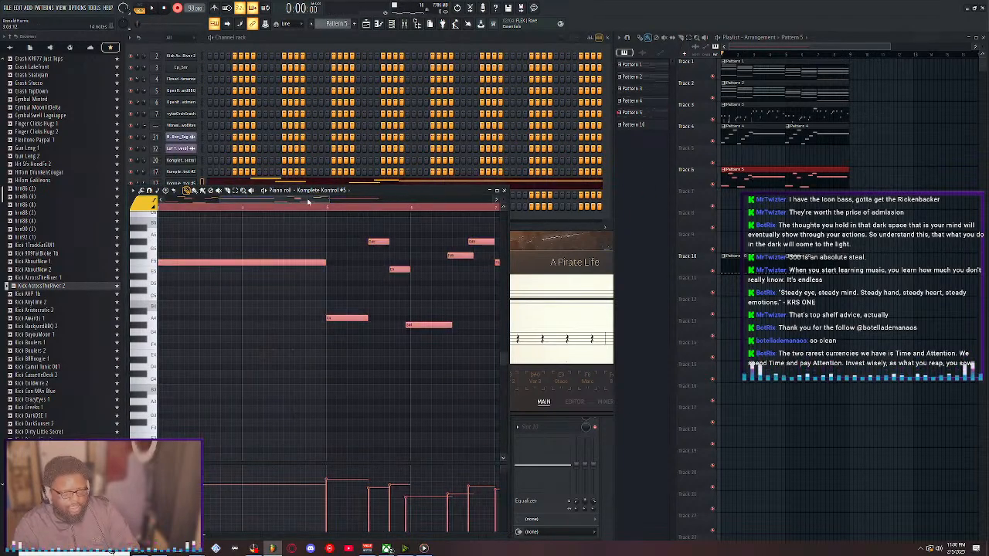
drag(308, 202, 107, 211)
click(178, 8)
Align the starts of the short string notes in the opening bars and play back Pattern 5 with the song
key(space)
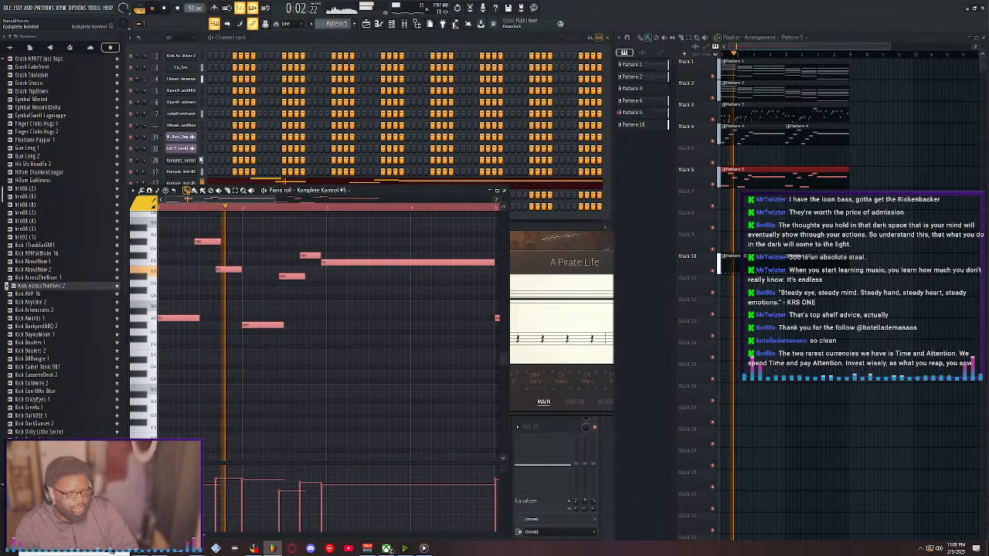
key(space)
click(197, 242)
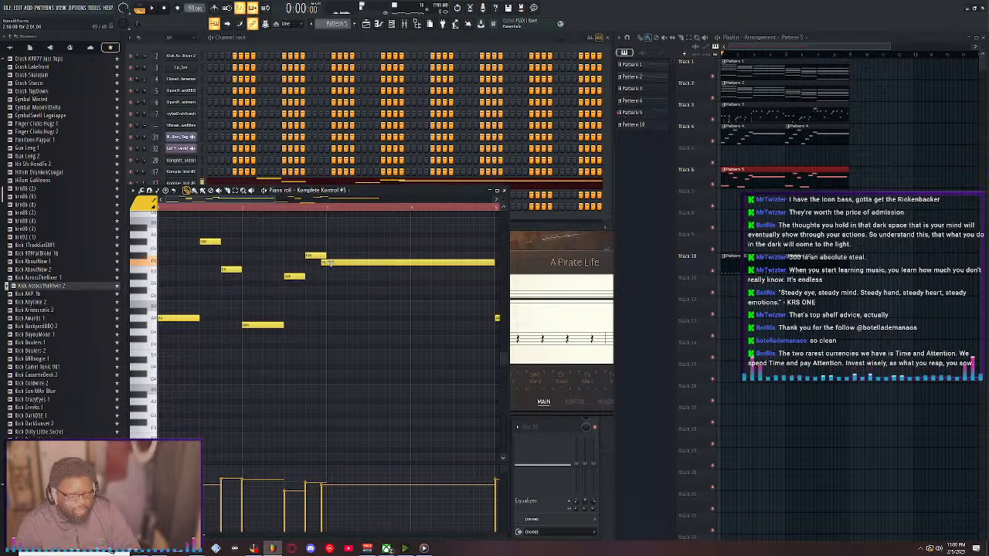
drag(268, 201, 326, 201)
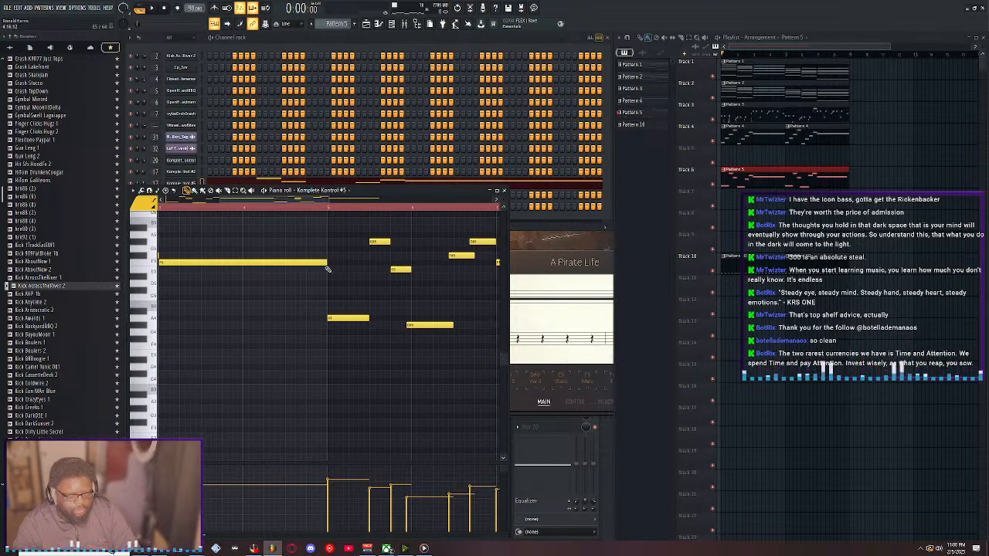
key(space)
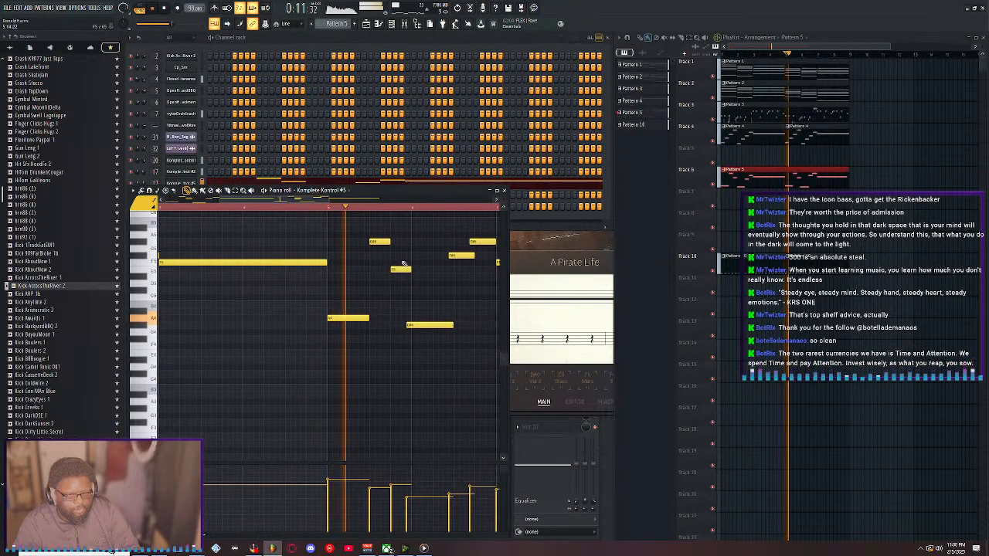
Align the string notes in the second half of Pattern 5, trim their overlaps, and extend the final note to the pattern's end
drag(419, 326, 425, 325)
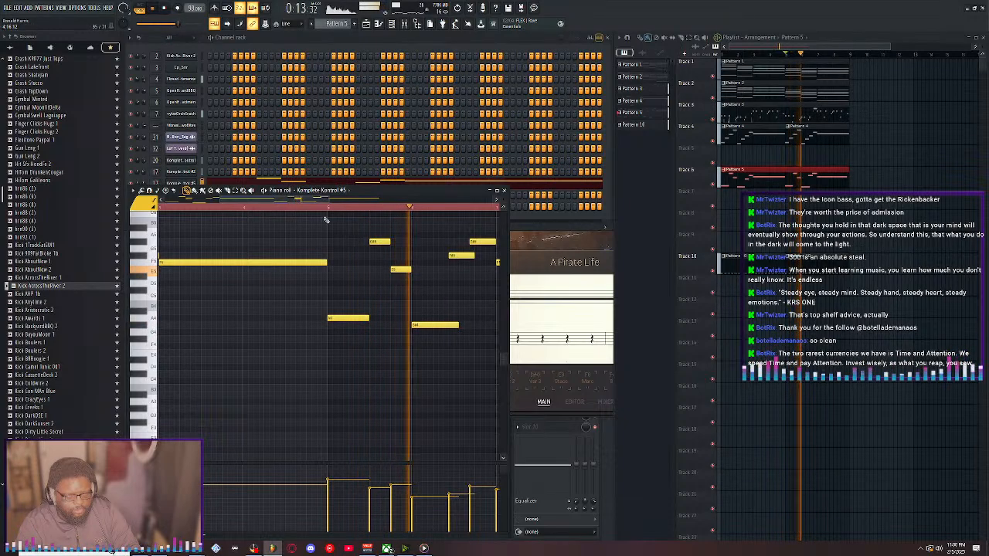
drag(302, 201, 326, 201)
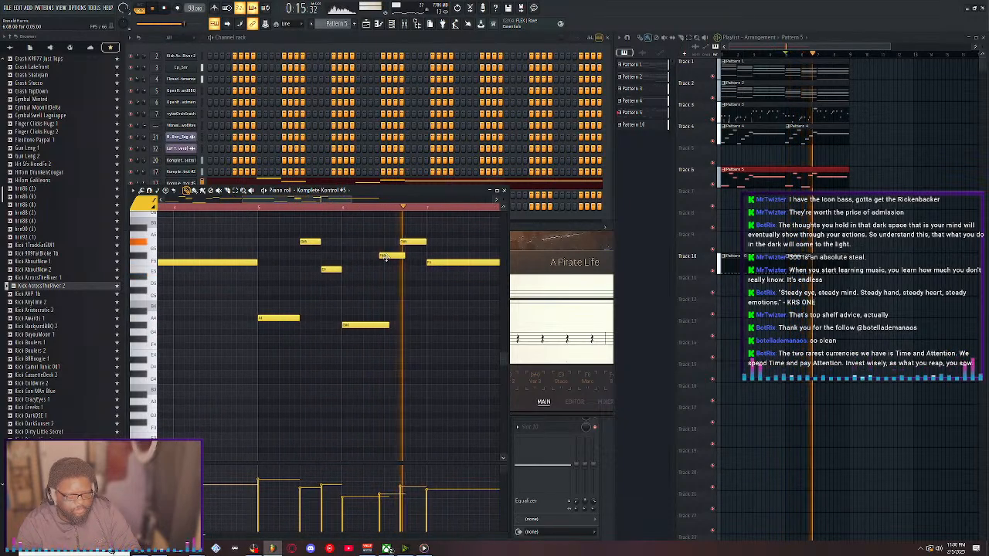
drag(392, 256, 396, 255)
drag(389, 325, 385, 326)
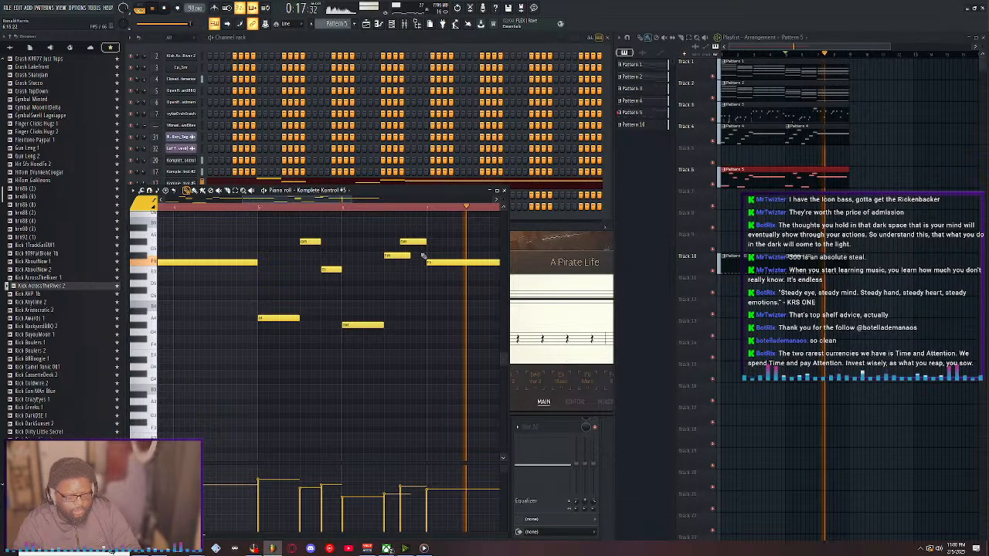
mouse_move(412, 241)
mouse_down()
mouse_move(425, 242)
mouse_move(405, 258)
mouse_up()
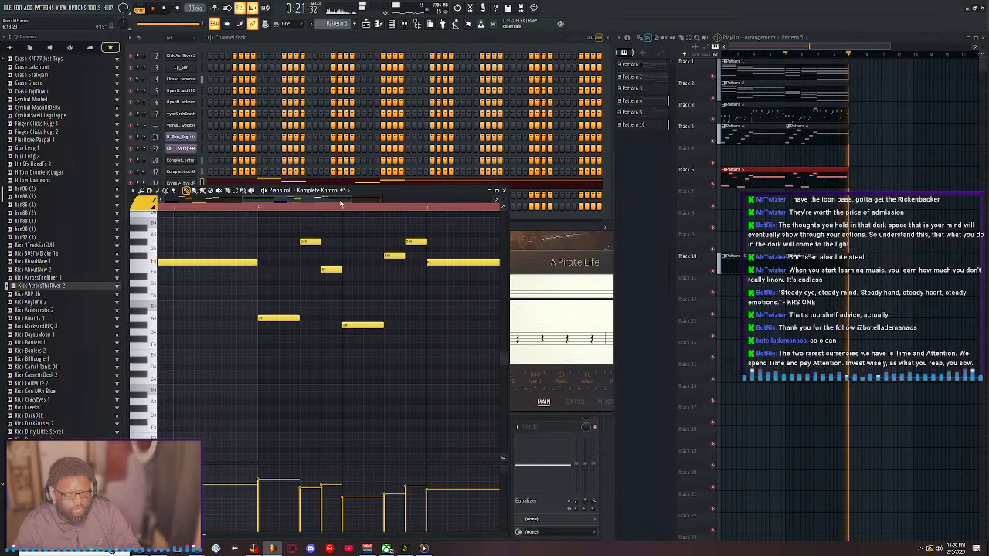
drag(338, 202, 384, 205)
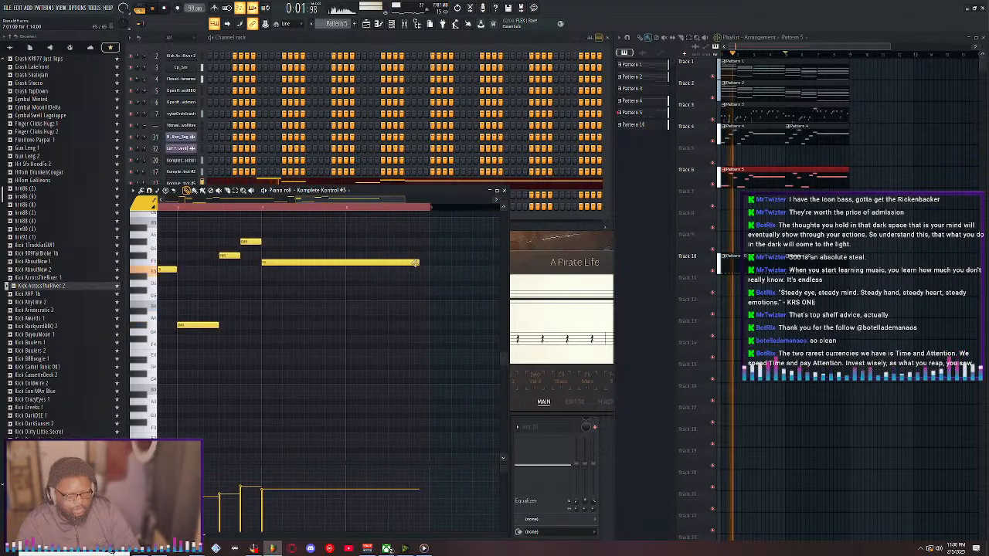
drag(417, 263, 429, 263)
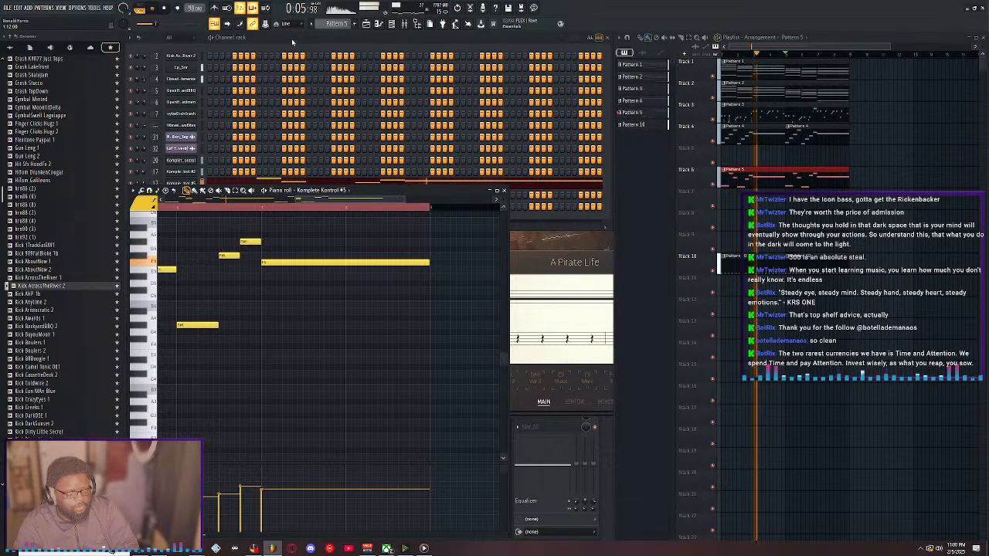
Adjust the Komplete Kontrol #5 channel's volume and compare the song with playlist Tracks 6 and 4 muted
click(186, 139)
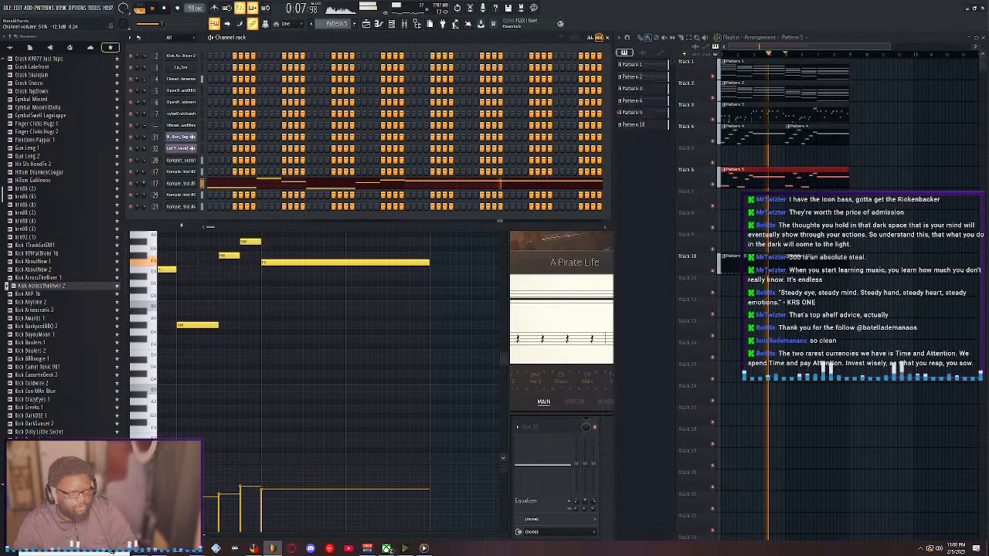
drag(144, 183, 143, 186)
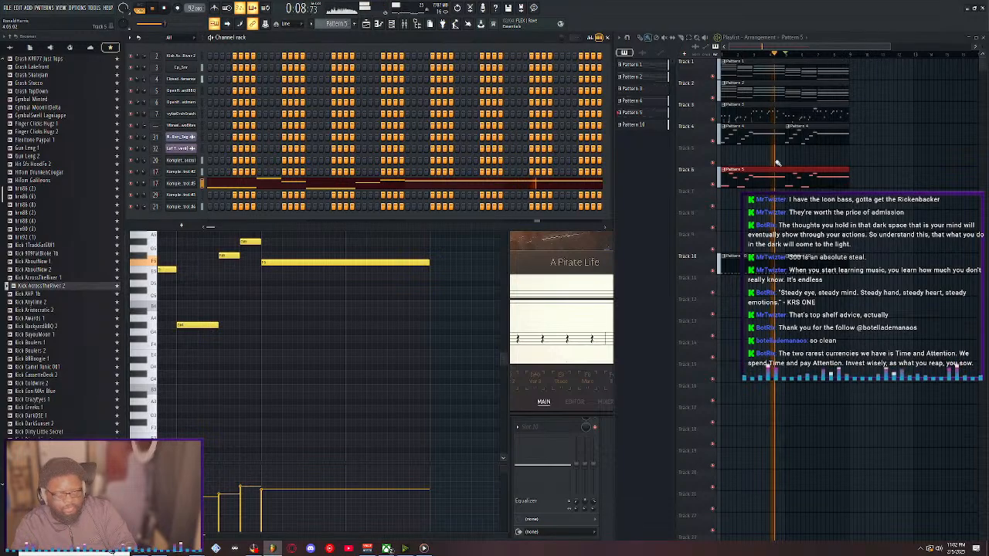
click(713, 185)
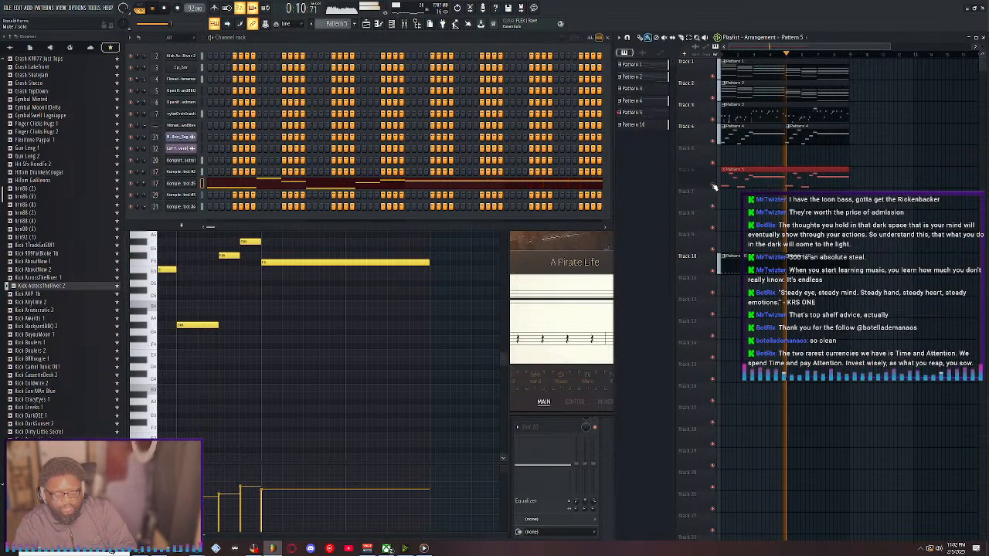
click(714, 143)
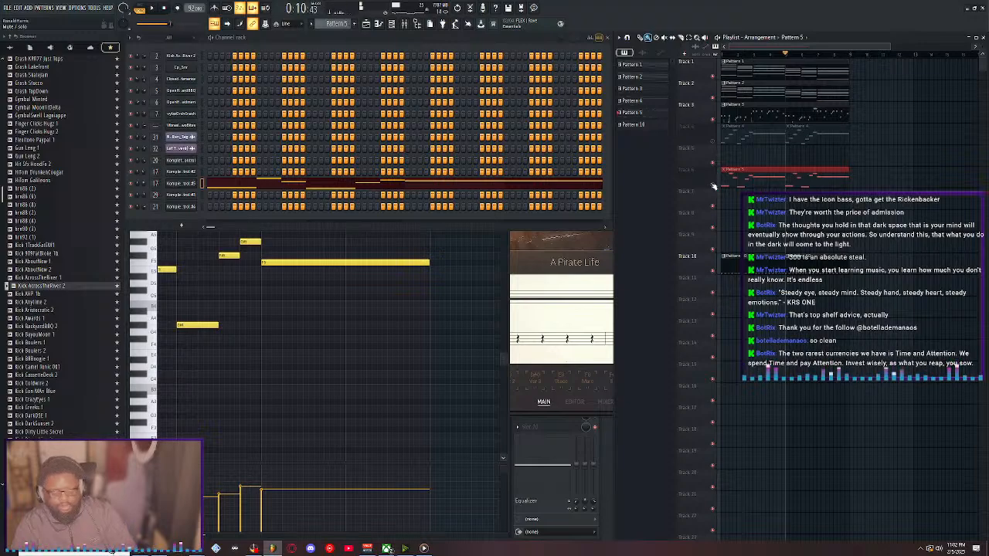
Duplicate all playlist clips into three consecutive sections, removing Pattern 4 from the second and Pattern 5 from the second and third
key(ctrl+a)
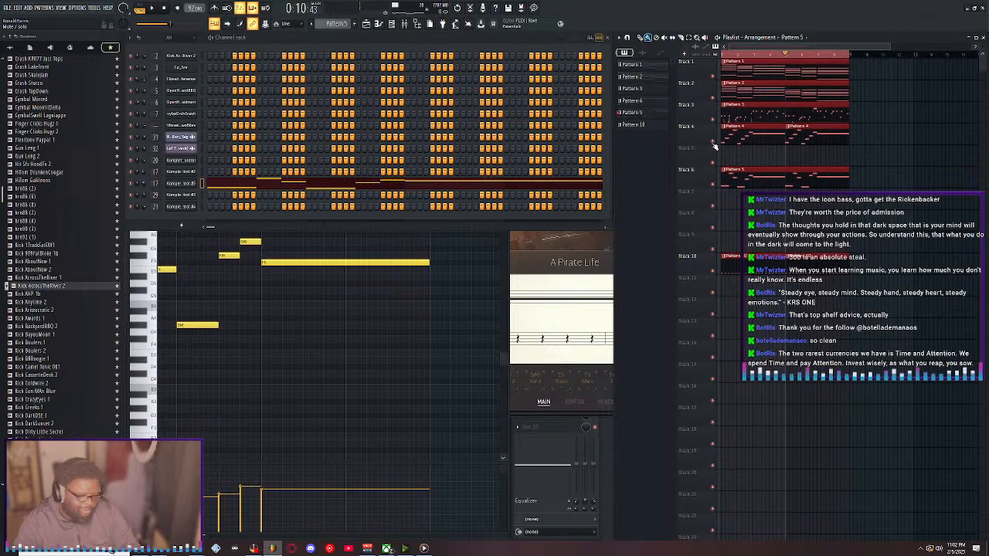
key(ctrl+b)
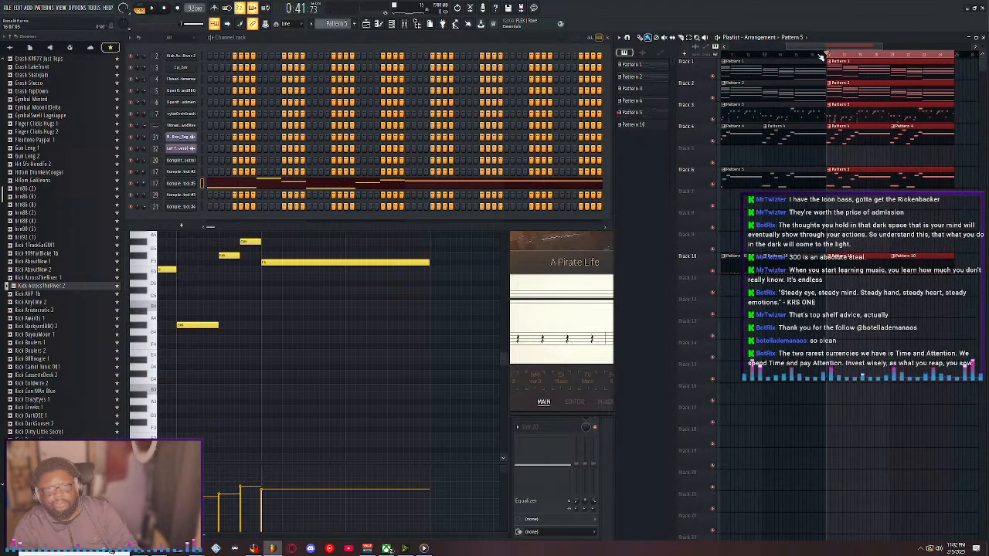
drag(826, 46, 769, 46)
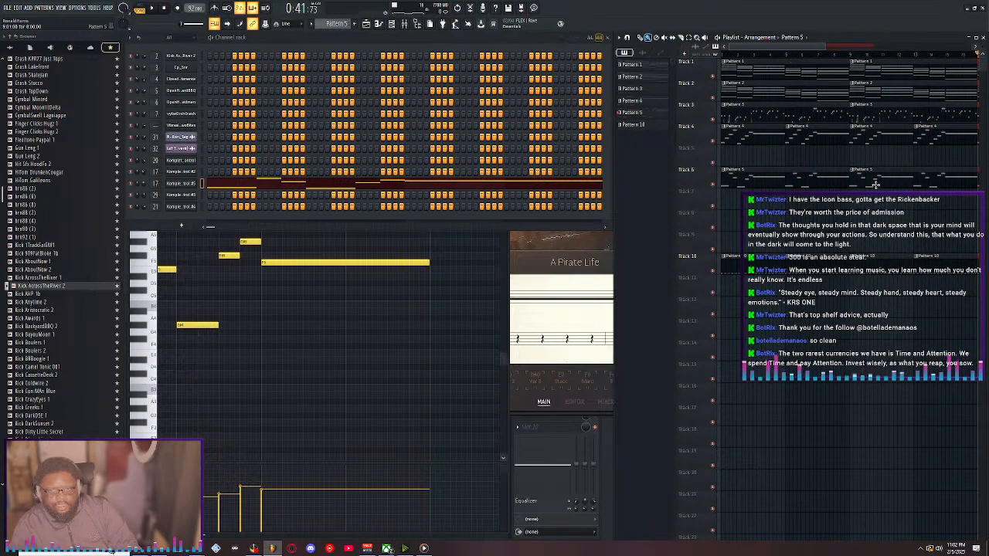
right_click(875, 184)
scroll(892, 55, down, 3)
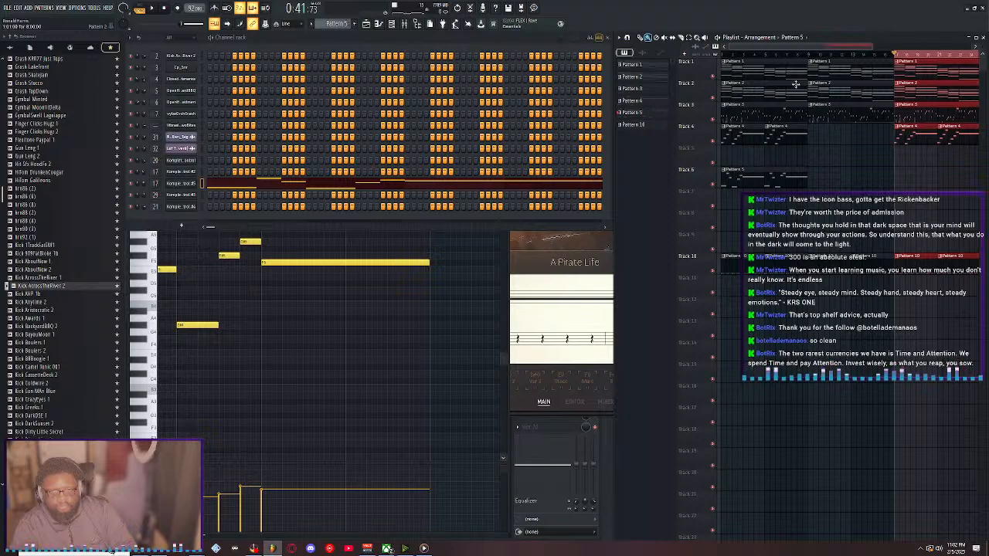
Play the extended arrangement from the start to check the changes between sections
key(space)
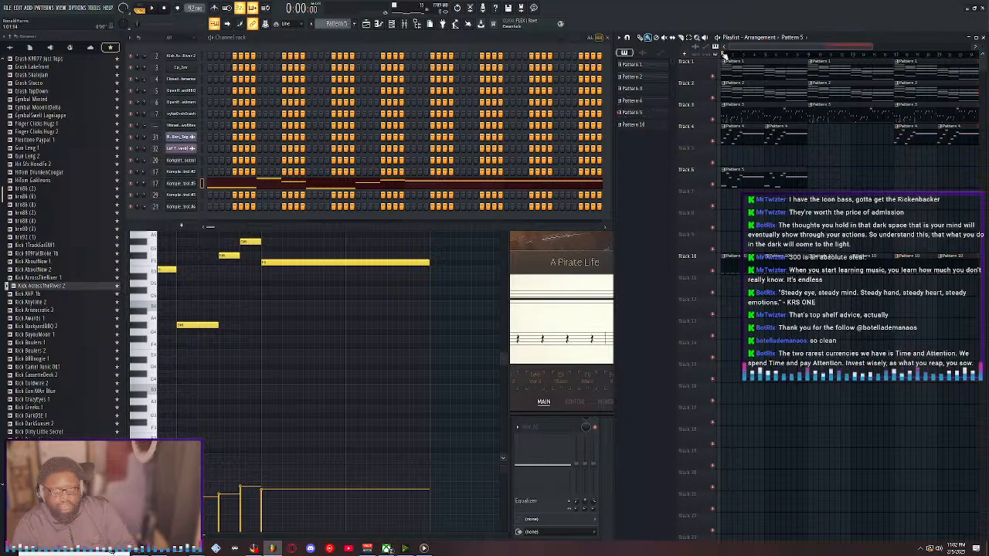
key(space)
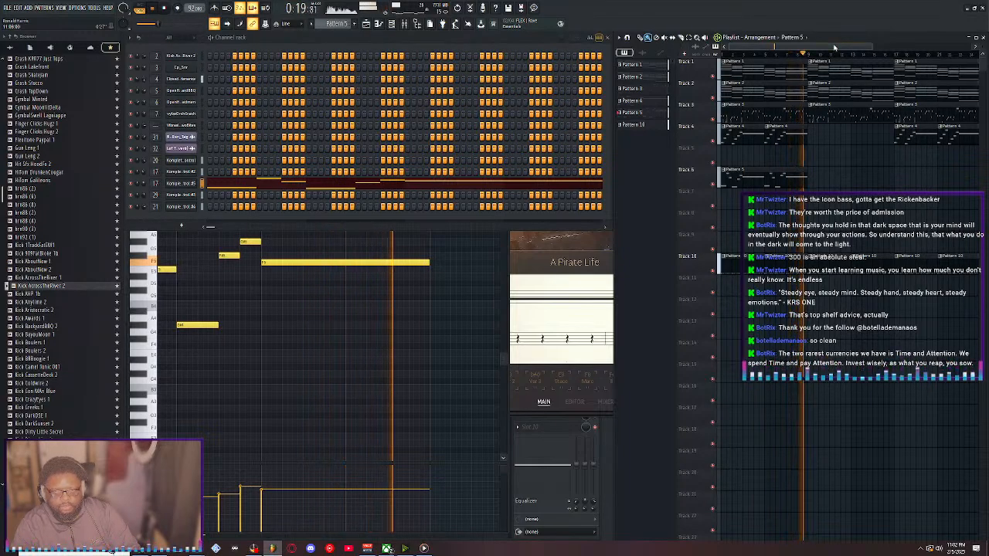
drag(838, 47, 846, 46)
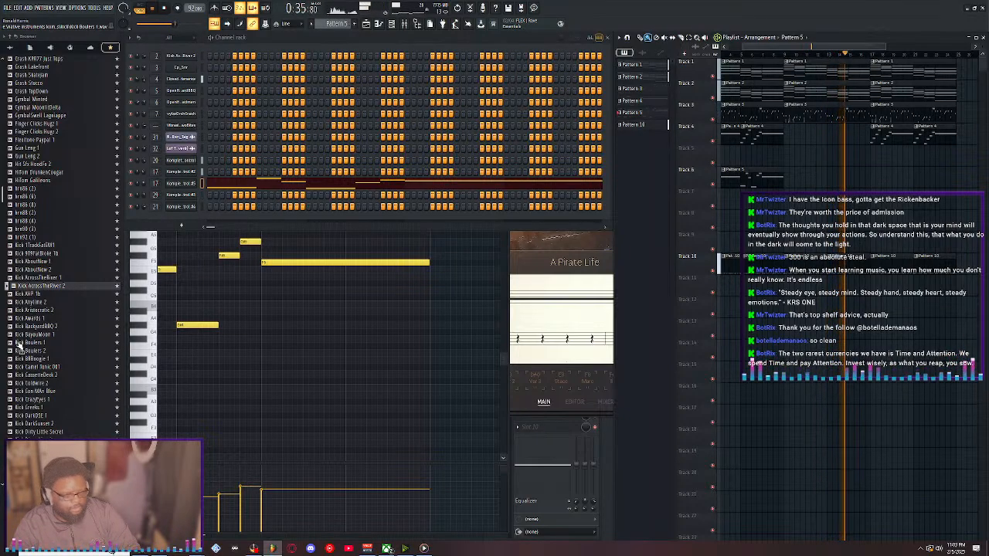
Browse the favourite samples and audition several SFX sounds against the playing song
scroll(39, 374, down, 15)
scroll(38, 375, down, 15)
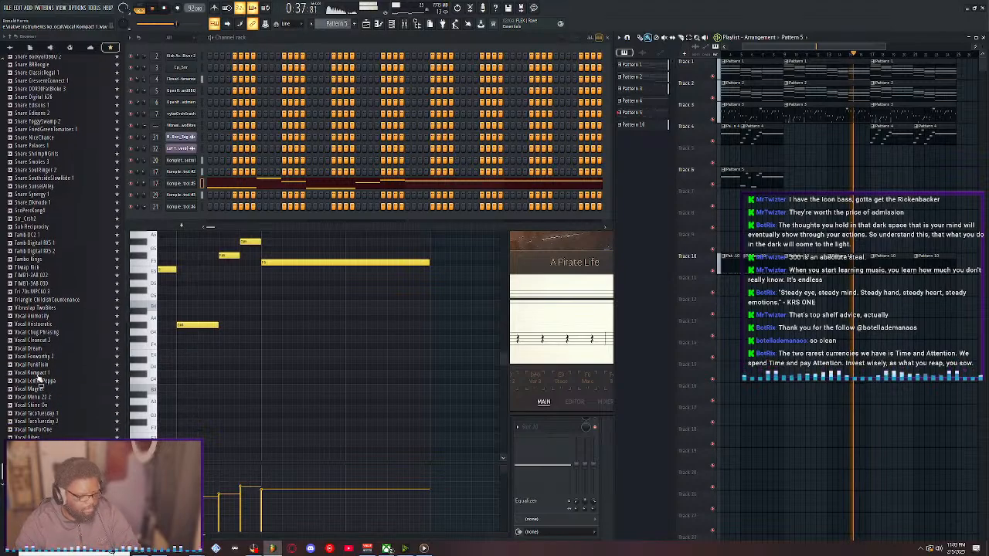
scroll(77, 359, up, 15)
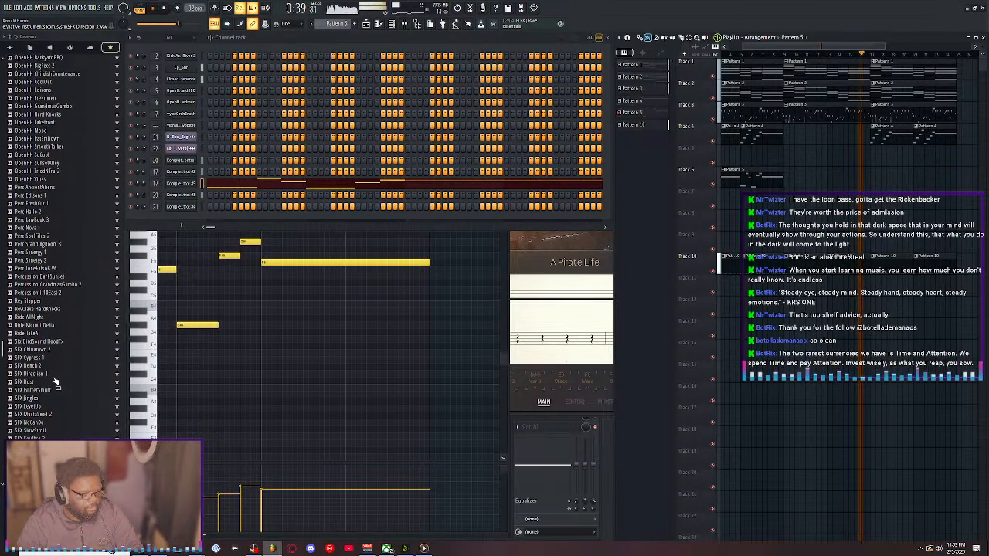
click(35, 379)
click(35, 411)
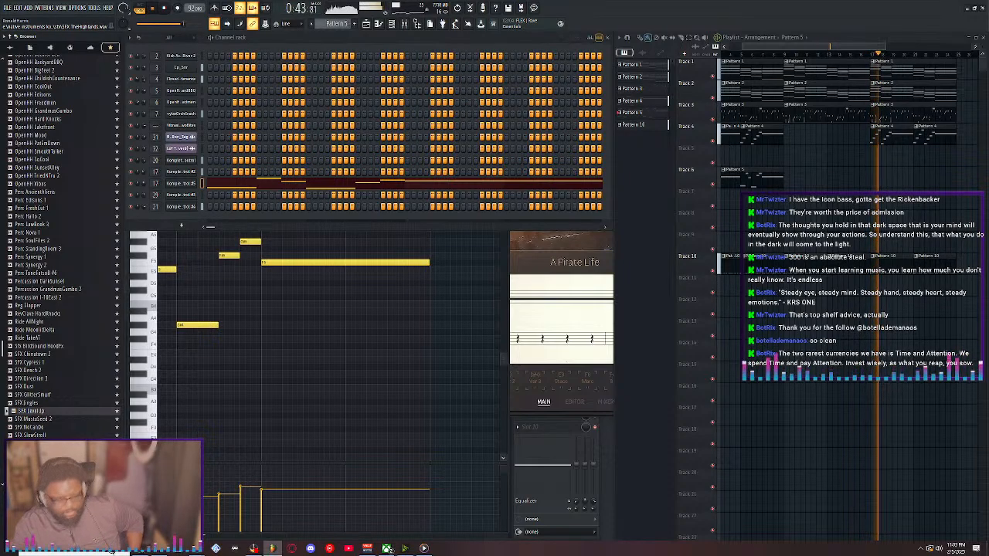
click(58, 428)
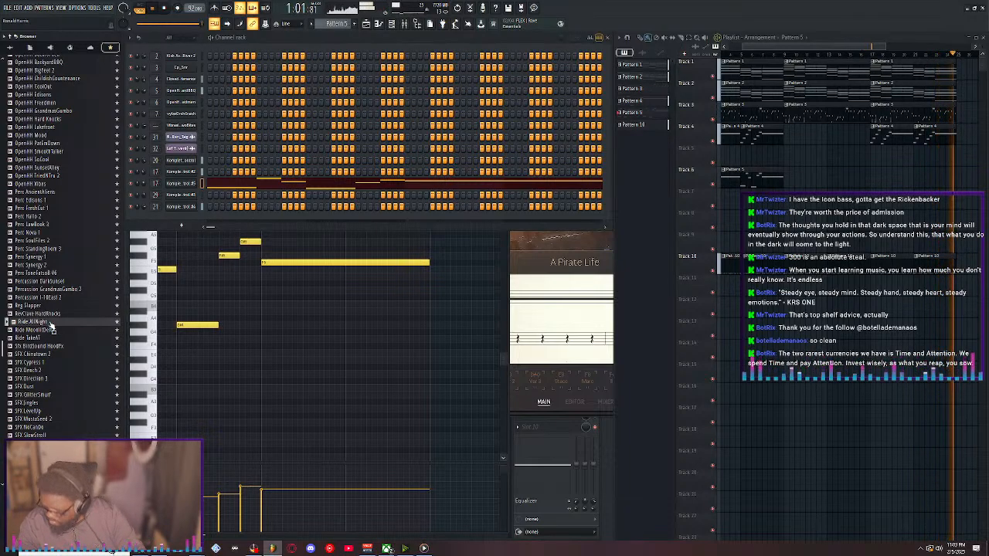
Add the Ride AllNight sample as a channel above the crash and switch to Pattern 10
drag(51, 327, 75, 309)
drag(207, 125, 186, 113)
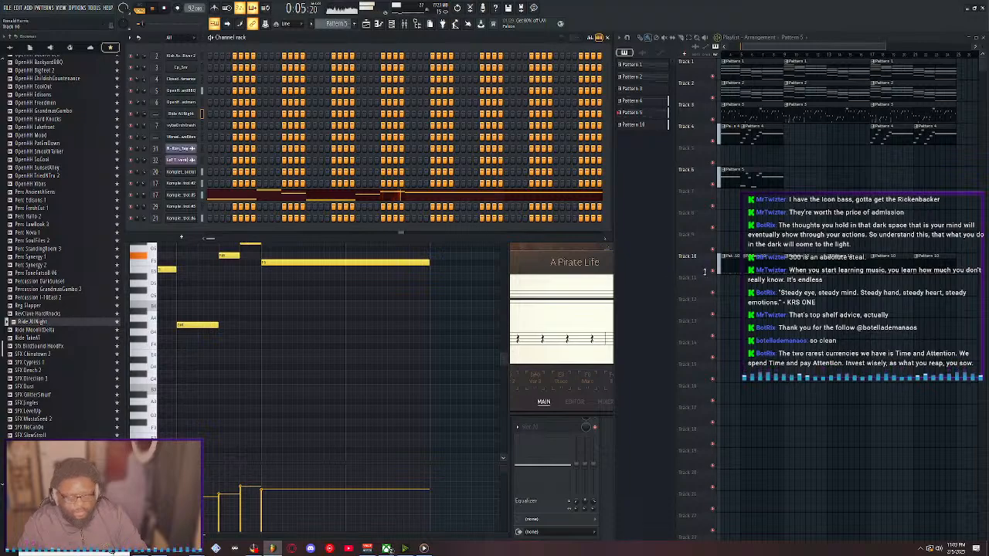
right_click(742, 260)
click(731, 265)
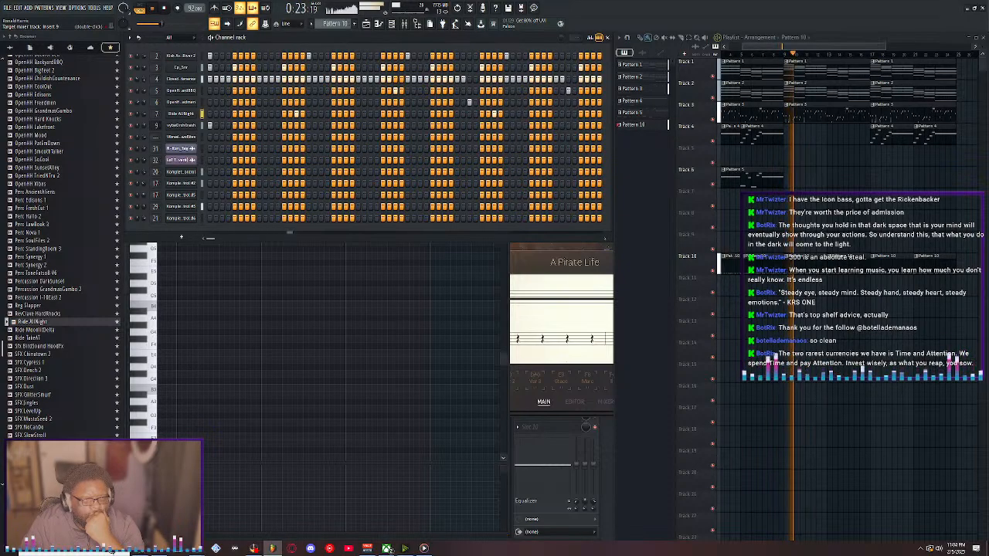
Show the mixer and balance the Ride AllNight channel's volume against the drums while the song plays
key(F9)
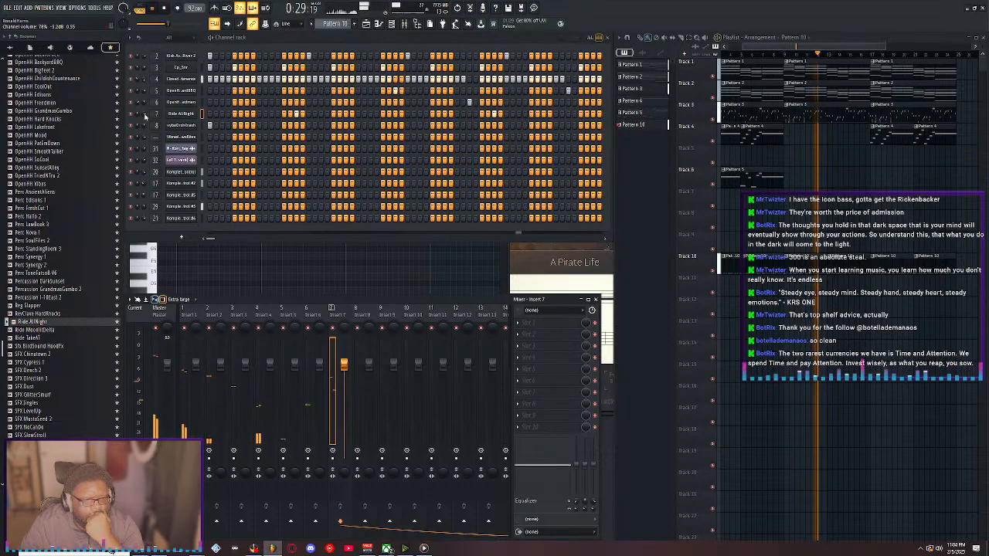
scroll(144, 115, down, 4)
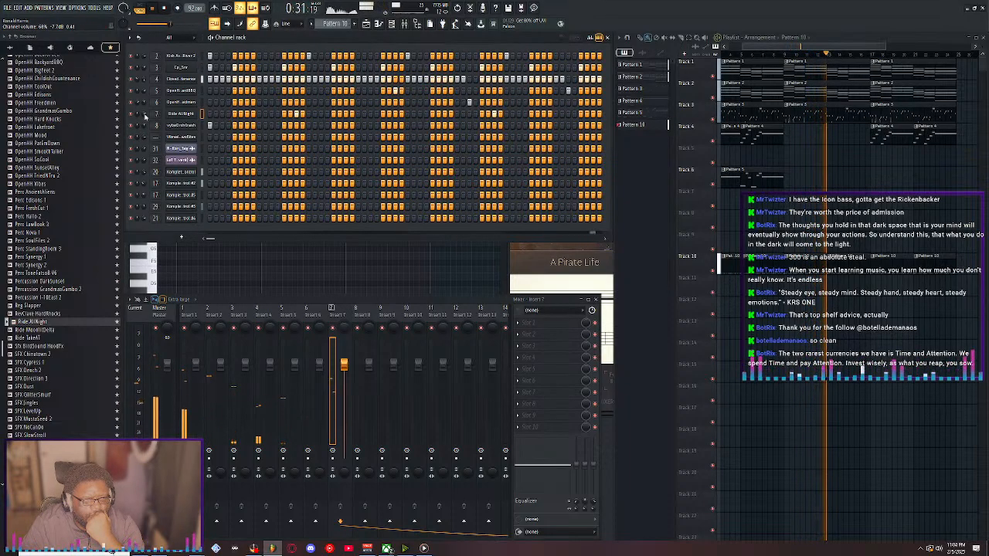
drag(138, 114, 139, 90)
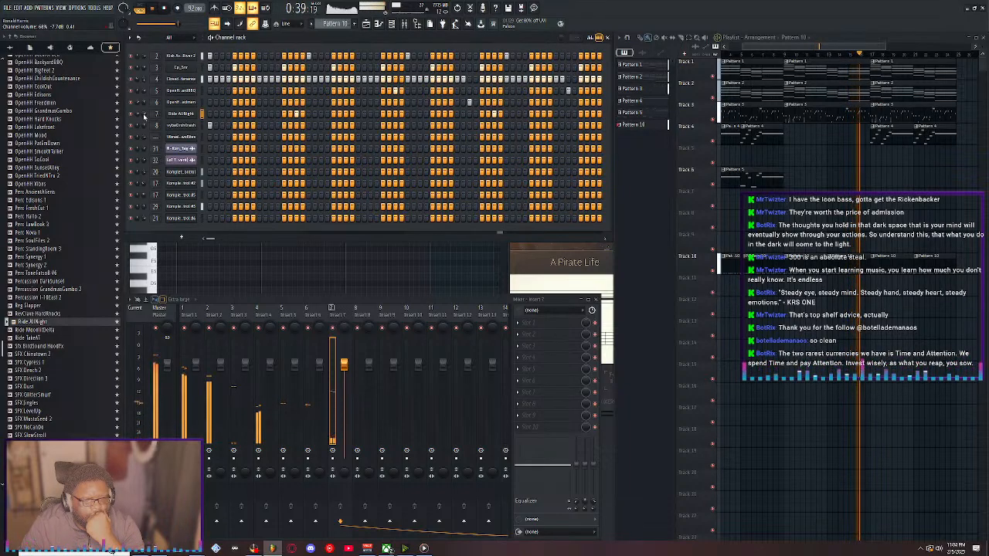
drag(144, 114, 144, 112)
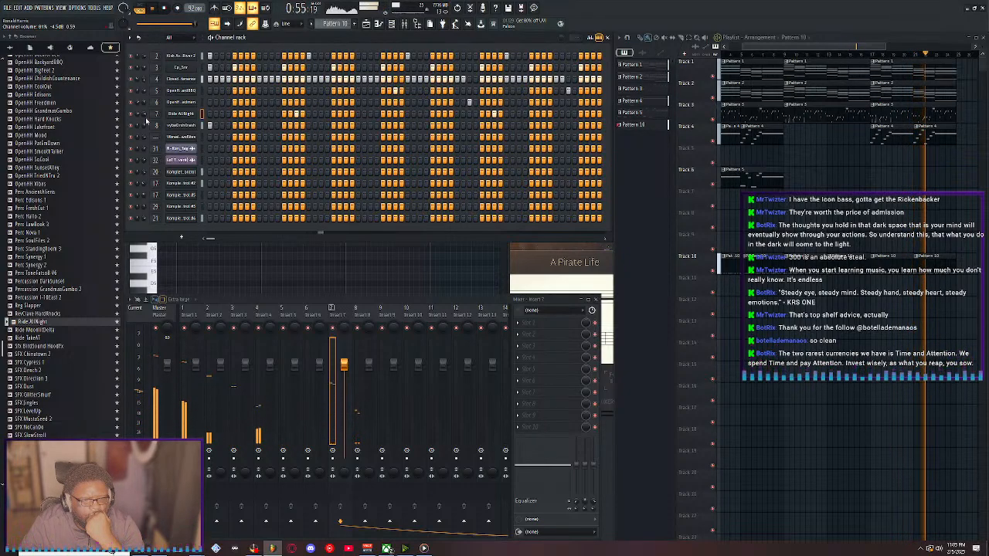
Stop playback and add a 3x Osc instrument channel
click(59, 9)
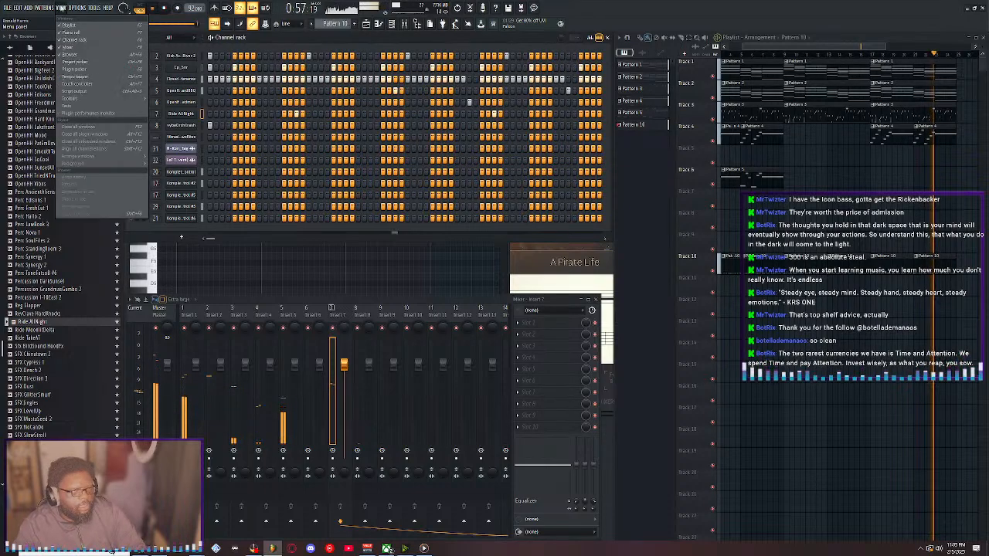
click(51, 10)
click(44, 8)
key(space)
click(28, 9)
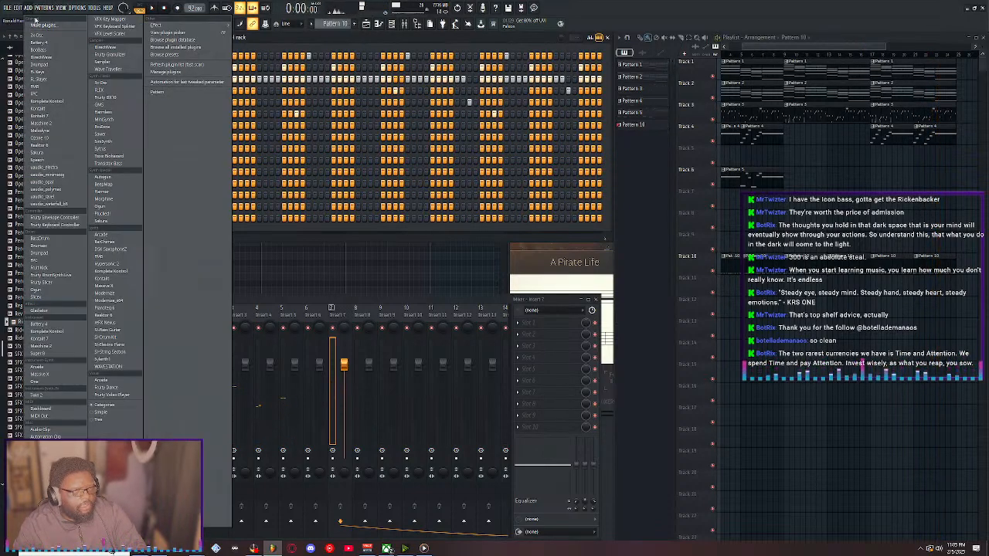
click(65, 36)
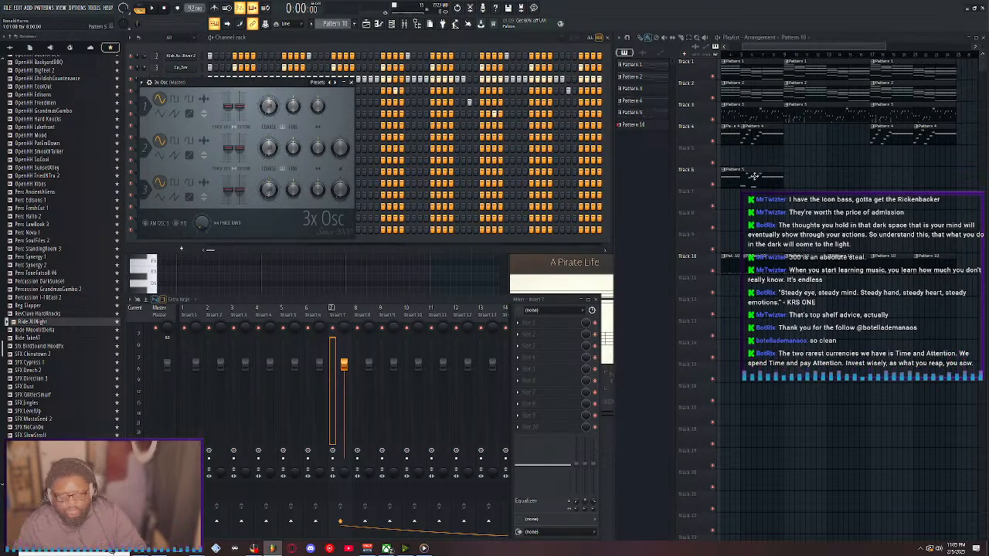
Copy all of Komplete Kontrol #3's notes in Pattern 3 into the 3x Osc channel's piano roll
click(739, 113)
double_click(739, 113)
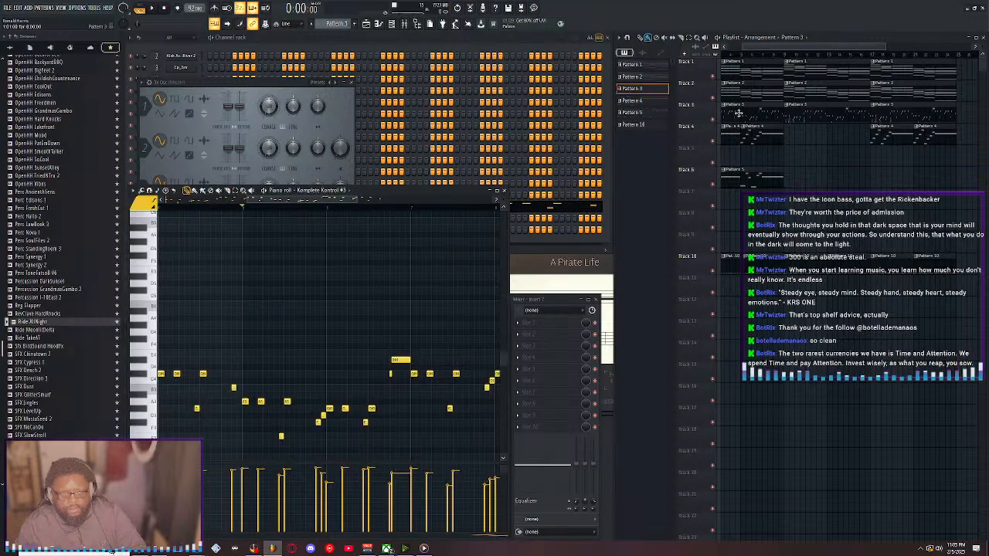
click(554, 211)
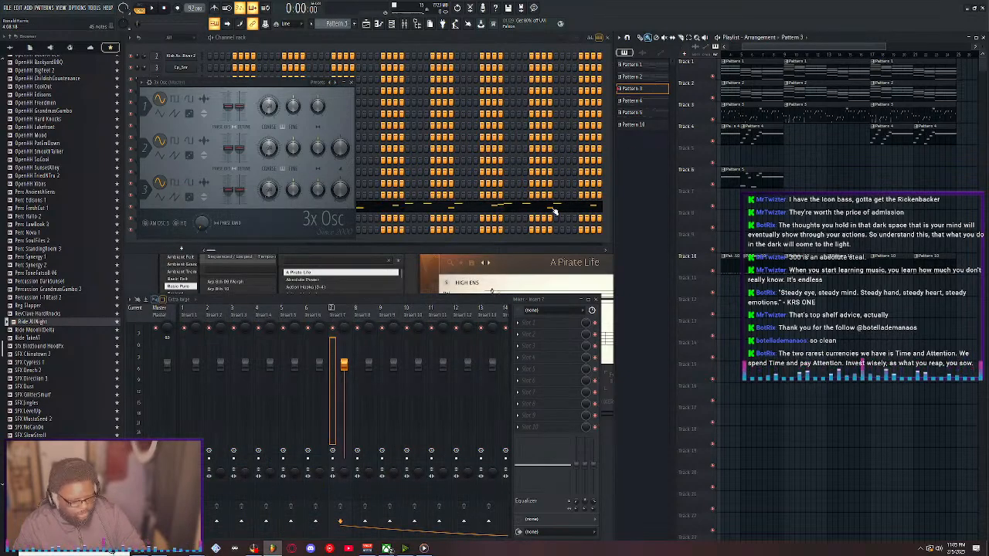
click(555, 210)
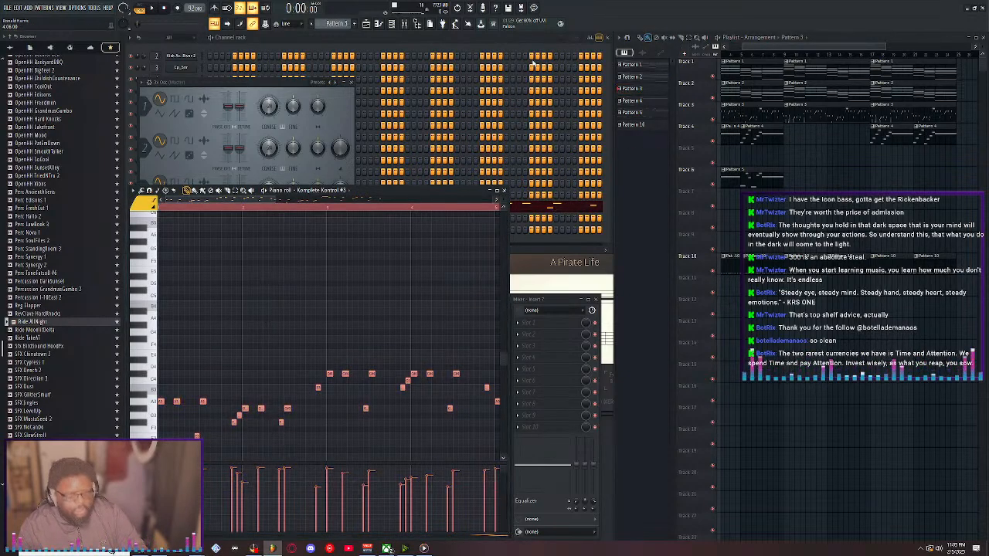
click(514, 40)
right_click(182, 230)
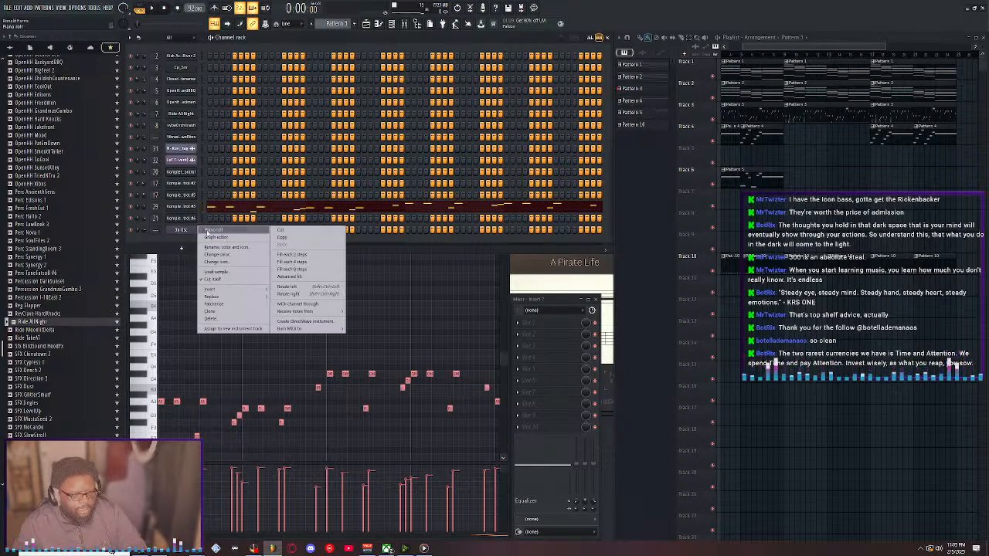
click(216, 238)
key(ctrl+v)
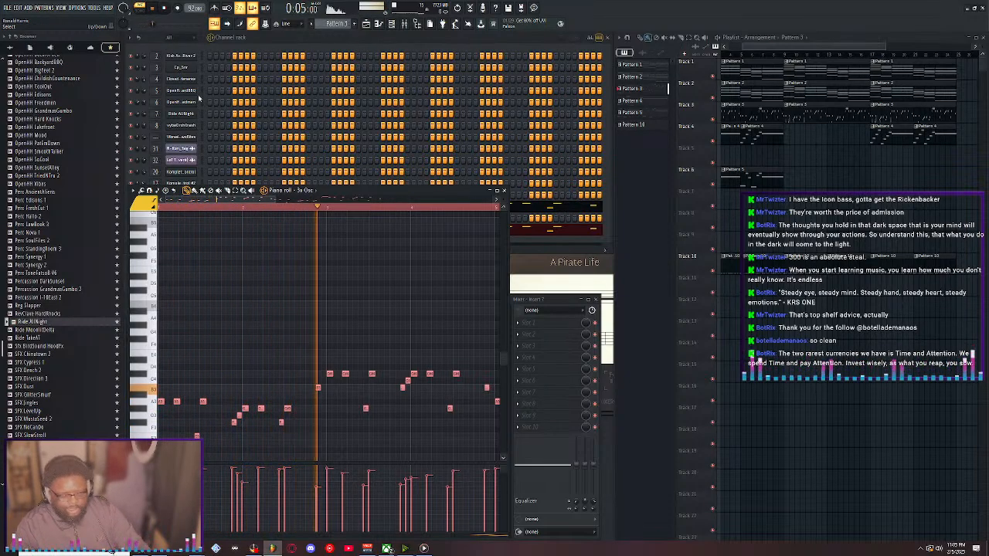
Route the 3x Osc channel to mixer insert 28 and play the layer within the full song
click(345, 39)
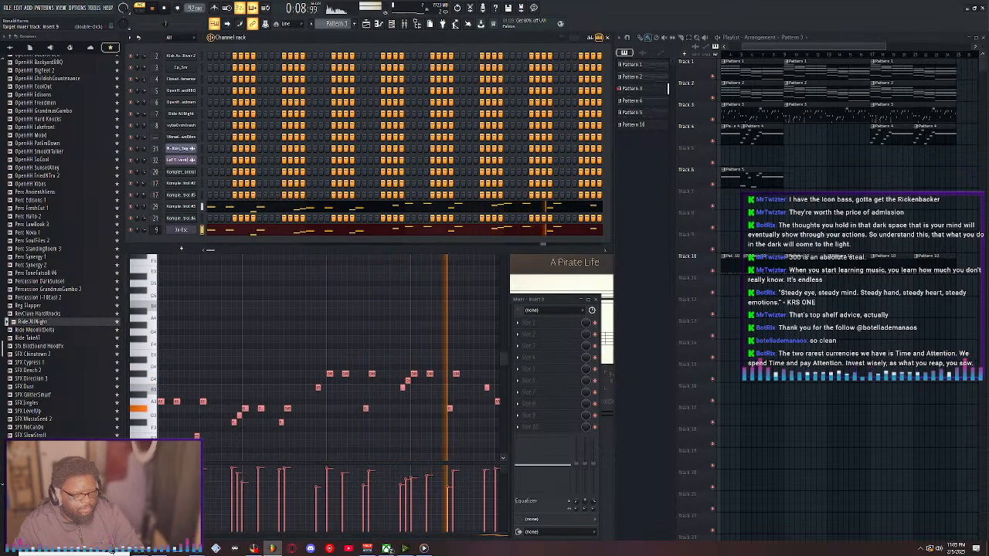
double_click(156, 230)
drag(156, 230, 157, 225)
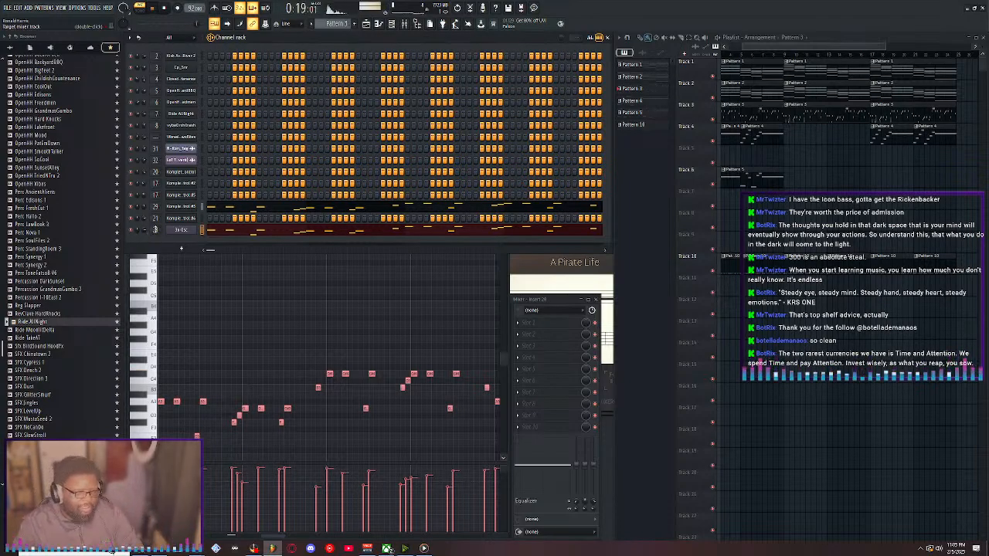
click(157, 230)
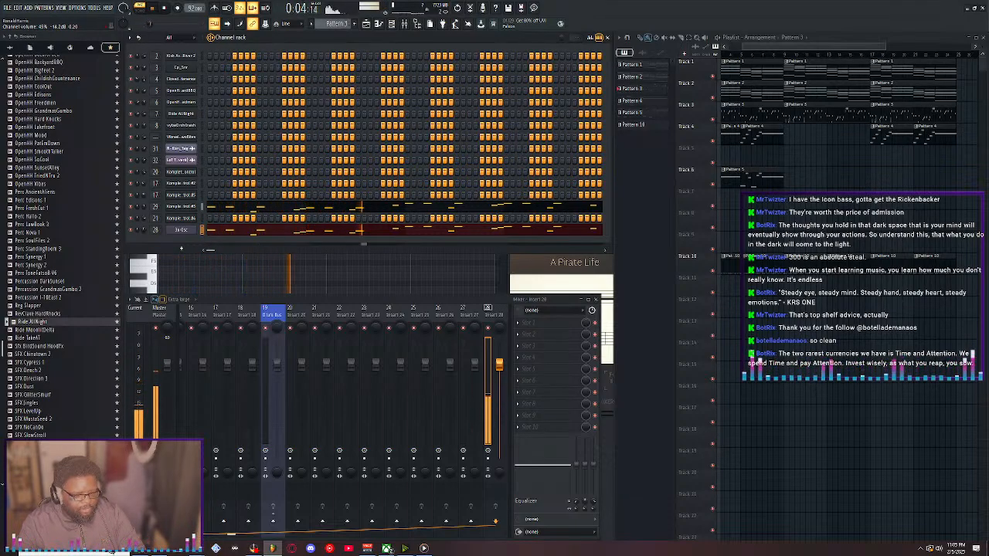
click(140, 9)
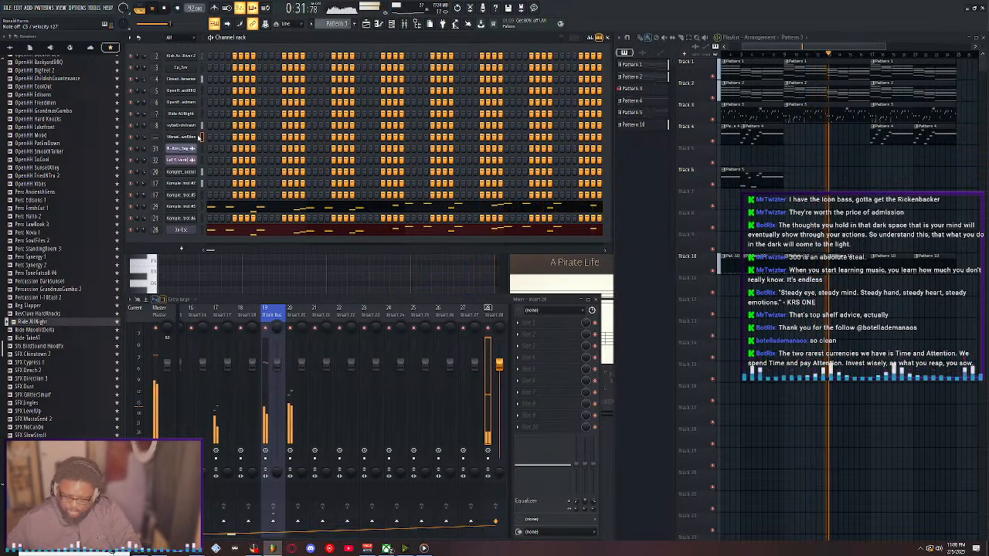
Copy Pattern 10's drum steps, stop playback, and place a new empty Pattern 11 at the start of Track 11
double_click(737, 266)
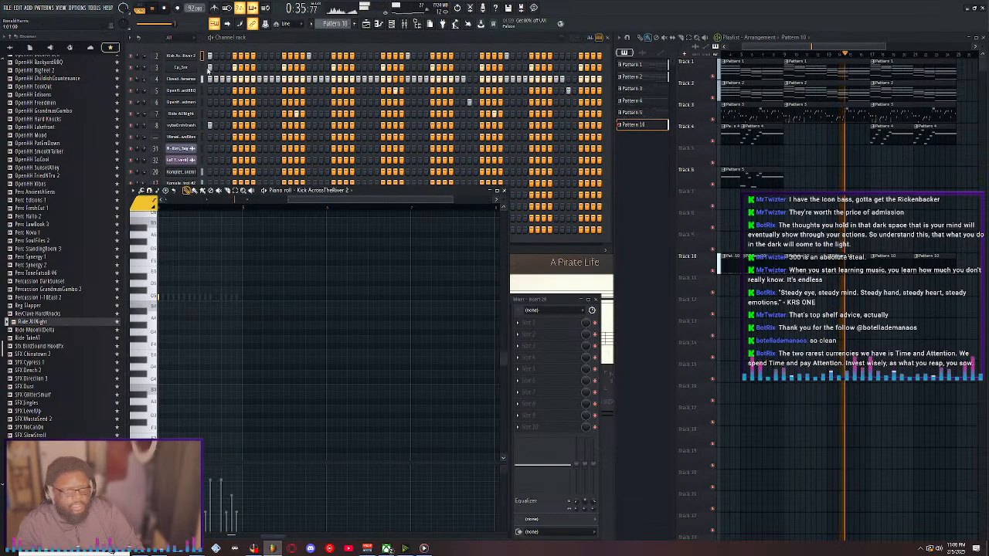
click(203, 58)
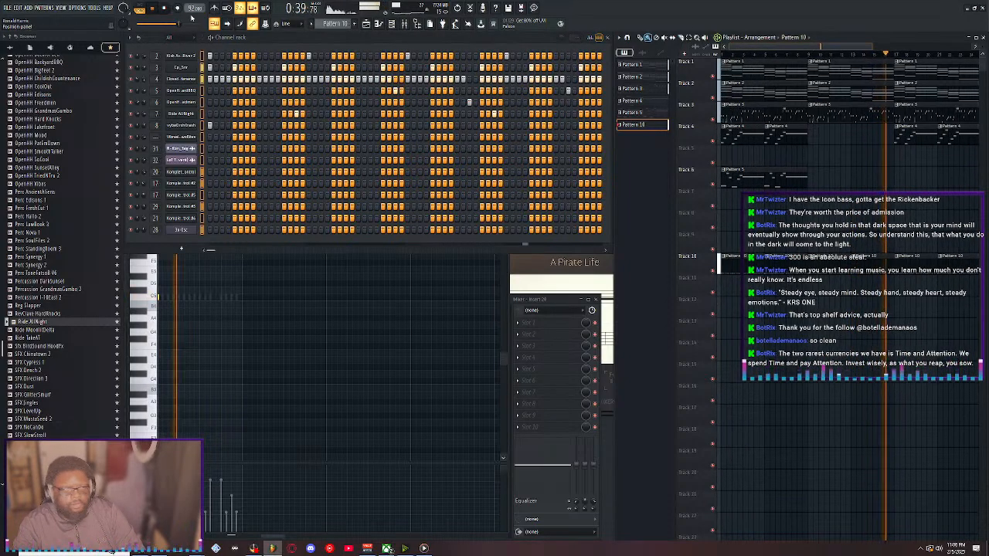
click(169, 9)
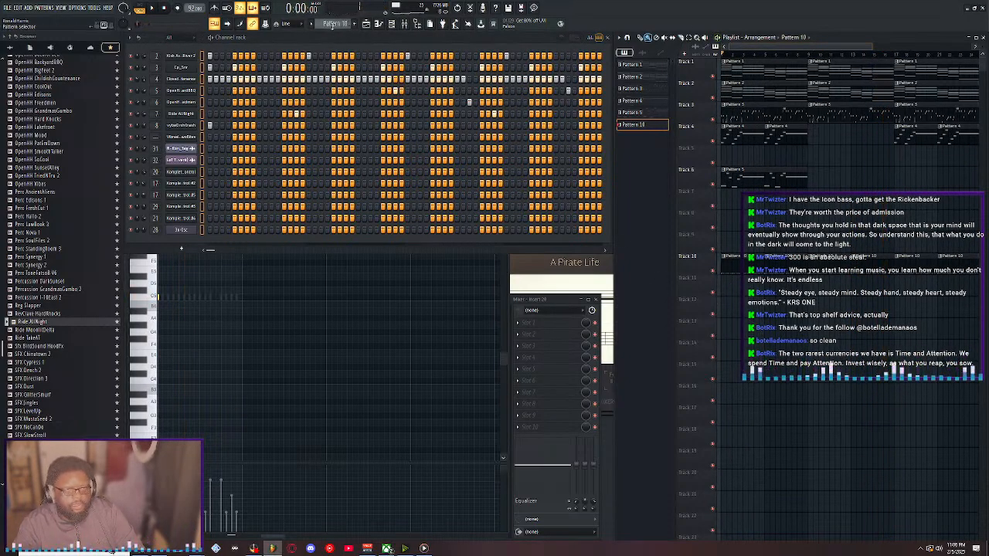
click(355, 24)
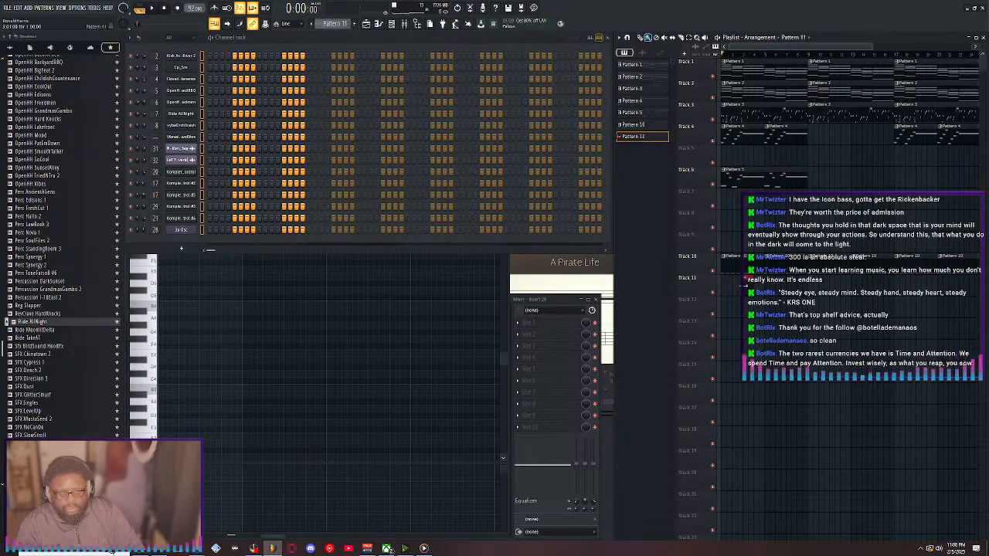
click(728, 278)
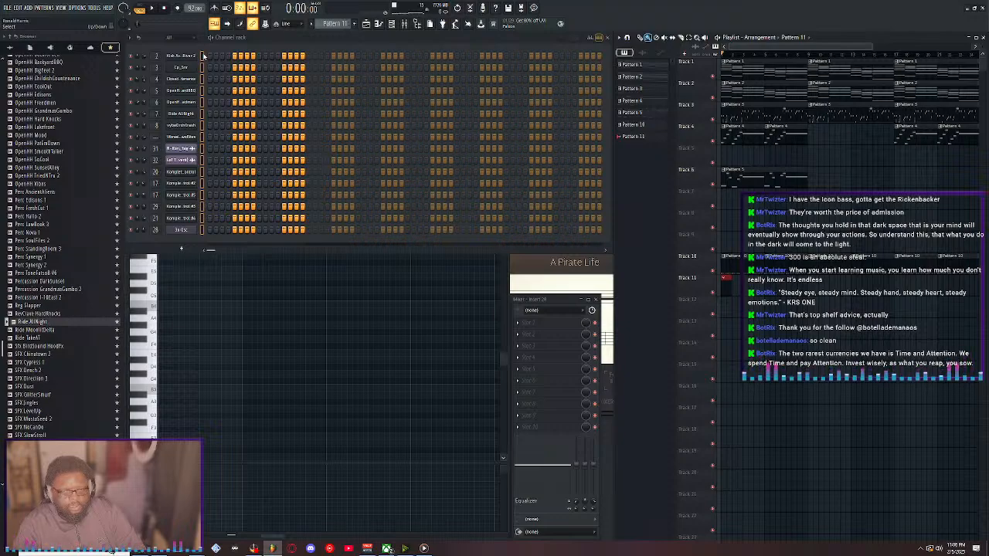
Fill Pattern 11 with only the Cp_Snr steps of the copied drums and repeat its clip along Track 11
click(207, 54)
key(ctrl+v)
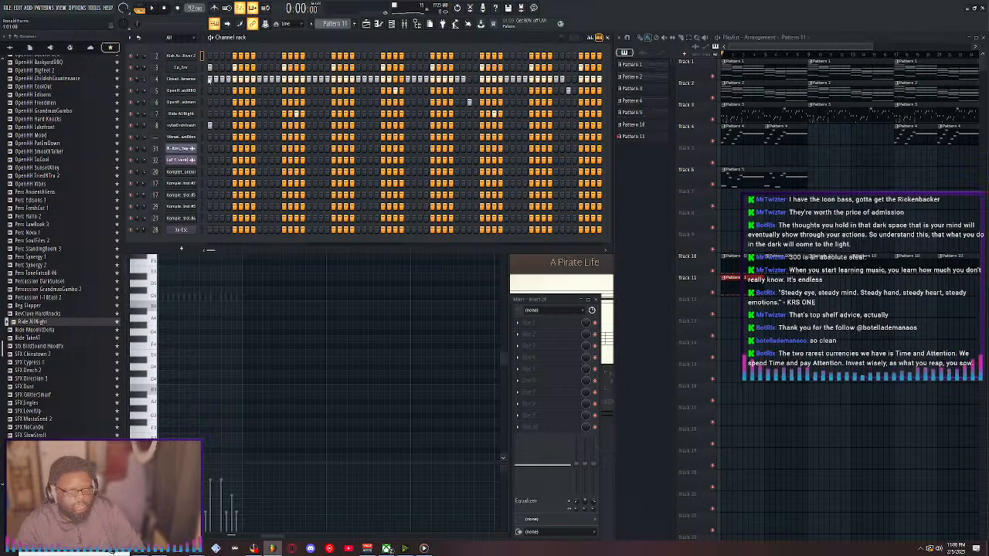
drag(297, 84, 605, 94)
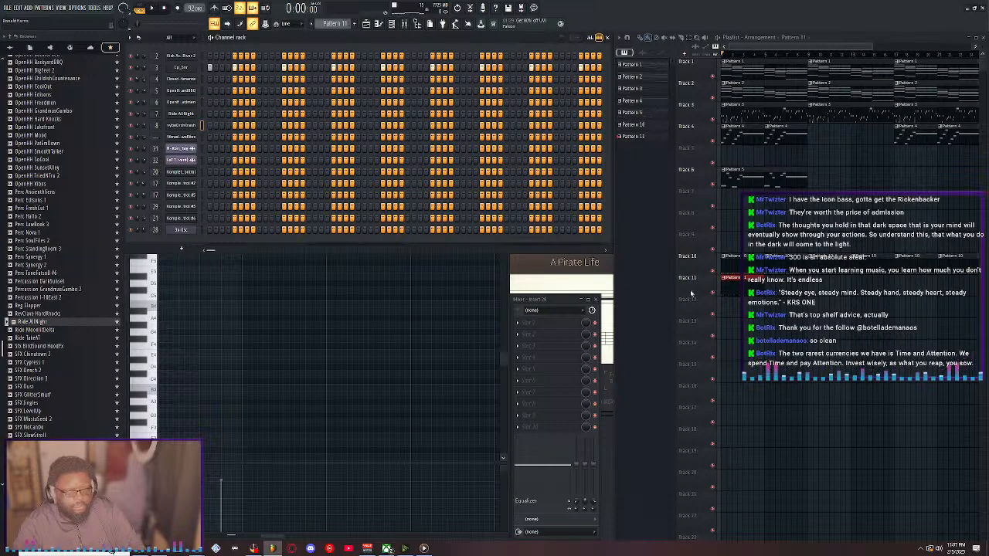
drag(768, 292, 938, 303)
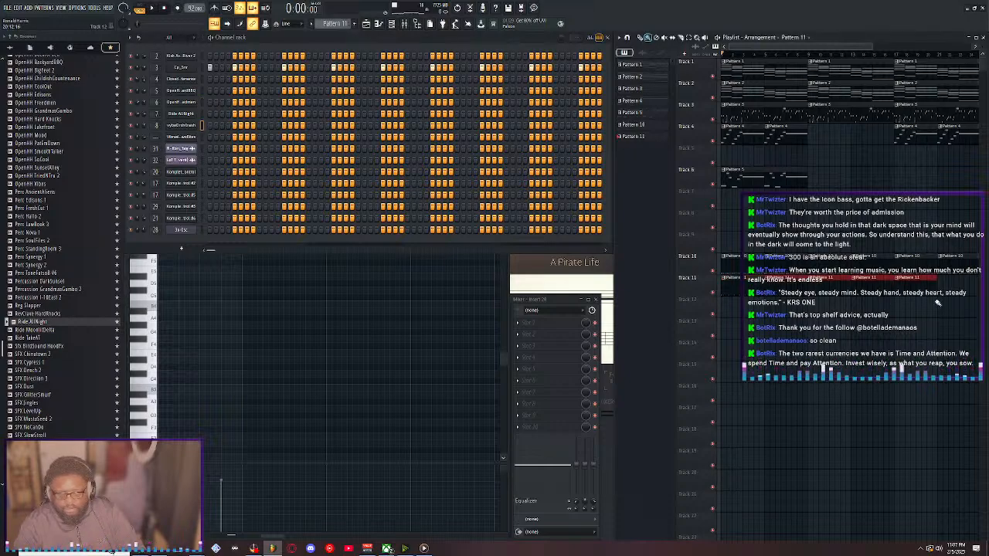
Create Pattern 12 from the copied drums with only the hi-hat and ride steps, and repeat its clip along Track 12
click(324, 23)
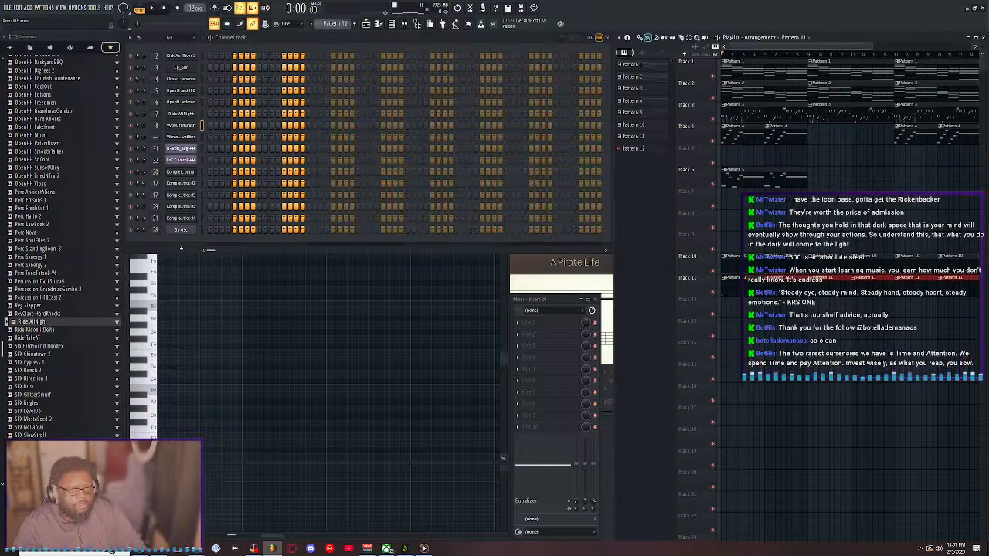
double_click(201, 58)
key(ctrl+v)
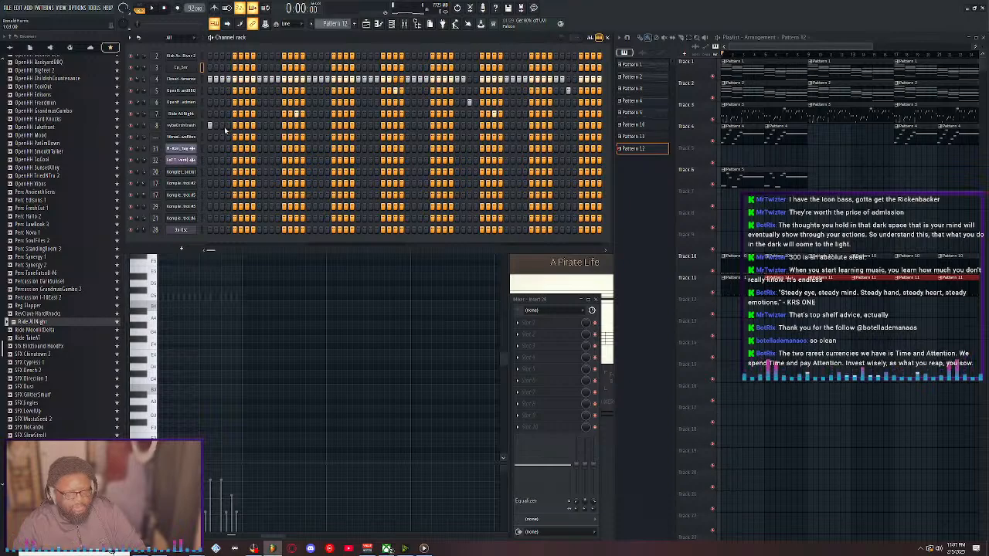
click(724, 310)
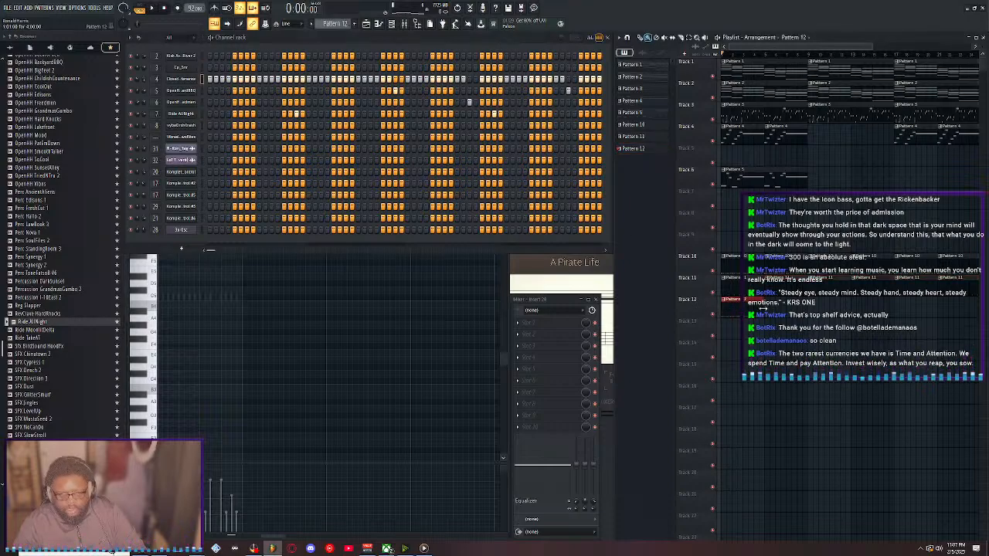
drag(769, 310, 947, 318)
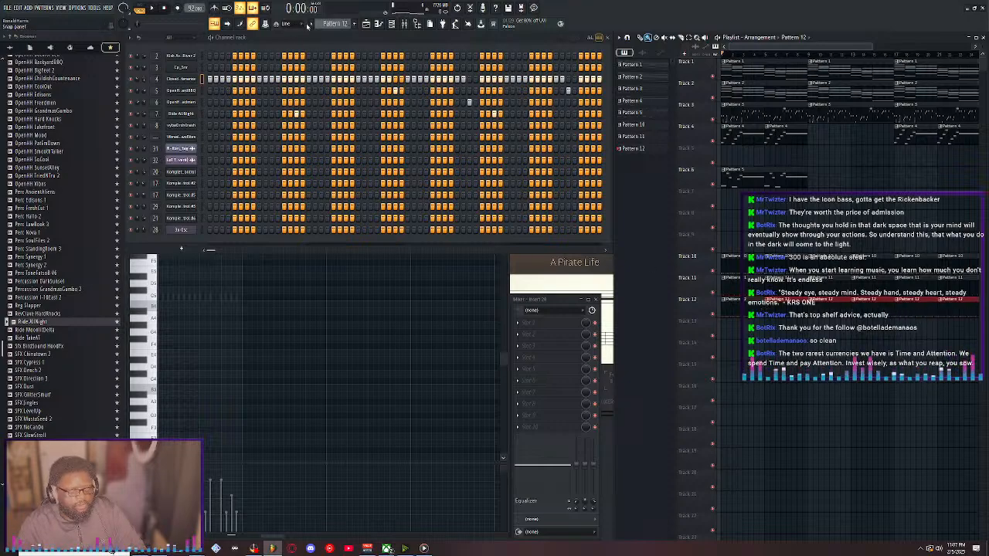
Create Pattern 13 with a crash hit on its first step and place it at bars 1, 5, 9 and 17 on Track 13
key(F4)
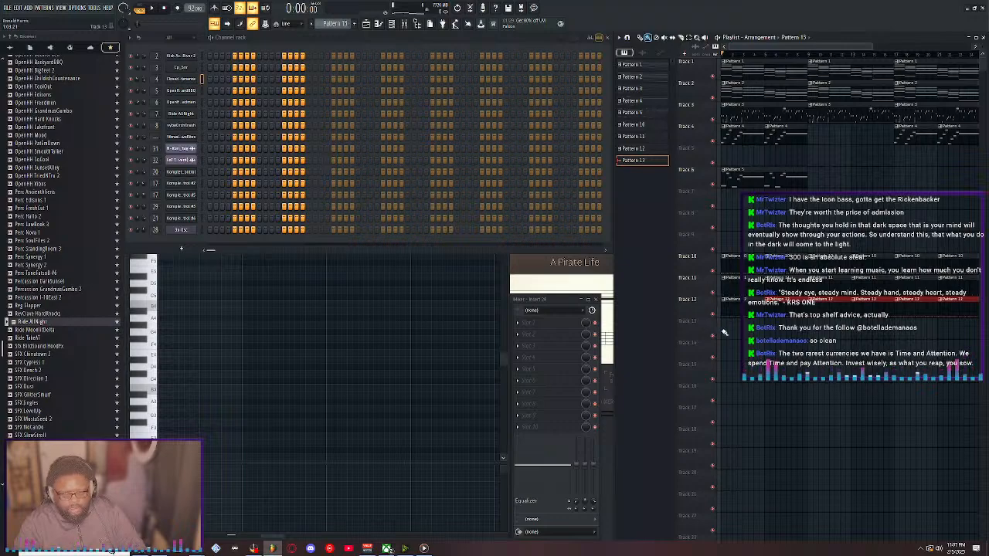
click(207, 127)
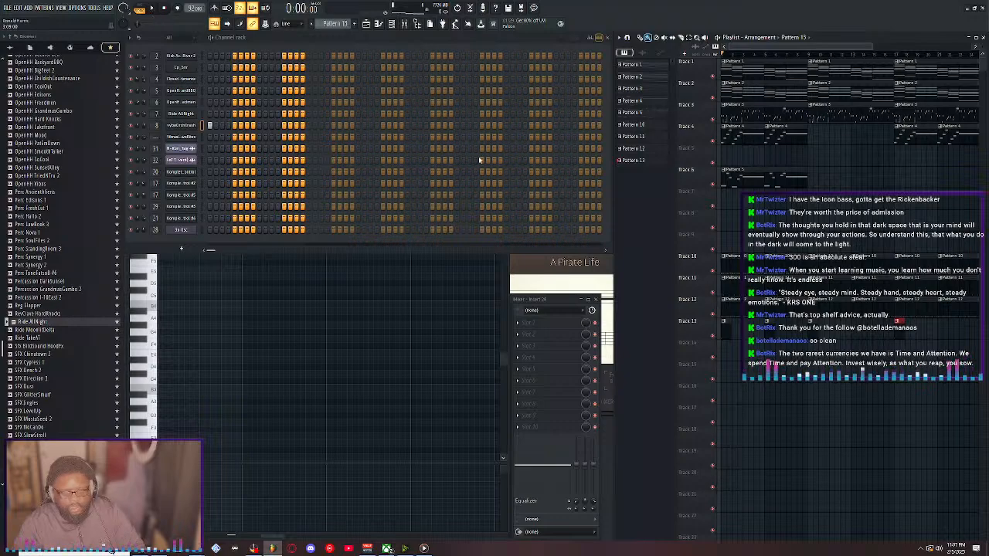
Clear the snare, hi-hat, ride and crash steps from Pattern 10 so it holds only the kick
click(633, 125)
right_click(210, 126)
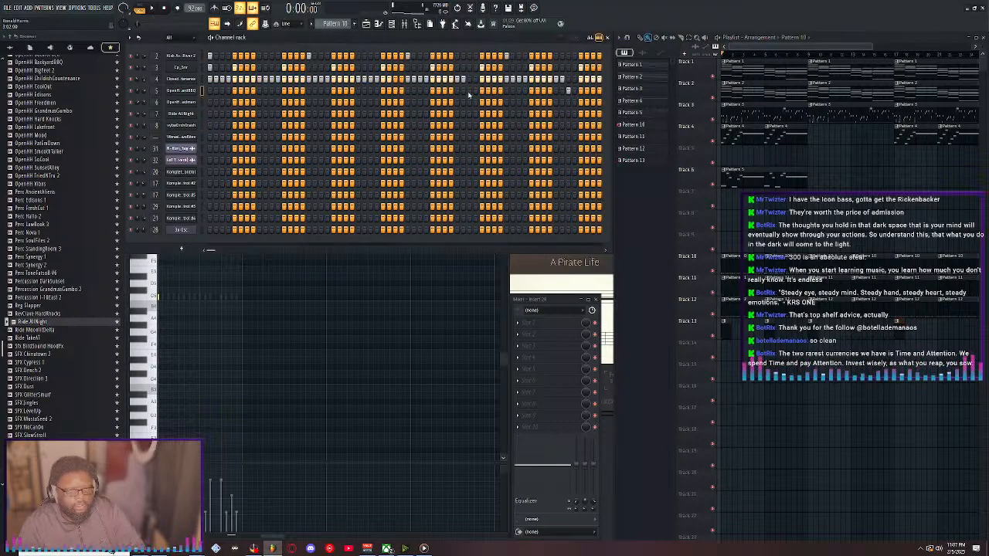
drag(600, 83, 207, 67)
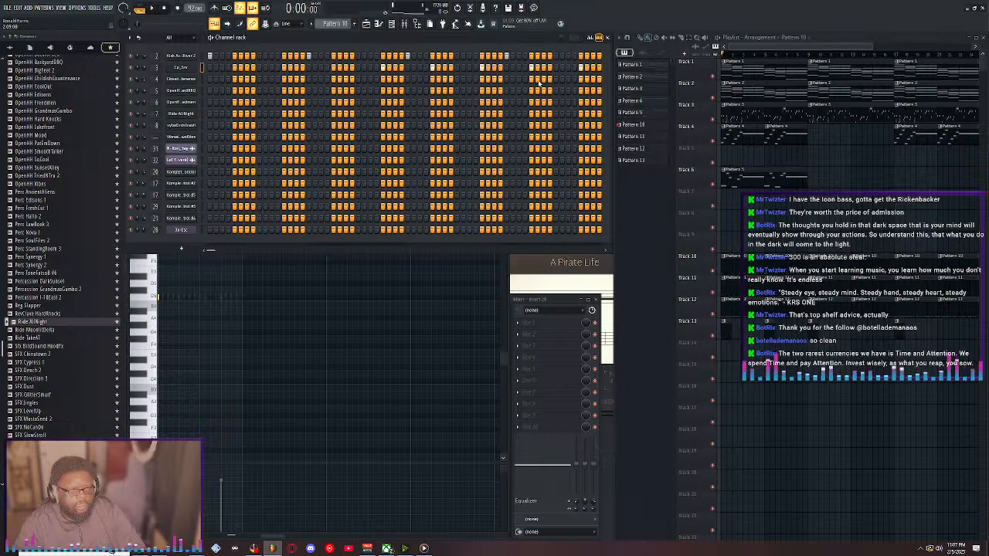
While the song plays, create Pattern 14 with a single hit on the channel below the crash and route that channel to mixer insert 27
key(space)
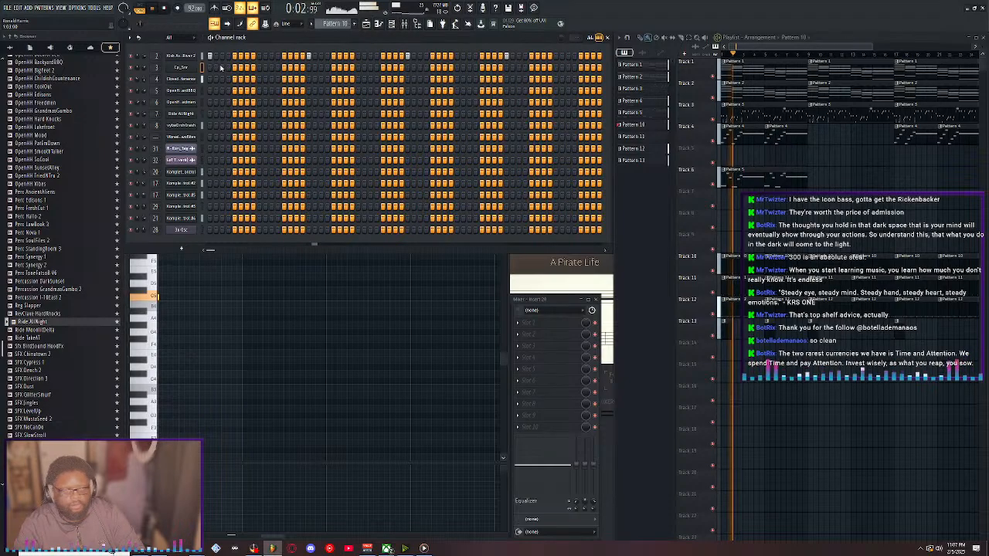
scroll(334, 24, down, 3)
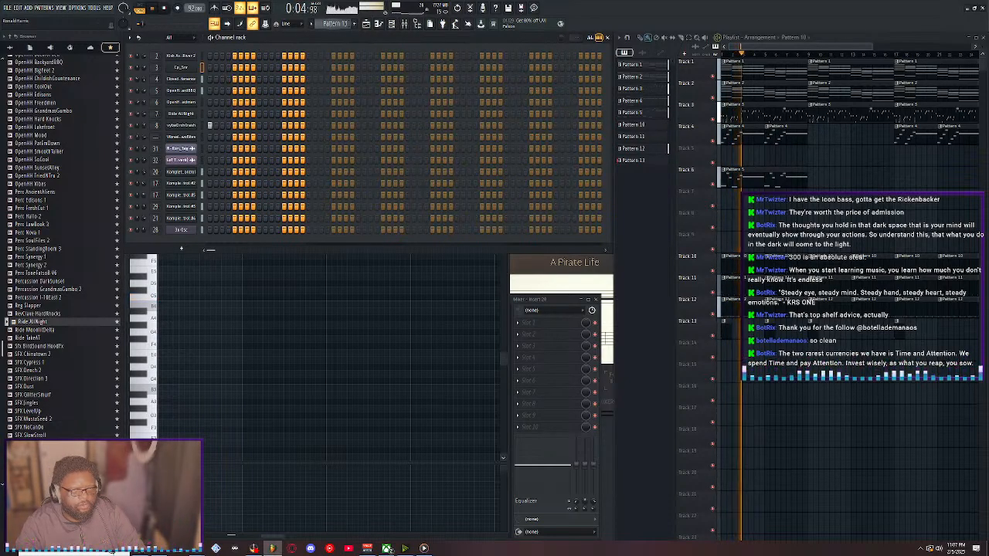
scroll(334, 23, down, 1)
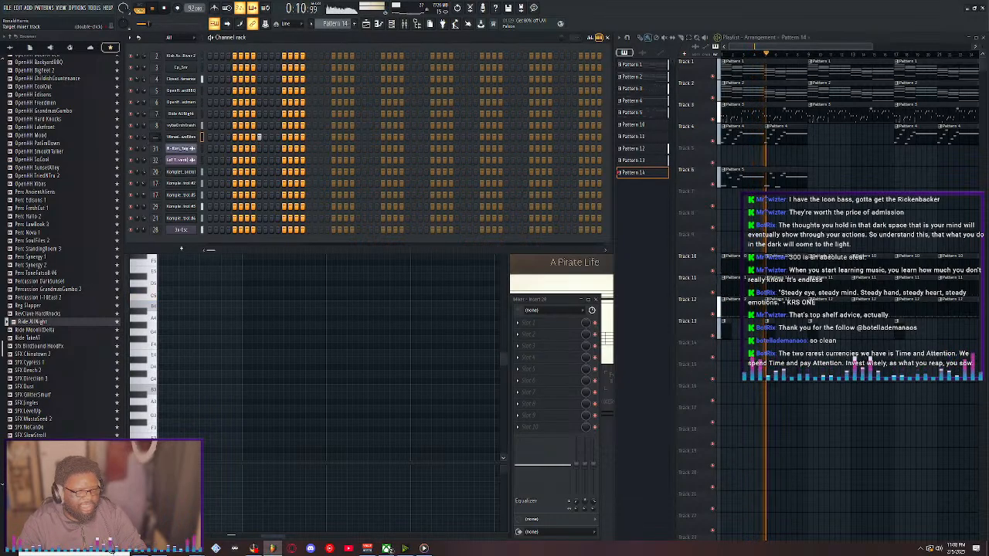
drag(155, 136, 156, 100)
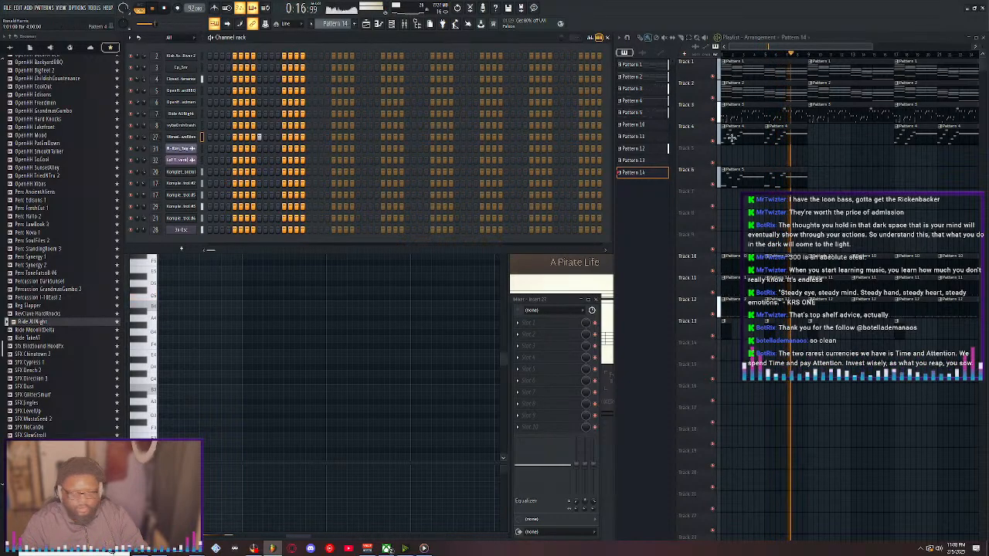
Place Pattern 14 at bars 13 and 21 on Track 14 and move its hit to the first step
double_click(884, 37)
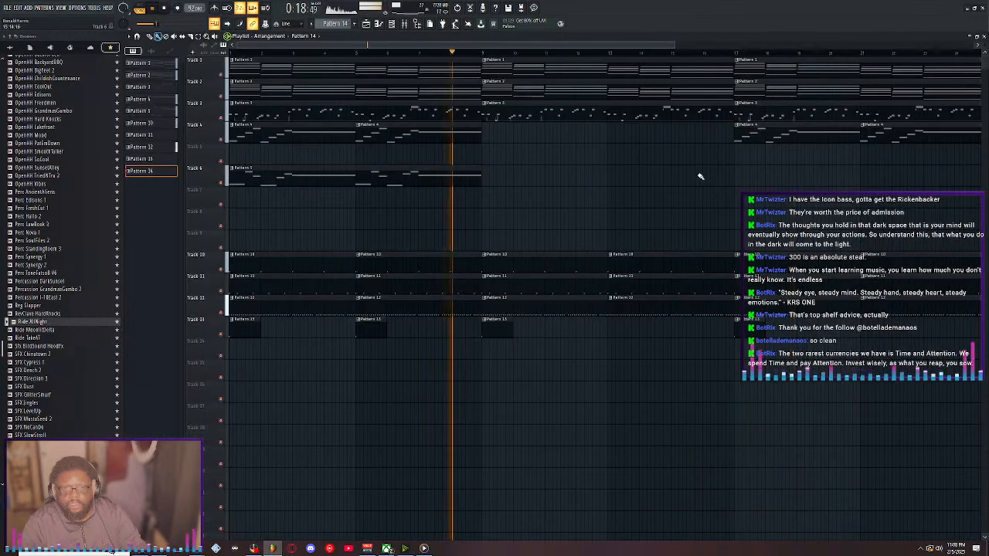
click(618, 347)
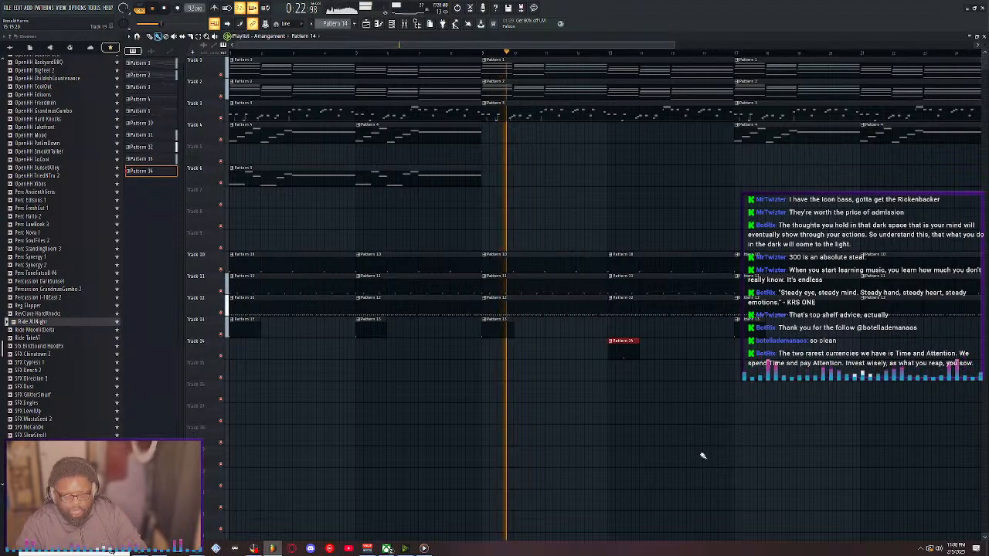
double_click(593, 37)
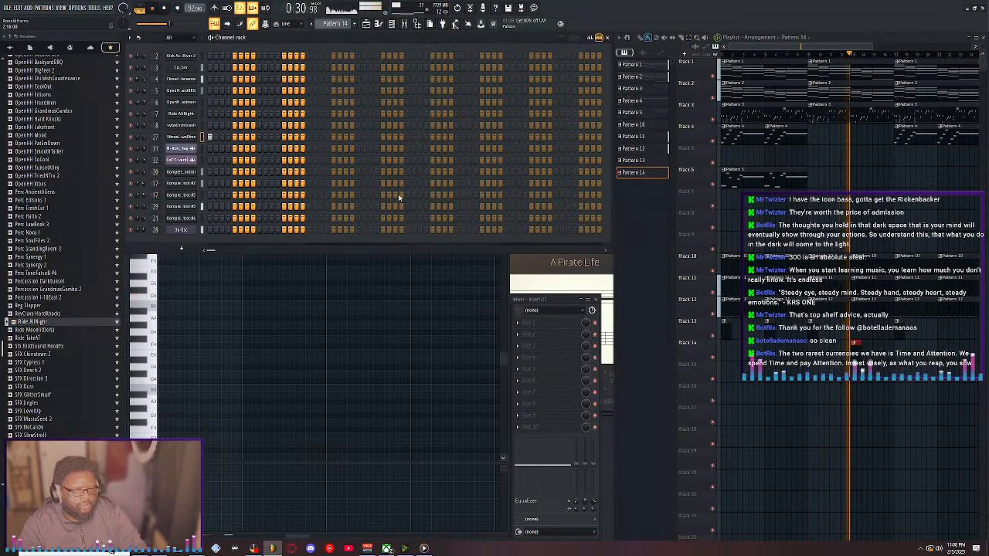
double_click(876, 41)
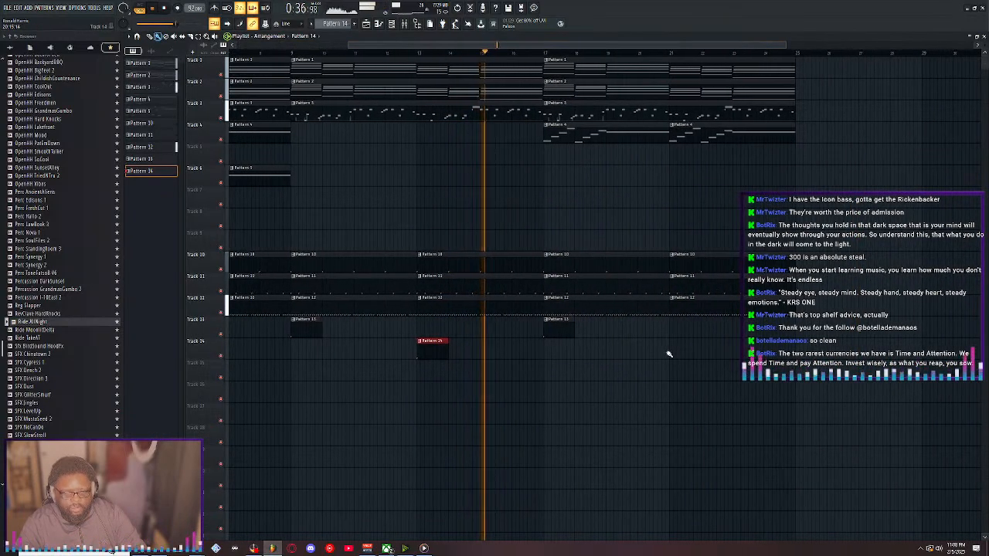
click(679, 345)
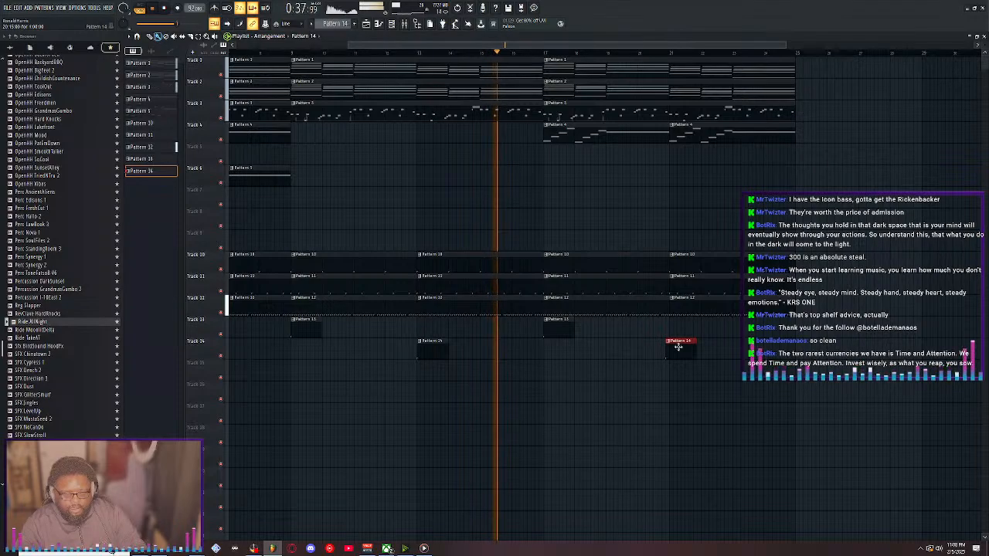
click(540, 288)
double_click(534, 288)
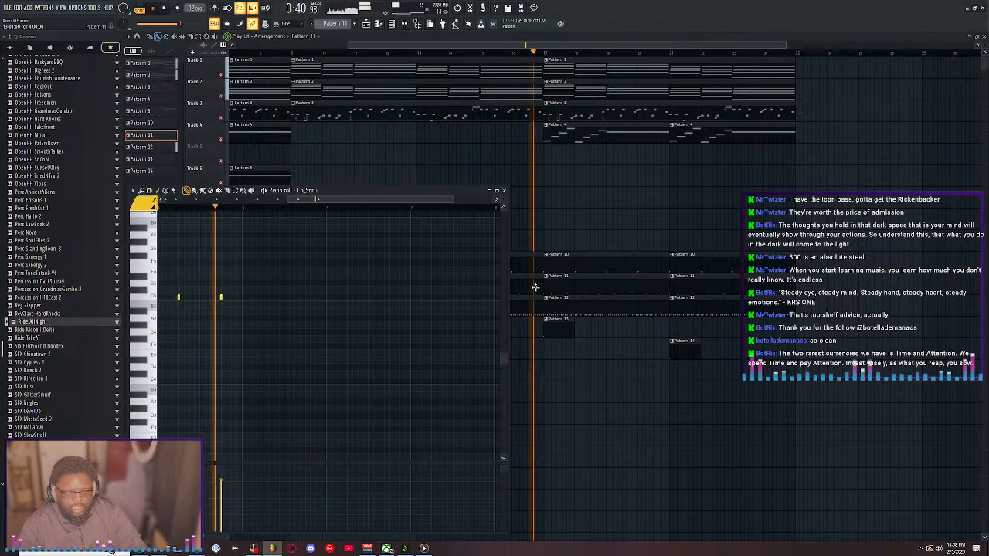
click(508, 191)
Shorten the end of the Pattern 11 clip just before bar 17 on Track 11 and replay the transition
key(space)
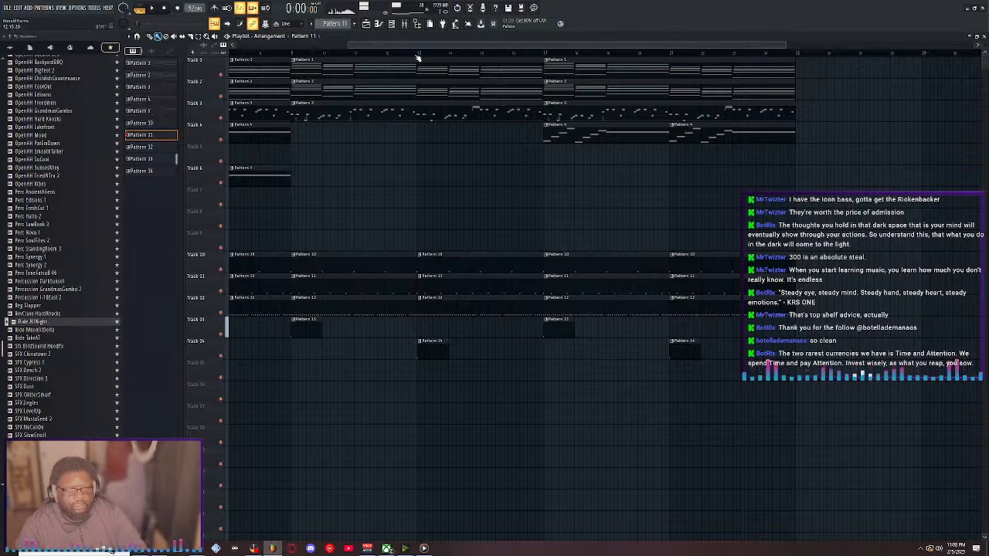
scroll(550, 283, up, 4)
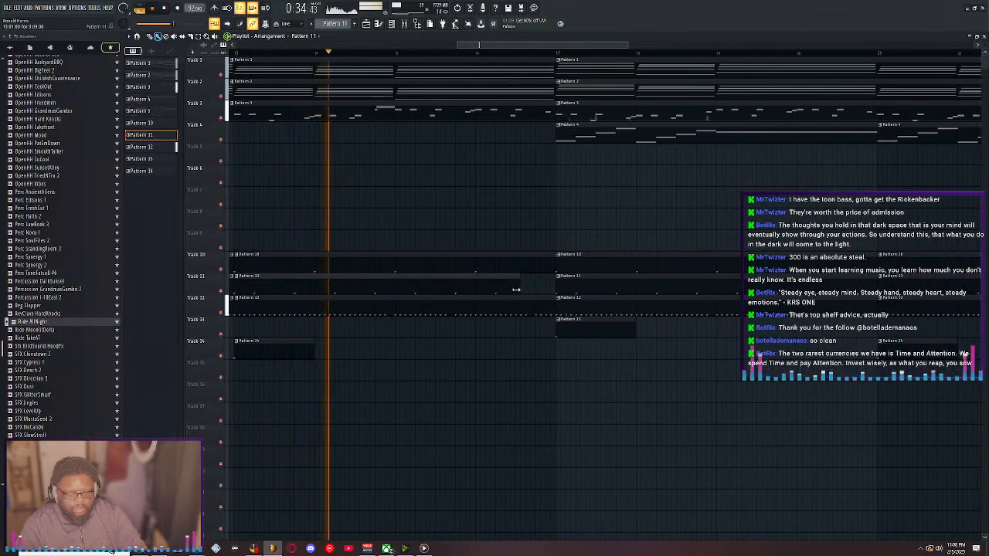
drag(503, 294, 509, 296)
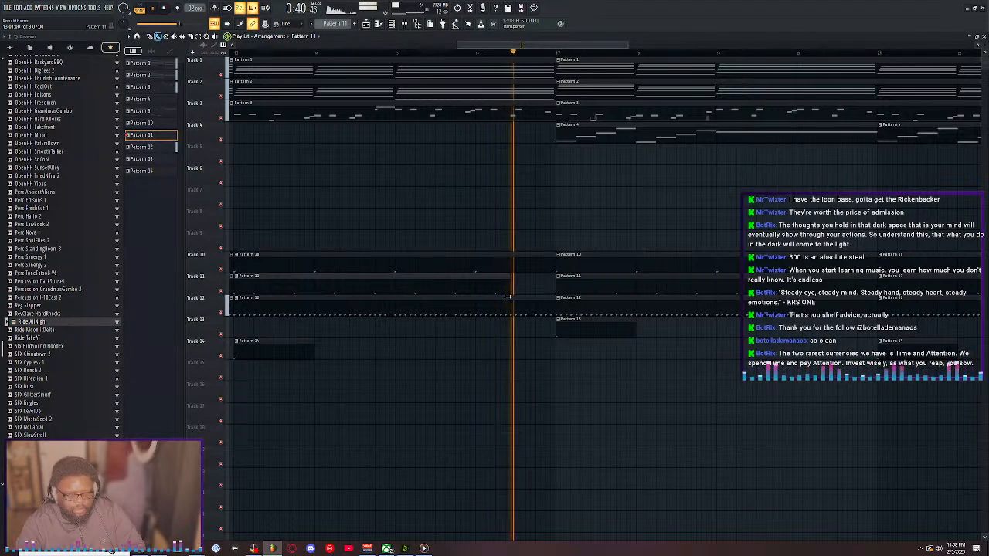
drag(507, 296, 531, 316)
click(415, 51)
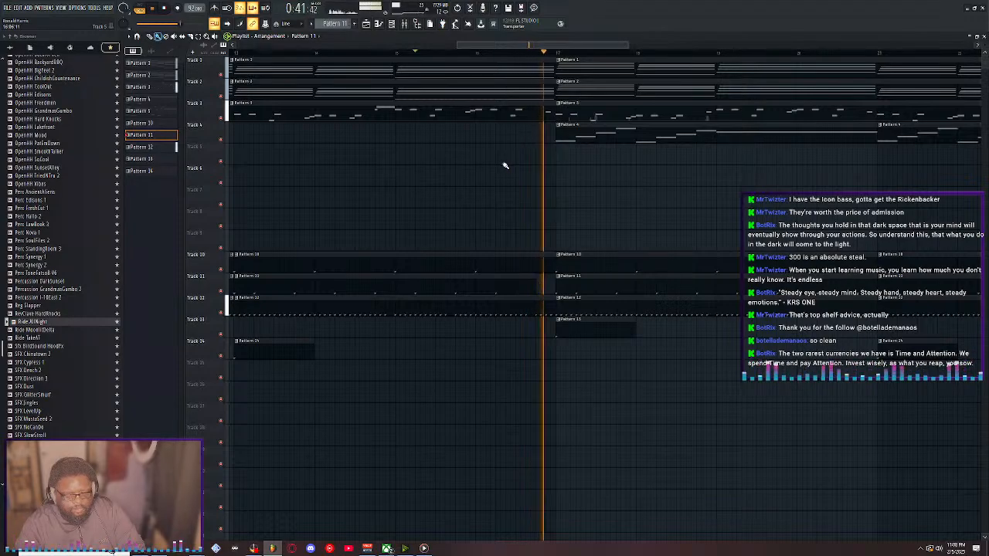
drag(485, 46, 596, 45)
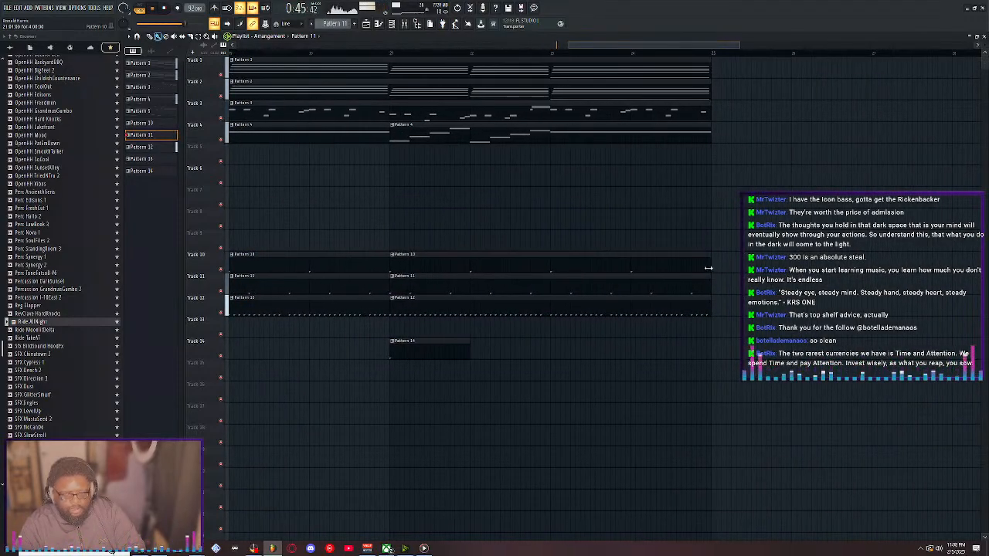
Shorten the last Pattern 10, 11 and 12 clips on Tracks 10–12 to end at bar 24 and replay the arrangement
drag(680, 211, 718, 325)
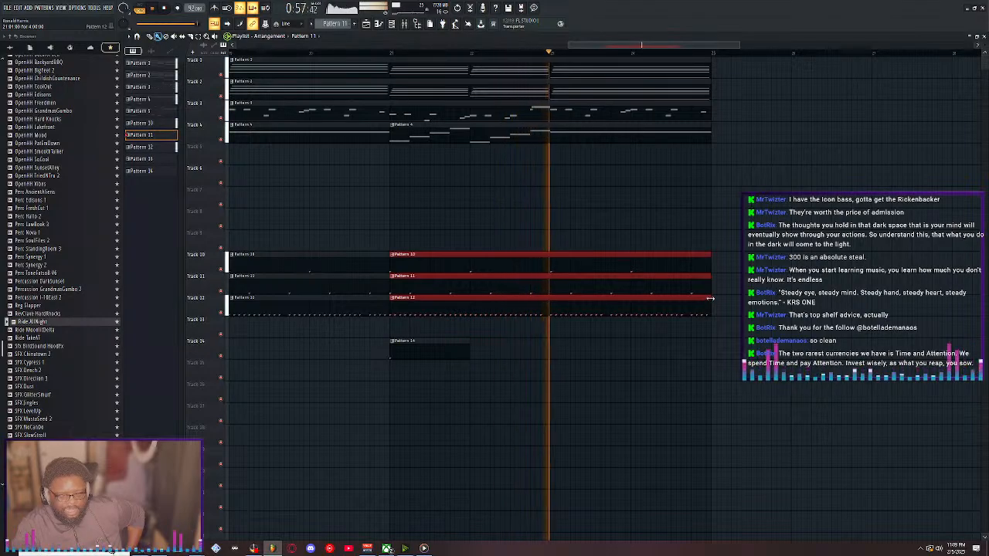
drag(711, 298, 650, 314)
drag(638, 319, 635, 320)
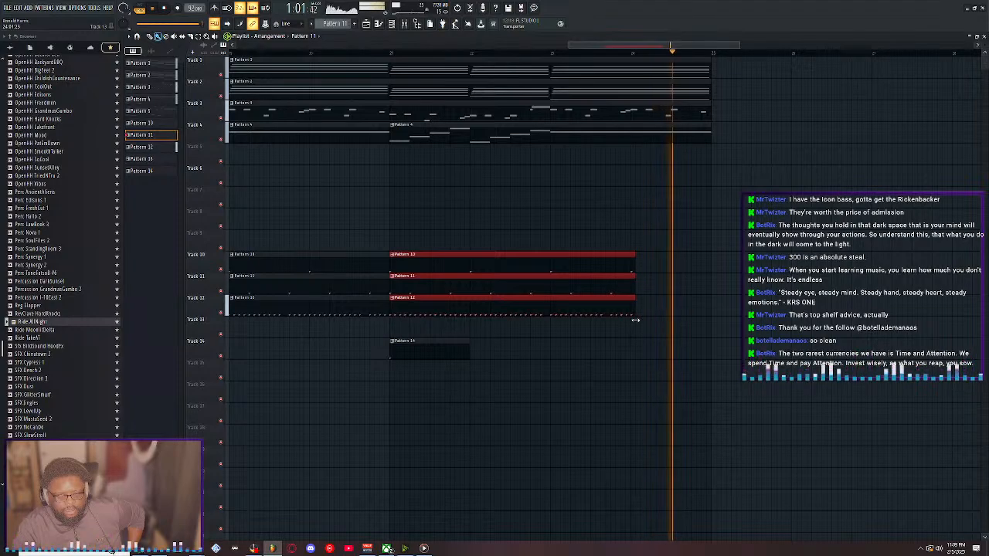
click(393, 53)
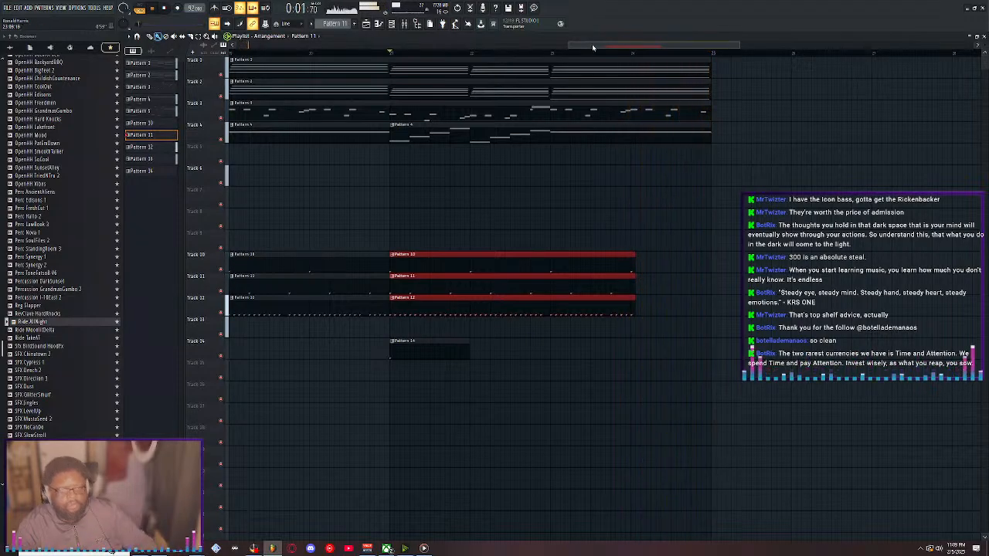
drag(592, 46, 314, 59)
scroll(289, 56, down, 5)
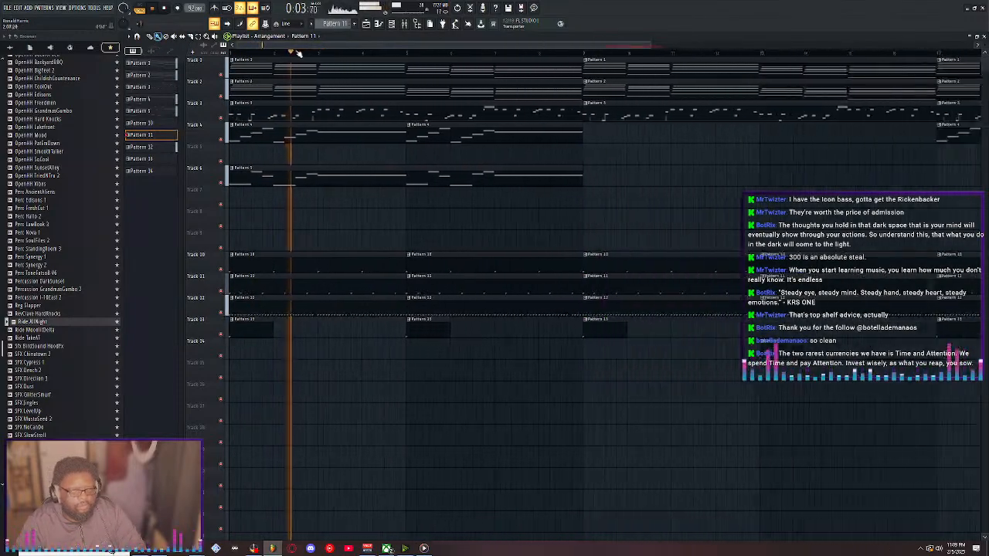
double_click(353, 37)
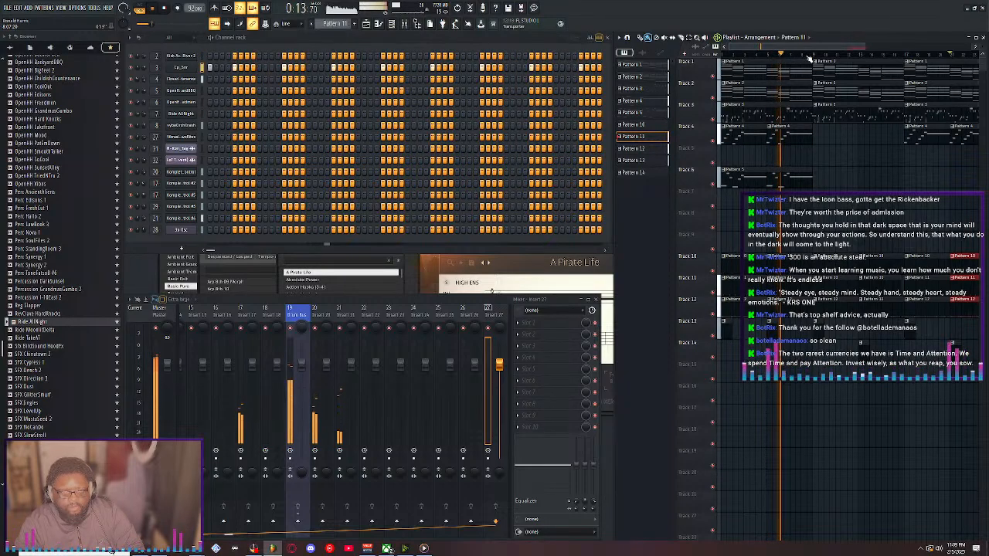
Save the project as a zipped song file named Notation 39 in the existing Notation projects folder
click(7, 7)
mouse_move(31, 83)
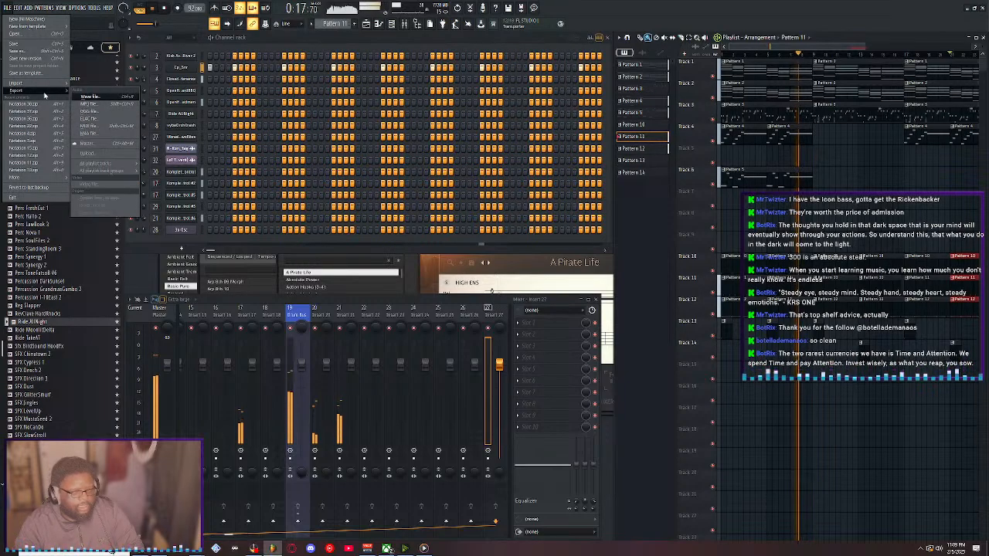
click(106, 200)
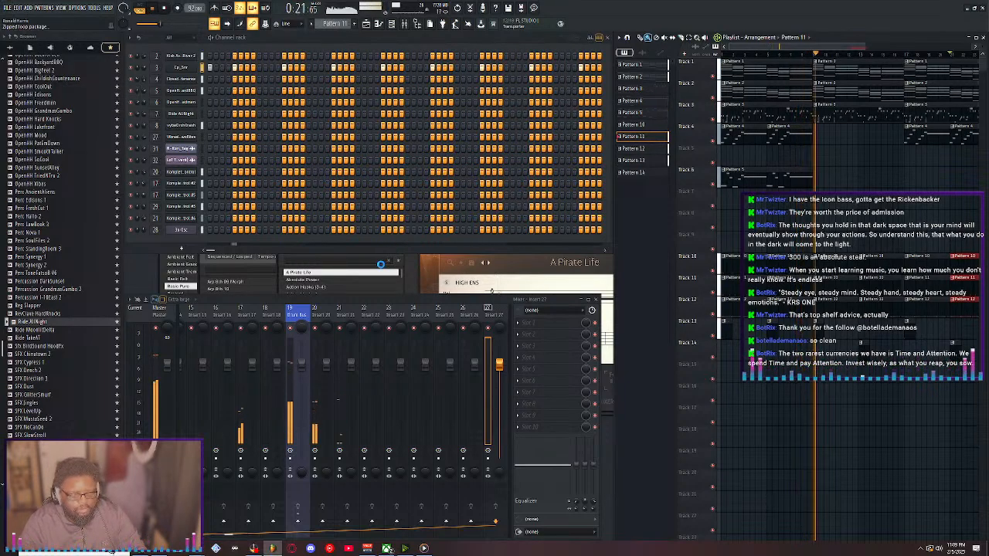
scroll(359, 263, down, 3)
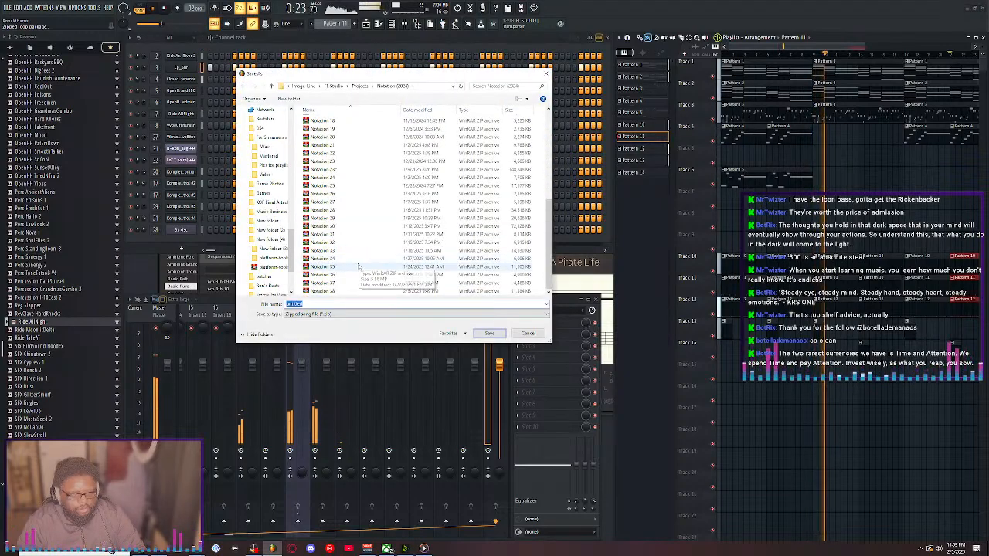
click(332, 291)
click(339, 304)
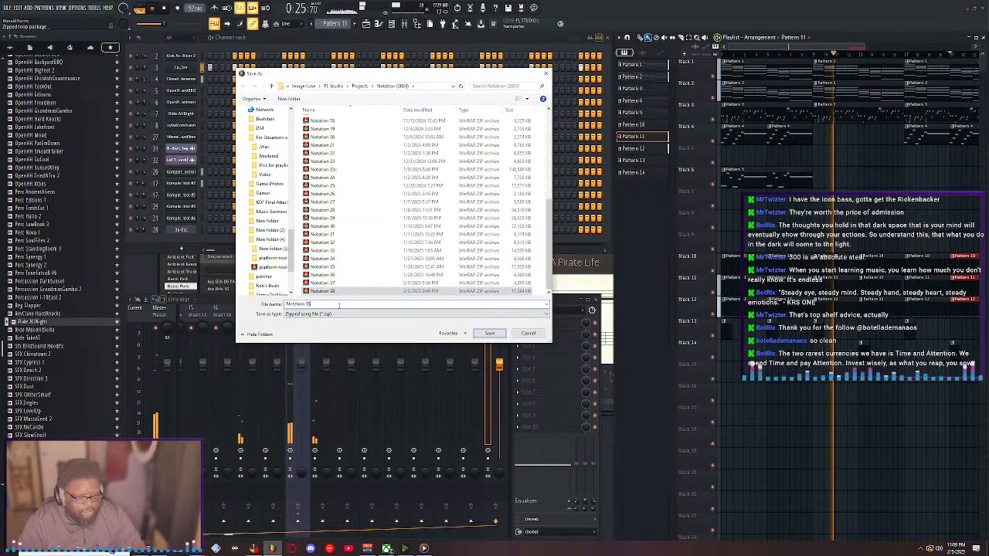
key(BackSpace)
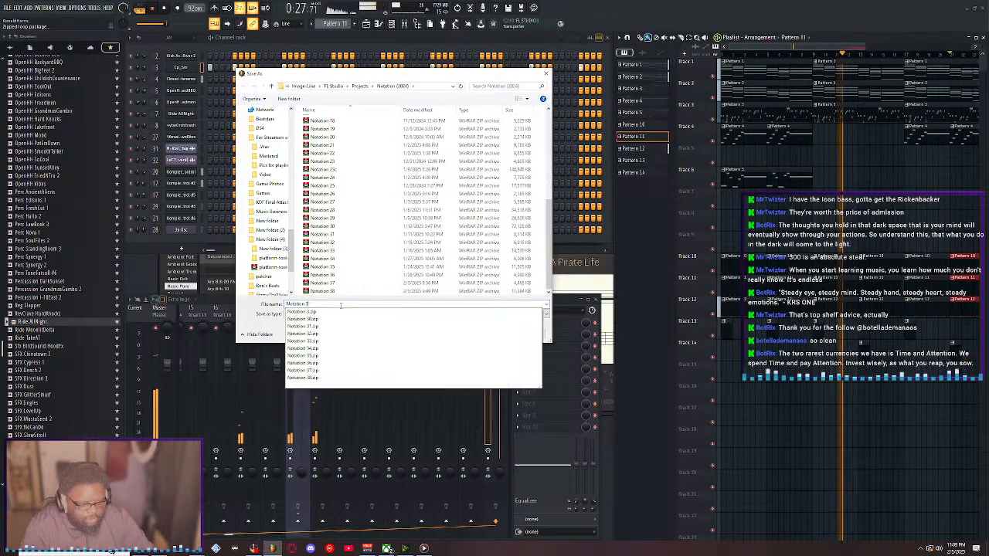
text(9)
key(Return)
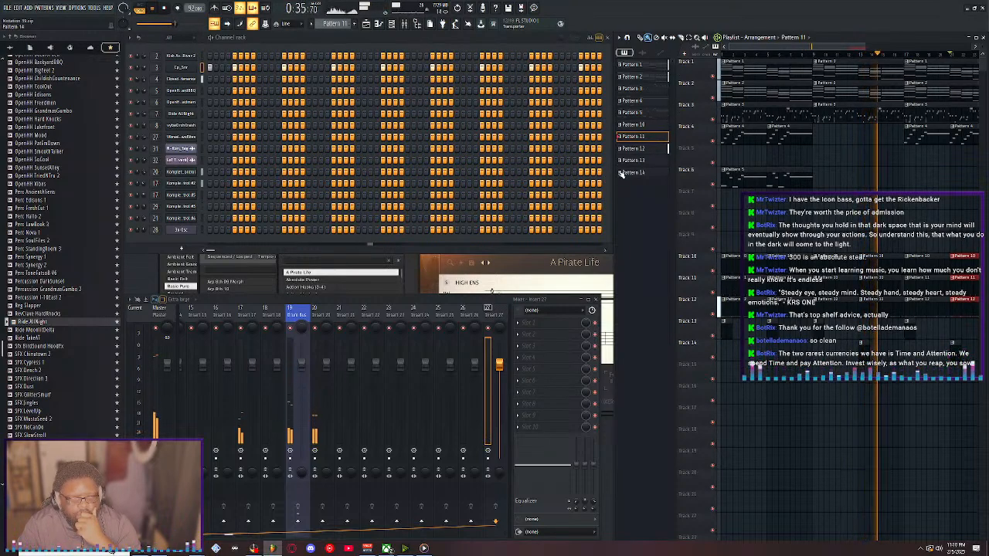
Select Pattern 10 and save the project again
click(647, 125)
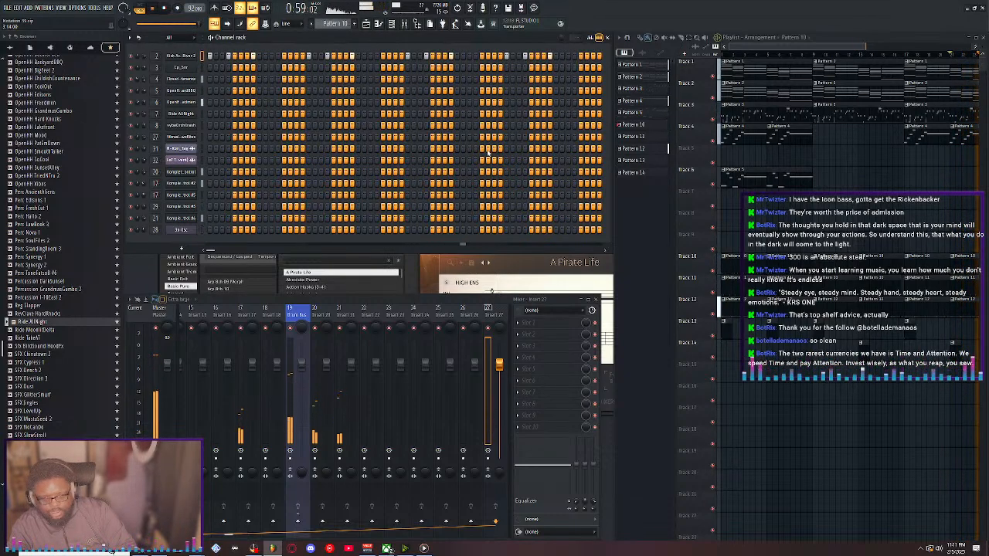
click(957, 549)
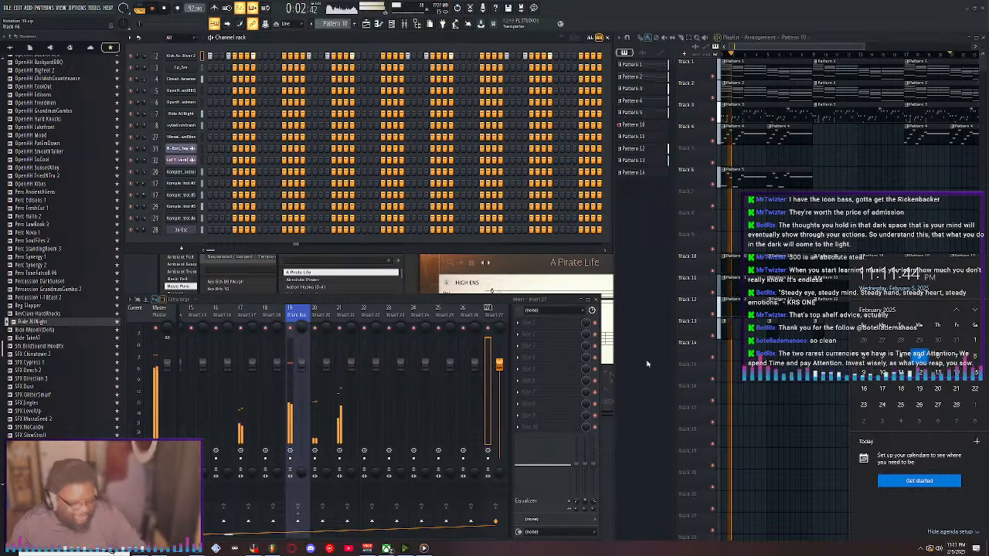
click(331, 4)
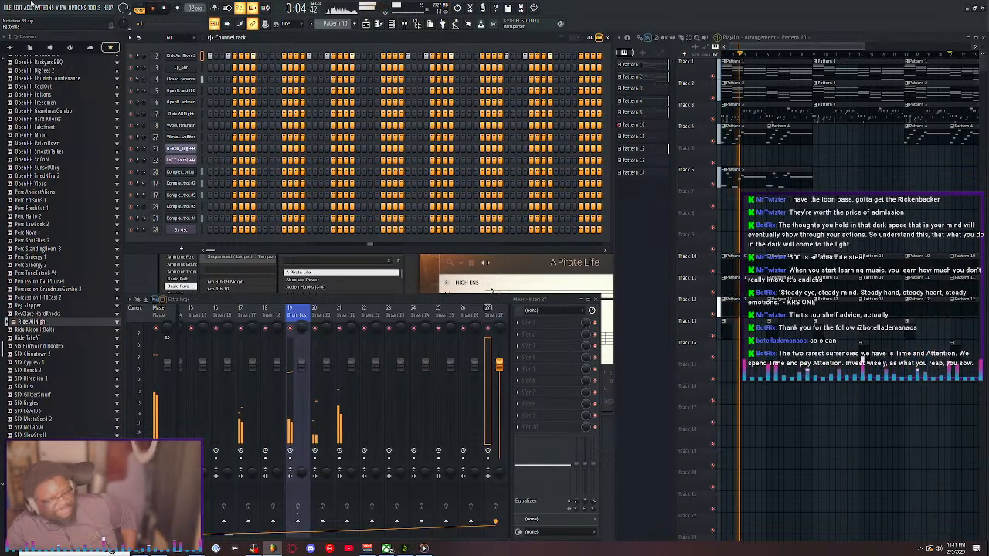
click(7, 7)
click(28, 44)
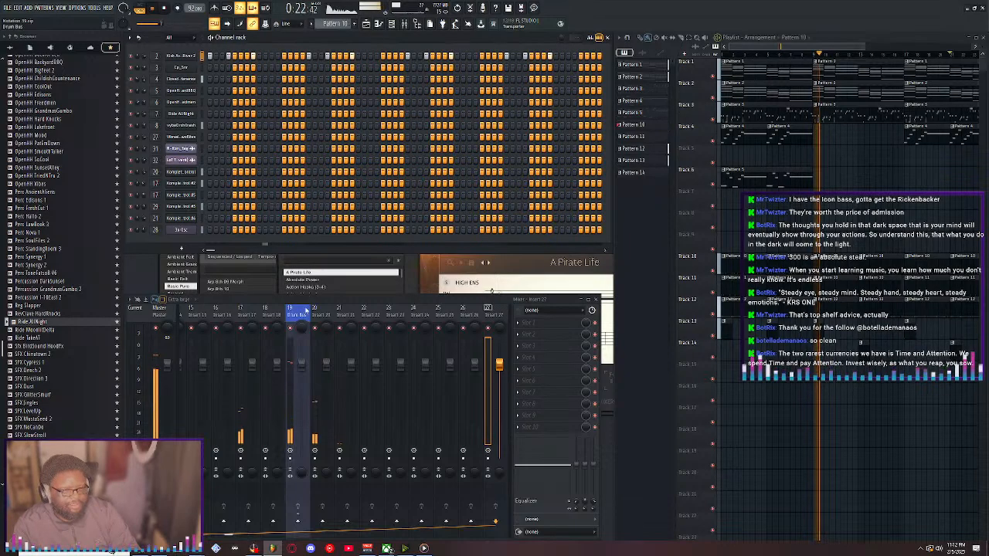
Duplicate the entire 24-bar arrangement so the copy starts at bar 25, and play from there
double_click(852, 37)
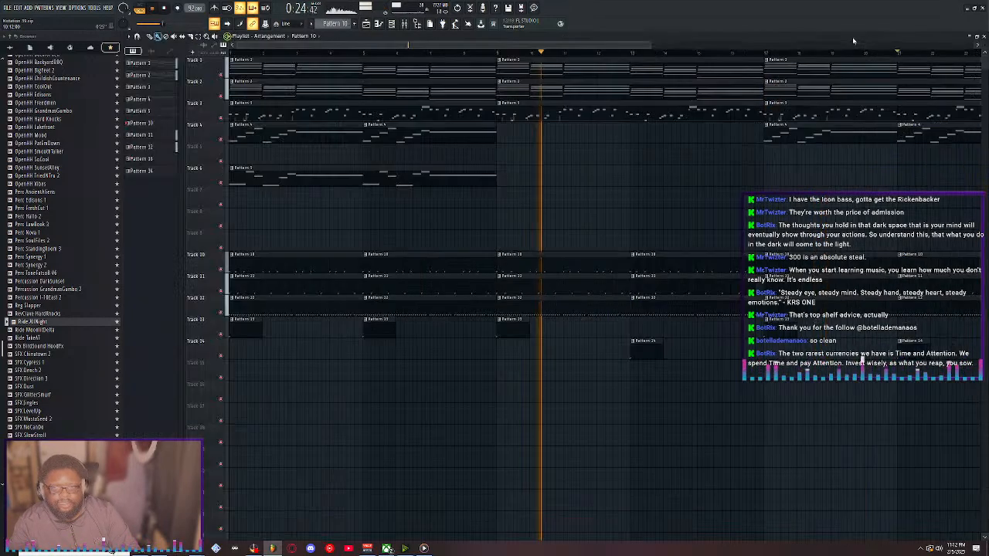
scroll(814, 54, down, 3)
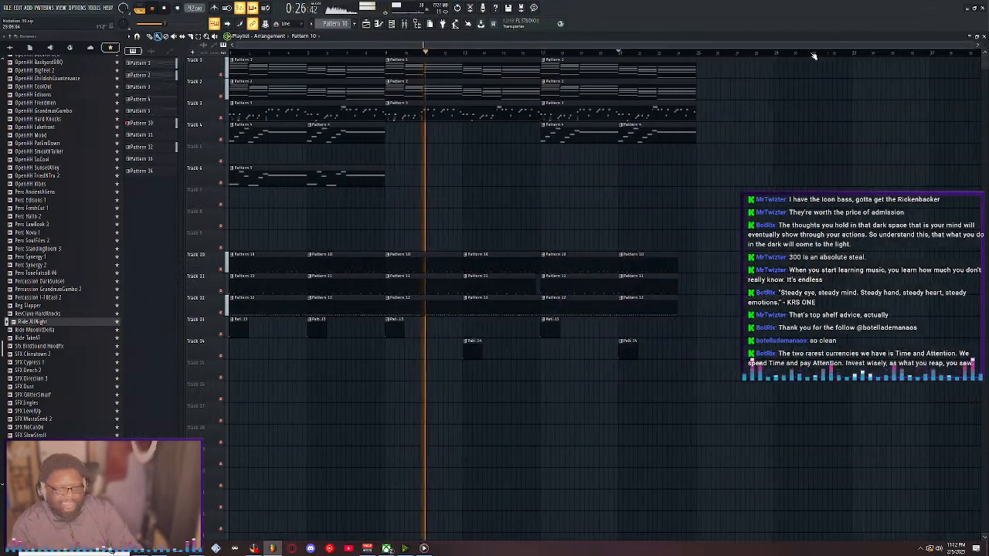
key(ctrl+a)
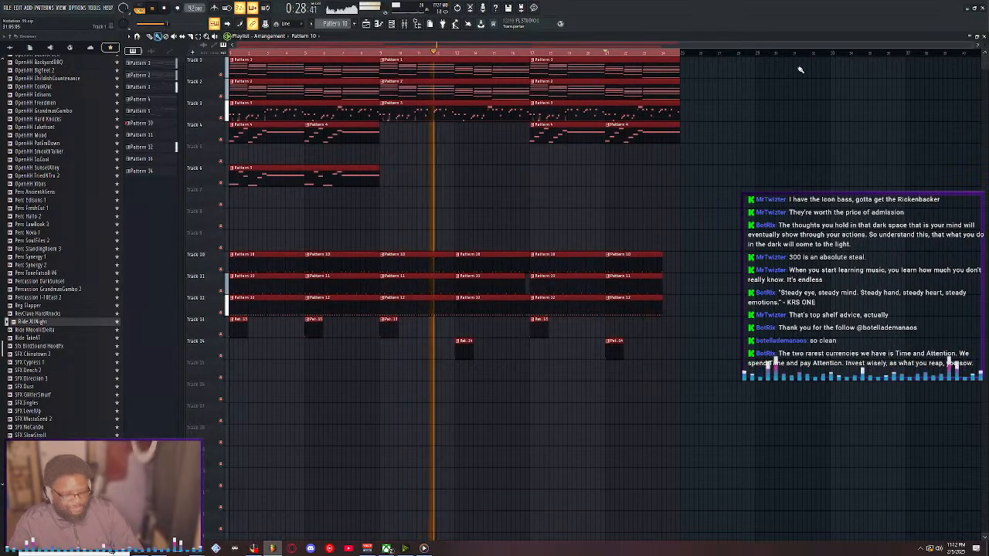
key(ctrl+b)
double_click(466, 54)
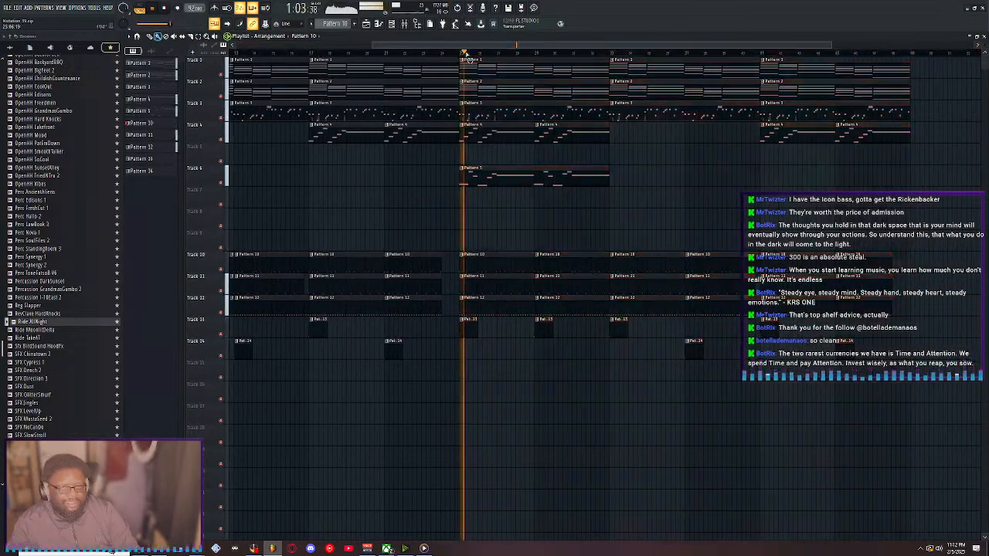
Delete the Pattern 11 clips at bars 33 and 37 on Track 11 and the Track 3 clip at bar 41
right_click(644, 287)
right_click(697, 286)
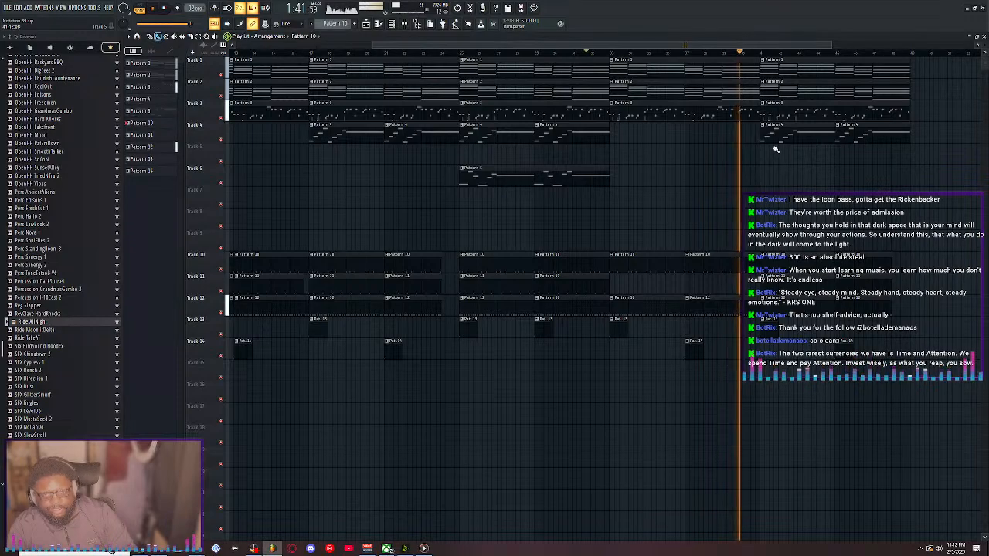
right_click(806, 116)
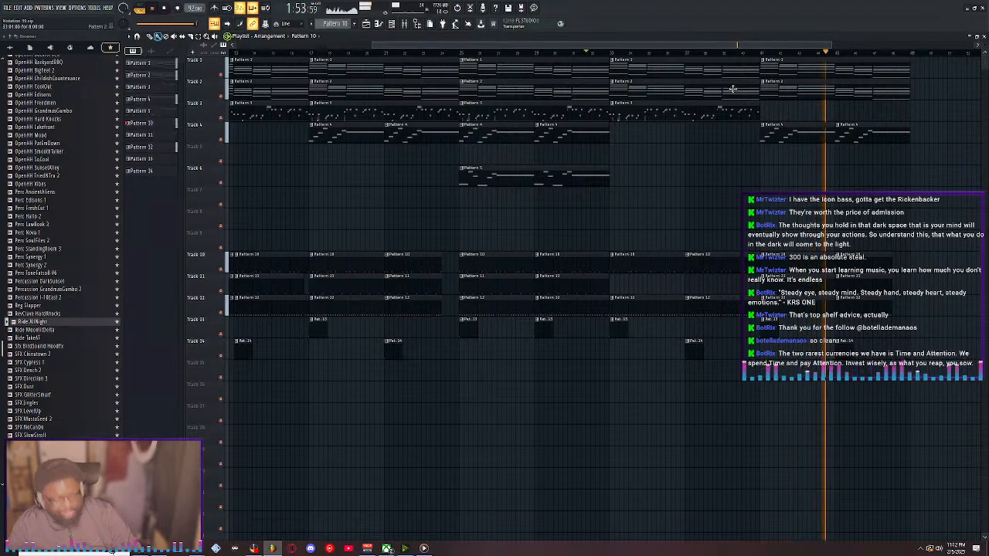
Add another full copy of the 24-bar section at bar 49 and delete its Pattern 12 clips at bars 57 and 61
drag(643, 45, 588, 47)
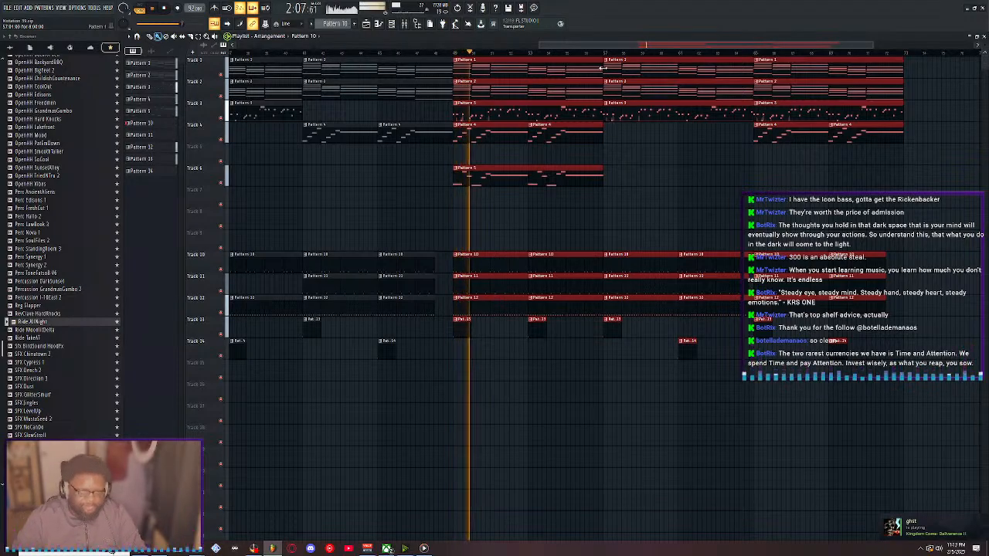
drag(632, 47, 681, 49)
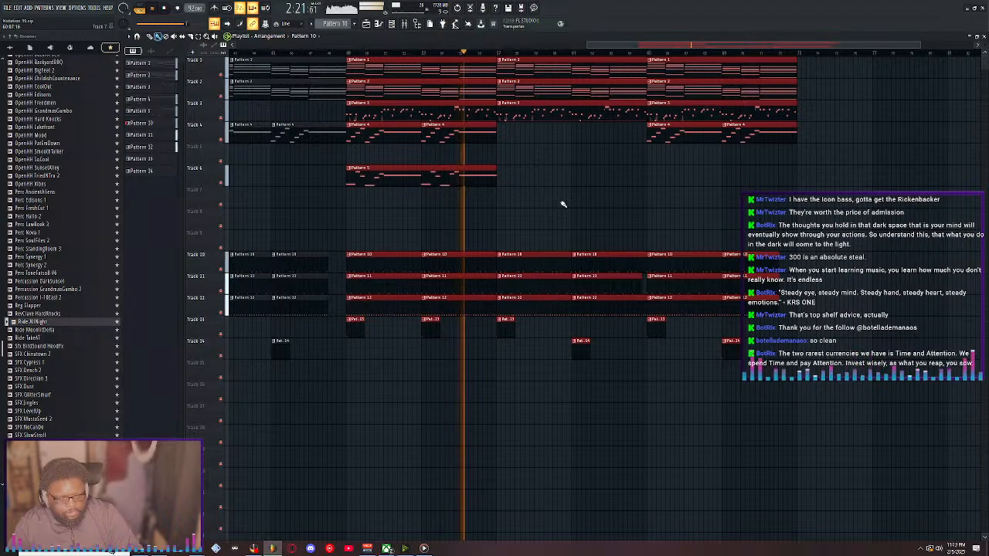
right_click(550, 302)
right_click(604, 308)
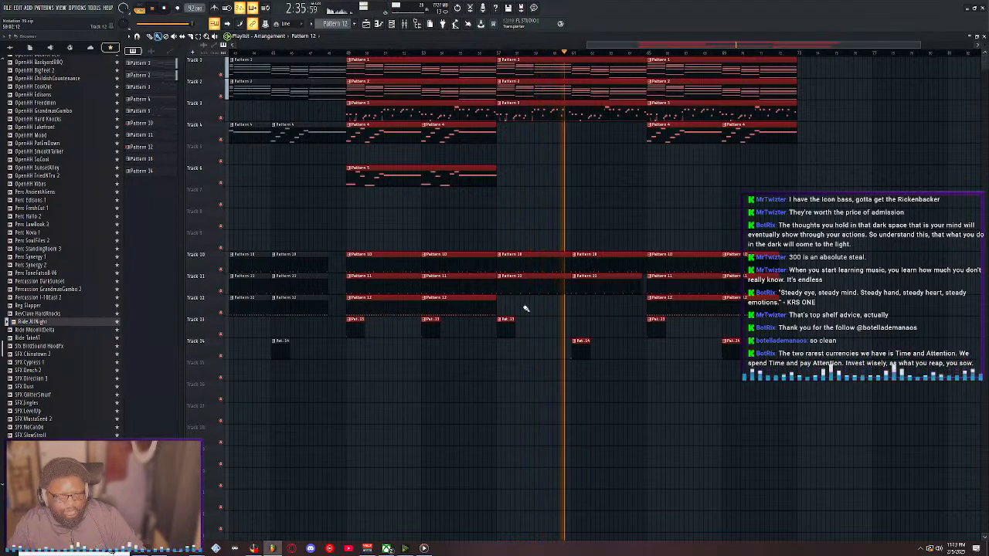
click(575, 307)
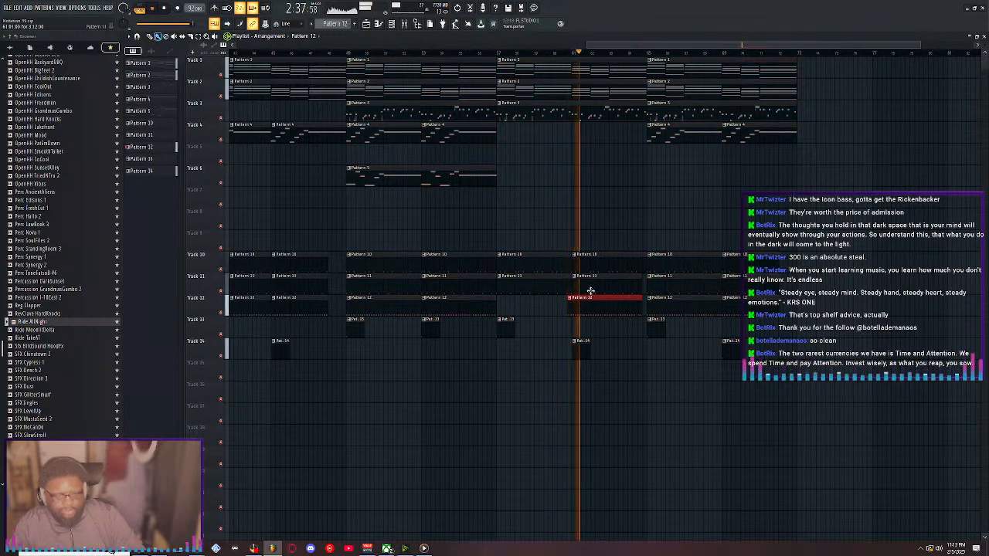
drag(593, 303, 595, 303)
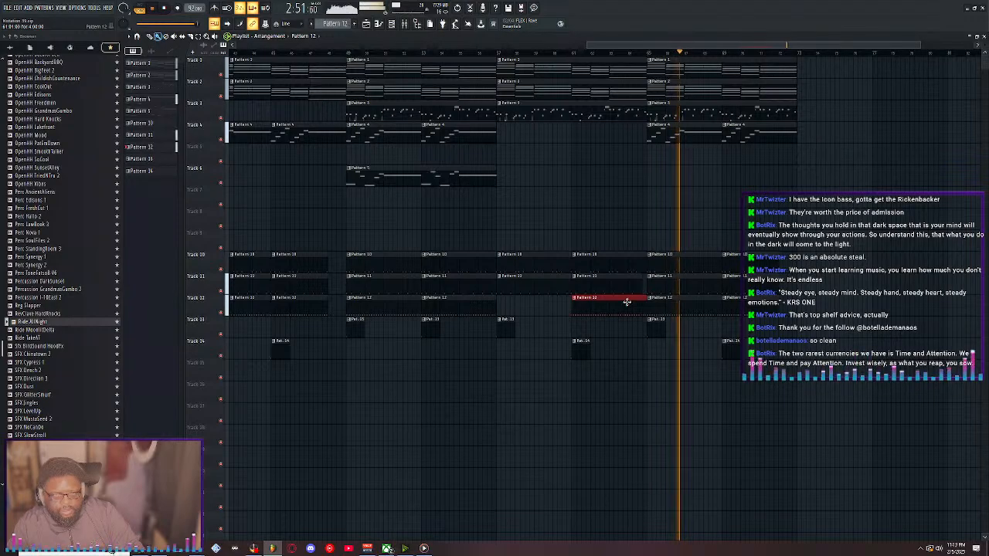
right_click(609, 305)
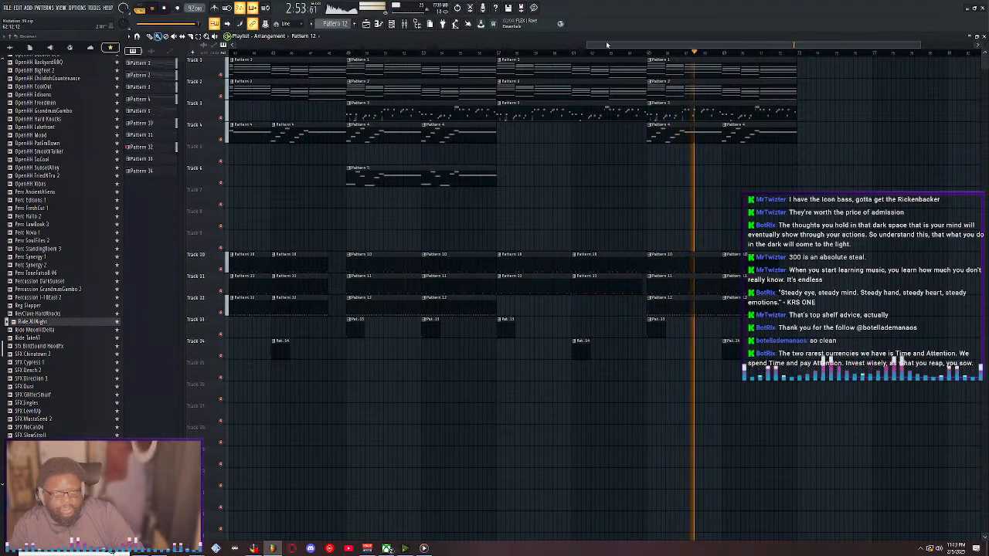
Paste a fourth copy of the full 24-bar section at bar 73 and deselect the clips
drag(607, 45, 858, 37)
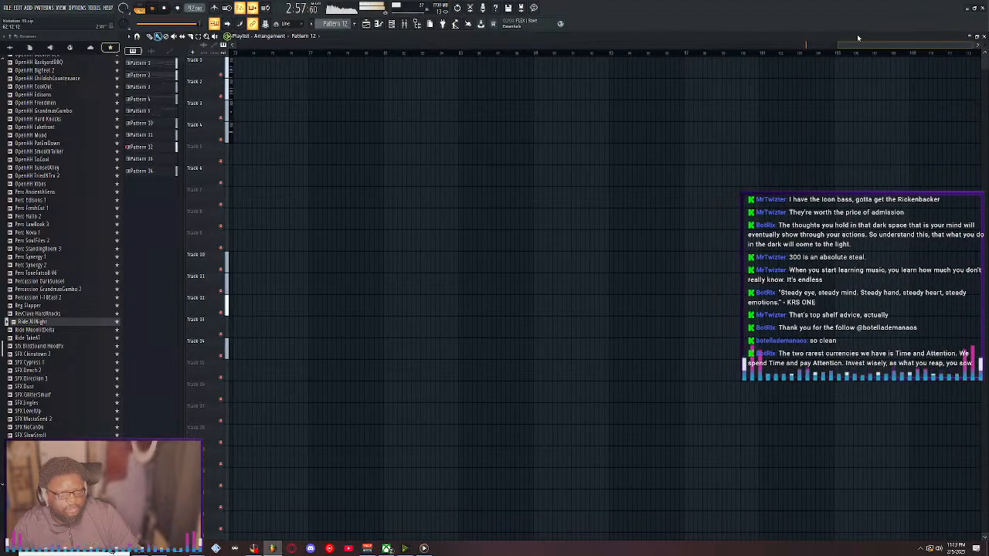
key(ctrl+v)
drag(778, 45, 683, 45)
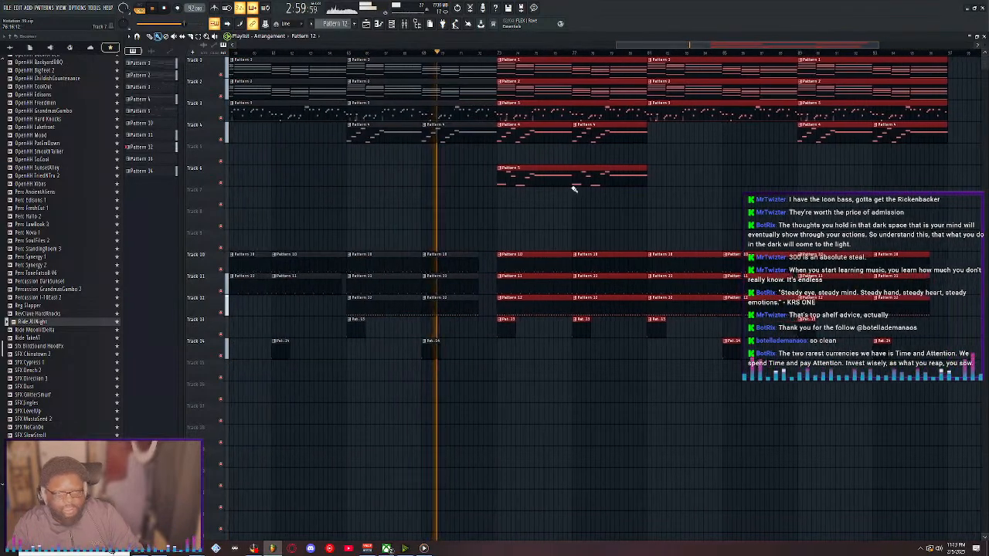
key(ctrl+d)
Clear the Pattern 10, 11 and 12 clips at bars 73 and 77, and place Pattern 12 at both bars on Track 12
right_click(549, 271)
right_click(552, 285)
right_click(562, 304)
right_click(588, 305)
right_click(623, 289)
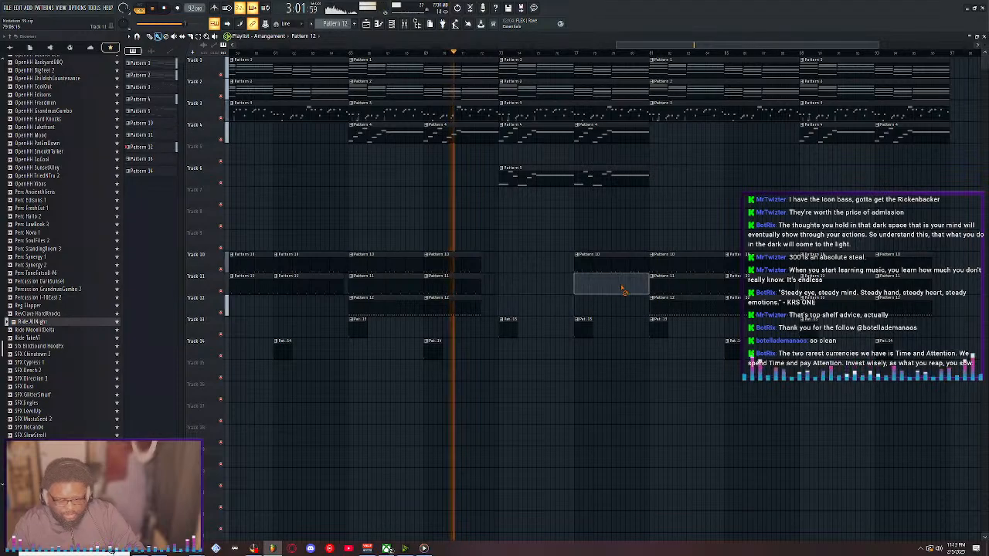
right_click(631, 267)
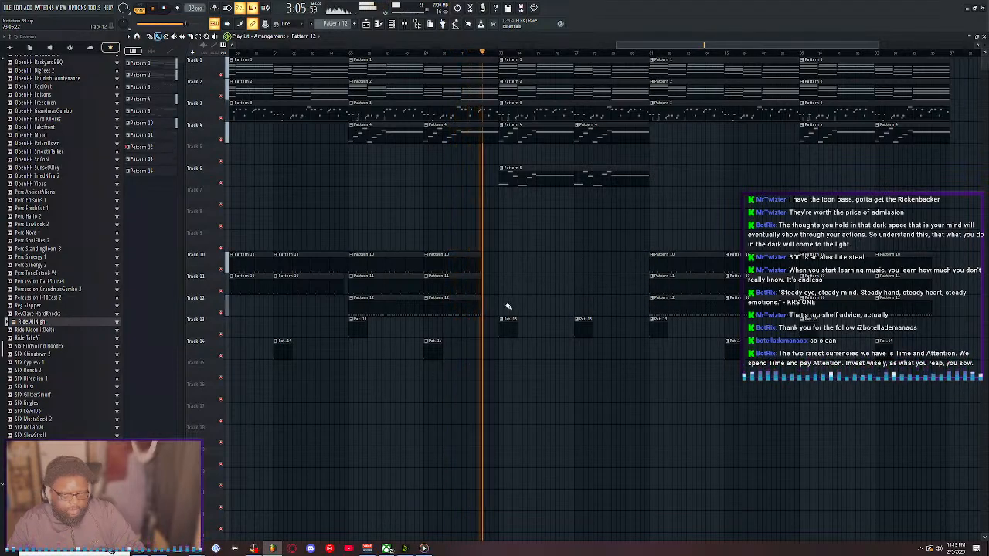
drag(504, 307, 593, 310)
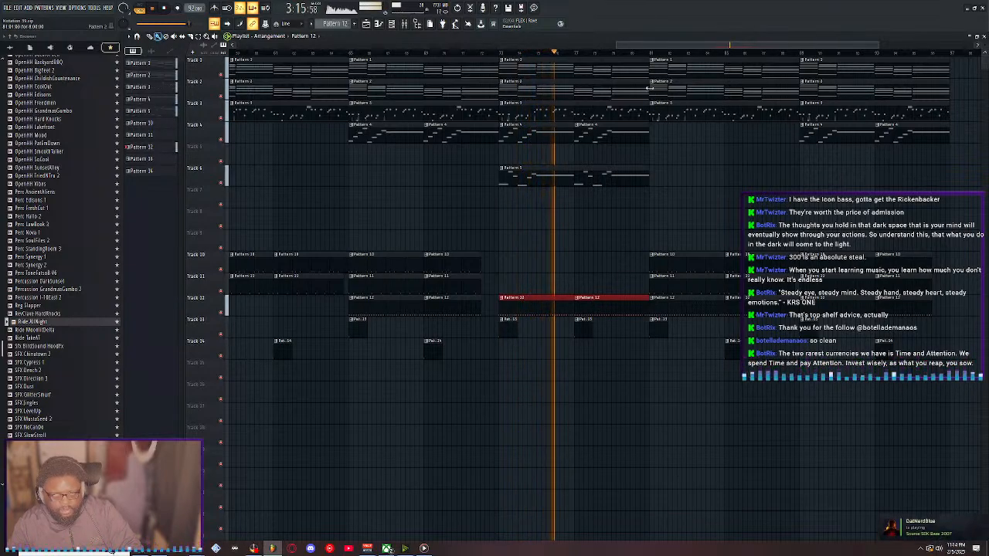
Delete the Pattern 1 and Pattern 2 clips starting at bar 81 on Tracks 1 and 2
drag(635, 46, 687, 44)
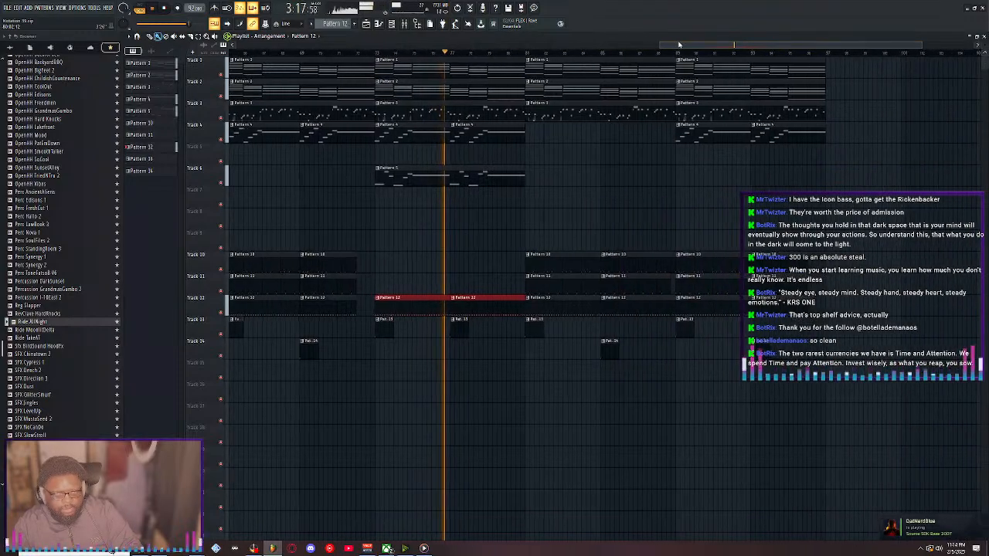
right_click(584, 91)
right_click(597, 71)
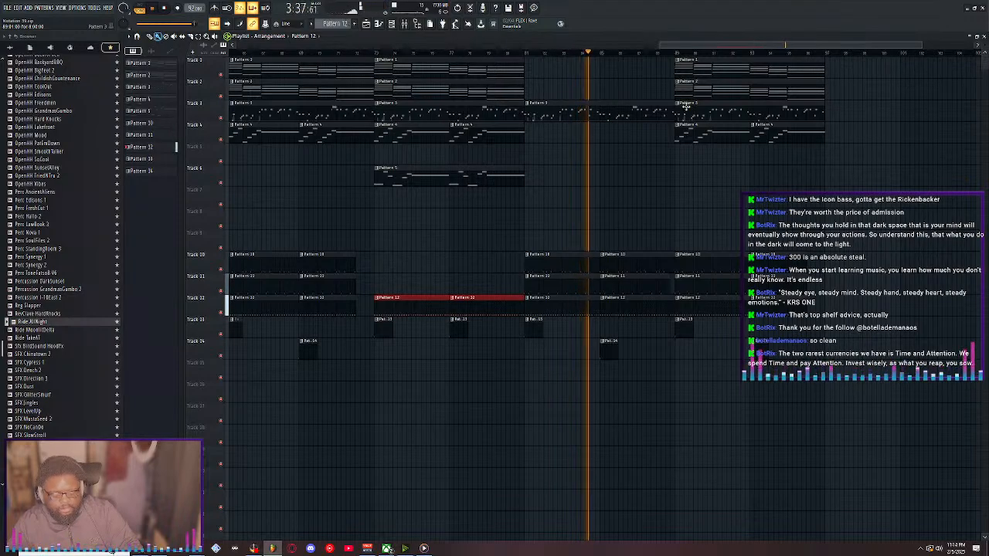
drag(703, 48, 719, 48)
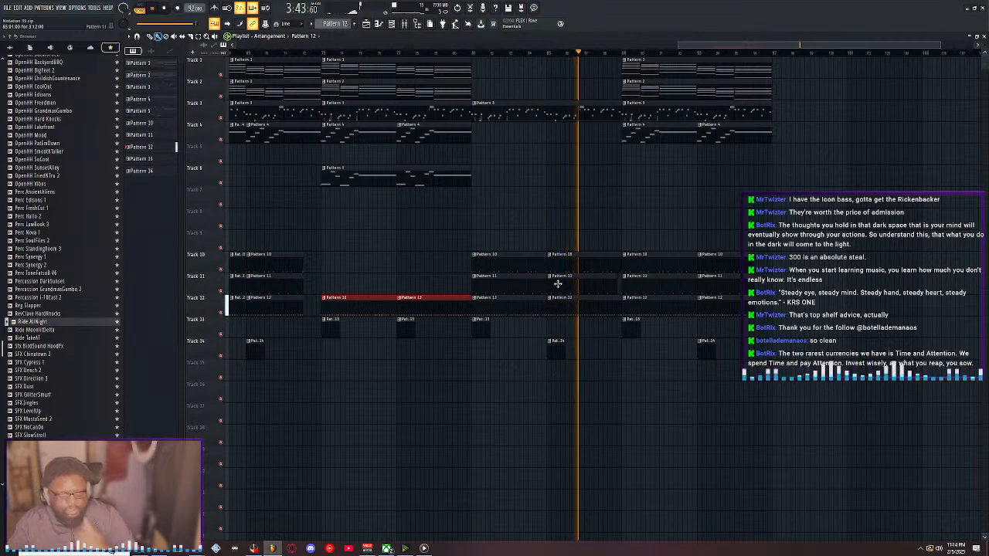
Select the Pattern 10 clip at bar 85, restore the playlist's smaller window, and return to the arrangement's start with playback stopped
click(562, 257)
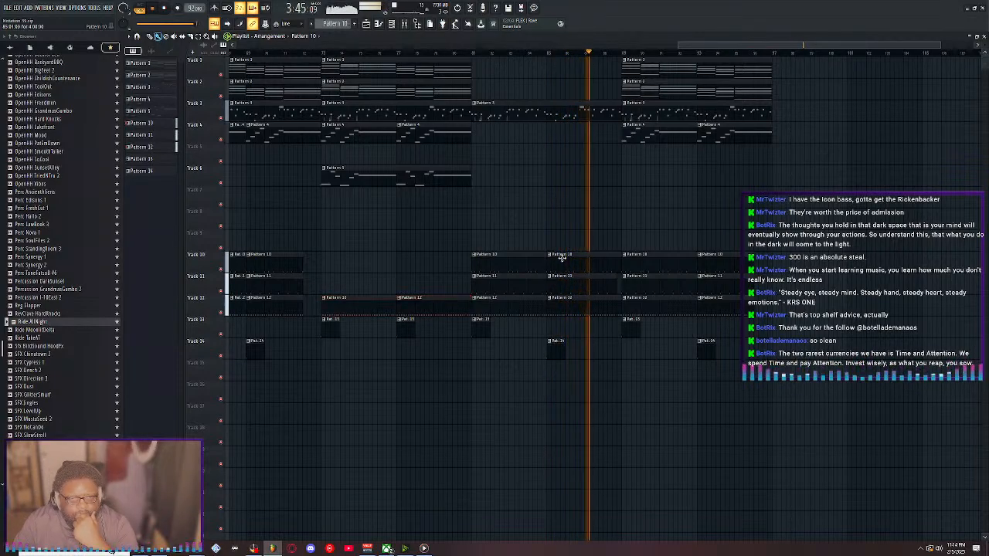
double_click(616, 35)
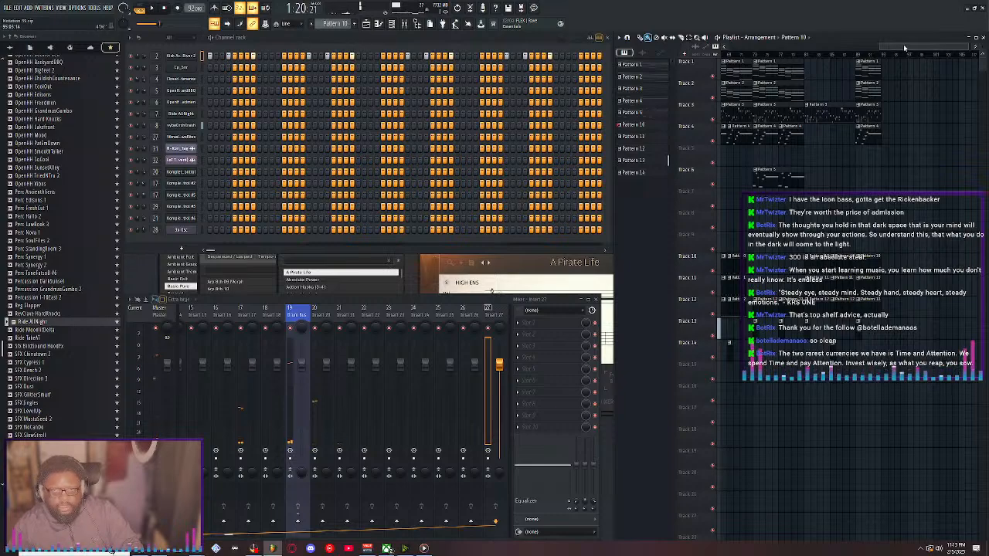
drag(881, 47, 675, 58)
key(space)
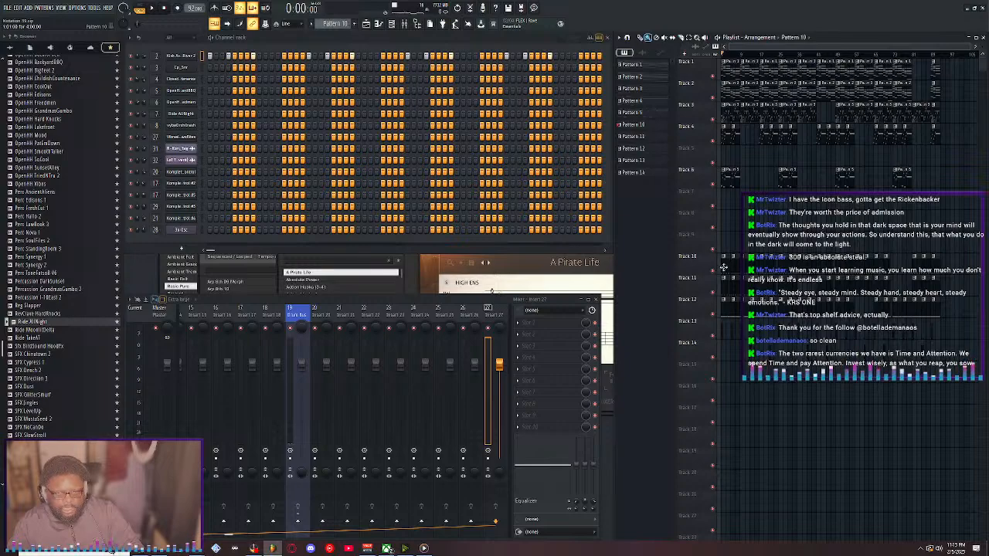
Examine the contents of the melodic and drum pattern clips at bar 1, including Patterns 1, 4 and 5
click(725, 67)
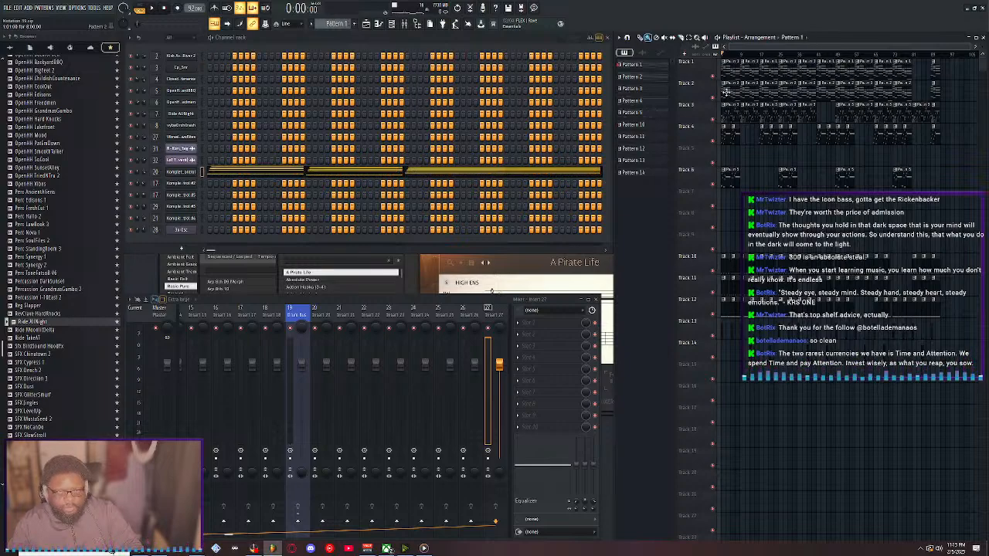
click(725, 133)
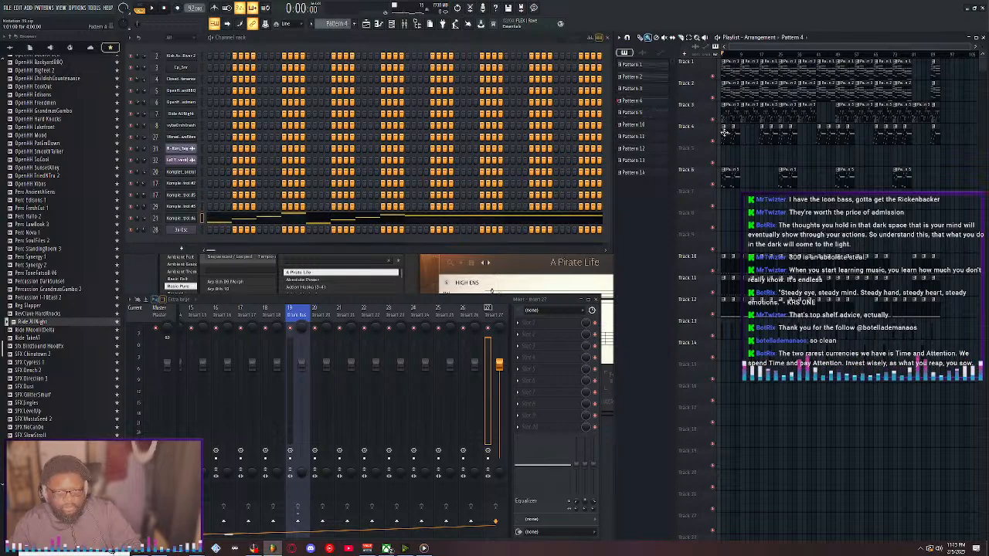
click(725, 178)
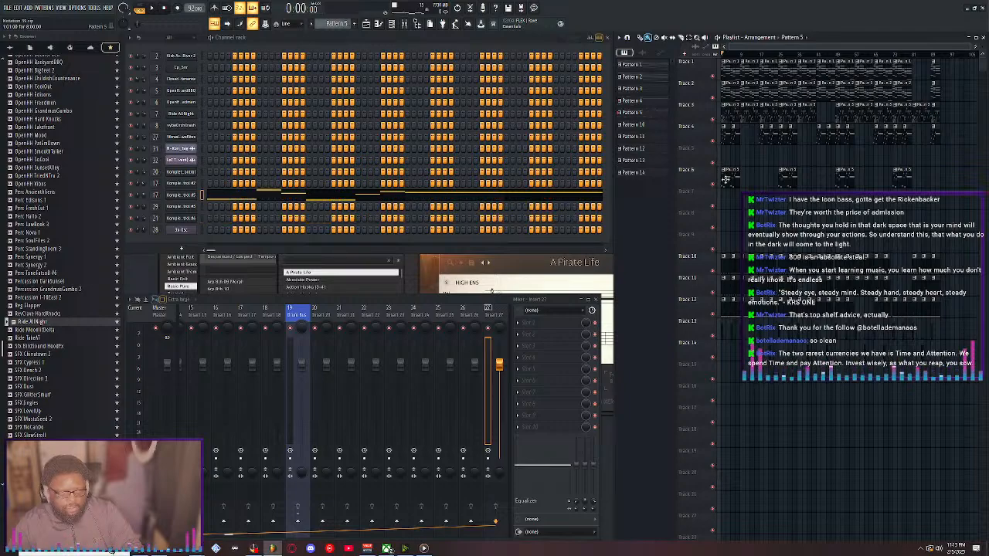
click(725, 264)
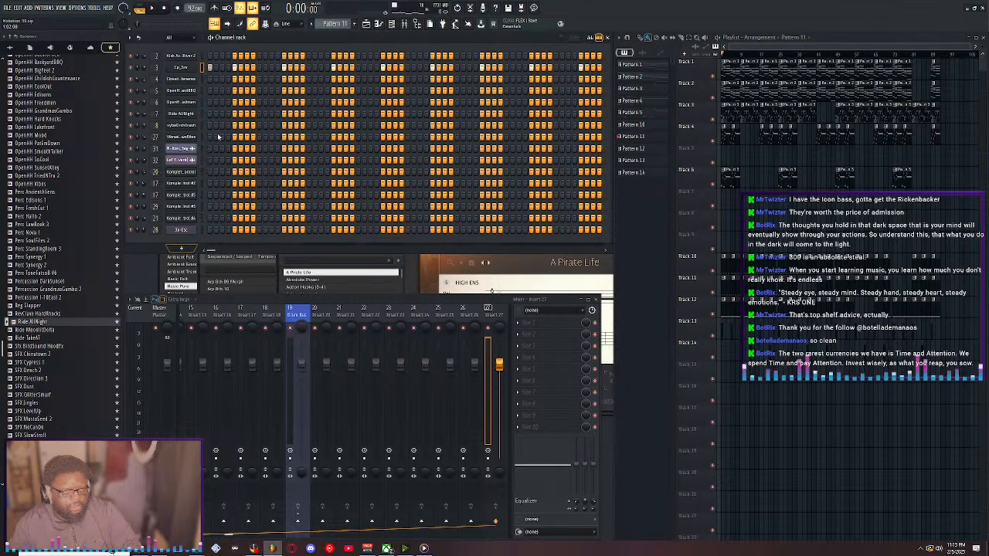
Inspect the Cp_Snr notes of Pattern 11 in the piano roll, and check the channel steps of Patterns 12 and 13
right_click(187, 70)
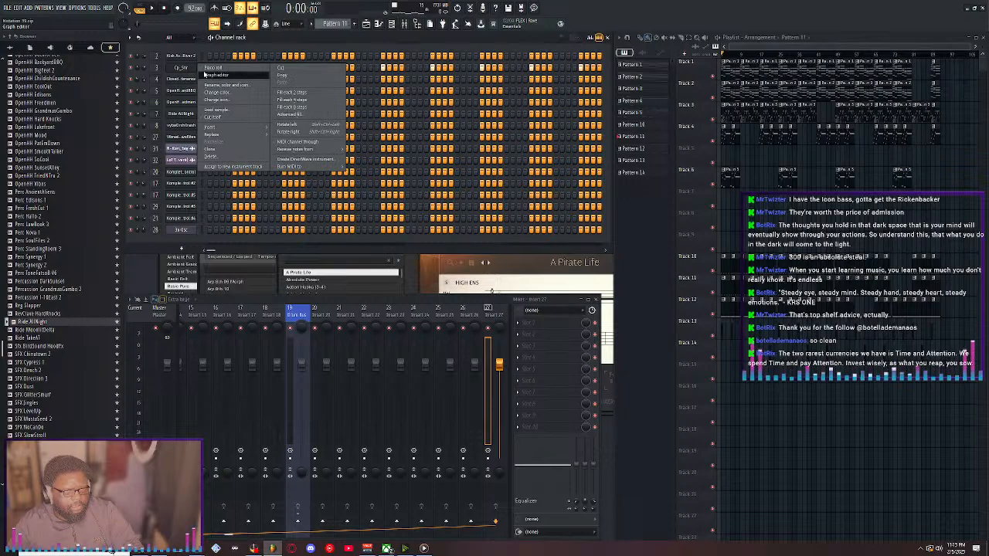
click(220, 74)
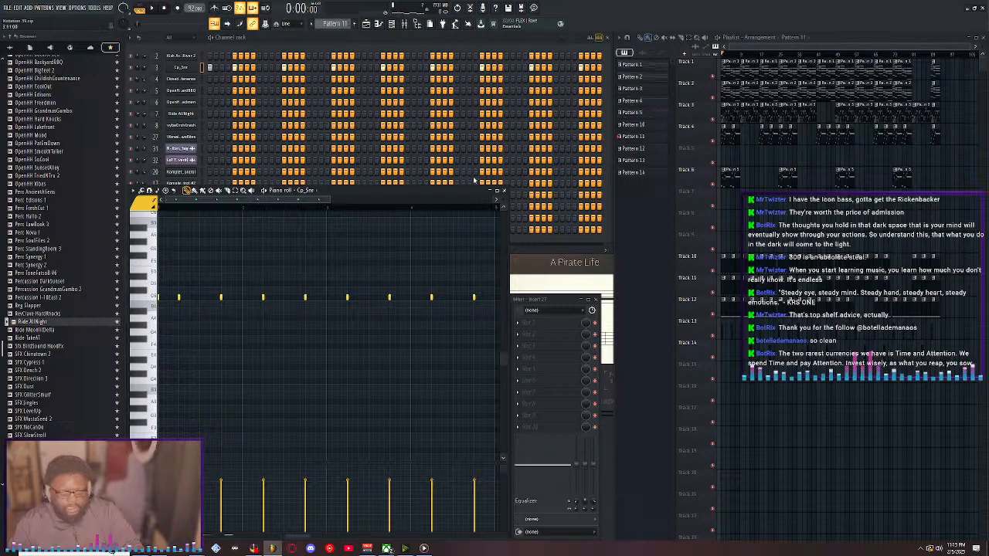
click(504, 191)
click(726, 307)
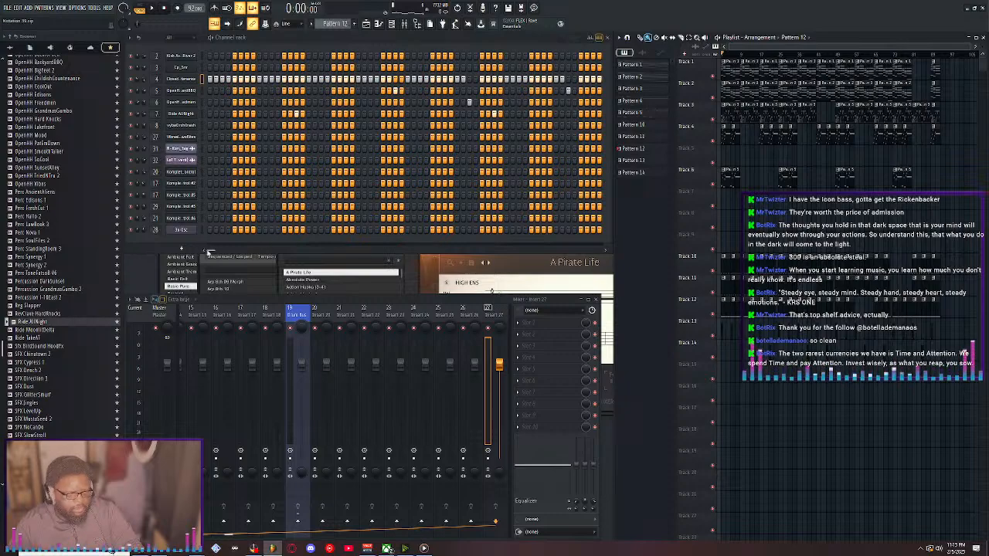
click(722, 330)
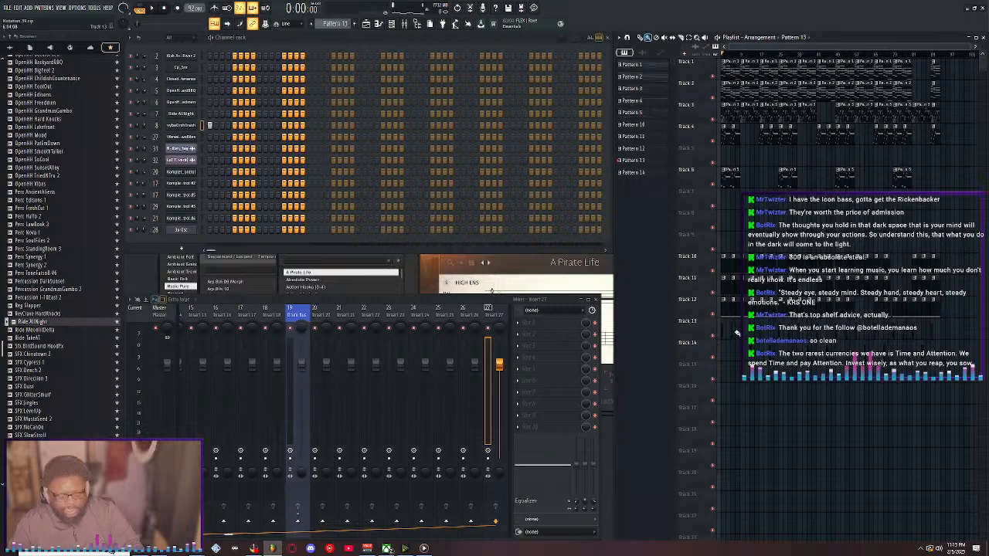
Play the arrangement from the start with only the melodic clips on Tracks 1 to 6 audible
key(space)
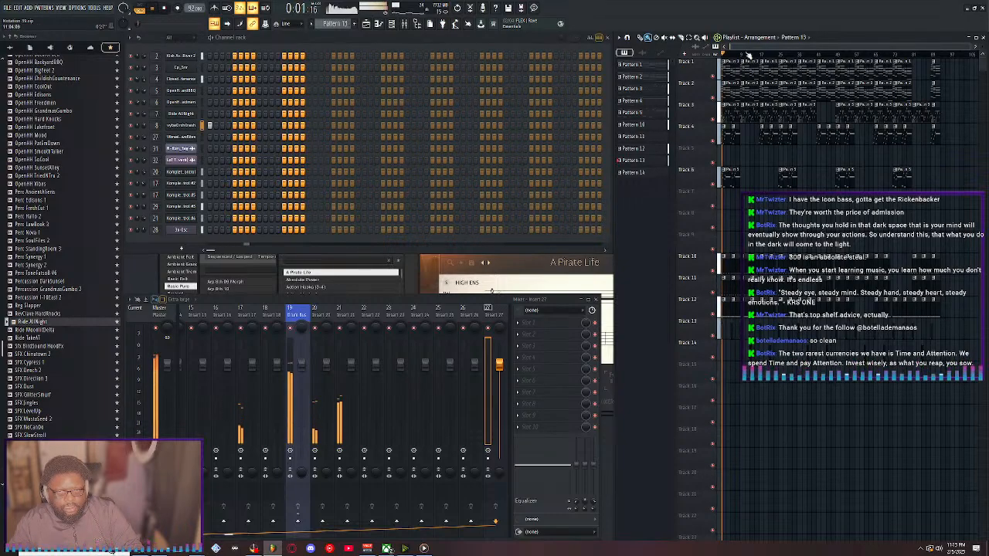
scroll(747, 55, up, 5)
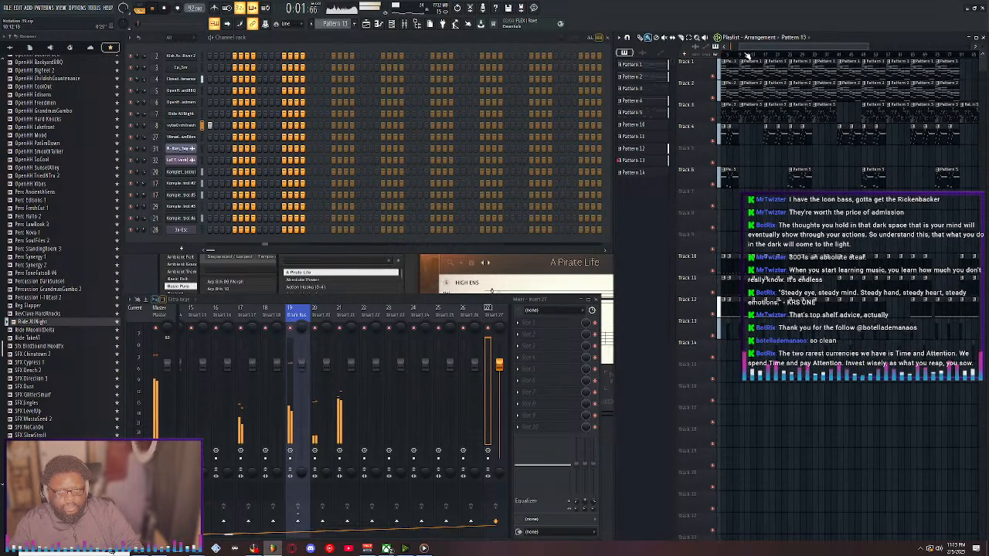
right_click(713, 78)
click(713, 99)
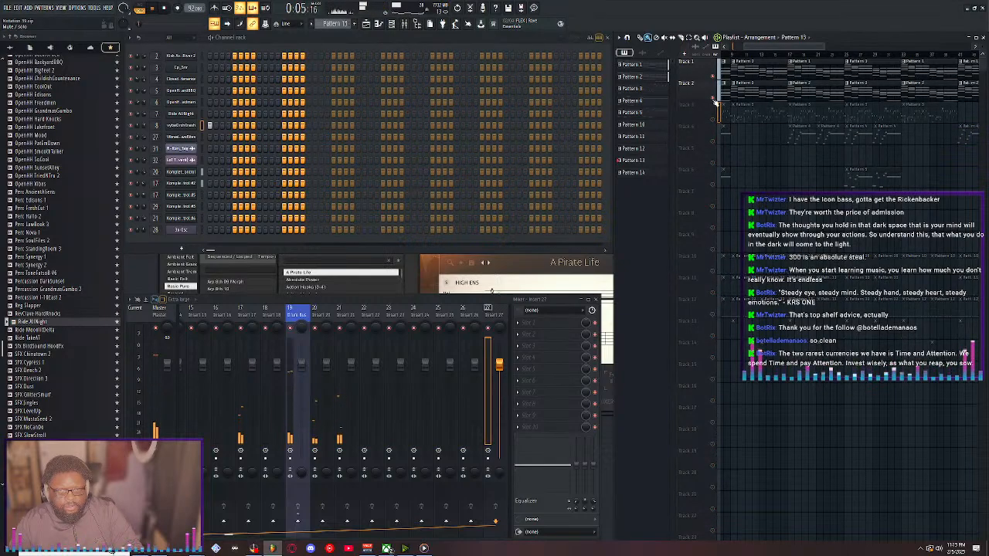
click(714, 119)
click(715, 141)
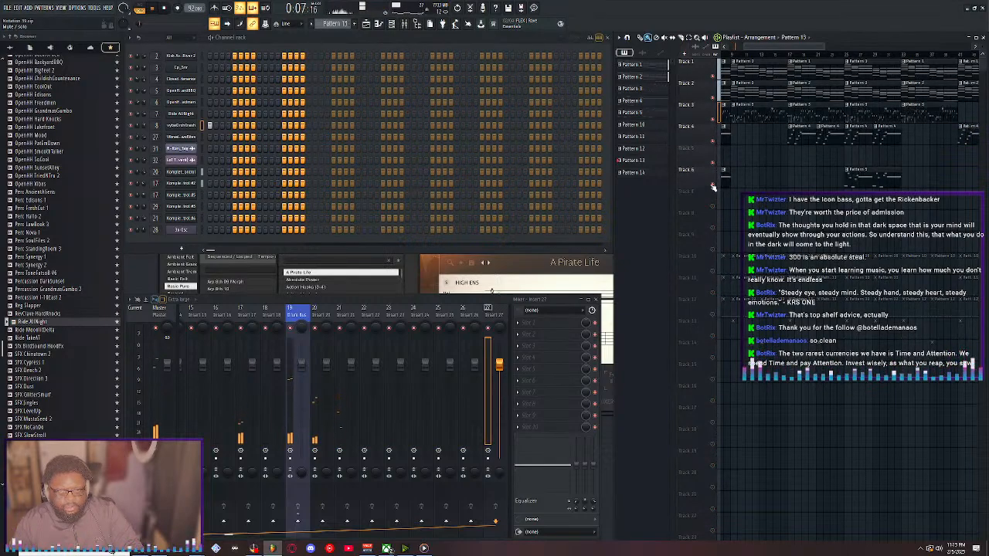
drag(790, 48, 762, 48)
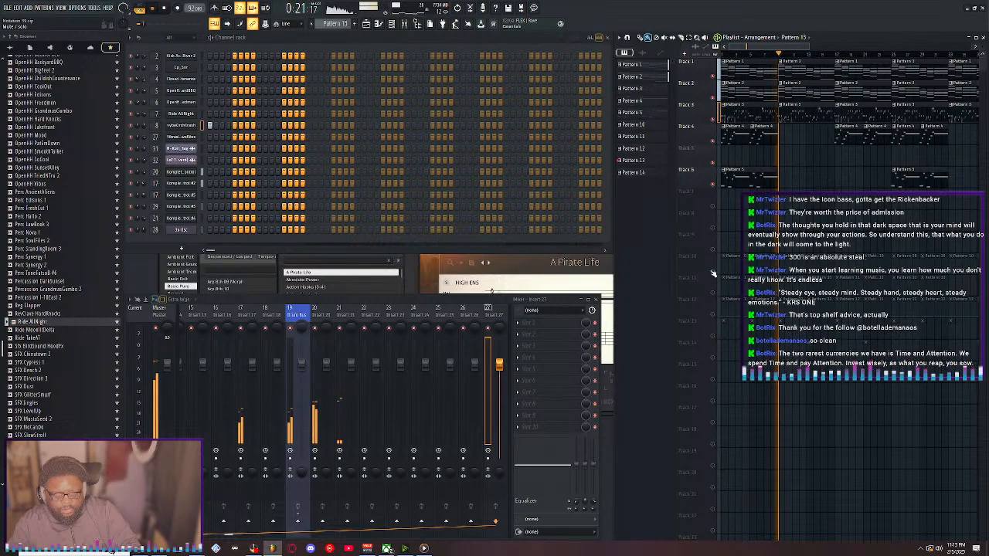
Solo the drum Tracks 10 to 13 during playback
right_click(714, 271)
click(712, 293)
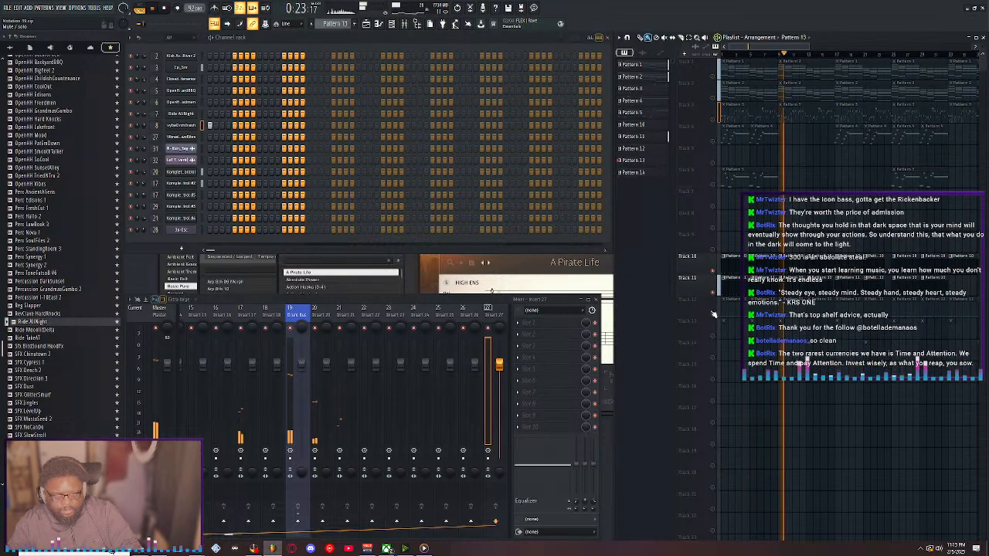
click(713, 313)
click(713, 335)
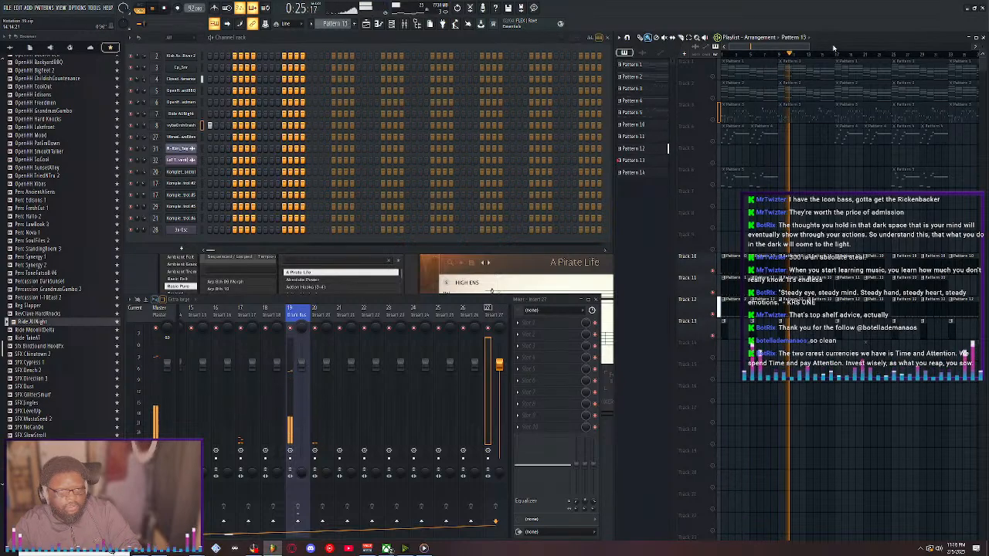
Enlarge the playlist, check the Pattern 10 and Pattern 11 clips at bar 9, and stop playback
double_click(829, 38)
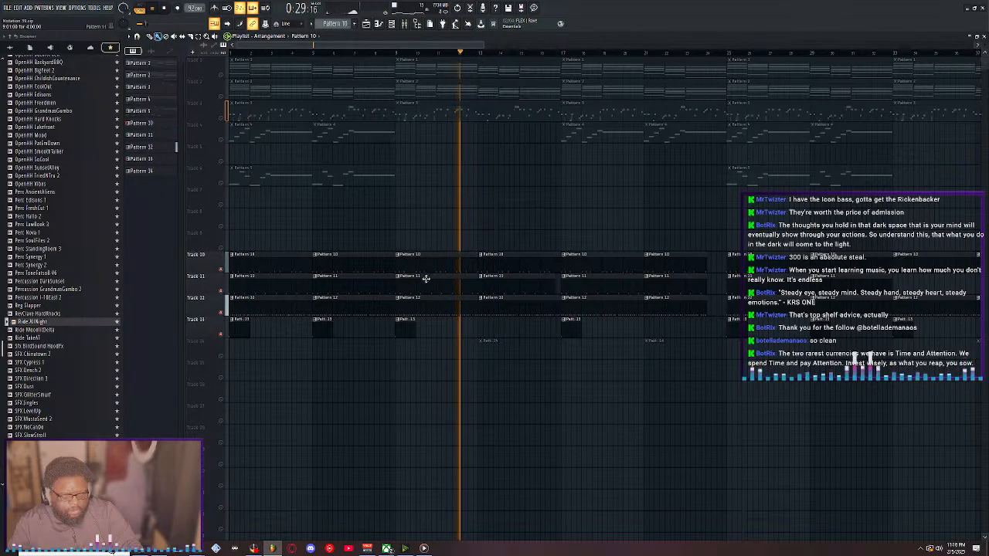
click(430, 259)
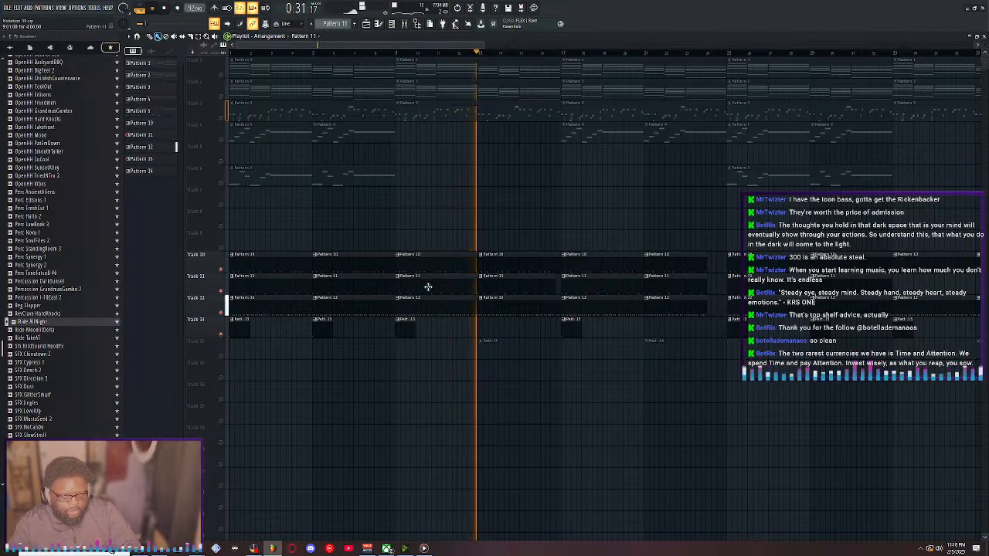
click(429, 288)
key(space)
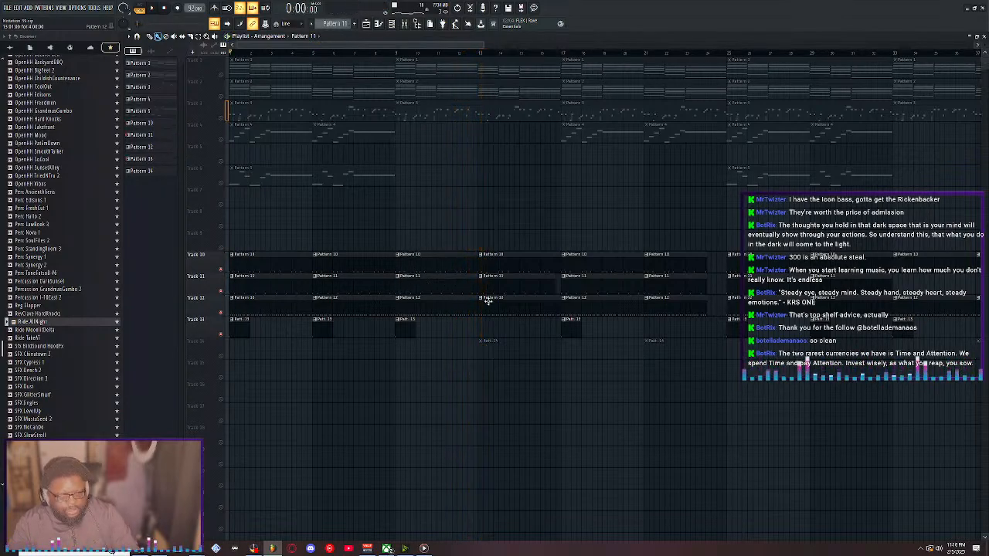
Remove the Cp_Snr hit on the first step of Pattern 11
double_click(621, 38)
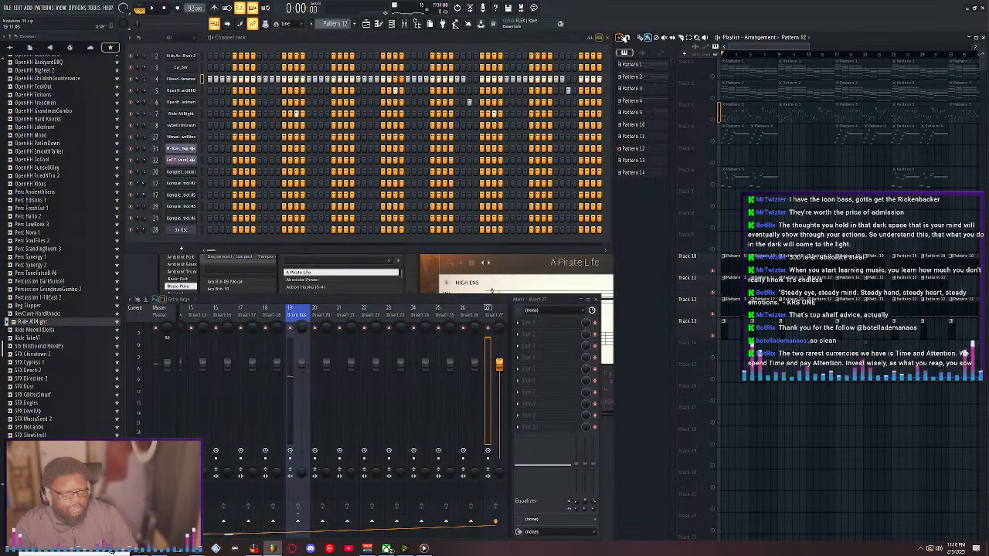
click(735, 289)
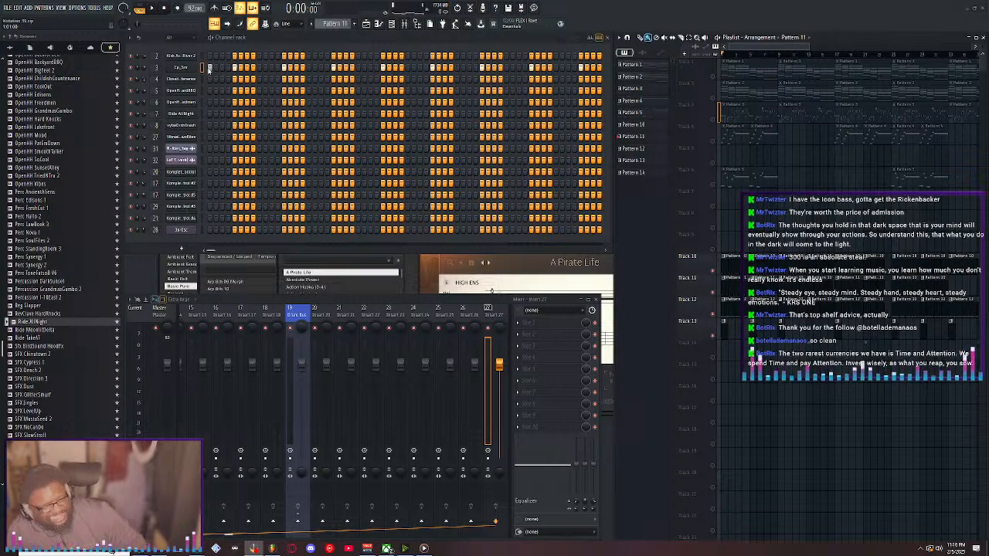
click(209, 68)
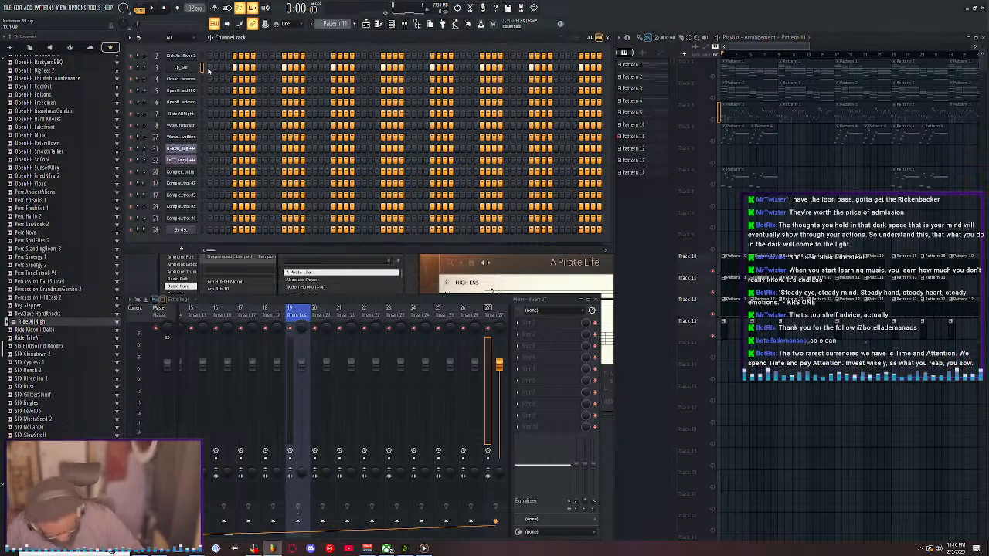
Save the project while auditioning the drums, and stop playback with all playlist tracks enabled again
key(space)
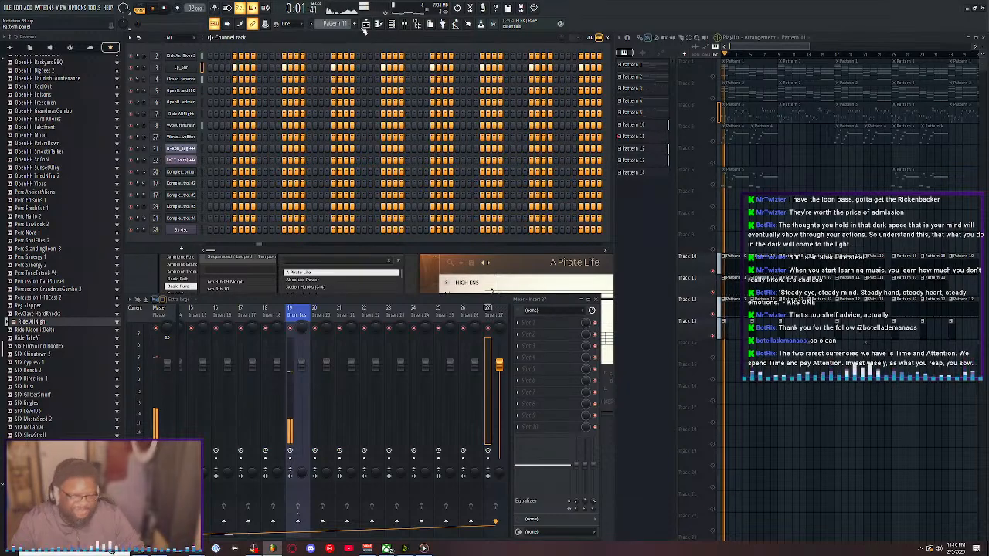
click(8, 7)
click(17, 44)
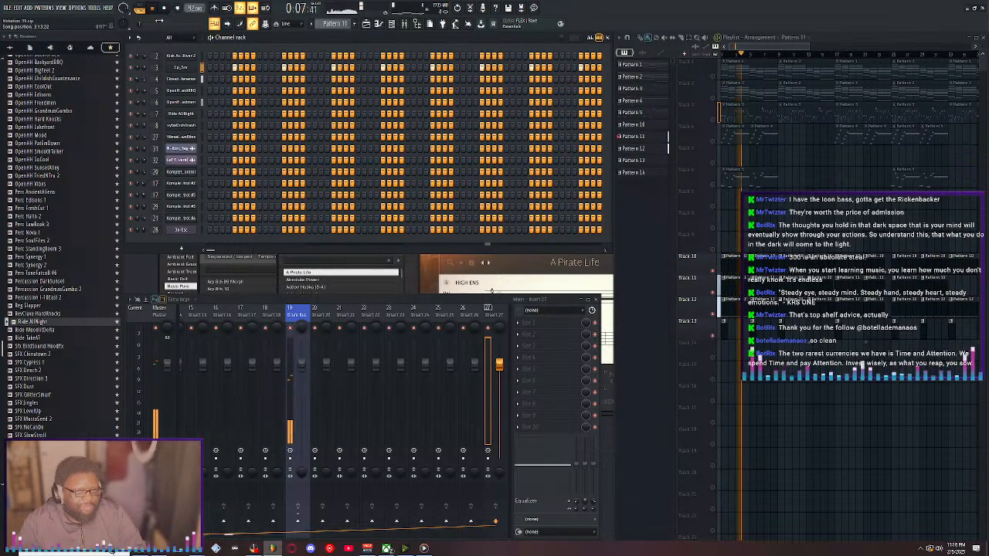
key(space)
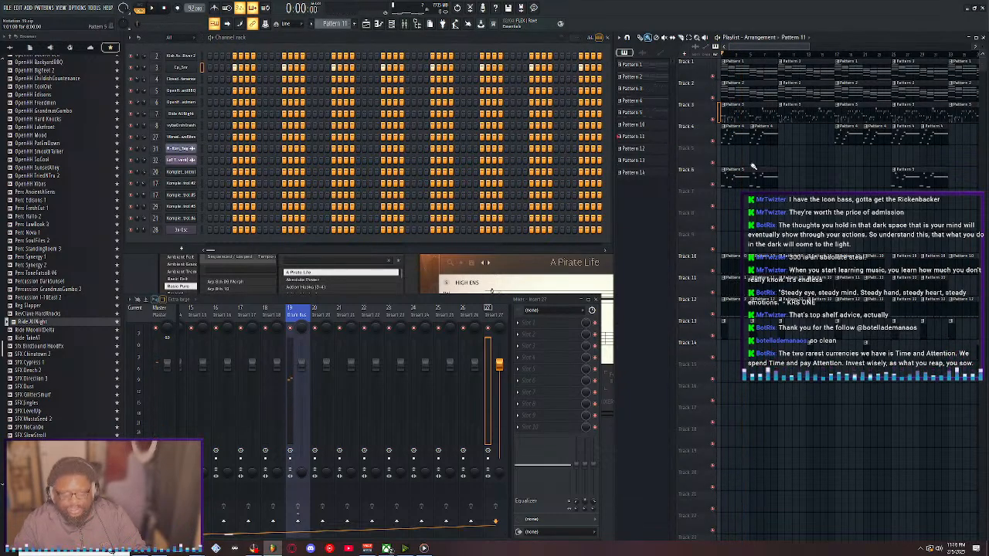
Create an automation clip for the Master volume and move it to Track 16
scroll(764, 60, down, 6)
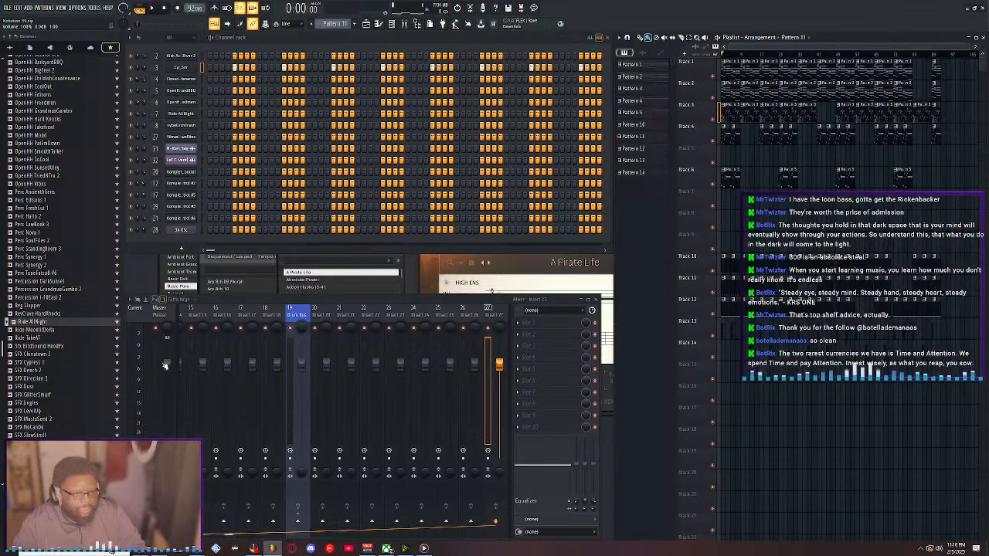
right_click(182, 369)
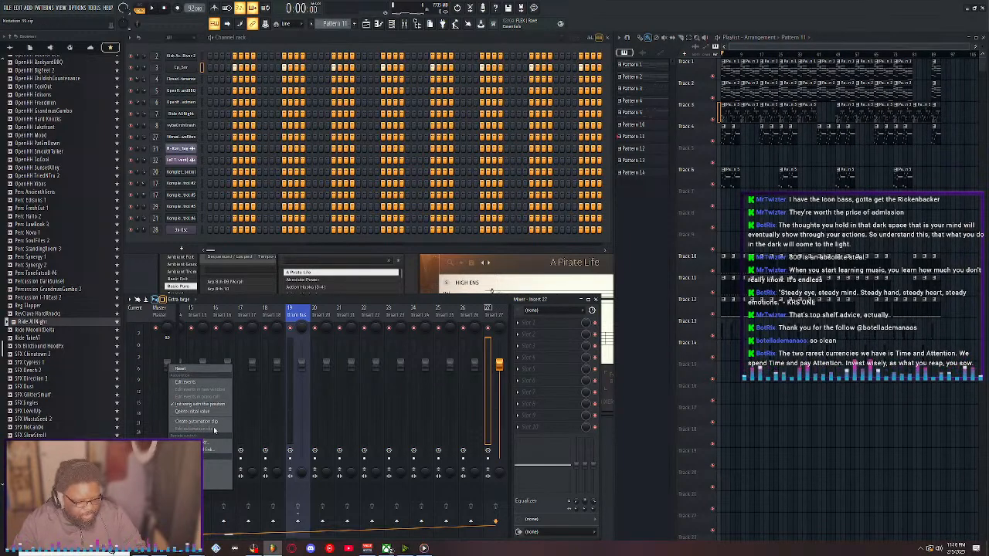
click(214, 421)
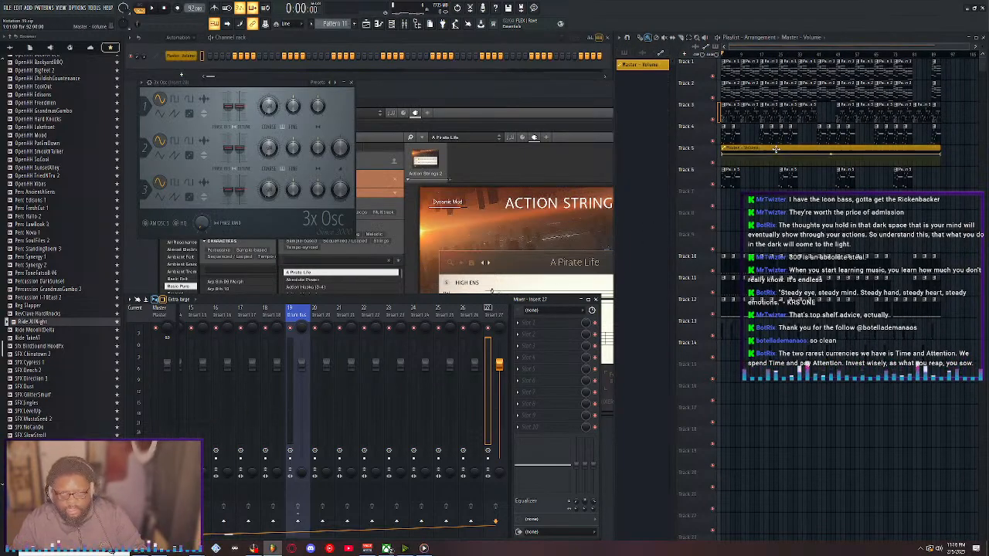
drag(666, 341, 646, 397)
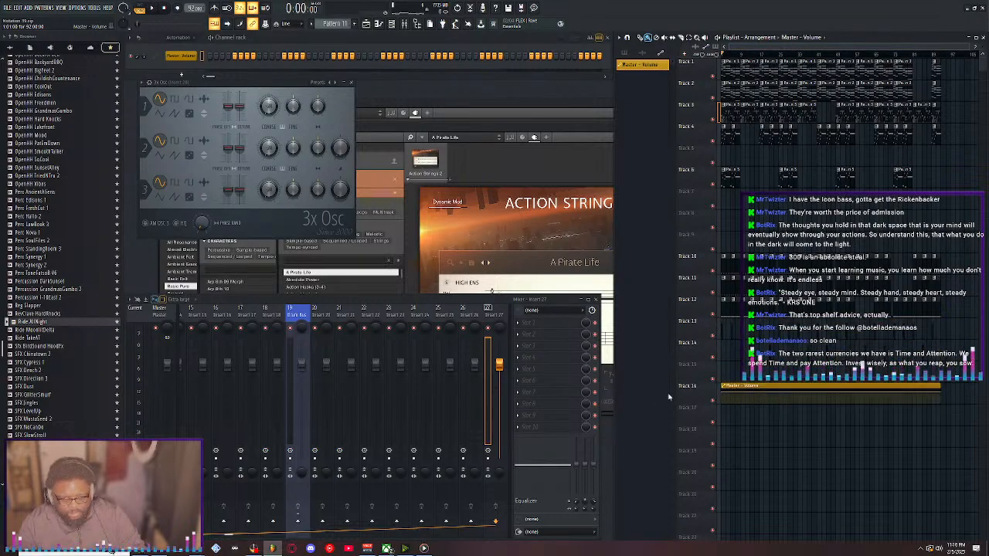
Shape the Master volume fade-out by pasting the starting level (80%) onto a point at bar 89, and play back the ending
click(723, 392)
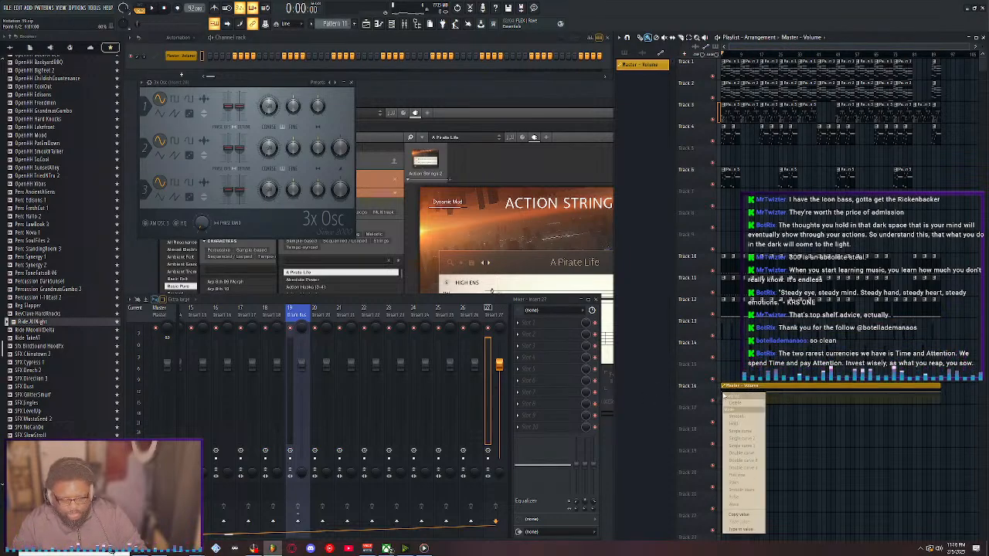
click(742, 514)
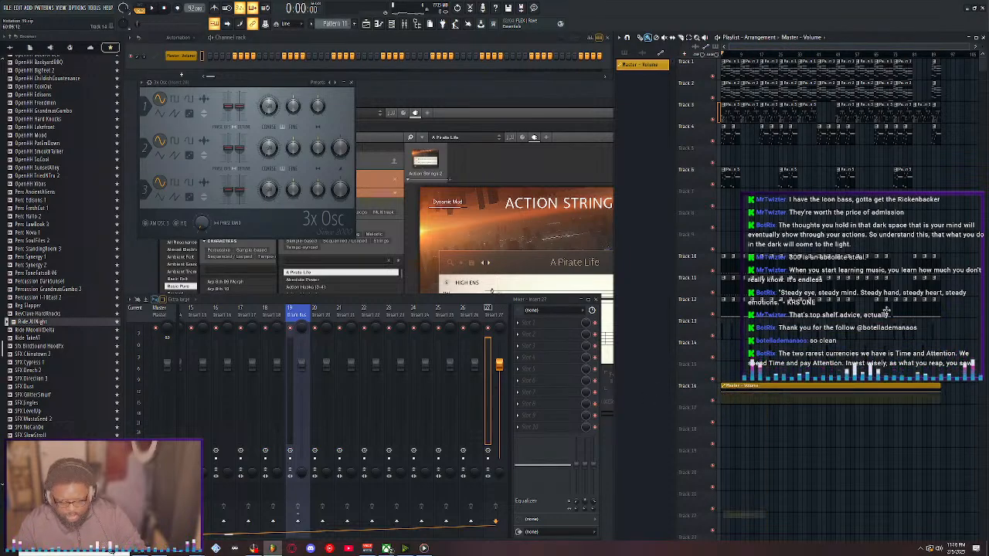
double_click(927, 37)
scroll(873, 51, up, 6)
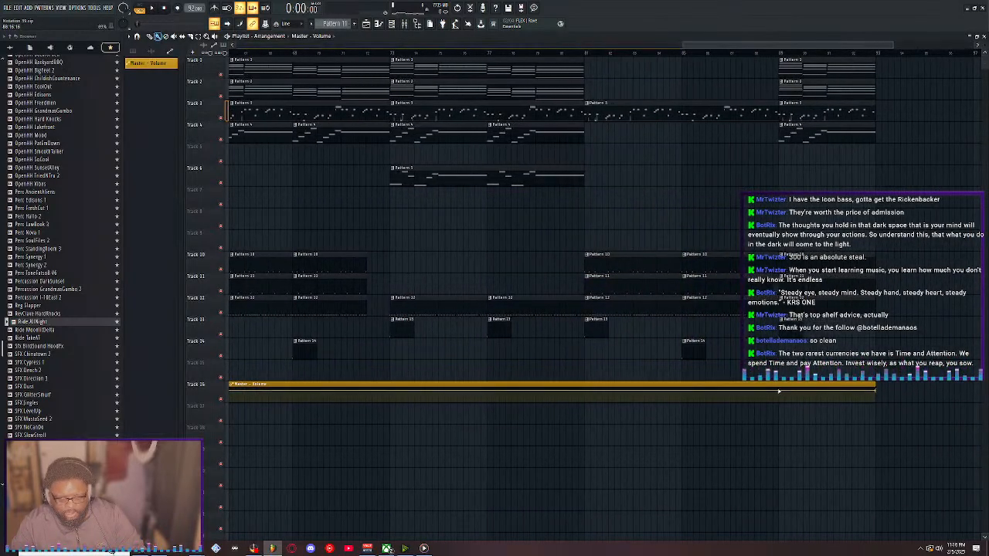
right_click(782, 393)
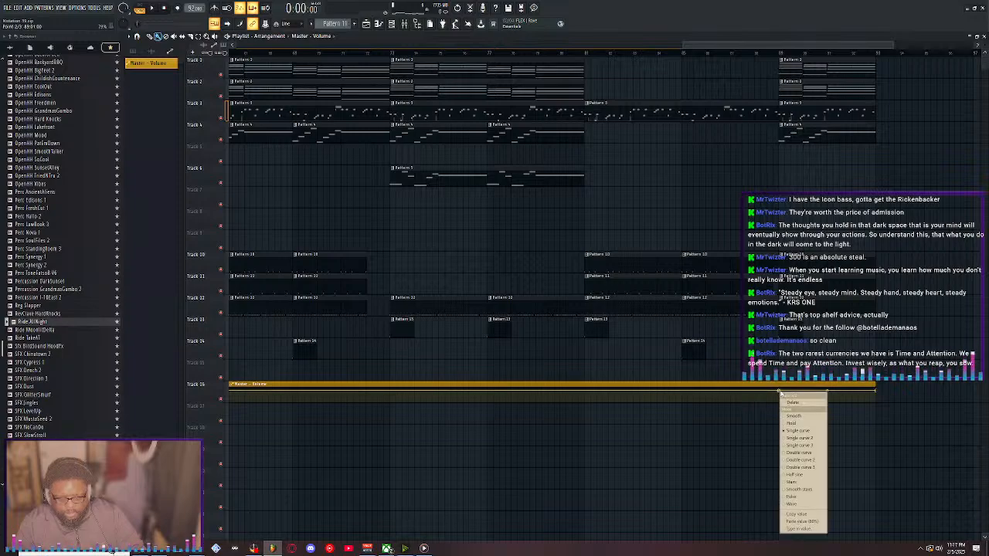
click(798, 522)
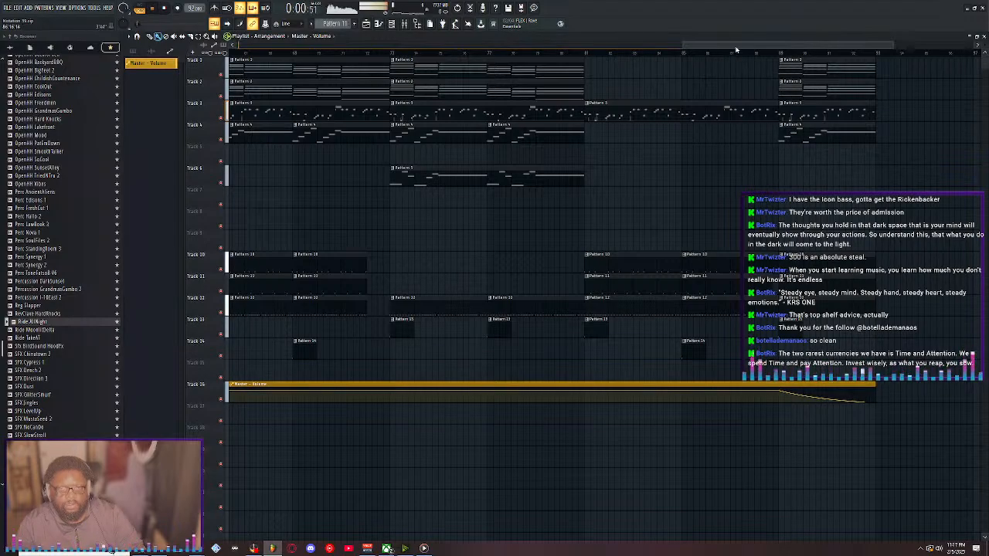
key(space)
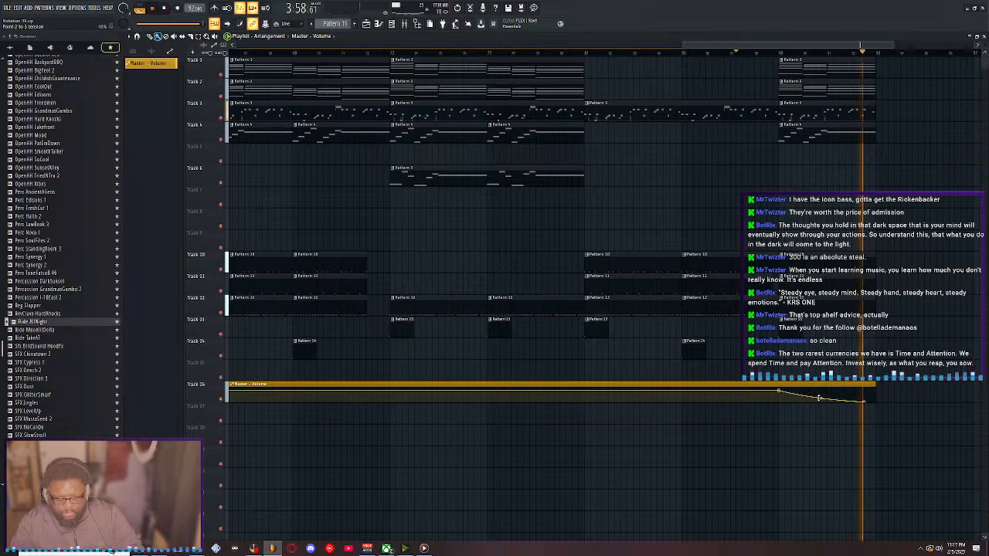
key(space)
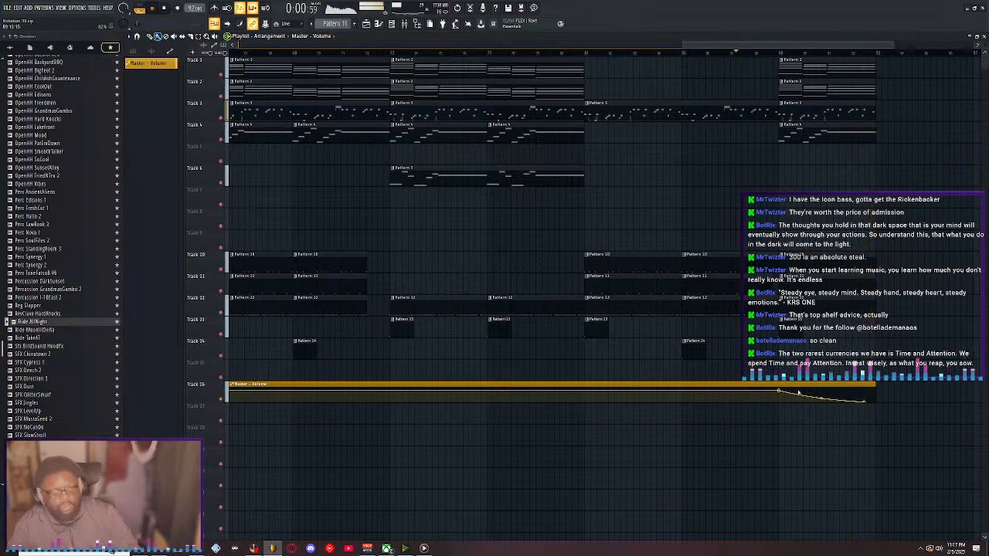
Solo Tracks 1, 2, 3, 4 and 6 together and audition the intro from bar 5
scroll(488, 58, down, 5)
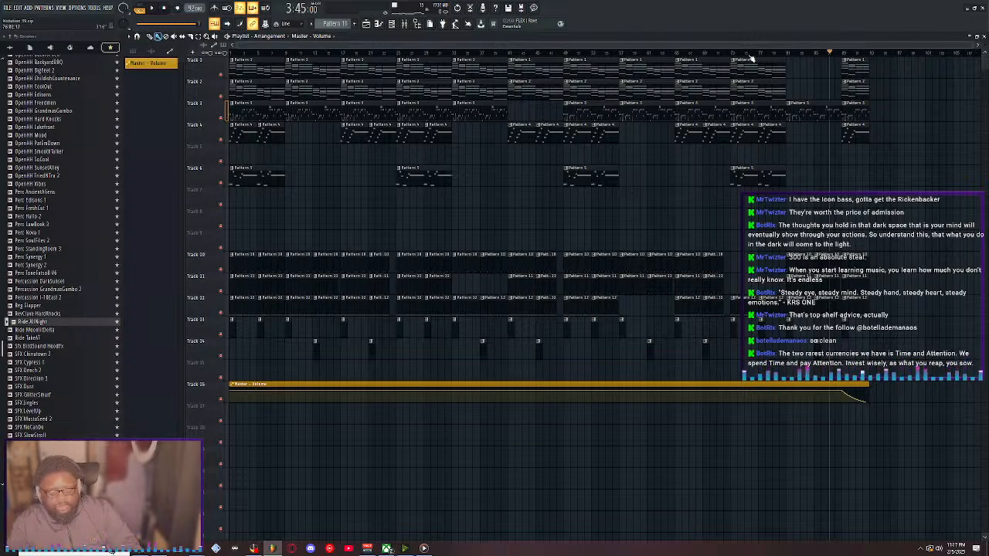
right_click(221, 76)
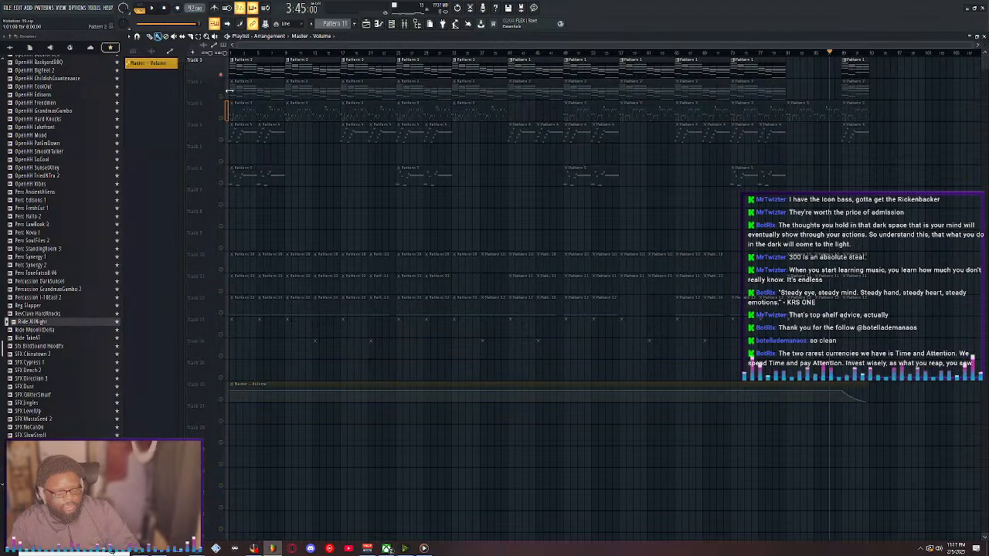
click(222, 97)
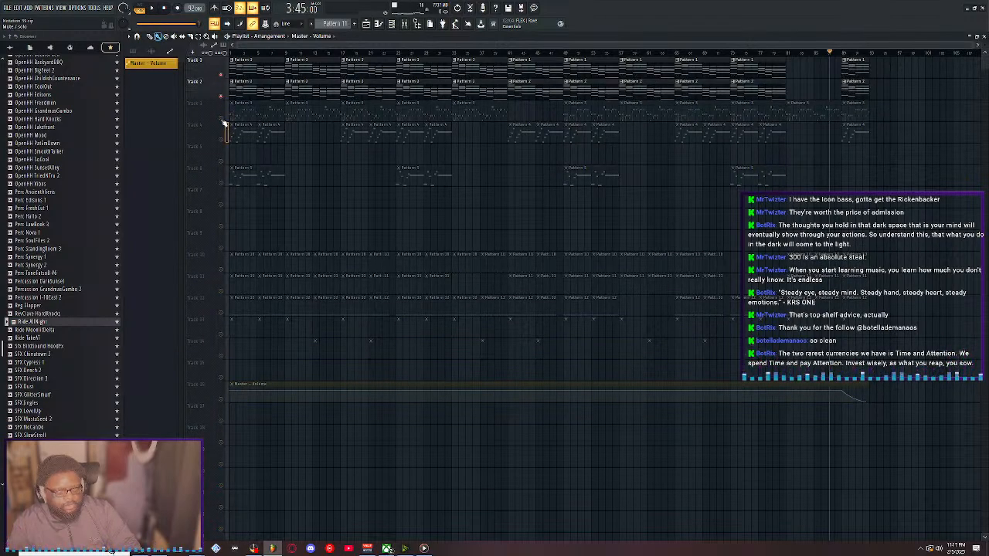
drag(224, 120, 223, 142)
click(221, 179)
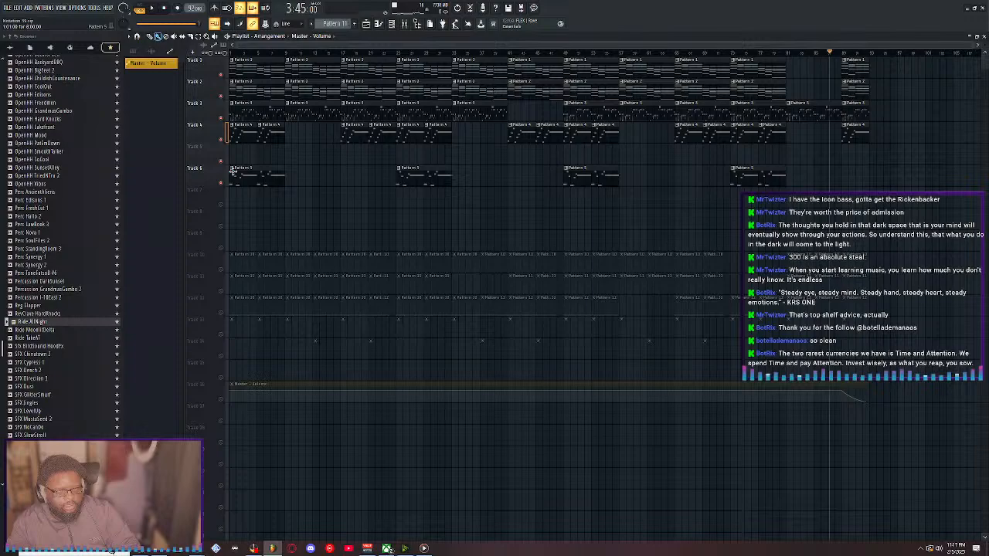
click(259, 53)
key(space)
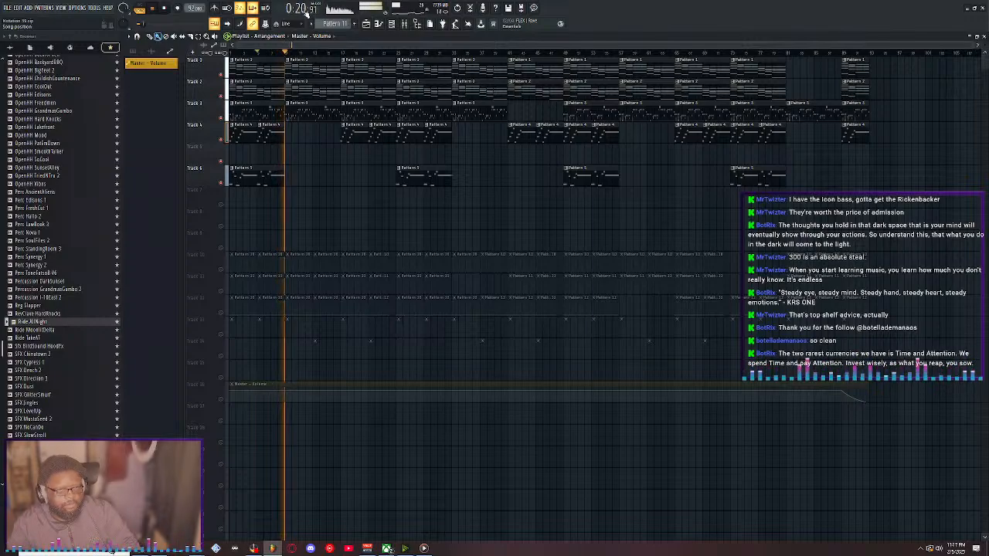
key(space)
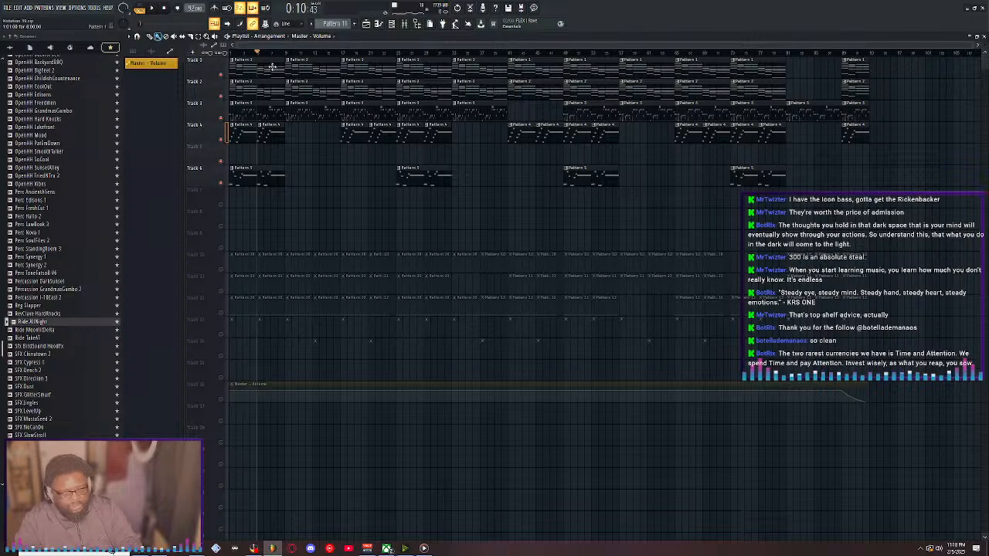
Delete the drum clips in bars 1–8, and cut the first four bars off the melodic clips on Tracks 1–6
right_click(275, 255)
right_click(239, 256)
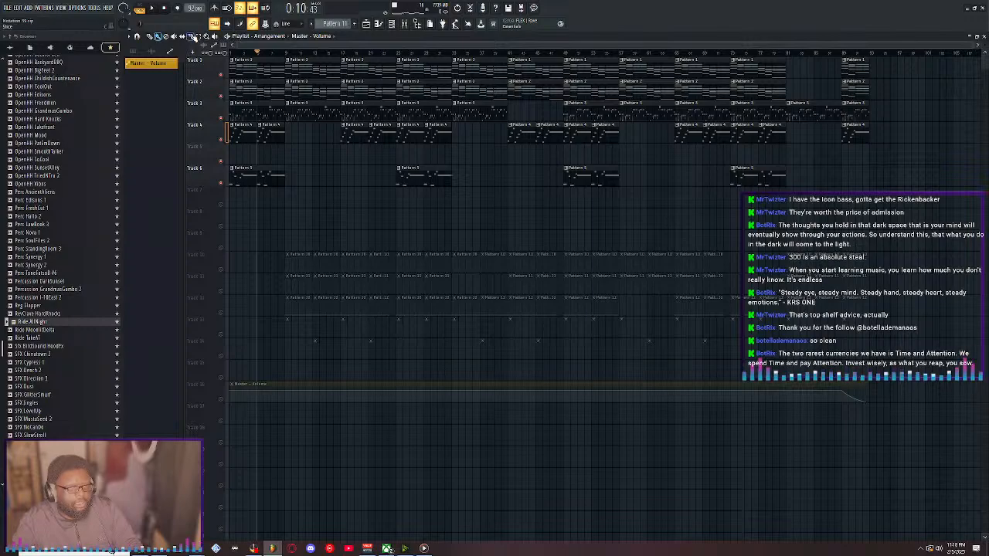
mouse_move(257, 205)
mouse_down()
mouse_move(263, 44)
mouse_move(276, 104)
mouse_up()
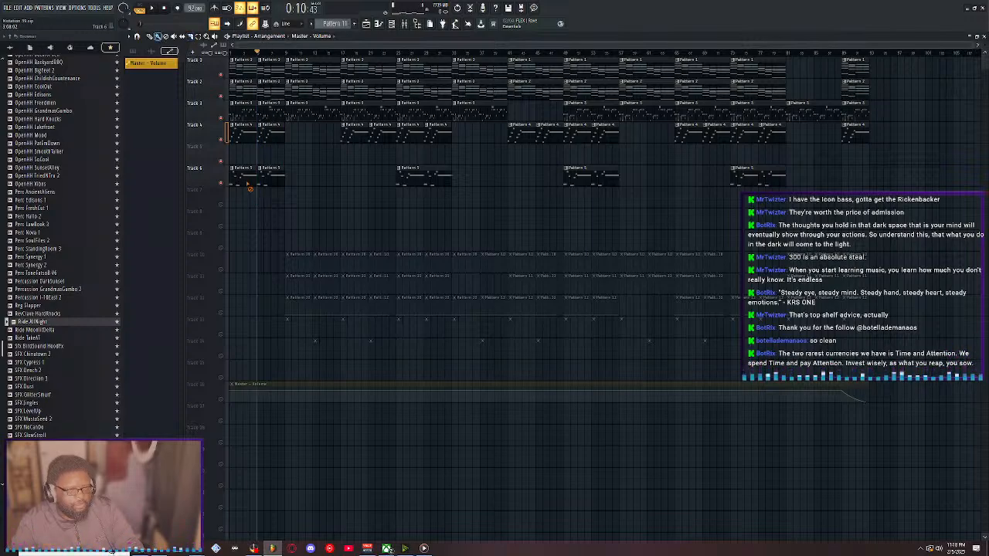
drag(247, 184, 248, 44)
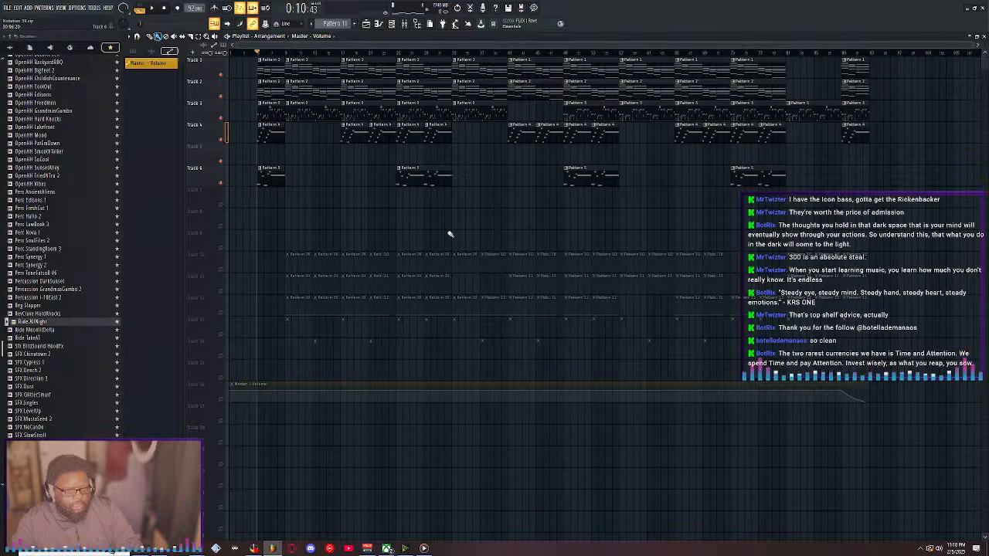
Select all pattern clips and move them four bars earlier so the arrangement starts at bar 1
key(ctrl+a)
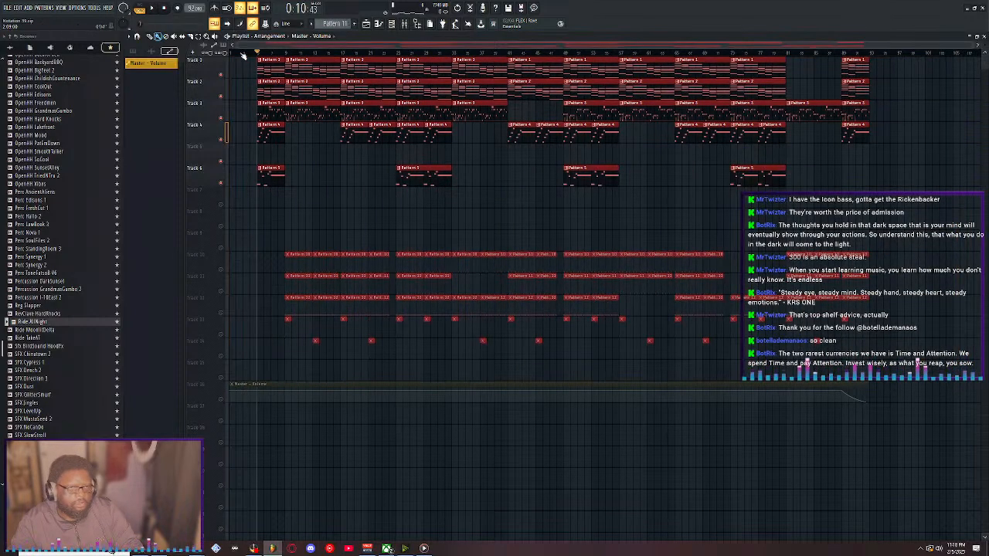
drag(263, 67, 236, 68)
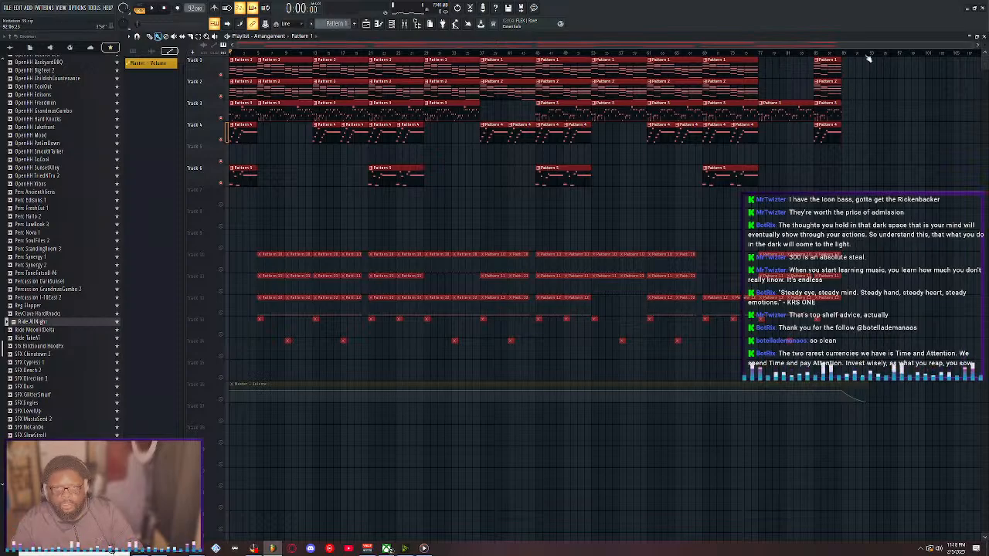
Move the start of the Master volume fade to bar 85 by adding a point with the pasted level and deleting the bar 89 point
scroll(868, 57, up, 1)
drag(871, 48, 926, 47)
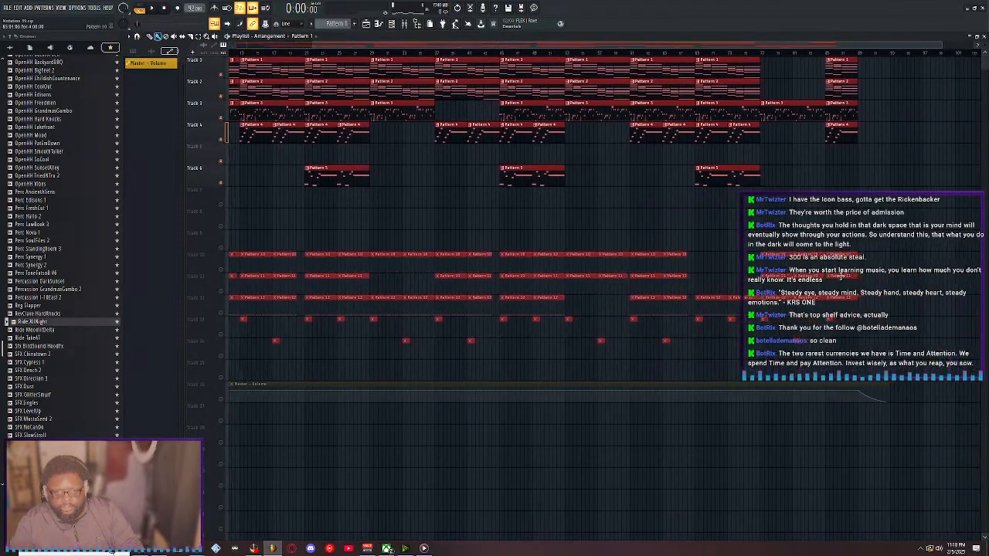
scroll(829, 51, up, 3)
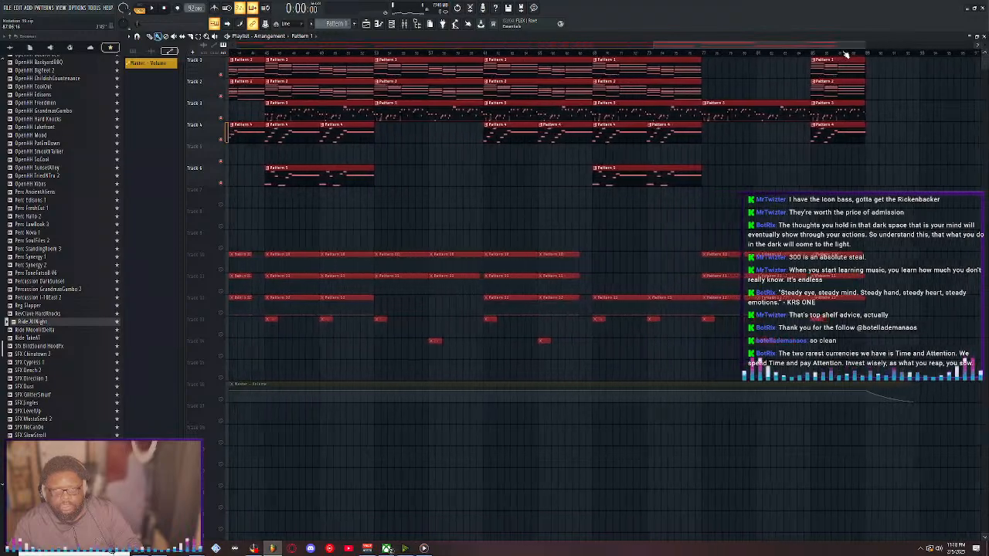
click(786, 394)
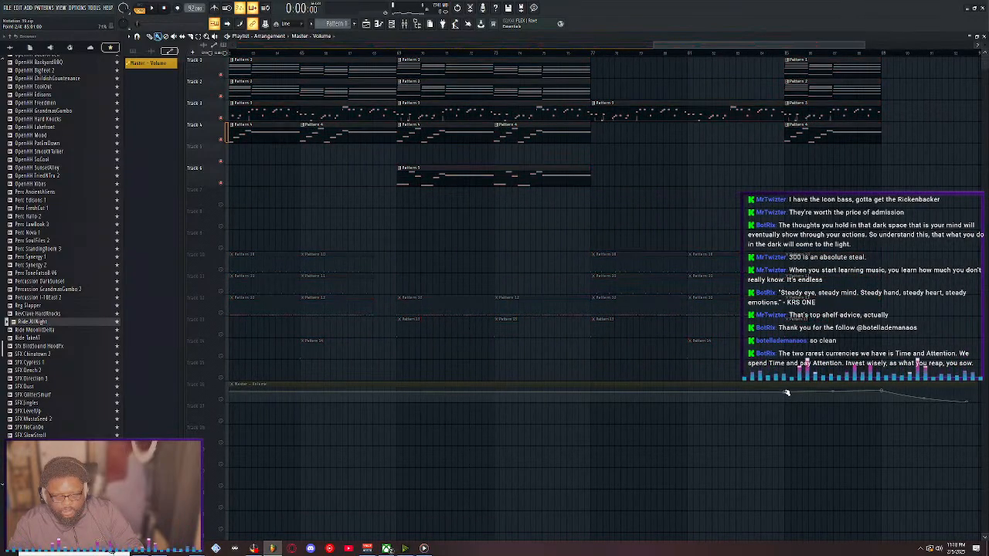
right_click(786, 394)
click(818, 523)
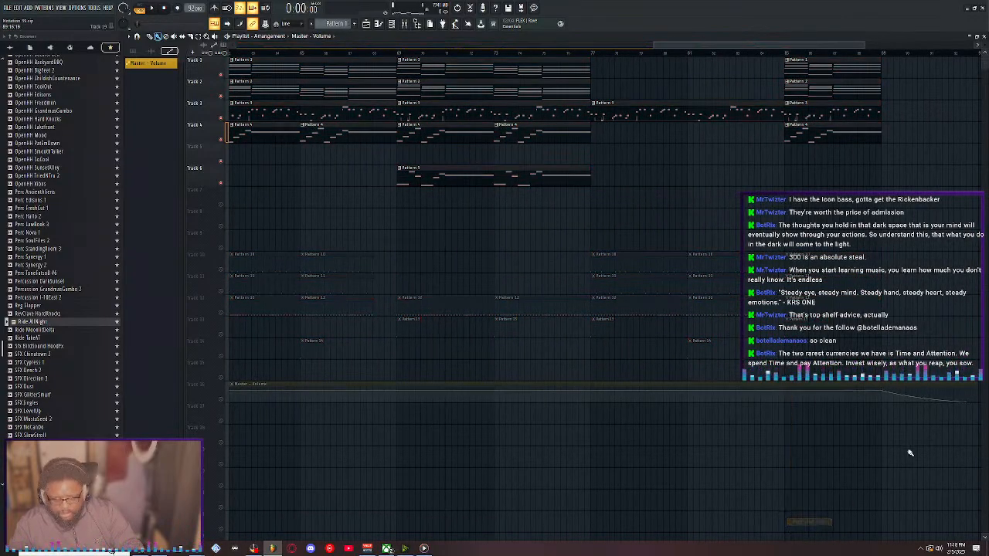
right_click(886, 393)
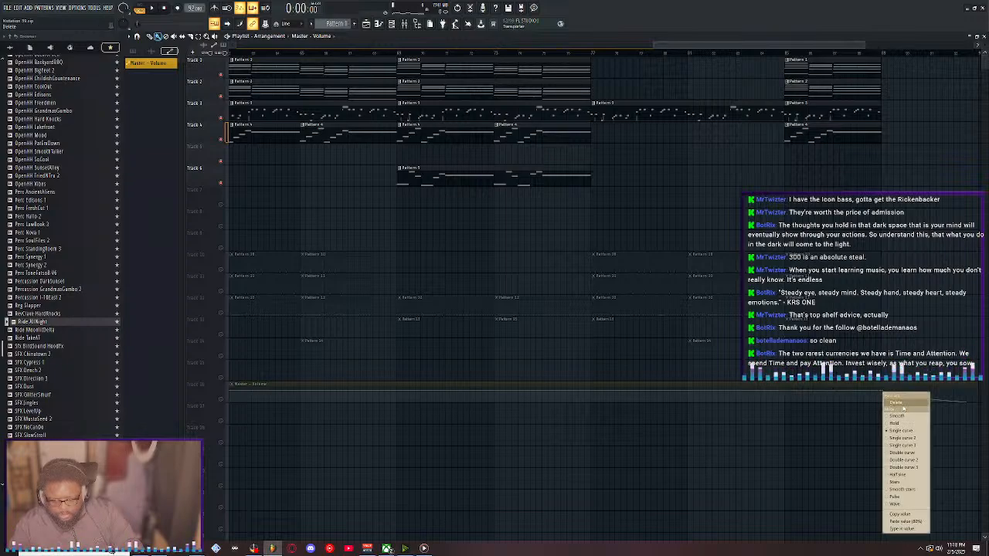
click(901, 403)
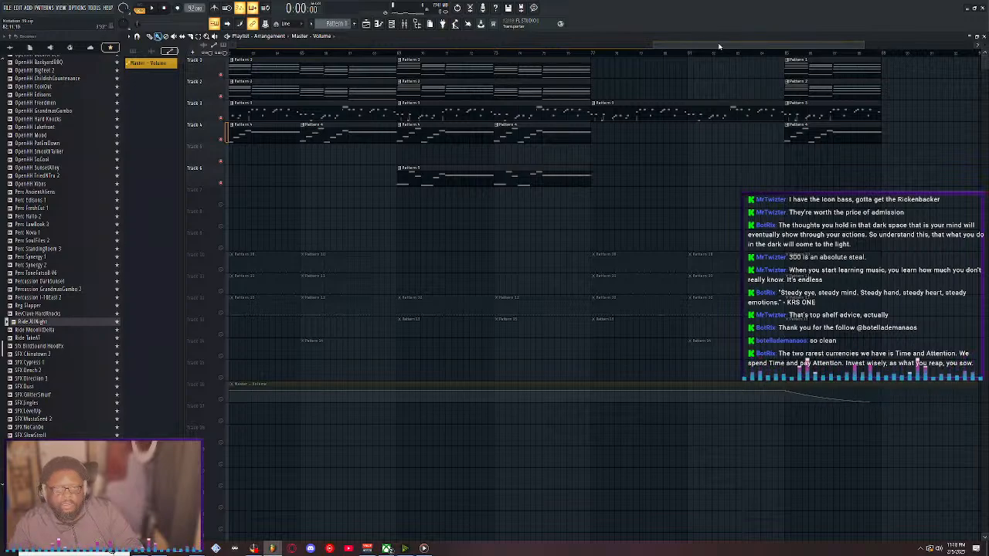
Shorten the Master volume automation clip to end with the last pattern clips, and enable all playlist tracks again
scroll(718, 46, right, 3)
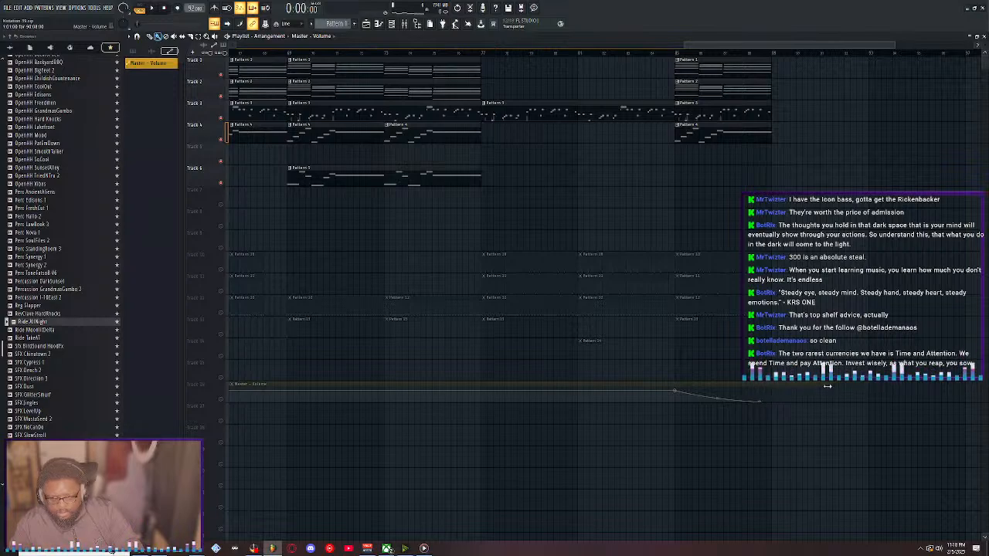
drag(770, 397, 771, 398)
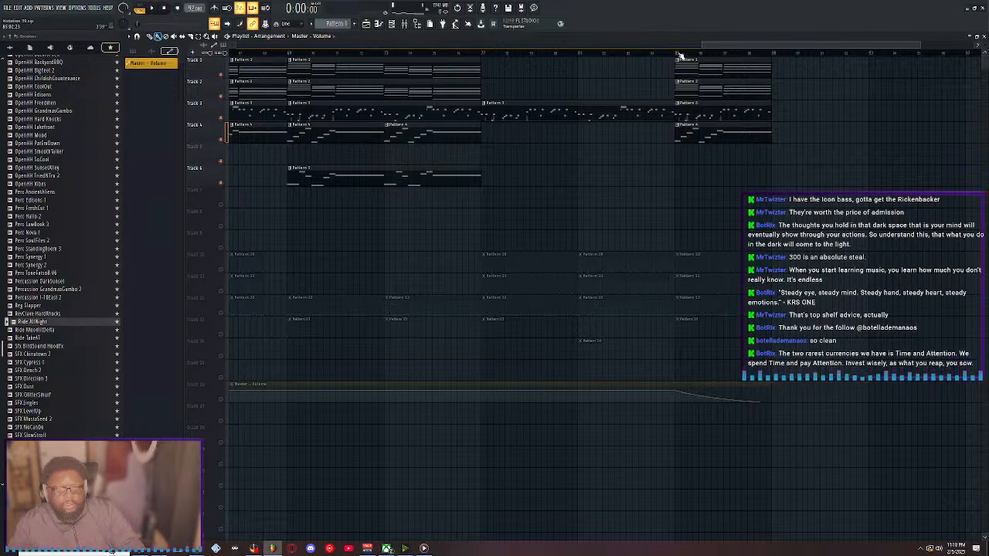
scroll(680, 58, down, 5)
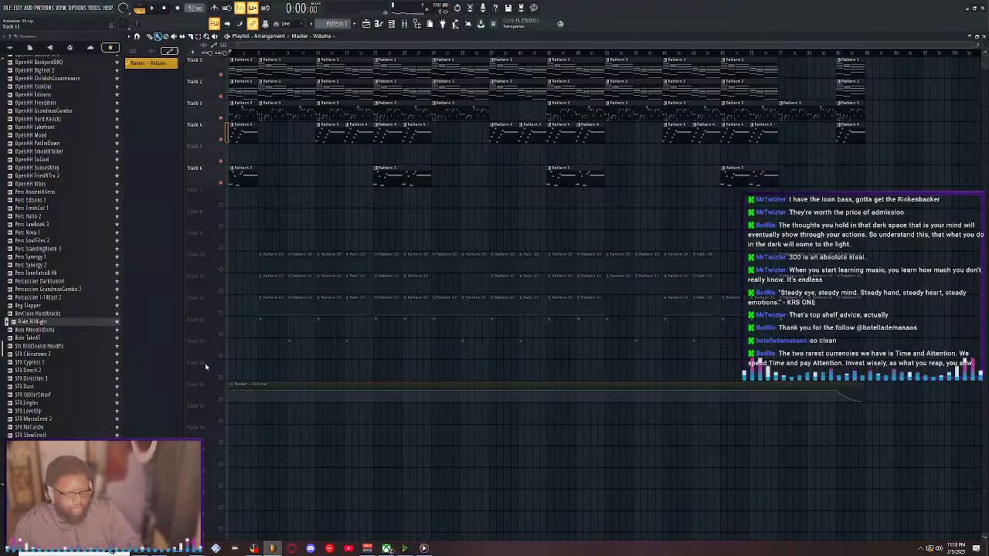
right_click(220, 401)
right_click(220, 401)
Delete the Pattern 4 clip at bar 1 on Track 4 while auditioning the intro, and replay it into the drum entry
key(space)
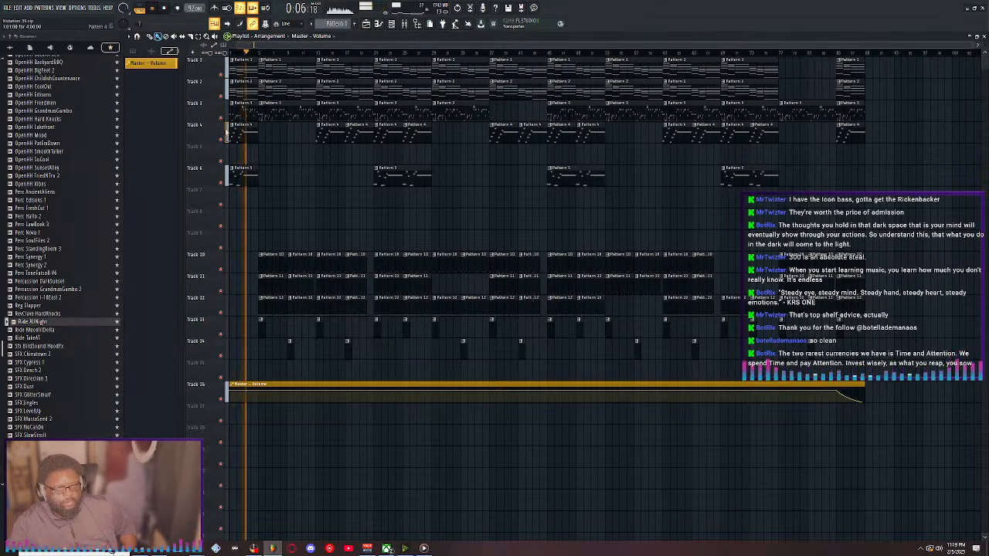
right_click(242, 132)
key(space)
key(space)
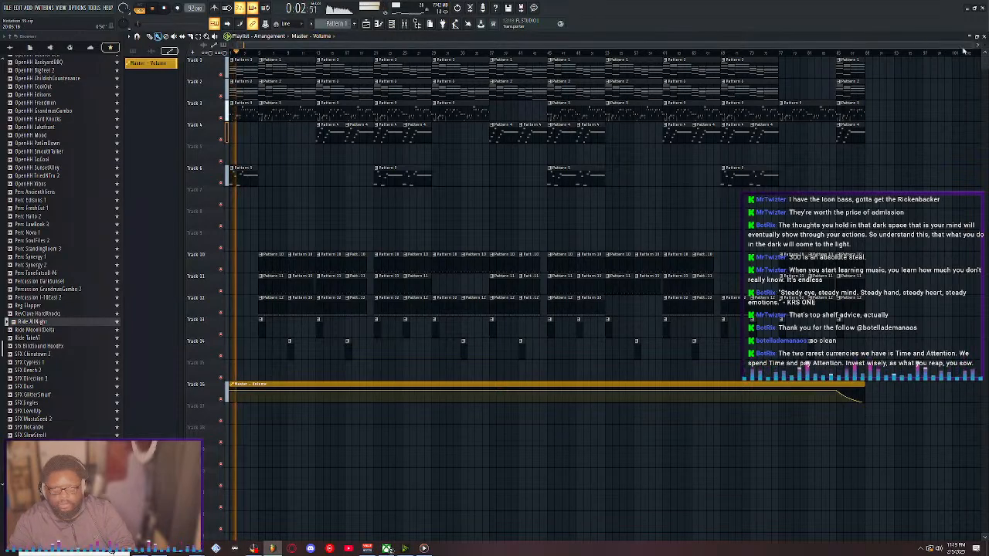
drag(974, 45, 380, 55)
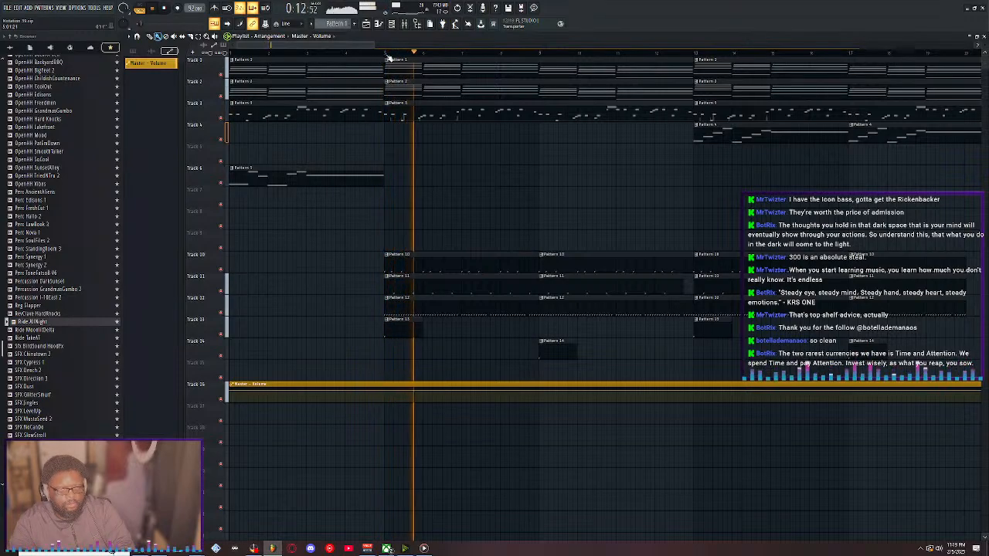
scroll(388, 55, down, 3)
scroll(388, 56, down, 4)
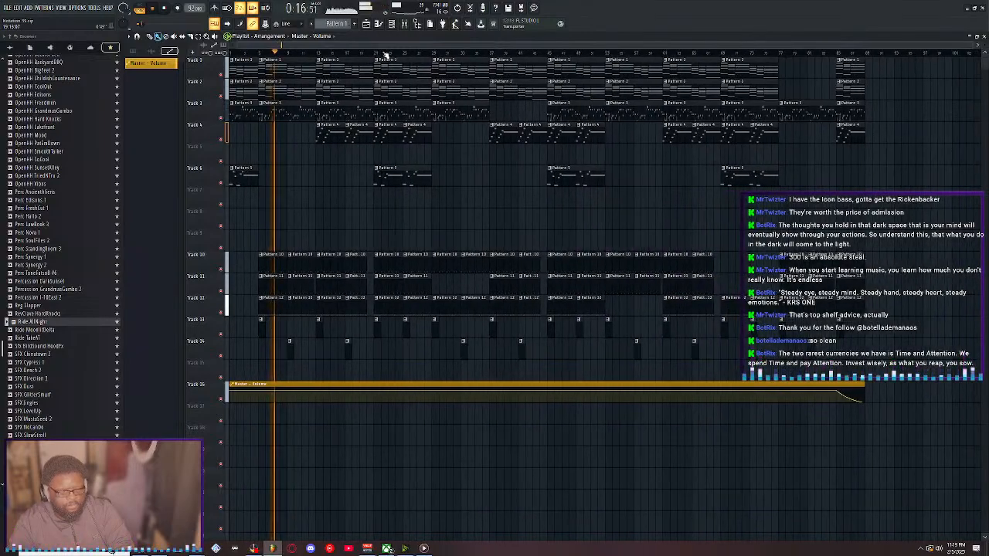
Save the project and stop playback
click(7, 7)
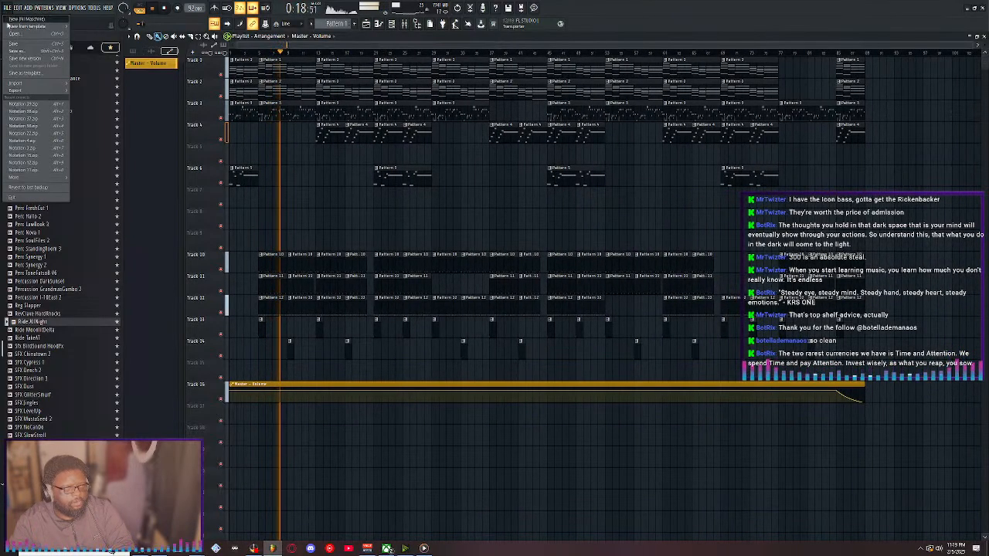
click(37, 60)
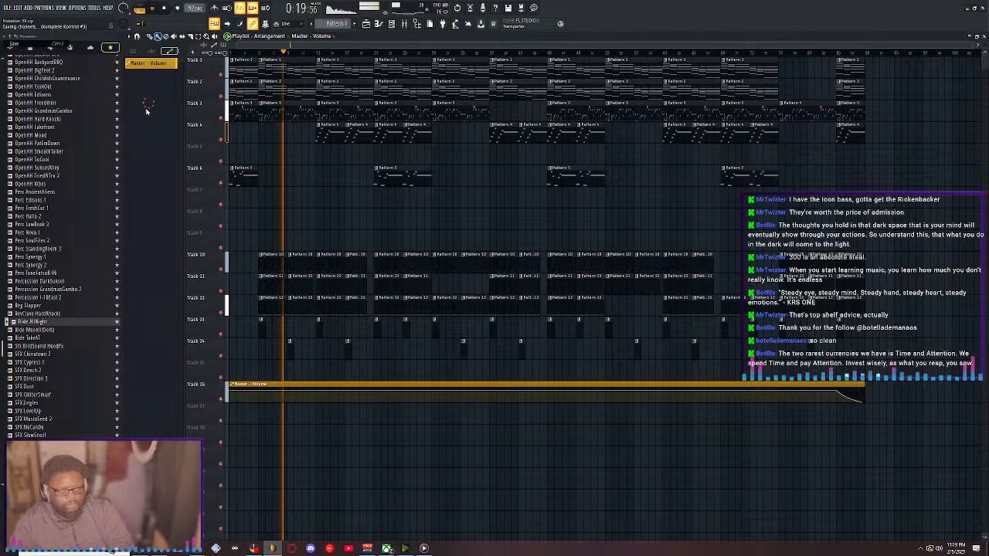
key(space)
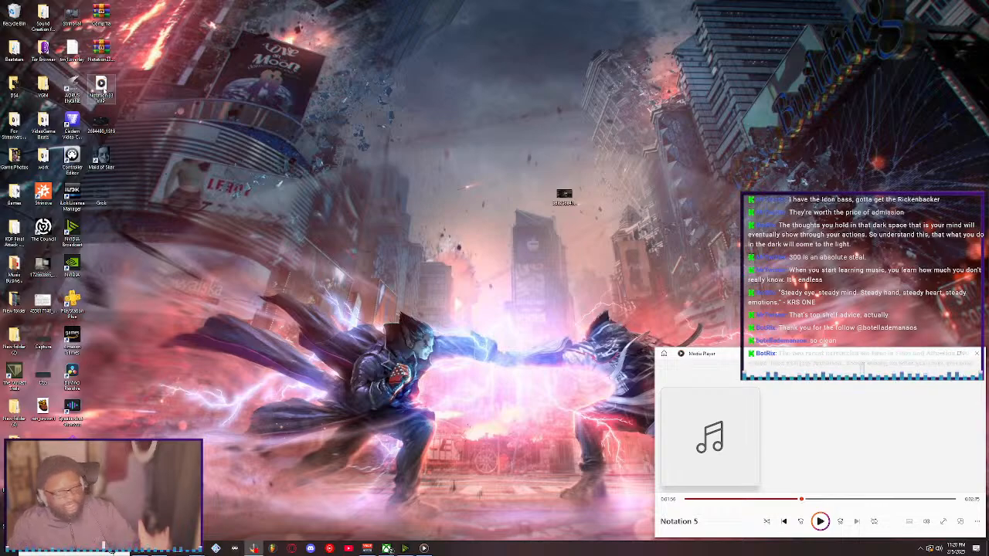
Play the Notation audio file from the desktop in Media Player
double_click(101, 87)
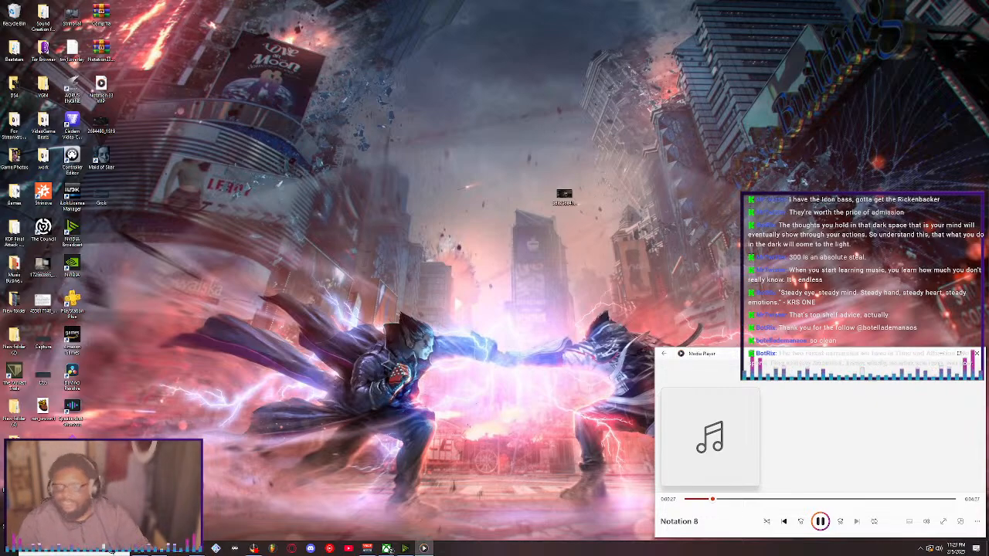
key(alt+Tab)
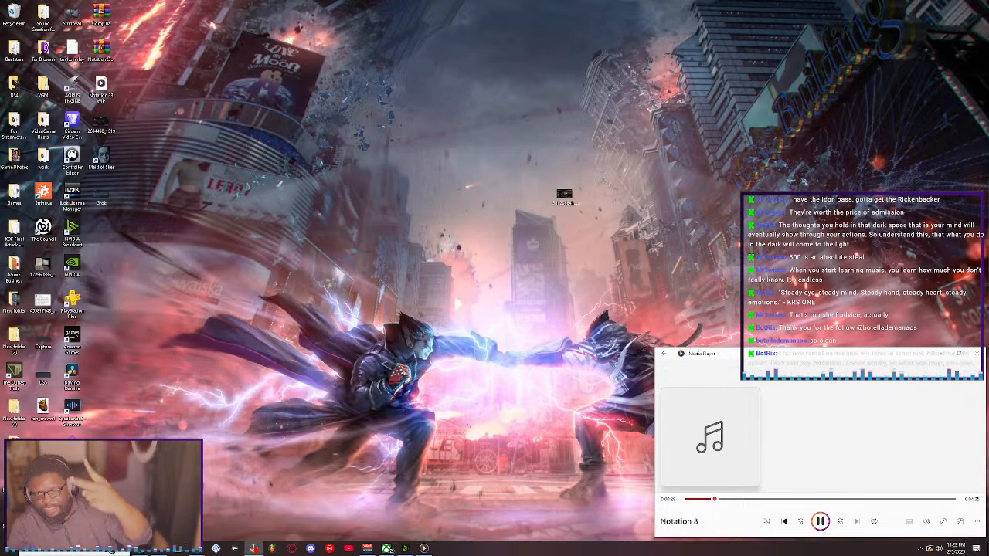